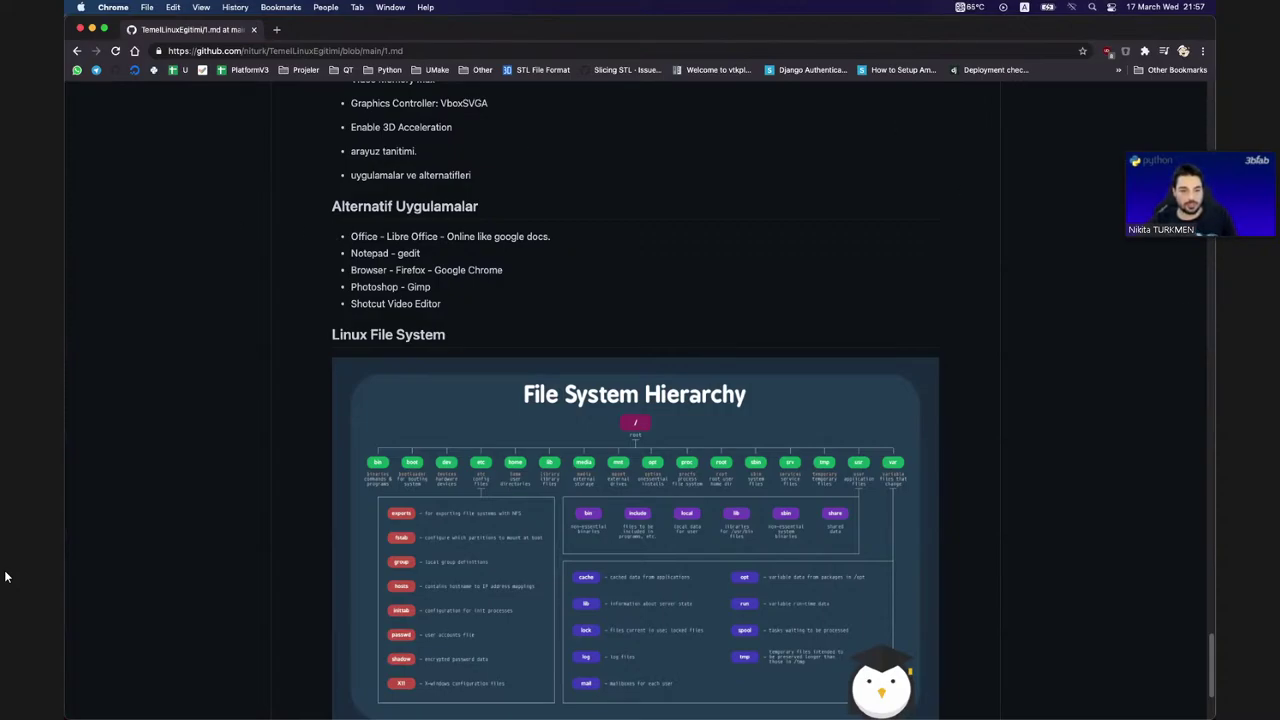
# - Bring the VirtualBox Manager window to the front
pyautogui.press('super+Tab')
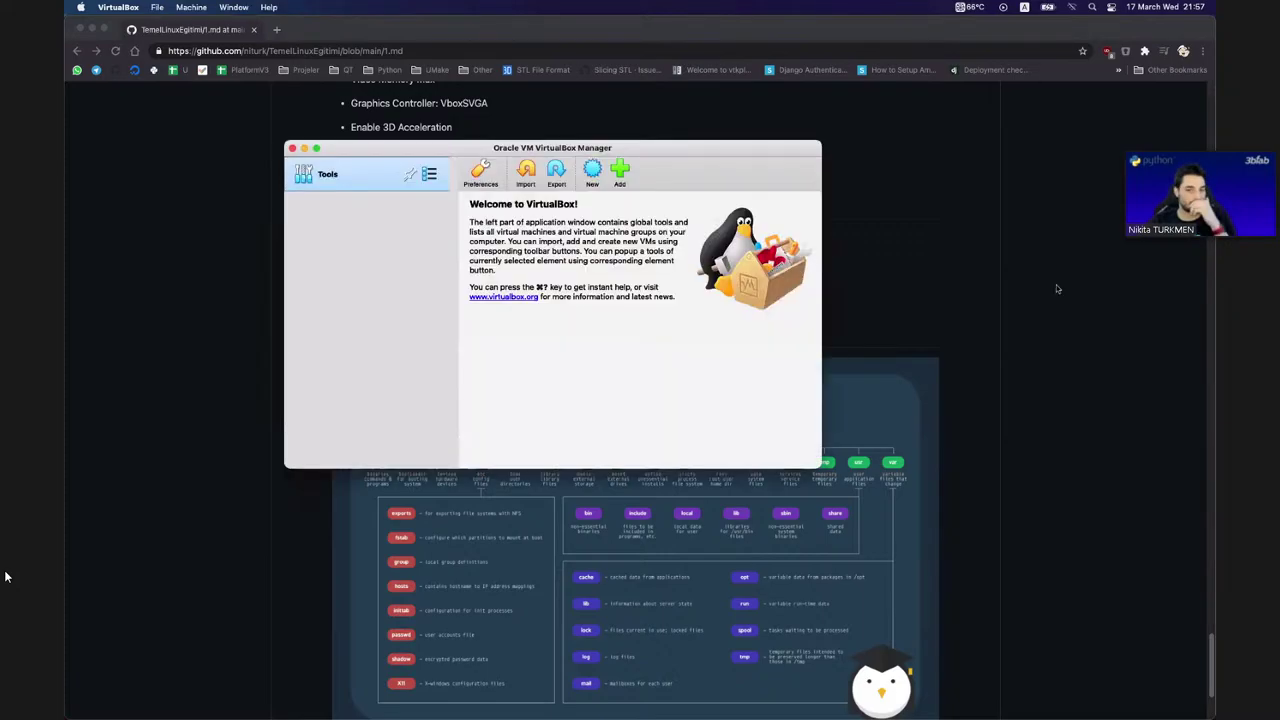
# - Move and enlarge the VirtualBox Manager window
pyautogui.moveTo(553, 147); pyautogui.dragTo(659, 114)
pyautogui.moveTo(926, 441); pyautogui.dragTo(954, 463)
pyautogui.moveTo(655, 118); pyautogui.dragTo(740, 117)
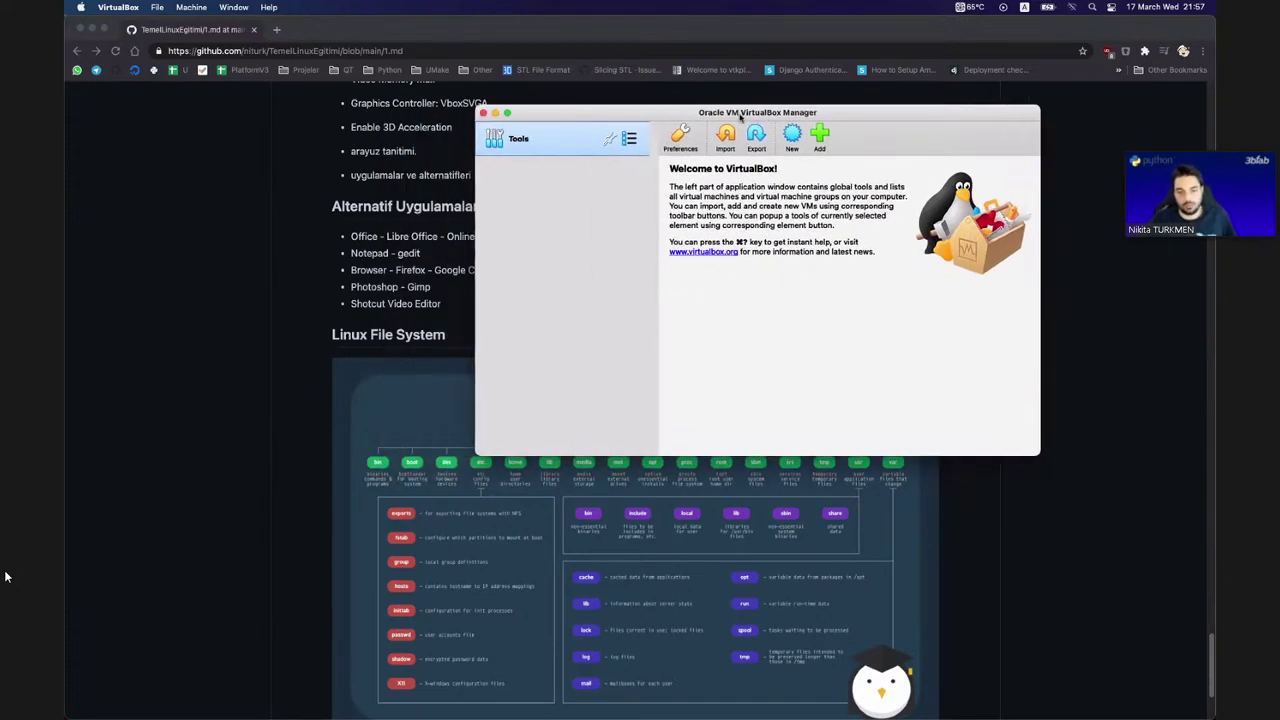
pyautogui.moveTo(34, 569)
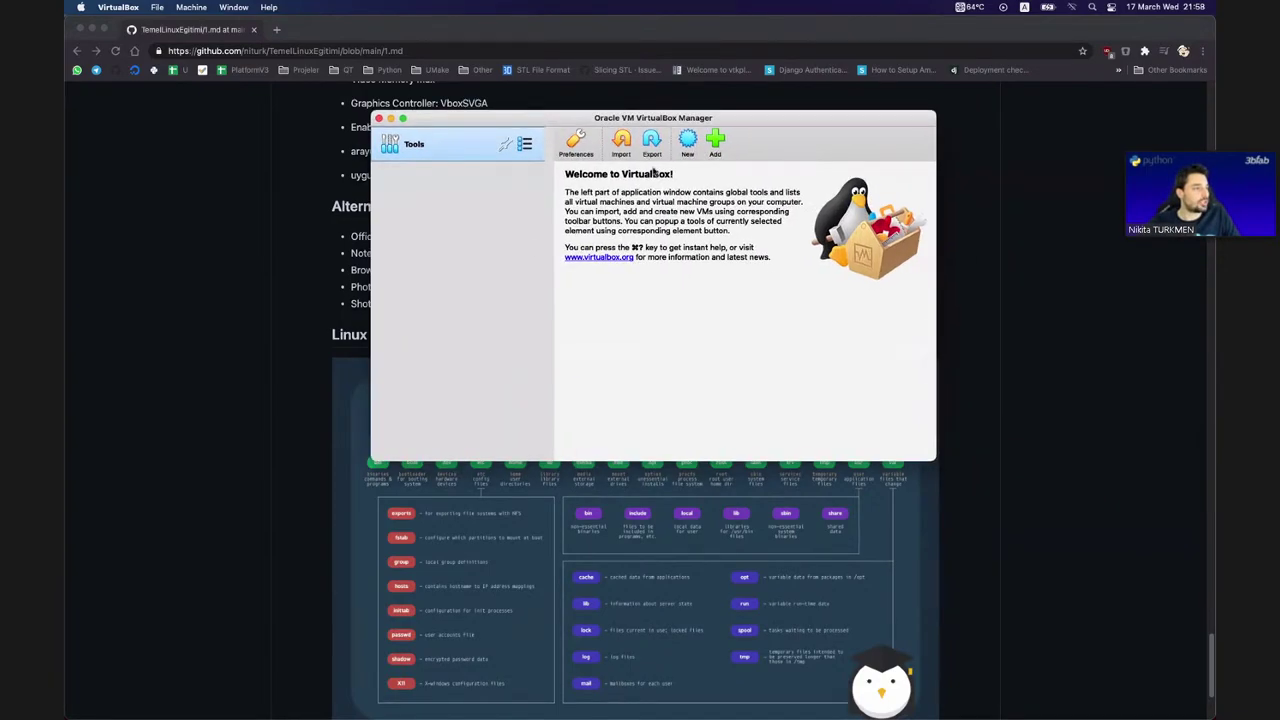
pyautogui.moveTo(644, 120); pyautogui.dragTo(684, 163)
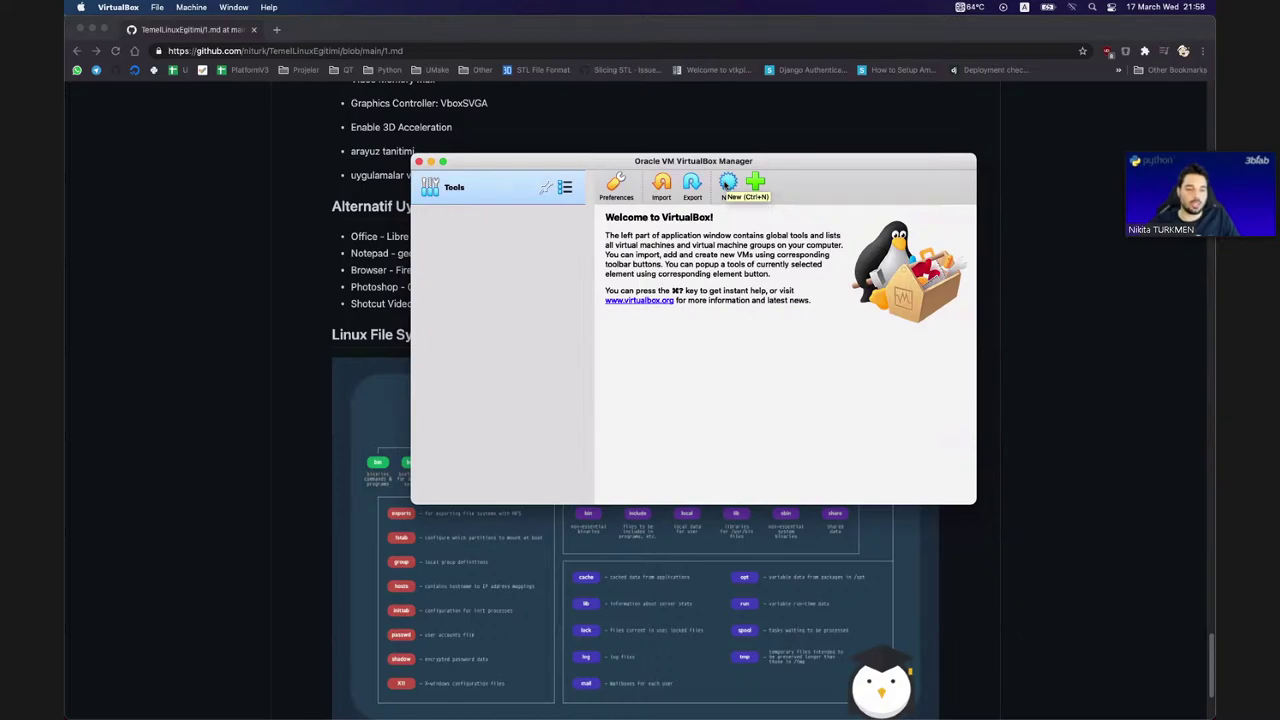
# - Start the new virtual machine wizard from the Manager toolbar
pyautogui.click(727, 183)
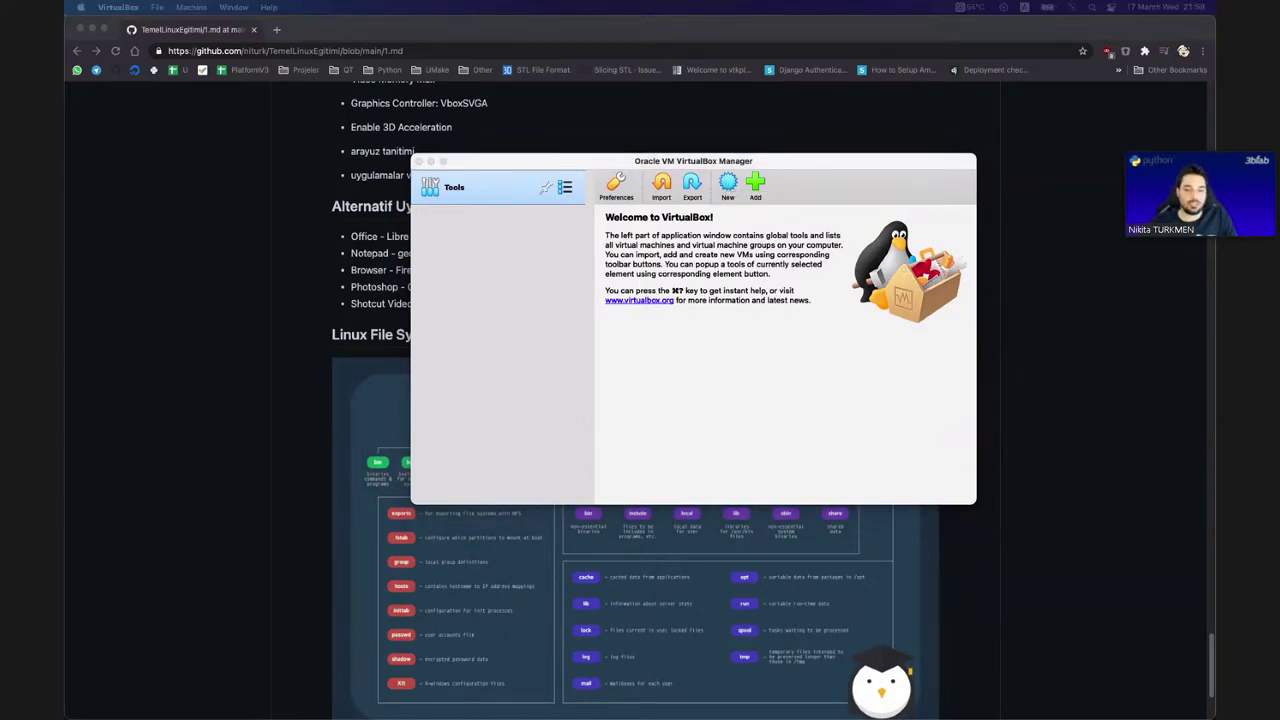
pyautogui.click(737, 158)
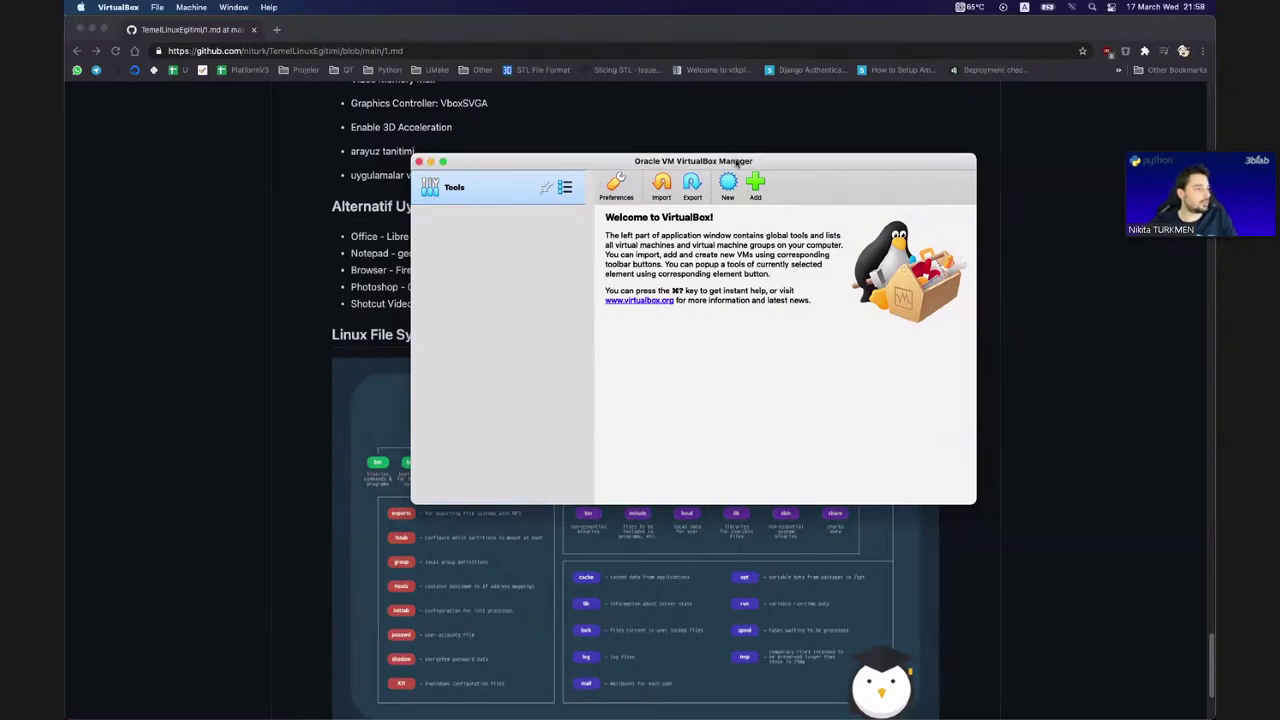
pyautogui.click(726, 199)
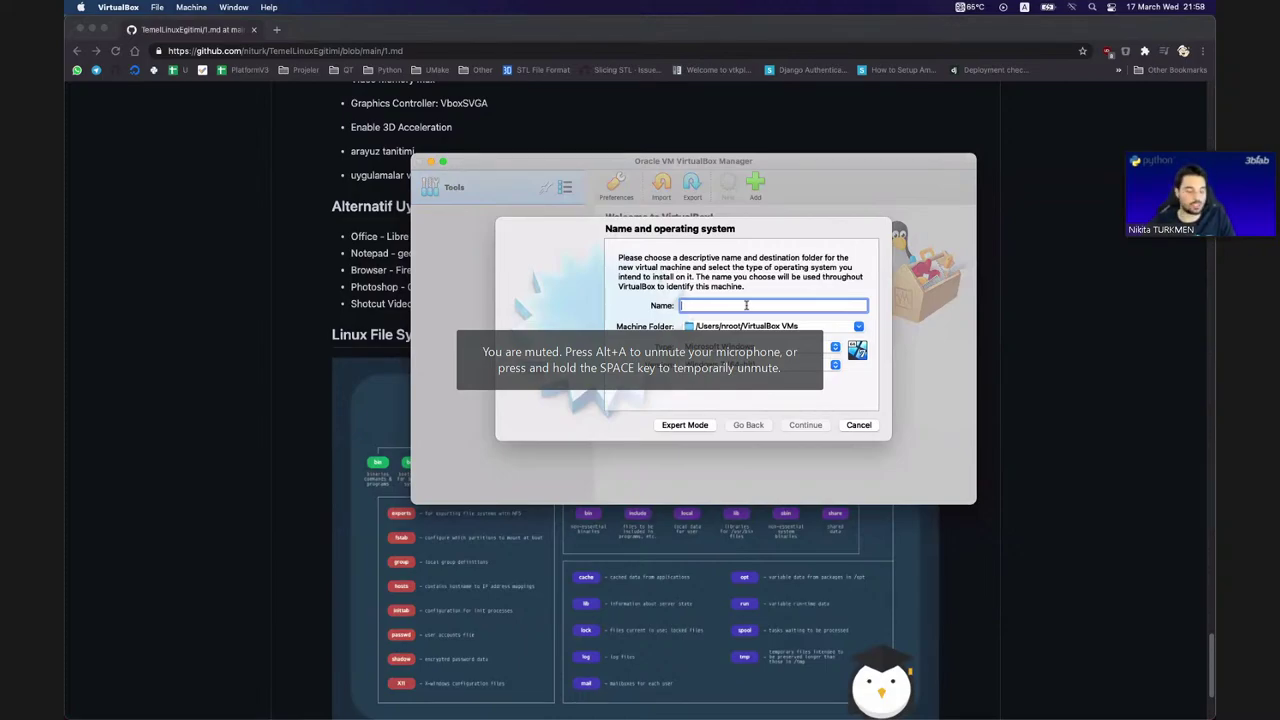
# - Name the VM Ubuntu Desktop (Linux, Ubuntu 64-bit), set 2048 MB memory, and choose to create a hard disk
pyautogui.write('Ubut')
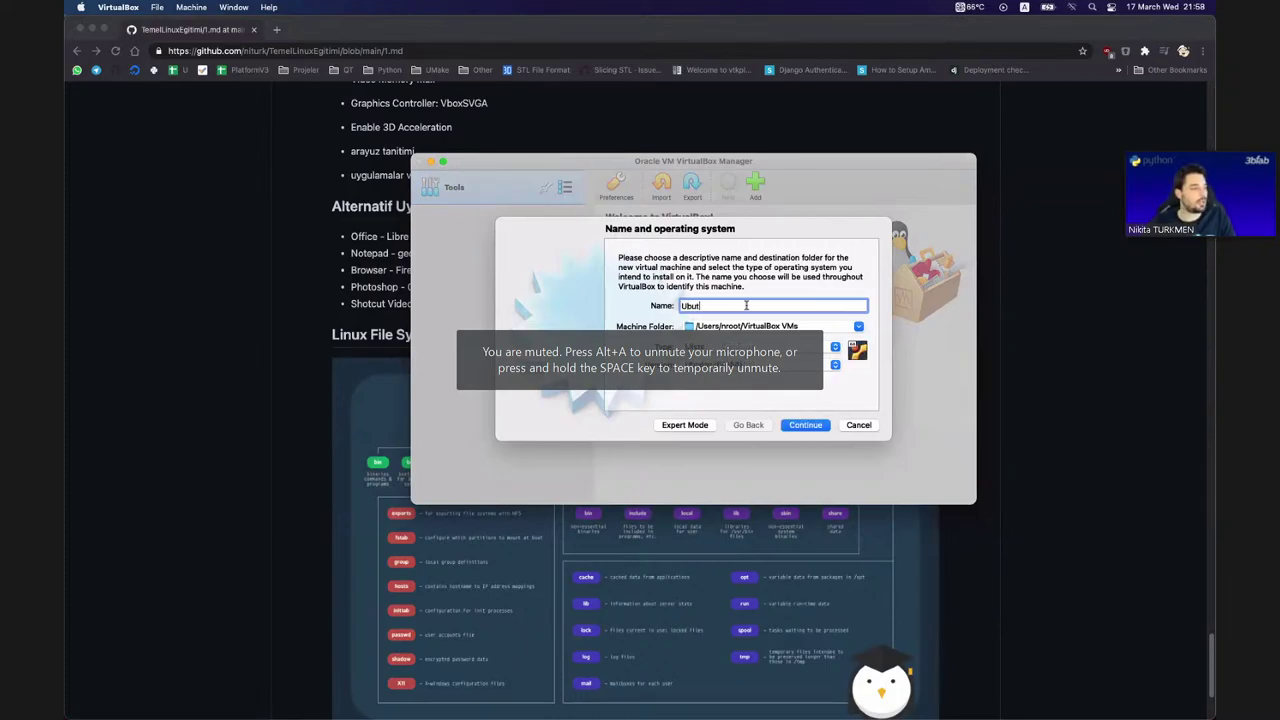
pyautogui.write('ntu')
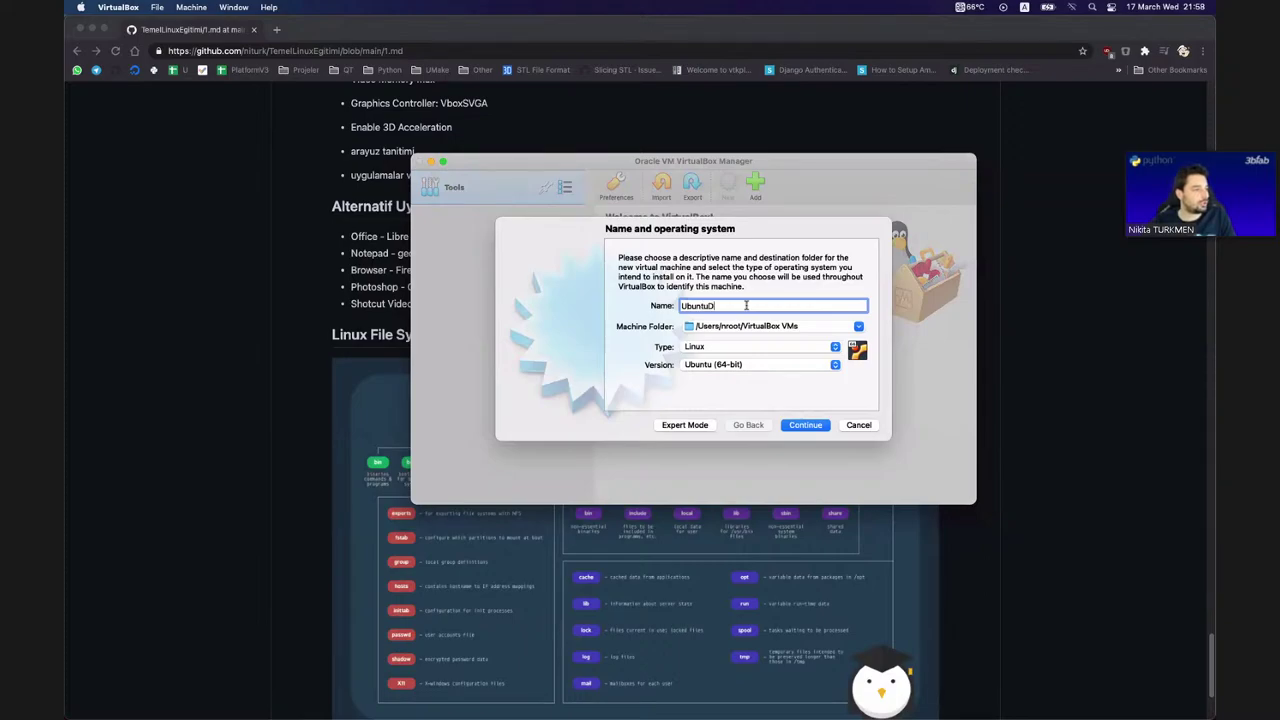
pyautogui.write(' Desktop')
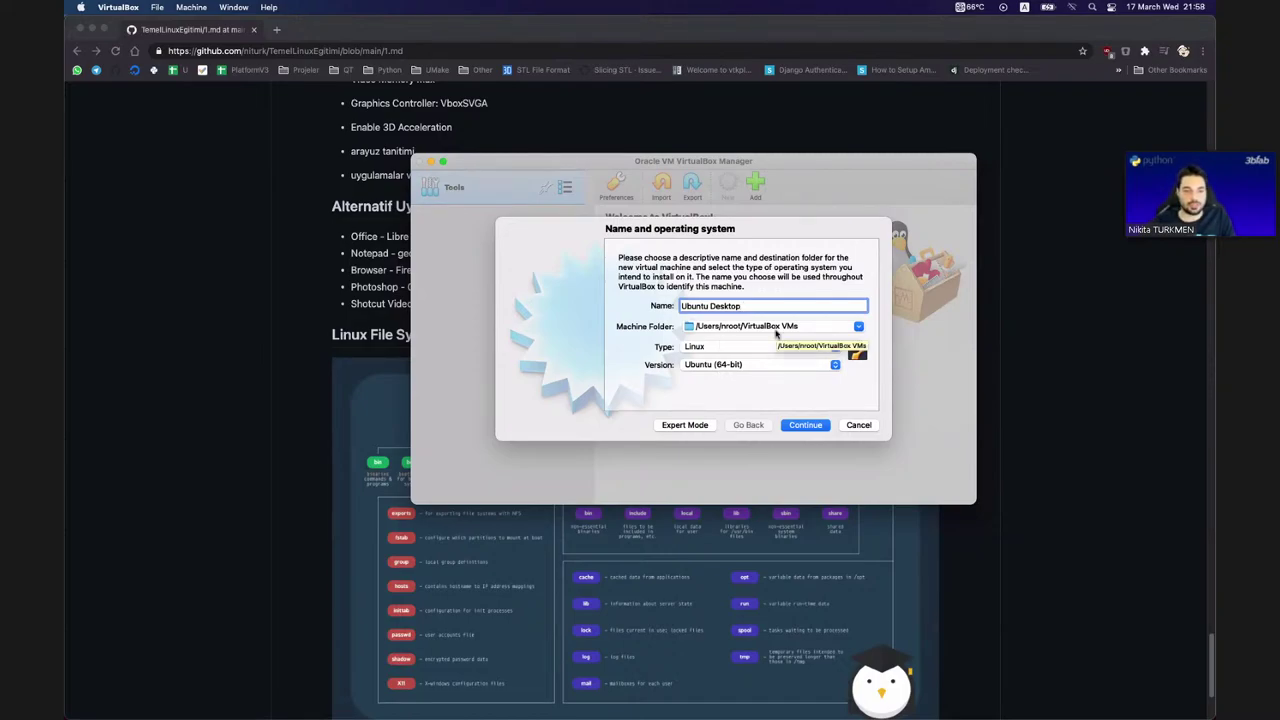
pyautogui.click(806, 425)
pyautogui.doubleClick(816, 306)
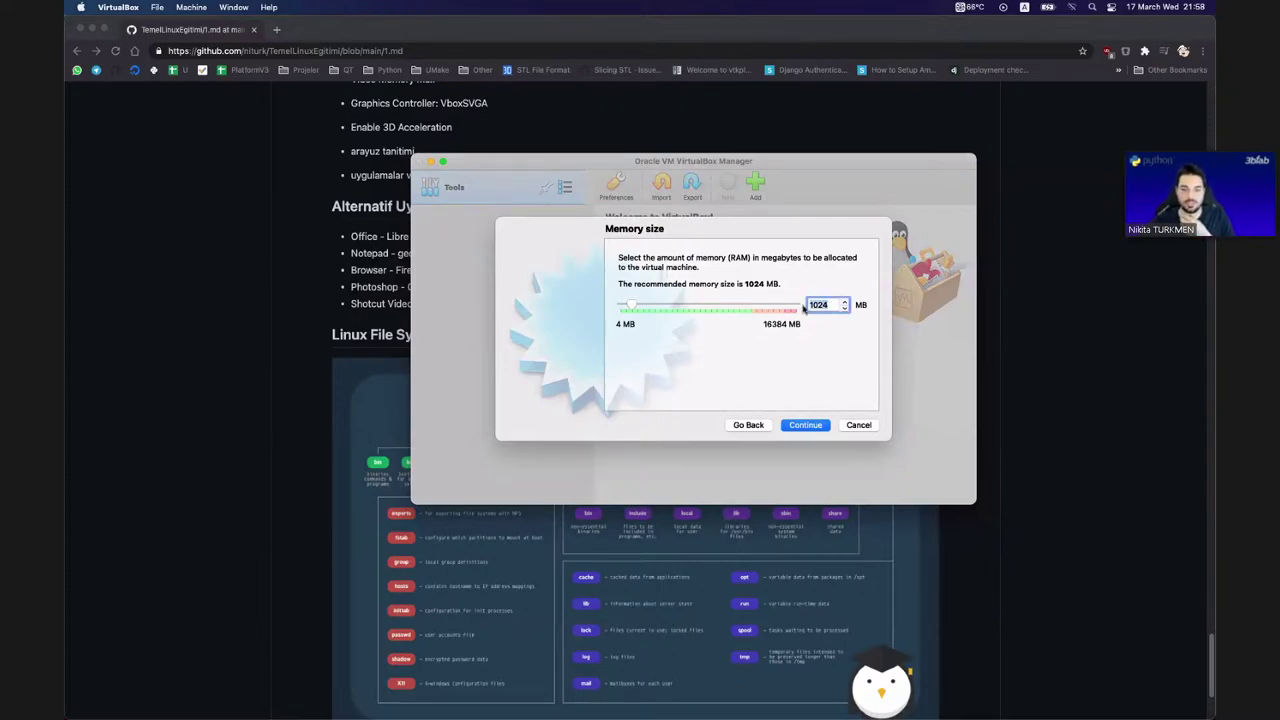
pyautogui.write('2048')
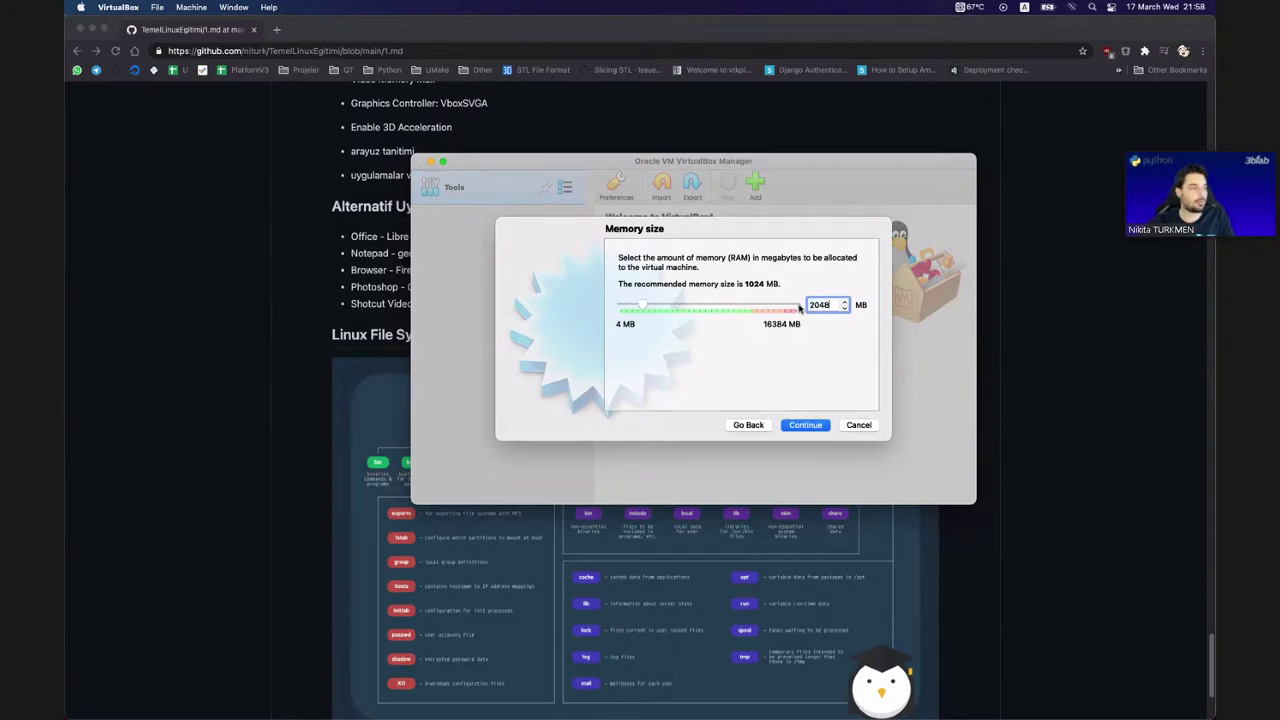
pyautogui.click(806, 426)
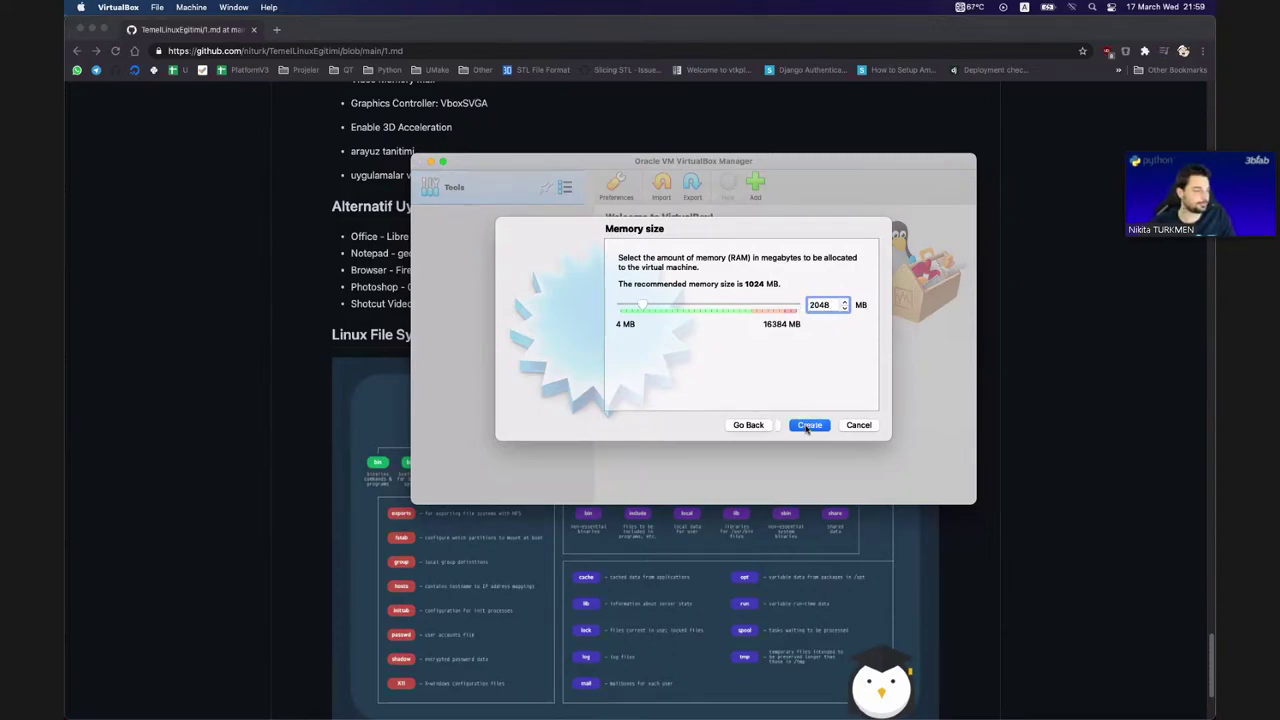
pyautogui.click(807, 426)
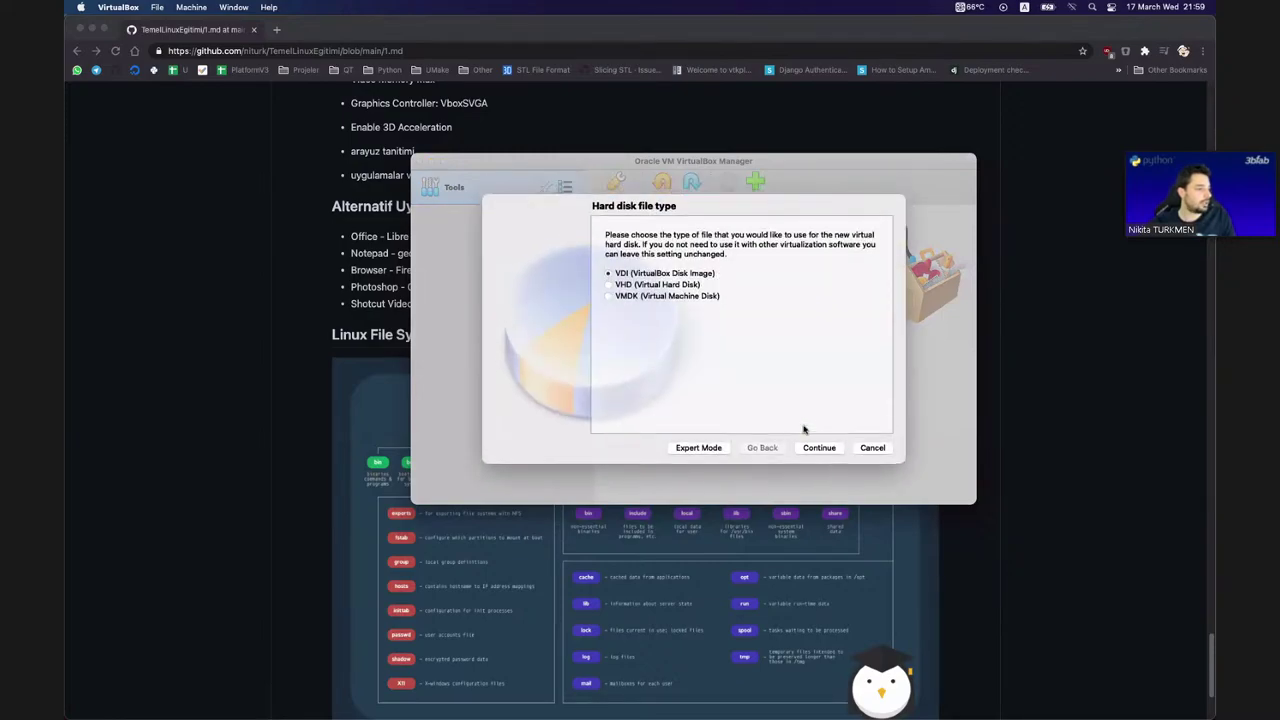
# - Create the disk as a dynamically allocated 20 GB VDI, Ubuntu Desktop.vdi
pyautogui.click(820, 449)
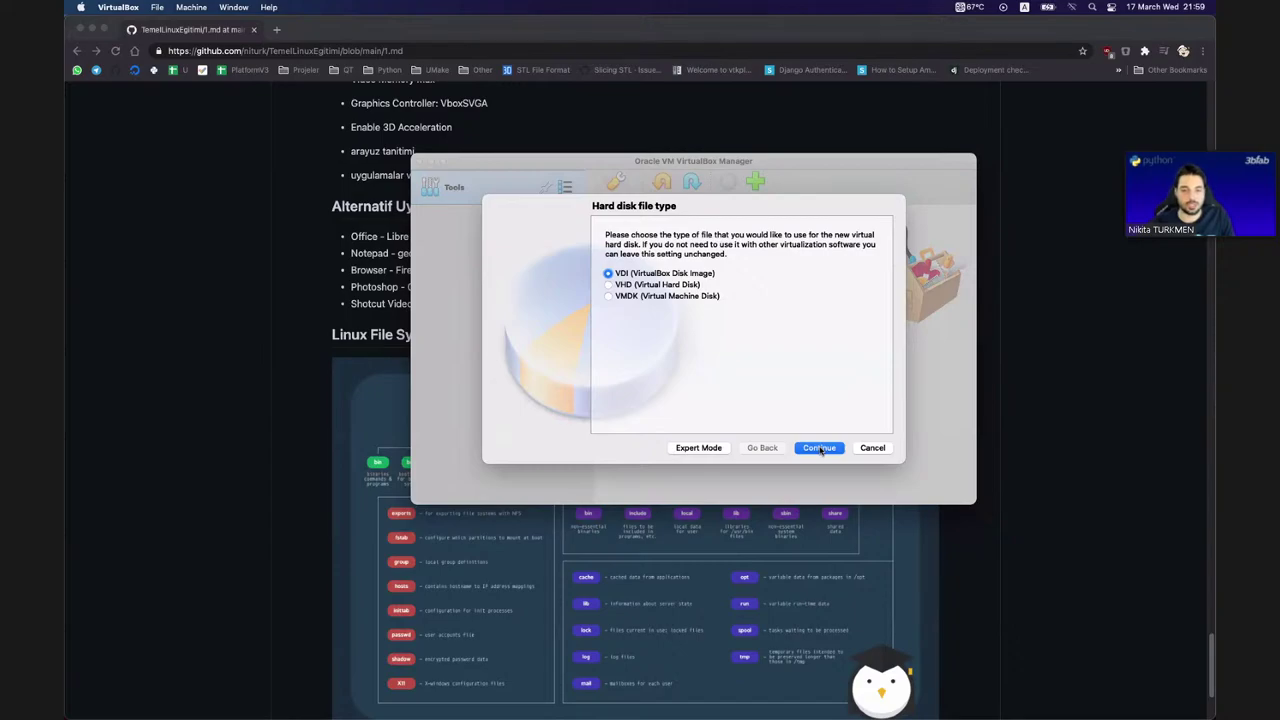
pyautogui.click(820, 449)
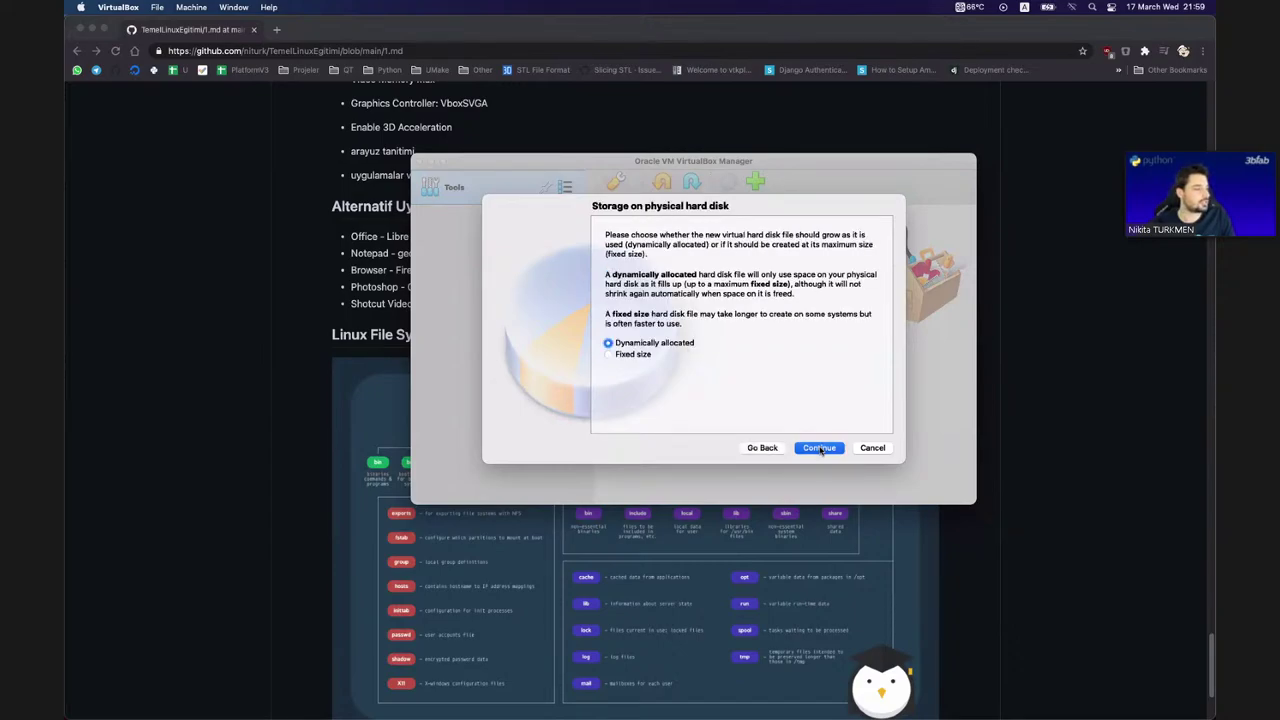
pyautogui.click(820, 449)
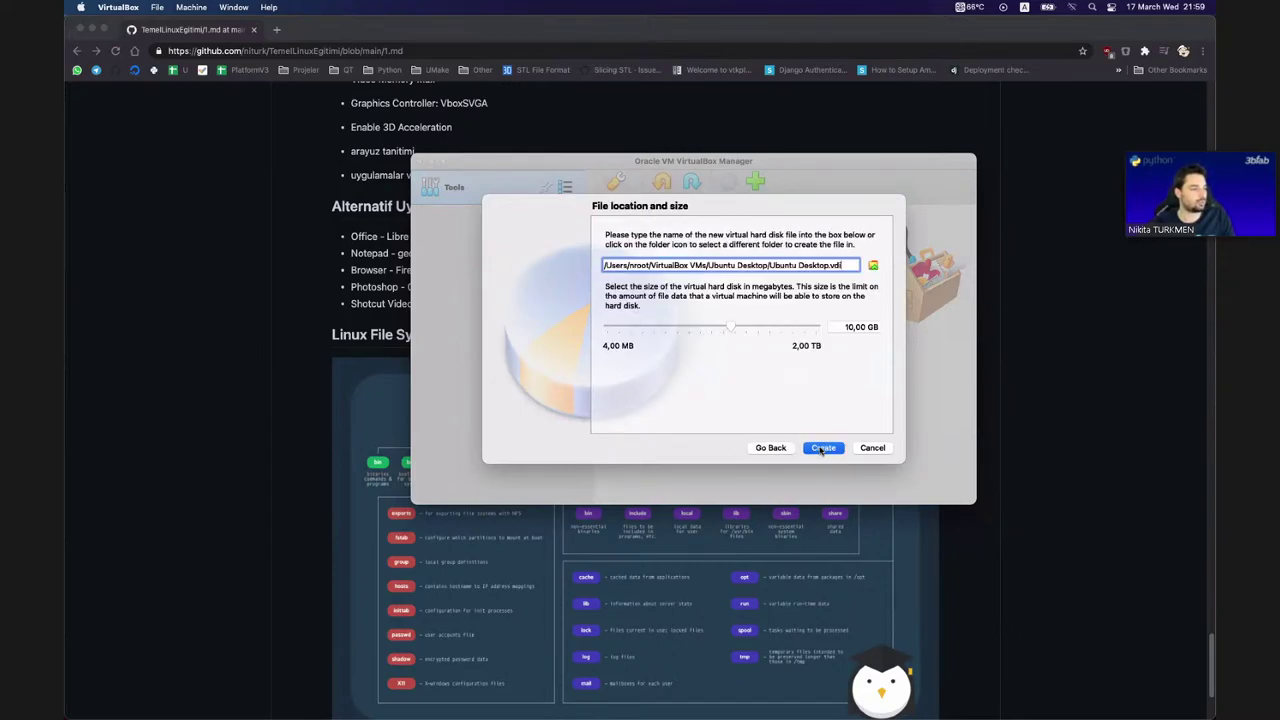
pyautogui.click(850, 327)
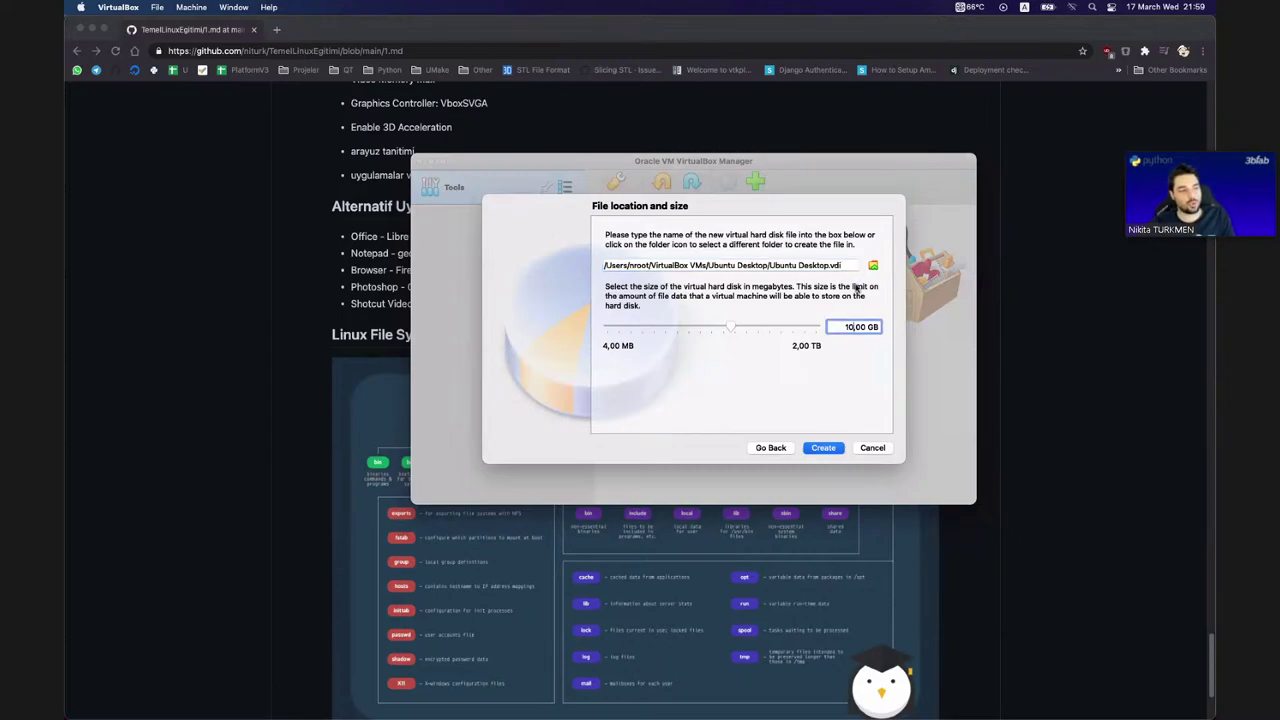
pyautogui.press('BackSpace')
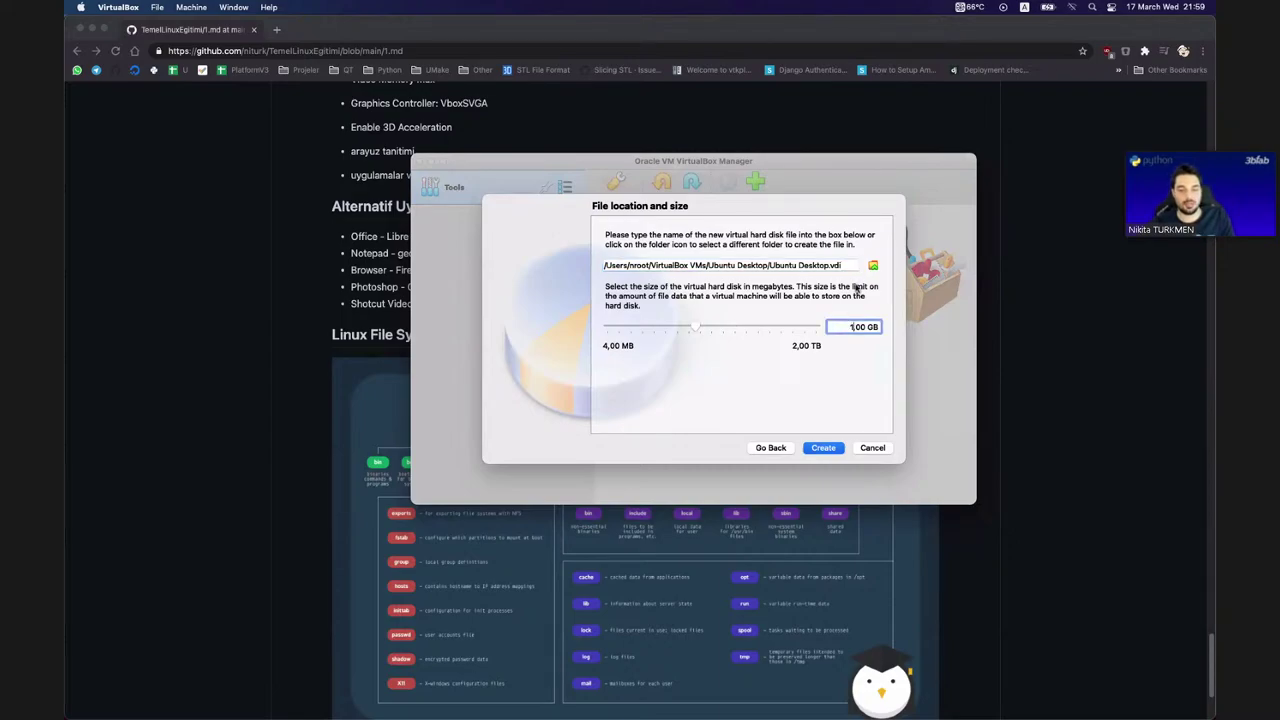
pyautogui.press('BackSpace')
pyautogui.write('2')
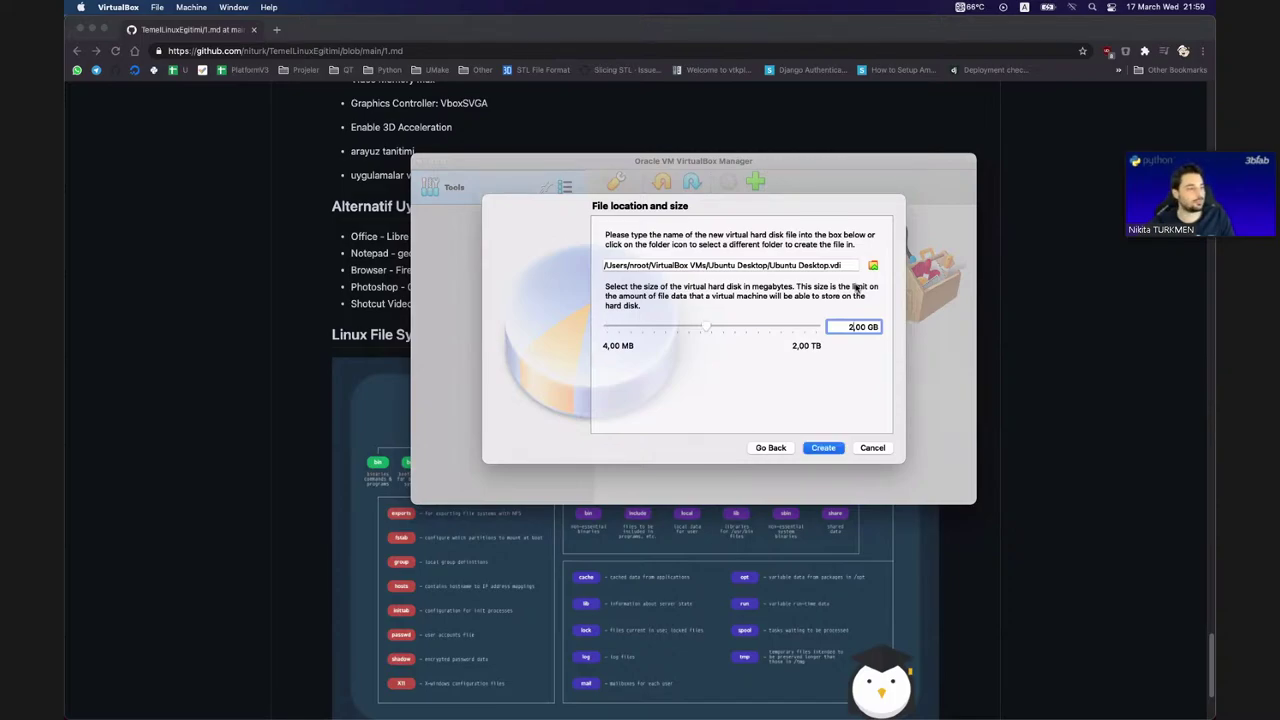
pyautogui.write('0')
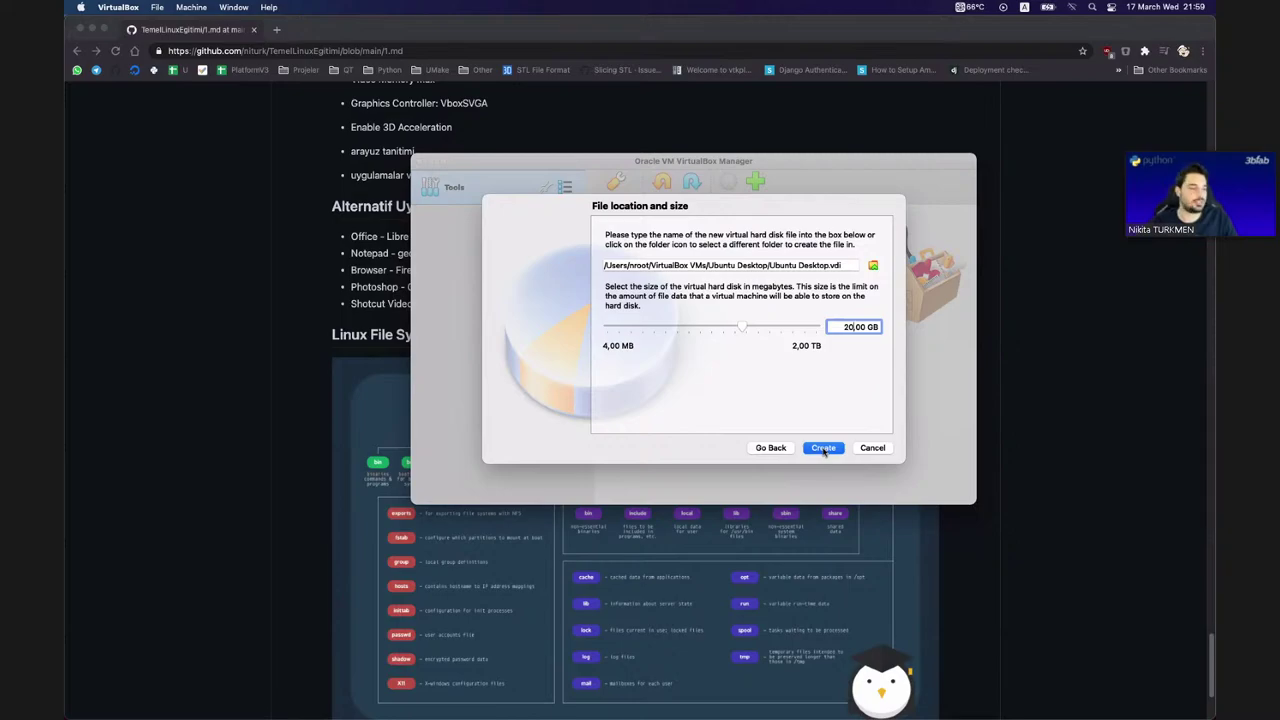
pyautogui.click(824, 448)
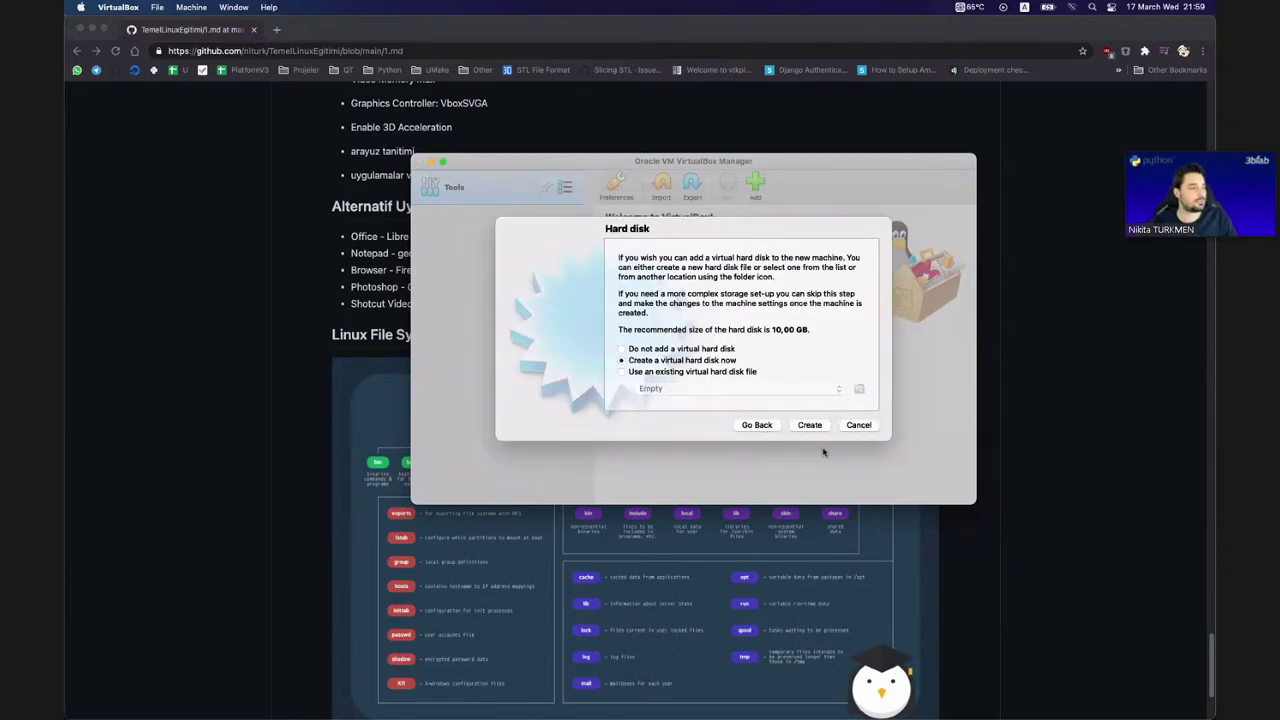
# - Select the Ubuntu Desktop VM and enlarge the Manager to show its full details
pyautogui.click(471, 226)
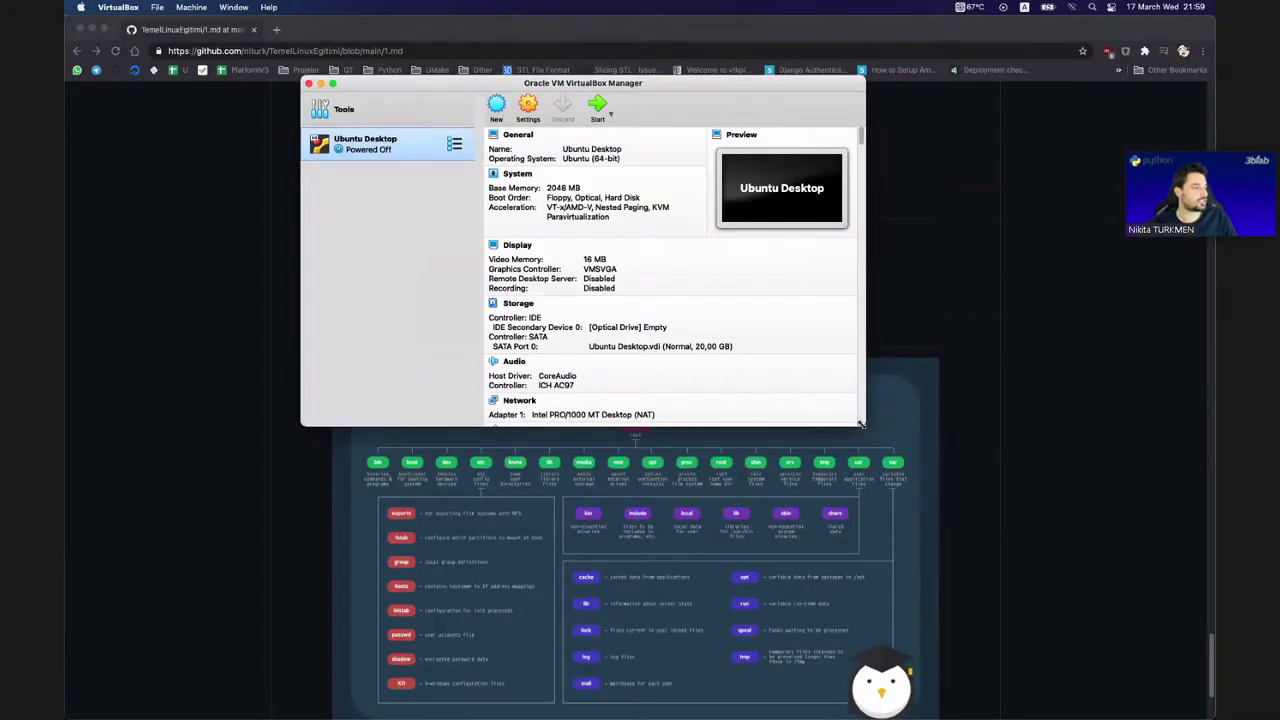
pyautogui.moveTo(860, 424); pyautogui.dragTo(866, 588)
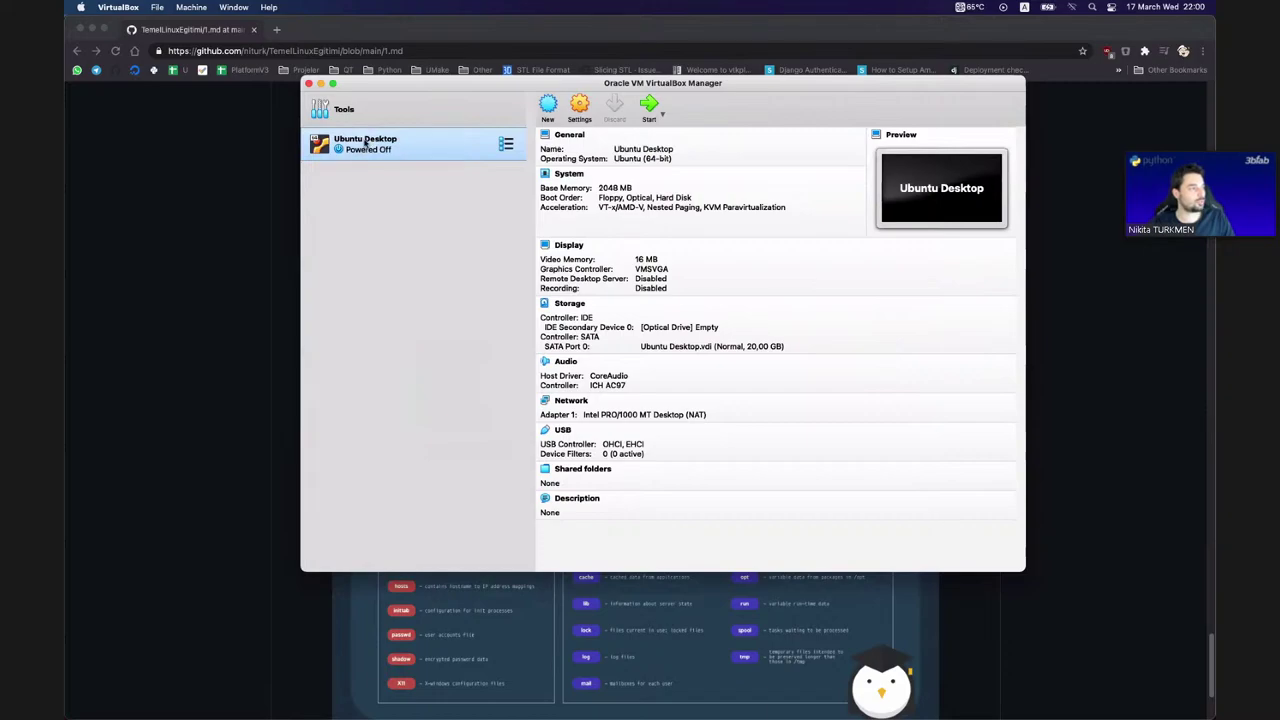
# - Open the Ubuntu Desktop settings and look through the General tabs
pyautogui.click(581, 105)
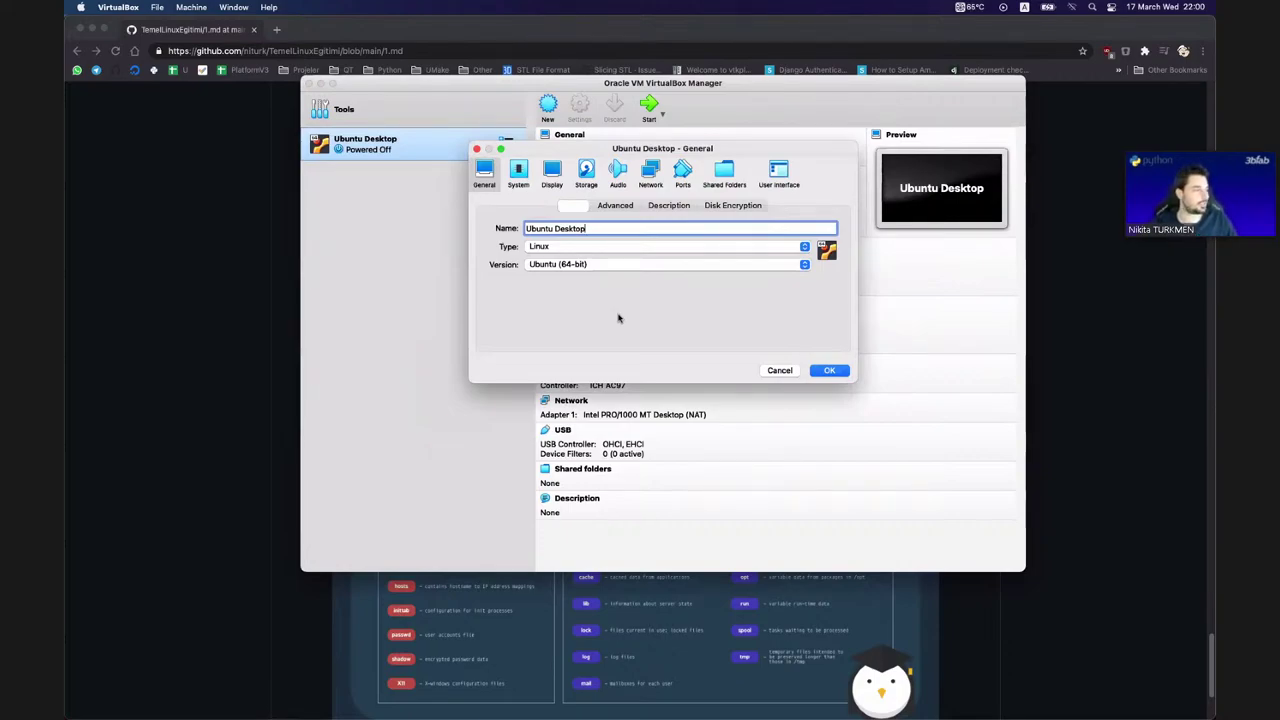
pyautogui.click(663, 205)
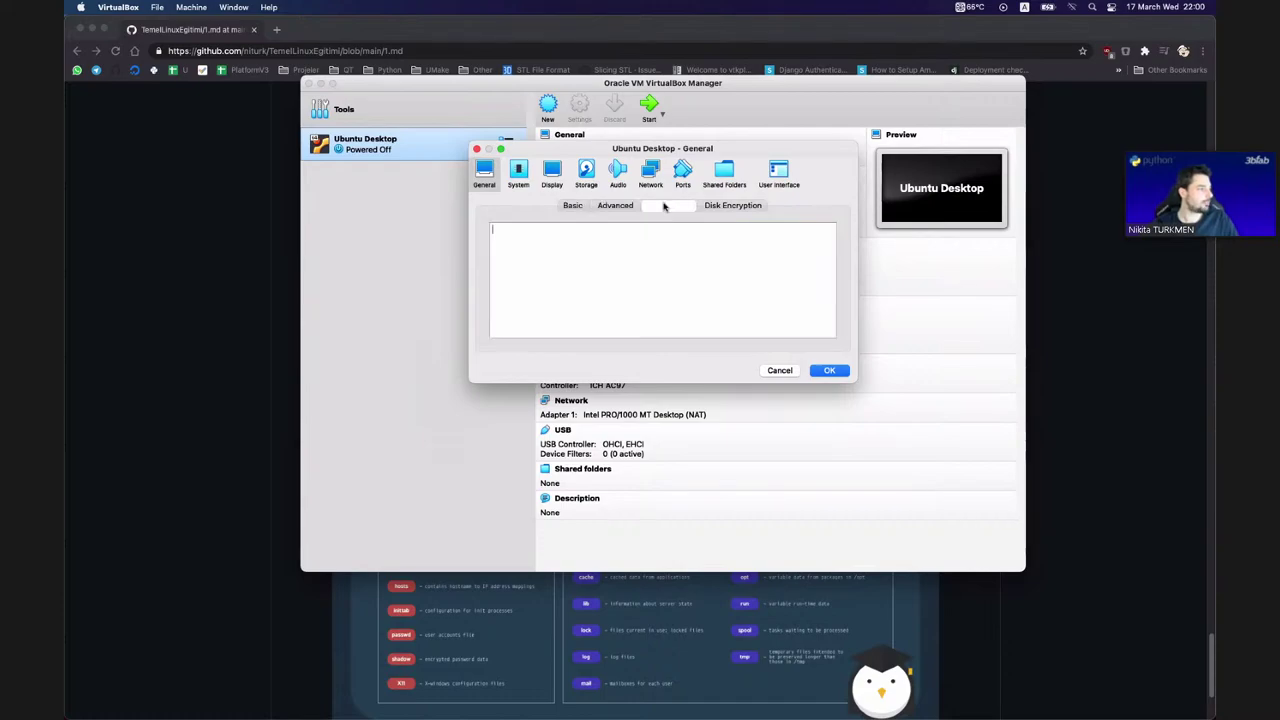
pyautogui.click(722, 205)
pyautogui.click(567, 205)
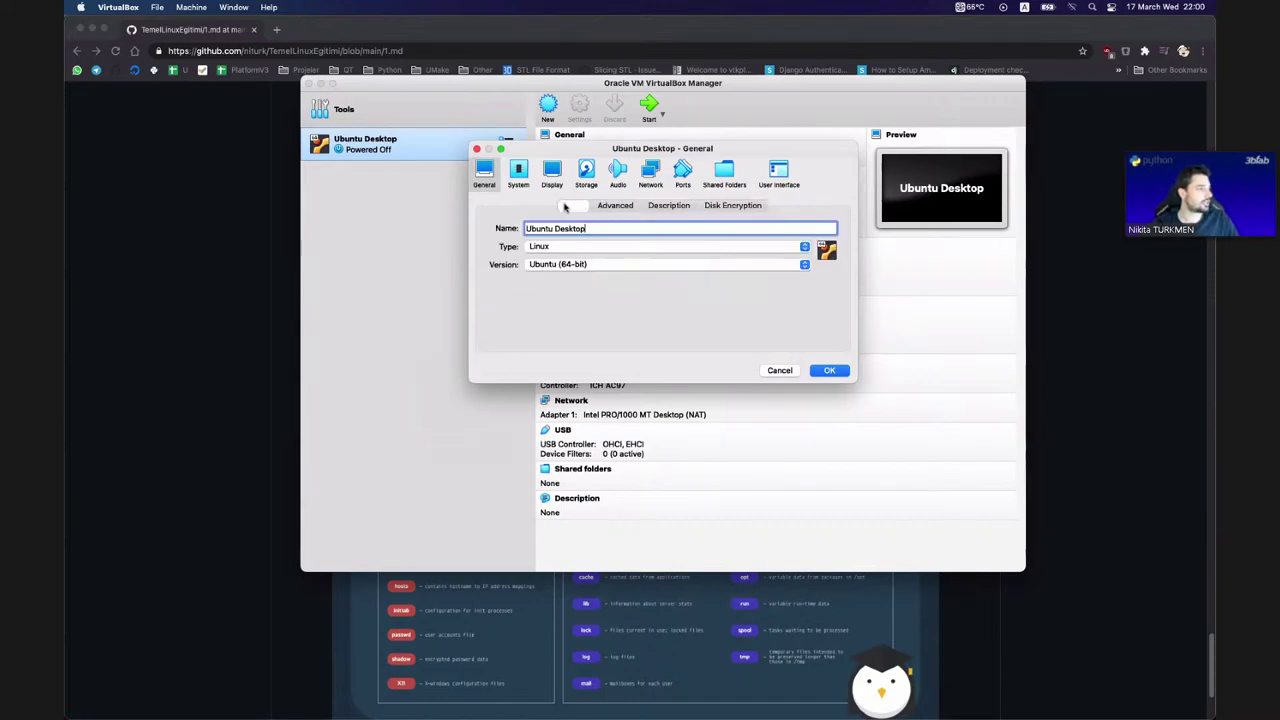
# - Set the VM's processor count to 4 in the System settings
pyautogui.click(518, 172)
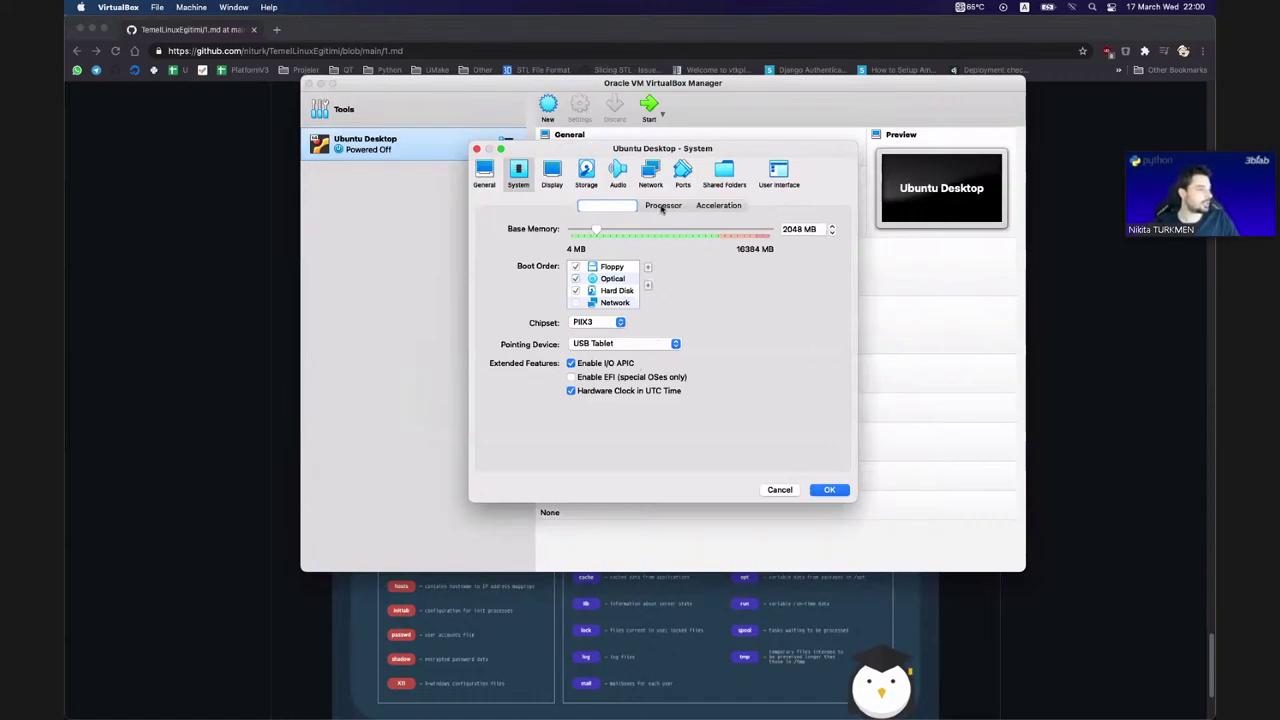
pyautogui.click(661, 207)
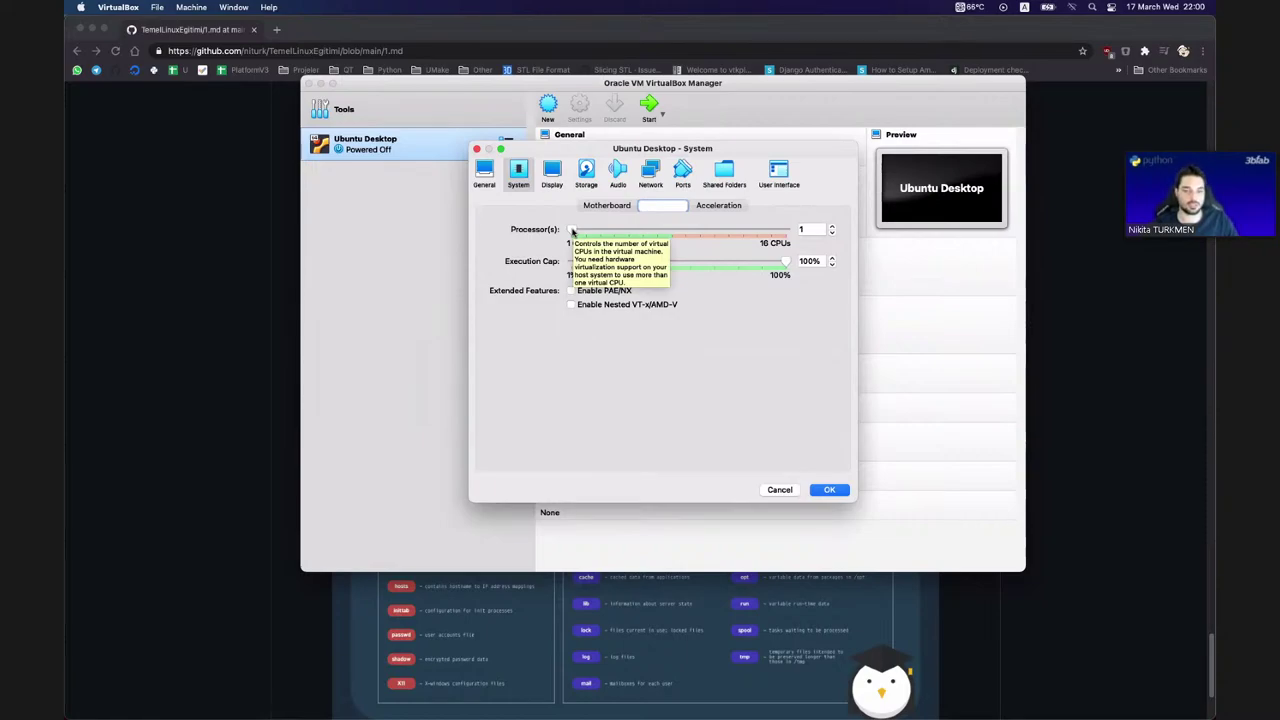
pyautogui.moveTo(572, 231); pyautogui.dragTo(620, 231)
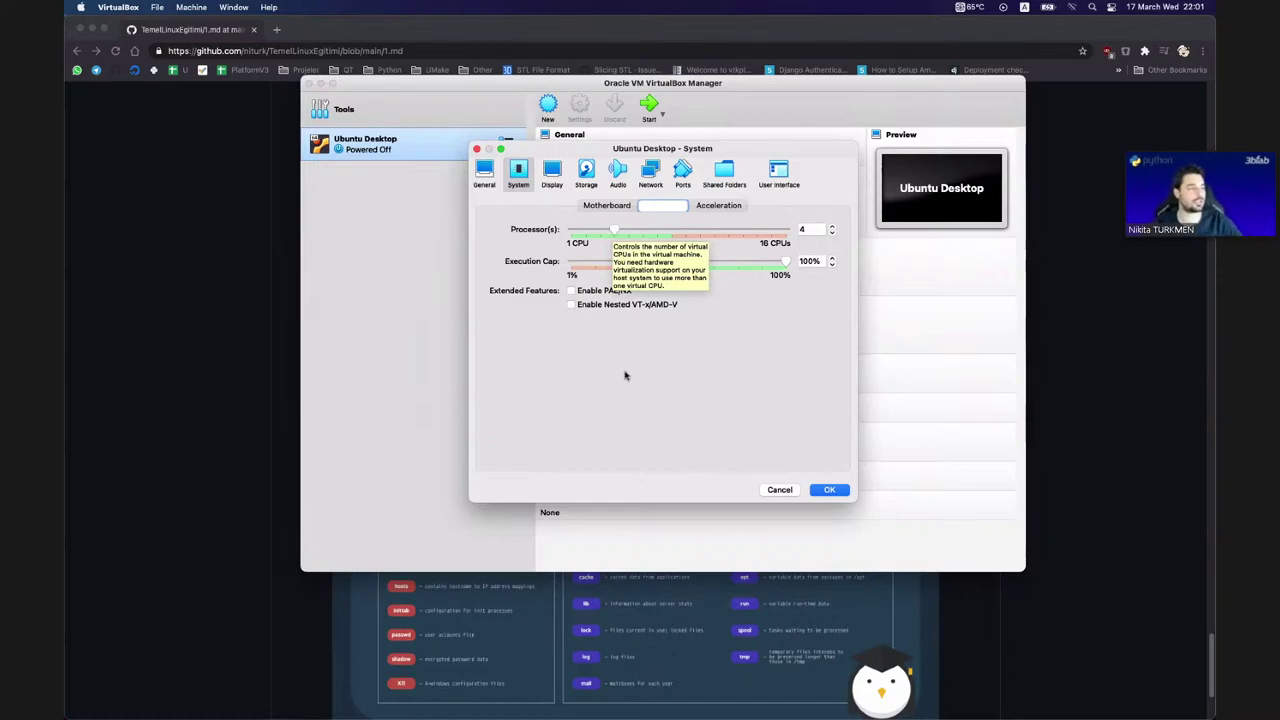
pyautogui.click(720, 205)
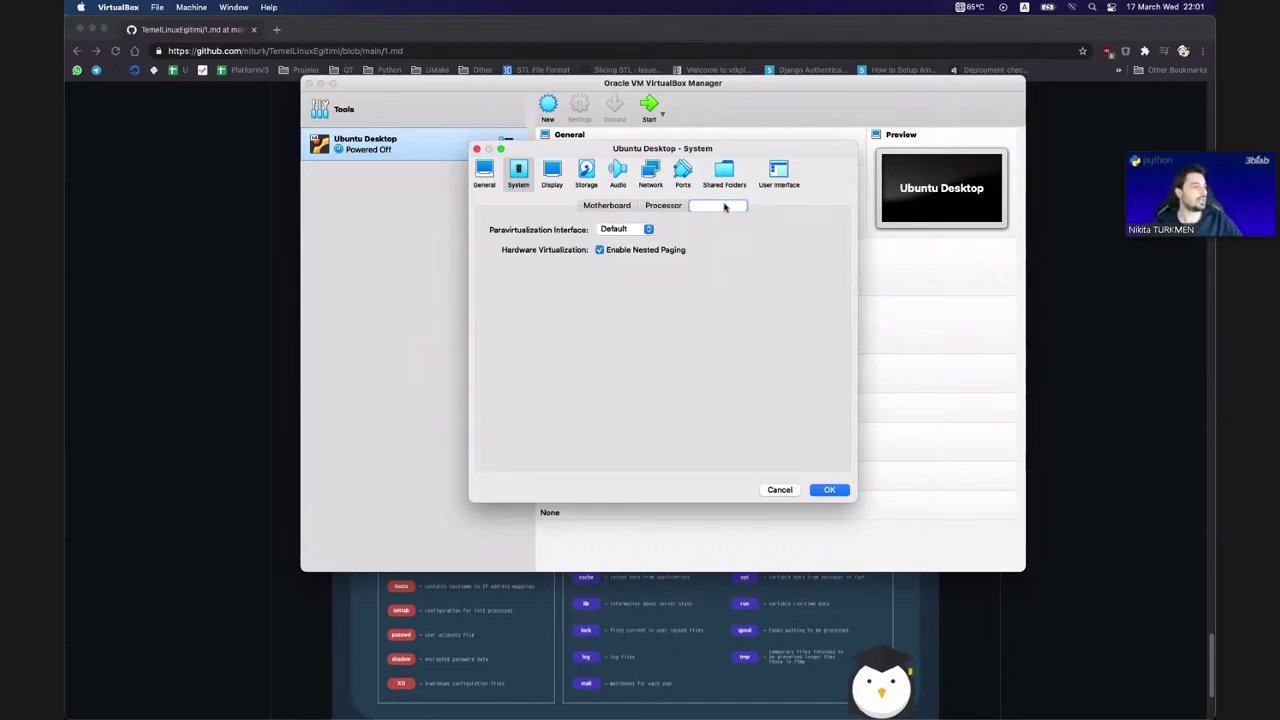
pyautogui.click(551, 174)
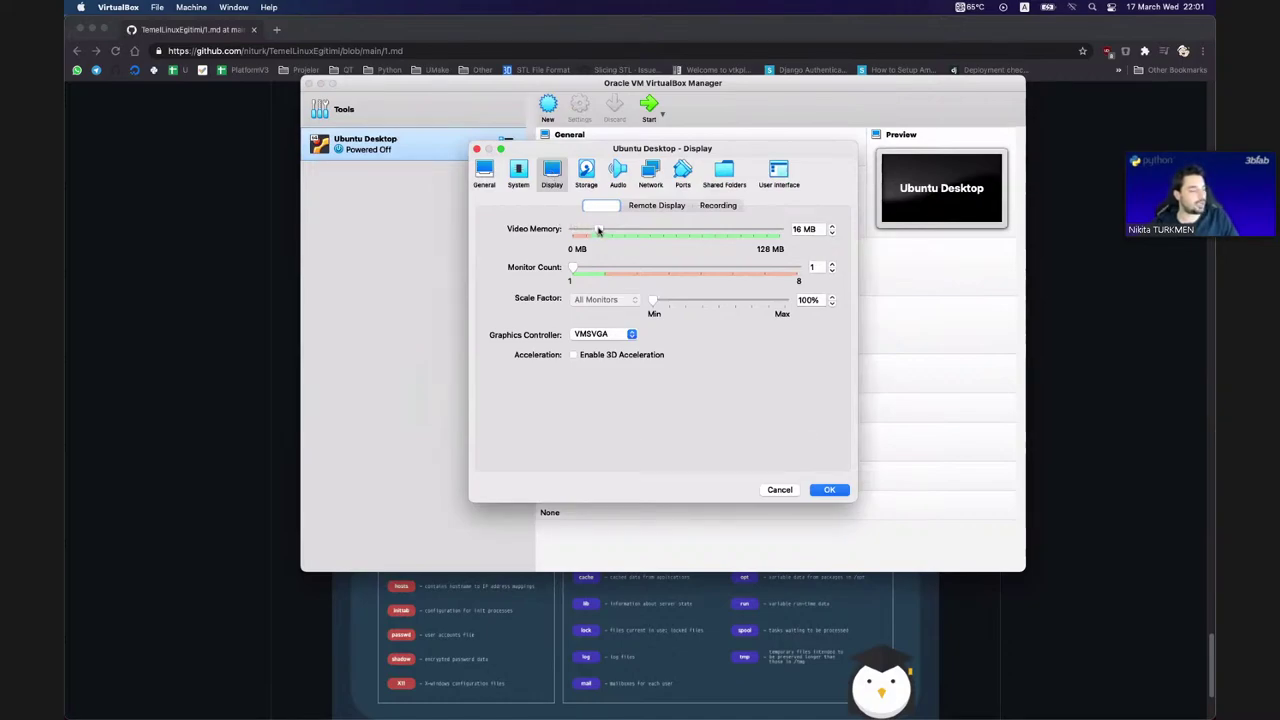
# - Raise video memory to 128 MB and enable 3D acceleration
pyautogui.moveTo(598, 230); pyautogui.dragTo(788, 232)
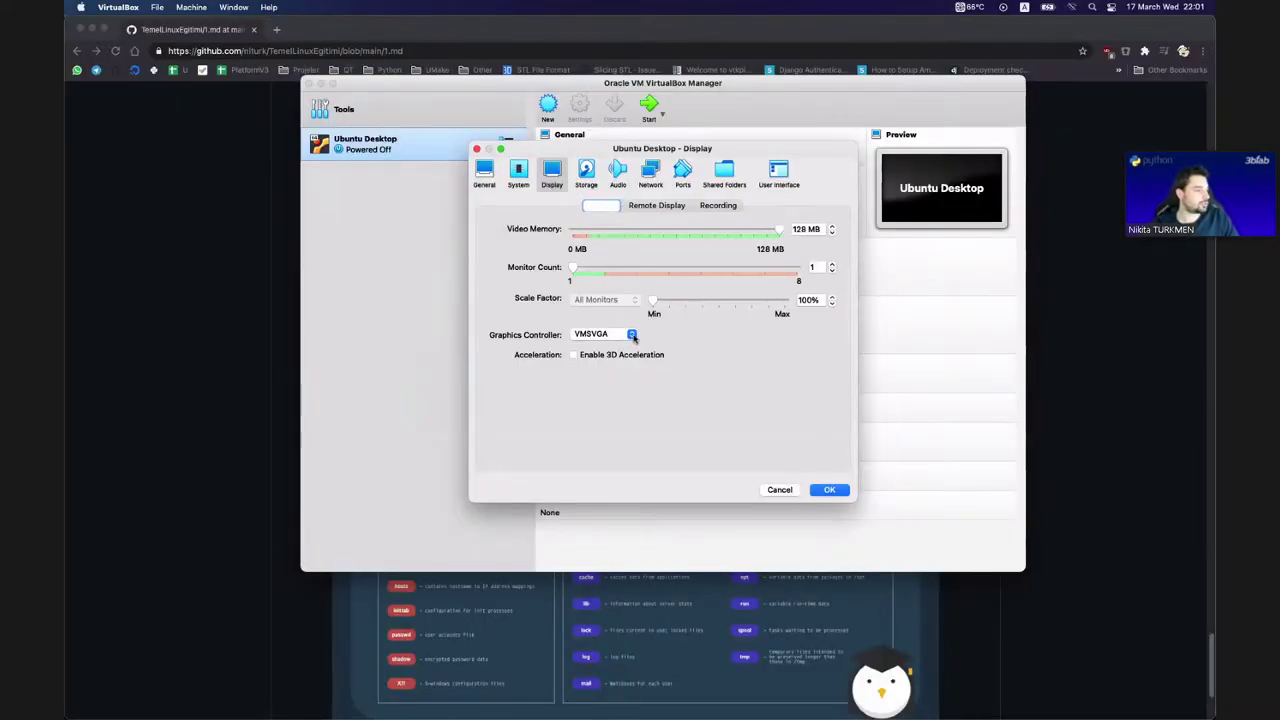
pyautogui.click(632, 335)
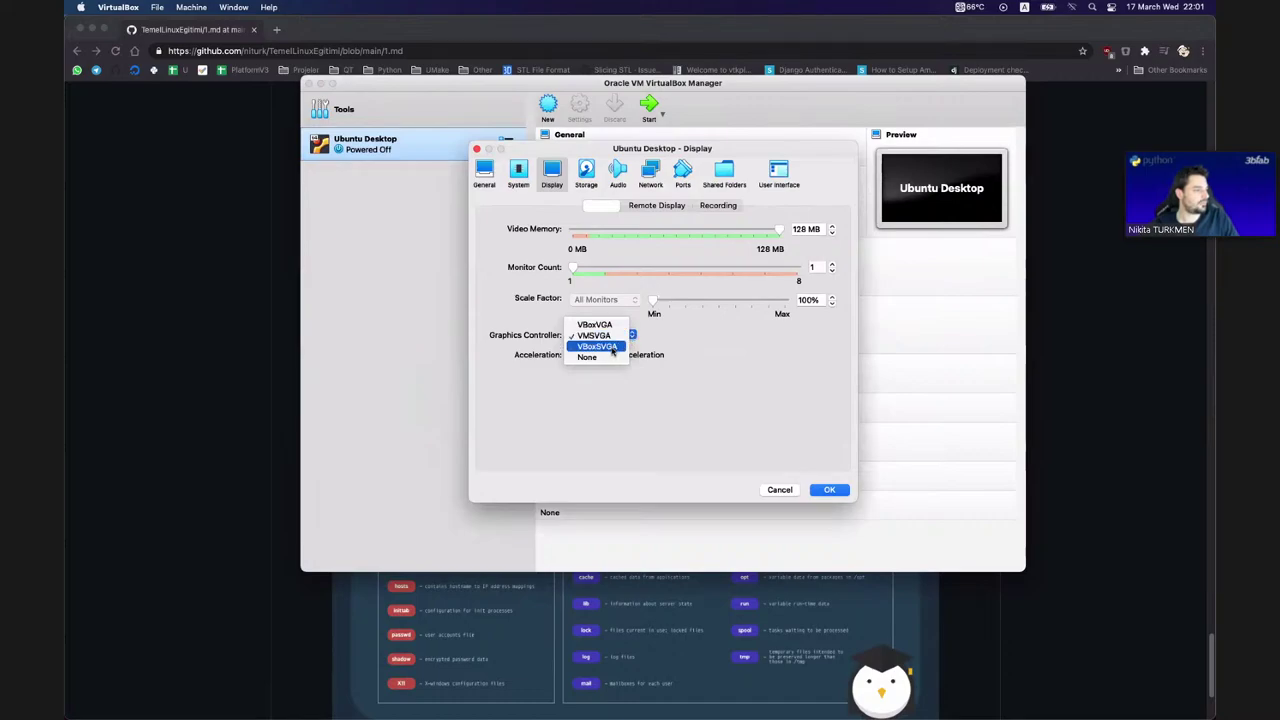
pyautogui.click(612, 348)
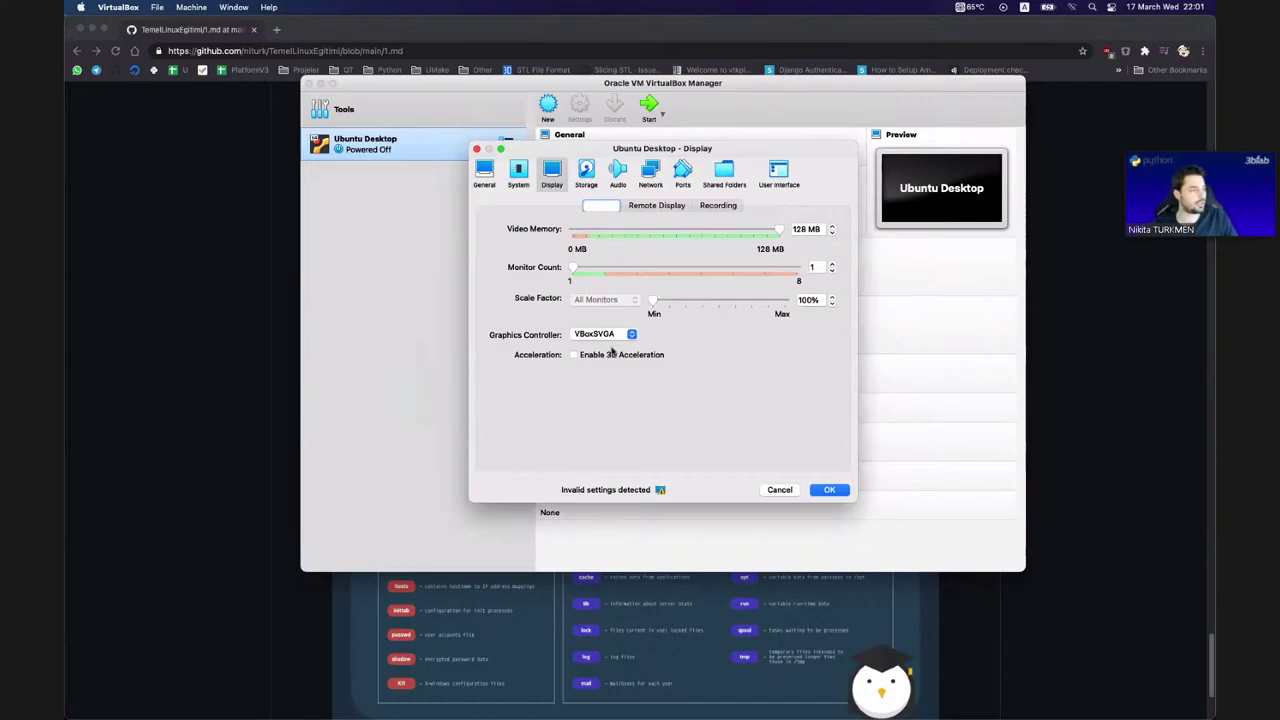
pyautogui.click(613, 357)
# - Try VBoxSVGA, then settle on VMSVGA as the graphics controller
pyautogui.click(605, 336)
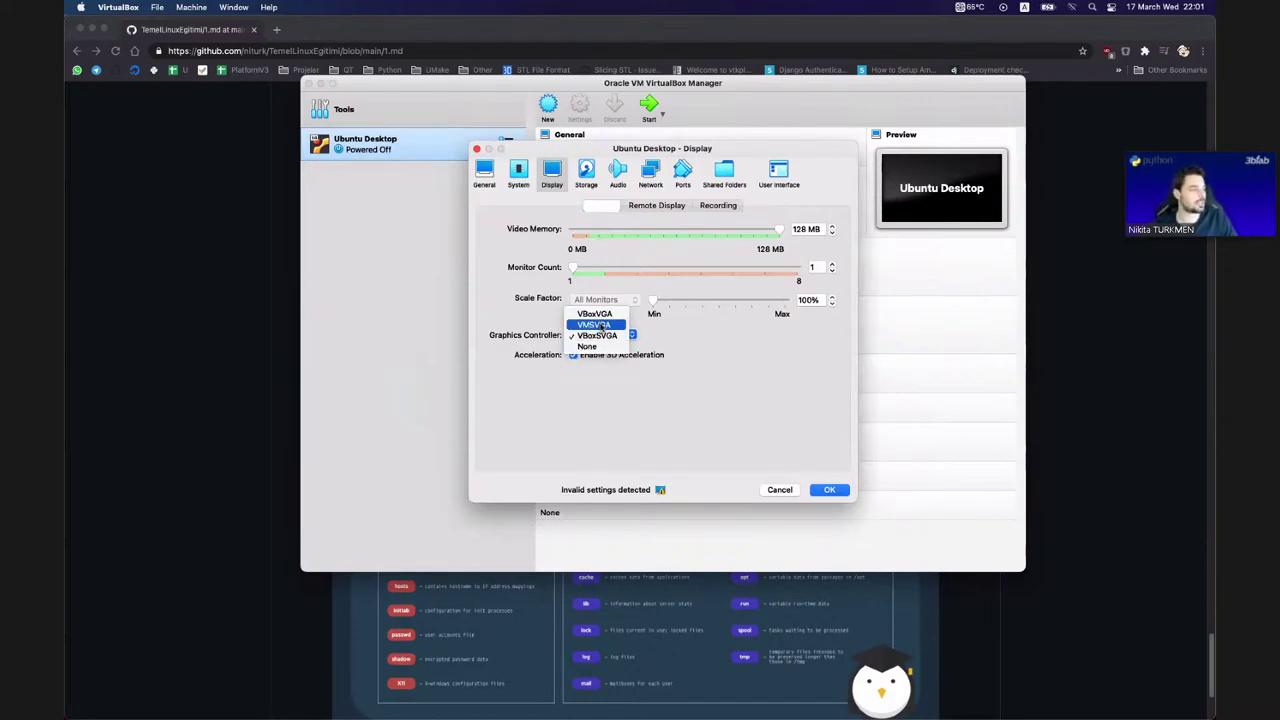
pyautogui.click(600, 325)
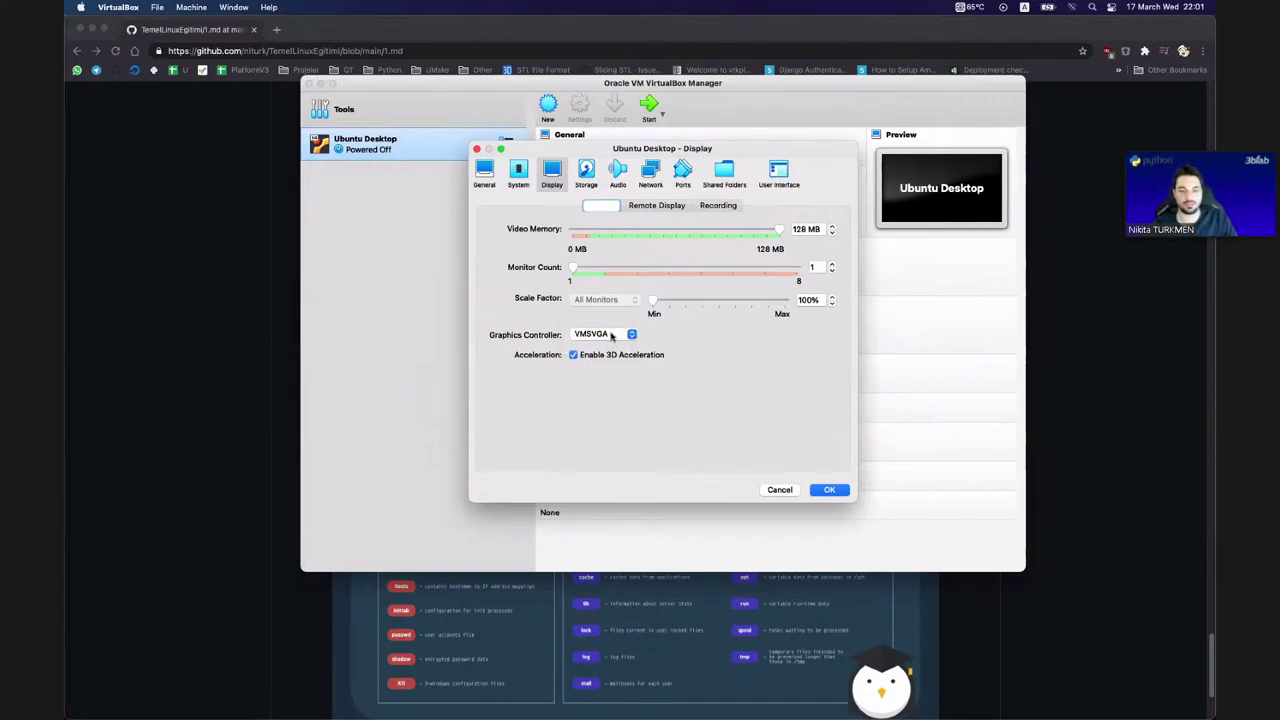
pyautogui.click(611, 337)
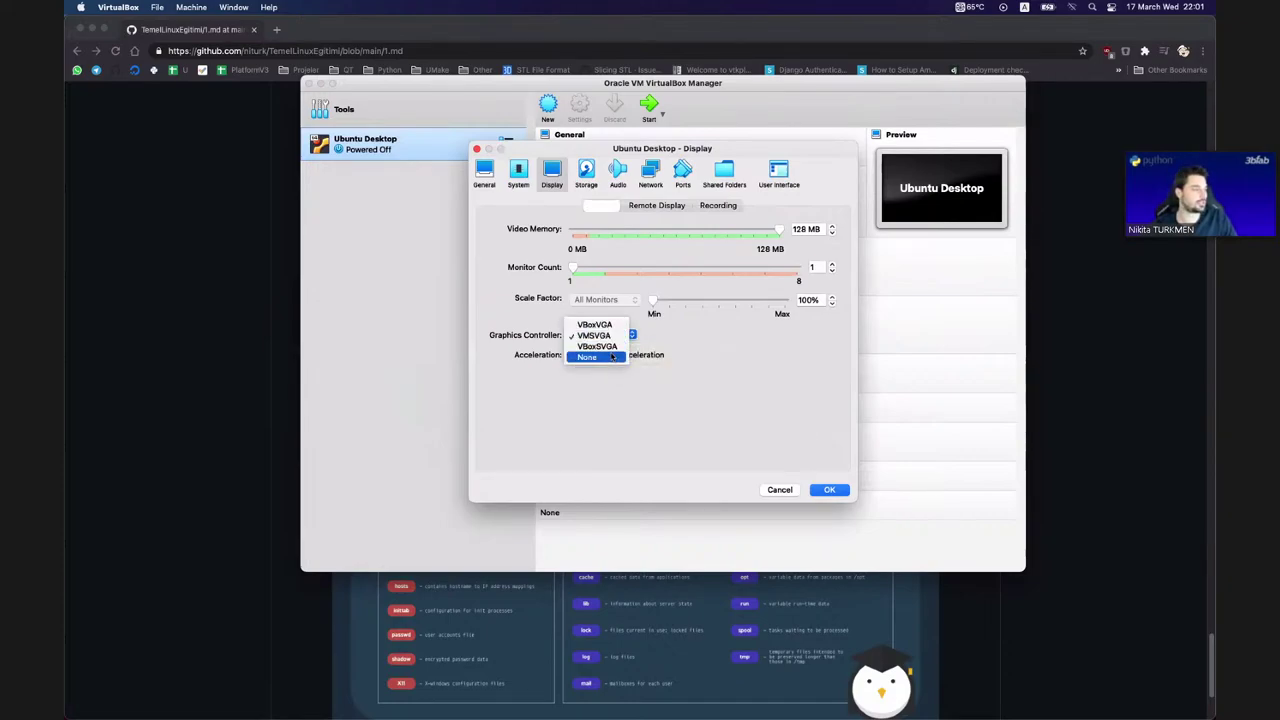
pyautogui.click(608, 346)
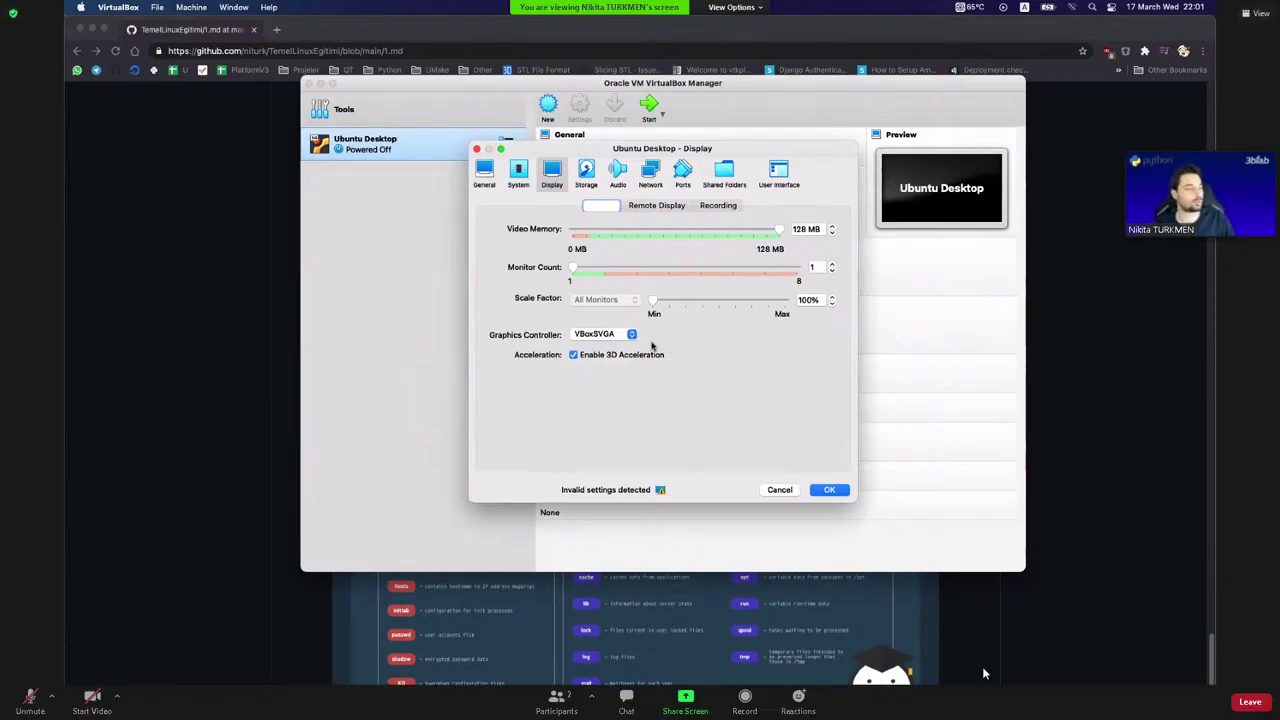
pyautogui.click(614, 336)
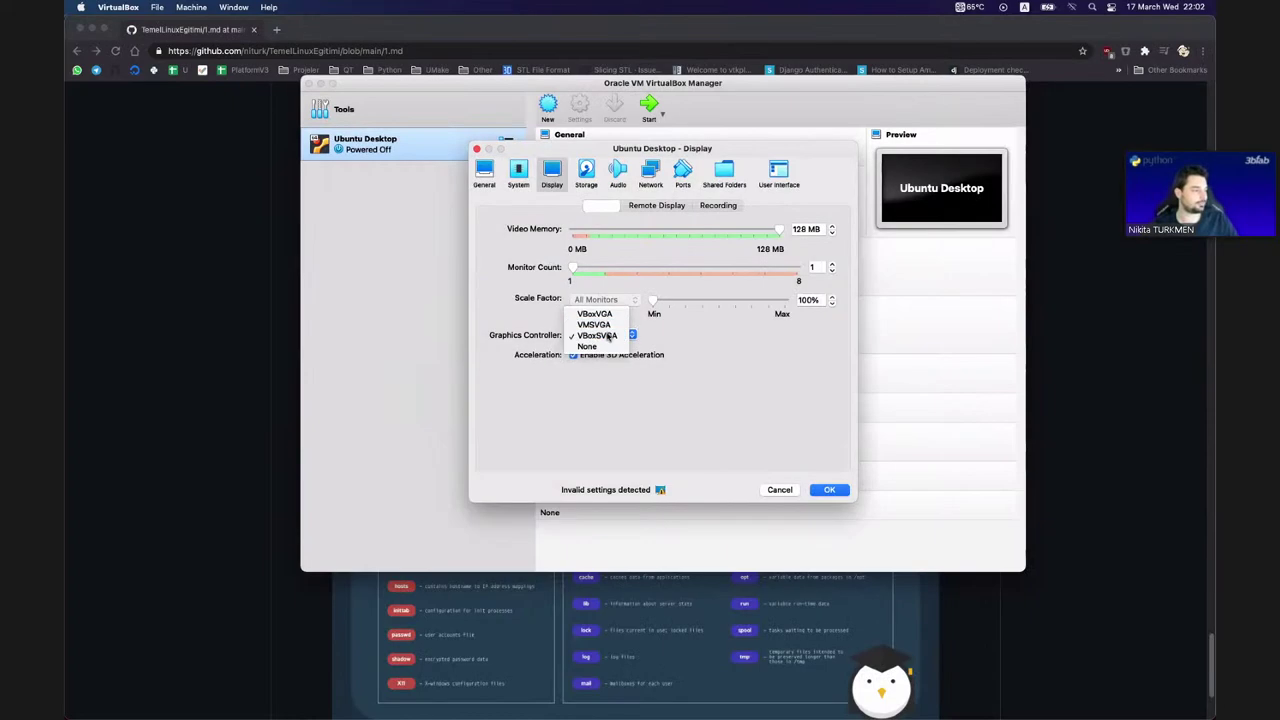
pyautogui.click(604, 325)
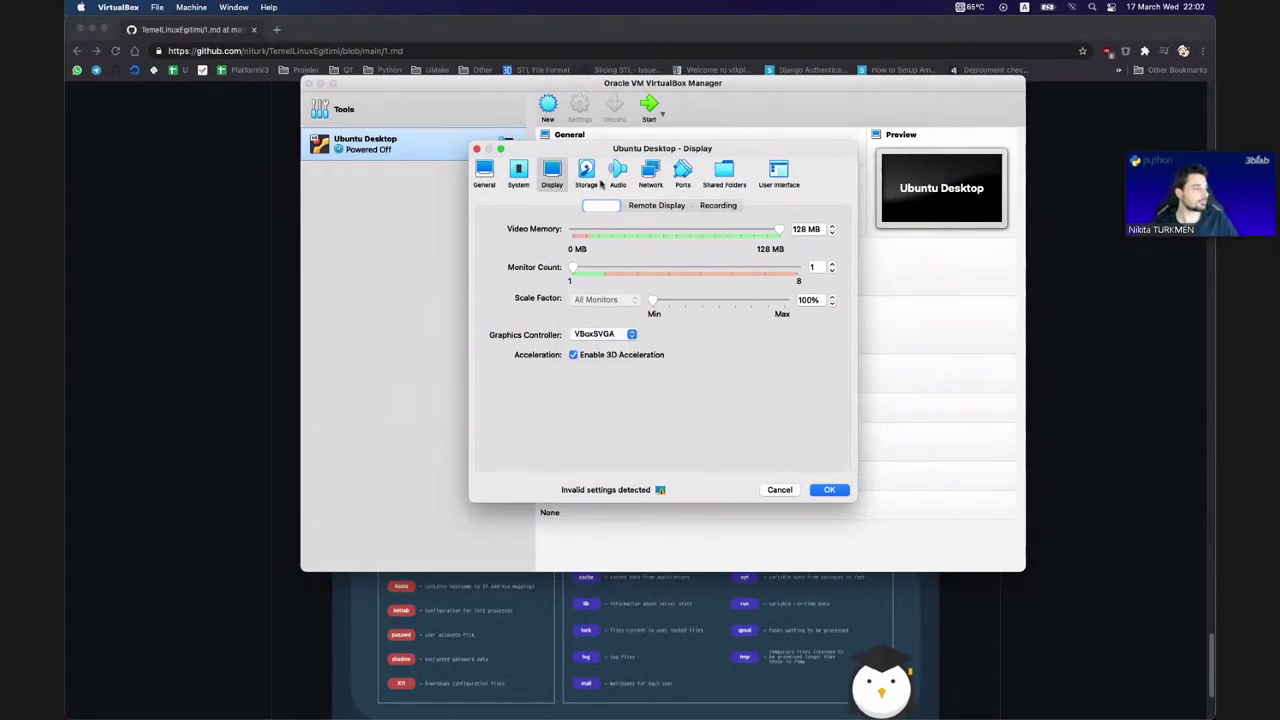
# - Switch to the Storage page of the VM settings
pyautogui.click(585, 171)
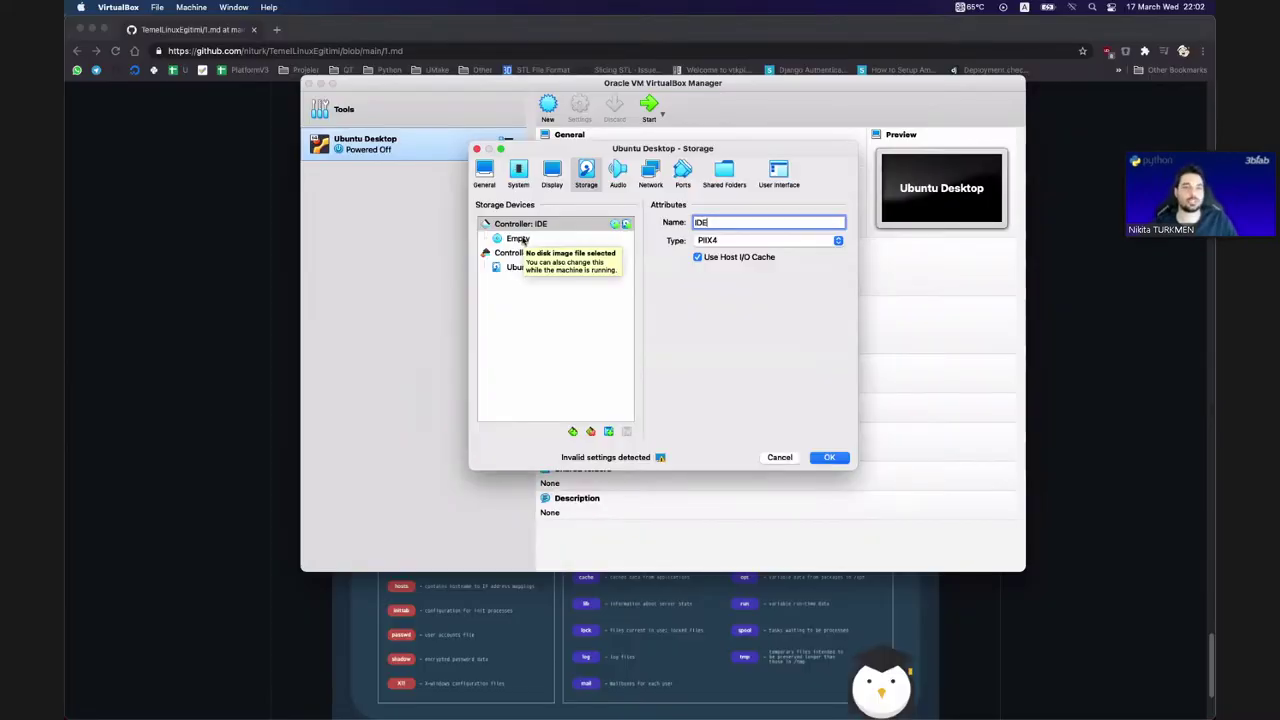
# - Load ubuntu-20.04.2.0-desktop-amd64.iso from Downloads into the empty optical drive and save
pyautogui.click(522, 240)
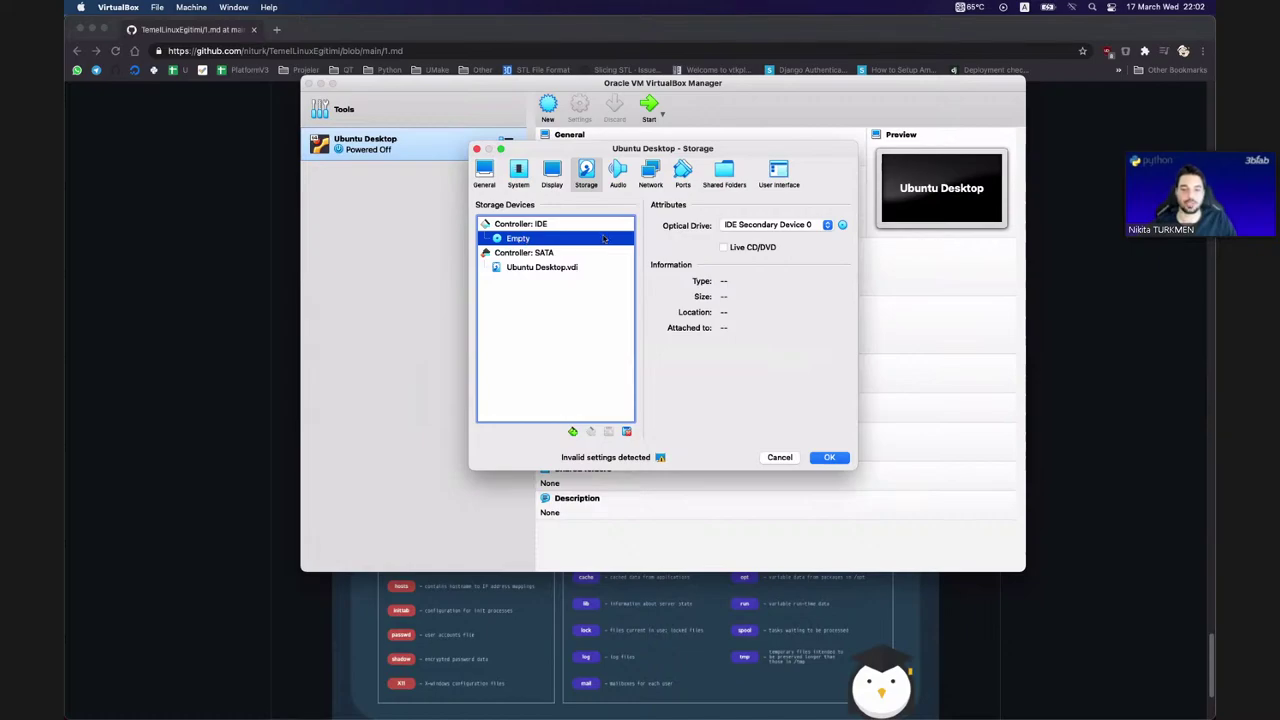
pyautogui.click(842, 226)
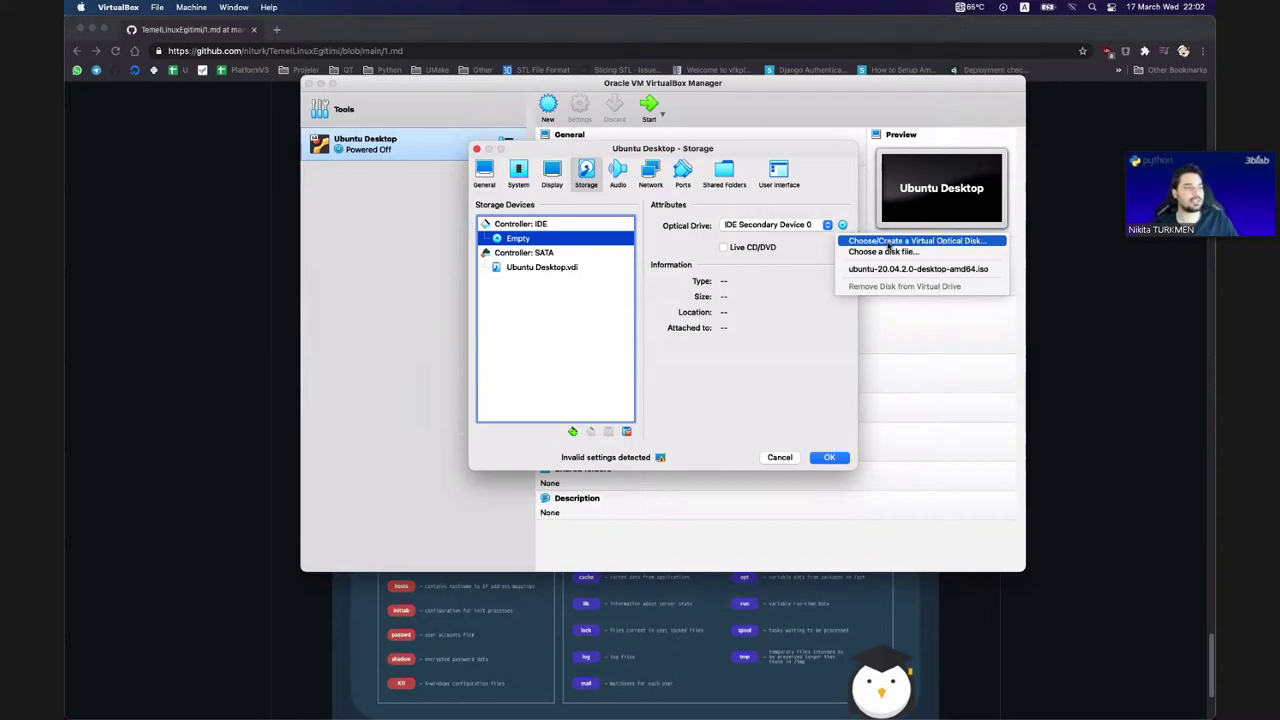
pyautogui.click(917, 243)
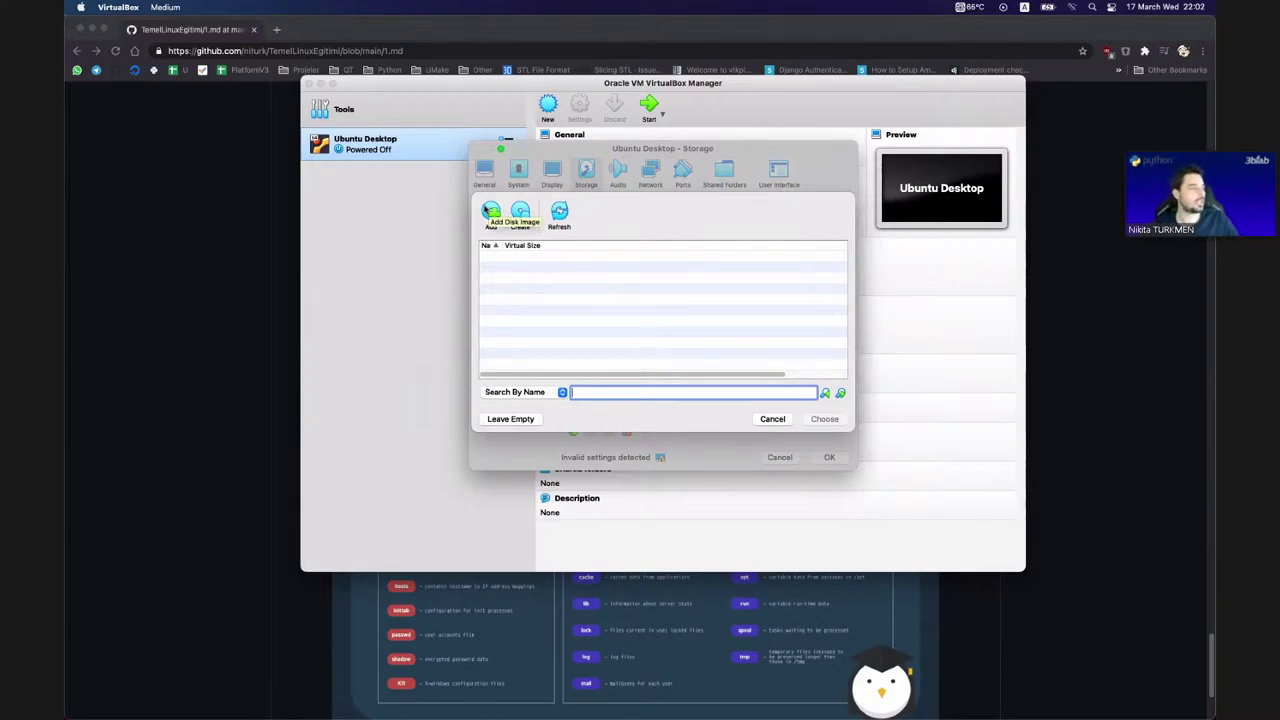
pyautogui.click(490, 210)
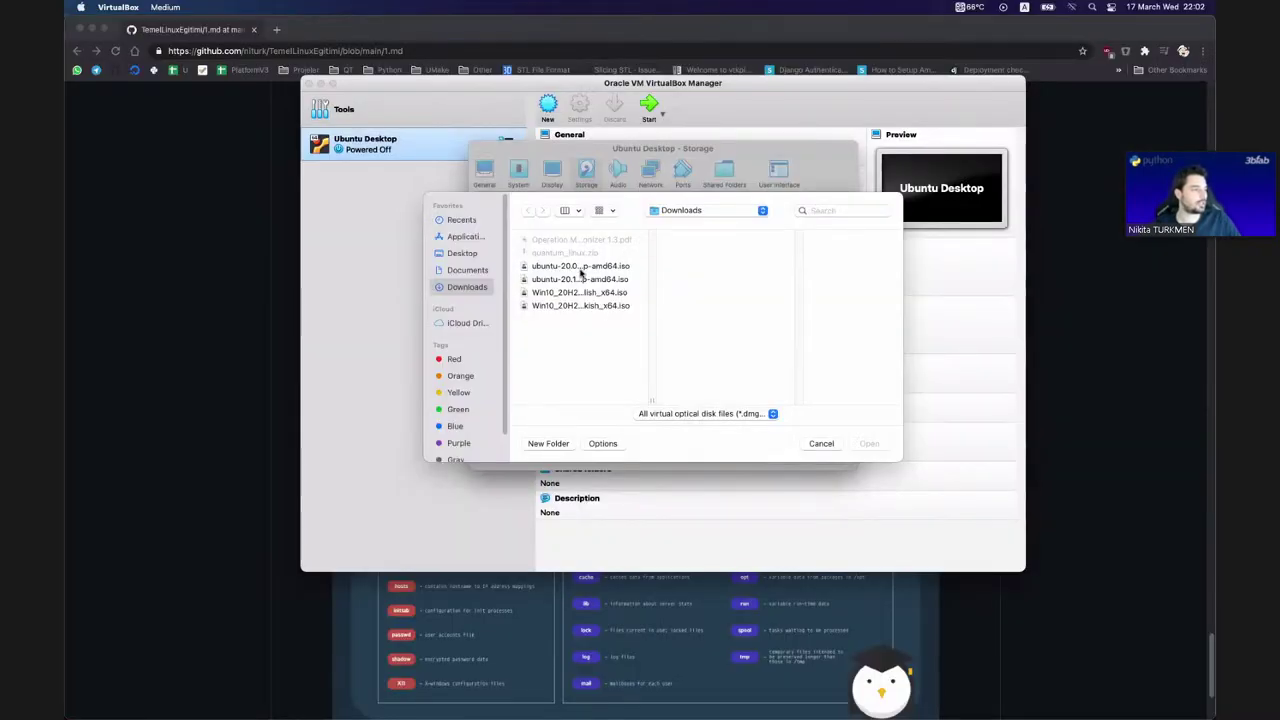
pyautogui.click(580, 267)
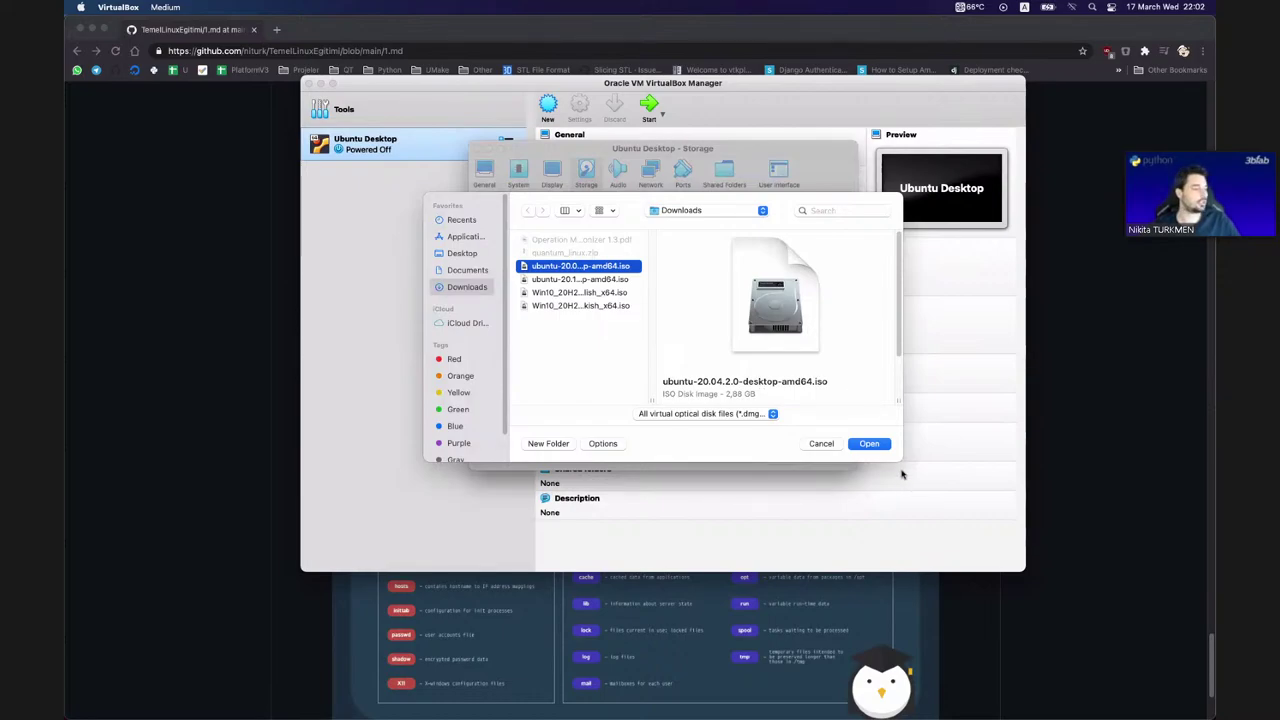
pyautogui.click(877, 446)
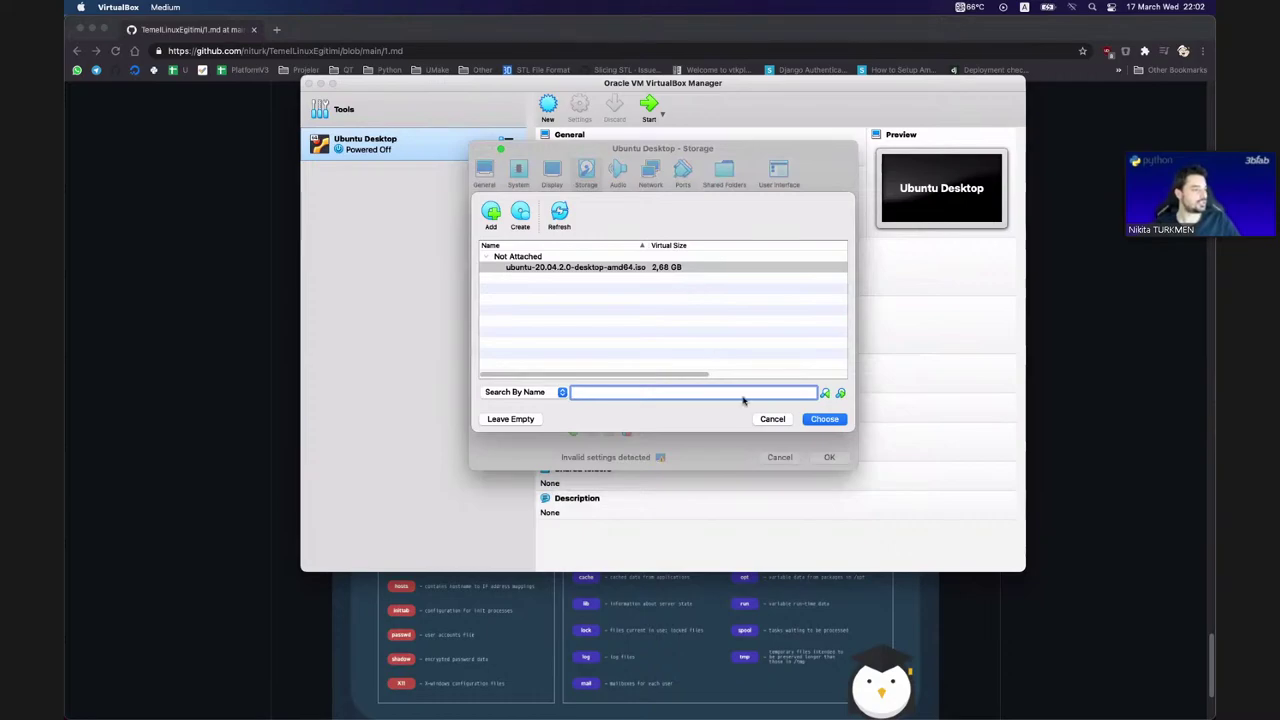
pyautogui.click(822, 420)
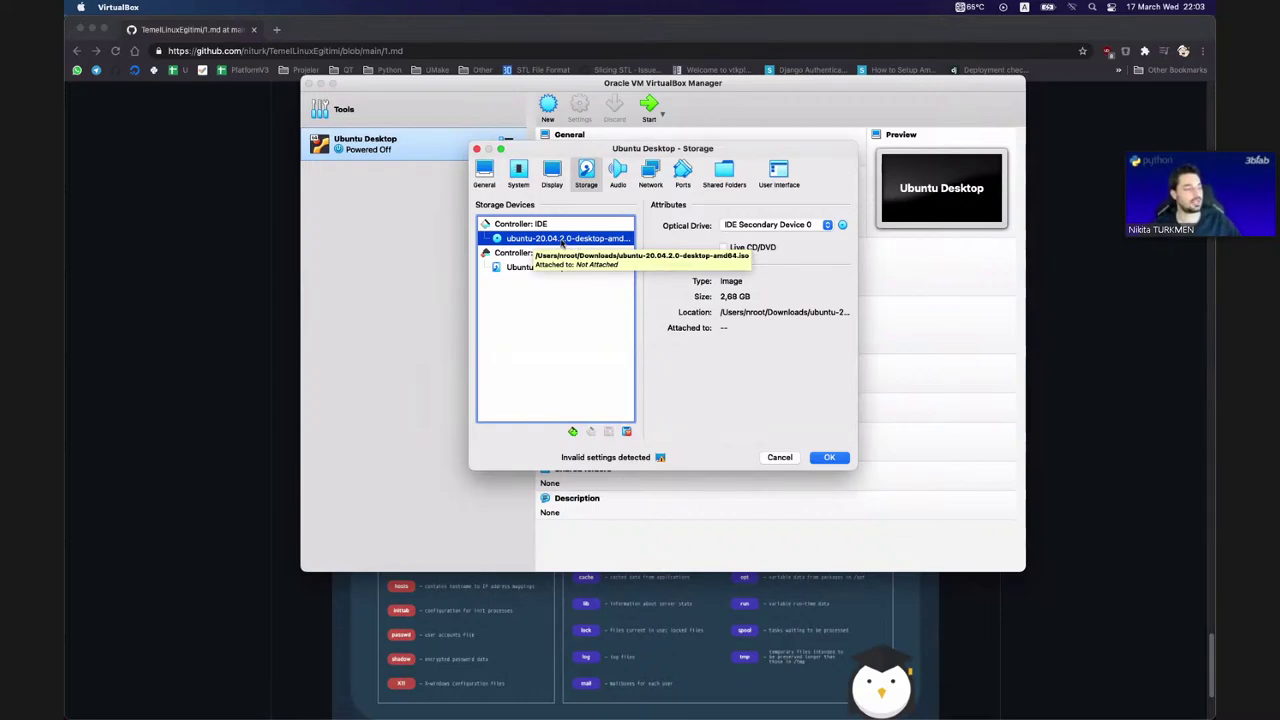
pyautogui.click(829, 458)
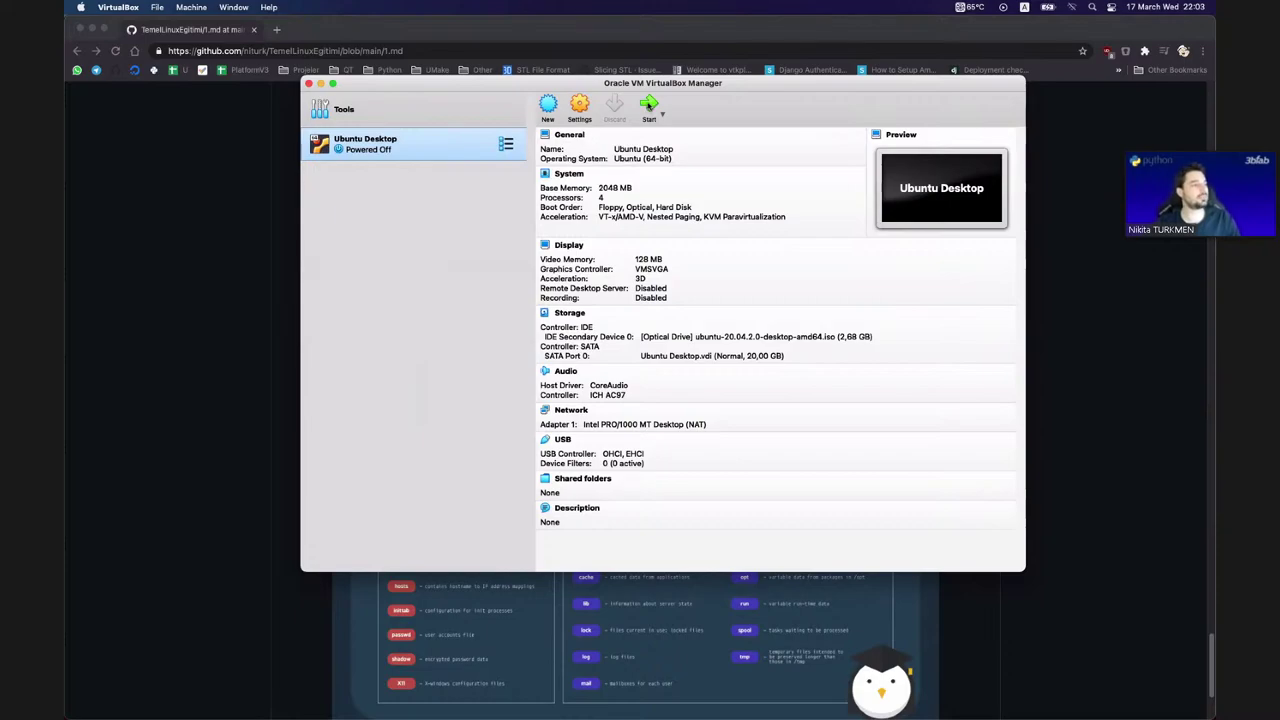
# - Start the Ubuntu Desktop VM and position its window over the Manager
pyautogui.click(649, 107)
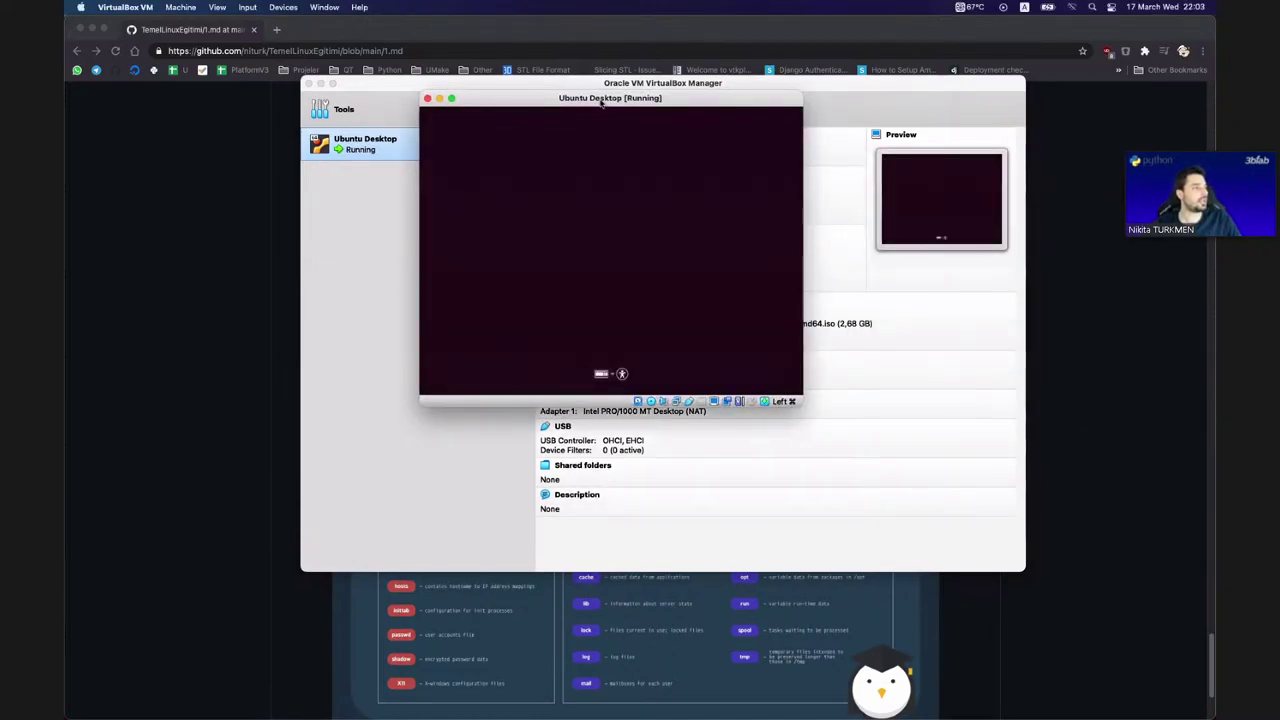
pyautogui.moveTo(601, 101); pyautogui.dragTo(622, 172)
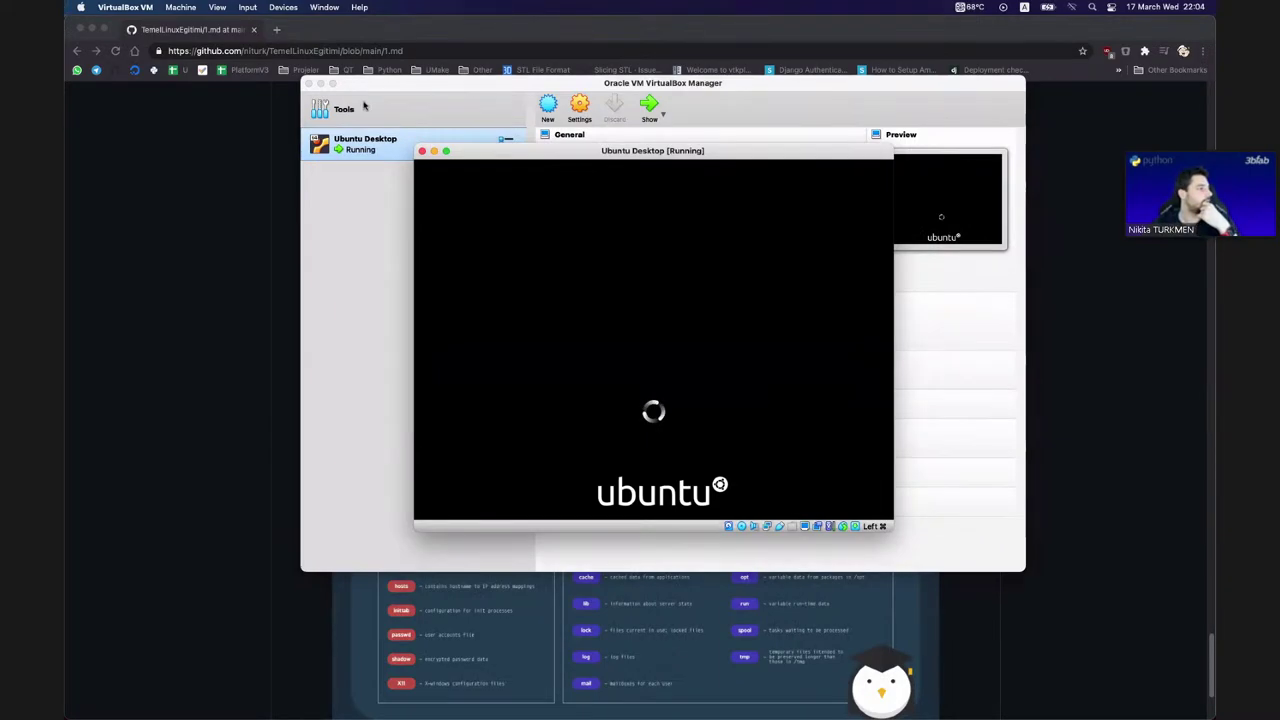
# - Minimize VirtualBox Manager and drag the booting Ubuntu Desktop VM window further left
pyautogui.click(320, 85)
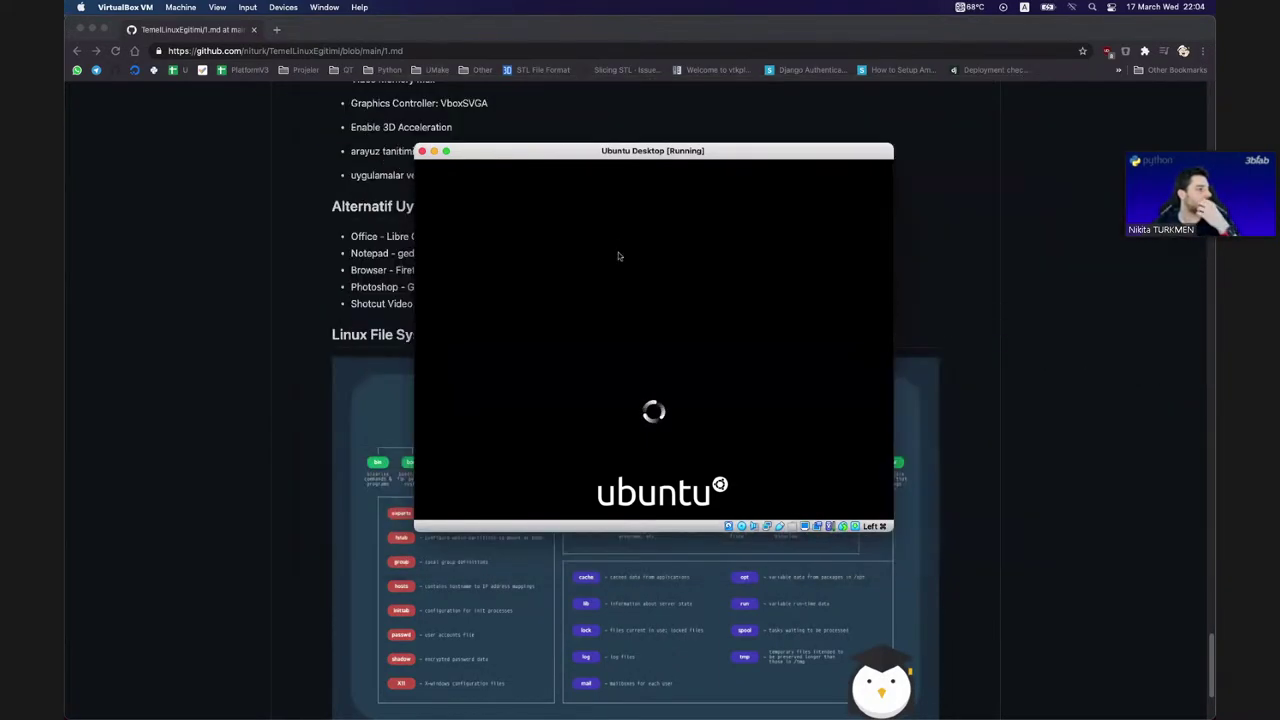
pyautogui.moveTo(706, 149); pyautogui.dragTo(945, 129)
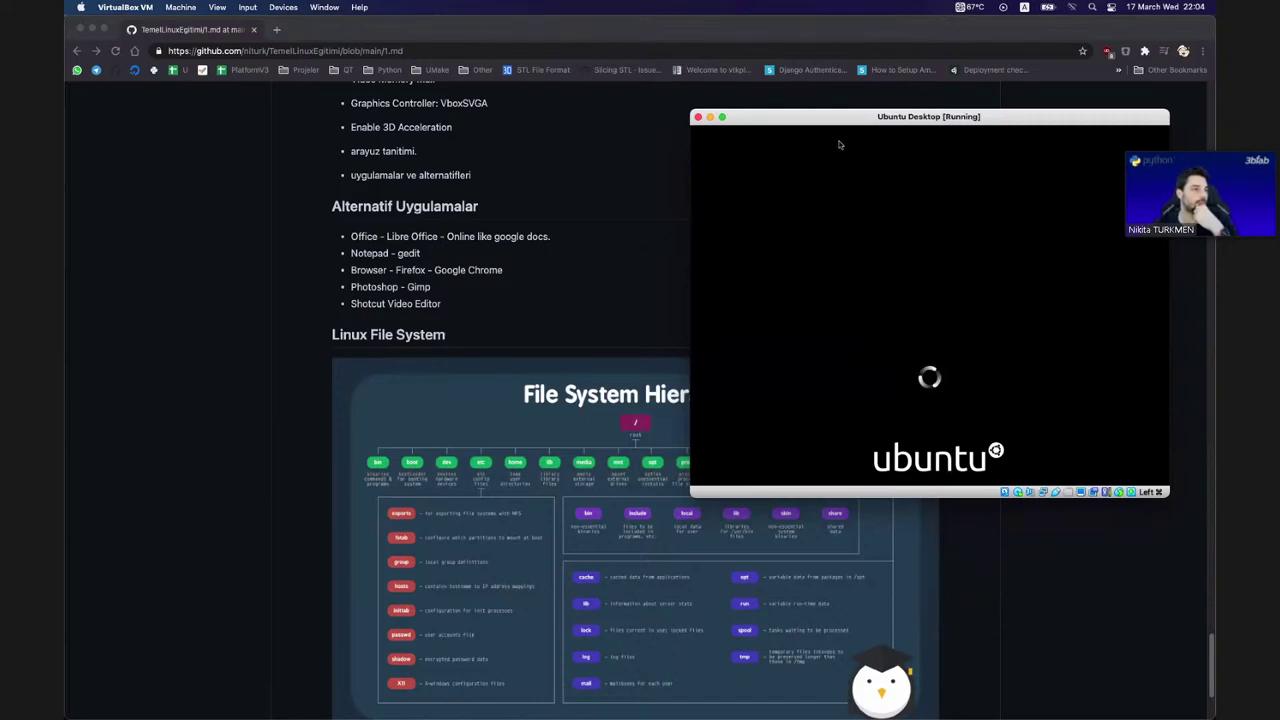
pyautogui.moveTo(918, 118)
pyautogui.mouseDown()
pyautogui.moveTo(859, 118)
pyautogui.moveTo(896, 122)
pyautogui.mouseUp()
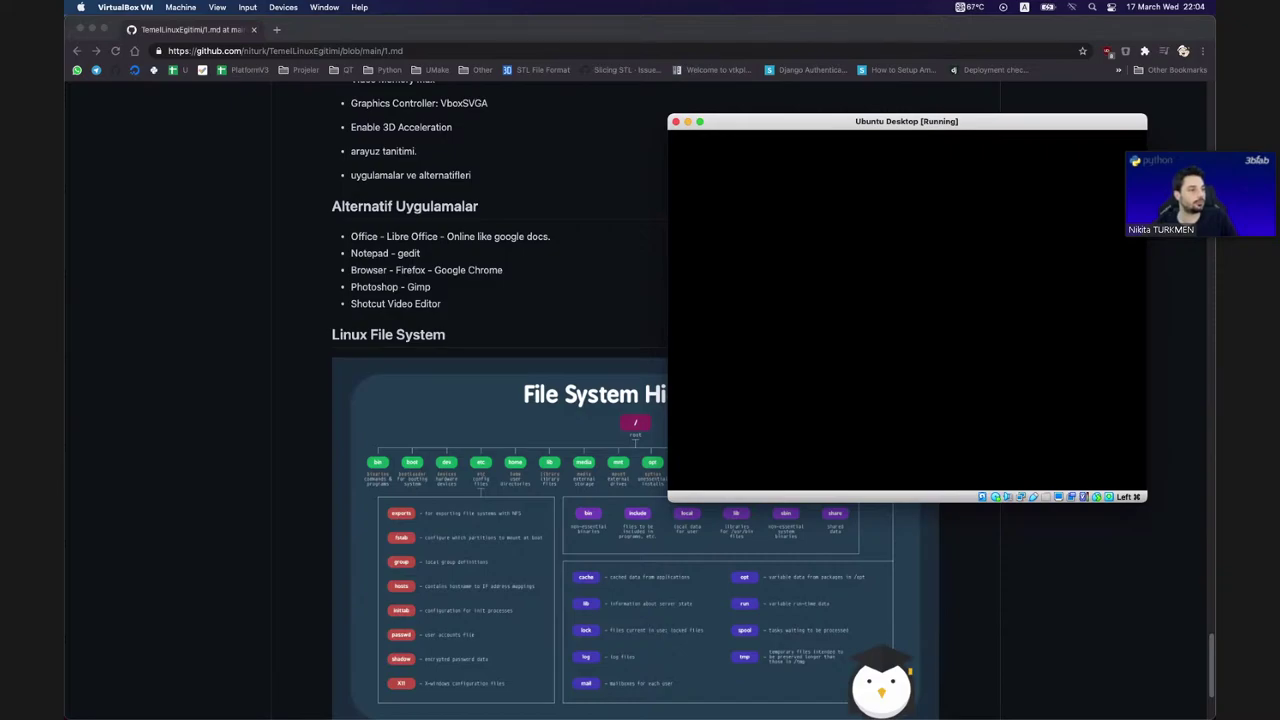
pyautogui.moveTo(909, 126); pyautogui.dragTo(1270, 170)
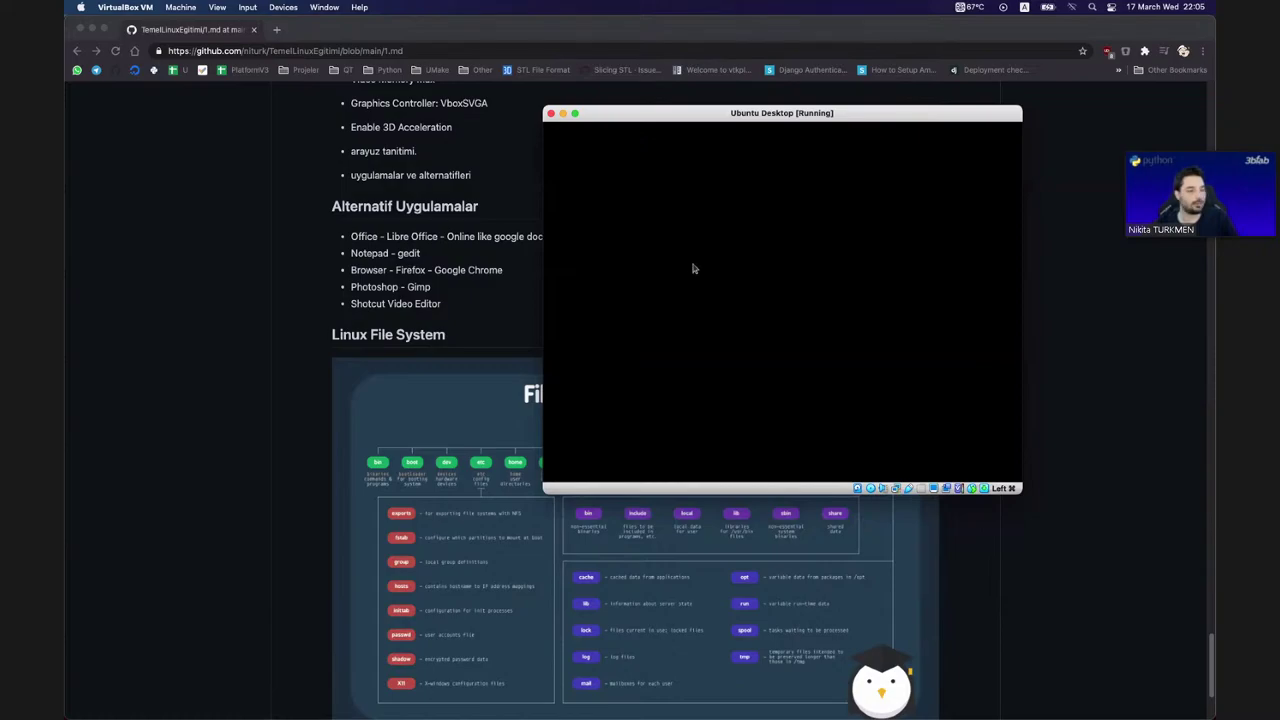
# - Close the Ubuntu Desktop VM window using 'Power off the machine' and confirm
pyautogui.click(551, 115)
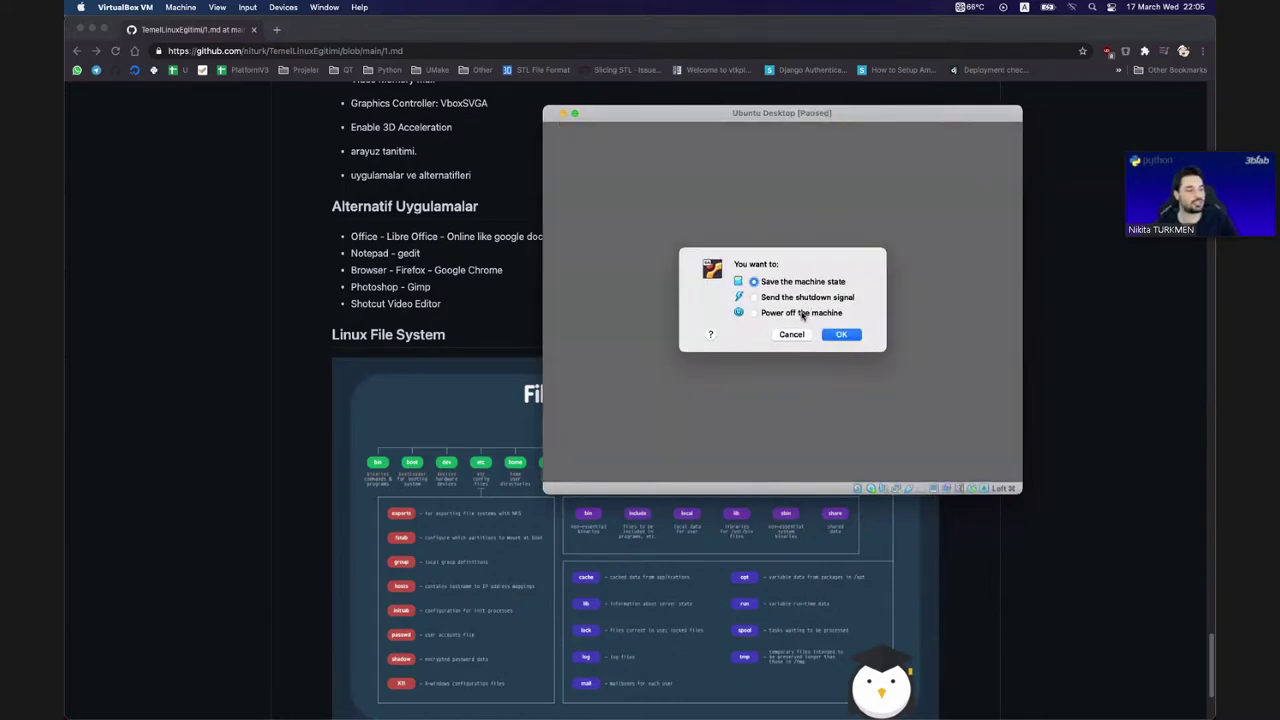
pyautogui.click(801, 314)
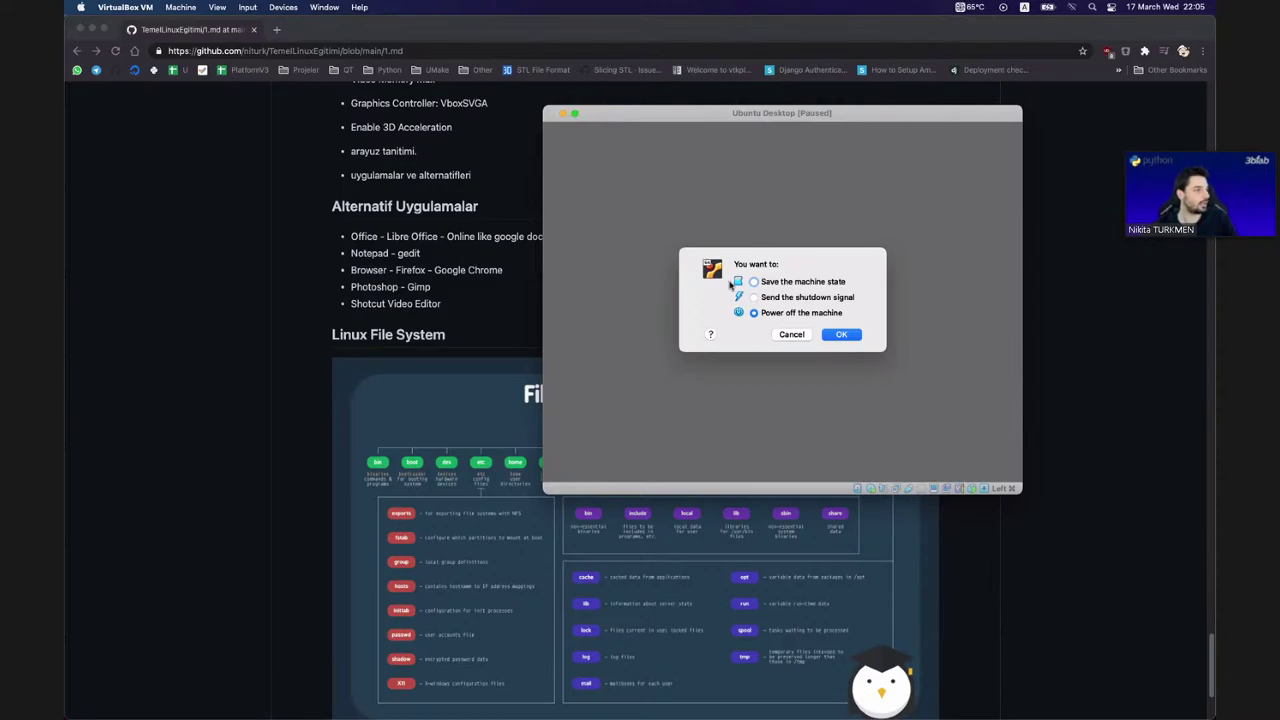
pyautogui.click(840, 335)
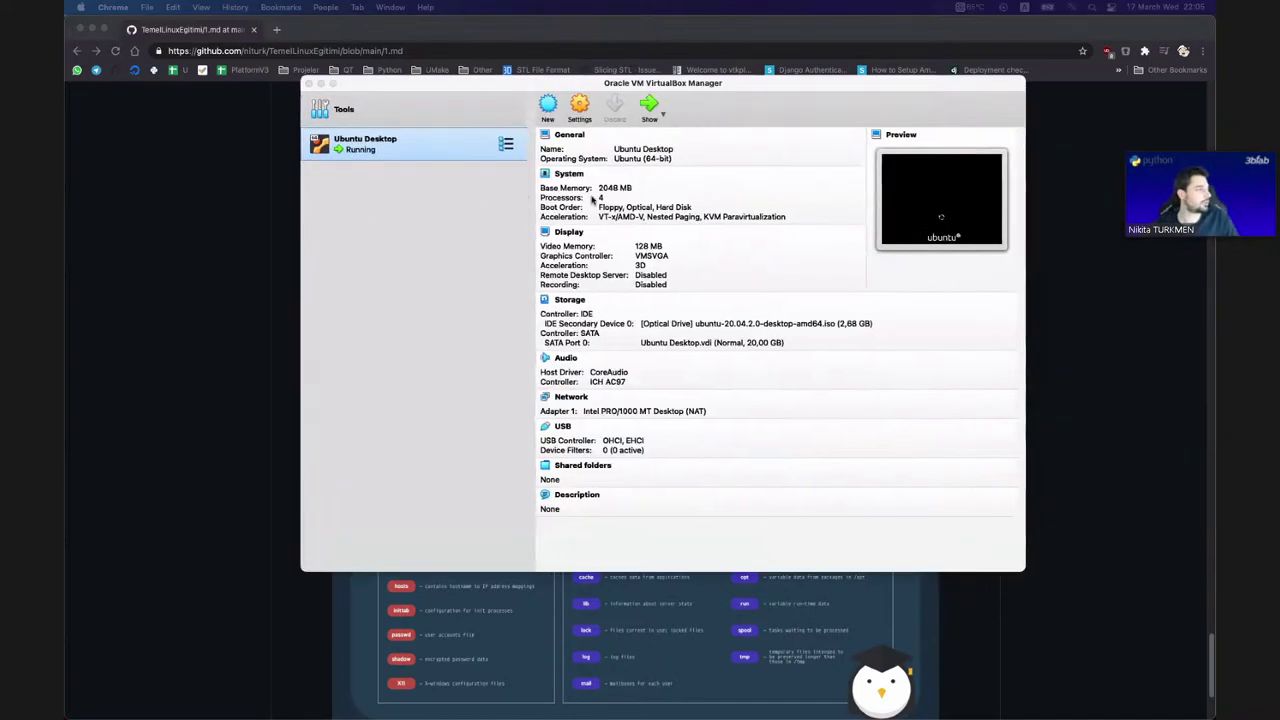
pyautogui.click(581, 106)
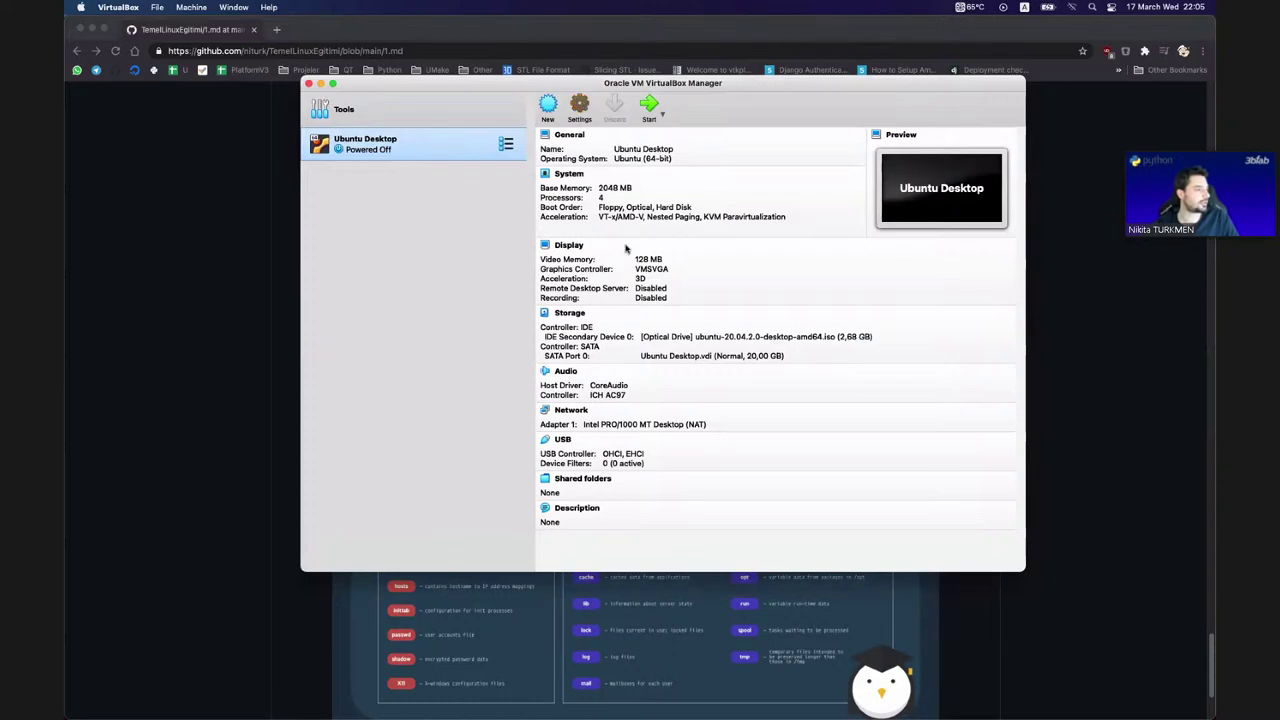
pyautogui.click(573, 139)
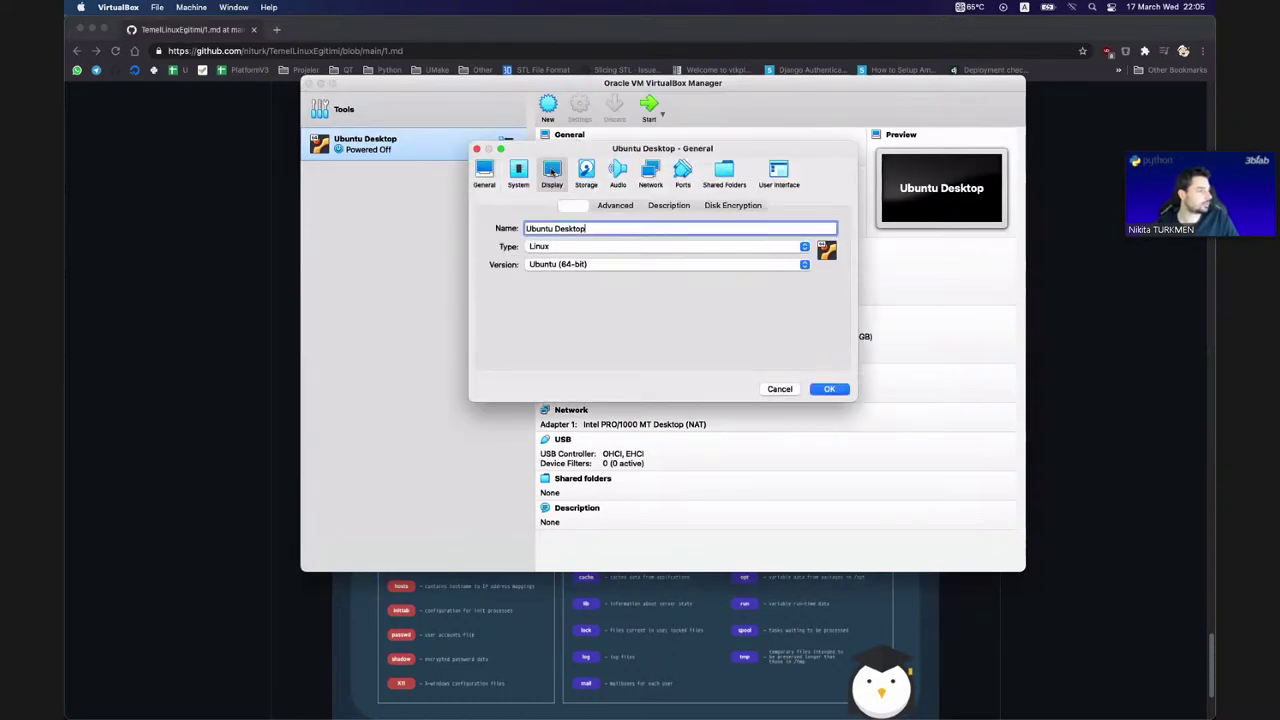
pyautogui.click(552, 172)
pyautogui.click(616, 333)
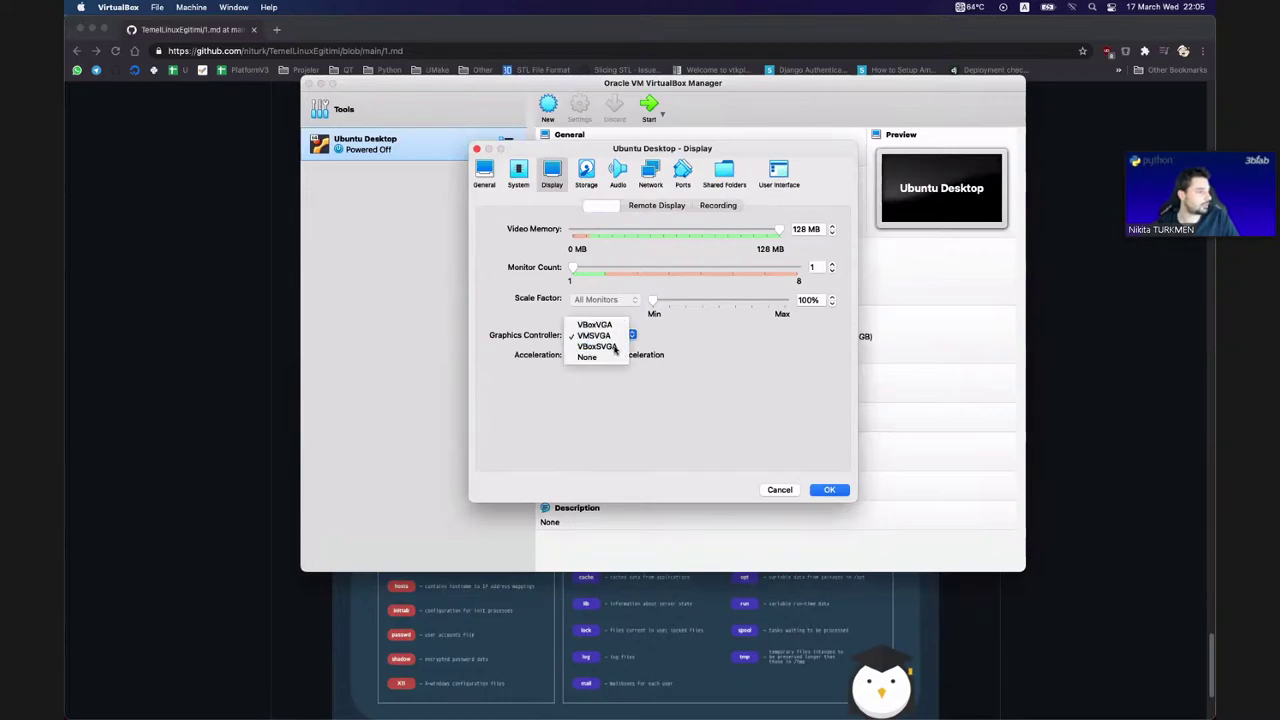
pyautogui.click(605, 346)
pyautogui.click(824, 490)
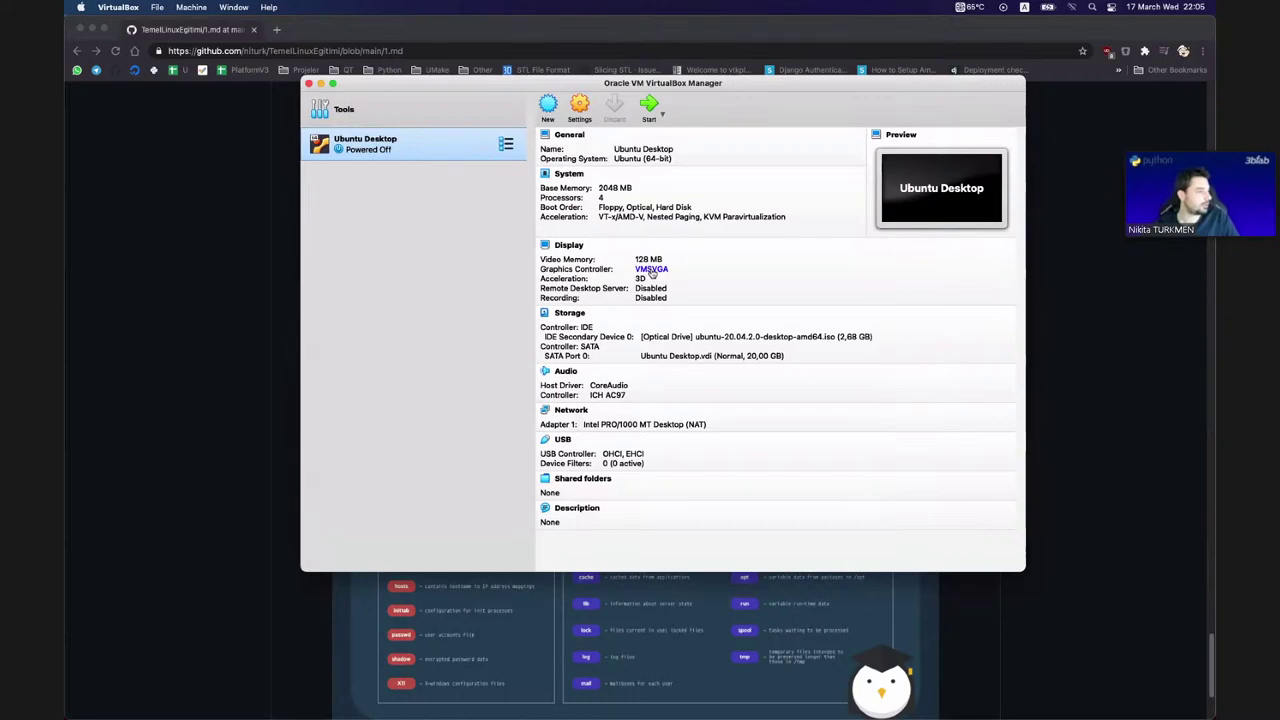
pyautogui.click(580, 104)
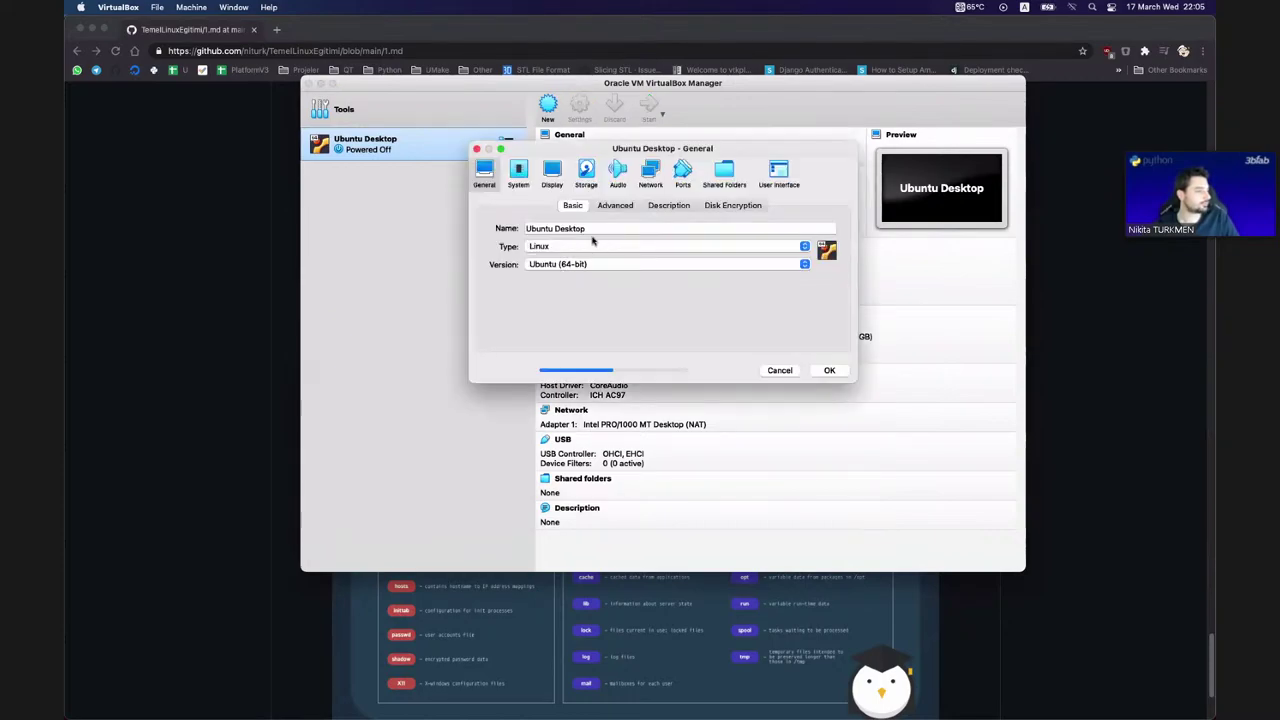
pyautogui.click(586, 168)
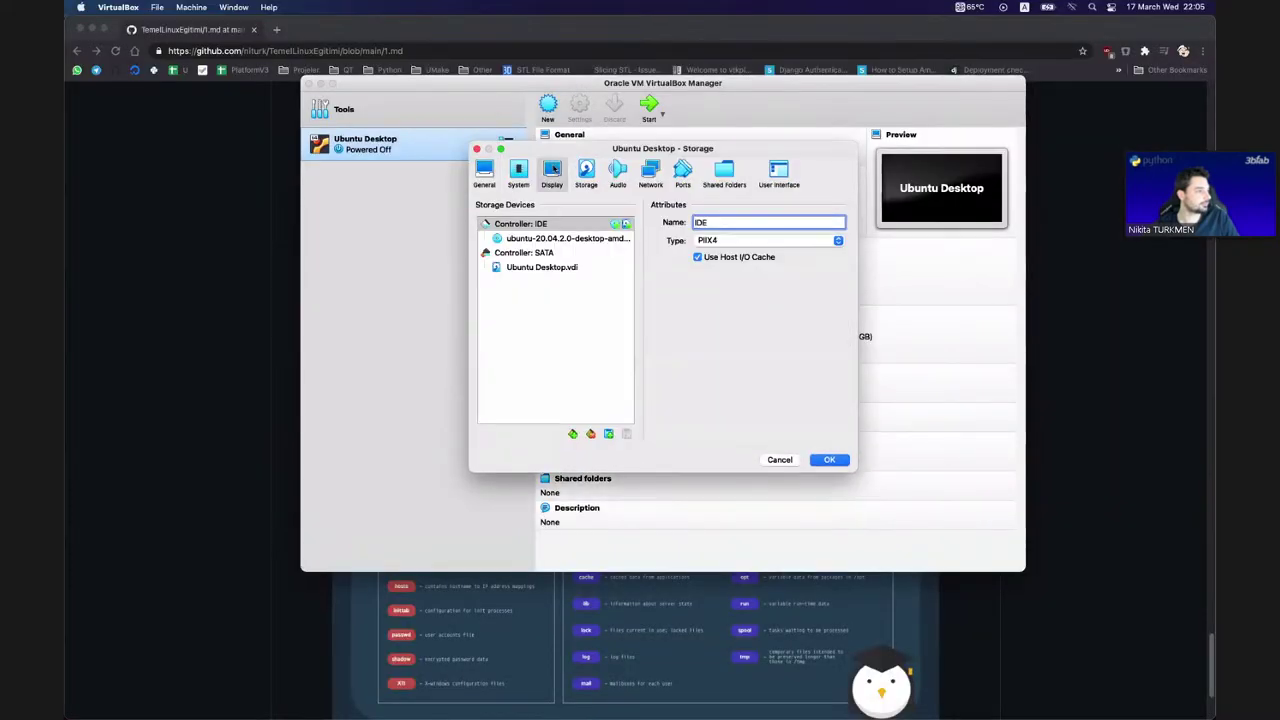
pyautogui.click(552, 172)
pyautogui.click(630, 336)
pyautogui.click(595, 325)
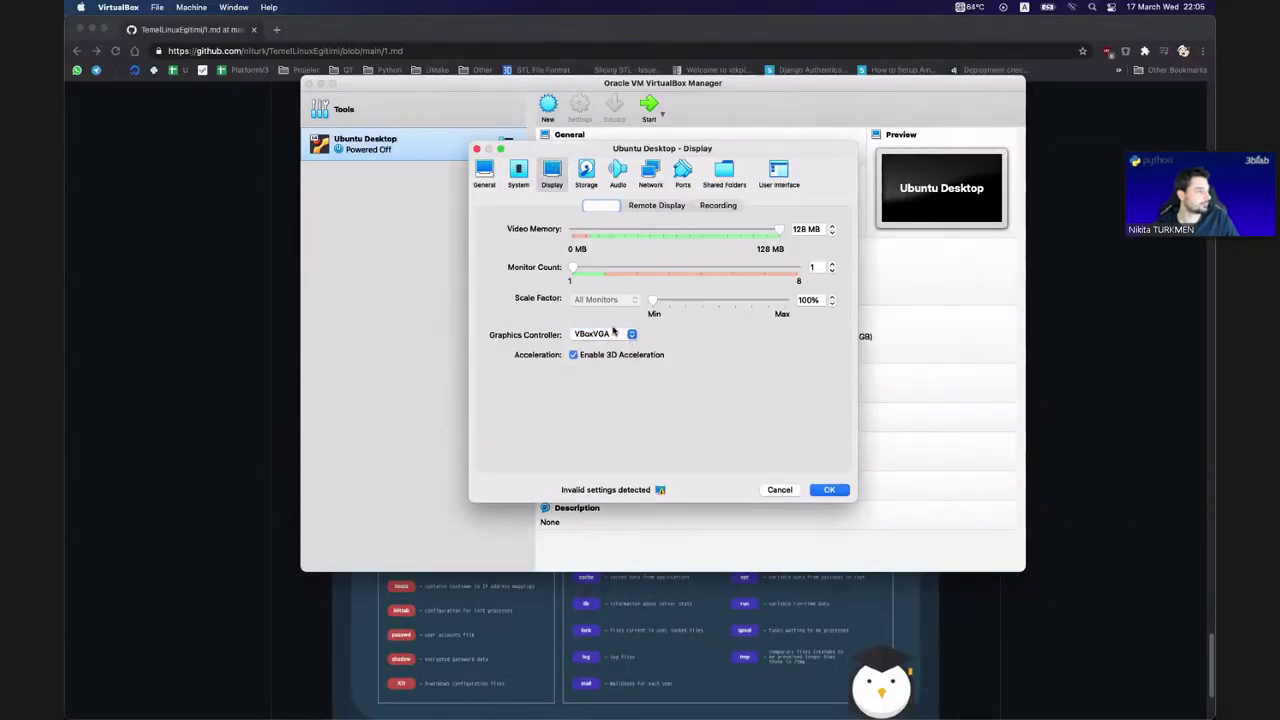
pyautogui.click(828, 490)
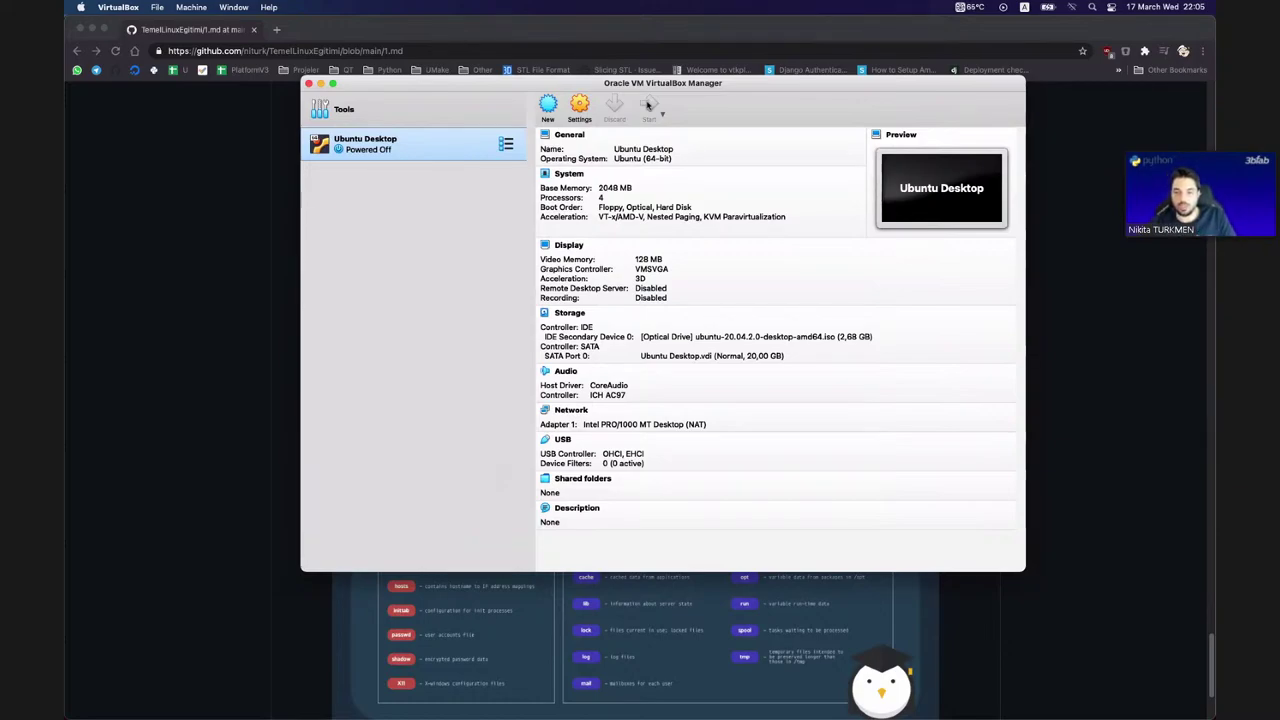
# - Start the Ubuntu Desktop VM and reposition its window while it boots the installer
pyautogui.click(648, 104)
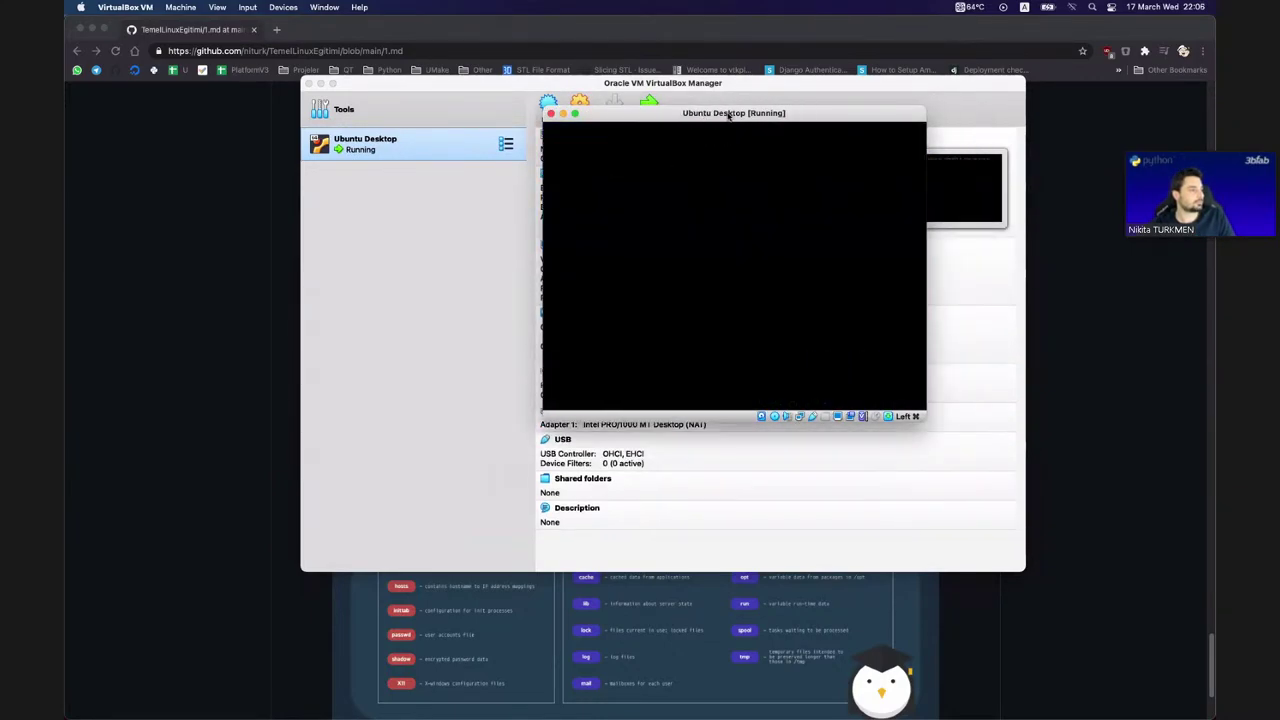
pyautogui.moveTo(728, 115); pyautogui.dragTo(935, 184)
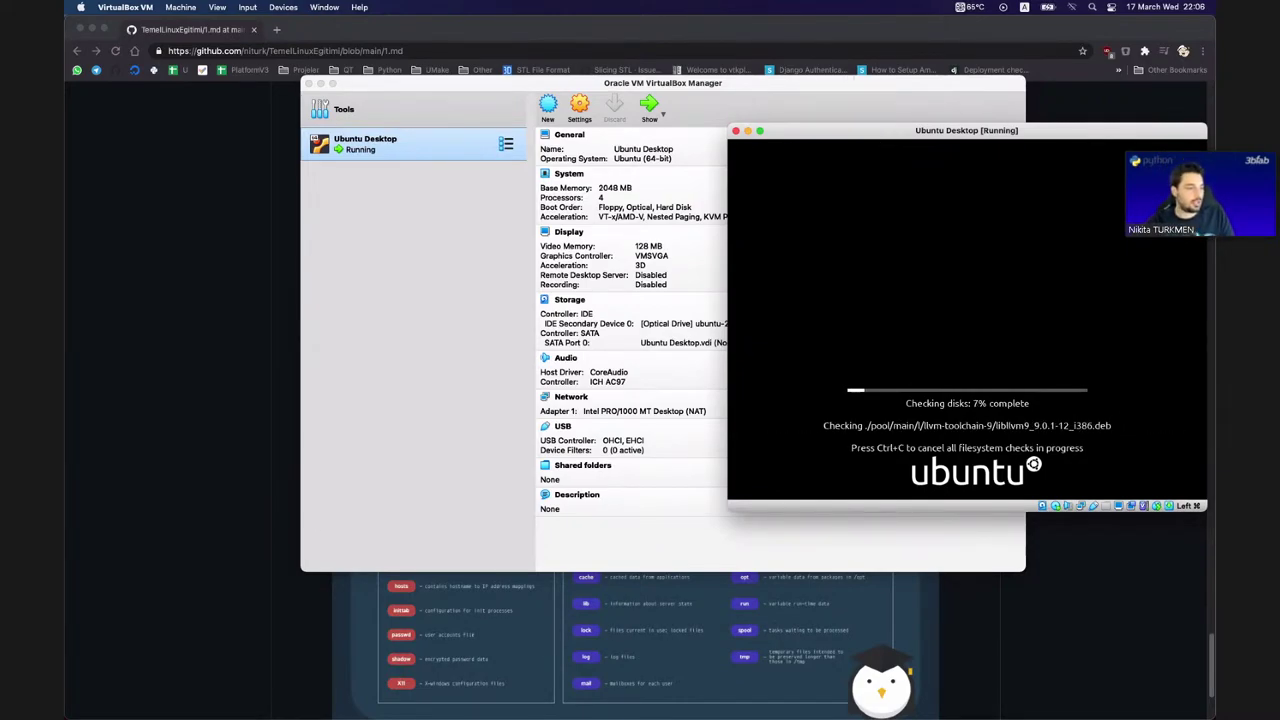
pyautogui.moveTo(940, 130); pyautogui.dragTo(846, 131)
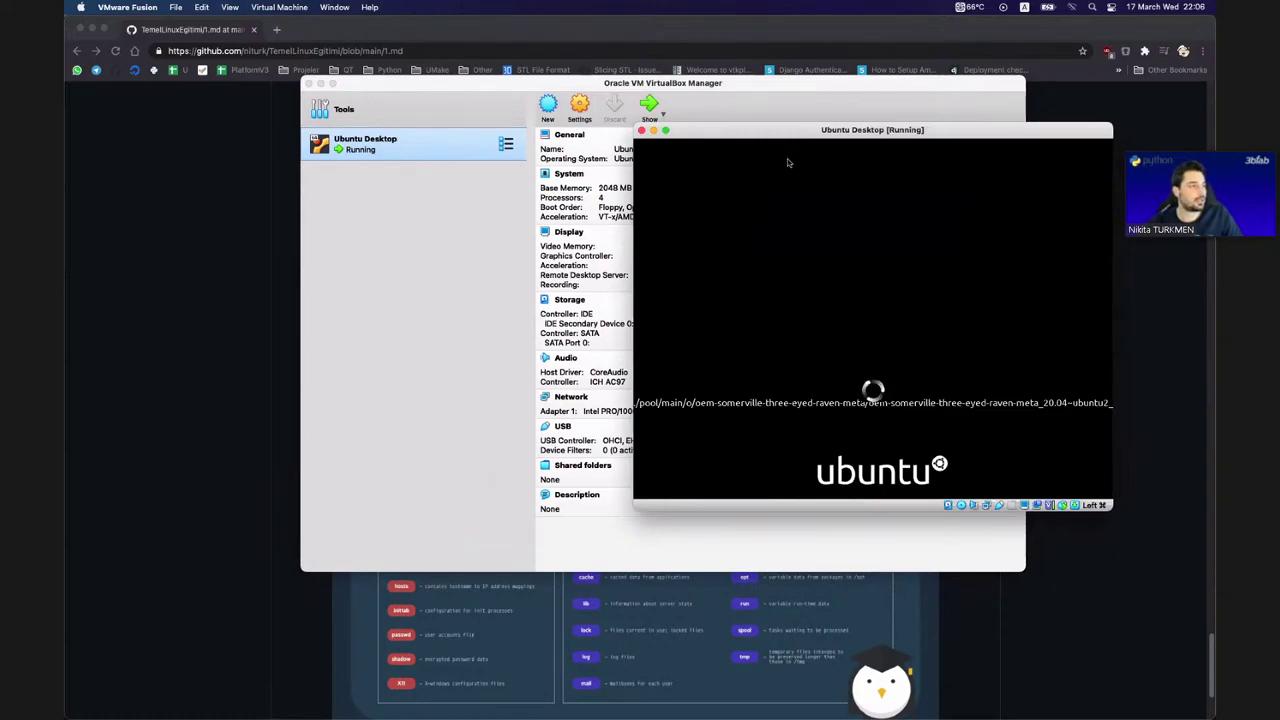
pyautogui.moveTo(838, 129); pyautogui.dragTo(765, 128)
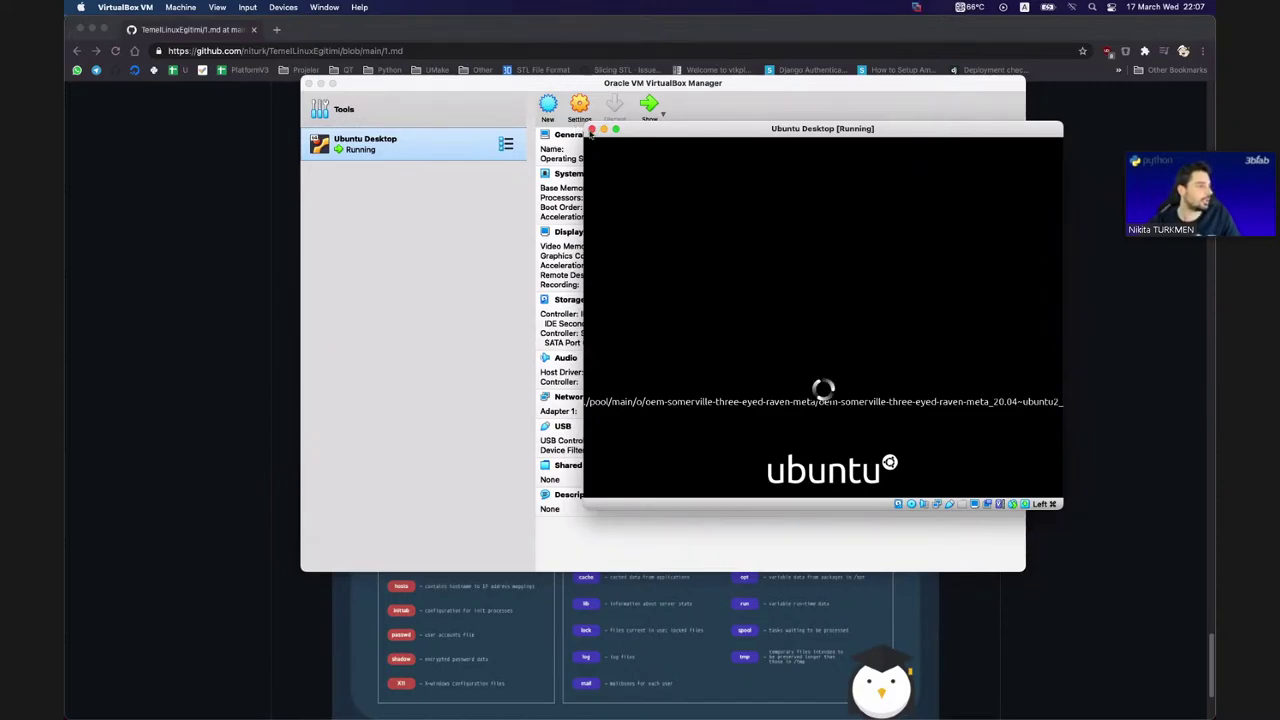
pyautogui.moveTo(717, 131); pyautogui.dragTo(718, 168)
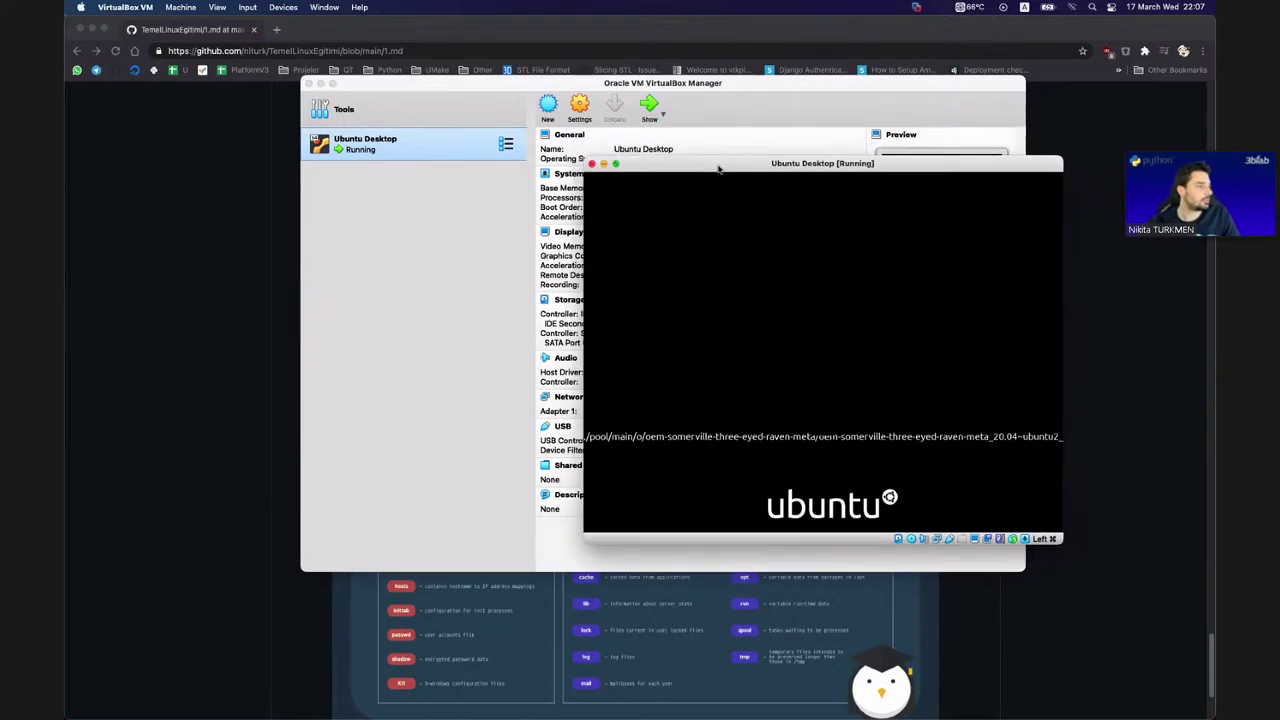
# - Power off the Ubuntu Desktop VM, then close the VirtualBox Manager
pyautogui.click(591, 164)
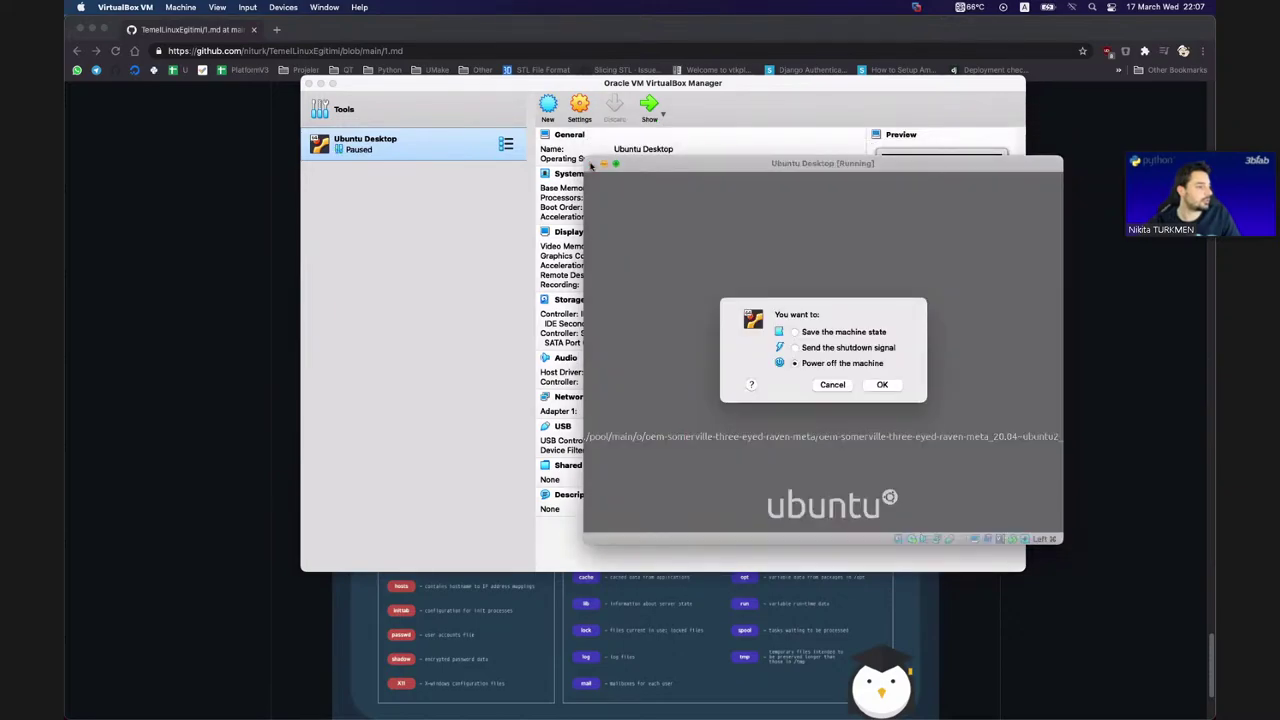
pyautogui.click(880, 388)
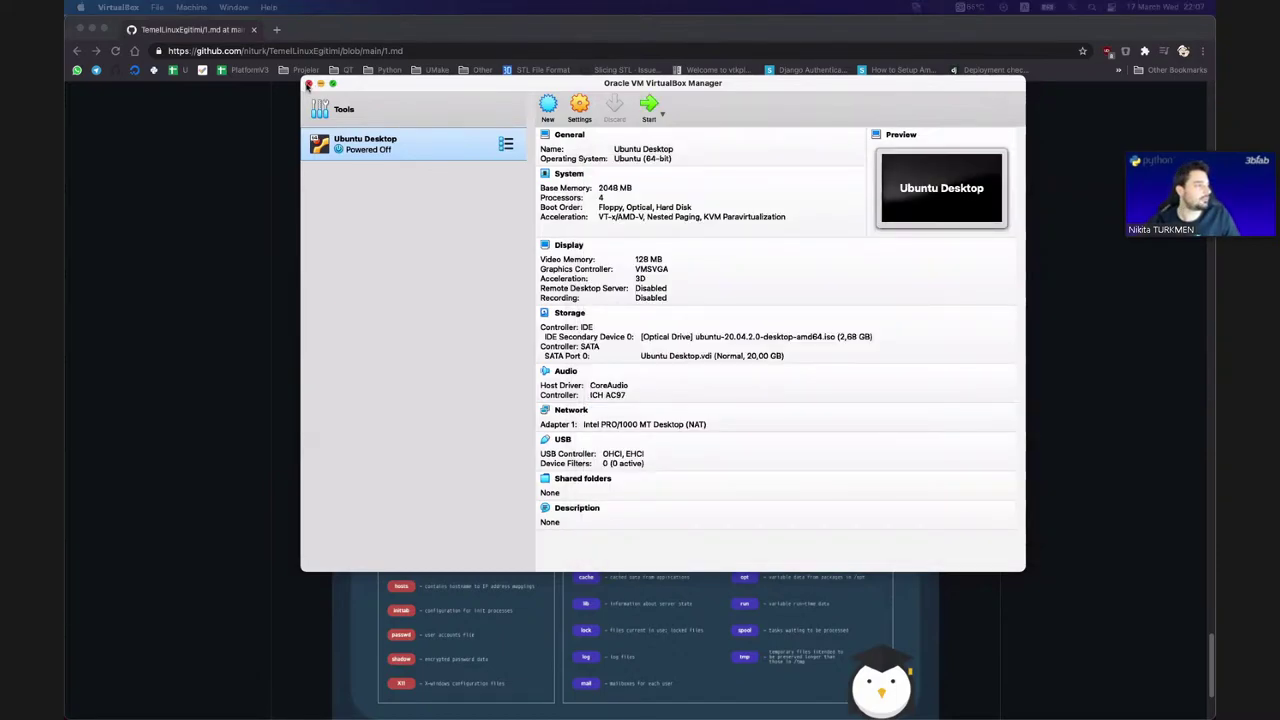
pyautogui.click(307, 85)
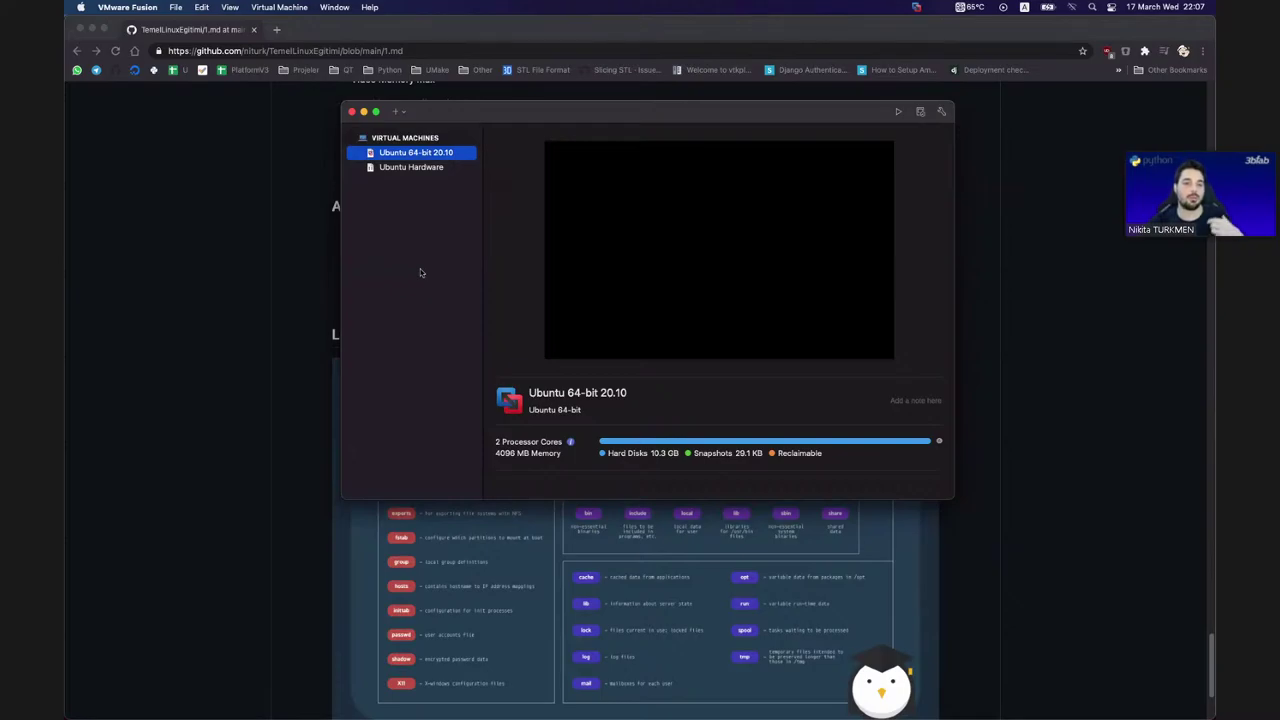
# - Start a new VMware Fusion VM from the ubuntu-20.04.2.0-desktop-amd64.iso installer image
pyautogui.click(397, 112)
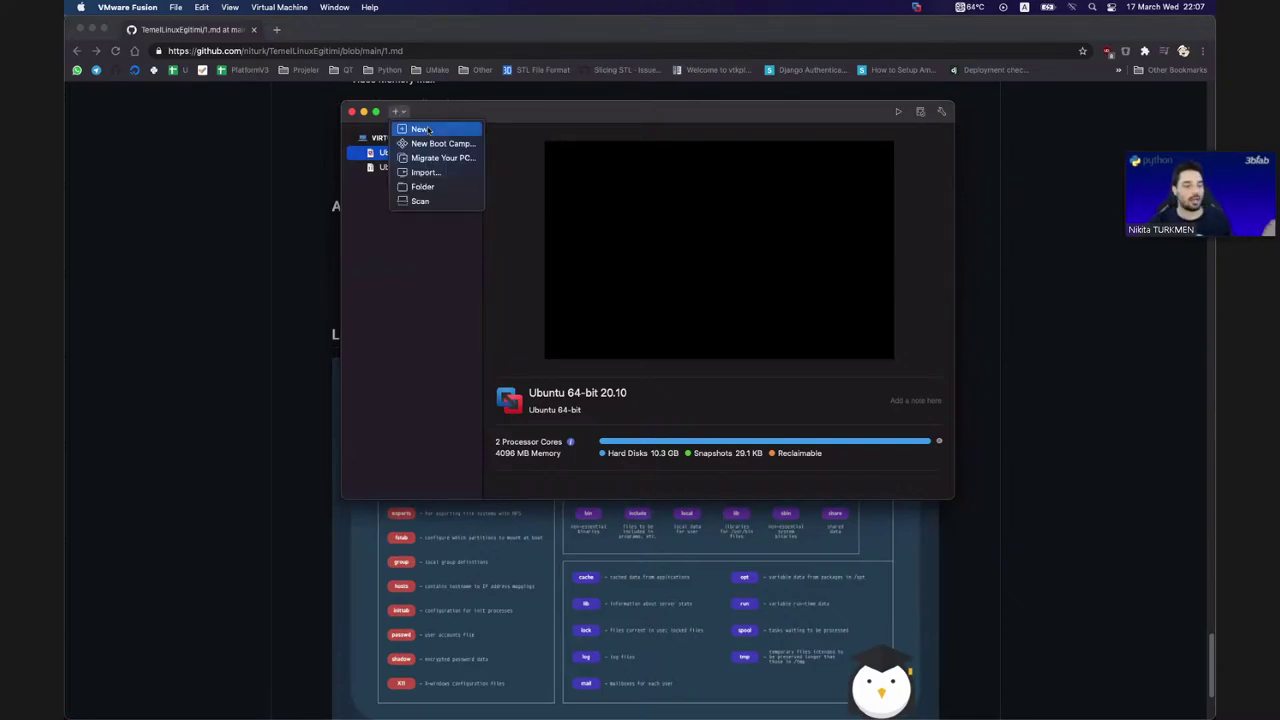
pyautogui.click(421, 130)
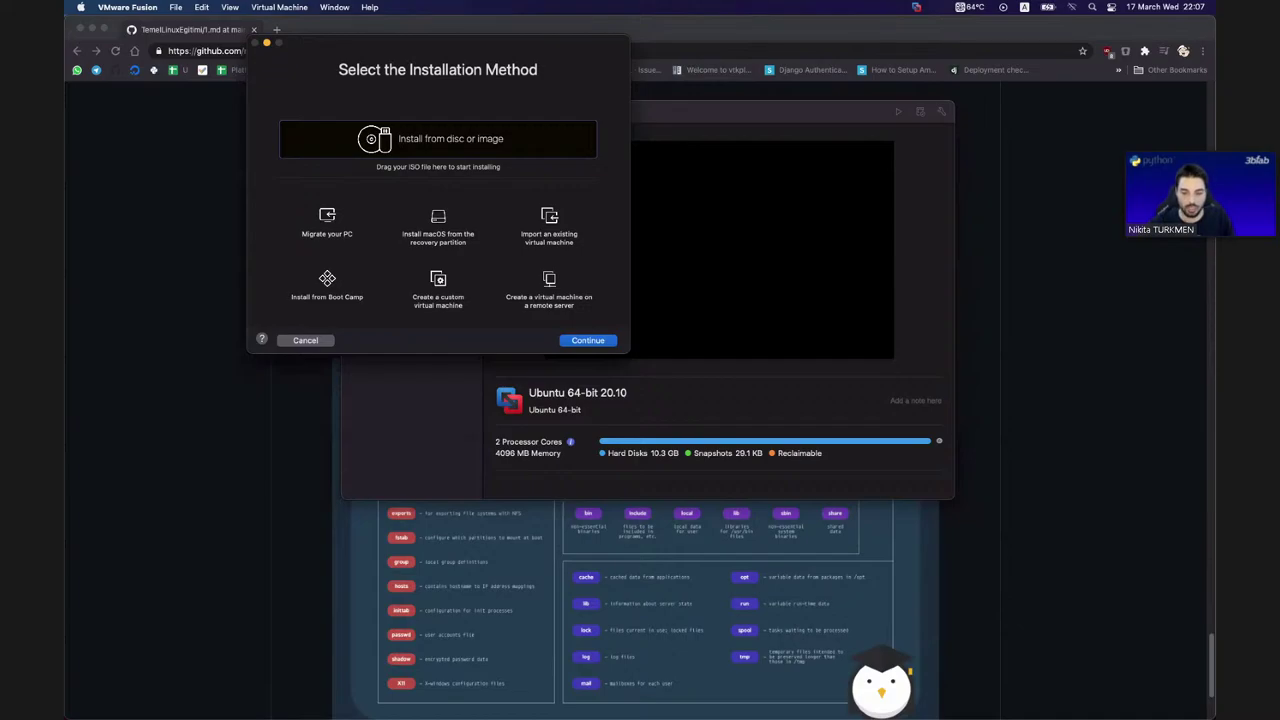
pyautogui.press('super+Tab')
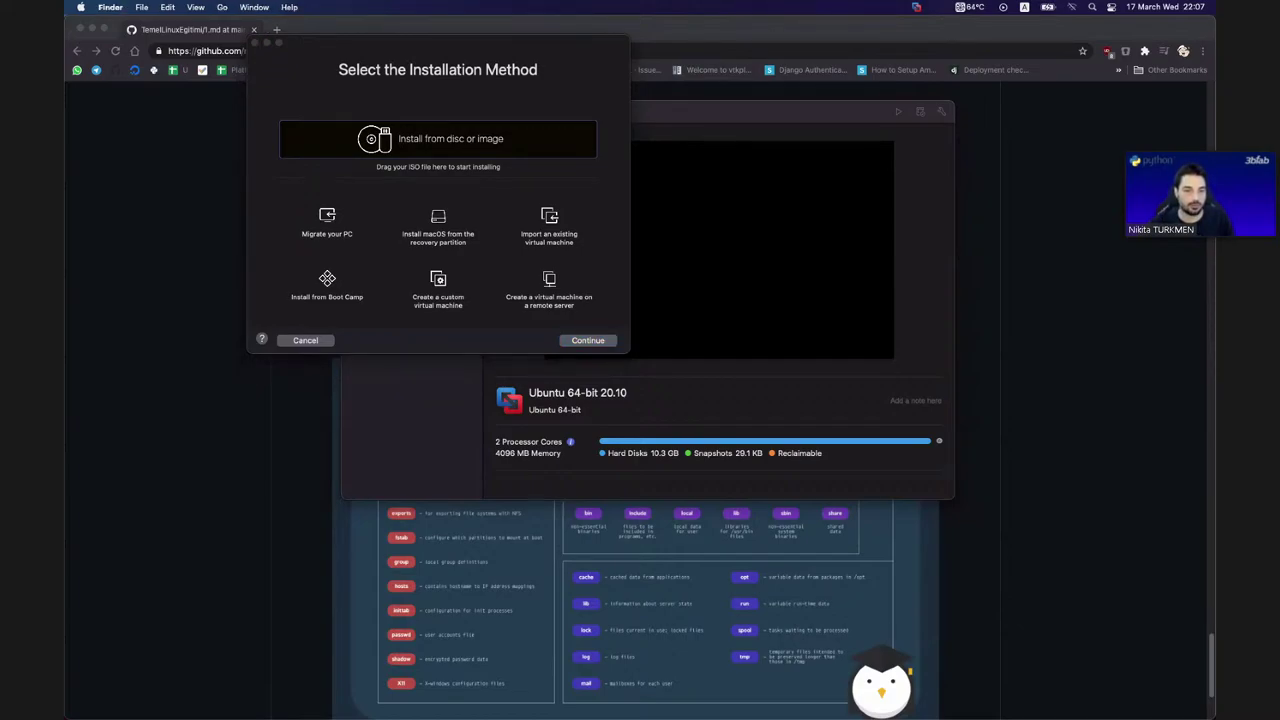
pyautogui.moveTo(885, 255); pyautogui.dragTo(432, 146)
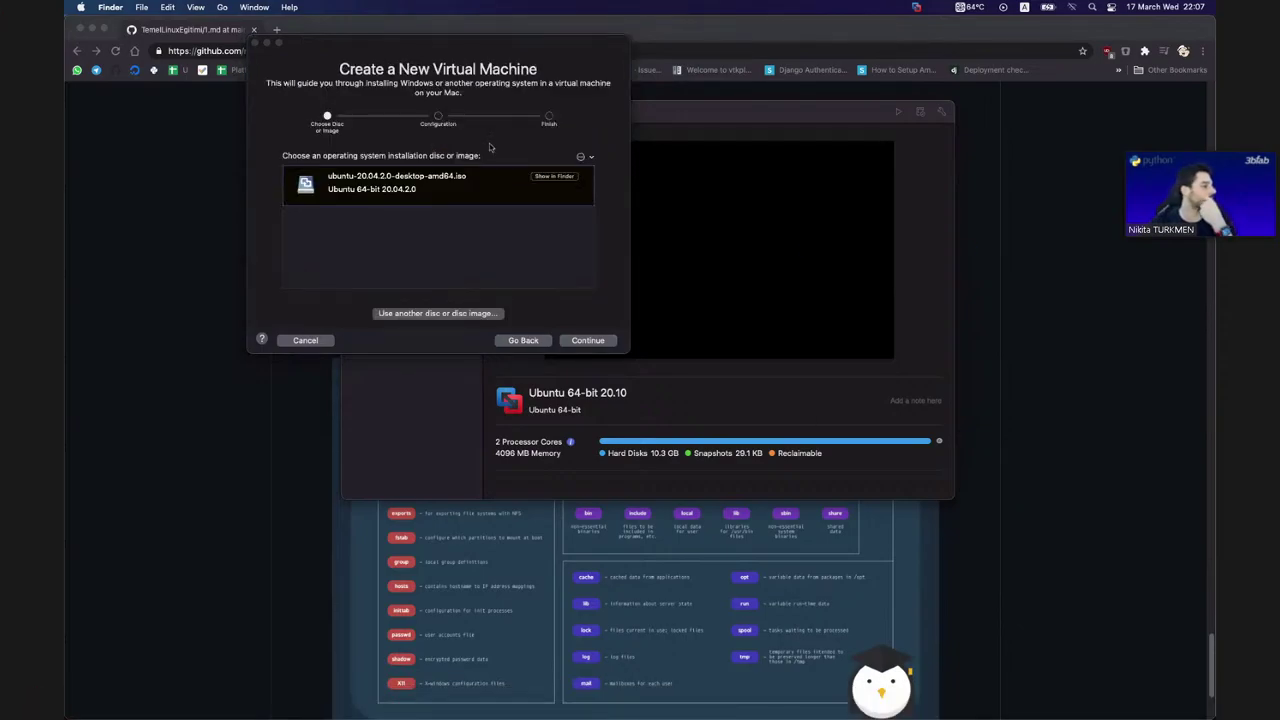
pyautogui.click(590, 341)
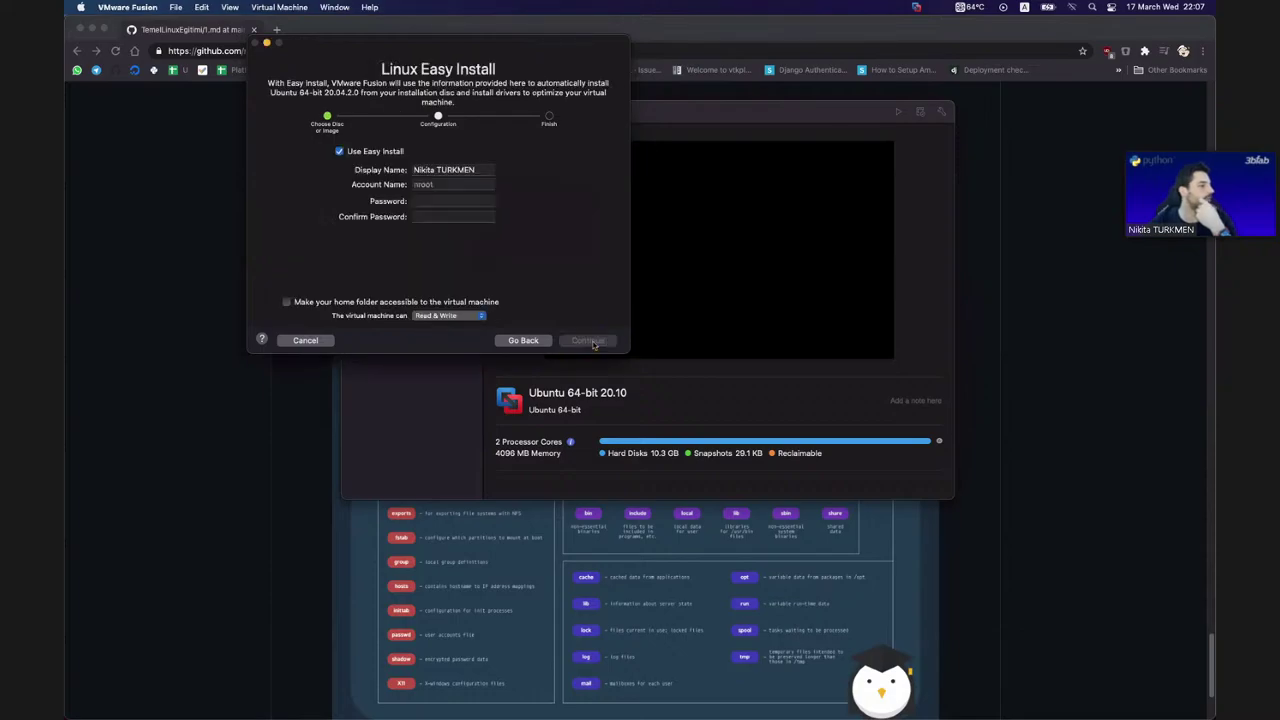
# - Disable Easy Install, keep Legacy BIOS, then finish and save under the default name
pyautogui.click(383, 154)
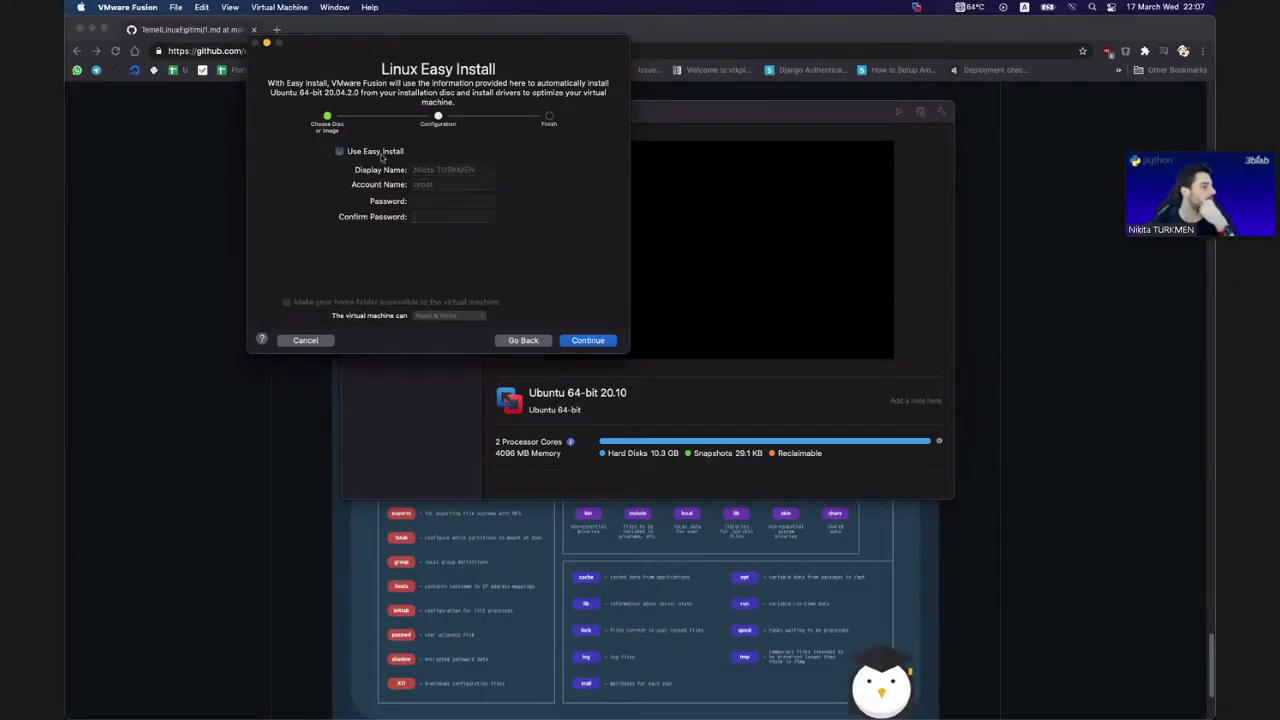
pyautogui.click(596, 344)
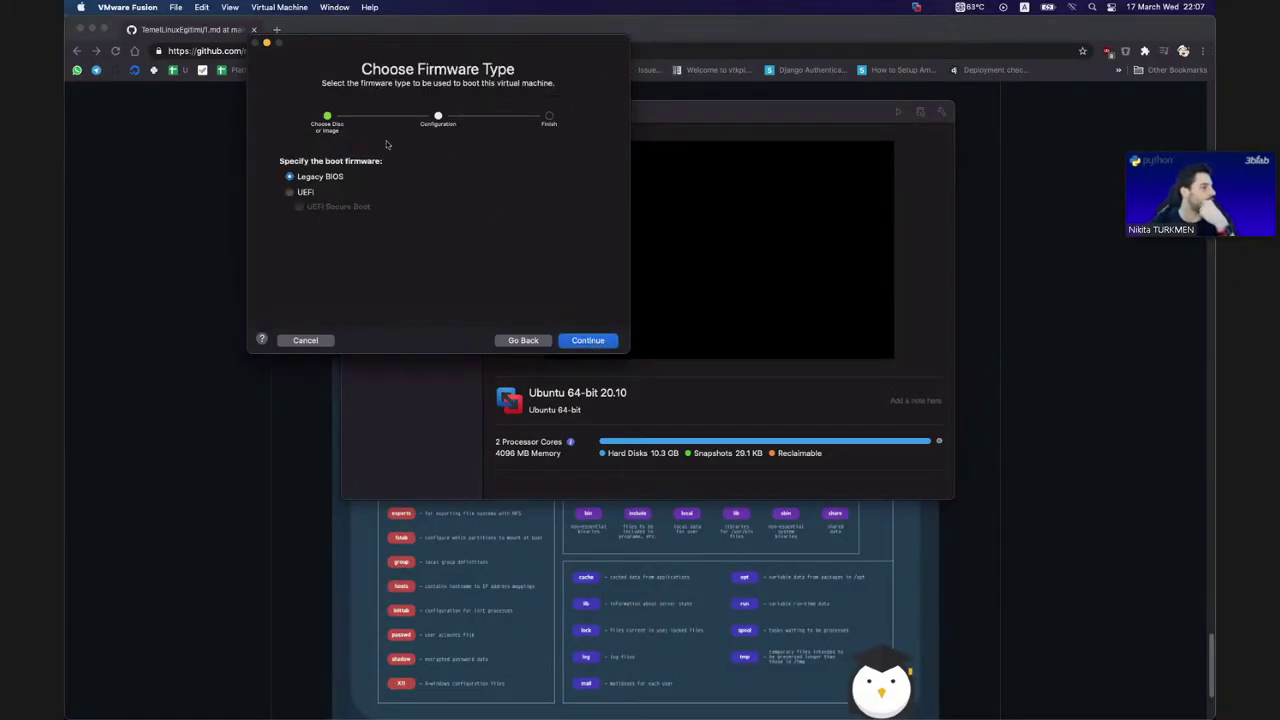
pyautogui.click(590, 341)
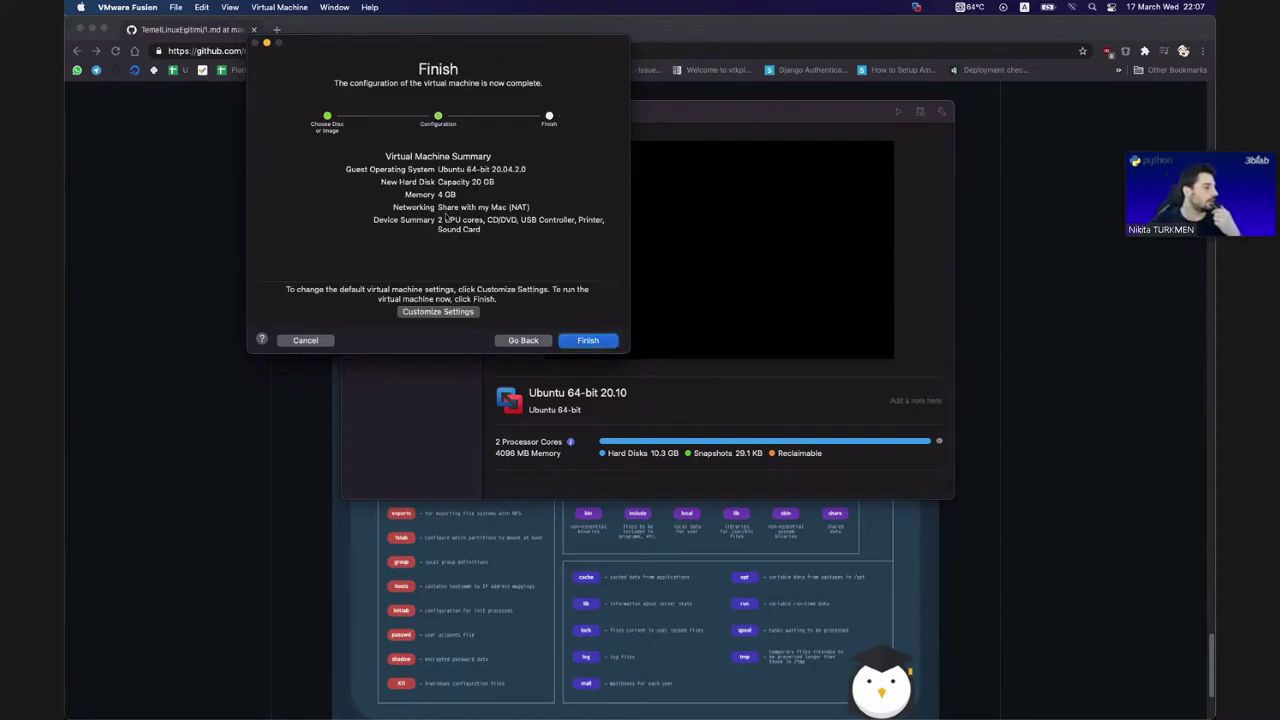
pyautogui.click(585, 341)
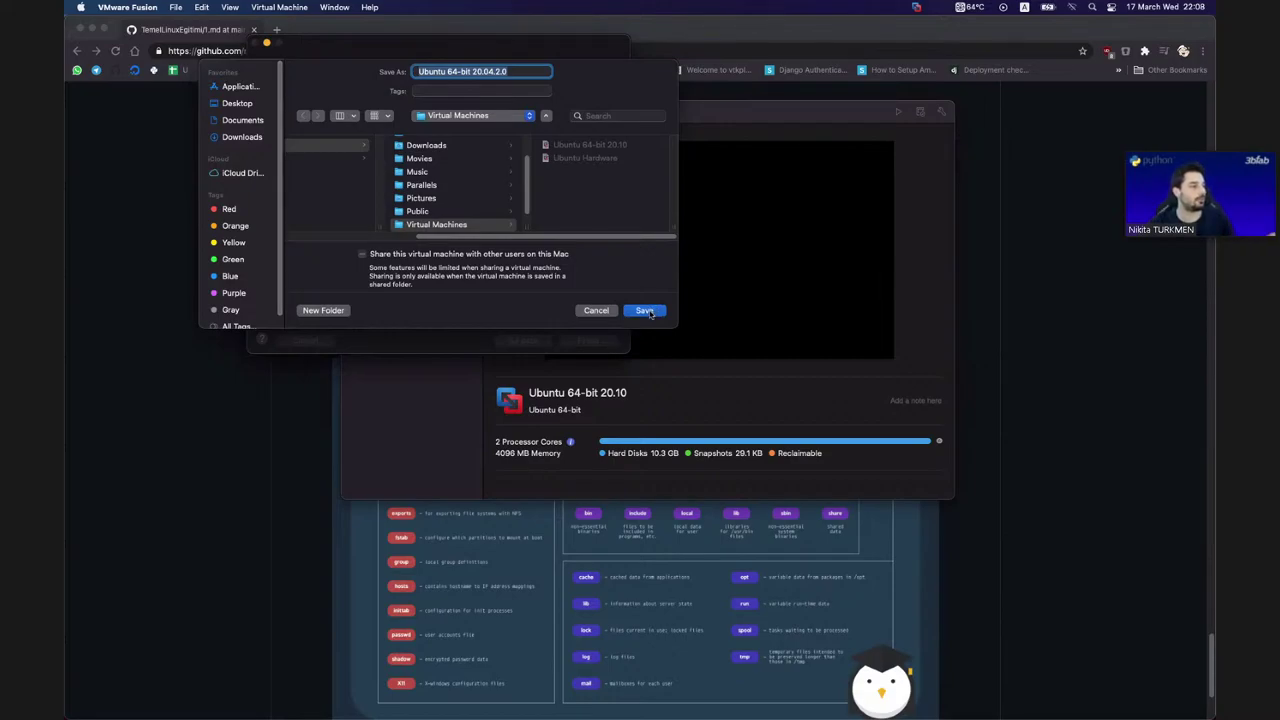
pyautogui.click(645, 311)
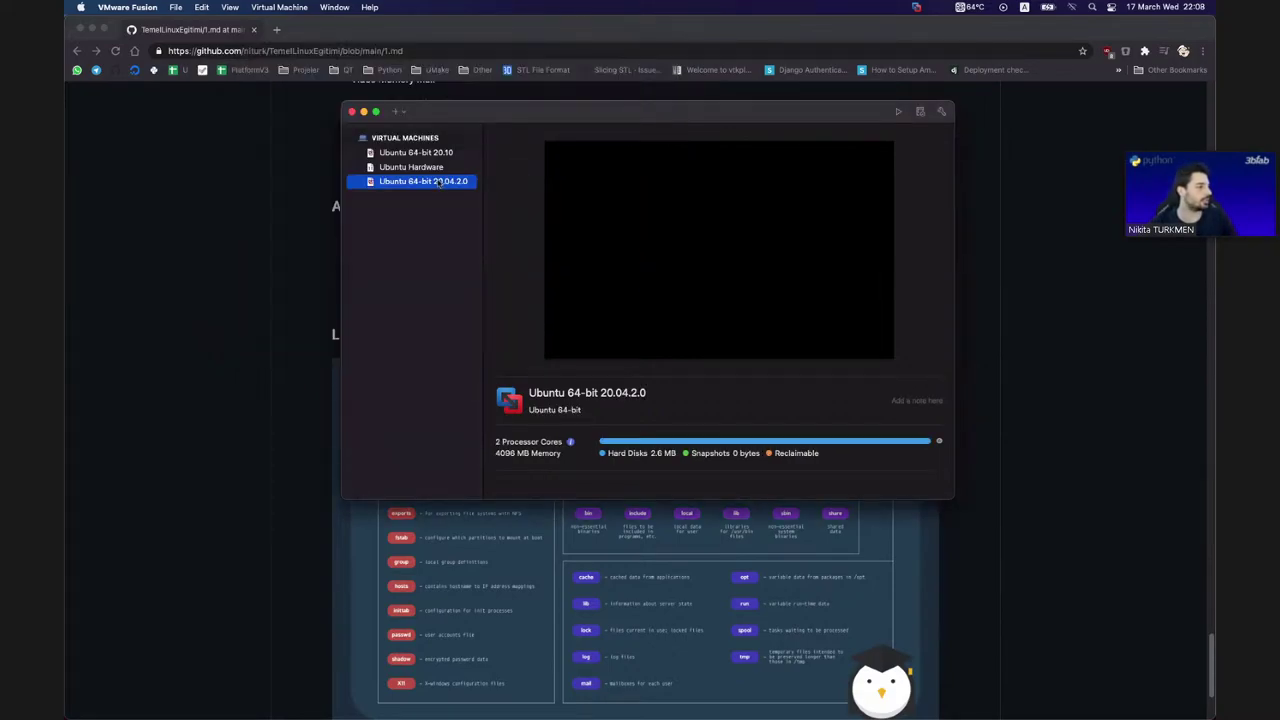
# - Open the Ubuntu 64-bit 20.04.2.0 VM's console, power it on, and move the console
pyautogui.doubleClick(438, 182)
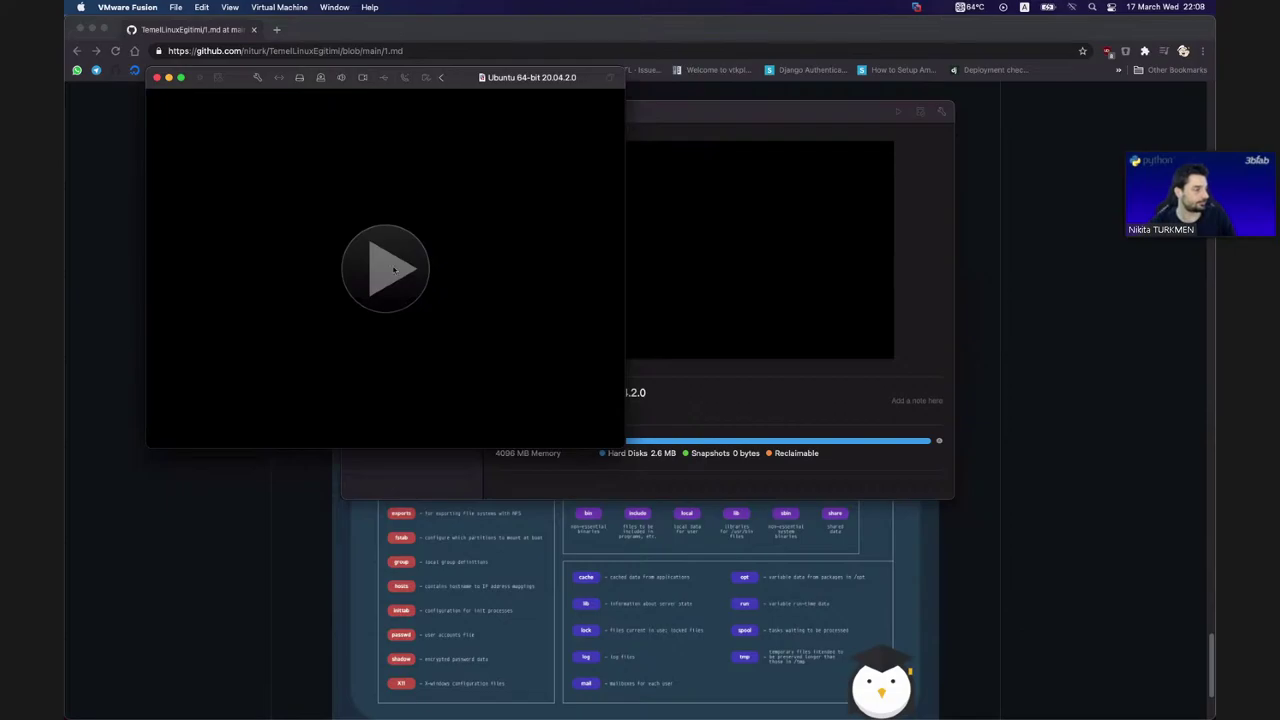
pyautogui.click(384, 268)
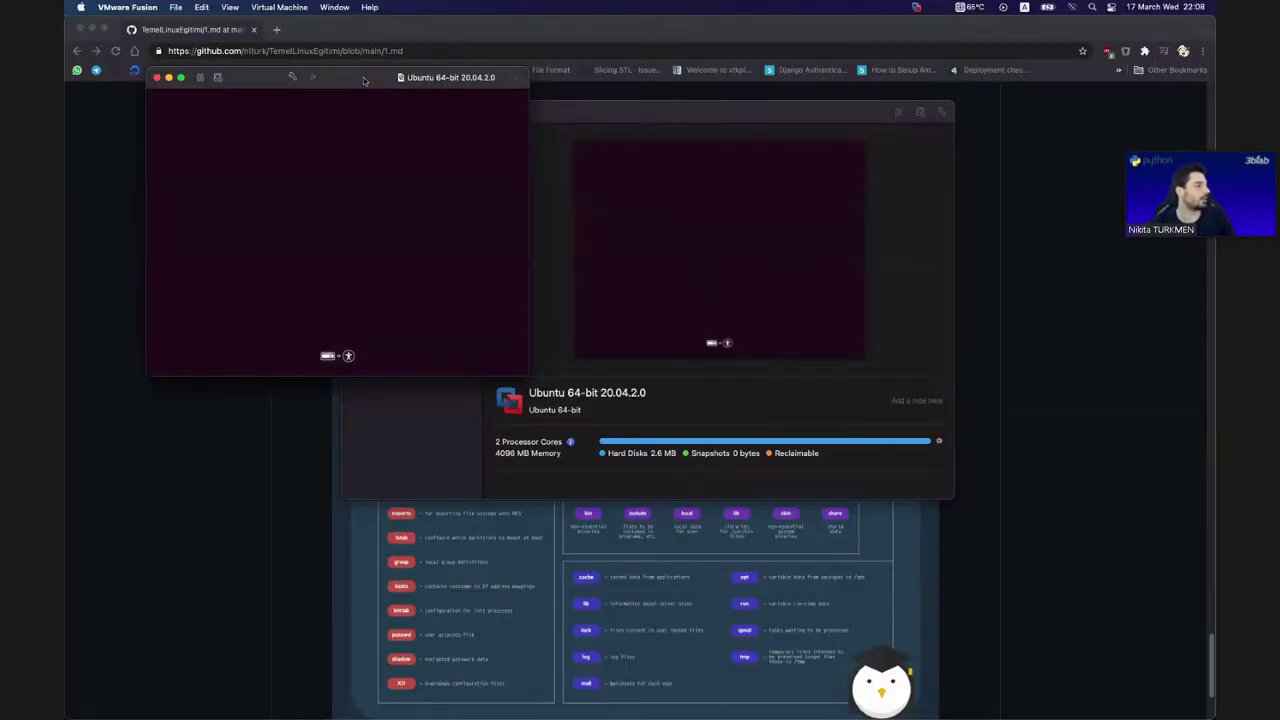
pyautogui.moveTo(395, 78); pyautogui.dragTo(578, 137)
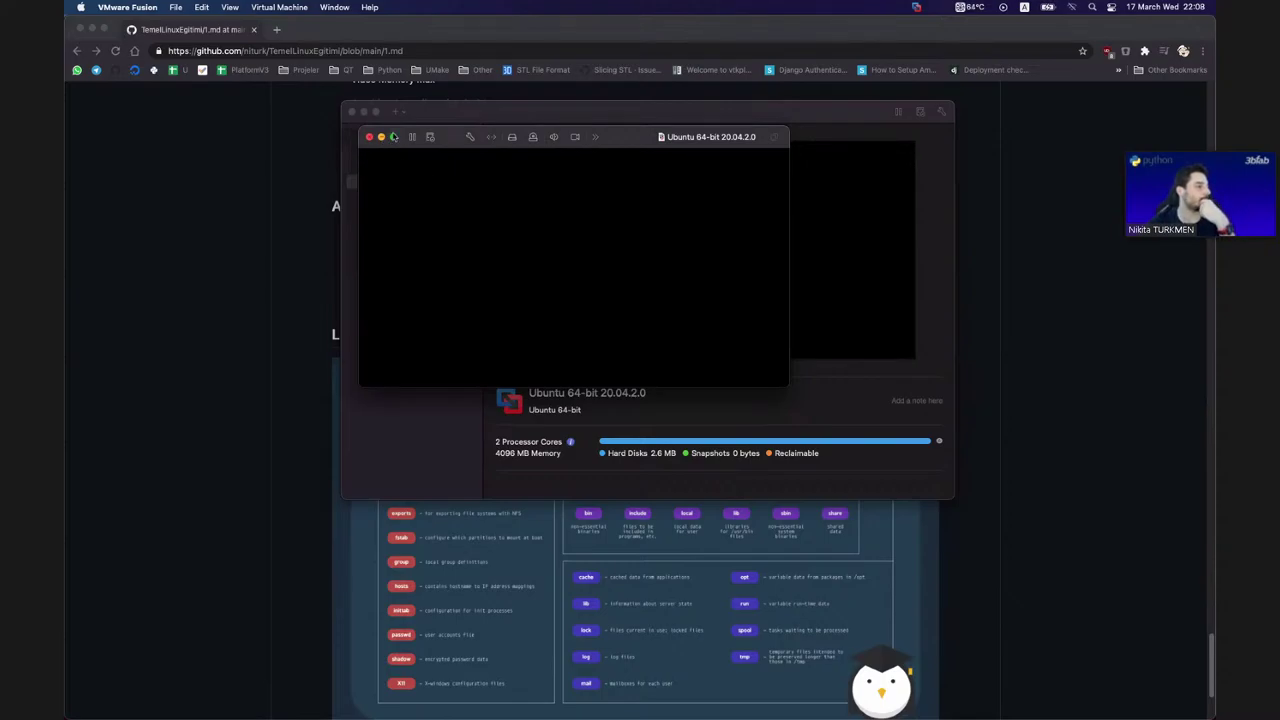
pyautogui.moveTo(394, 137)
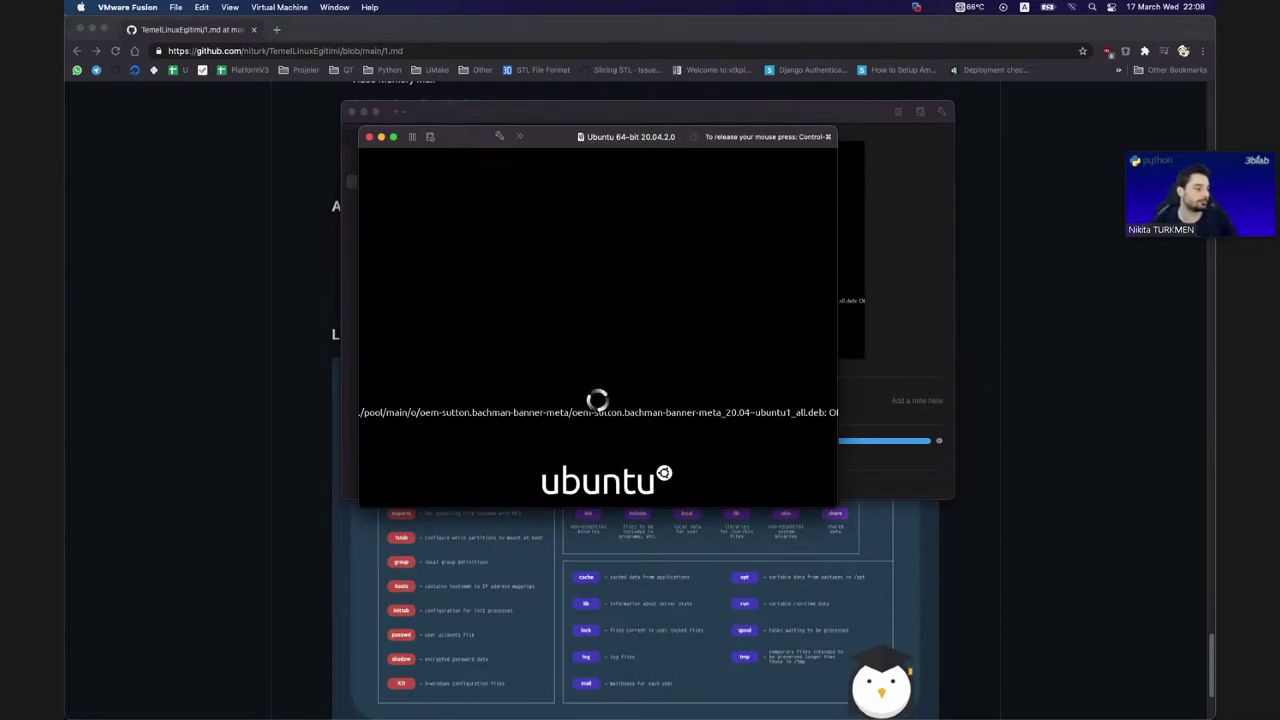
# - Toggle mouse capture in the VM and rearrange the console and library windows
pyautogui.press('ctrl+super')
pyautogui.click(675, 160)
pyautogui.press('ctrl+super')
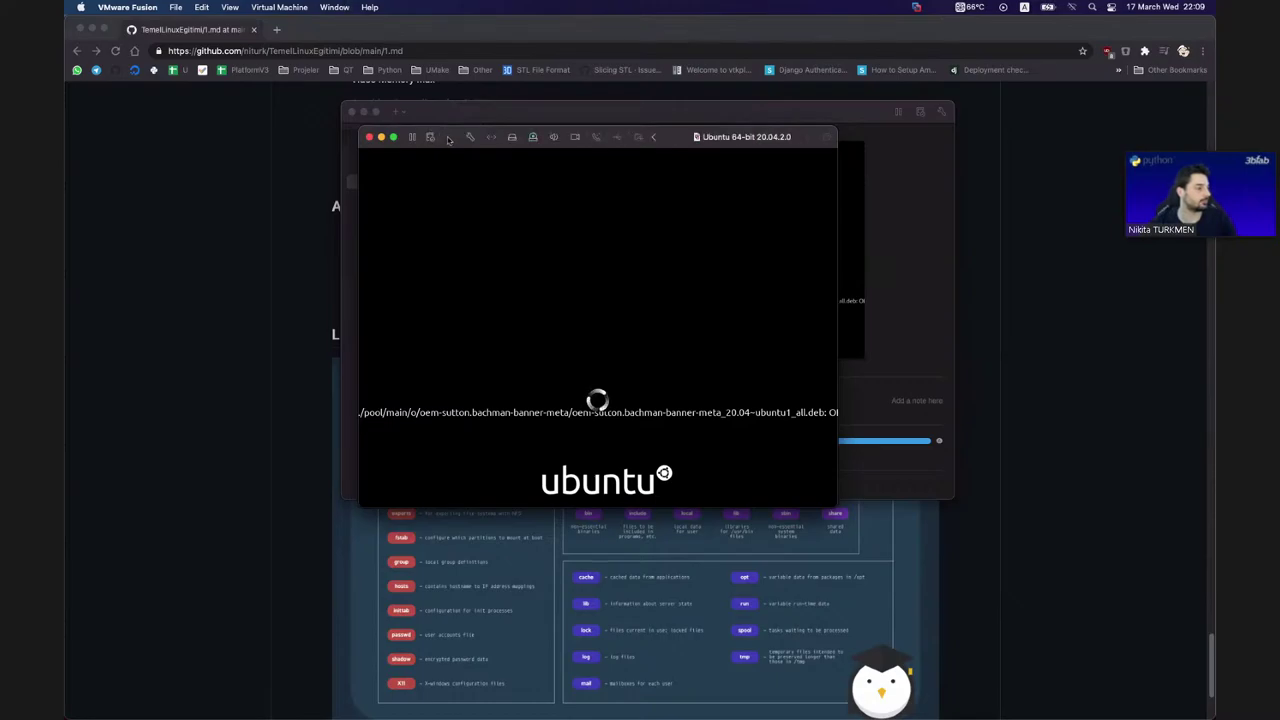
pyautogui.click(675, 160)
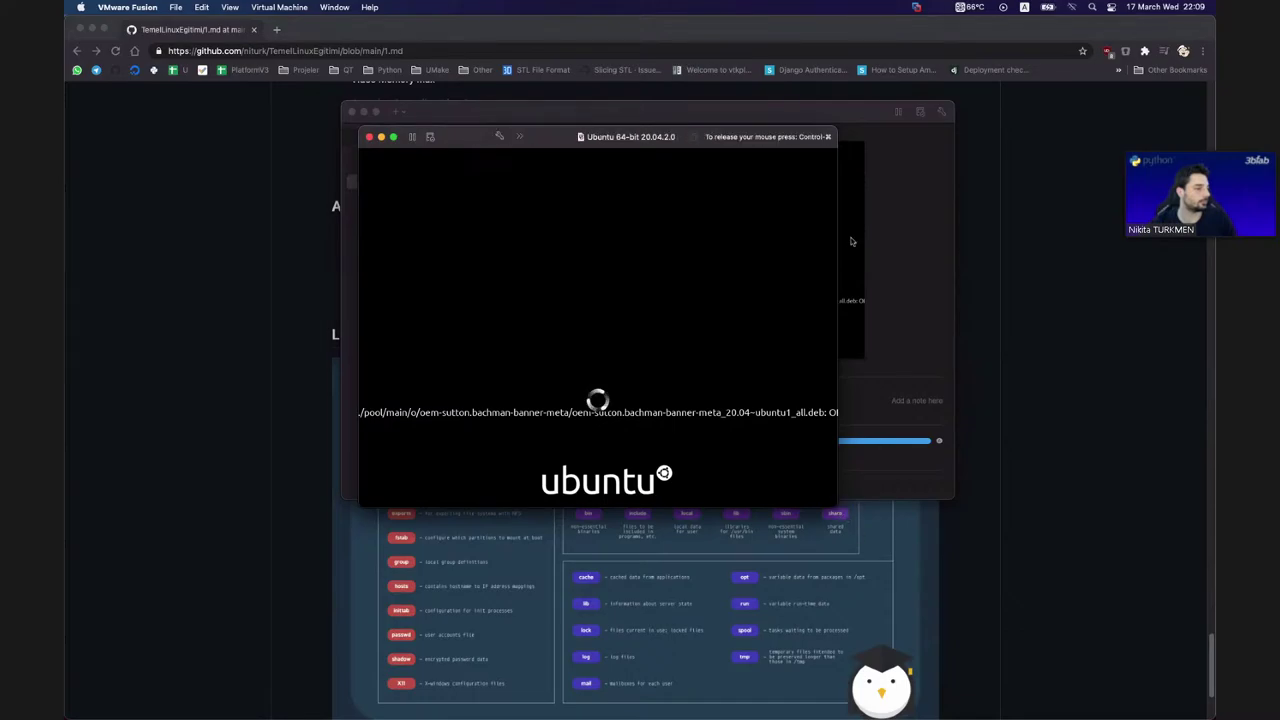
pyautogui.press('ctrl+super')
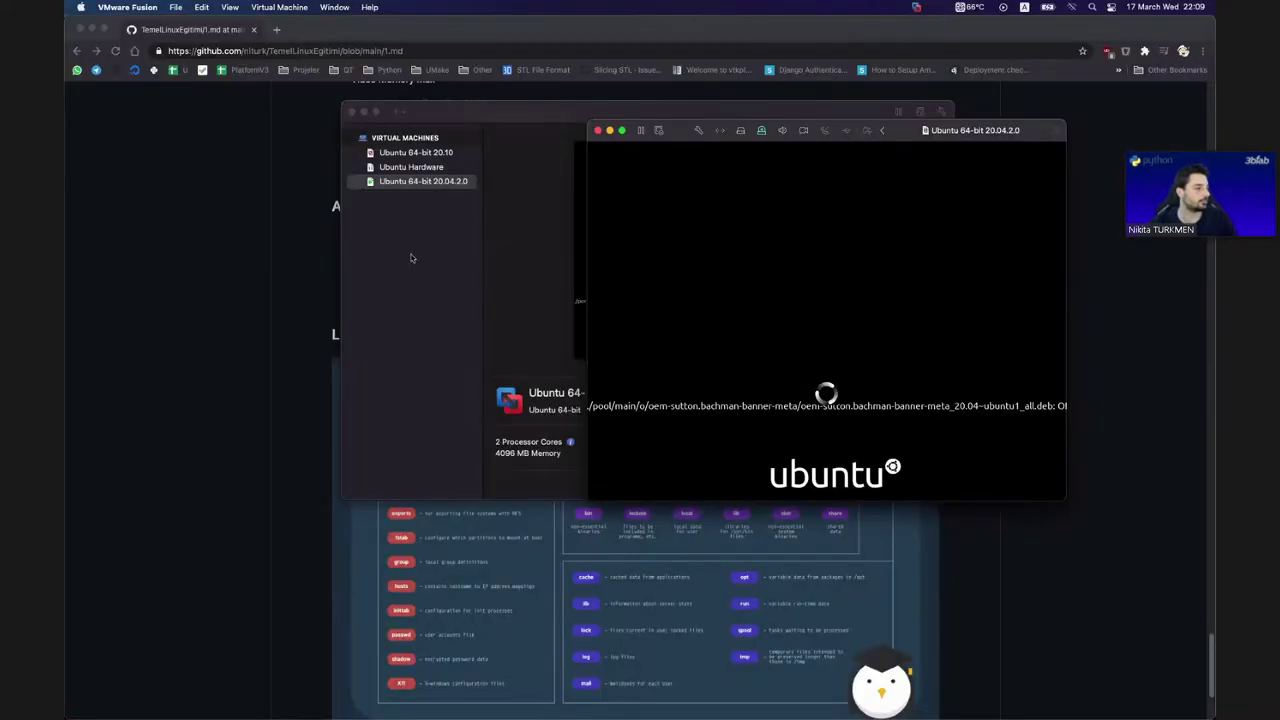
pyautogui.click(700, 300)
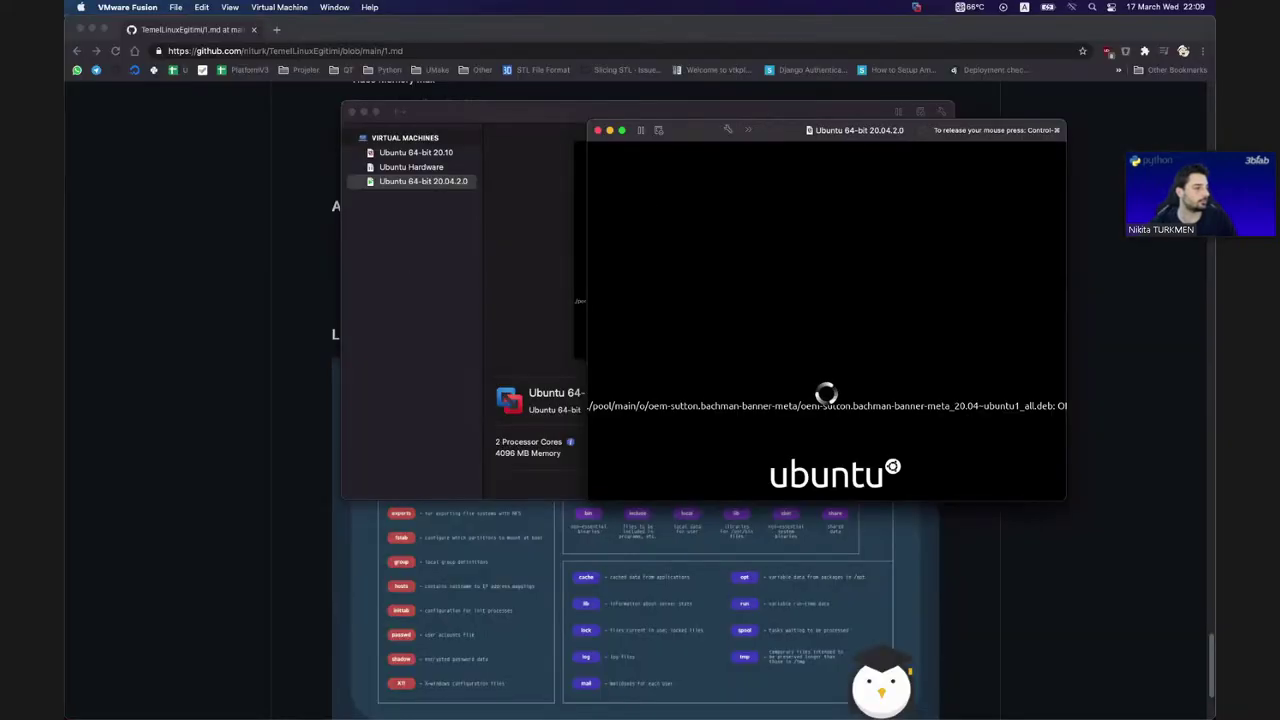
pyautogui.press('ctrl+super')
pyautogui.moveTo(688, 132); pyautogui.dragTo(800, 78)
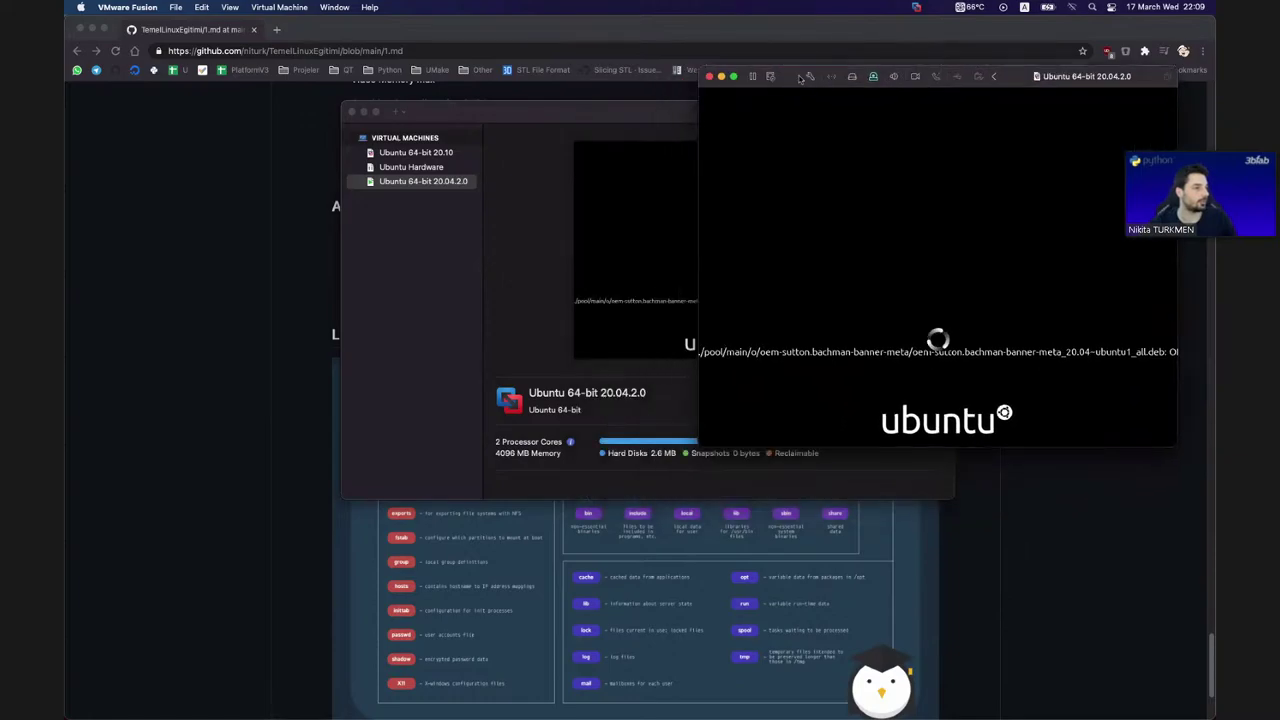
pyautogui.moveTo(612, 115); pyautogui.dragTo(520, 119)
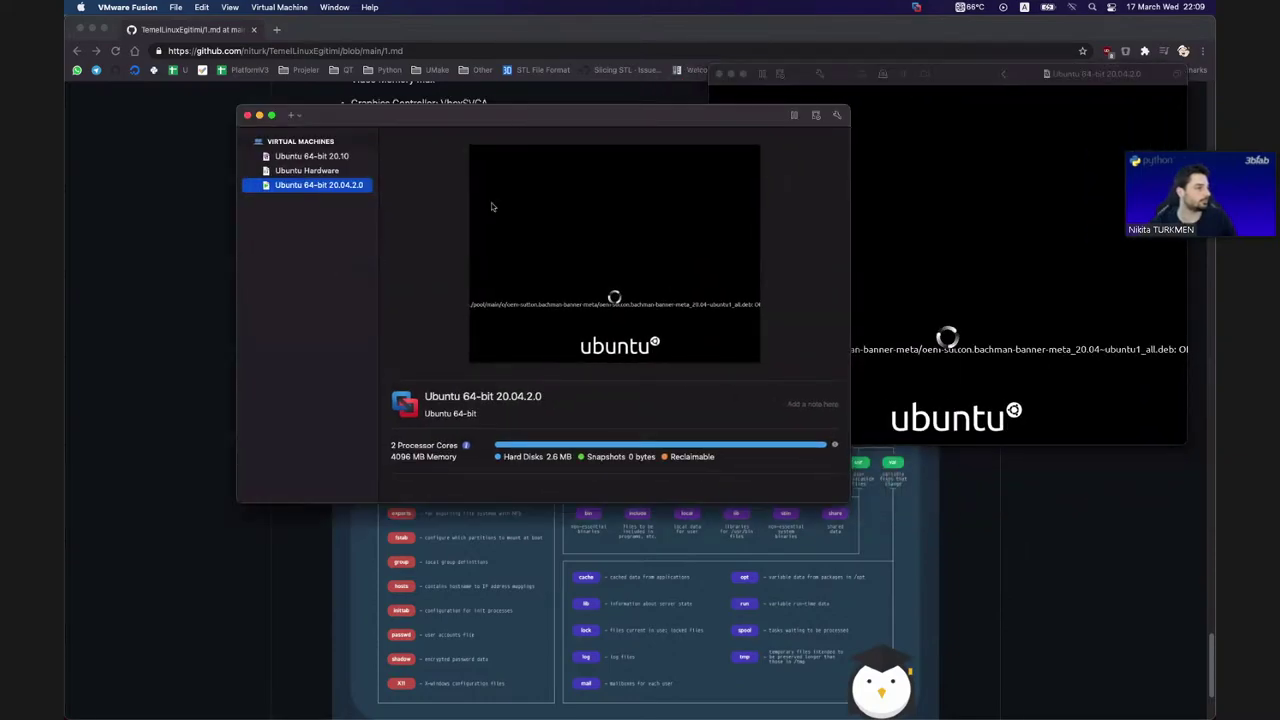
# - Start a new virtual machine from the Ubuntu 20.10 disc image
pyautogui.click(293, 115)
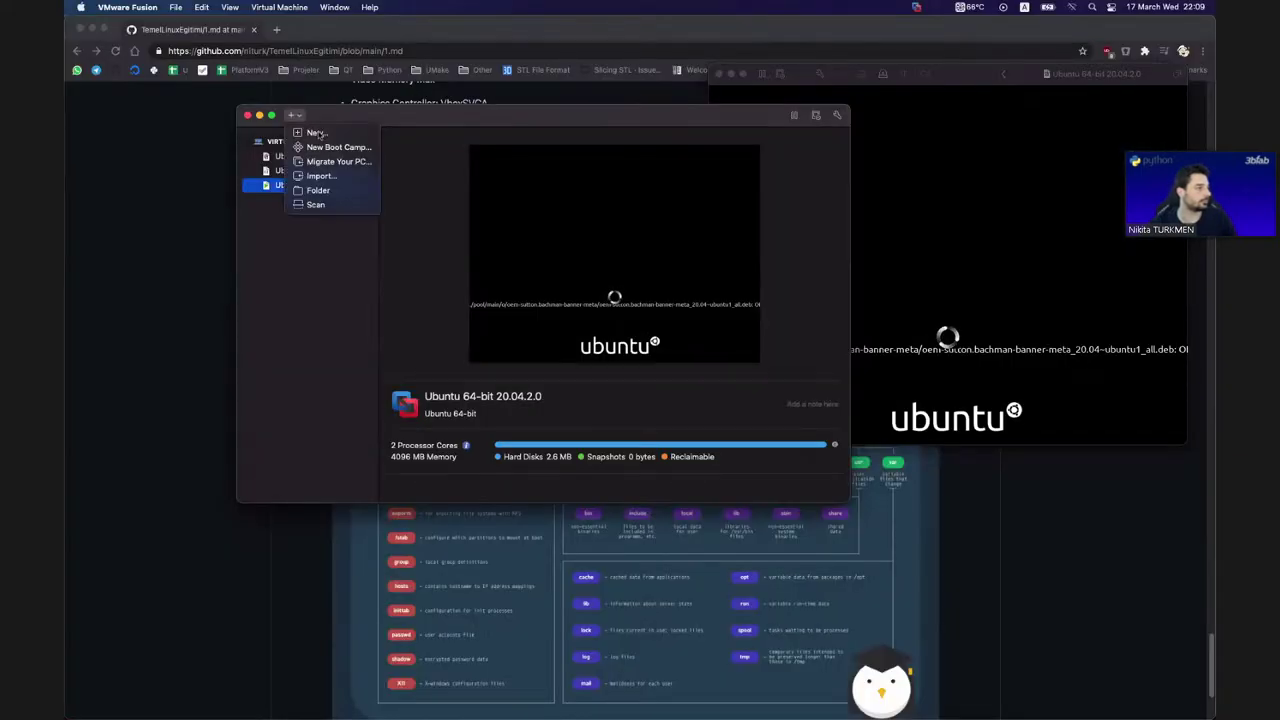
pyautogui.click(316, 133)
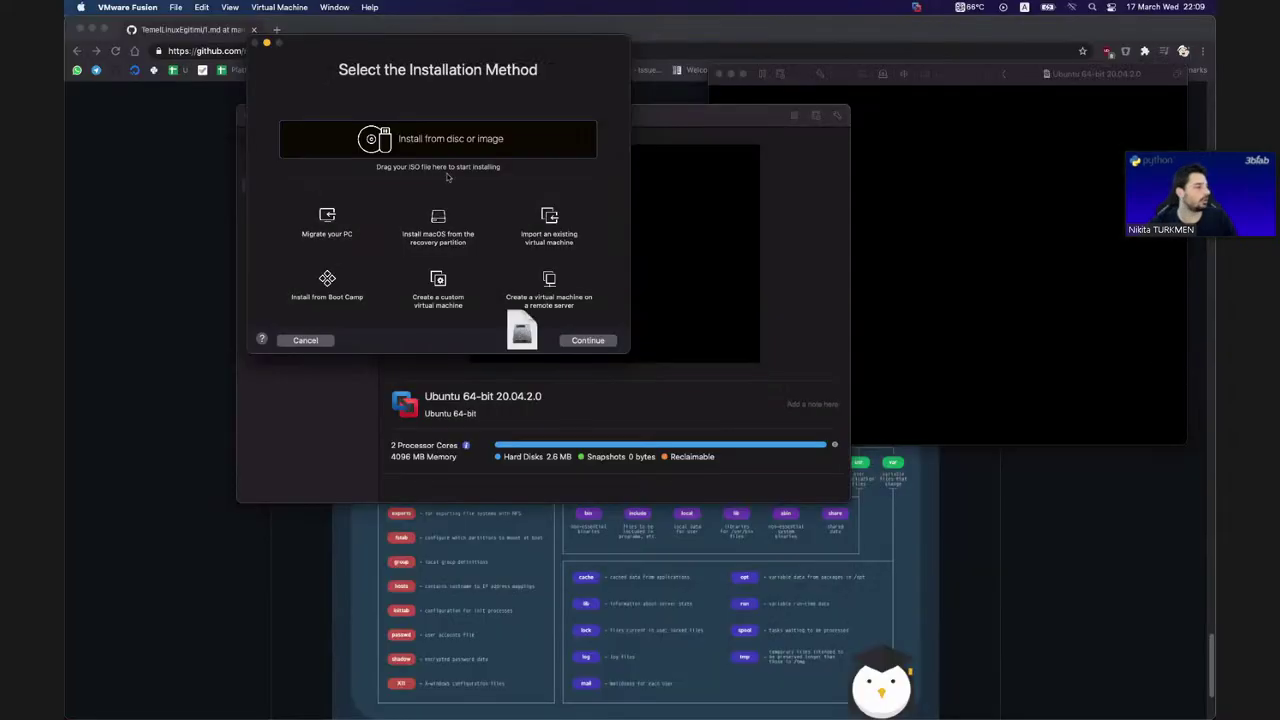
pyautogui.moveTo(523, 334); pyautogui.dragTo(523, 239)
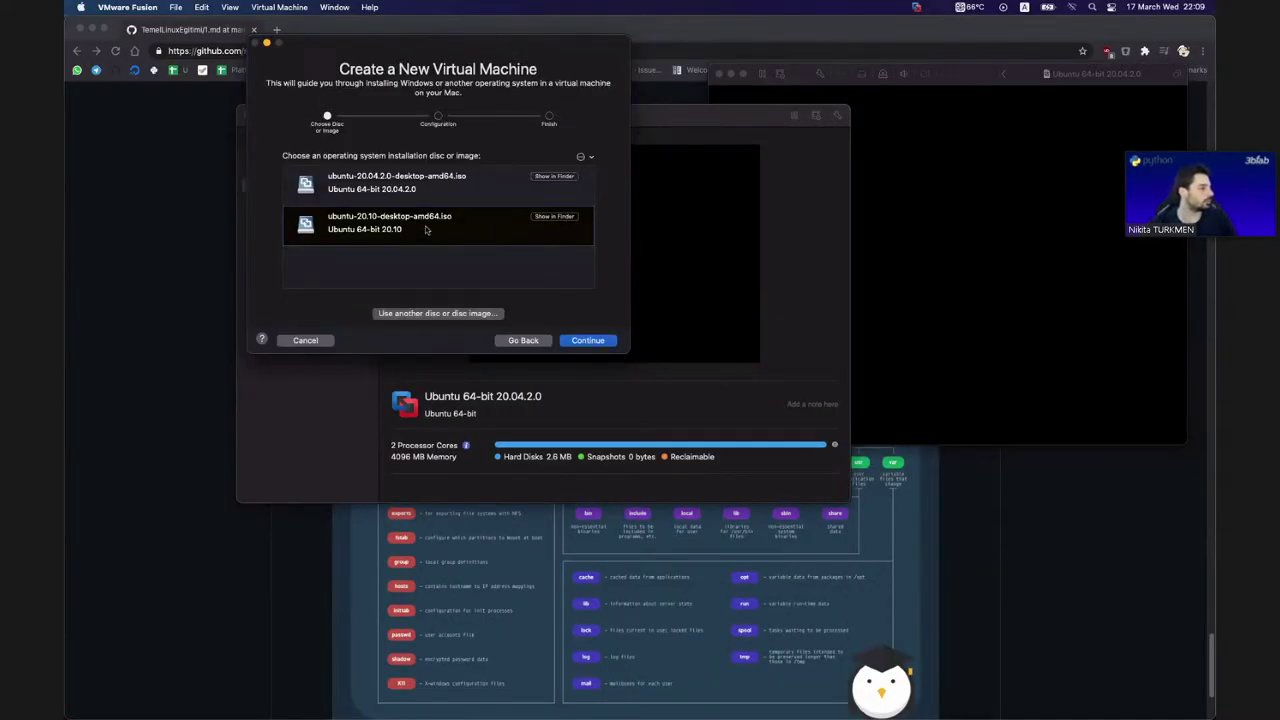
pyautogui.click(585, 340)
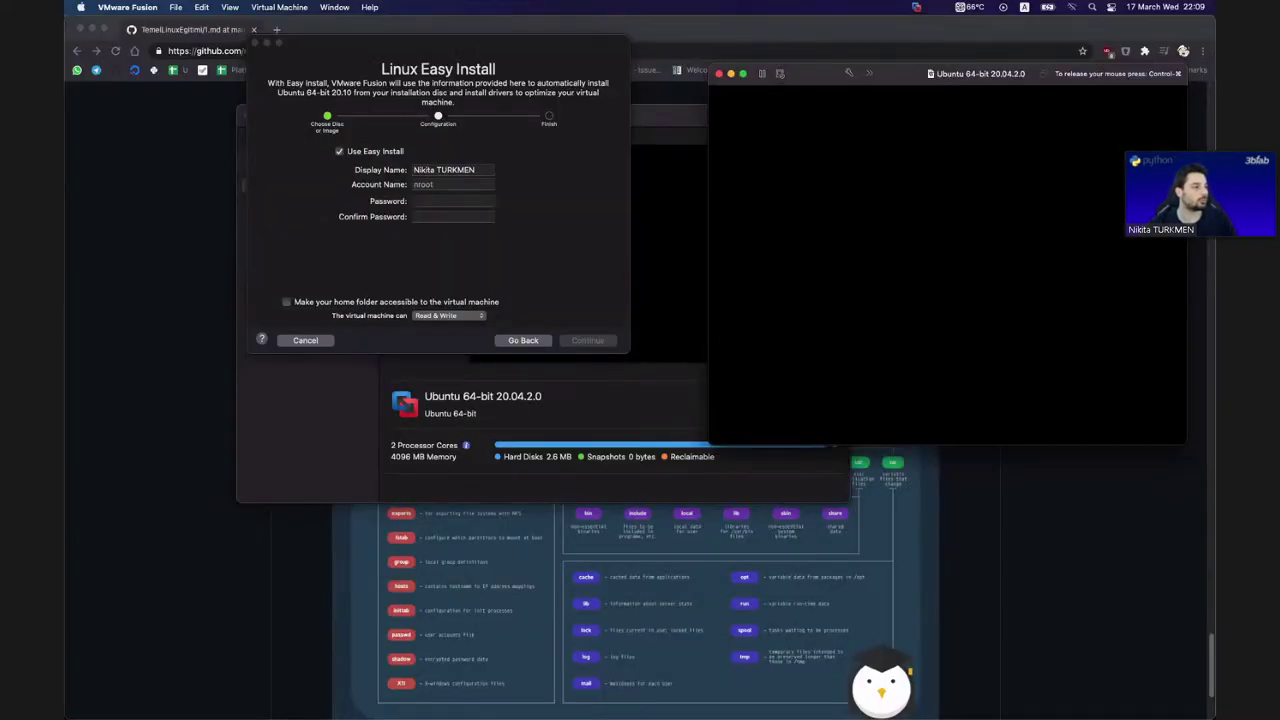
# - Disable Easy Install, keep Legacy BIOS, finish, and save as Ubuntu 64-bit 20.10 2
pyautogui.click(354, 150)
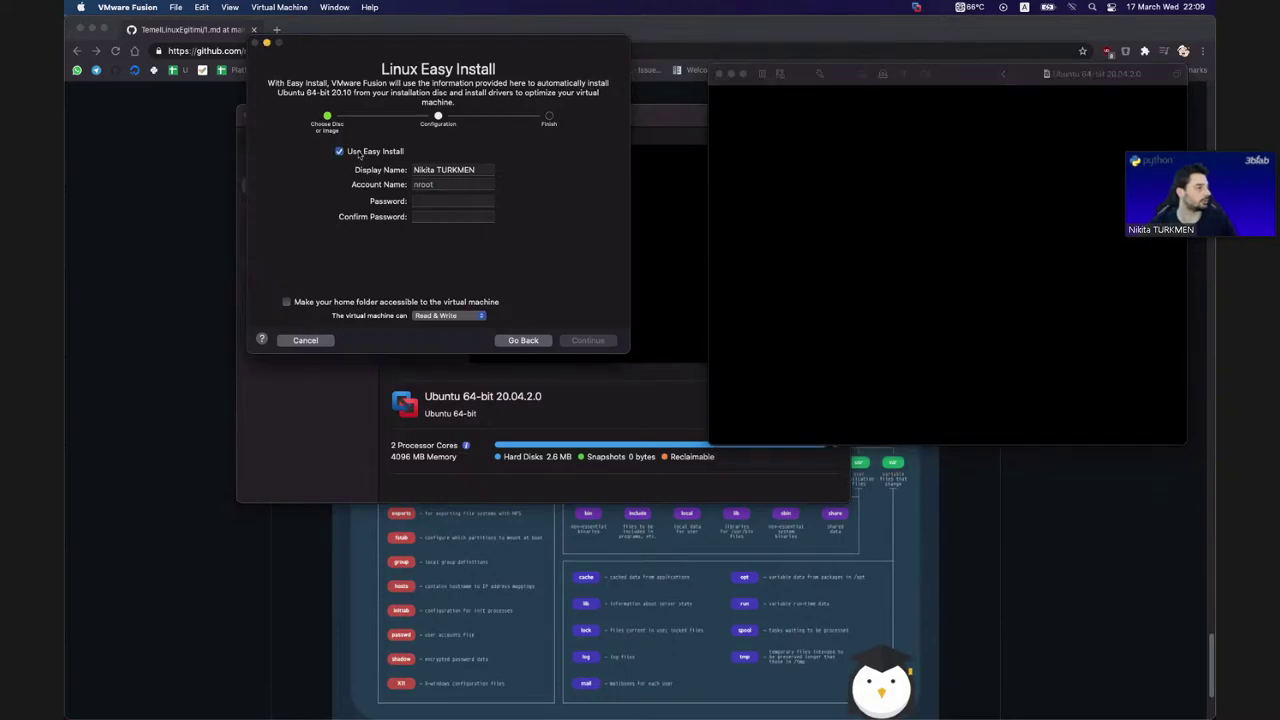
pyautogui.click(588, 340)
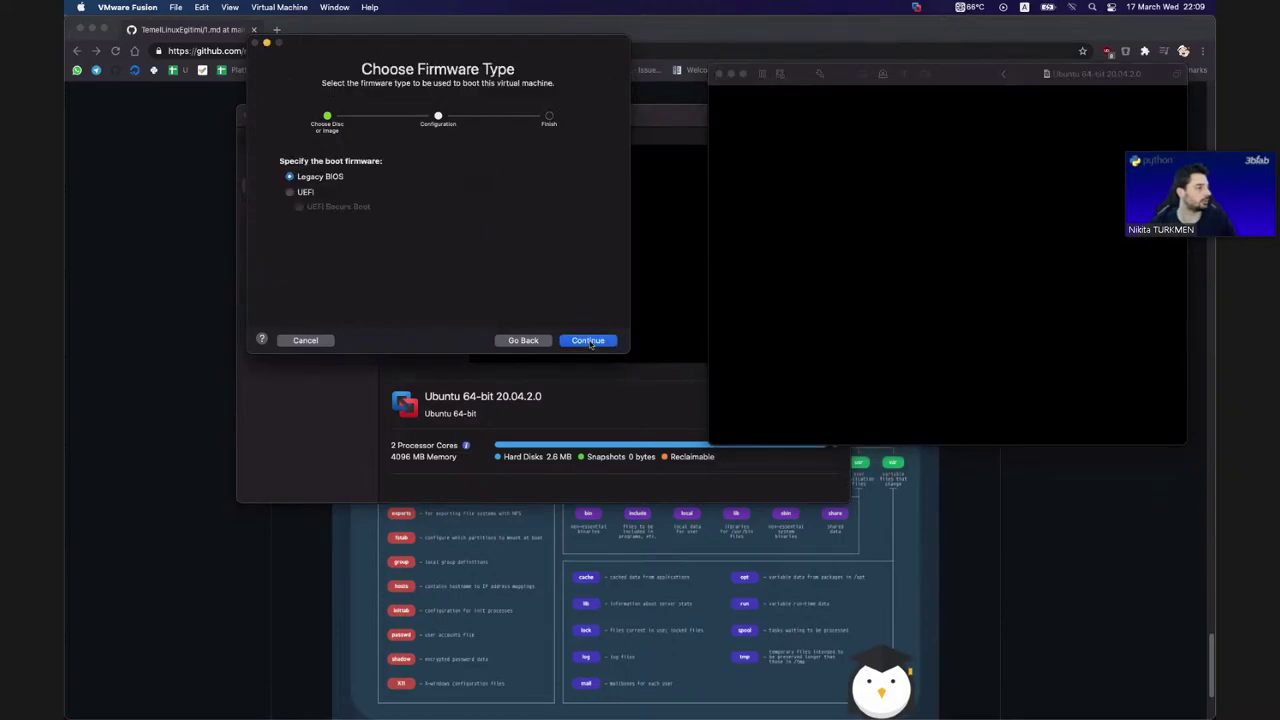
pyautogui.click(588, 340)
pyautogui.click(590, 341)
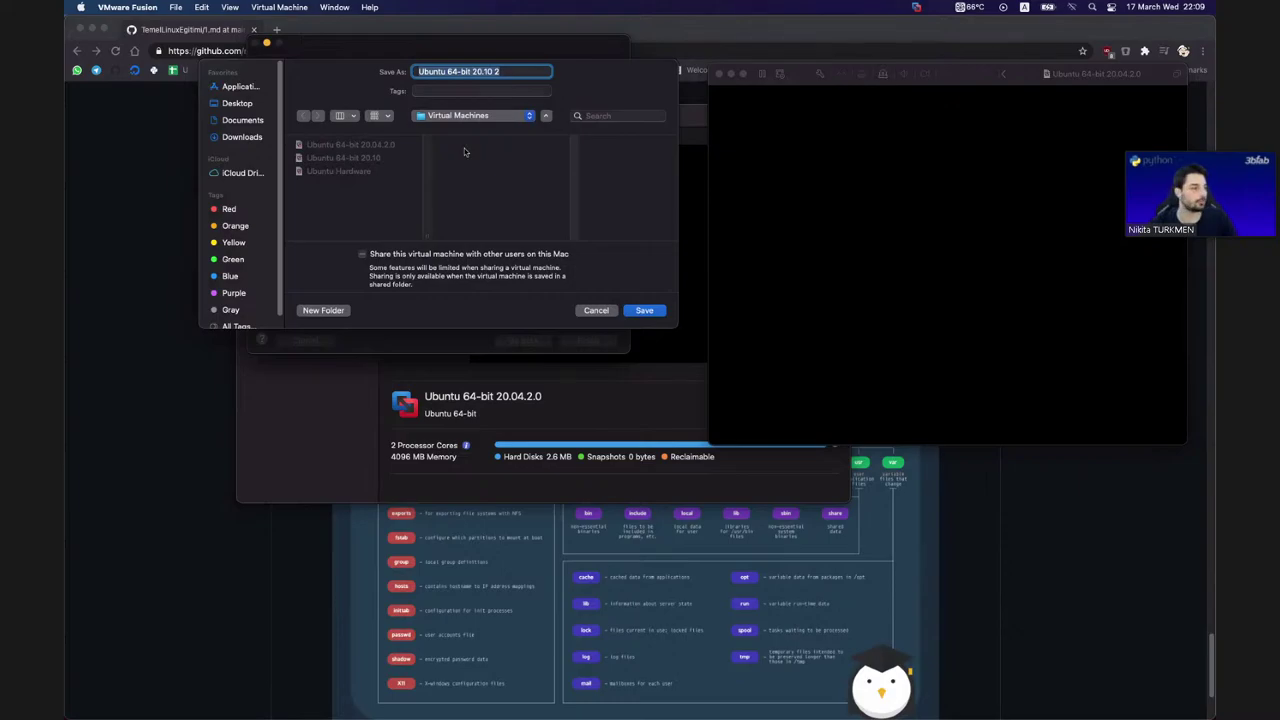
pyautogui.click(644, 310)
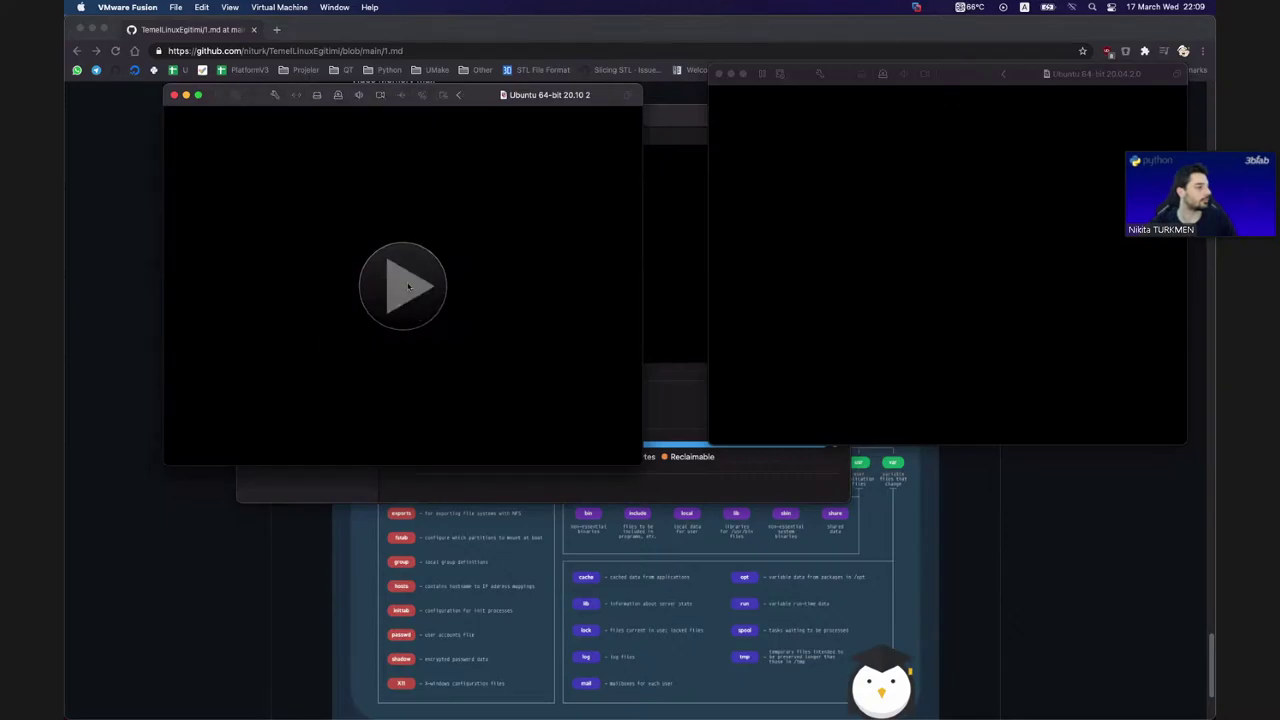
# - Power on the new 20.10 VM, dismiss the warning, then close it saving its state
pyautogui.click(408, 287)
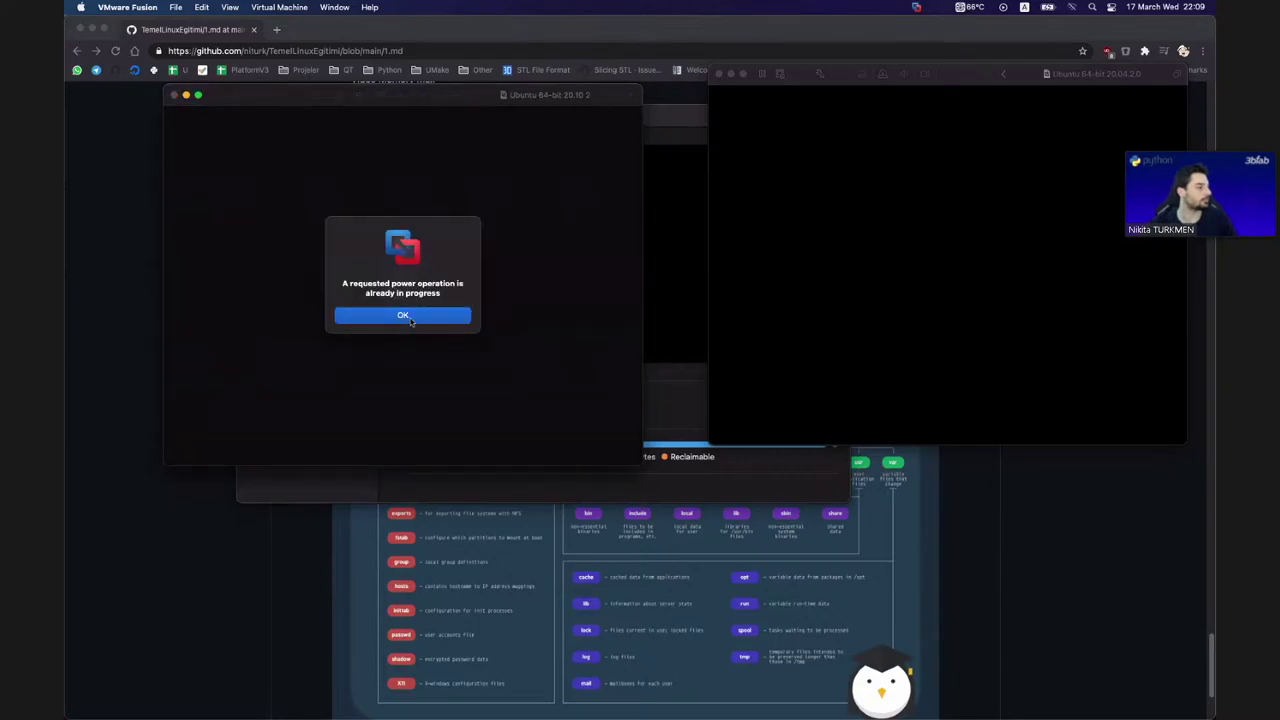
pyautogui.click(409, 318)
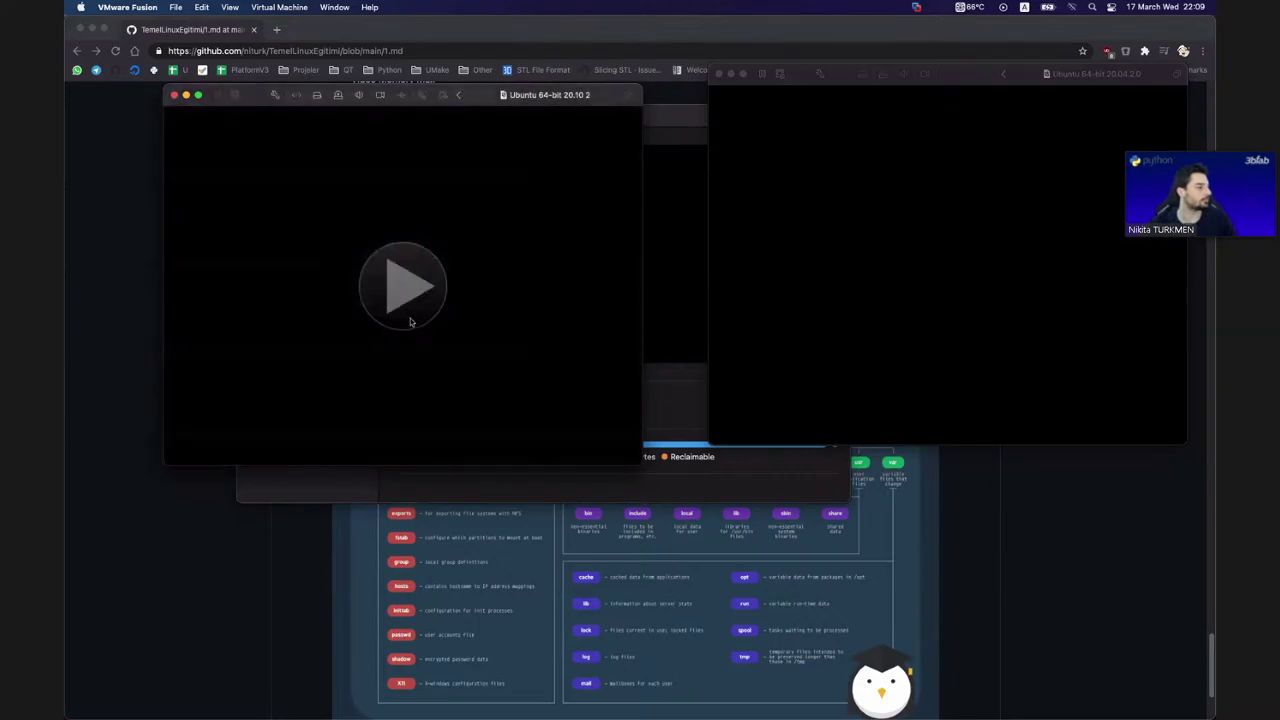
pyautogui.click(810, 89)
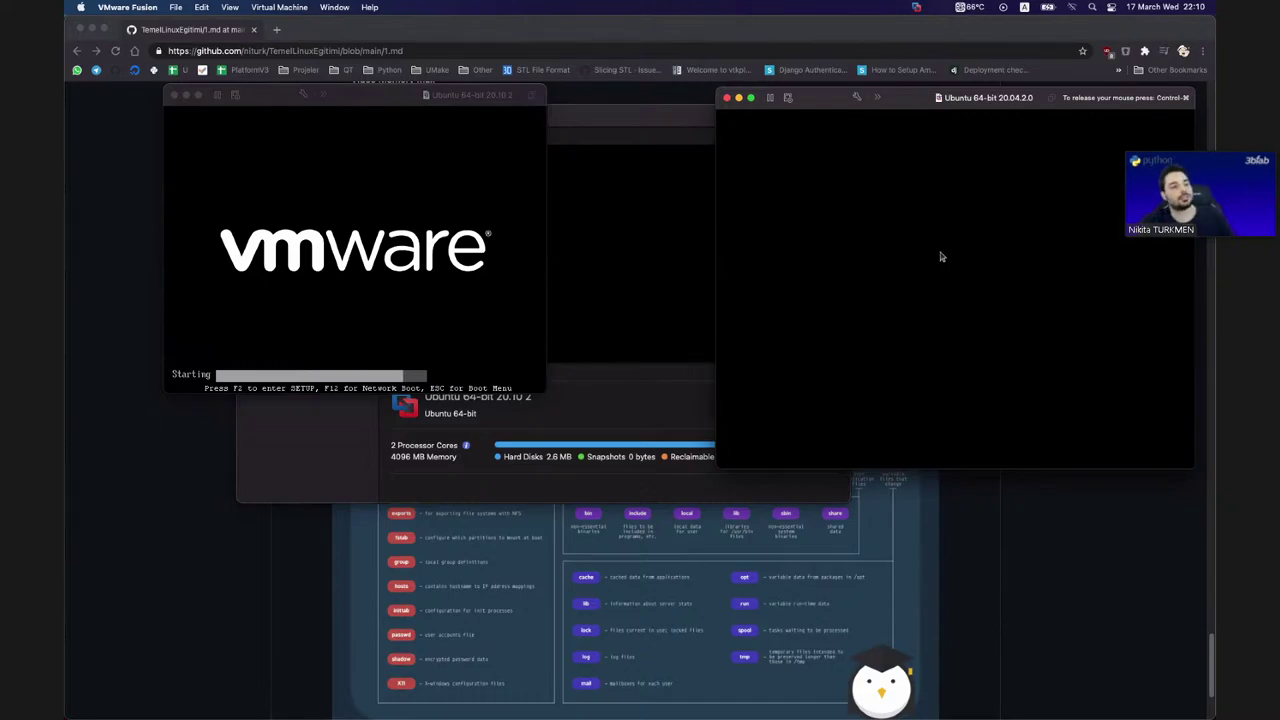
pyautogui.click(174, 96)
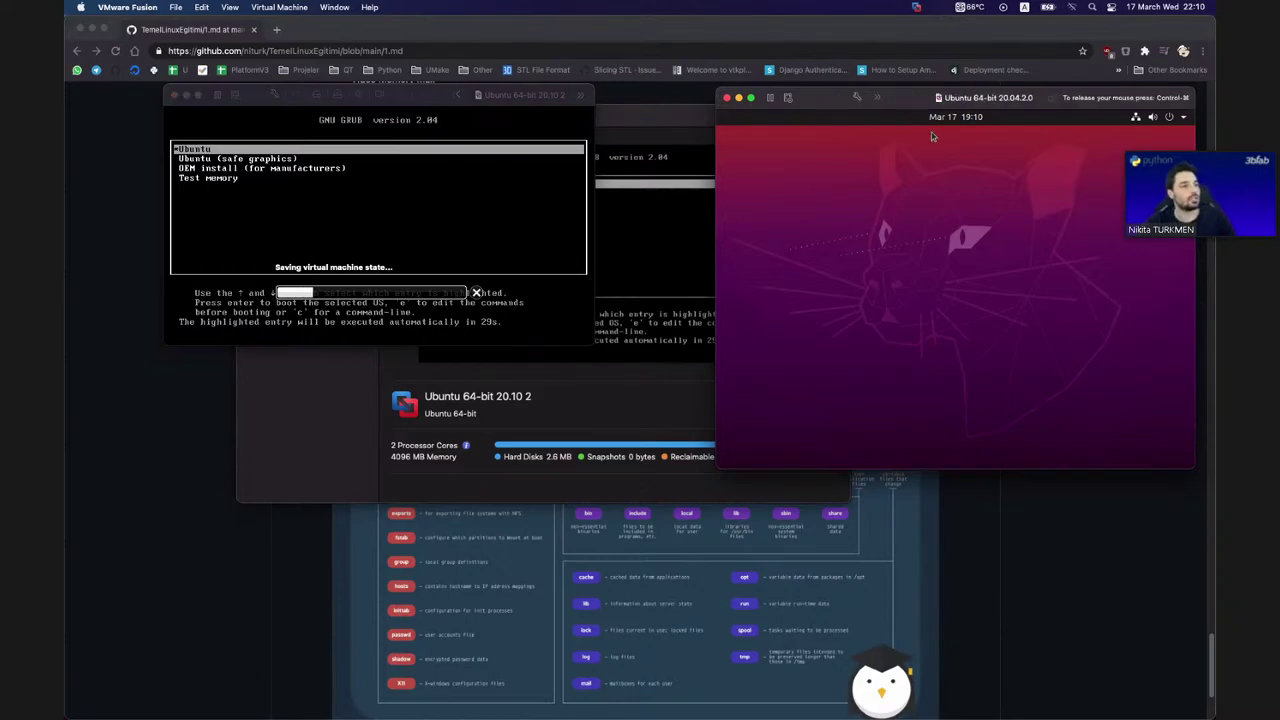
# - Reposition the running Ubuntu 20.04 VM window and toggle its input capture
pyautogui.moveTo(1042, 100); pyautogui.dragTo(994, 116)
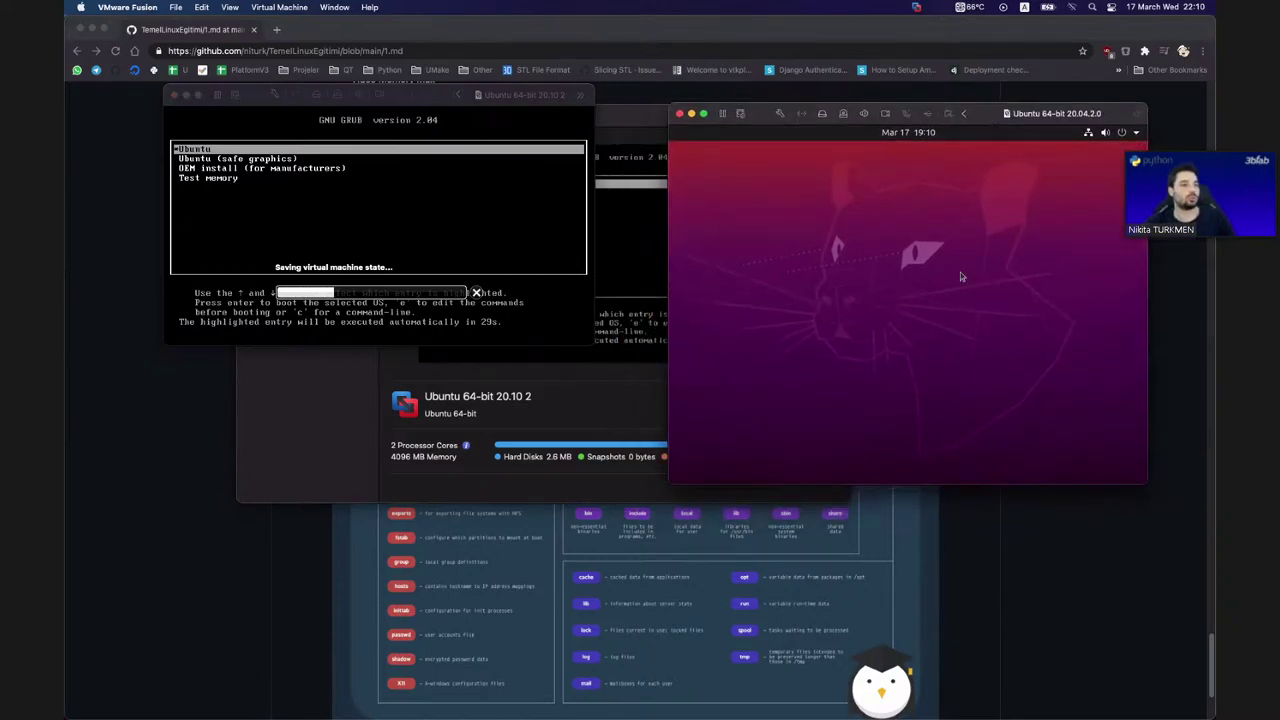
pyautogui.click(960, 274)
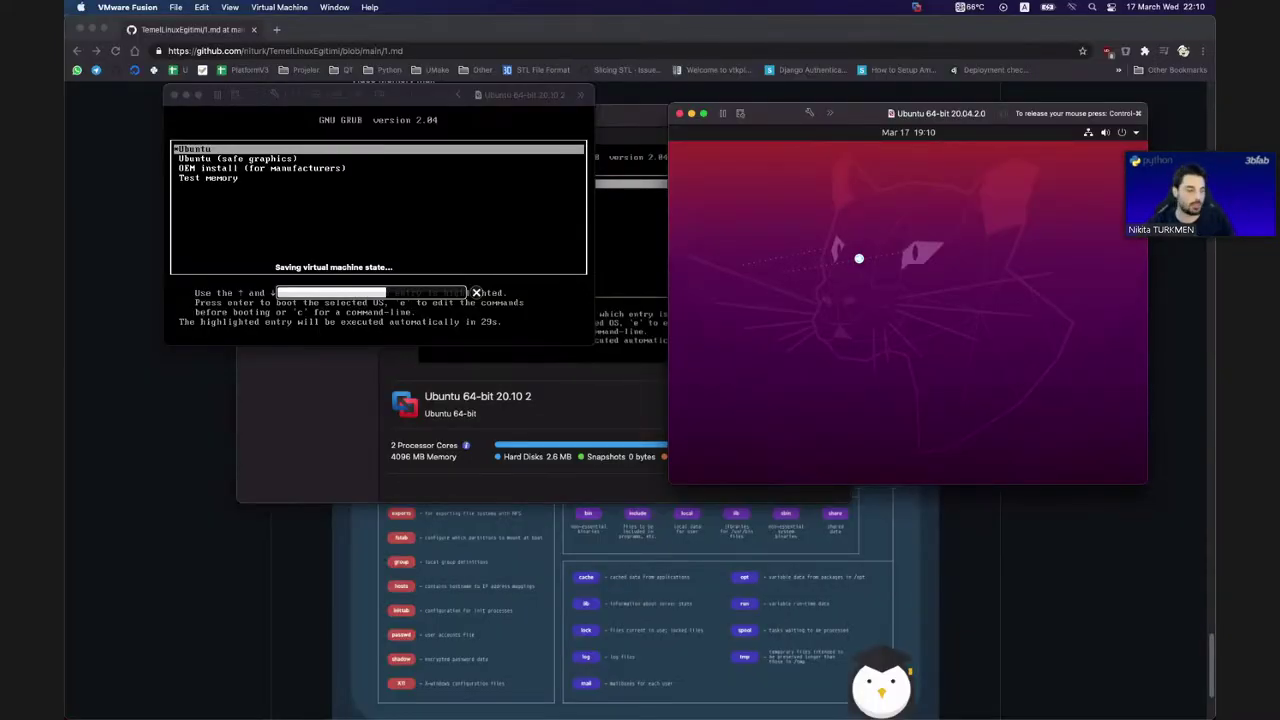
pyautogui.press('ctrl+super')
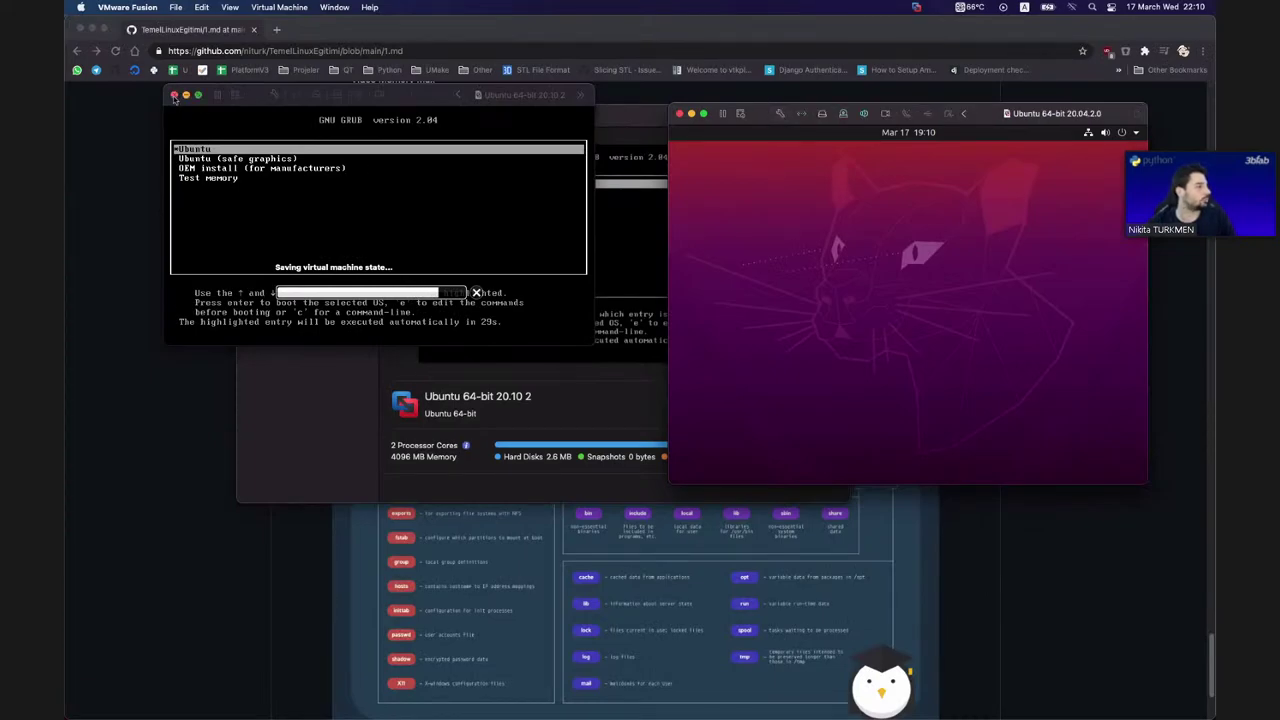
# - Close and suspend Ubuntu 64-bit 20.10 2, then delete it, moving its files to the Trash
pyautogui.click(292, 216)
pyautogui.click(378, 255)
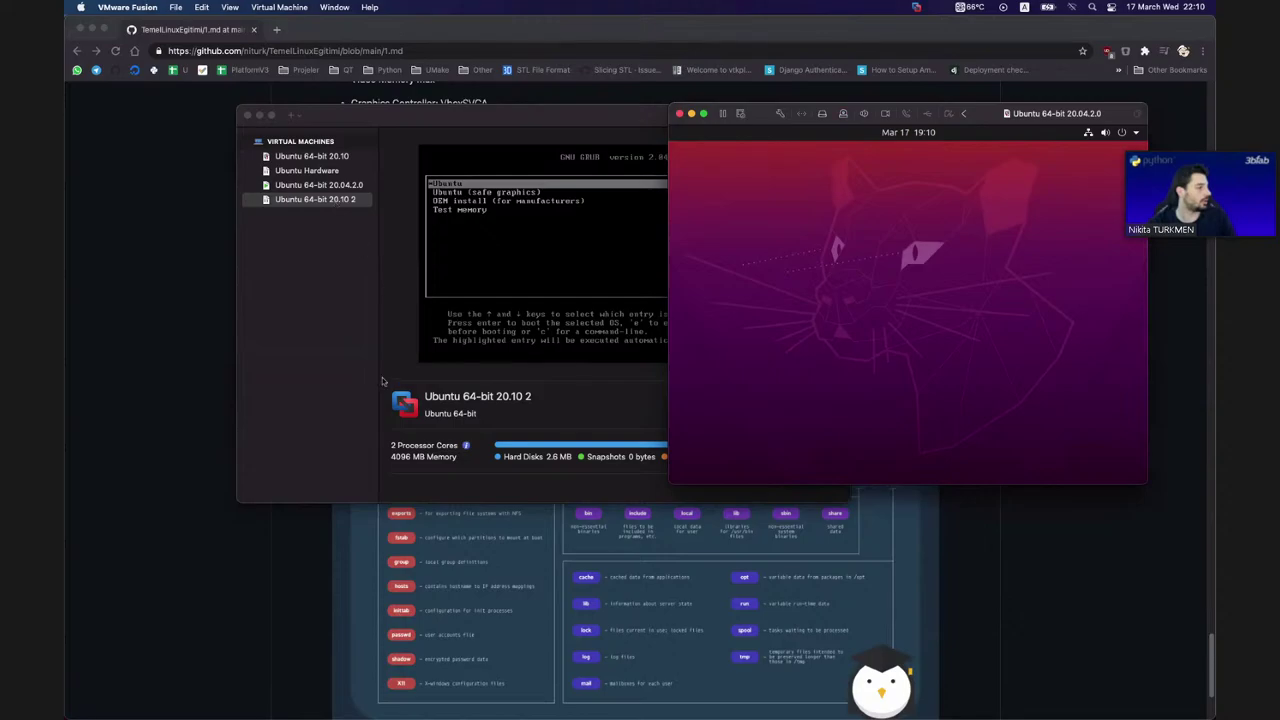
pyautogui.rightClick(336, 201)
pyautogui.click(371, 389)
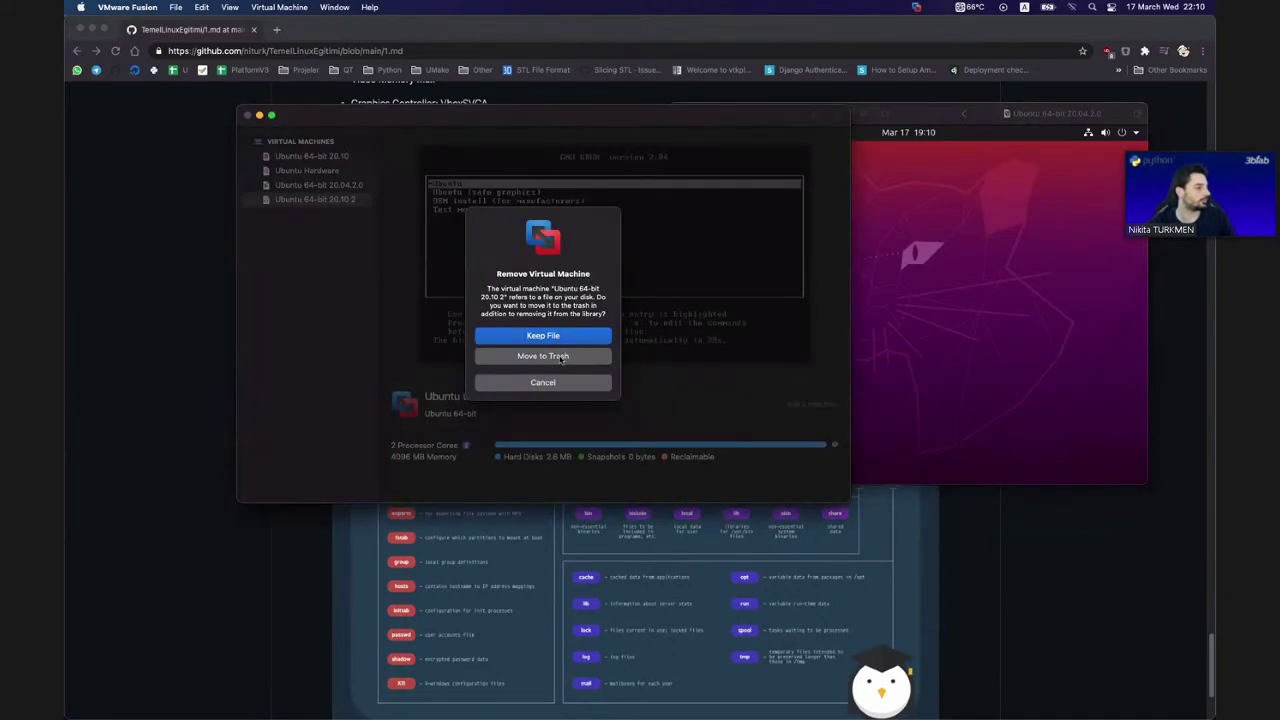
pyautogui.click(561, 358)
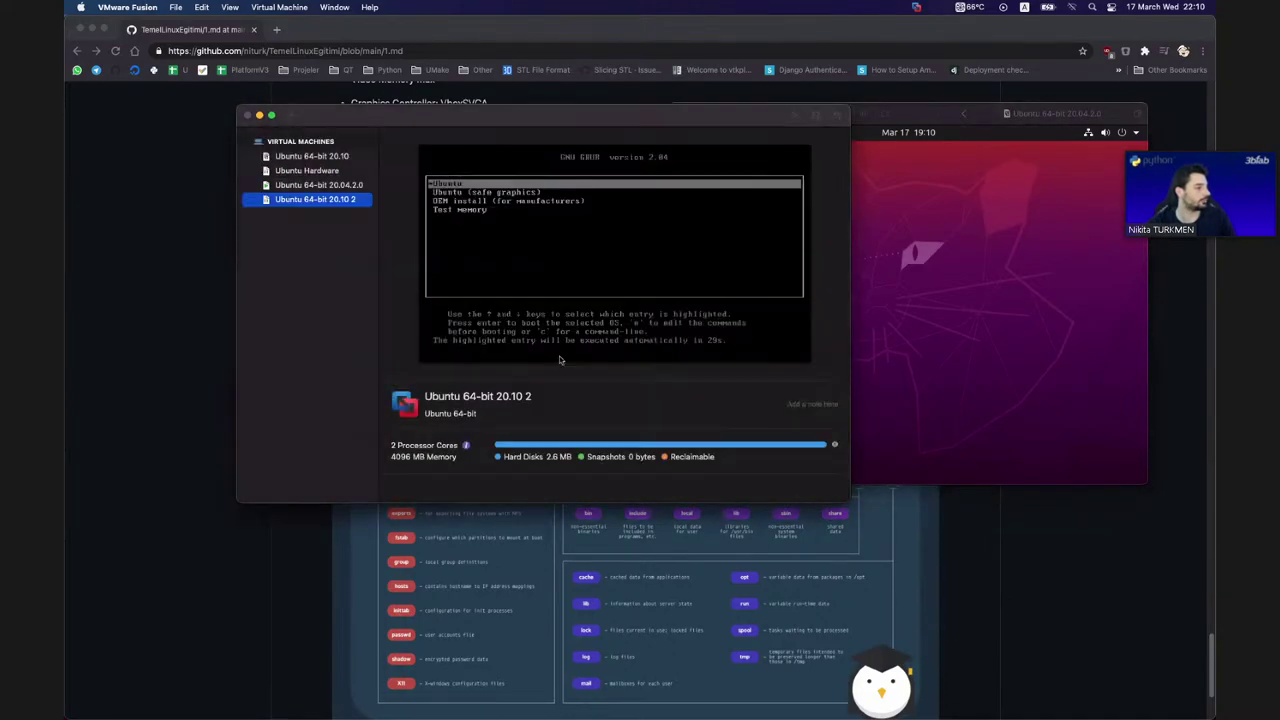
# - Reposition the Ubuntu 20.04 VM window and accept the English (US) keyboard layout
pyautogui.moveTo(984, 113); pyautogui.dragTo(770, 101)
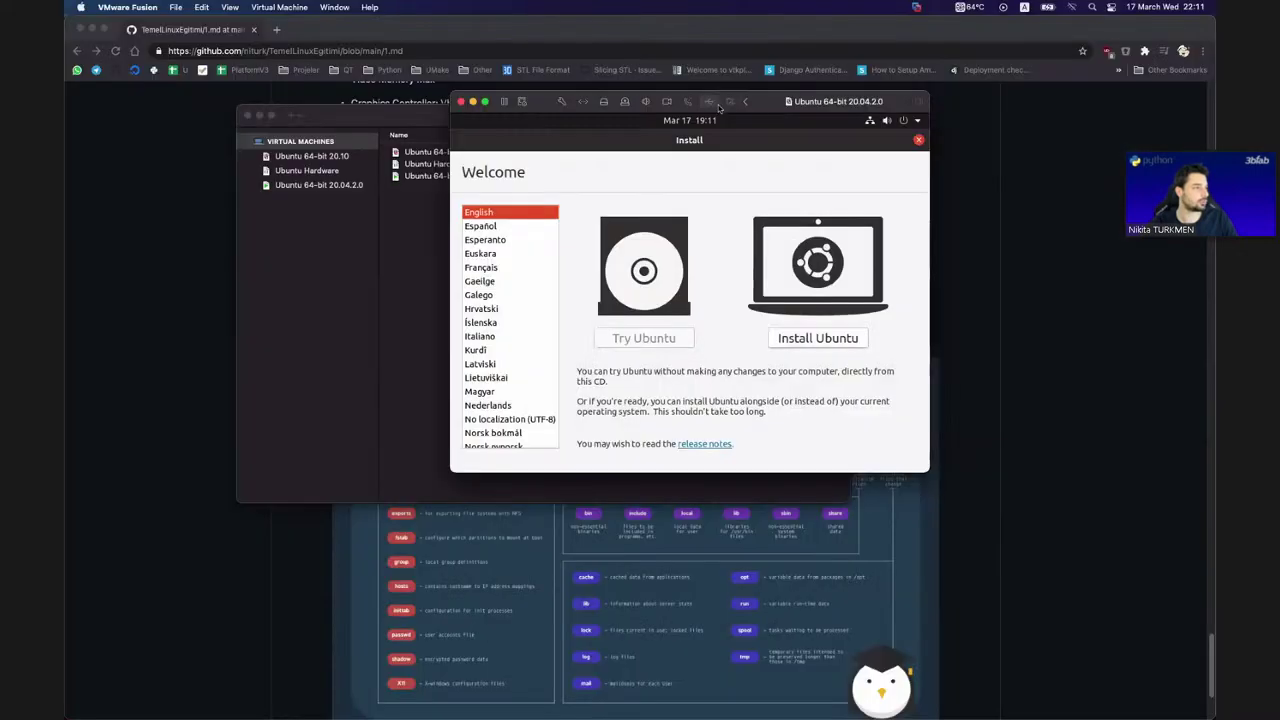
pyautogui.moveTo(770, 110); pyautogui.dragTo(904, 109)
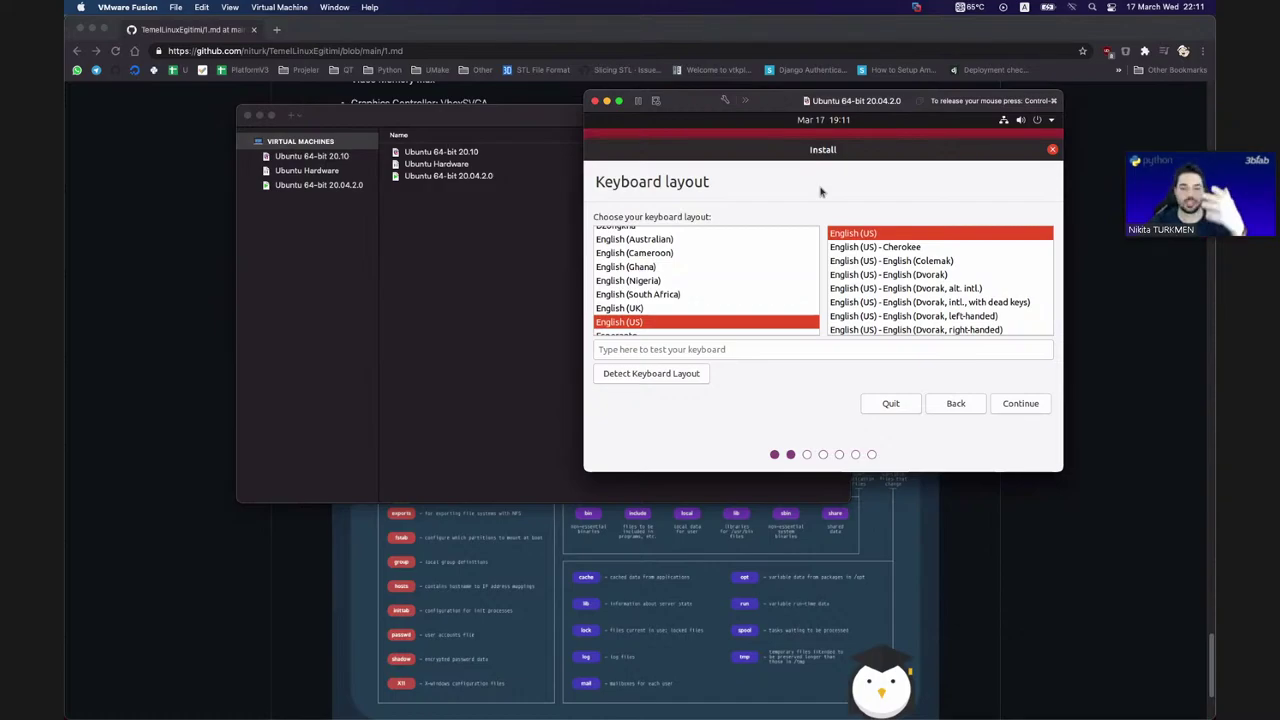
pyautogui.click(1016, 403)
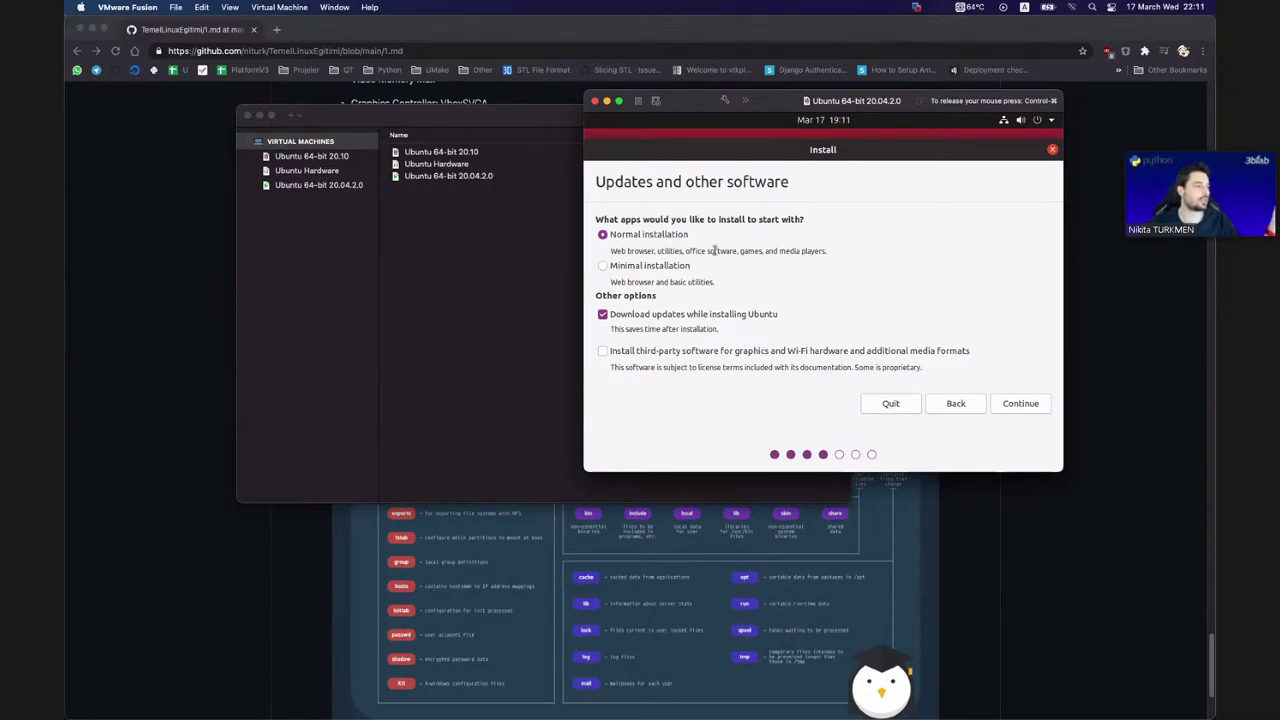
# - Choose Normal installation, turn off 'Download updates while installing Ubuntu', and continue
pyautogui.click(648, 272)
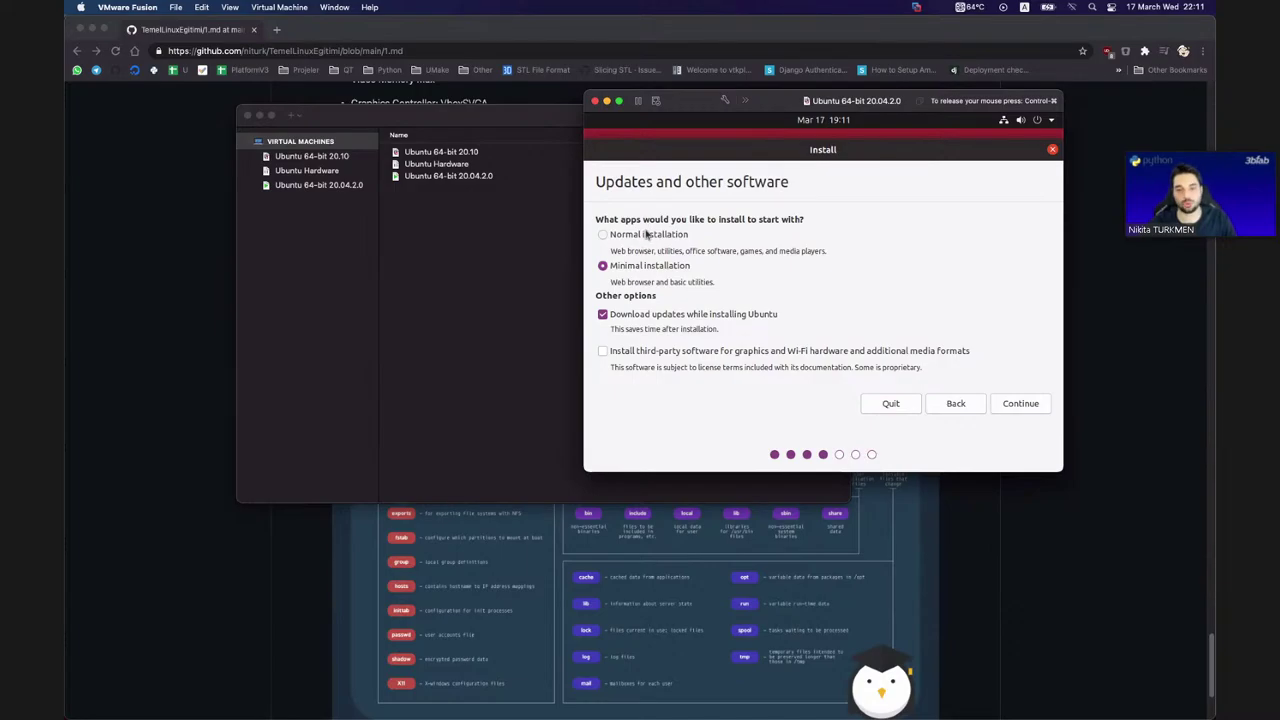
pyautogui.click(647, 233)
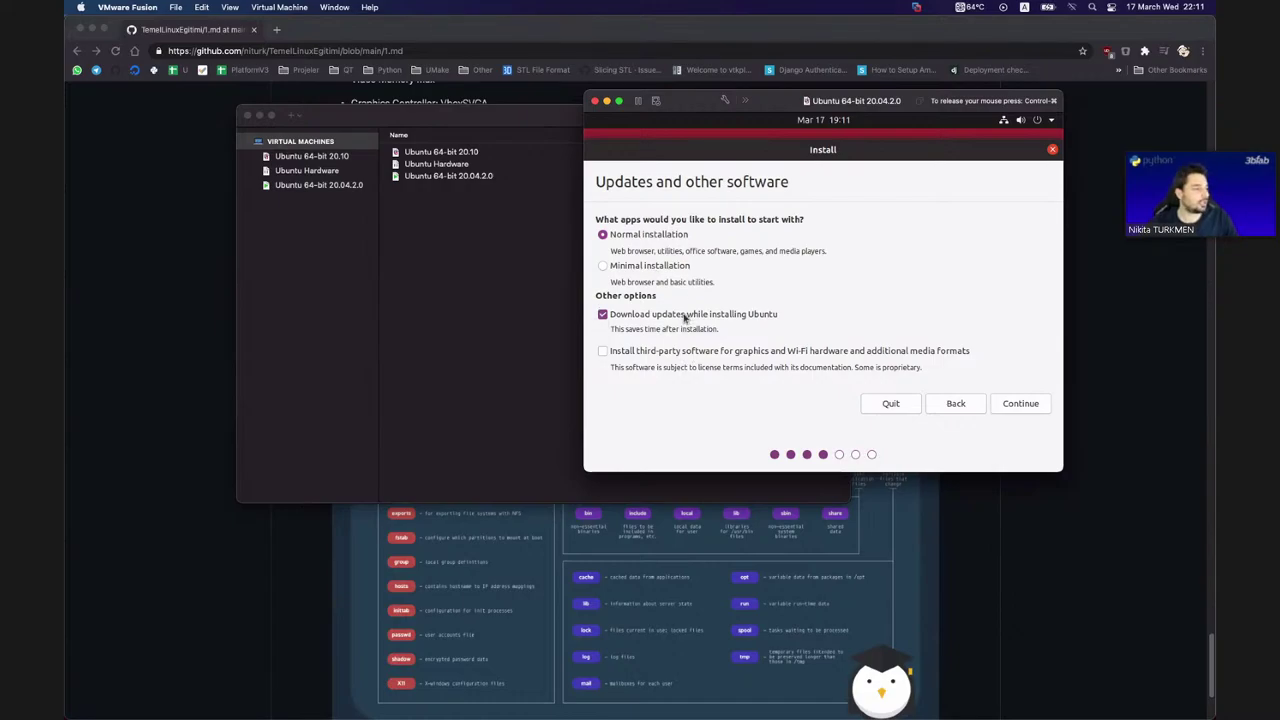
pyautogui.click(603, 314)
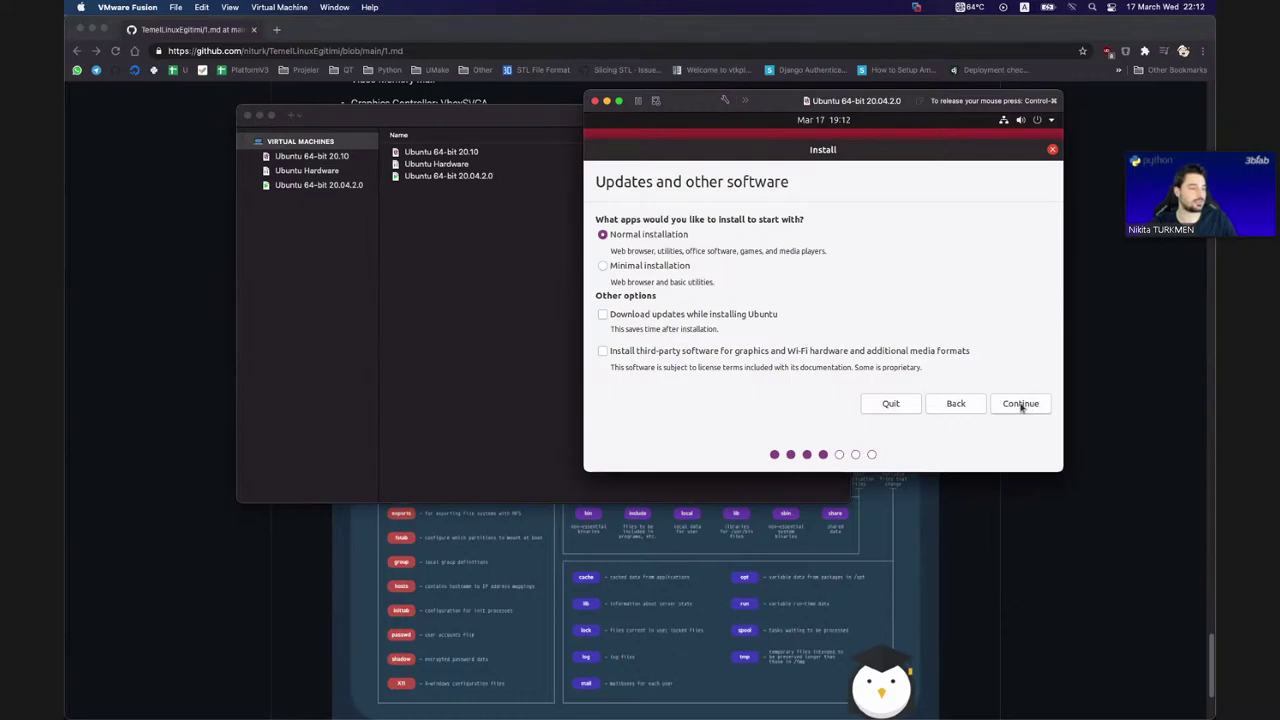
pyautogui.click(1021, 404)
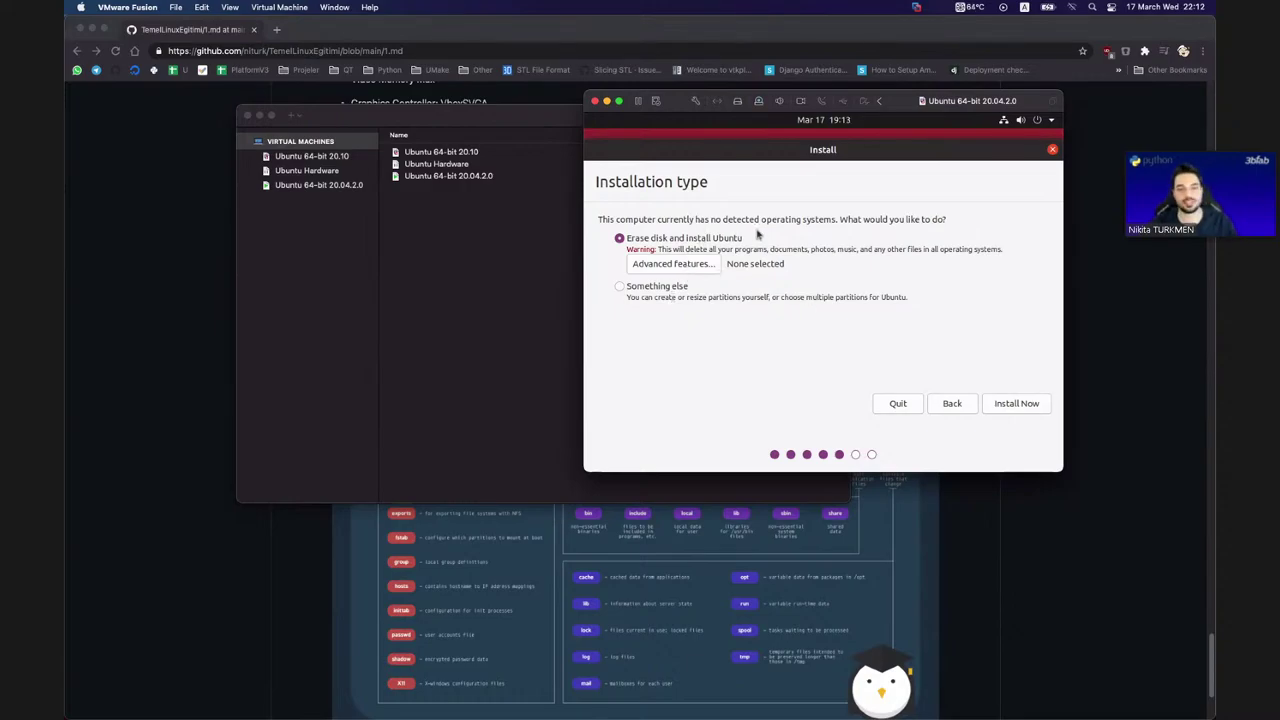
# - Install Ubuntu with the whole disk erased and confirm writing the partition changes
pyautogui.click(1013, 403)
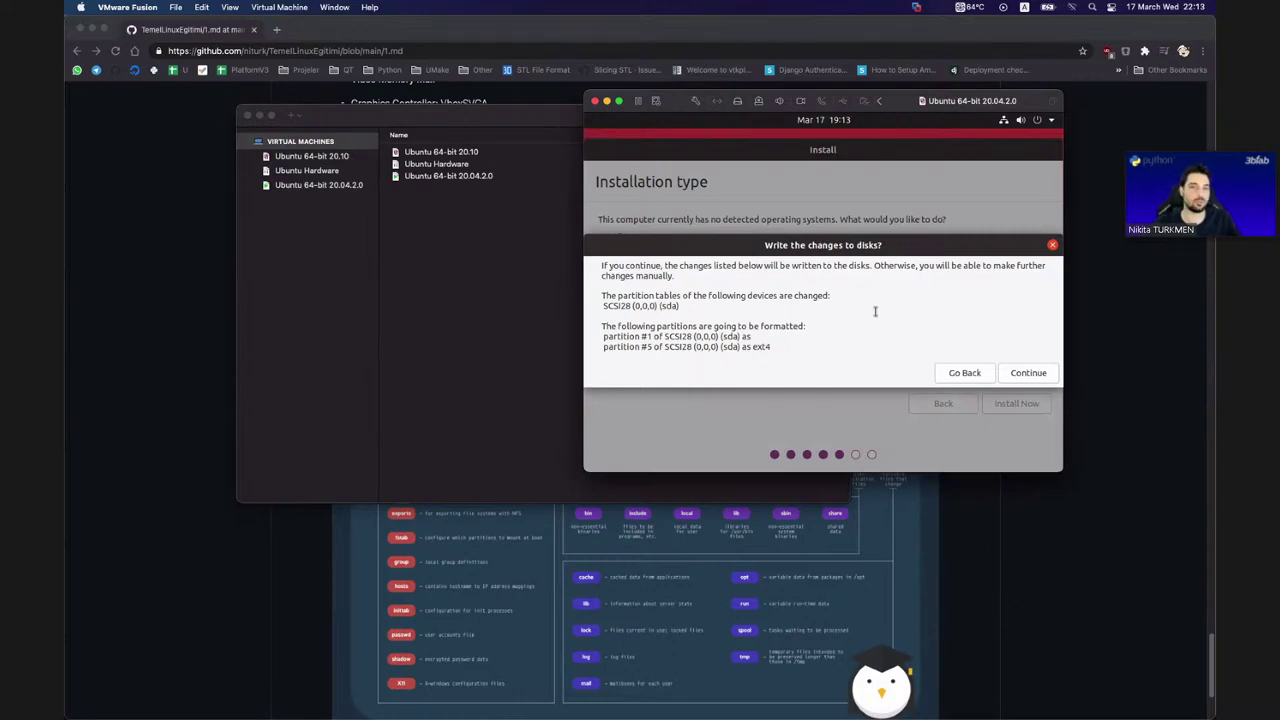
pyautogui.click(1028, 374)
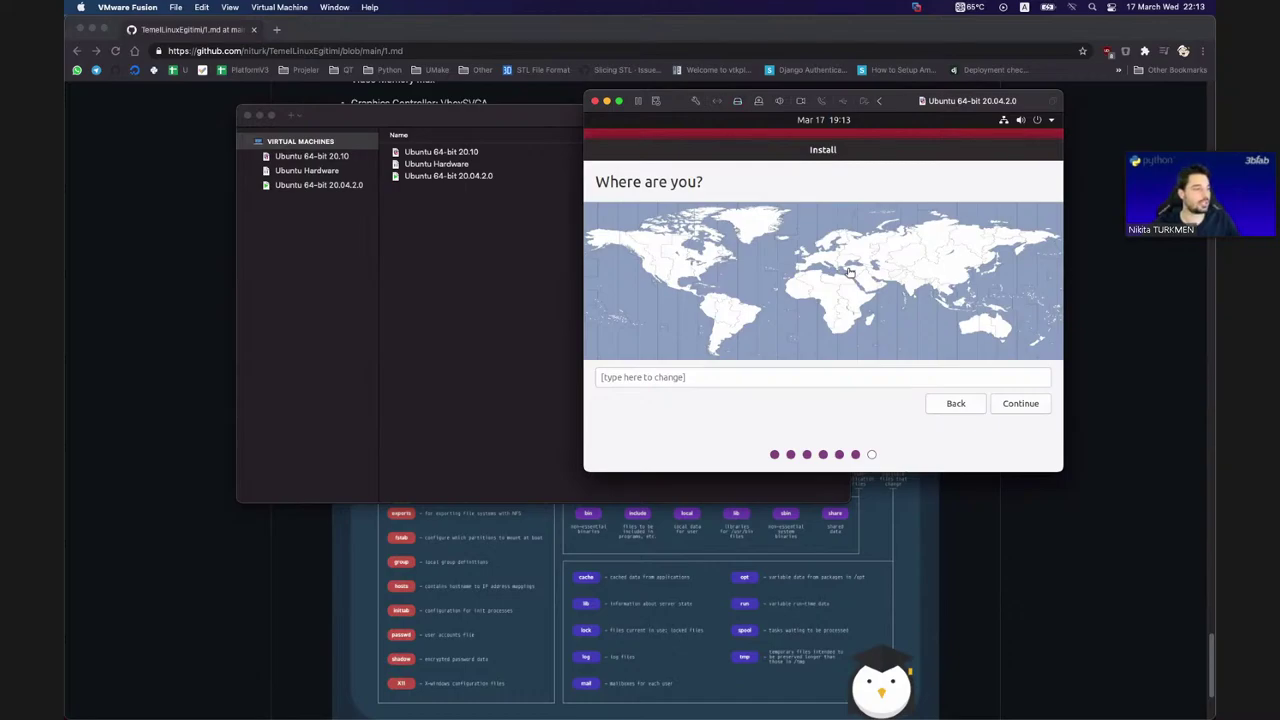
# - Set the Istanbul time zone, then enter the user's name and the computer name
pyautogui.click(849, 271)
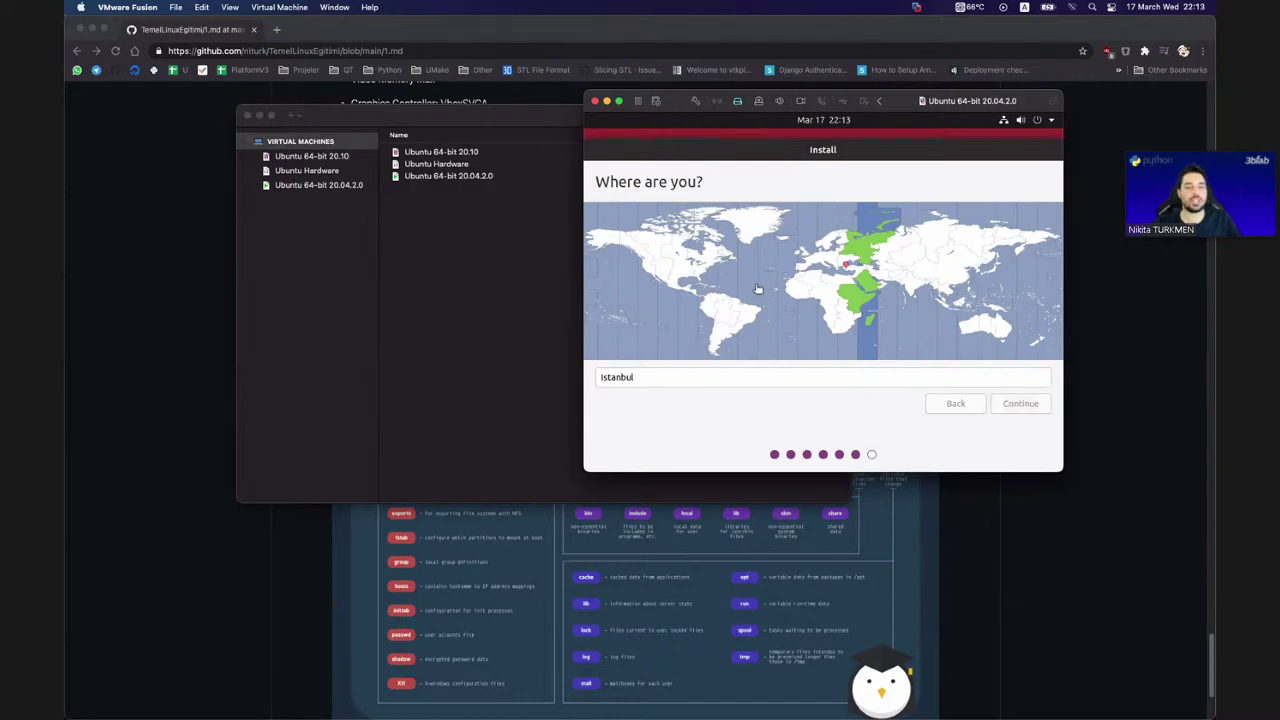
pyautogui.press('Return')
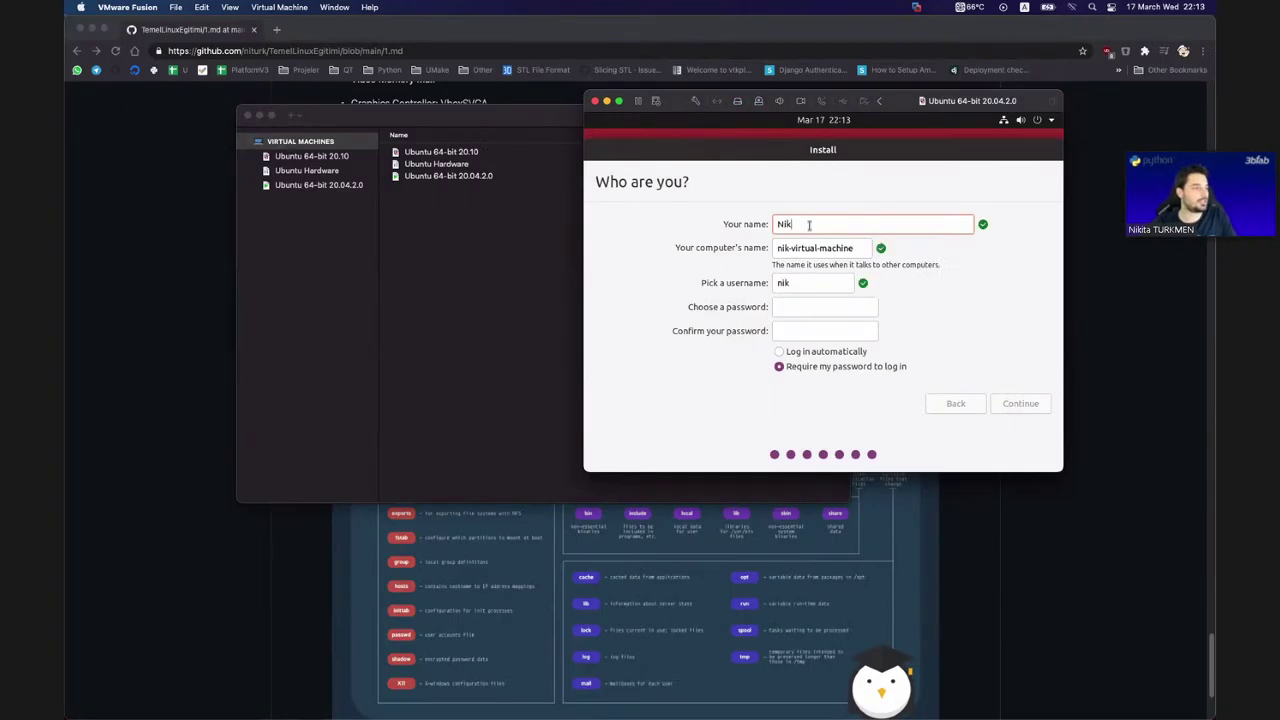
pyautogui.write('ita')
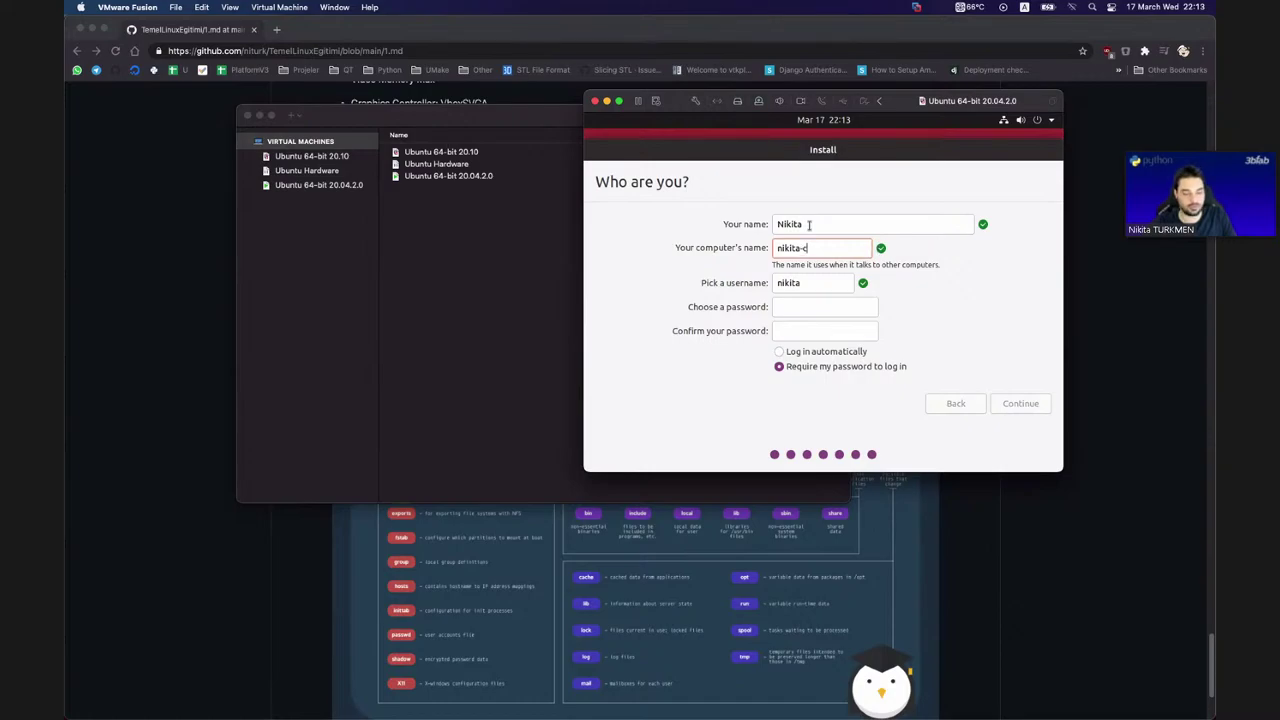
pyautogui.write('c')
pyautogui.press('BackSpace')
pyautogui.press('BackSpace')
pyautogui.press('BackSpace')
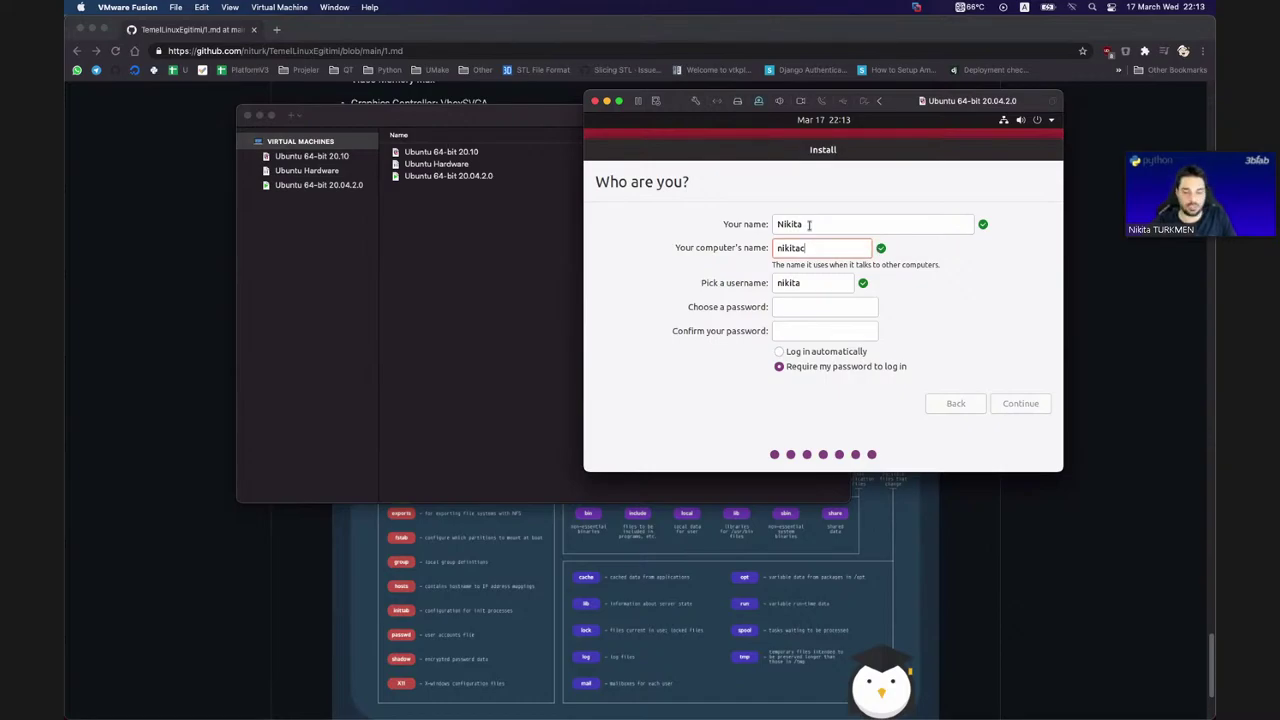
pyautogui.press('BackSpace')
pyautogui.write('-p')
pyautogui.press('BackSpace')
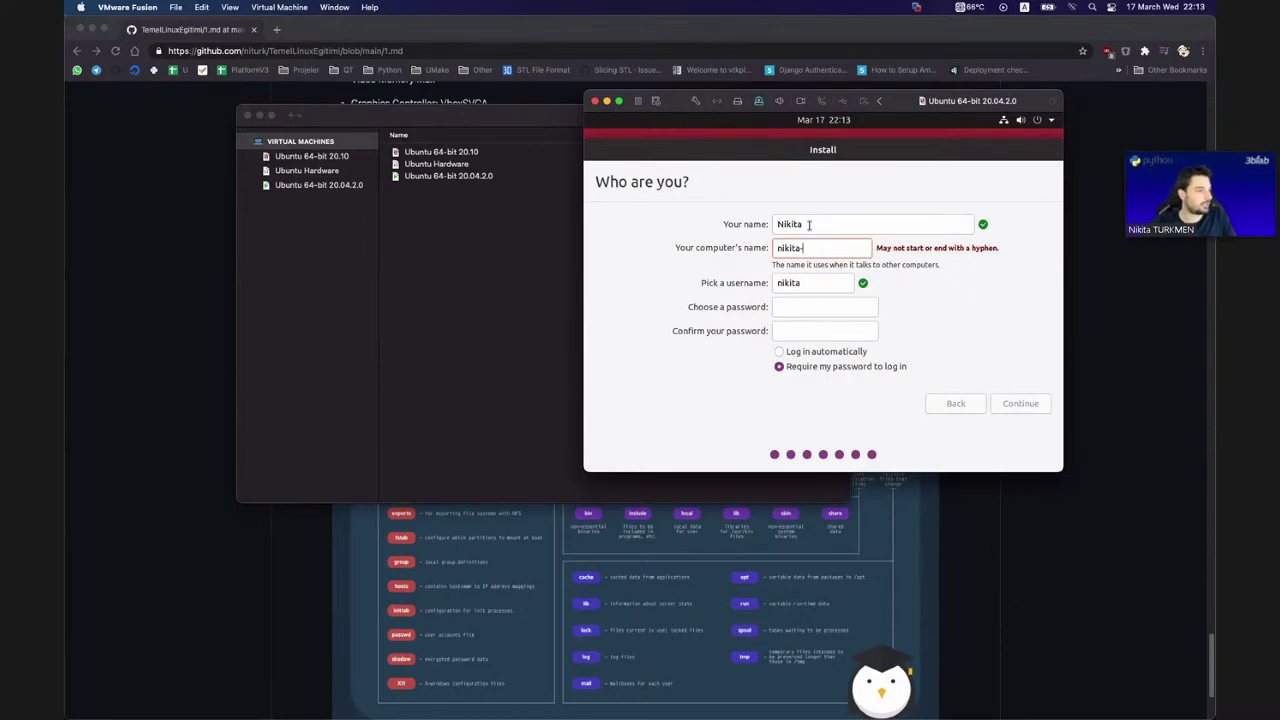
pyautogui.write('pc')
# - Enter the username and a matching password, then submit the account details to begin installing
pyautogui.press('Tab')
pyautogui.write('nroot')
pyautogui.press('Tab')
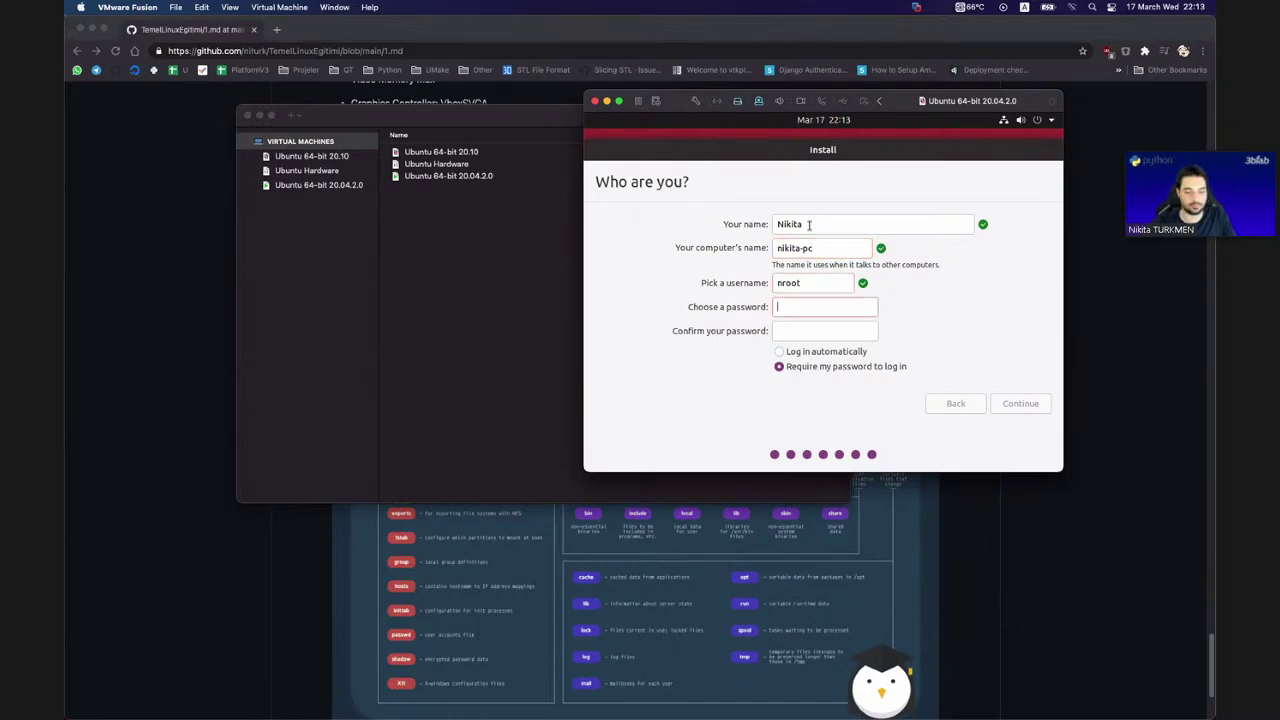
pyautogui.write('********')
pyautogui.press('Tab')
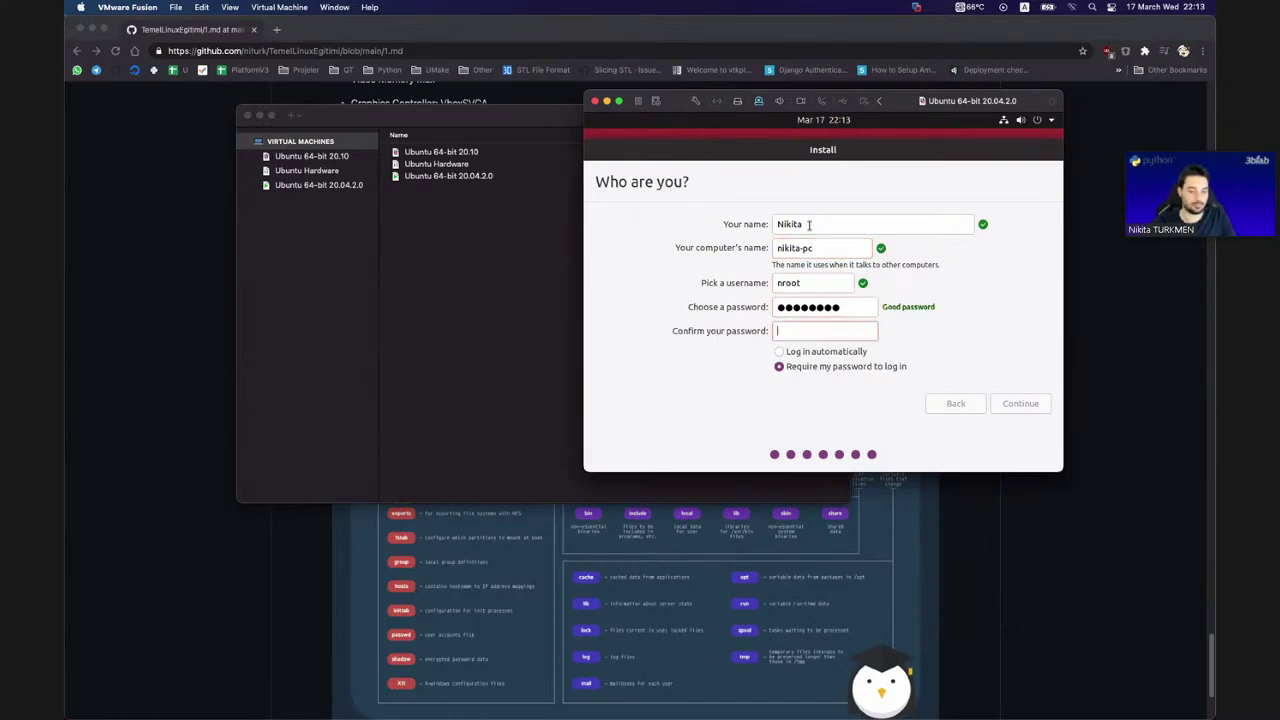
pyautogui.write('********')
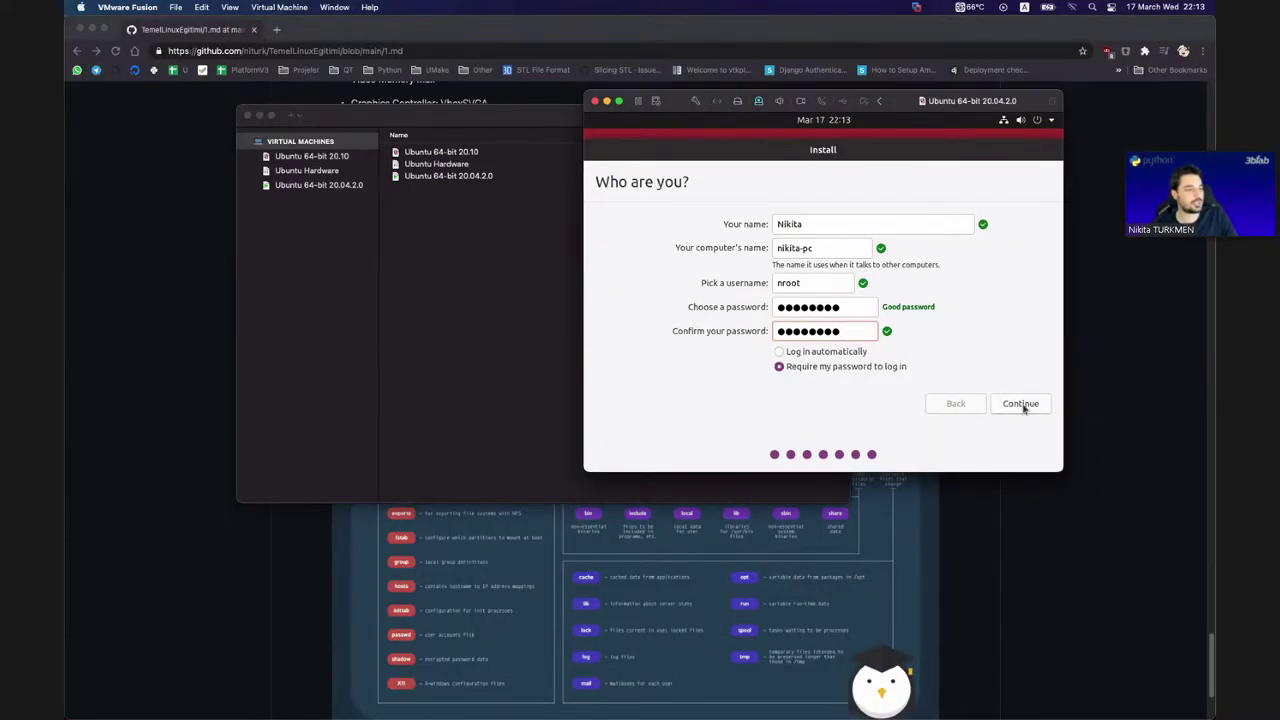
pyautogui.click(1021, 404)
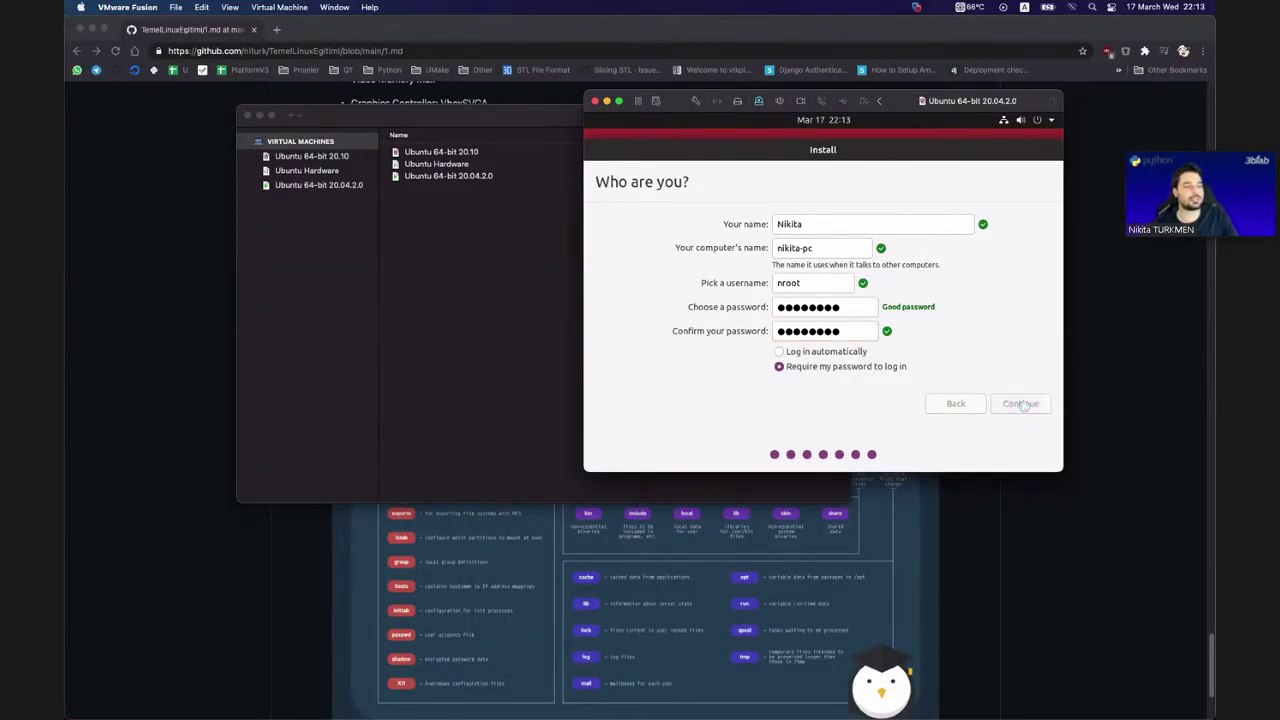
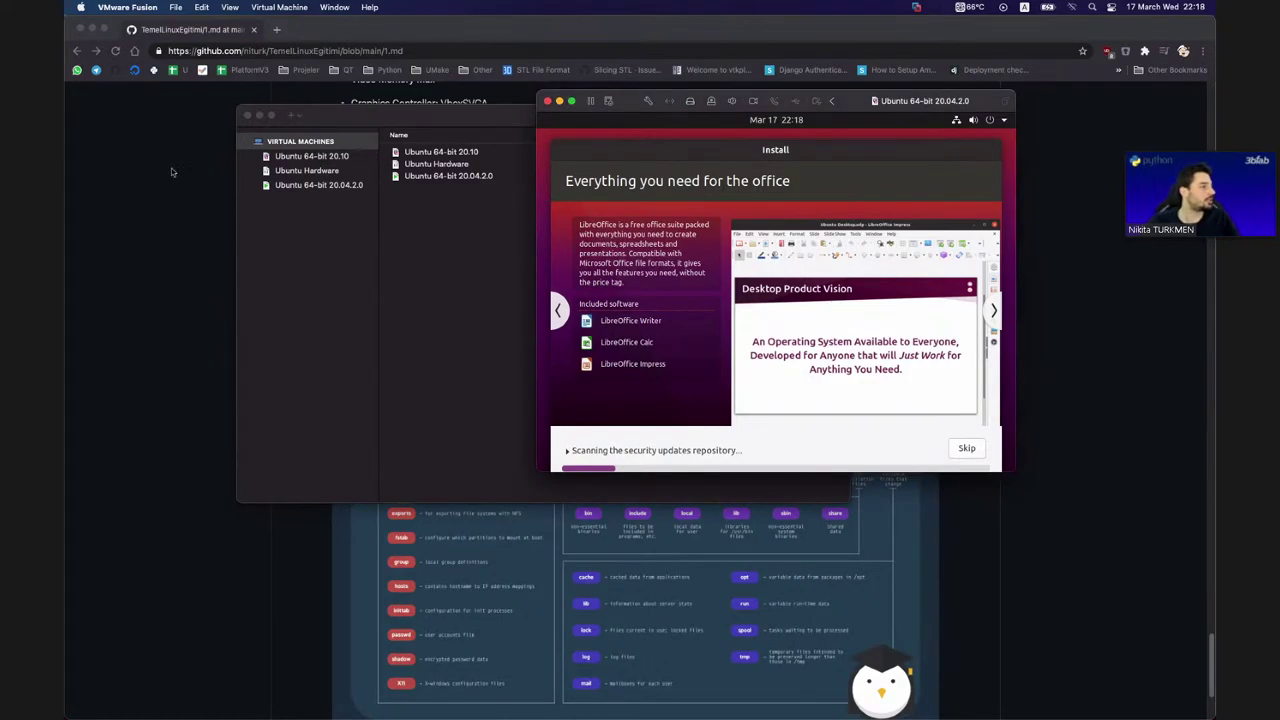
# - Open the Yocto Project link from the course notes in a new Chrome tab
pyautogui.click(198, 160)
pyautogui.scroll(-1, 198, 160)
pyautogui.scroll(2, 198, 160)
pyautogui.scroll(3, 198, 160)
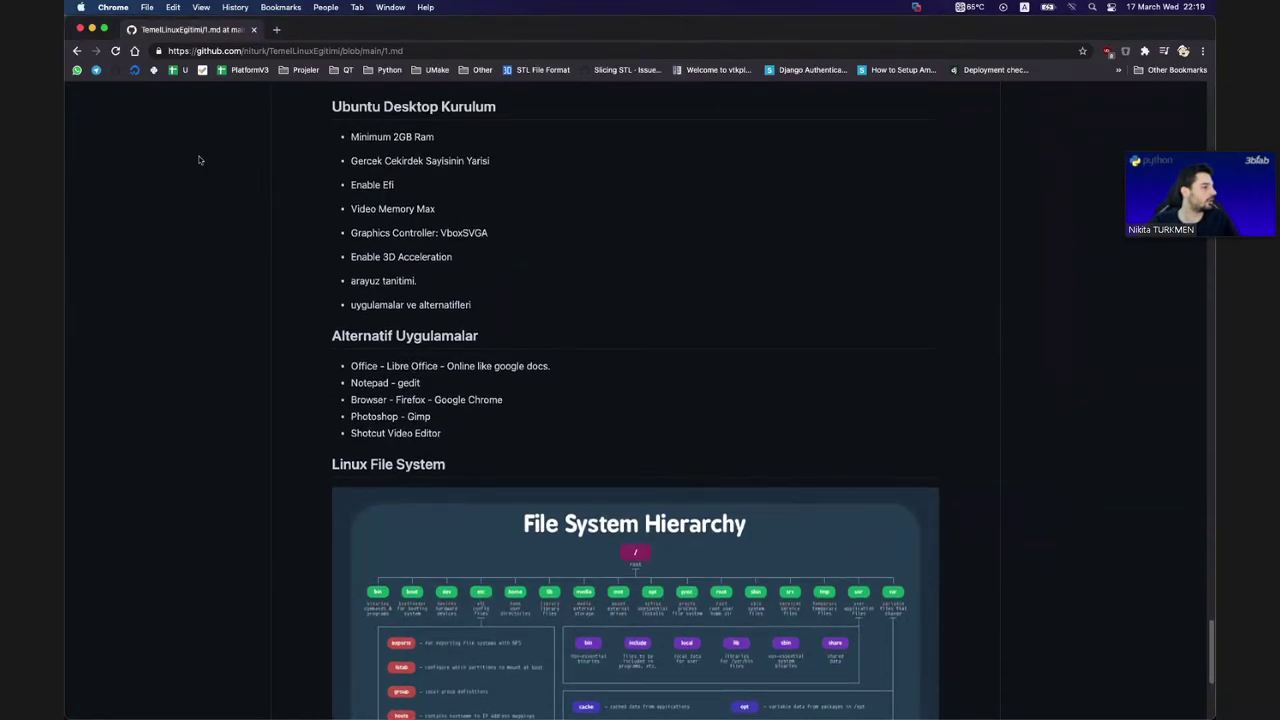
pyautogui.tripleClick(436, 180)
pyautogui.rightClick(436, 180)
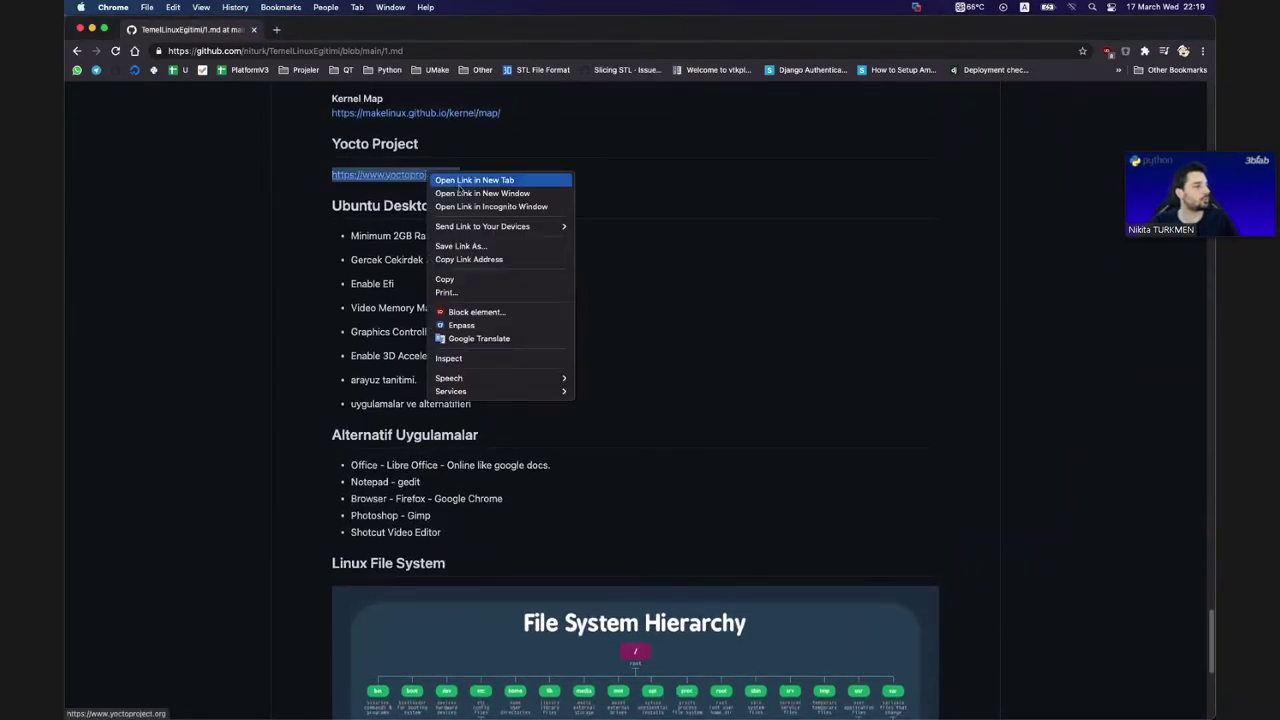
pyautogui.click(480, 334)
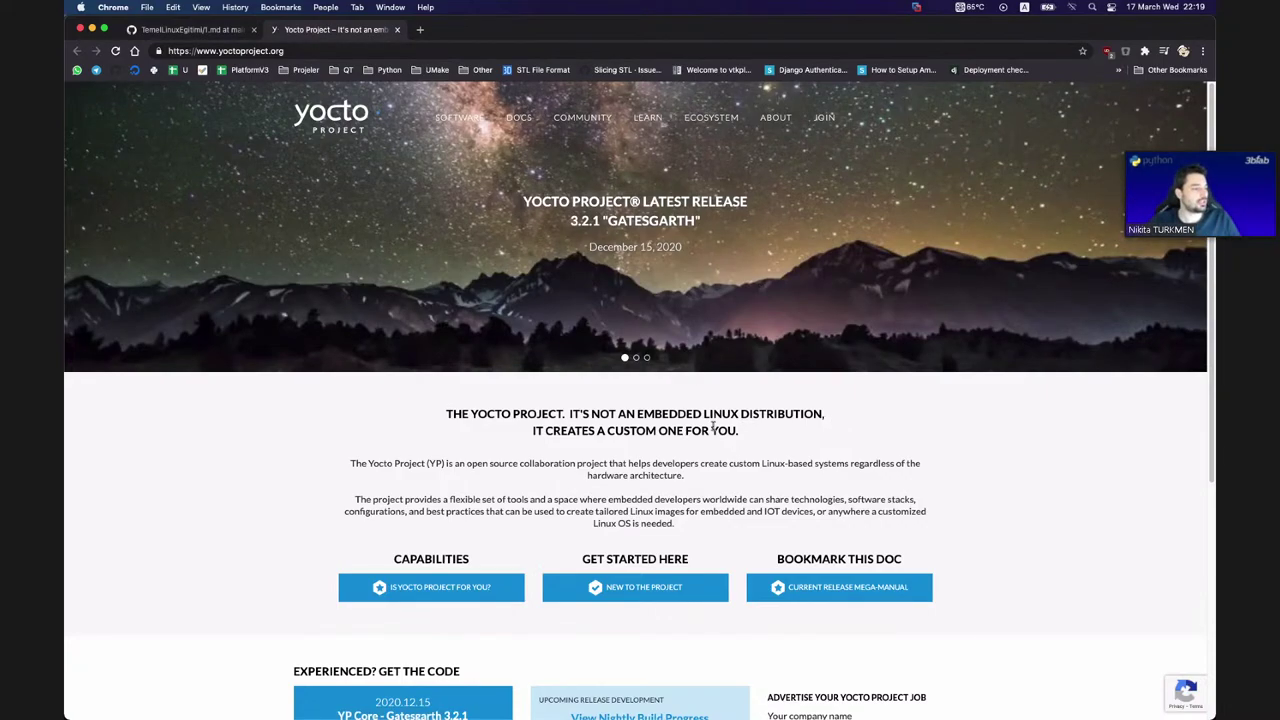
# - Highlight the Yocto Project tagline and scroll down through the homepage
pyautogui.moveTo(752, 436); pyautogui.dragTo(442, 416)
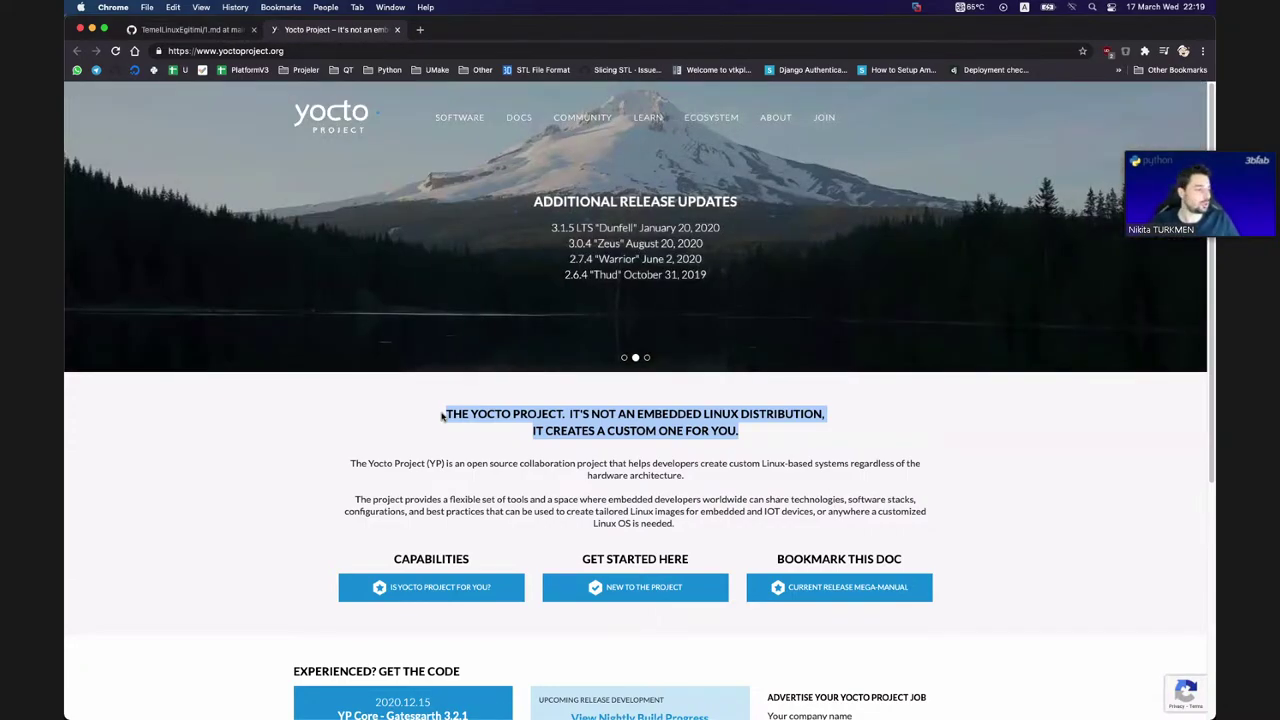
pyautogui.scroll(-1, 240, 364)
pyautogui.scroll(1, 240, 364)
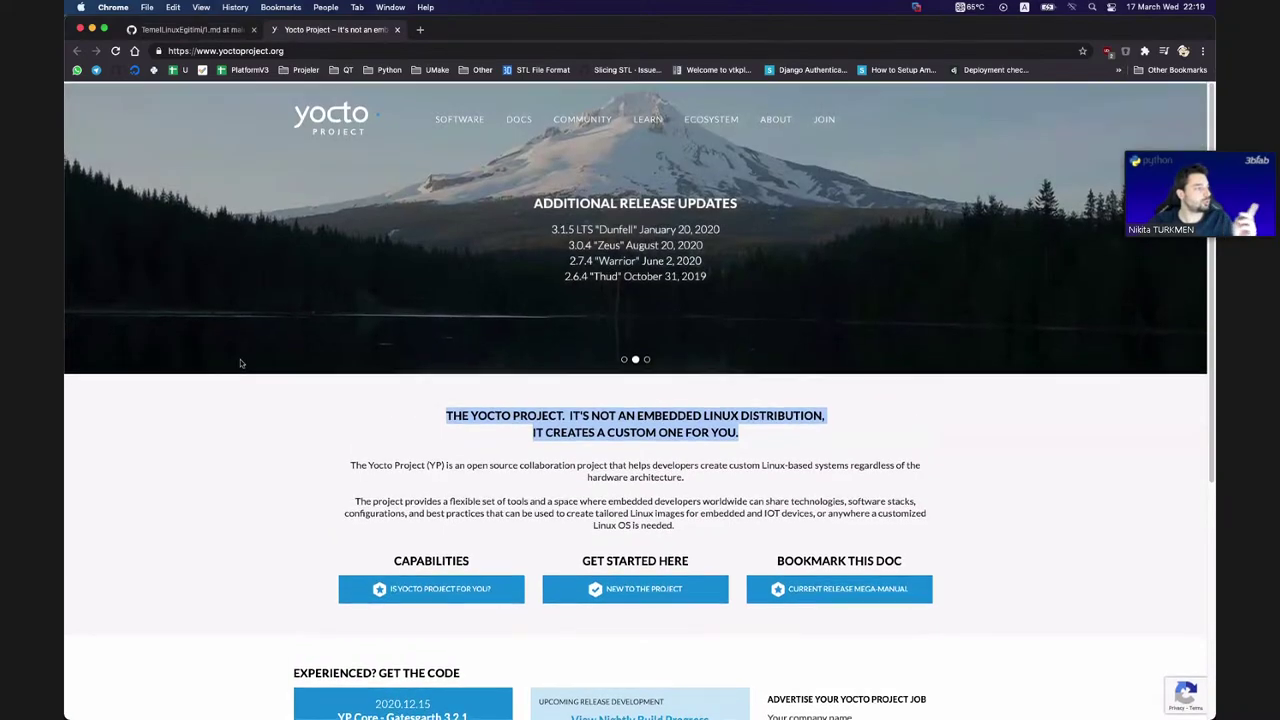
pyautogui.scroll(-2, 240, 364)
pyautogui.scroll(-1, 240, 364)
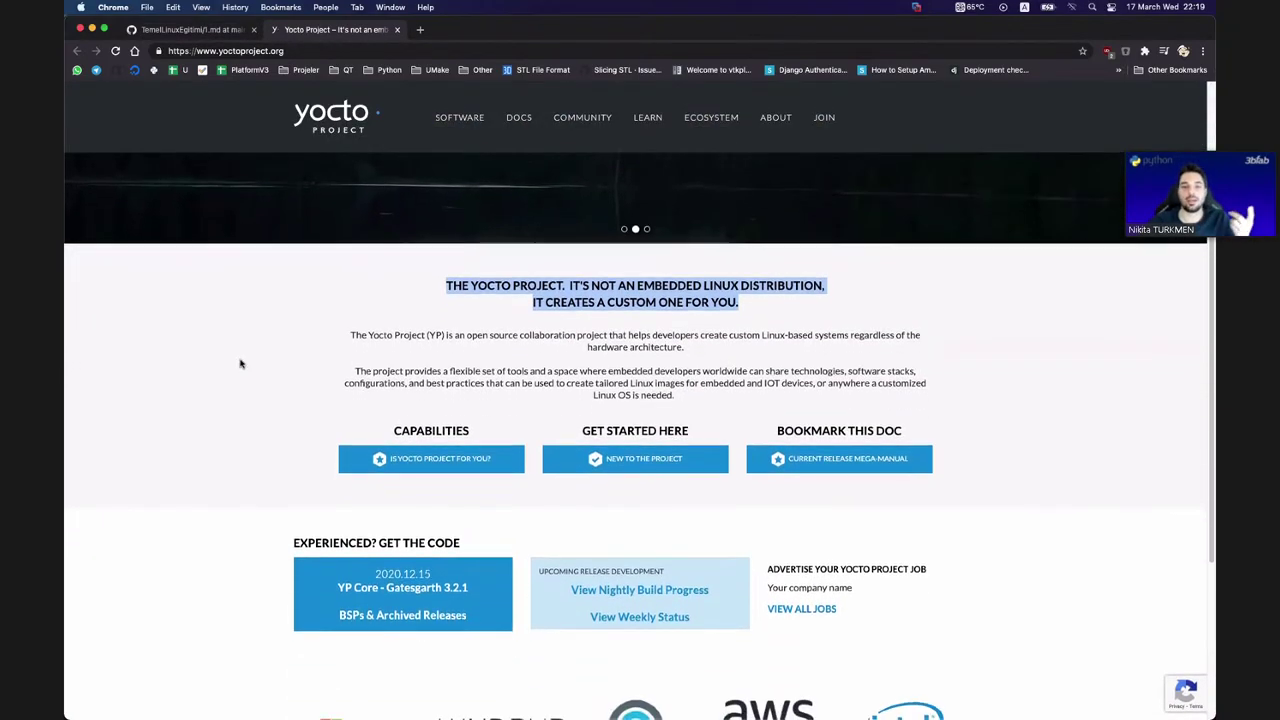
pyautogui.scroll(-1, 240, 364)
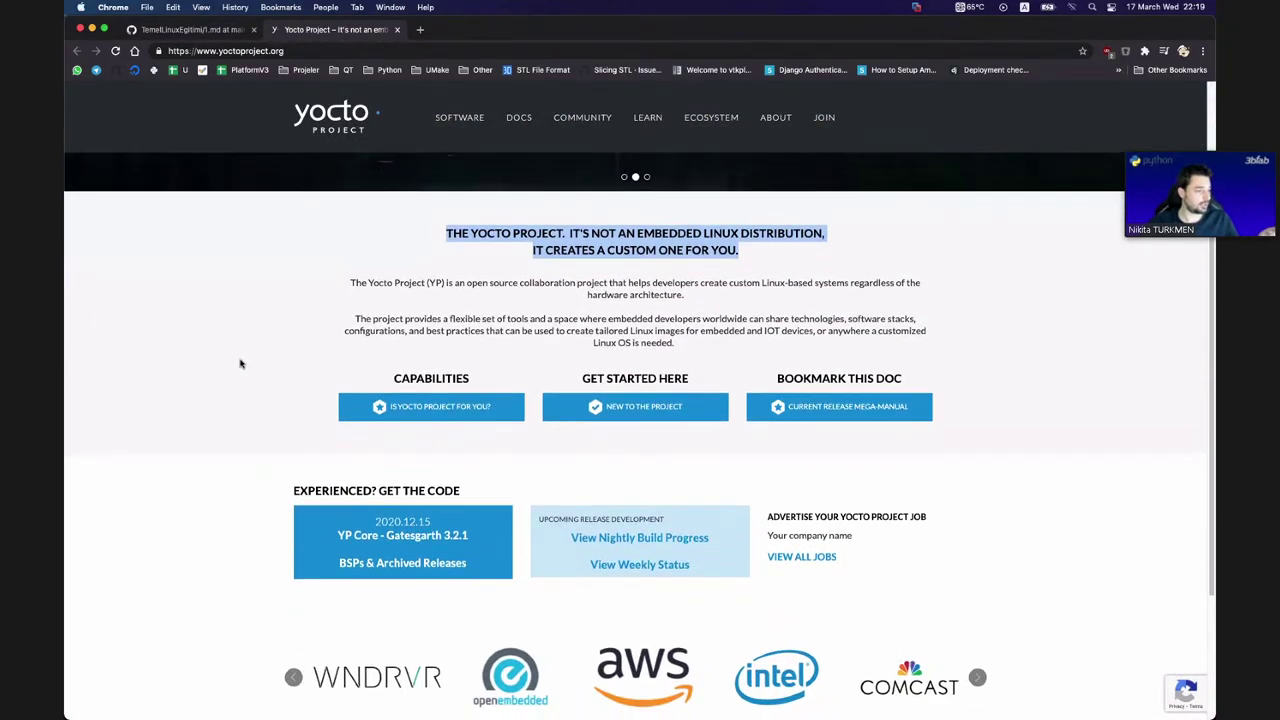
pyautogui.scroll(-3, 240, 364)
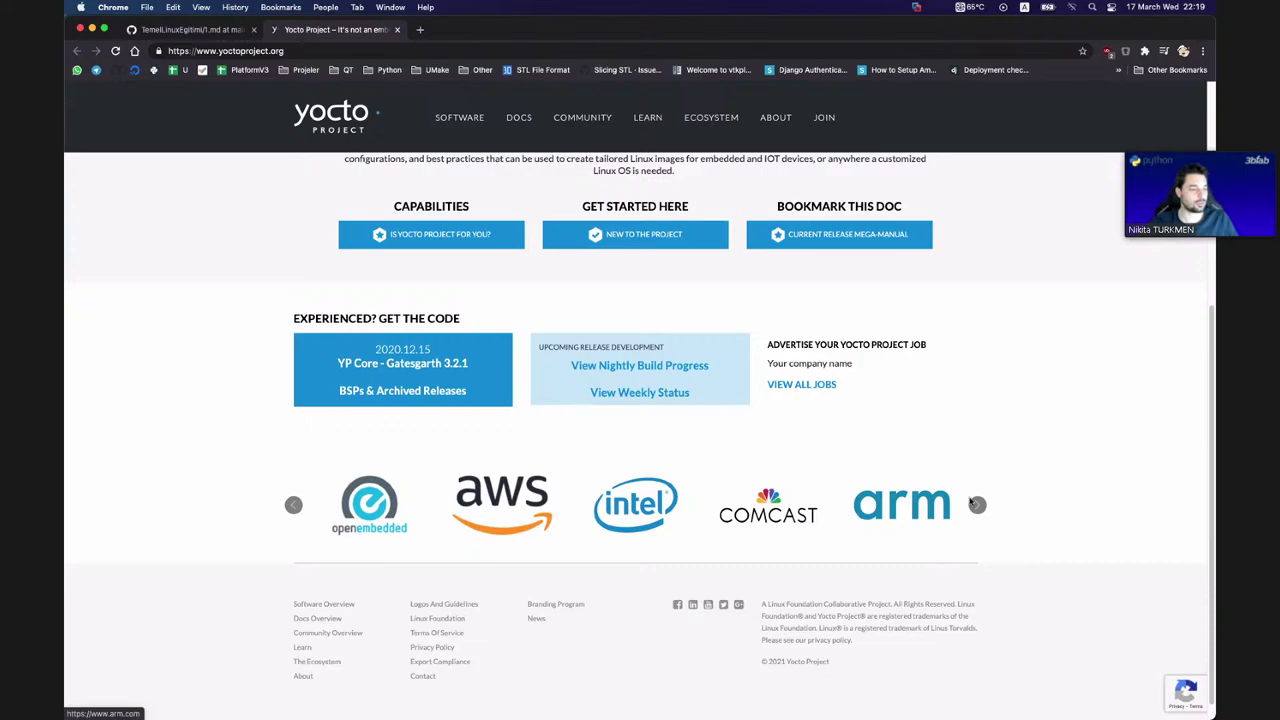
# - Cycle through the sponsor logo carousel, then switch back to the Ubuntu installer VM
pyautogui.click(976, 505)
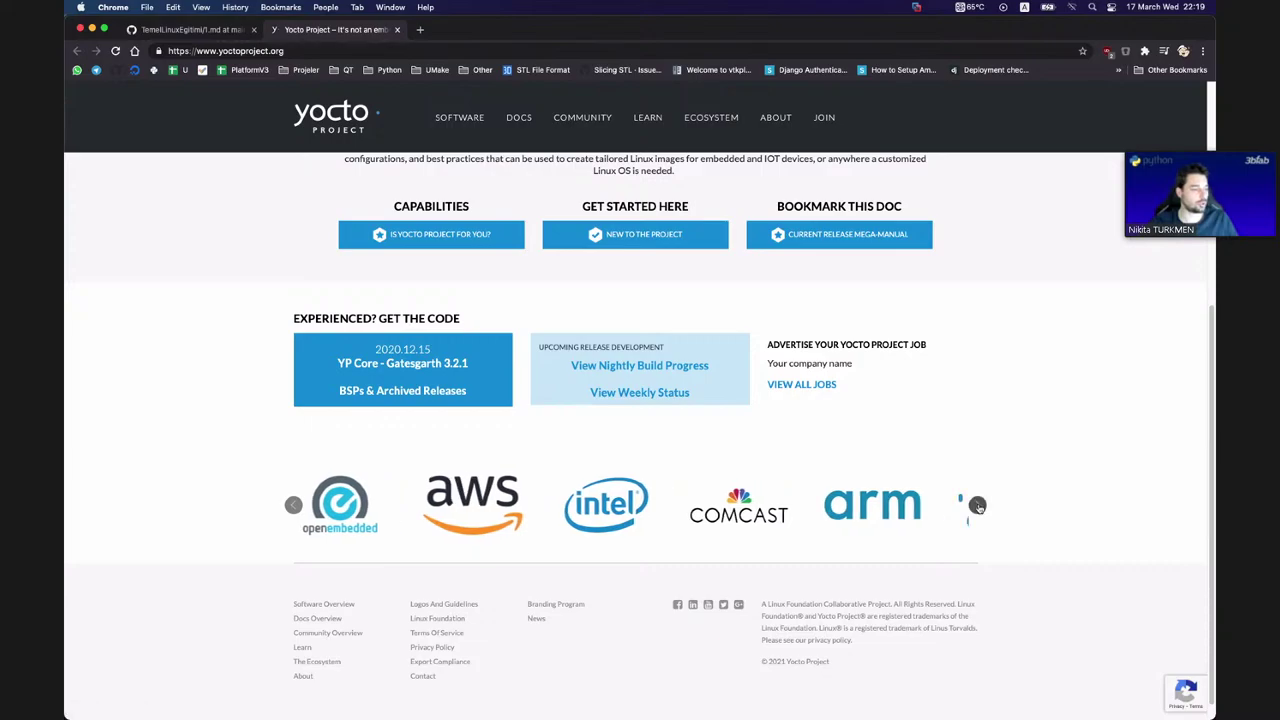
pyautogui.click(977, 506)
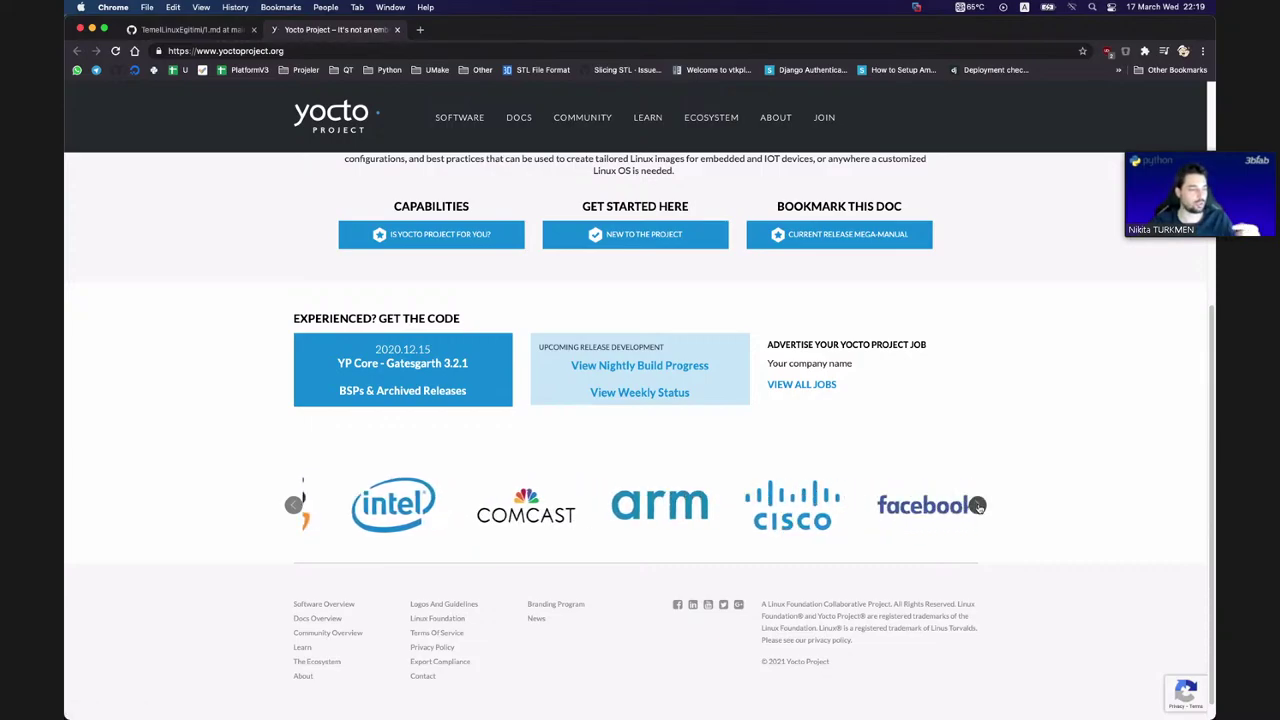
pyautogui.click(977, 506)
pyautogui.click(977, 506)
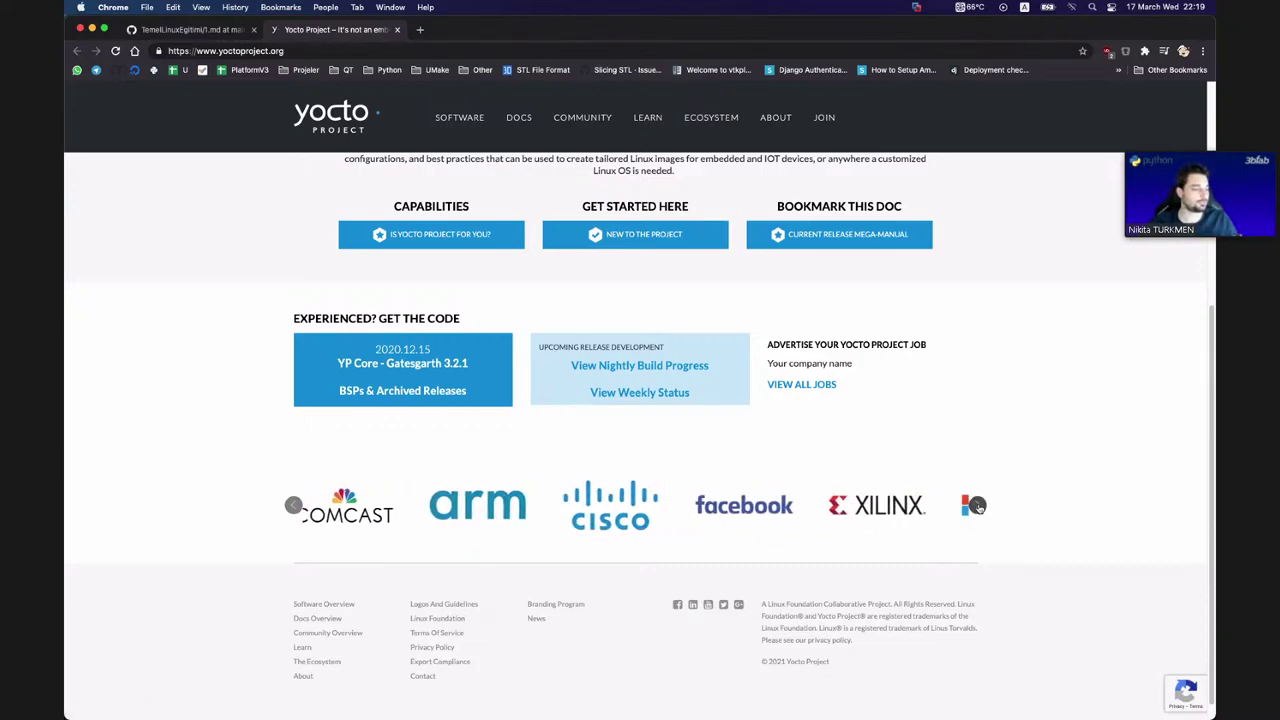
pyautogui.click(977, 506)
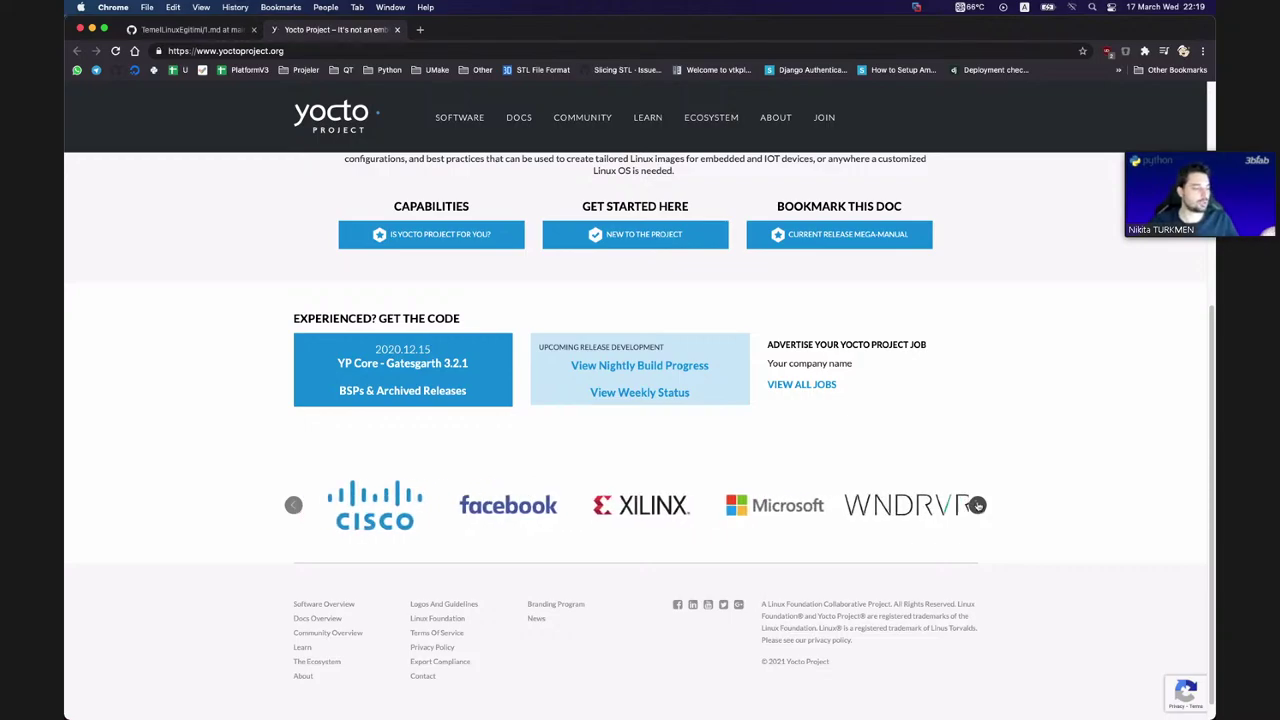
pyautogui.click(977, 506)
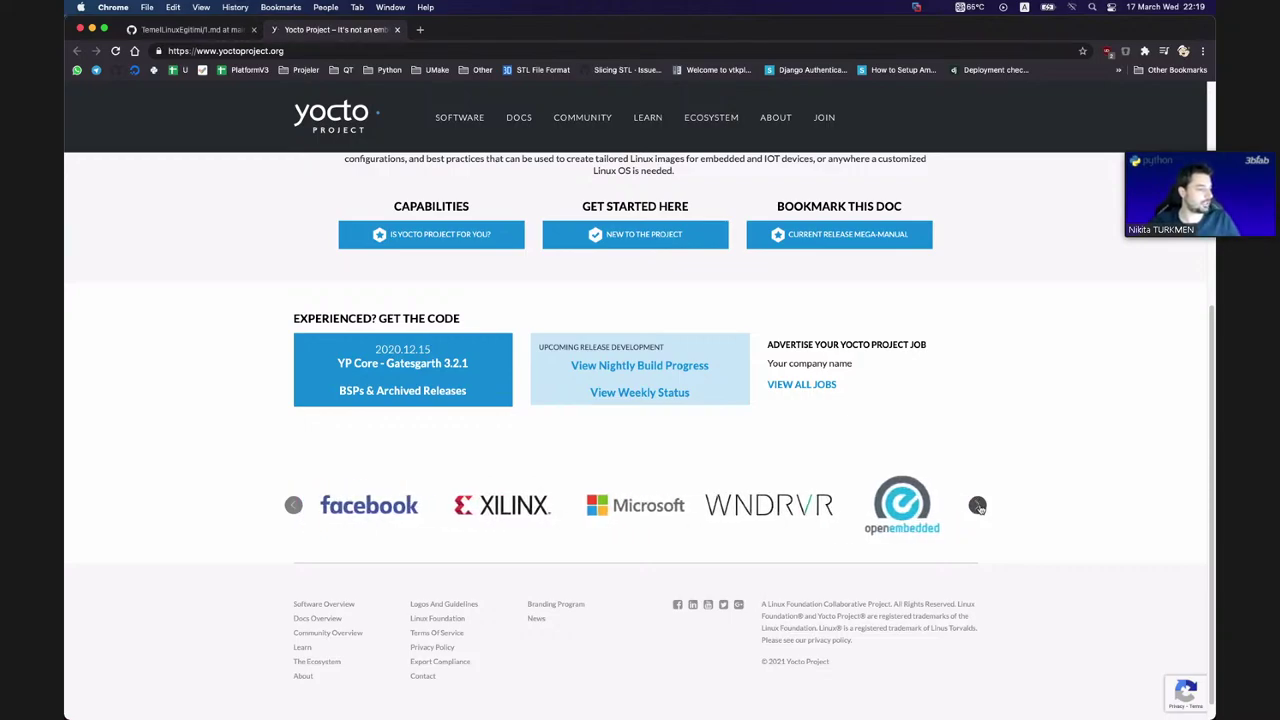
pyautogui.scroll(5, 898, 423)
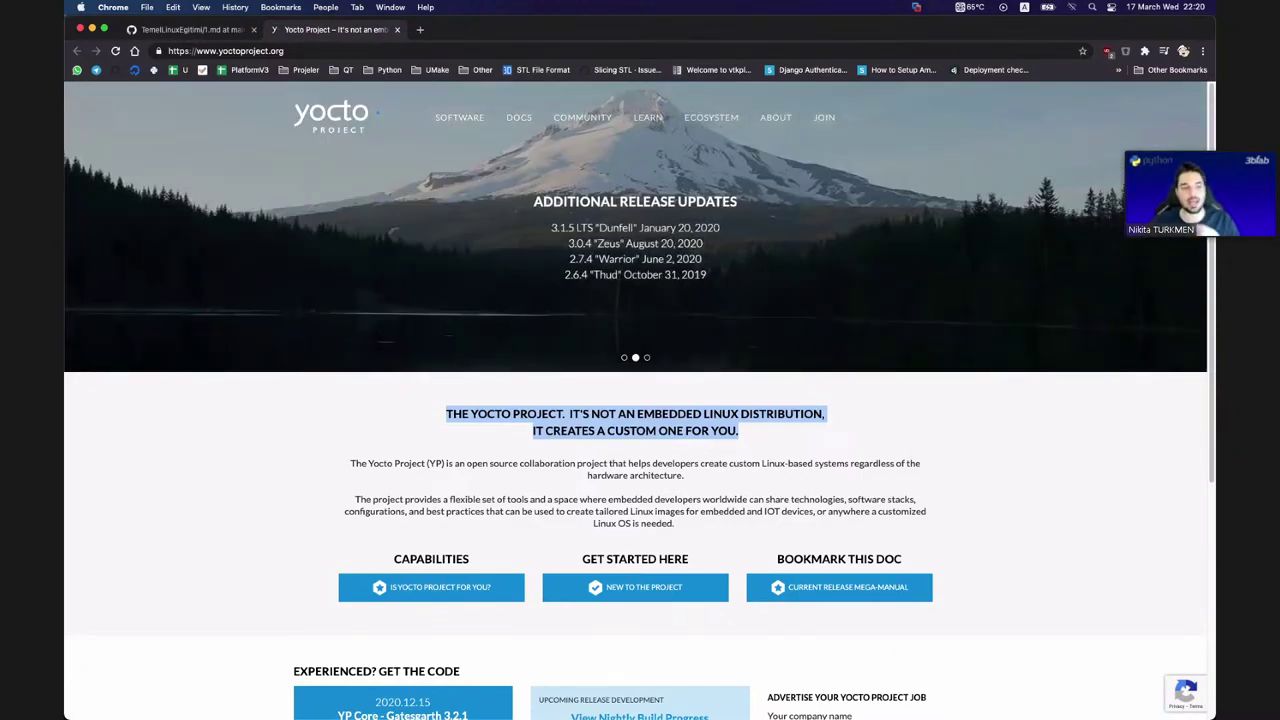
pyautogui.press('super+Tab')
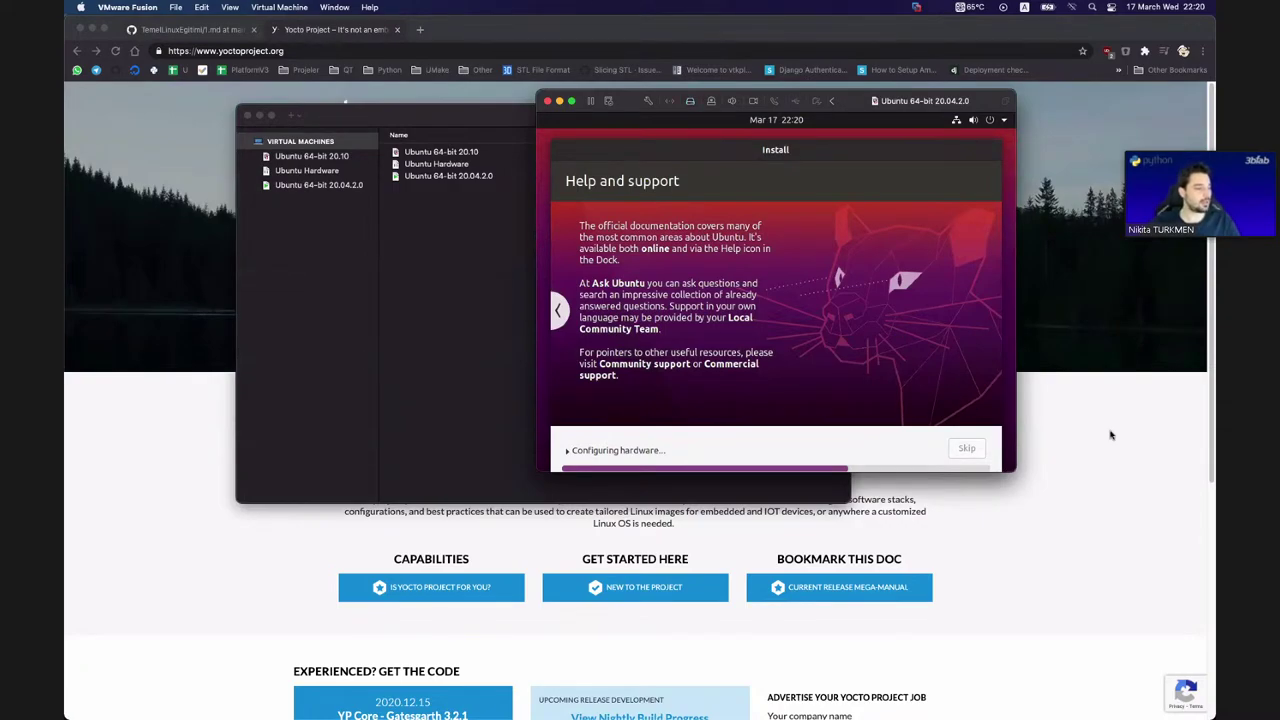
# - Enlarge the Ubuntu 20.04 installer window, then return to the Yocto Project page
pyautogui.moveTo(1016, 472); pyautogui.dragTo(1070, 528)
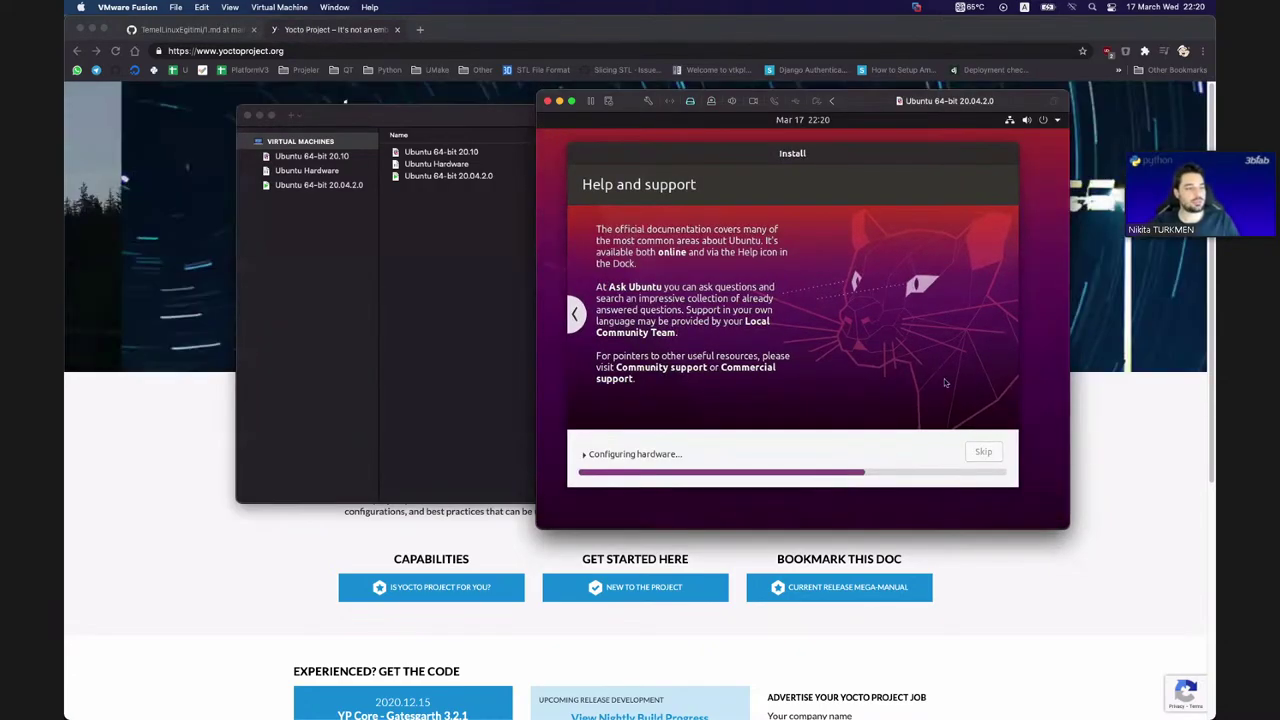
pyautogui.press('super+Tab')
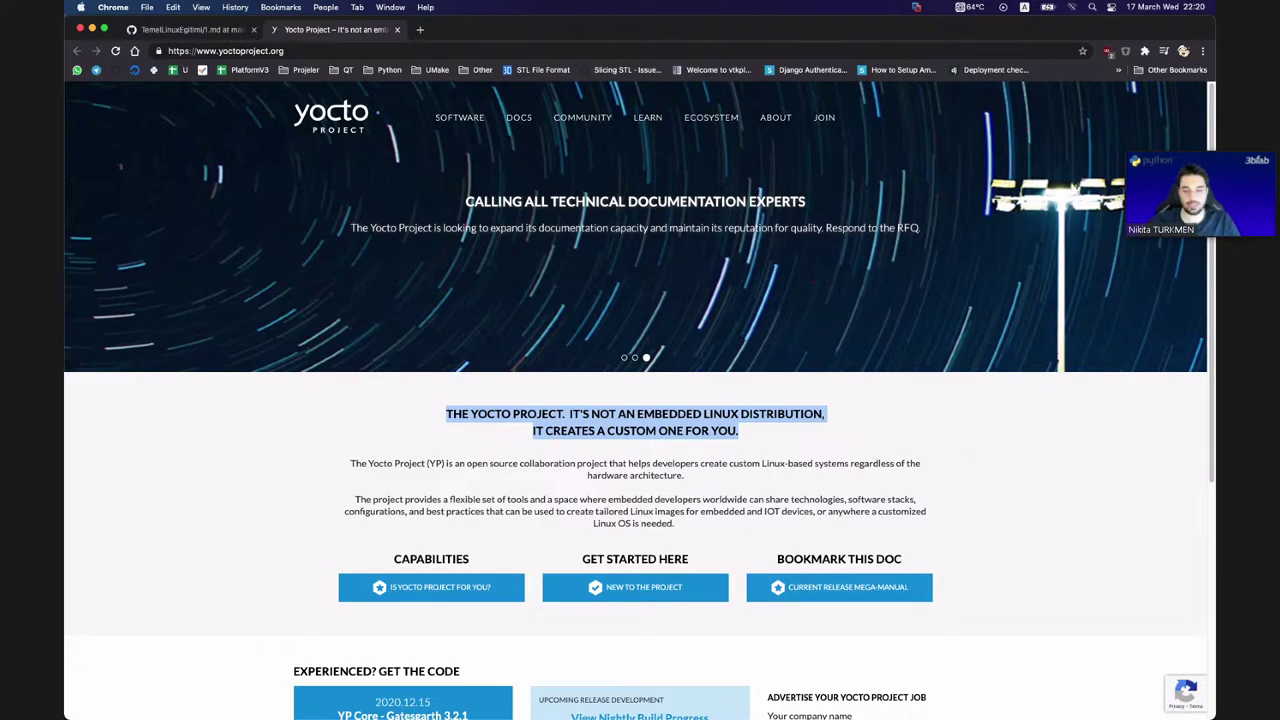
# - Switch from Chrome back to the VMware Fusion Ubuntu installer with Cmd+Tab
pyautogui.press('super+Tab')
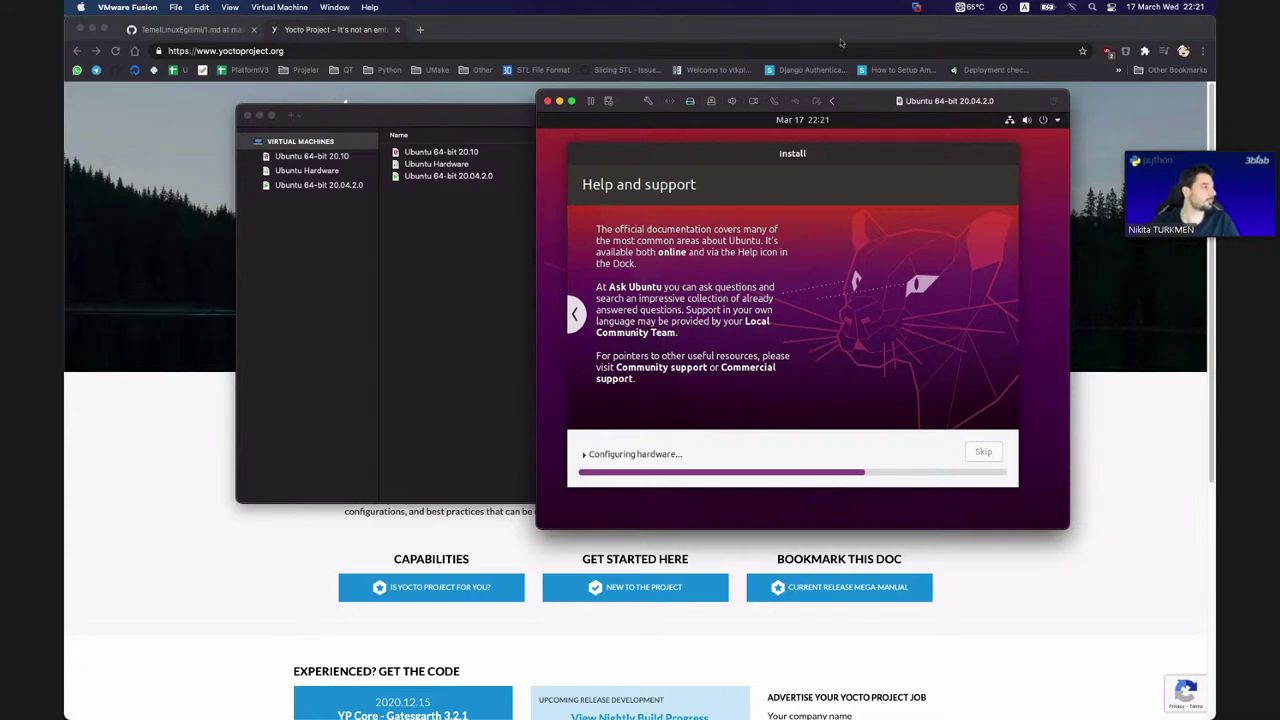
# - Launch the Ubuntu 64-bit 20.10 VM from the Virtual Machine Library
pyautogui.click(330, 161)
pyautogui.click(329, 157)
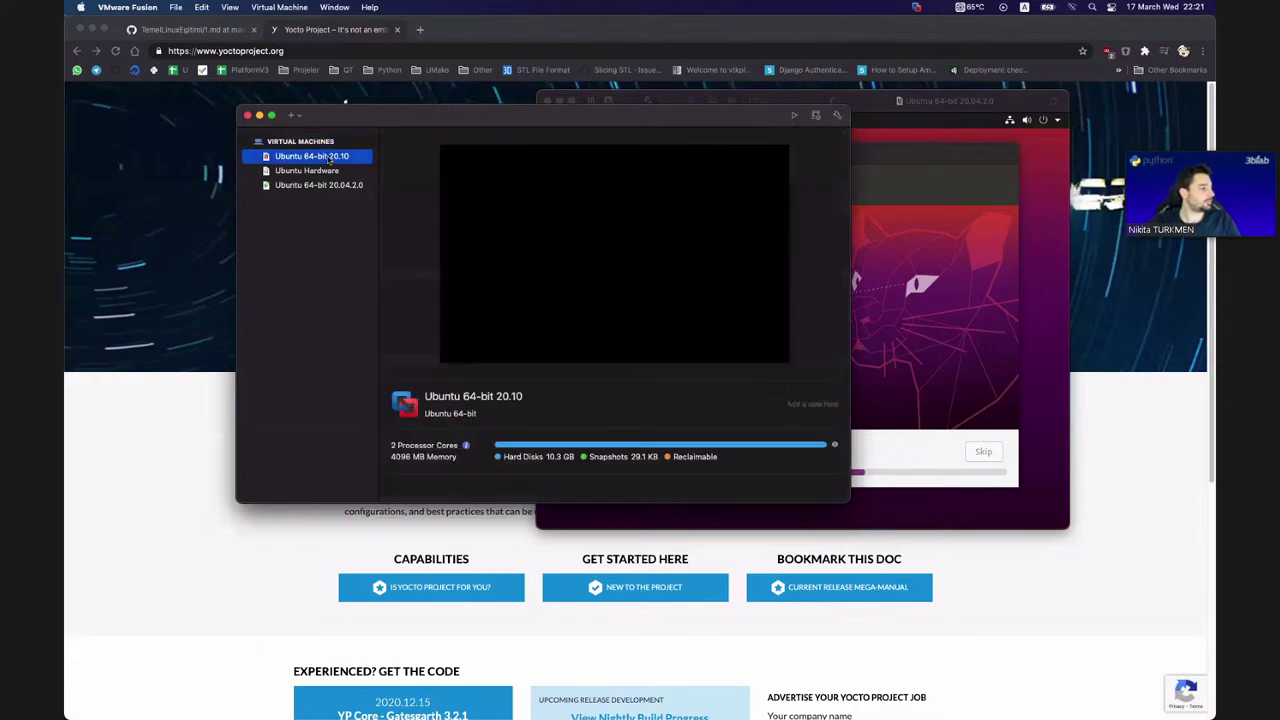
pyautogui.doubleClick(329, 157)
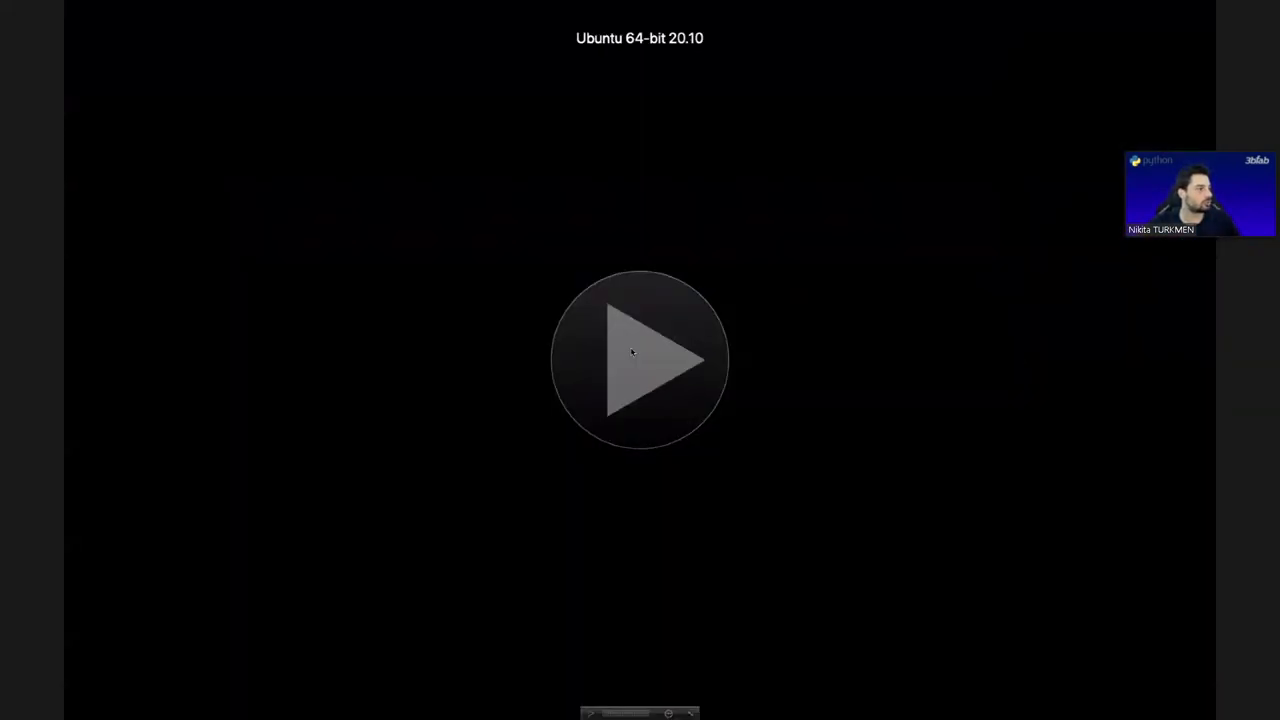
# - Switch the 20.10 VM to Single Window view, close the library, and reposition the window
pyautogui.click(279, 7)
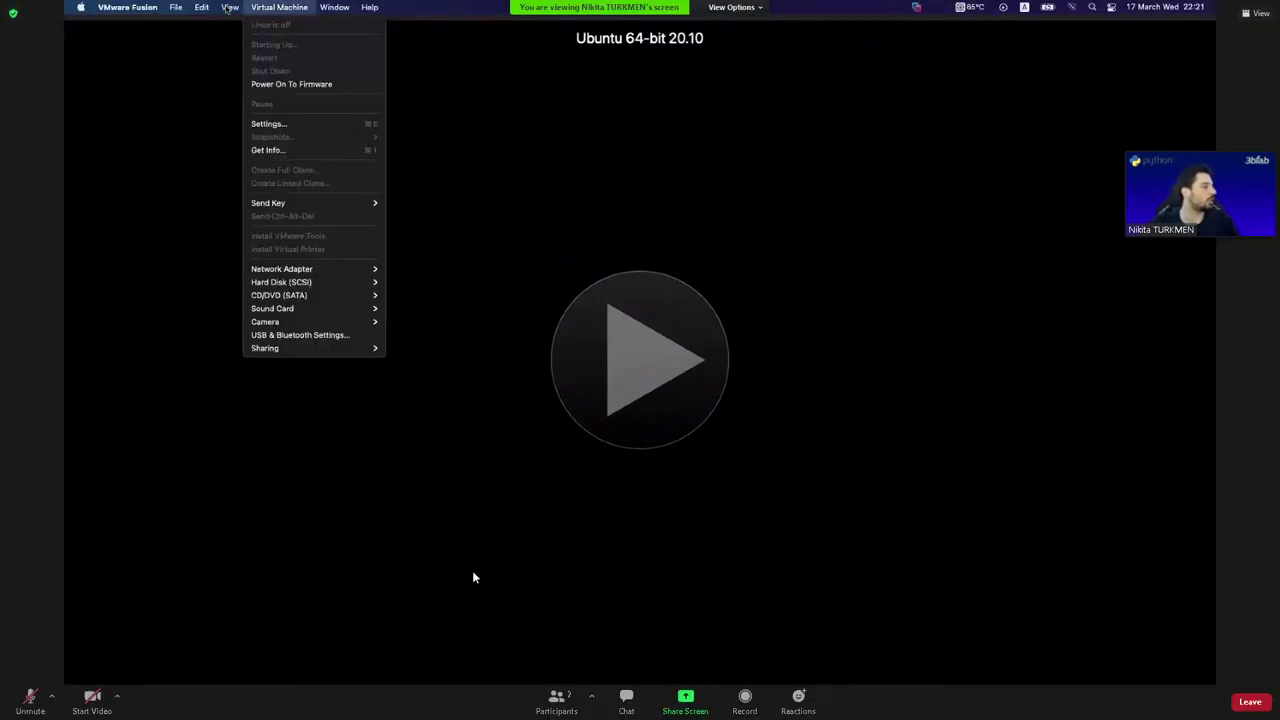
pyautogui.click(229, 8)
pyautogui.click(229, 8)
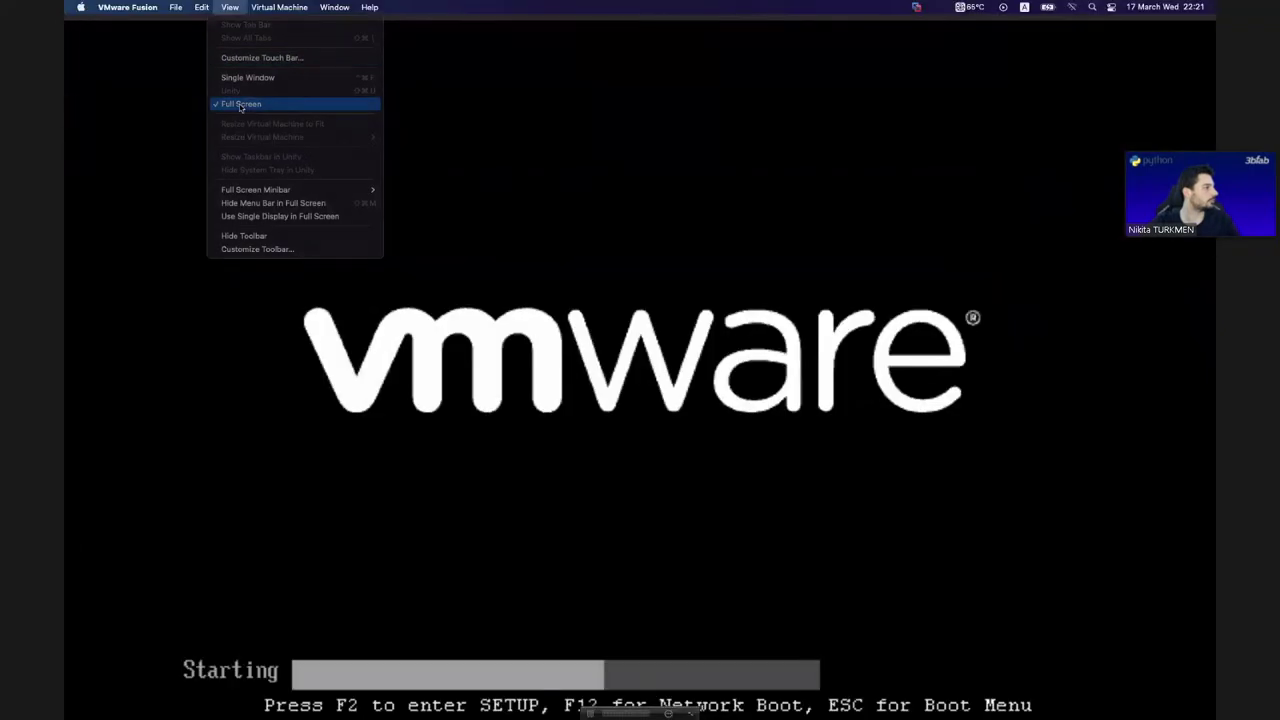
pyautogui.click(238, 104)
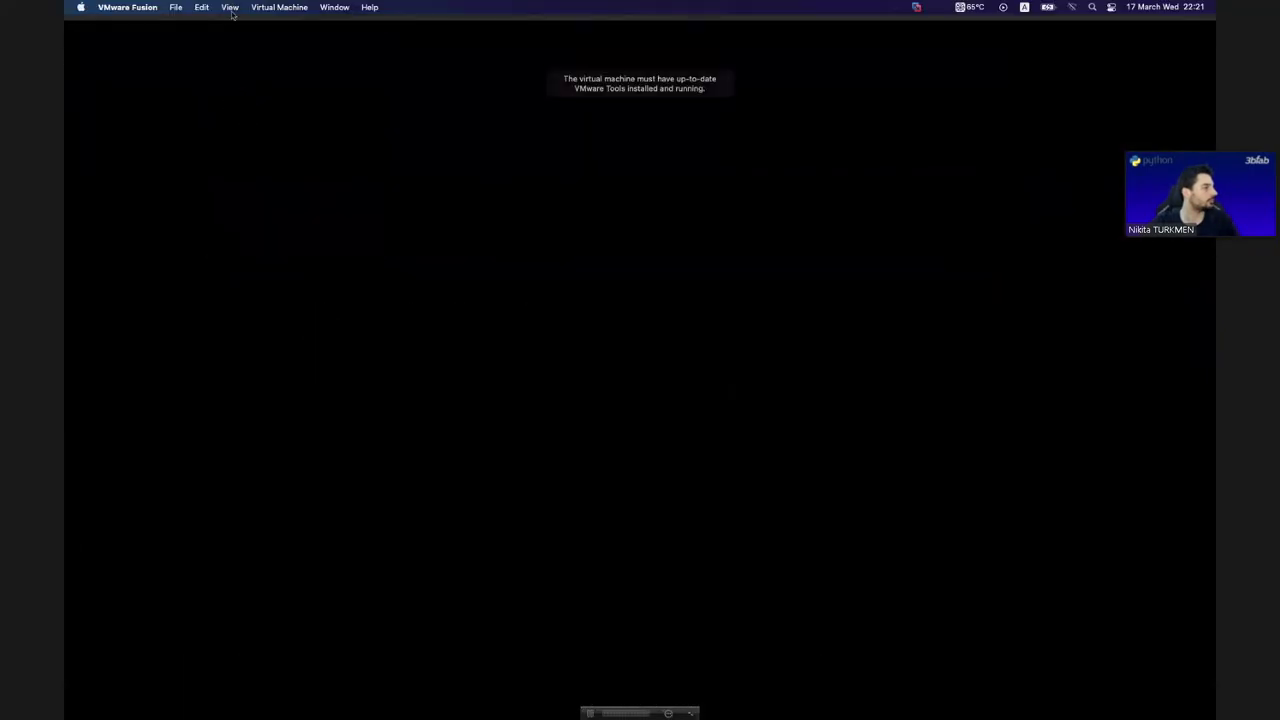
pyautogui.click(231, 10)
pyautogui.click(250, 77)
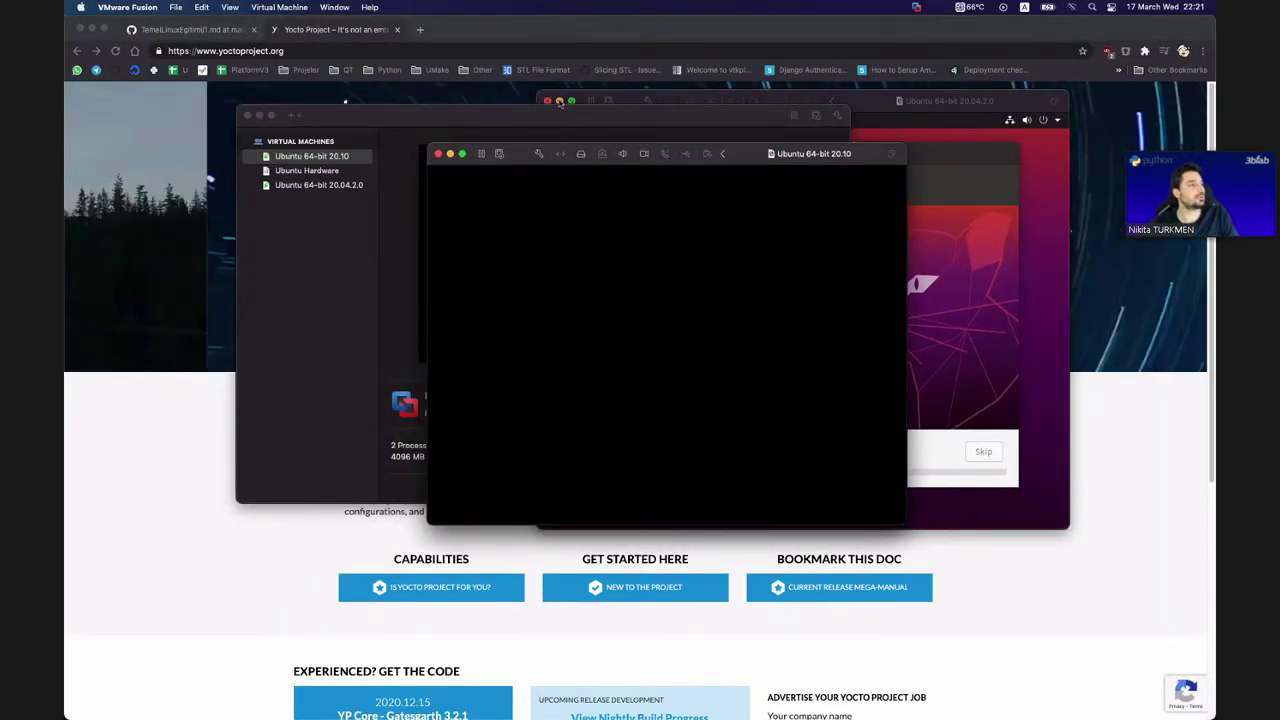
pyautogui.click(259, 116)
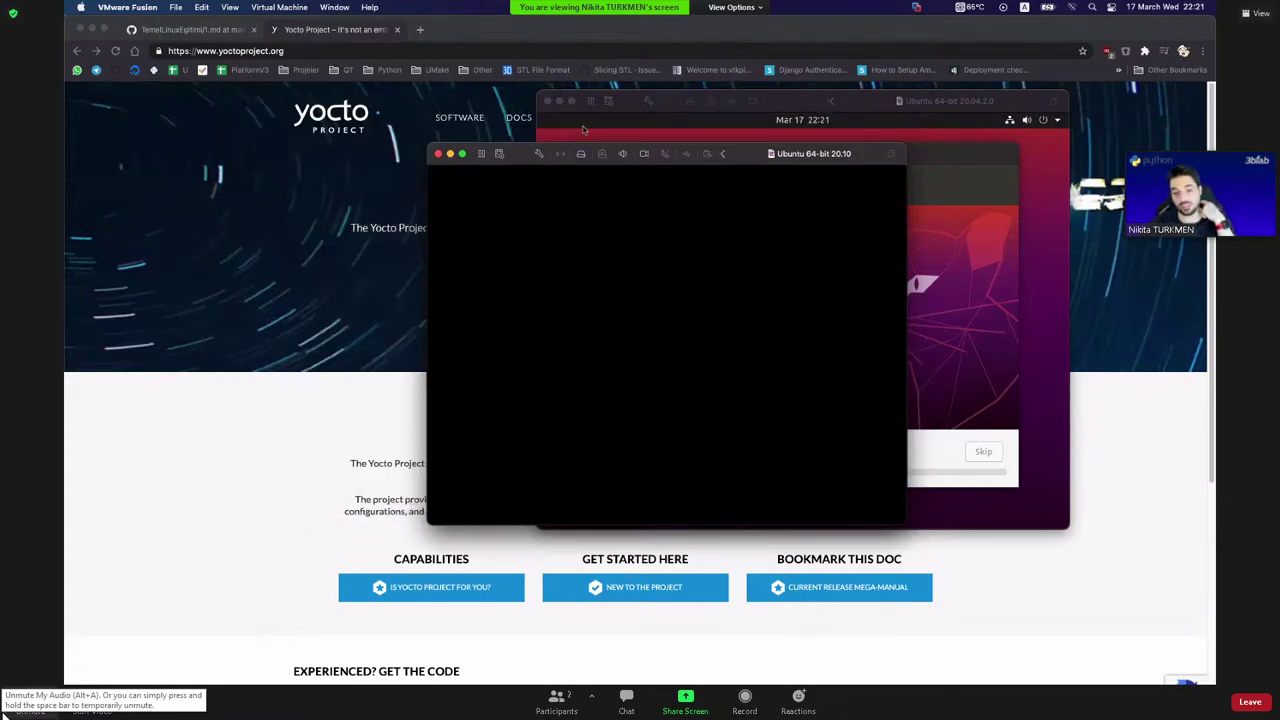
pyautogui.moveTo(755, 156); pyautogui.dragTo(584, 129)
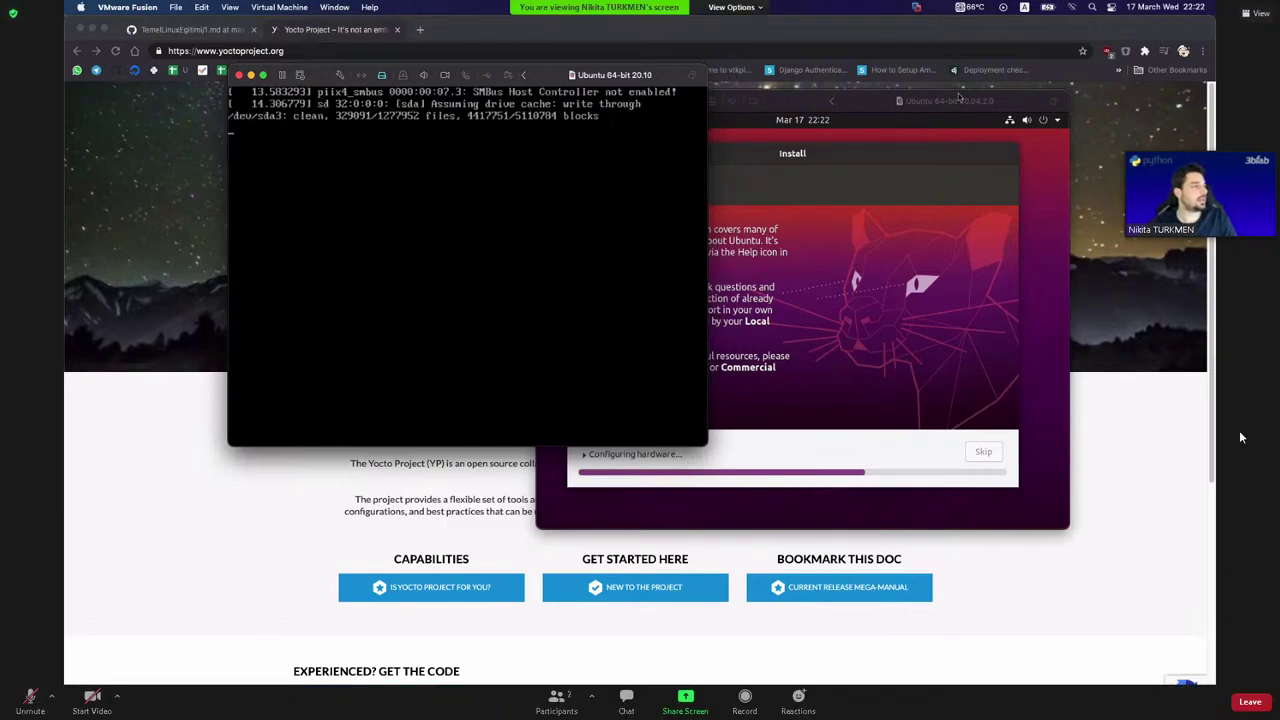
pyautogui.moveTo(980, 131); pyautogui.dragTo(995, 131)
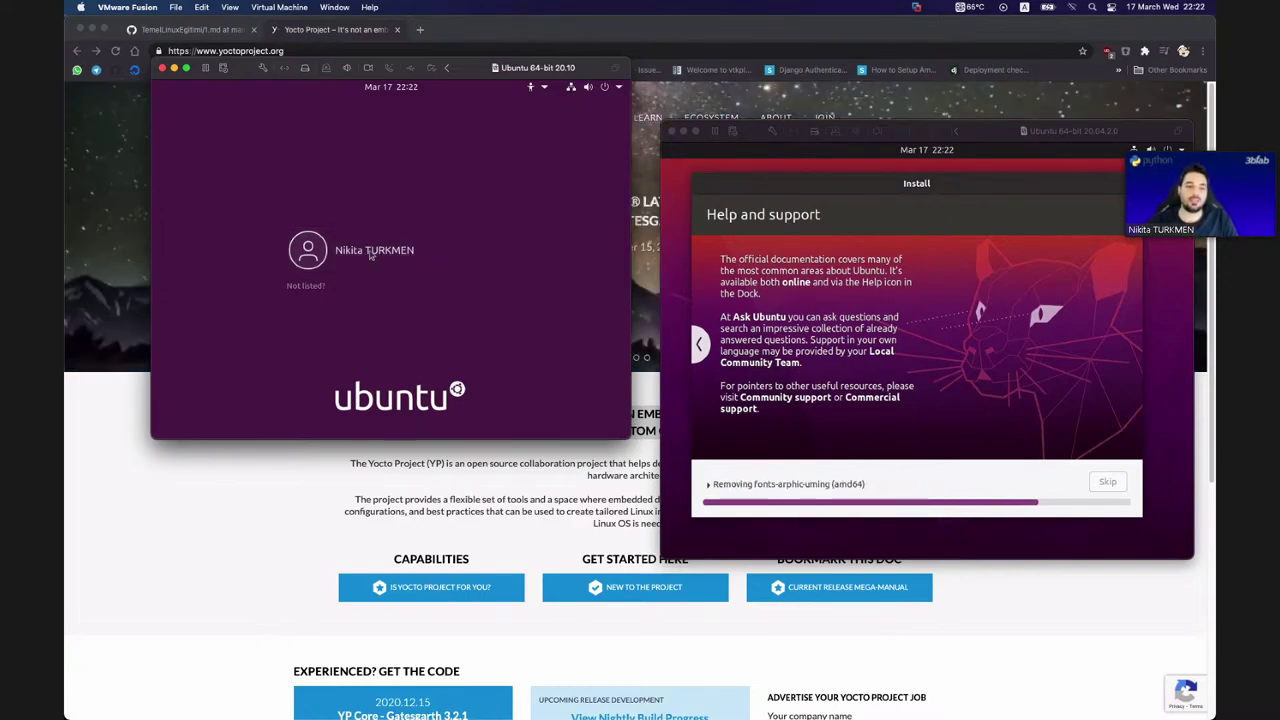
pyautogui.click(376, 256)
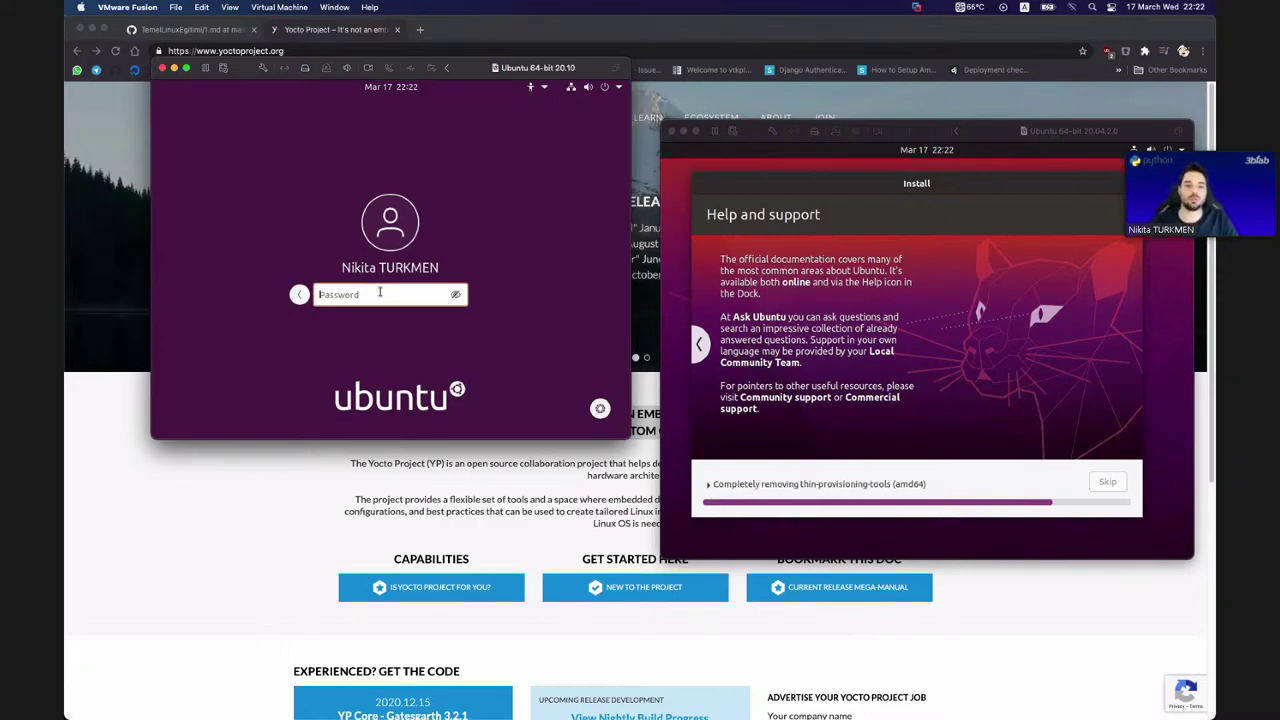
pyautogui.write('••••••••')
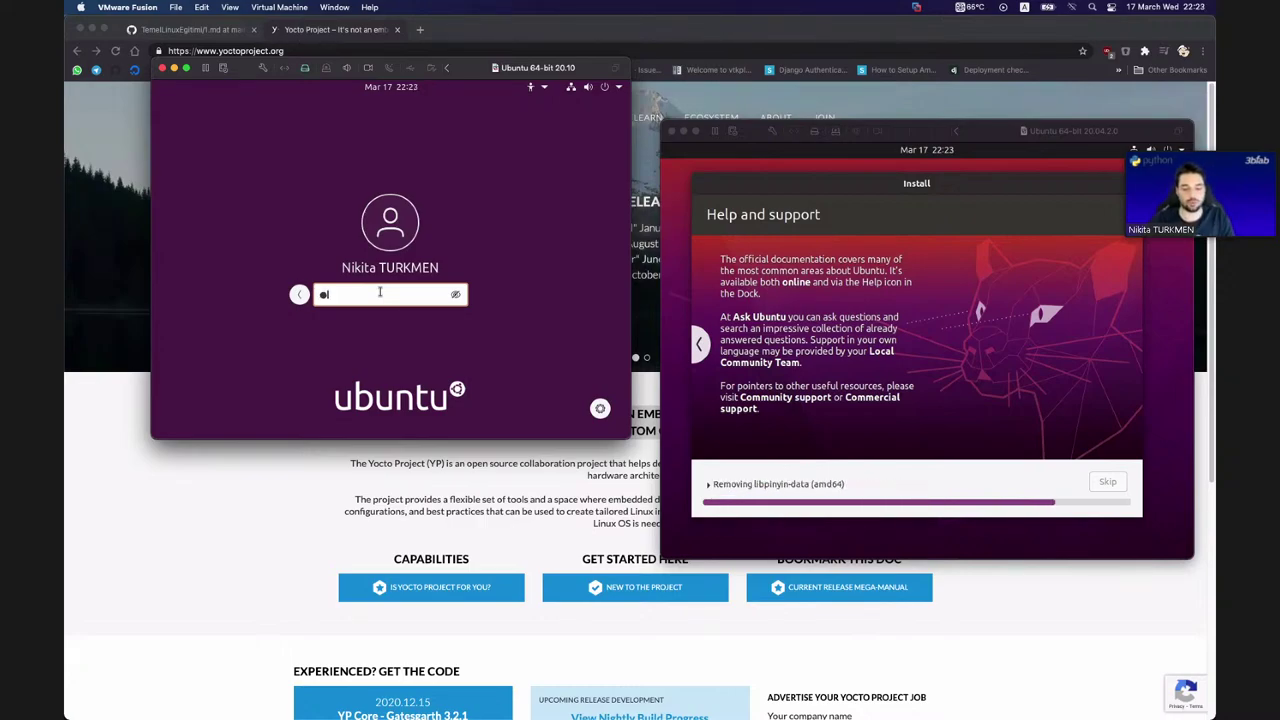
pyautogui.press('Return')
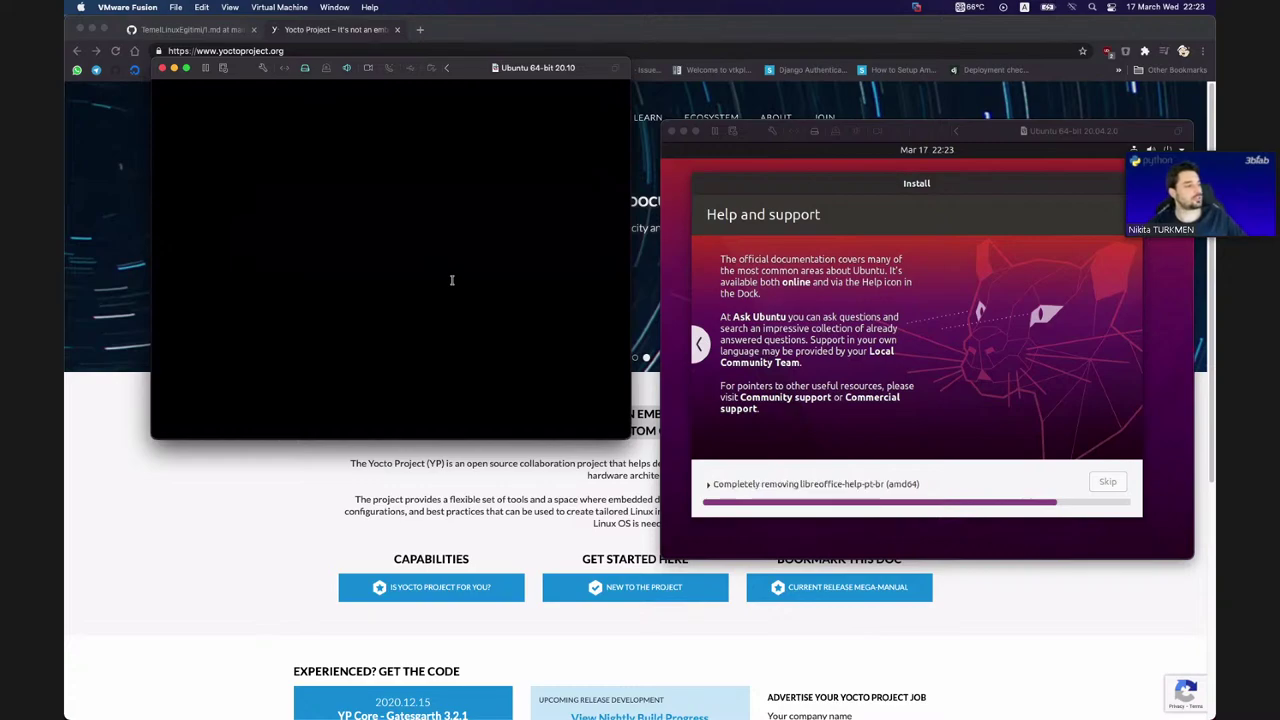
# - Close the Yocto Project tab, leaving the GitHub course notes, and return to VMware Fusion
pyautogui.click(397, 30)
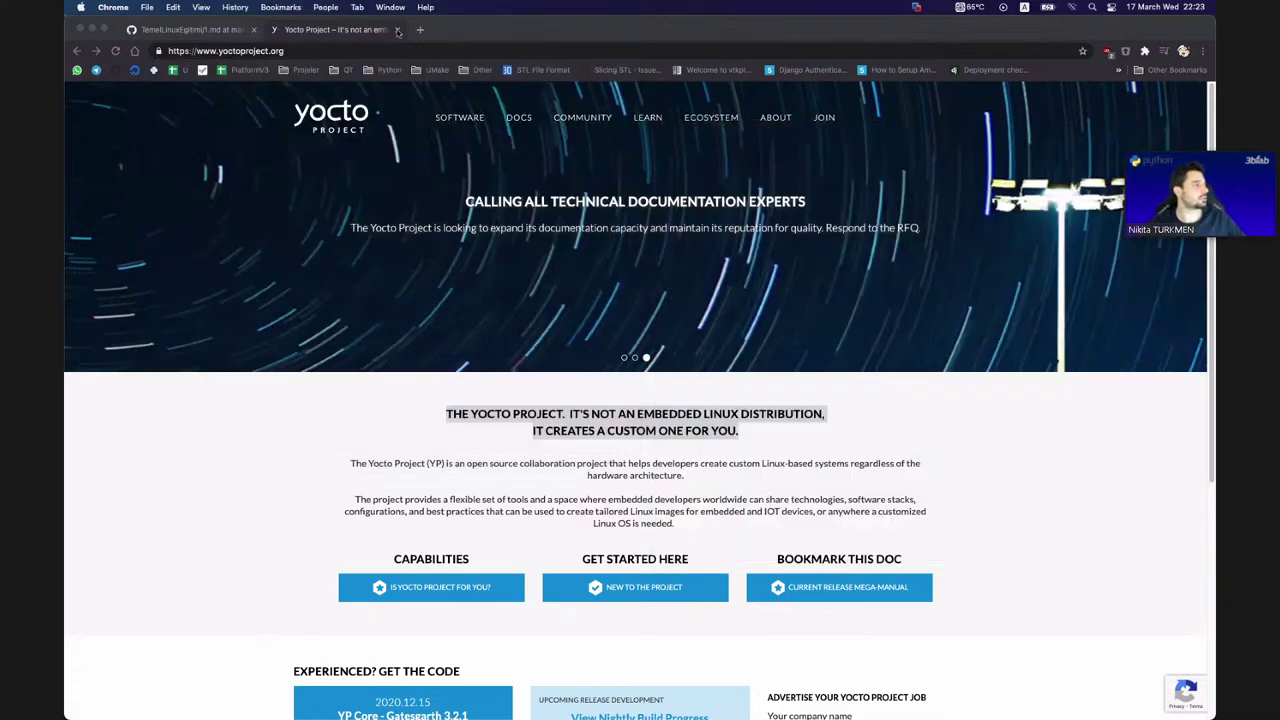
pyautogui.click(397, 30)
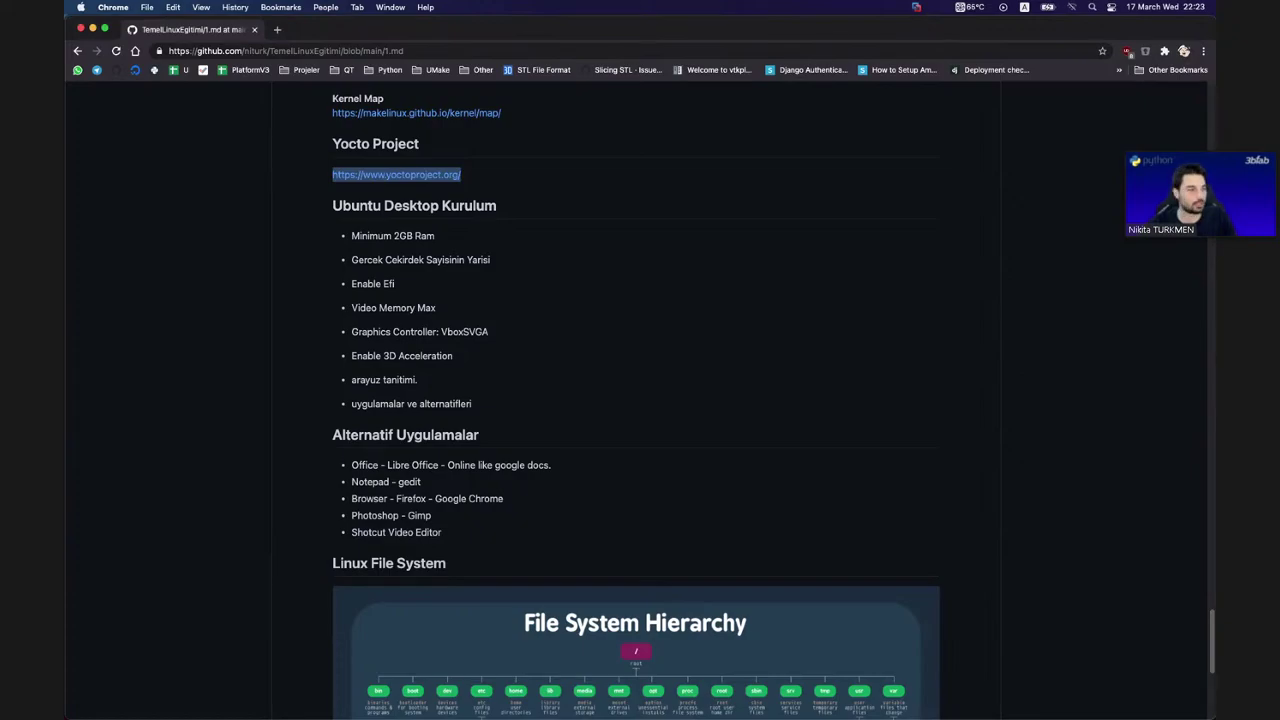
pyautogui.press('super+Tab')
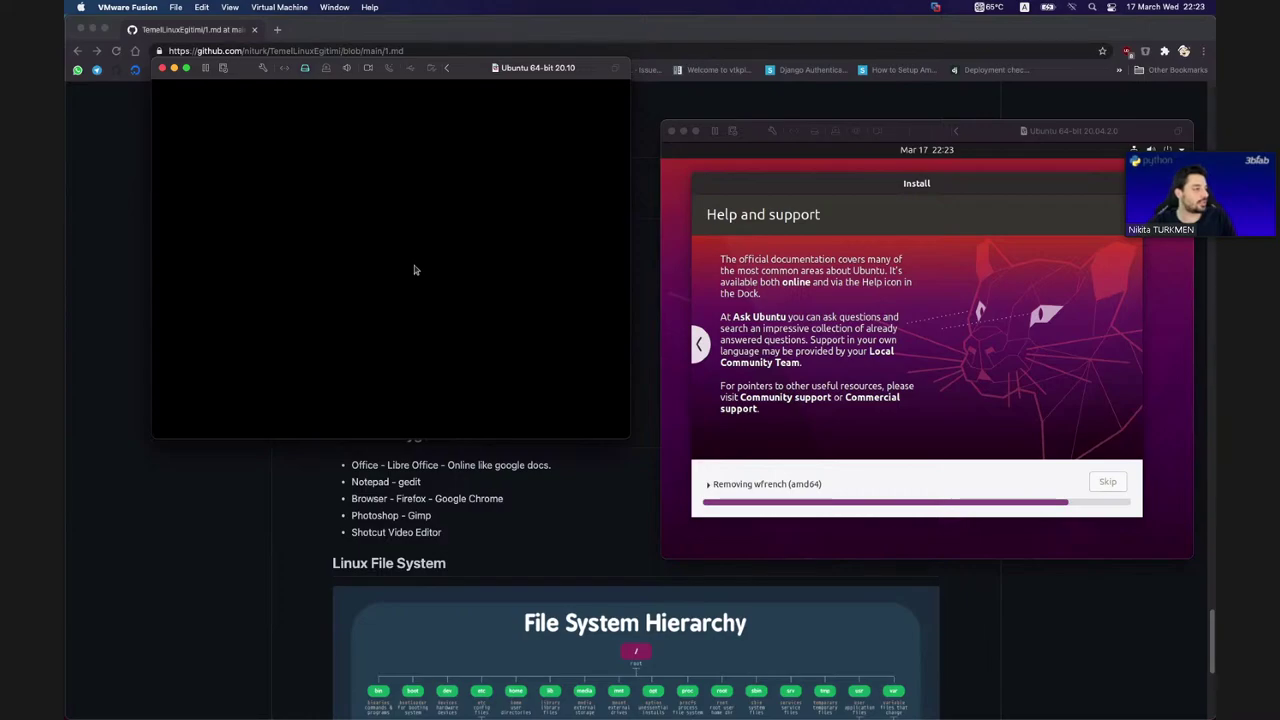
# - Reposition the Ubuntu 20.10 VM window, make it full screen, and return to the host Space
pyautogui.moveTo(472, 72); pyautogui.dragTo(454, 125)
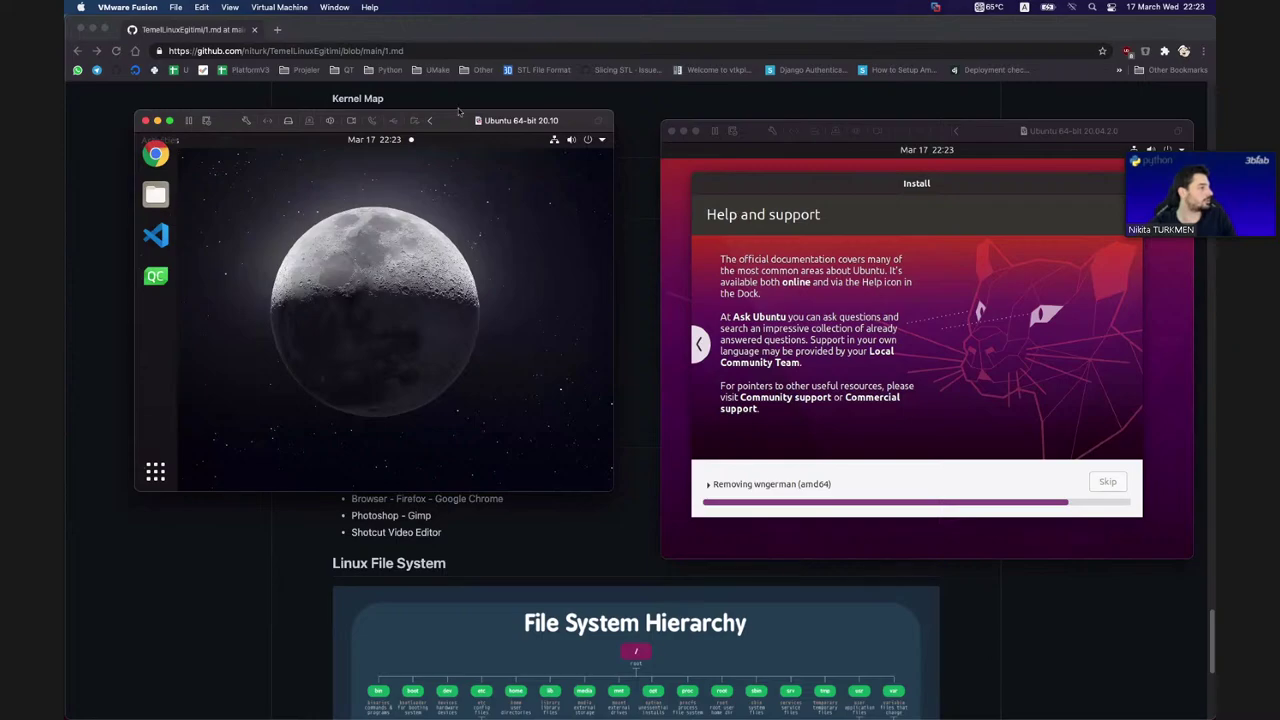
pyautogui.moveTo(455, 124); pyautogui.dragTo(455, 73)
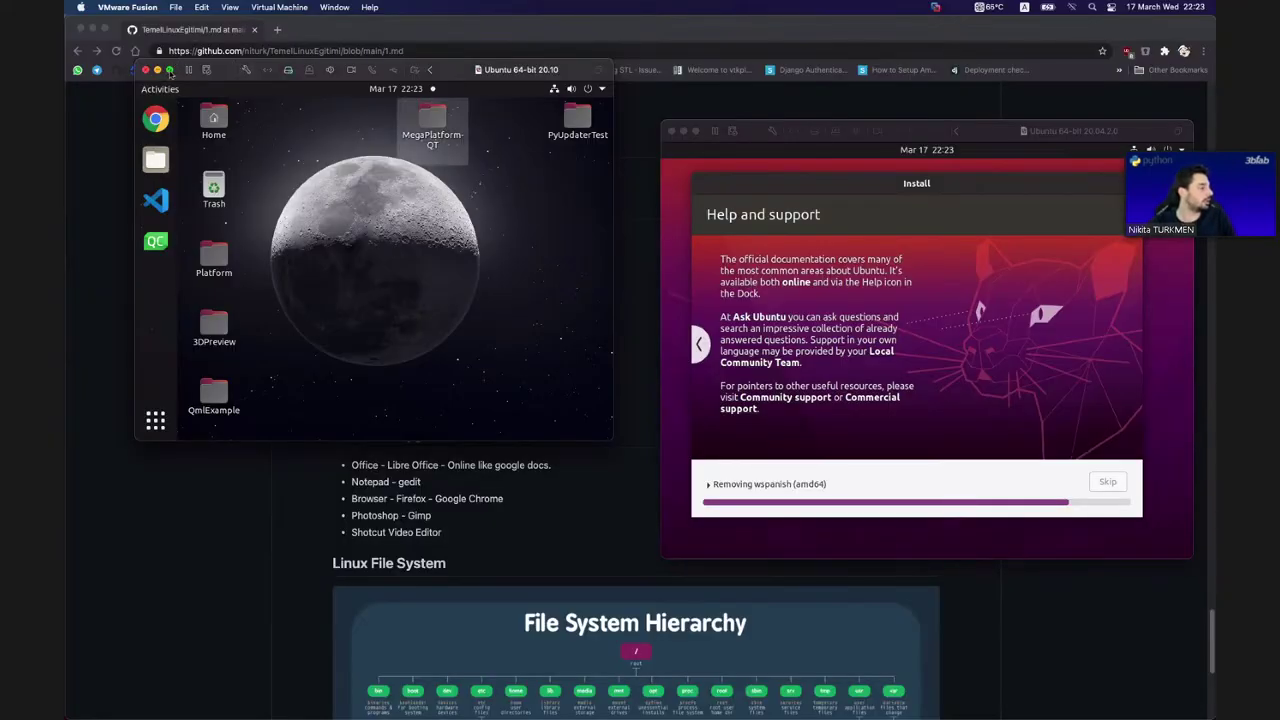
pyautogui.moveTo(170, 72)
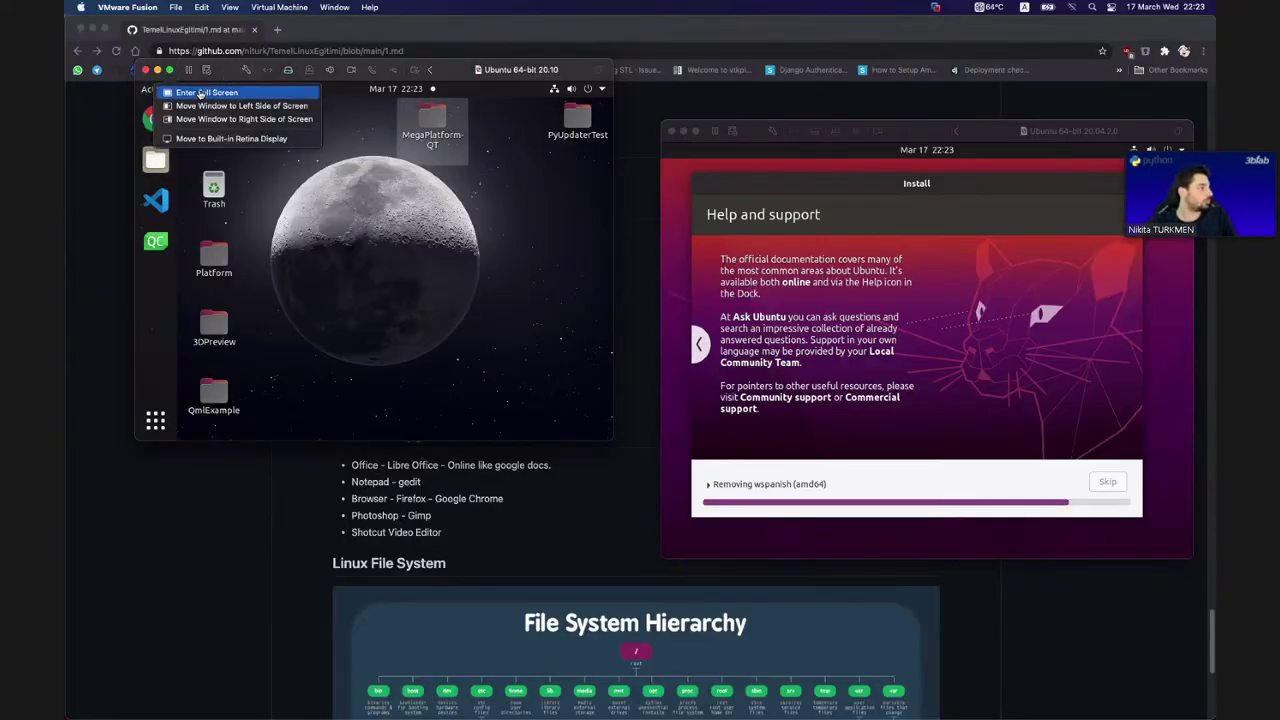
pyautogui.click(201, 94)
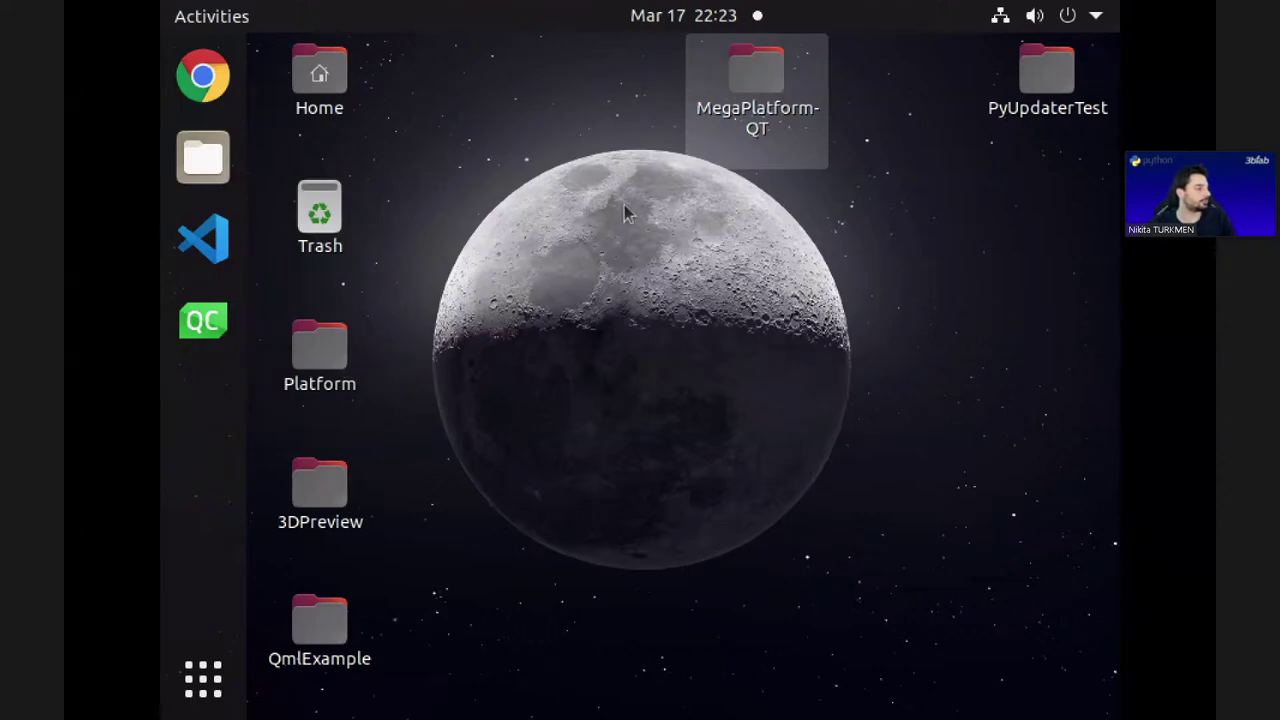
pyautogui.hotkey('ctrl', 'Left')
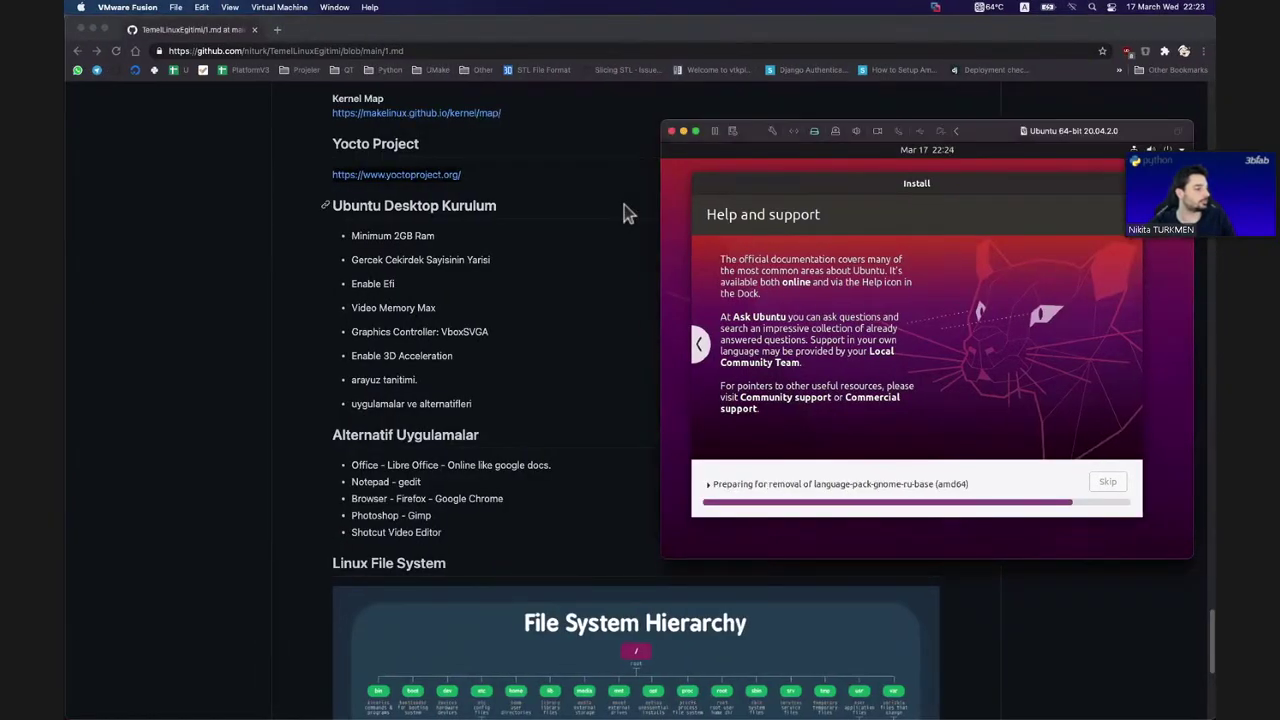
# - Exit full screen on the Ubuntu 20.10 VM and nudge its window slightly left
pyautogui.hotkey('ctrl', 'Right')
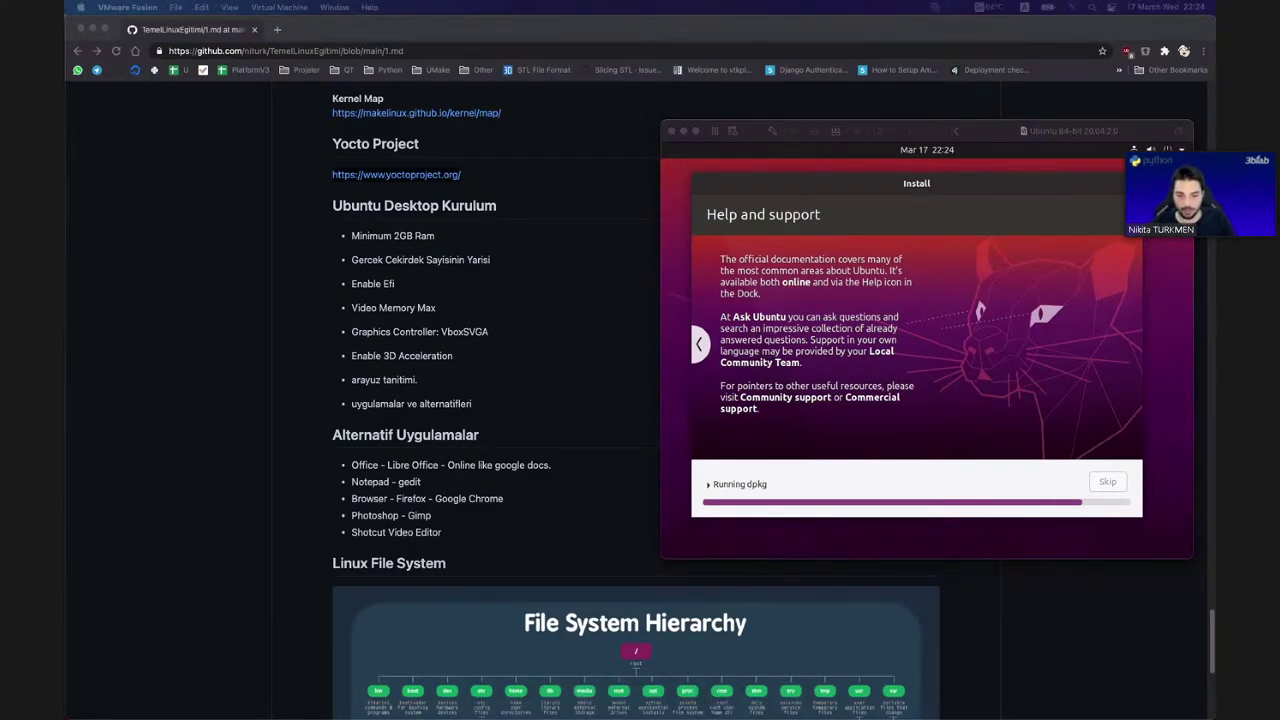
pyautogui.hotkey('ctrl', 'Right')
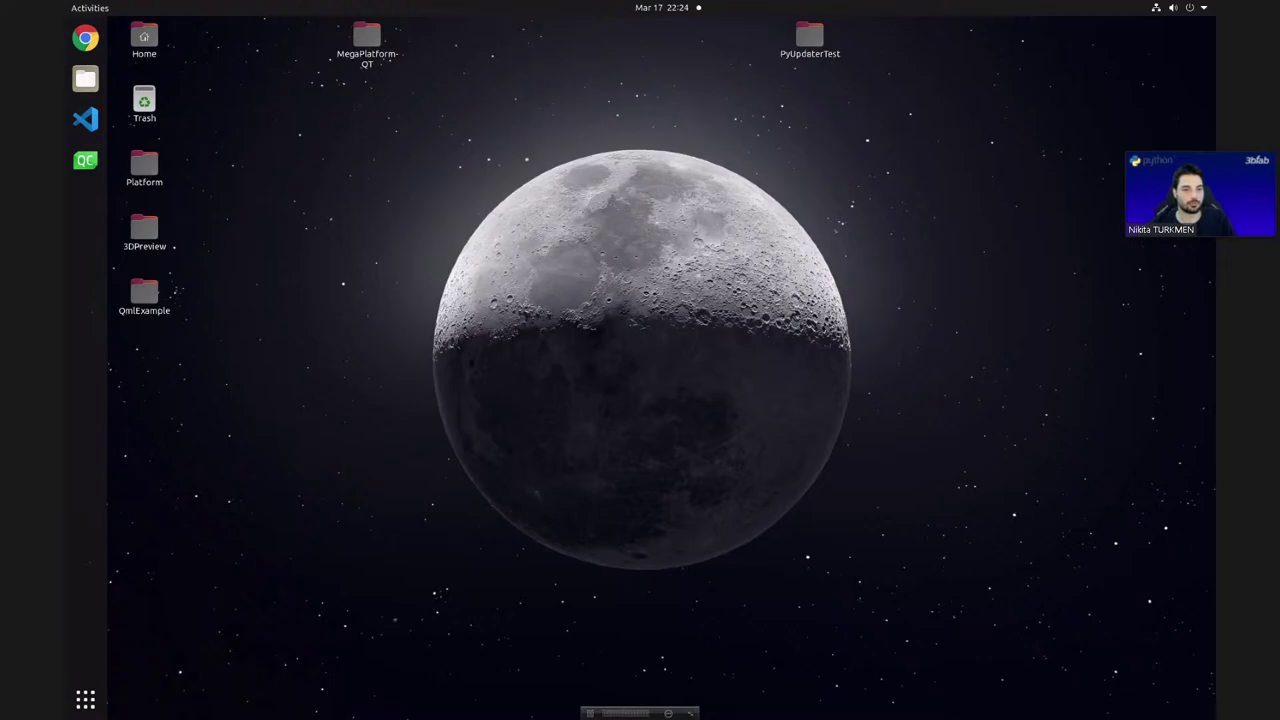
pyautogui.hotkey('ctrl', 'Left')
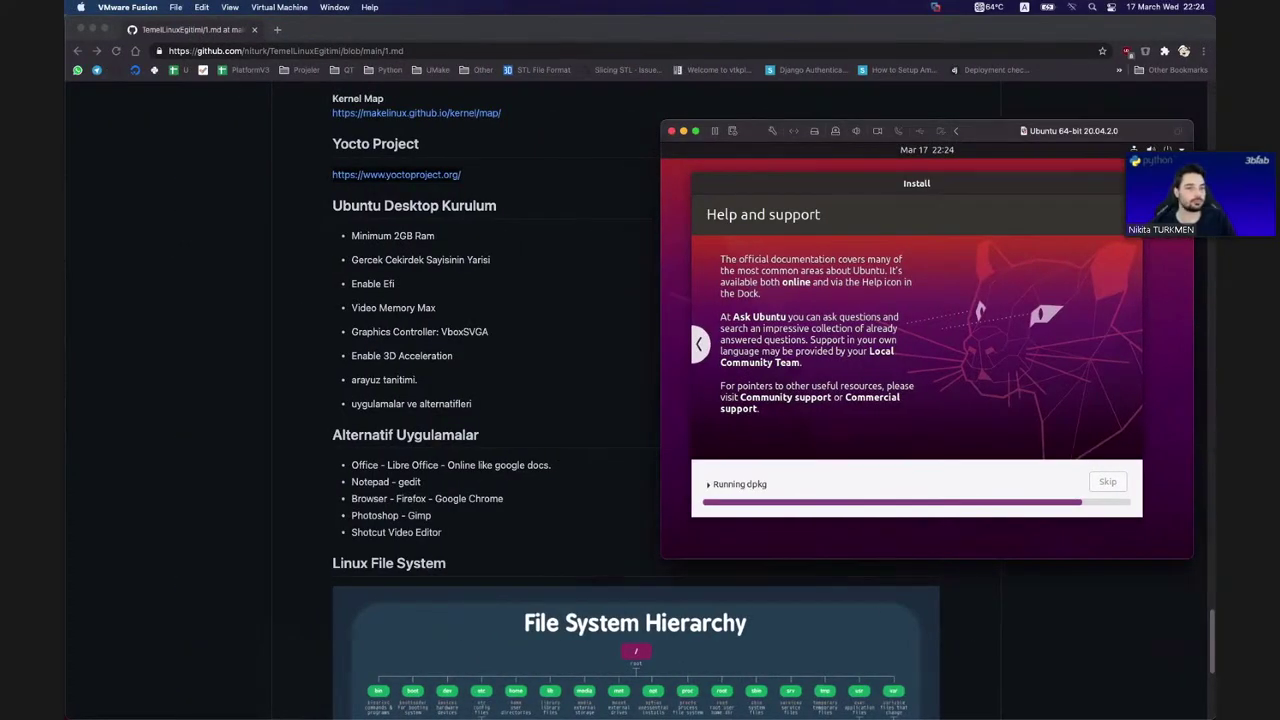
pyautogui.press('super+grave')
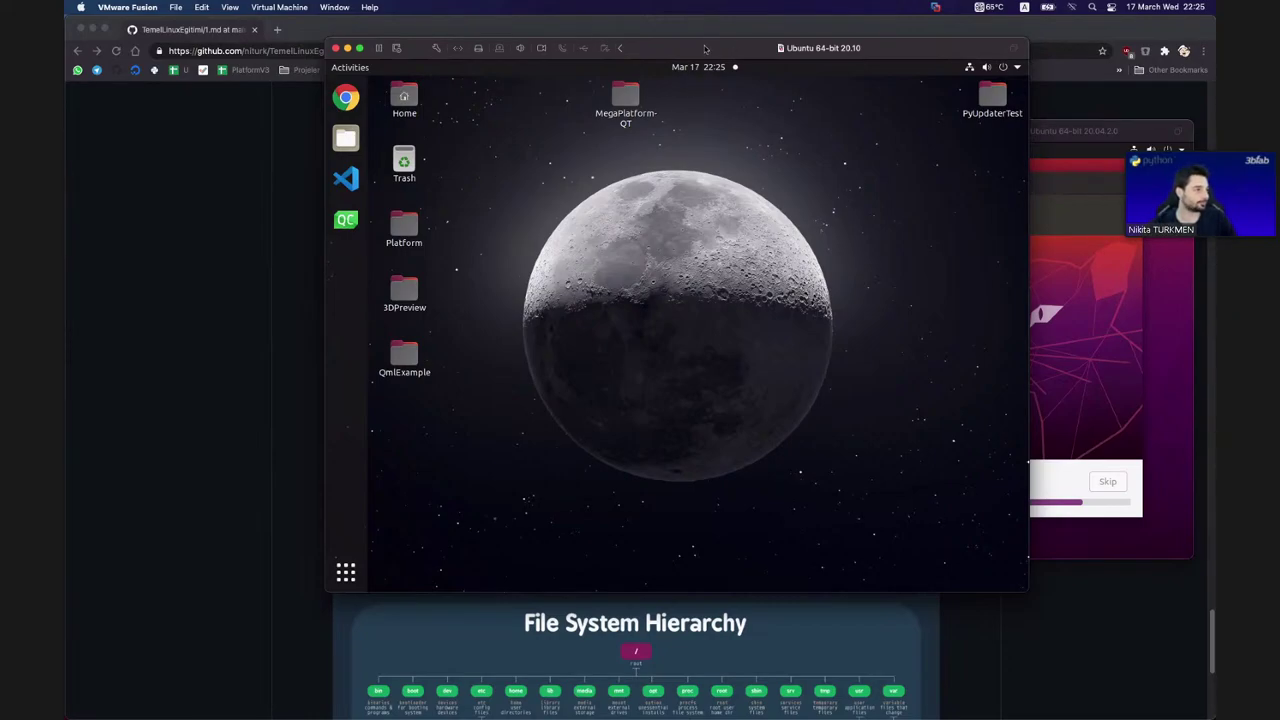
pyautogui.moveTo(705, 48); pyautogui.dragTo(671, 43)
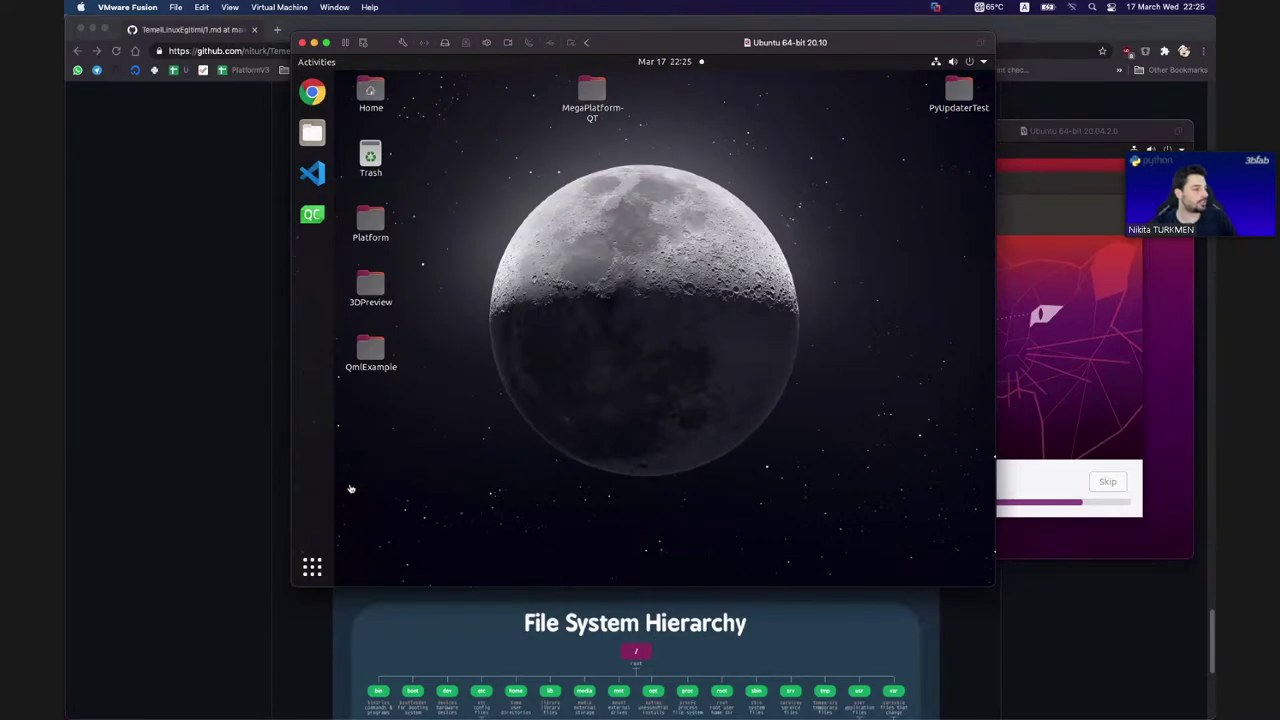
# - Create a new desktop folder named TemelLinux
pyautogui.moveTo(352, 490); pyautogui.dragTo(978, 89)
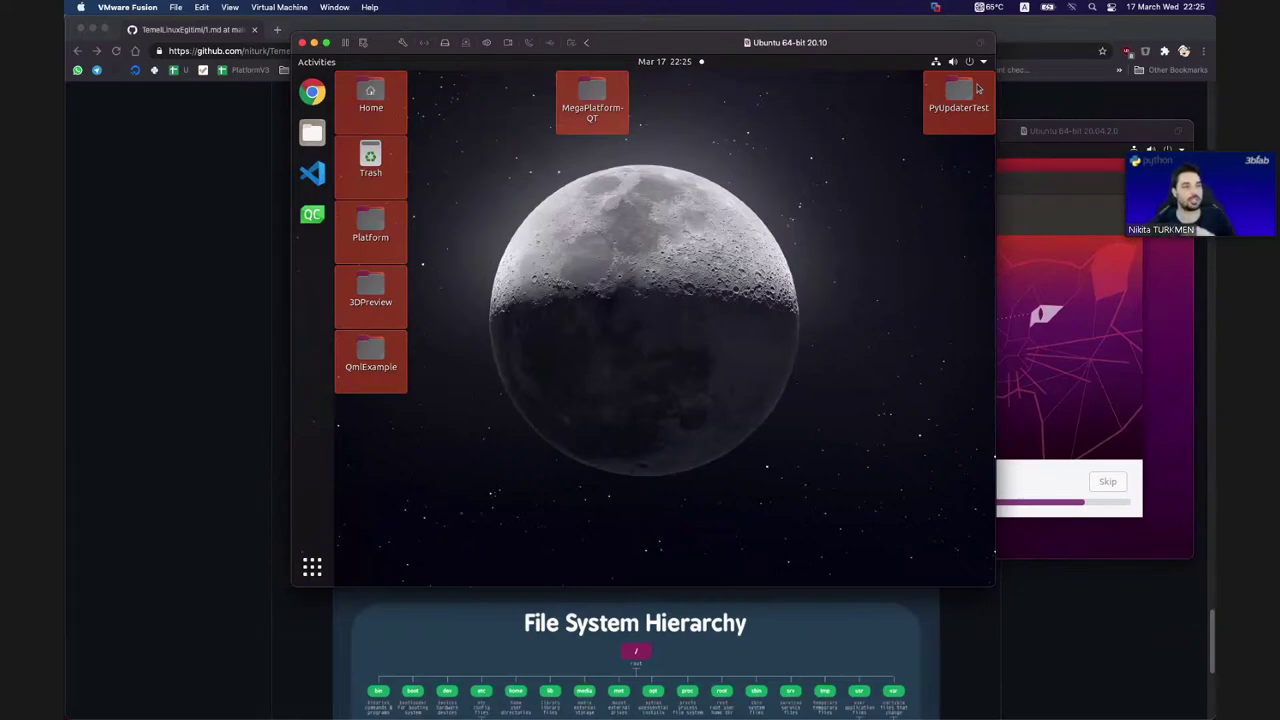
pyautogui.click(494, 132)
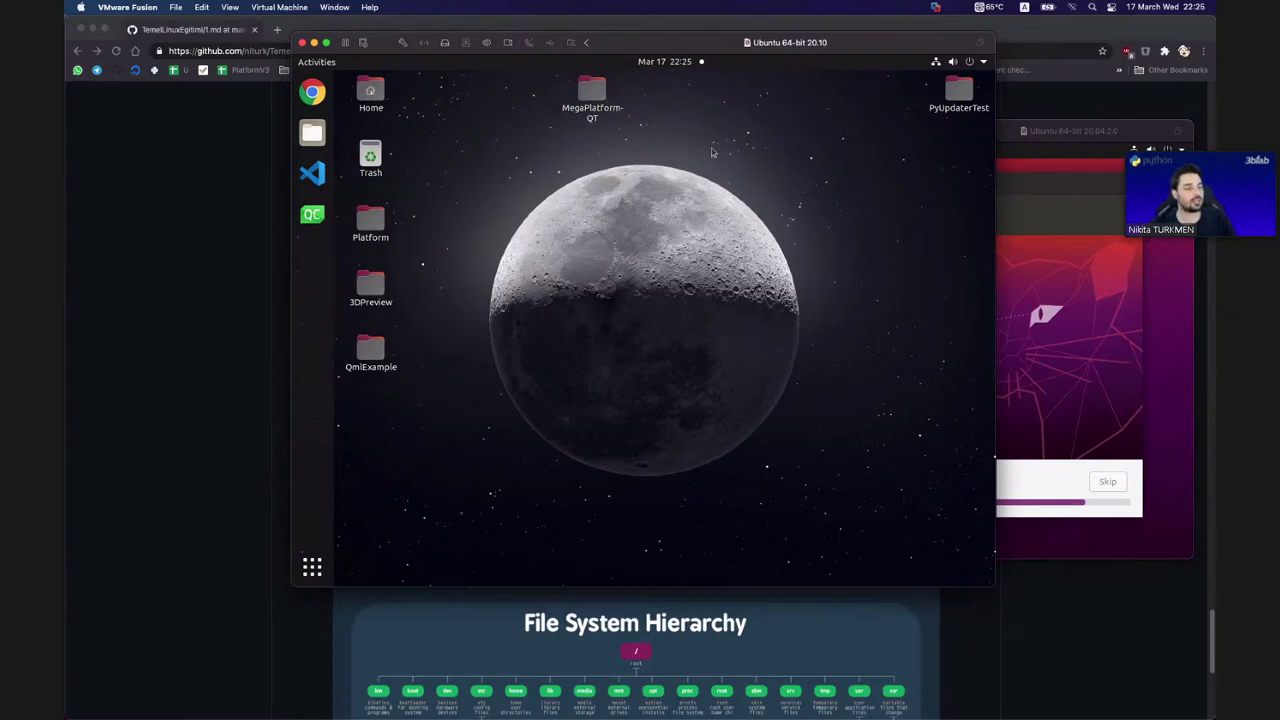
pyautogui.rightClick(694, 188)
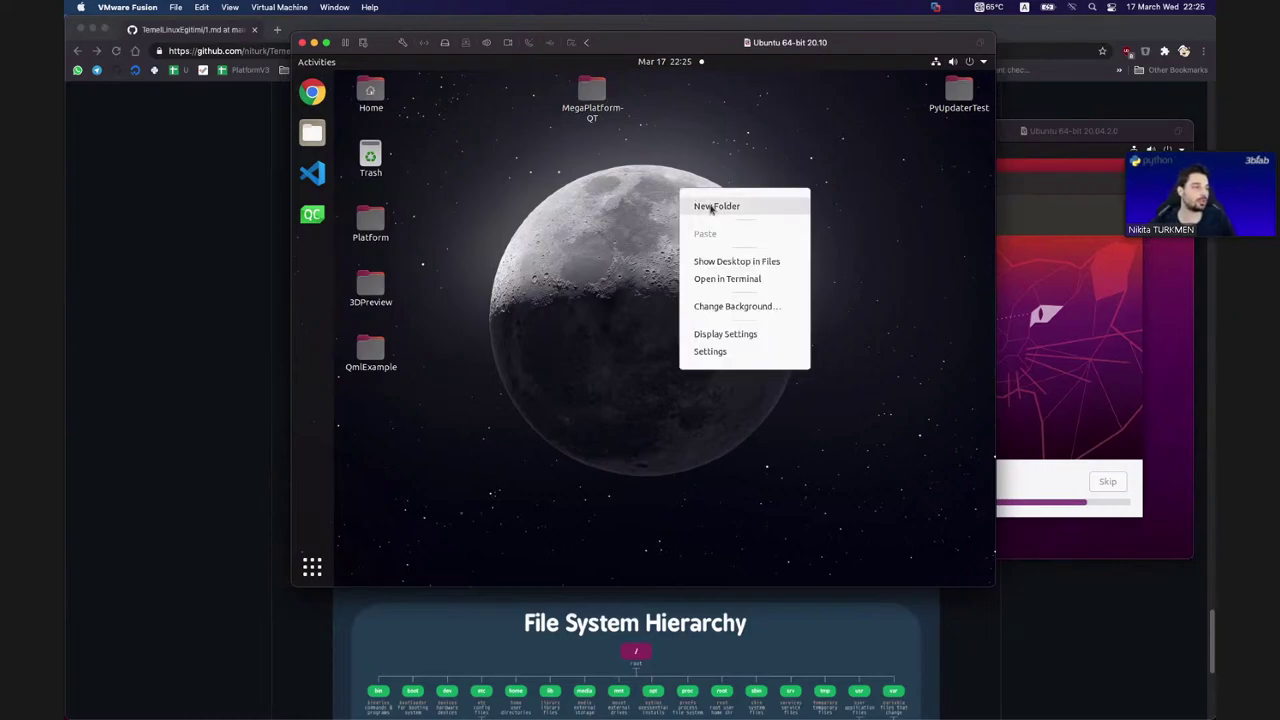
pyautogui.click(711, 207)
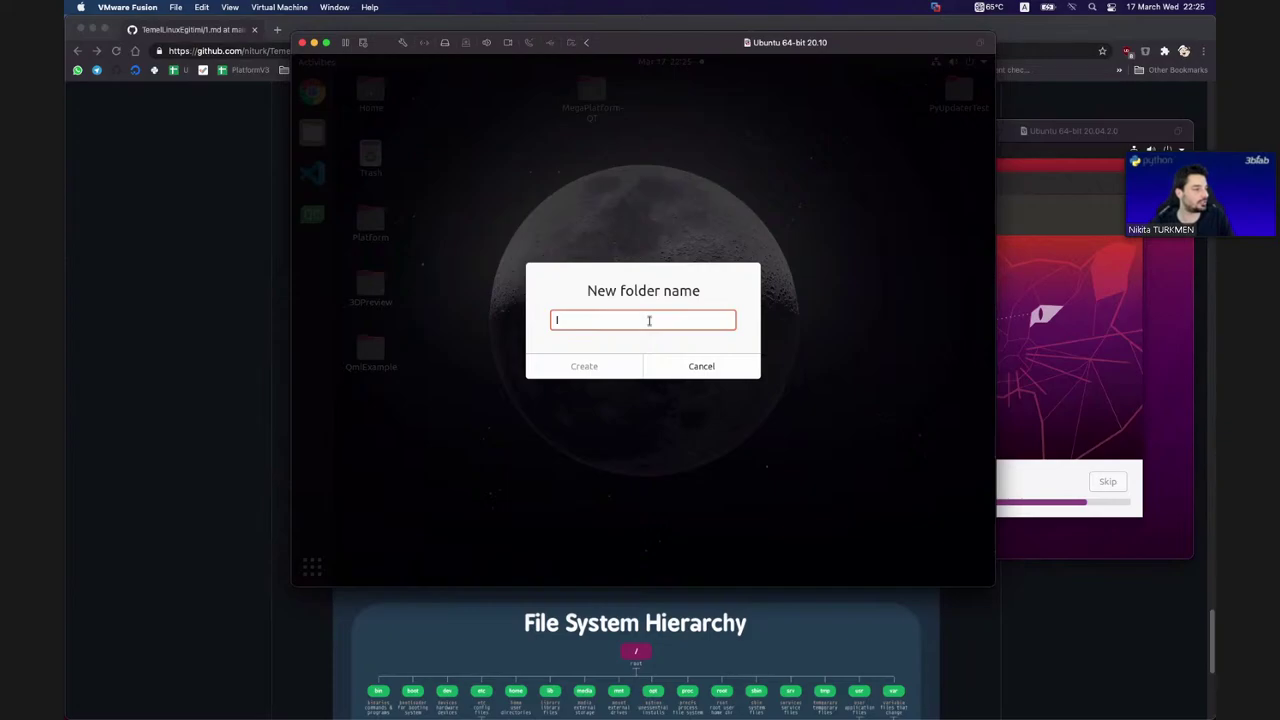
pyautogui.write('TemelLinux')
pyautogui.press('Return')
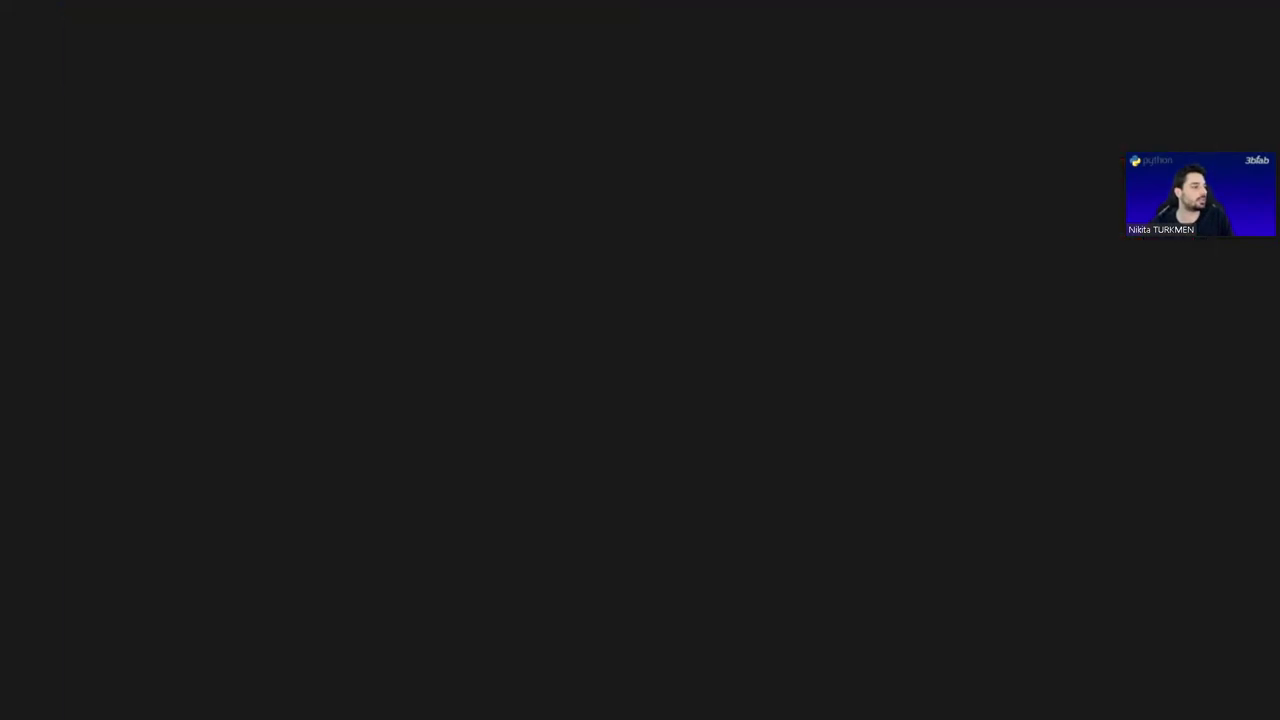
# - Move the TemelLinux folder onto the moon, then open and close it
pyautogui.moveTo(367, 426); pyautogui.dragTo(737, 238)
pyautogui.press('Return')
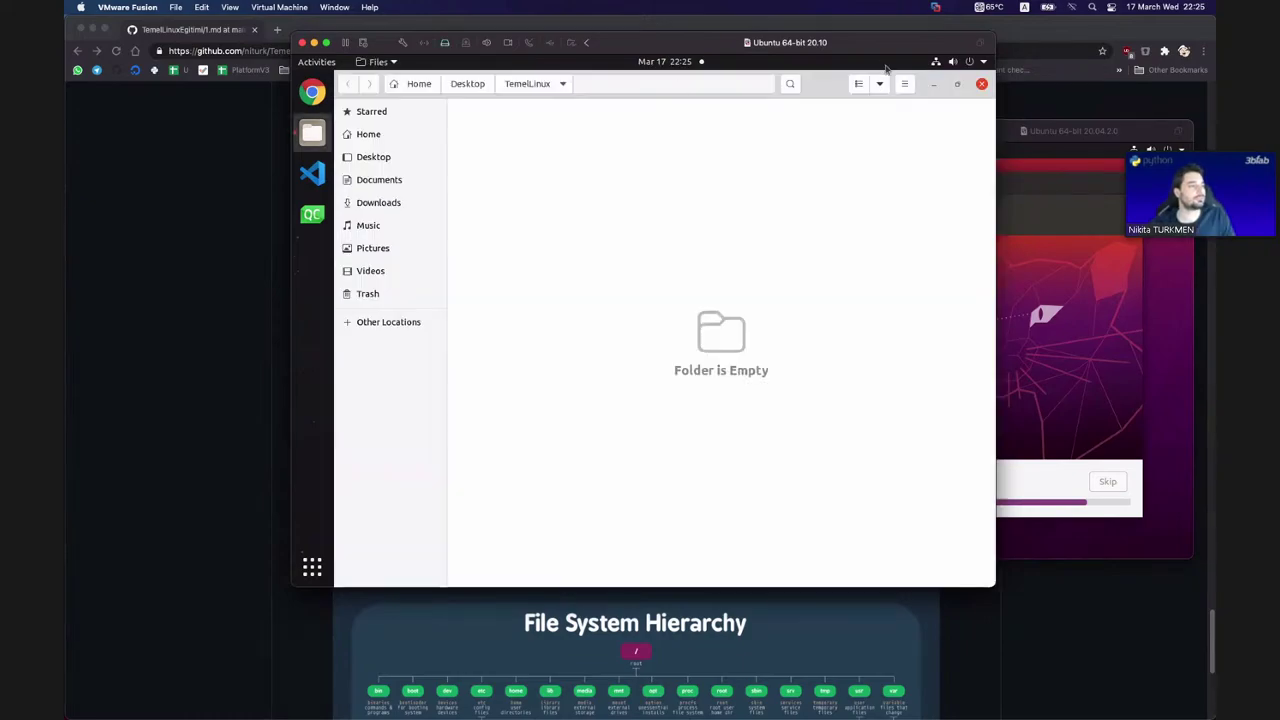
pyautogui.click(959, 84)
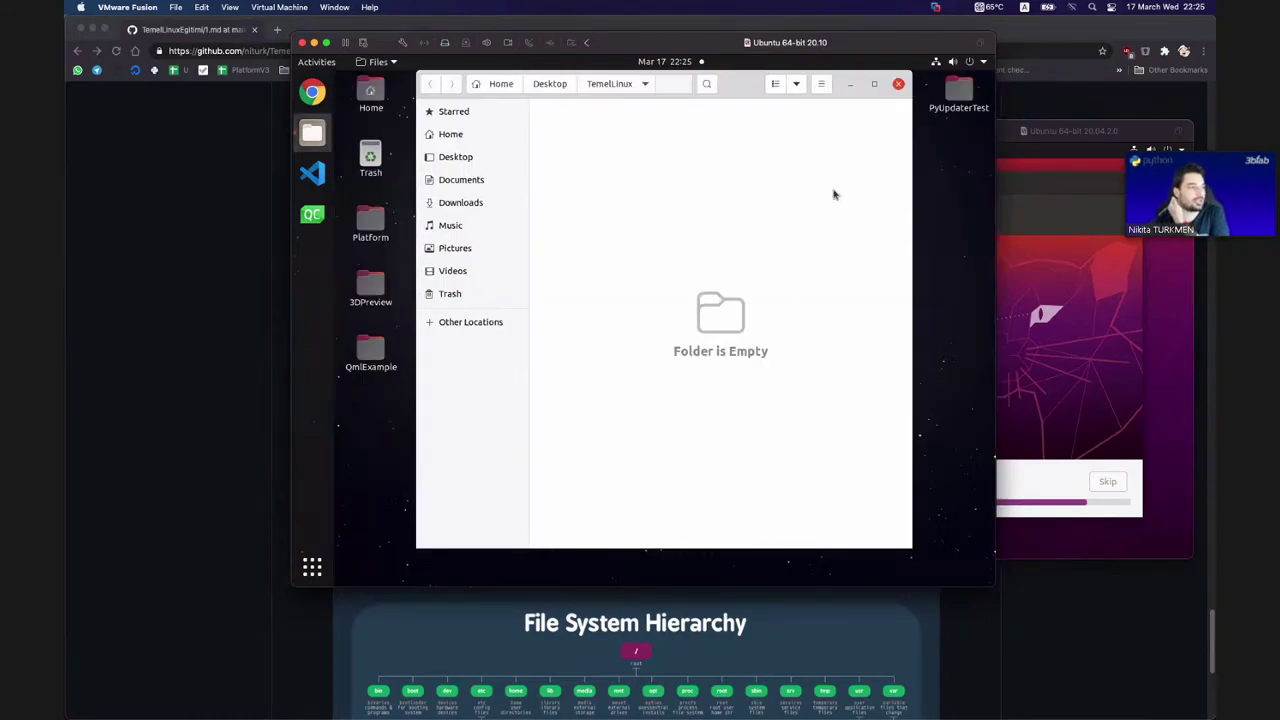
pyautogui.click(898, 84)
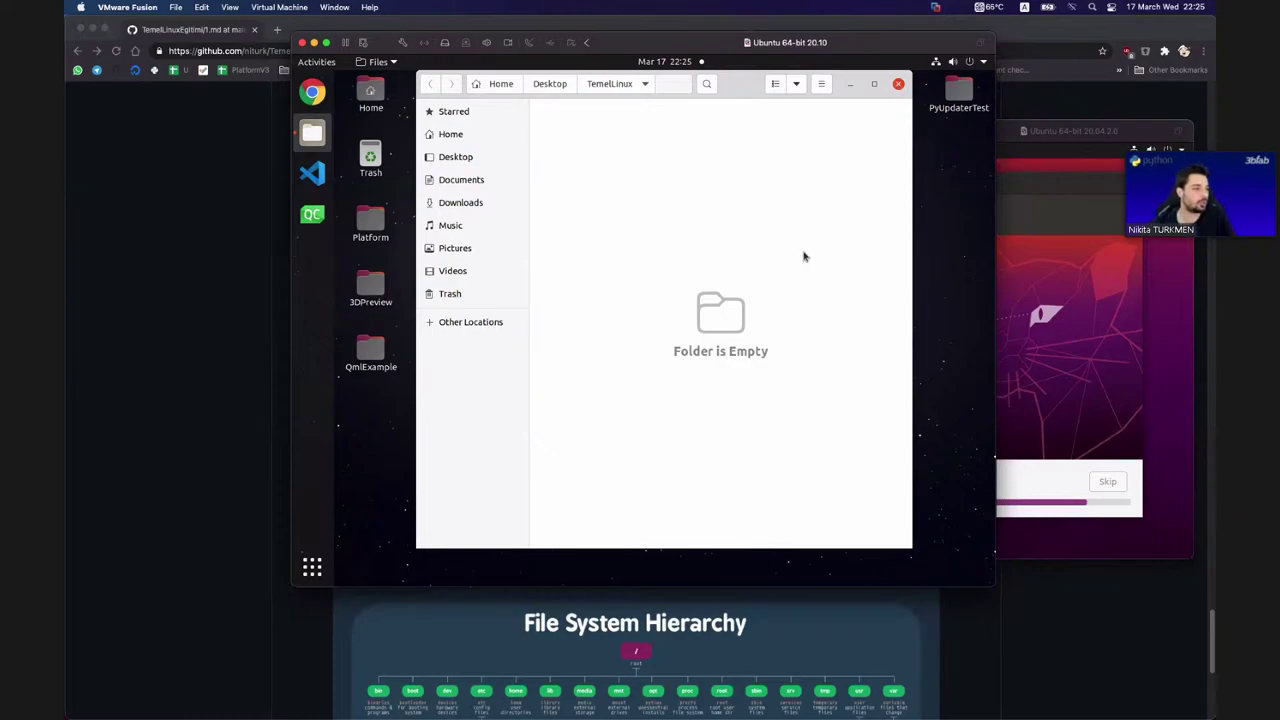
# - Move TemelLinux to the Trash and permanently empty the Trash
pyautogui.rightClick(740, 232)
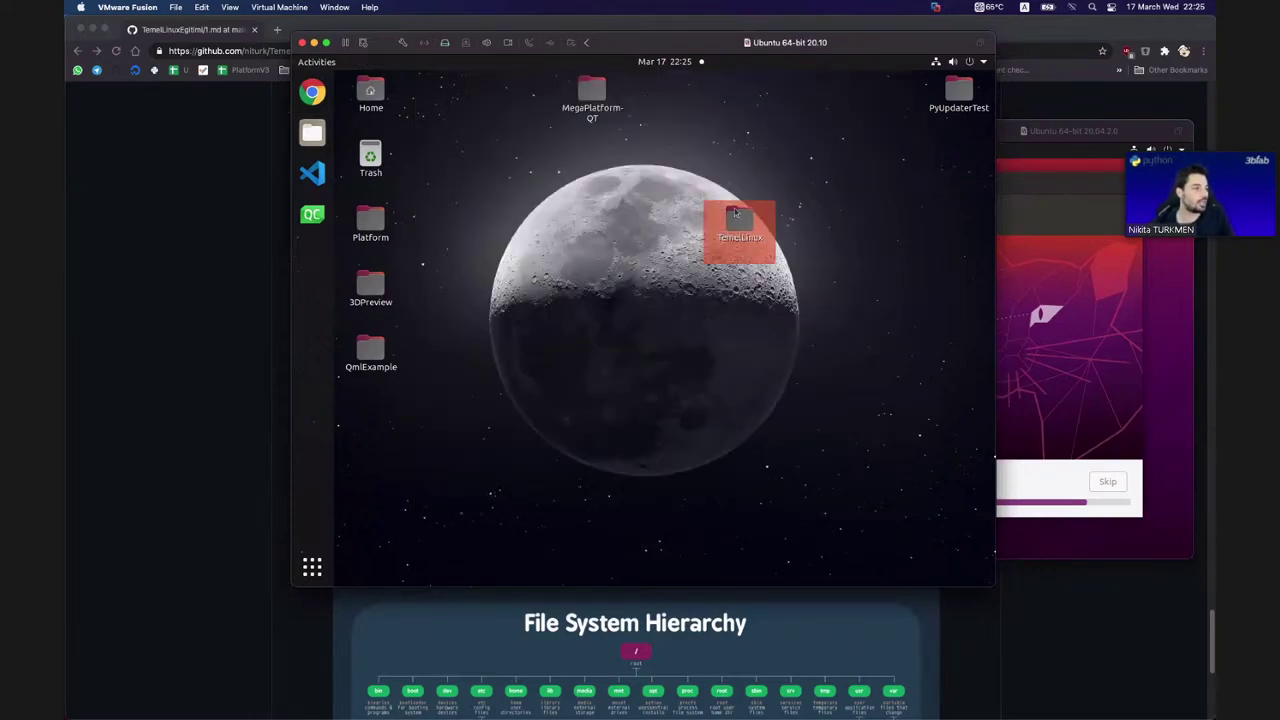
pyautogui.click(826, 235)
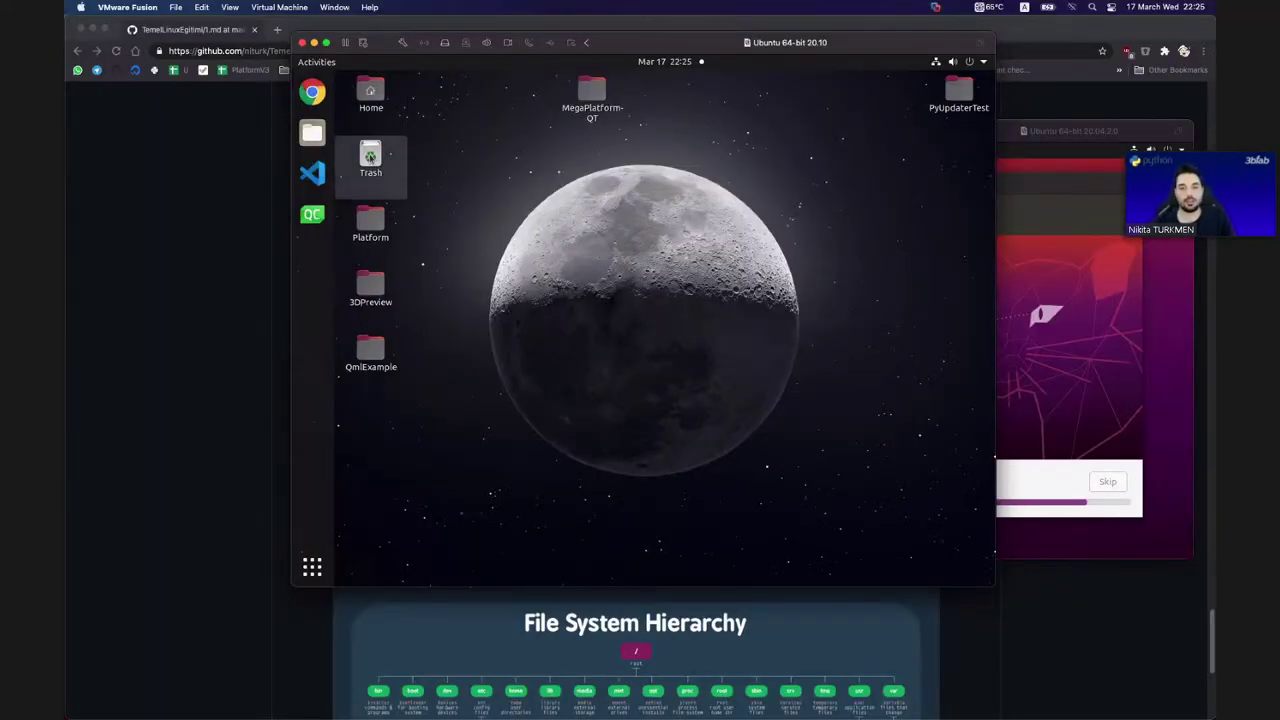
pyautogui.click(370, 157)
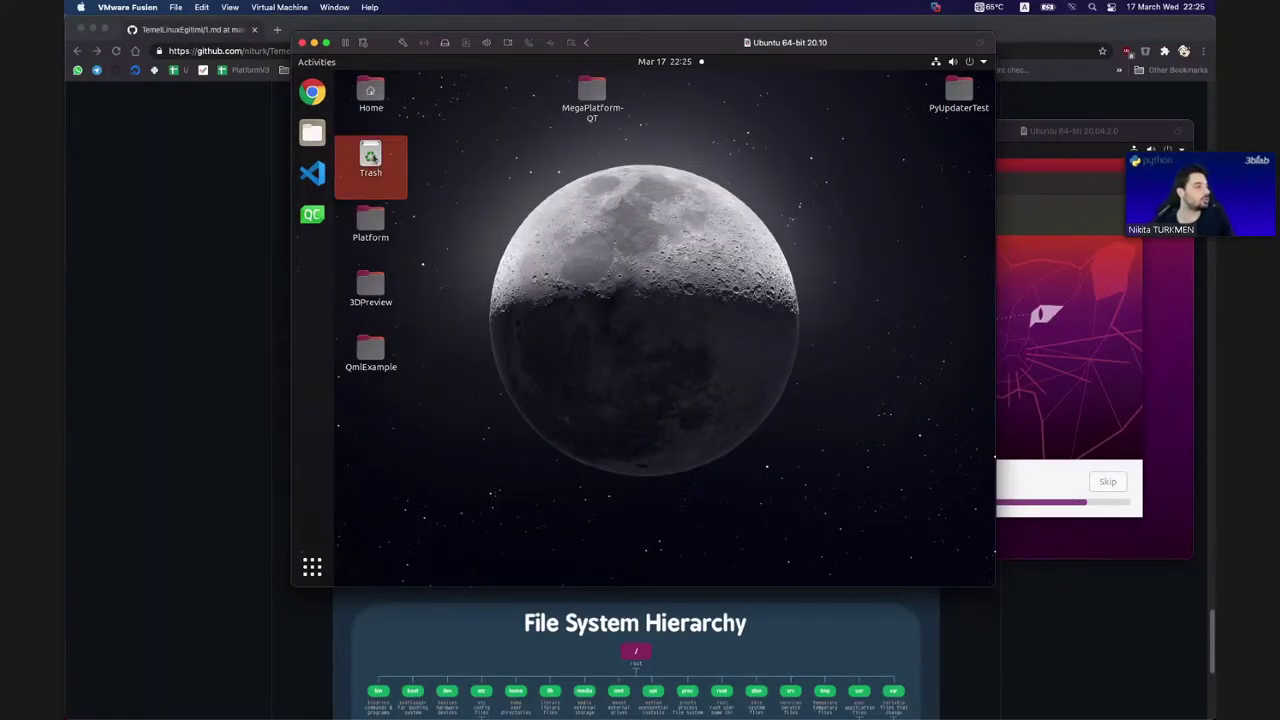
pyautogui.rightClick(372, 158)
pyautogui.click(460, 156)
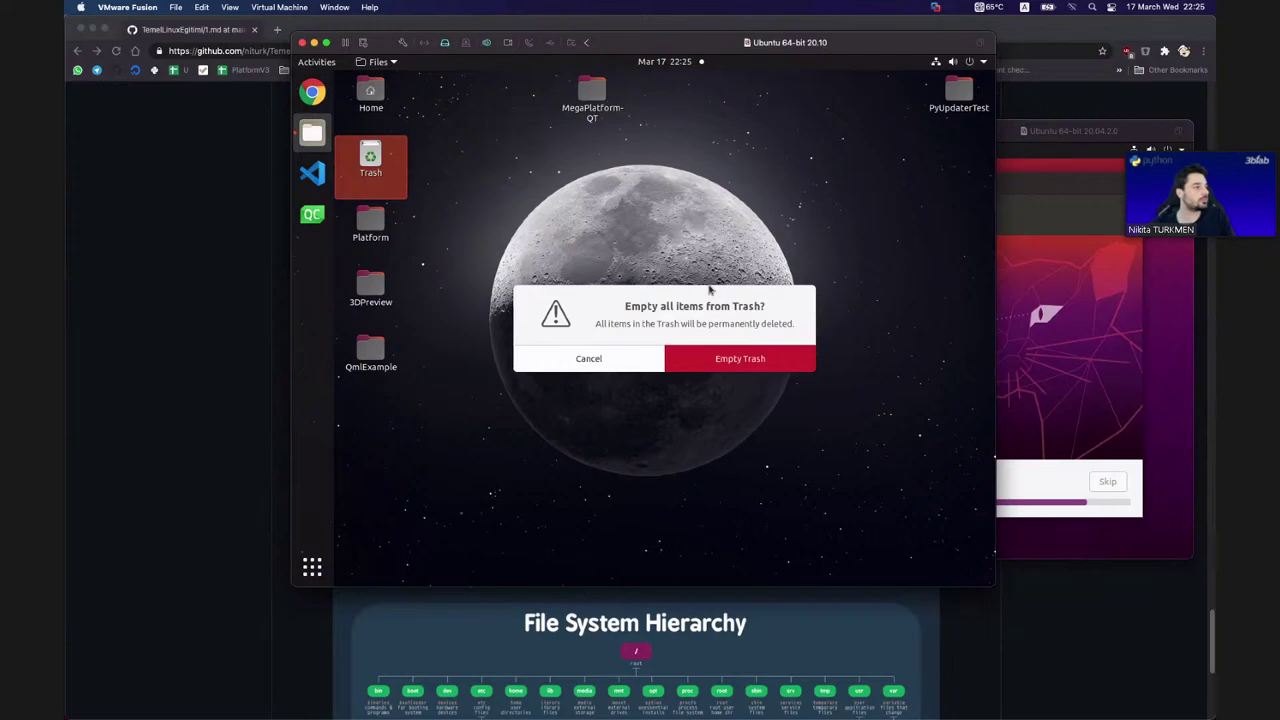
pyautogui.click(741, 359)
pyautogui.click(638, 183)
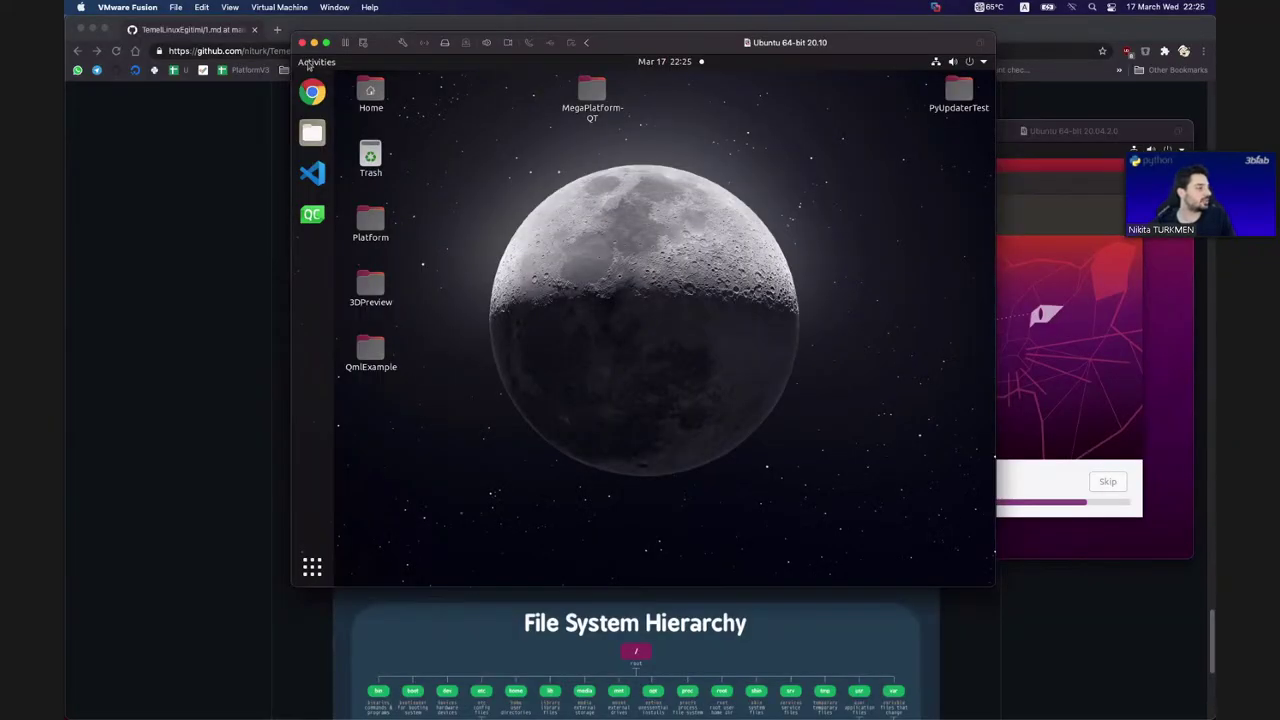
pyautogui.click(314, 62)
pyautogui.click(314, 62)
pyautogui.click(314, 62)
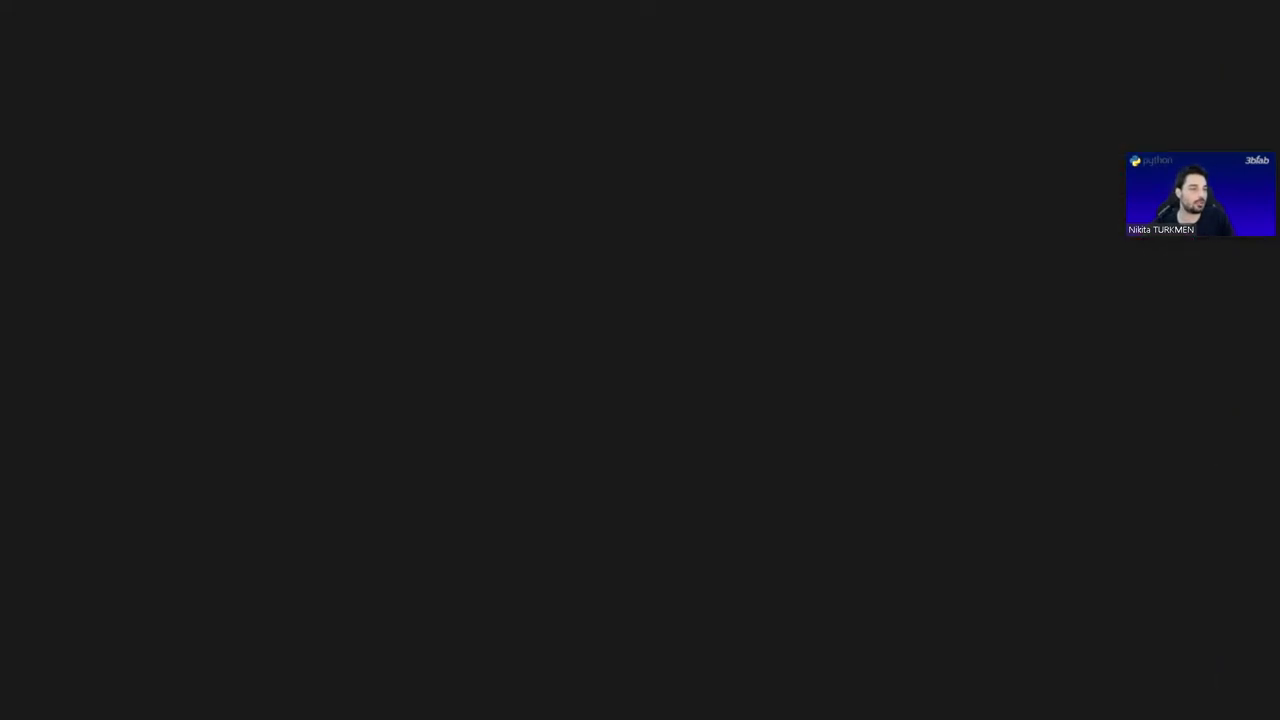
pyautogui.moveTo(977, 160)
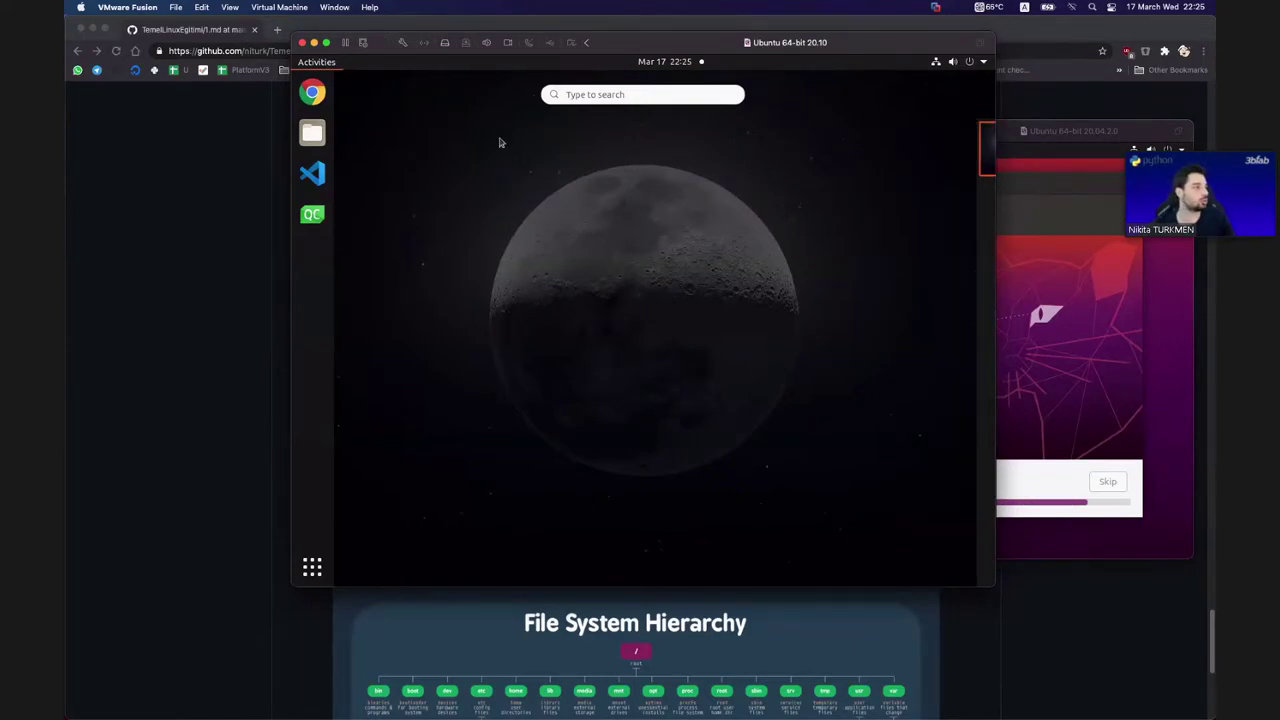
pyautogui.click(321, 64)
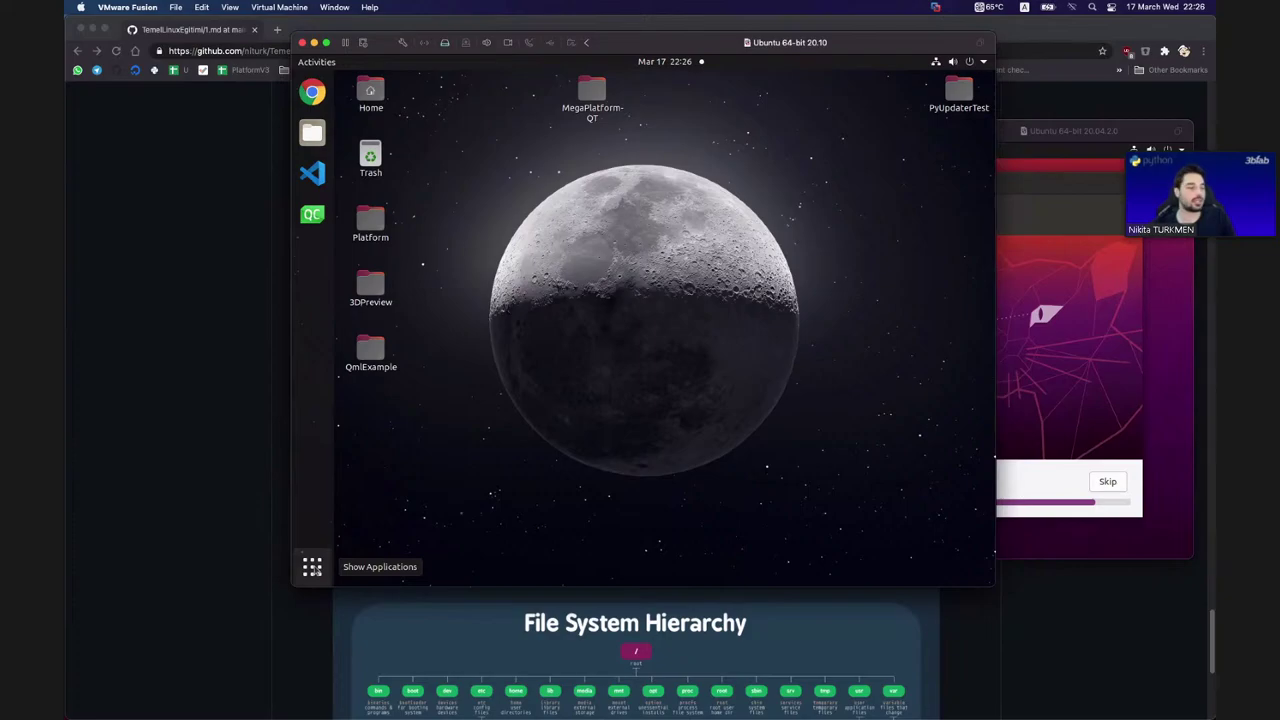
pyautogui.click(312, 568)
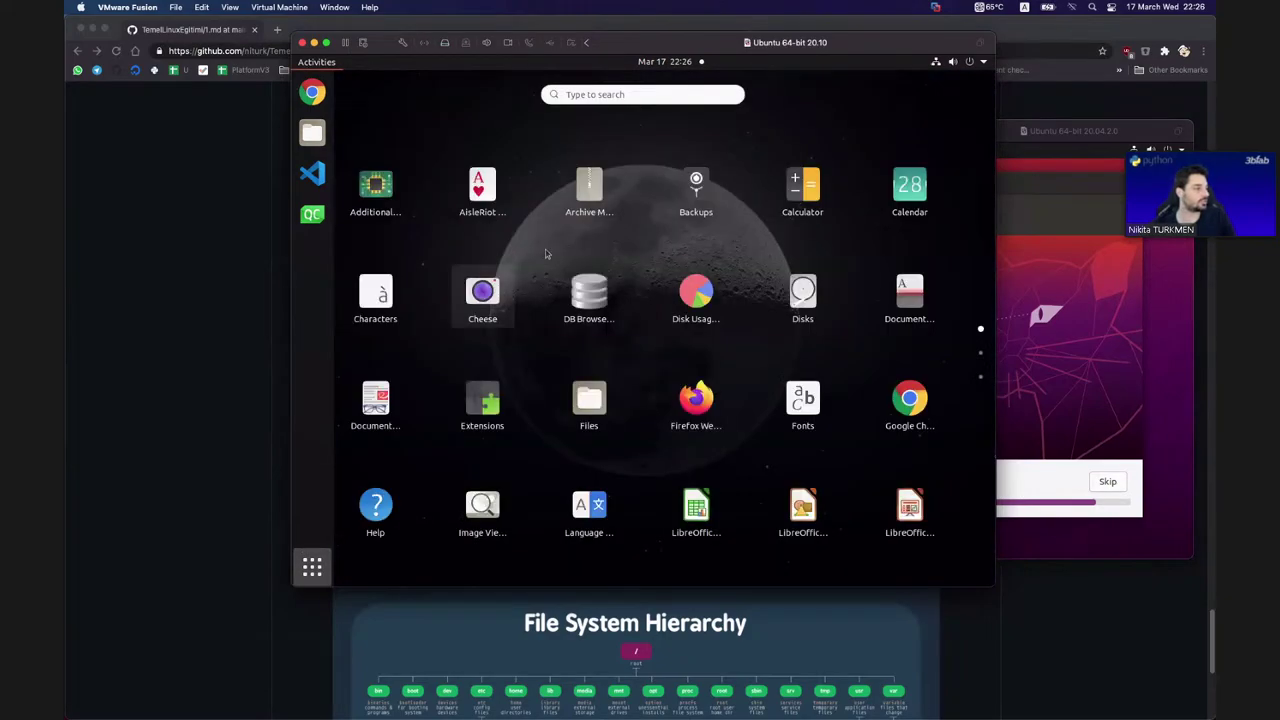
pyautogui.scroll(-2, 546, 254)
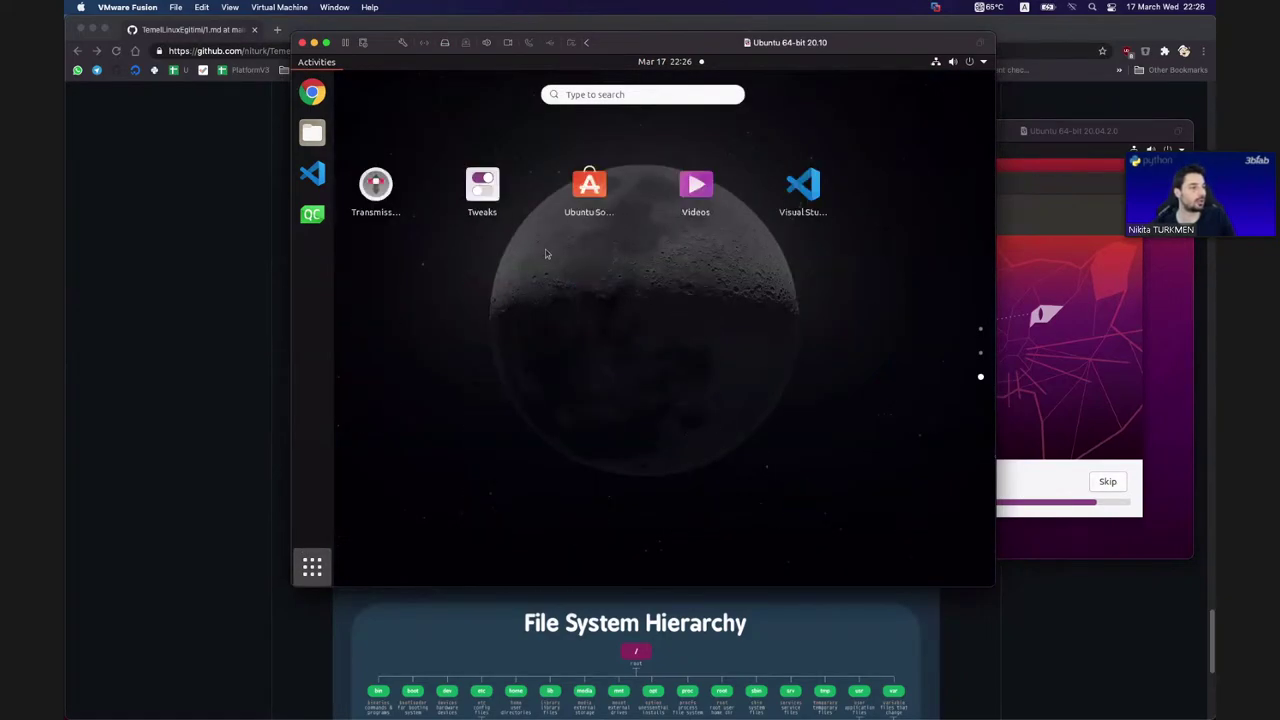
pyautogui.scroll(2, 647, 128)
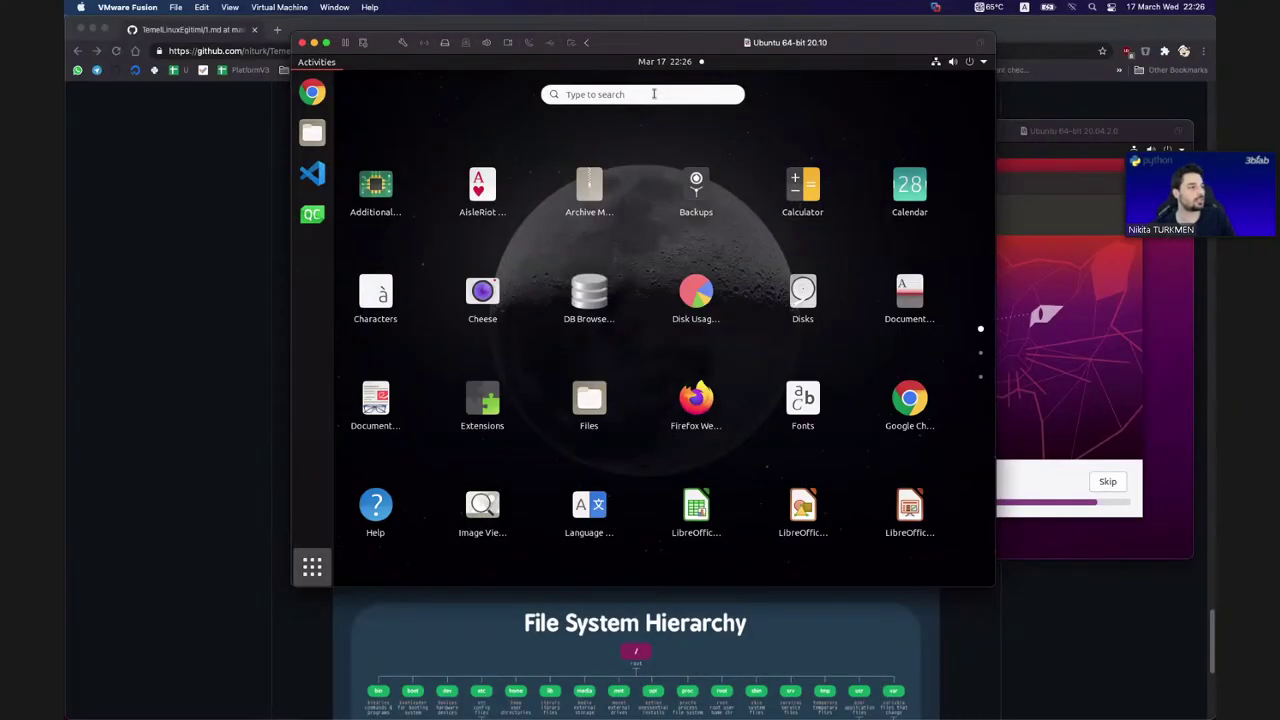
pyautogui.click(654, 94)
pyautogui.write('googl')
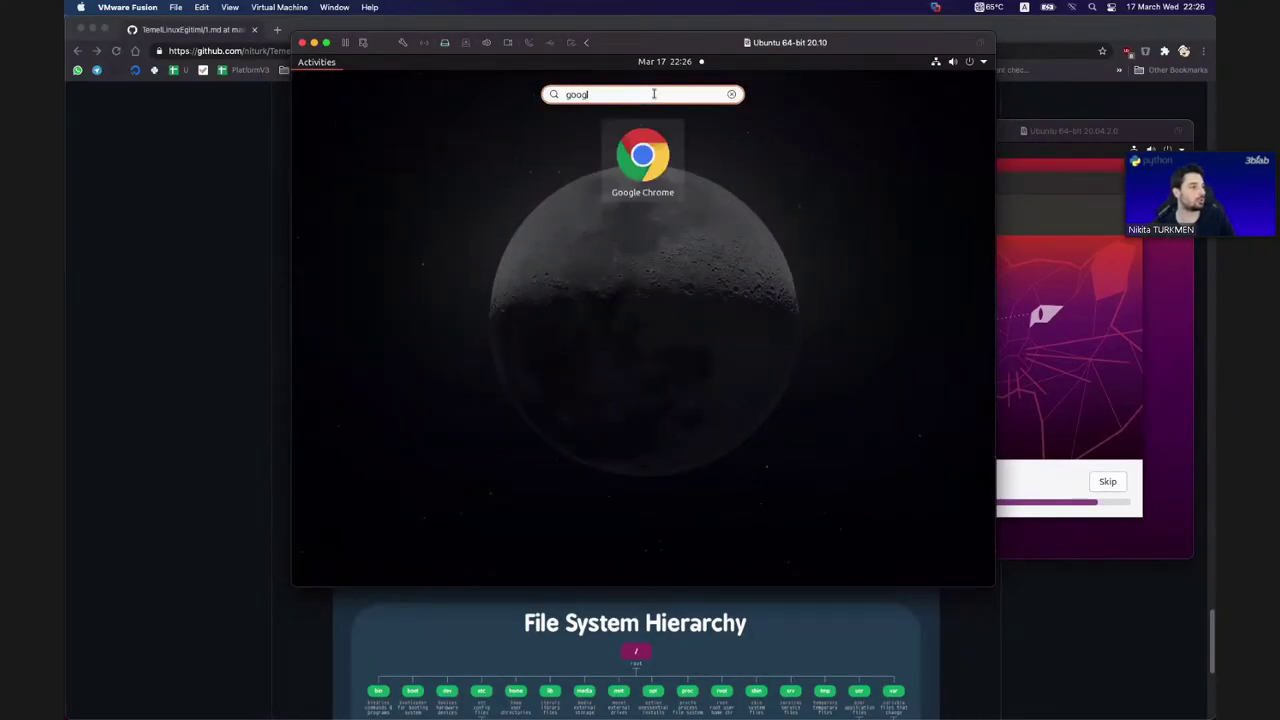
pyautogui.write('e')
pyautogui.press('Escape')
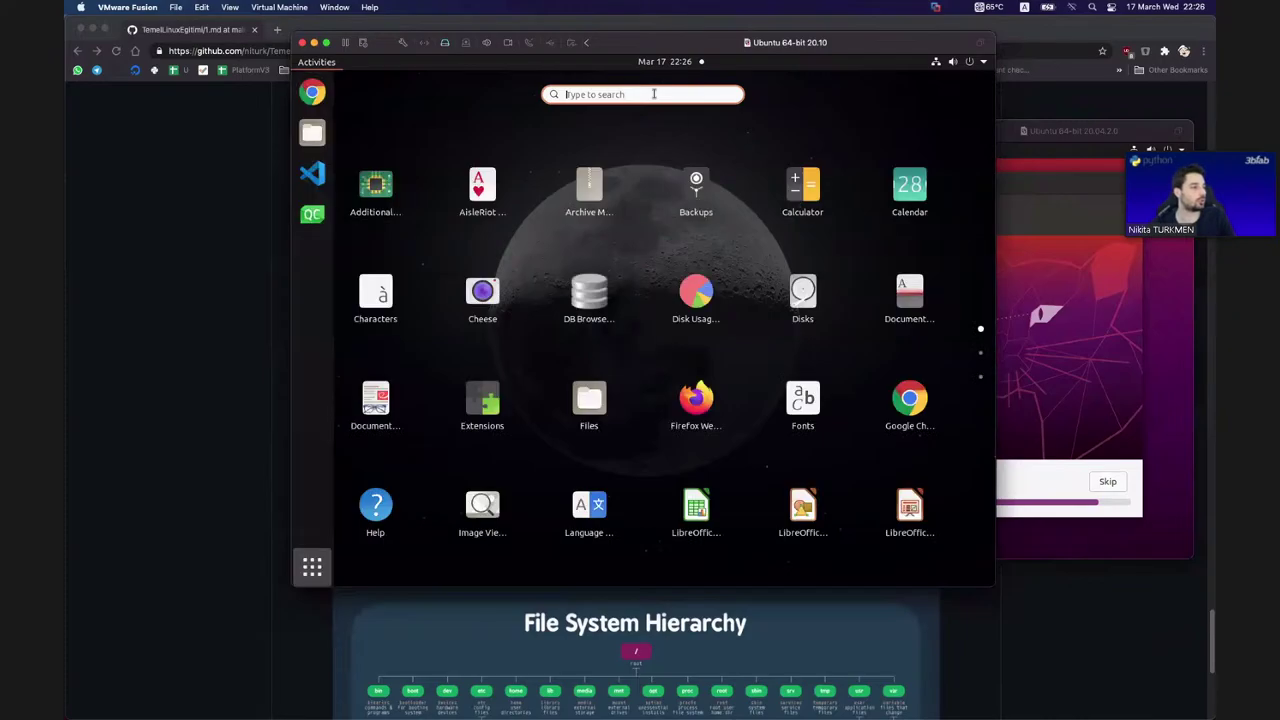
pyautogui.press('Escape')
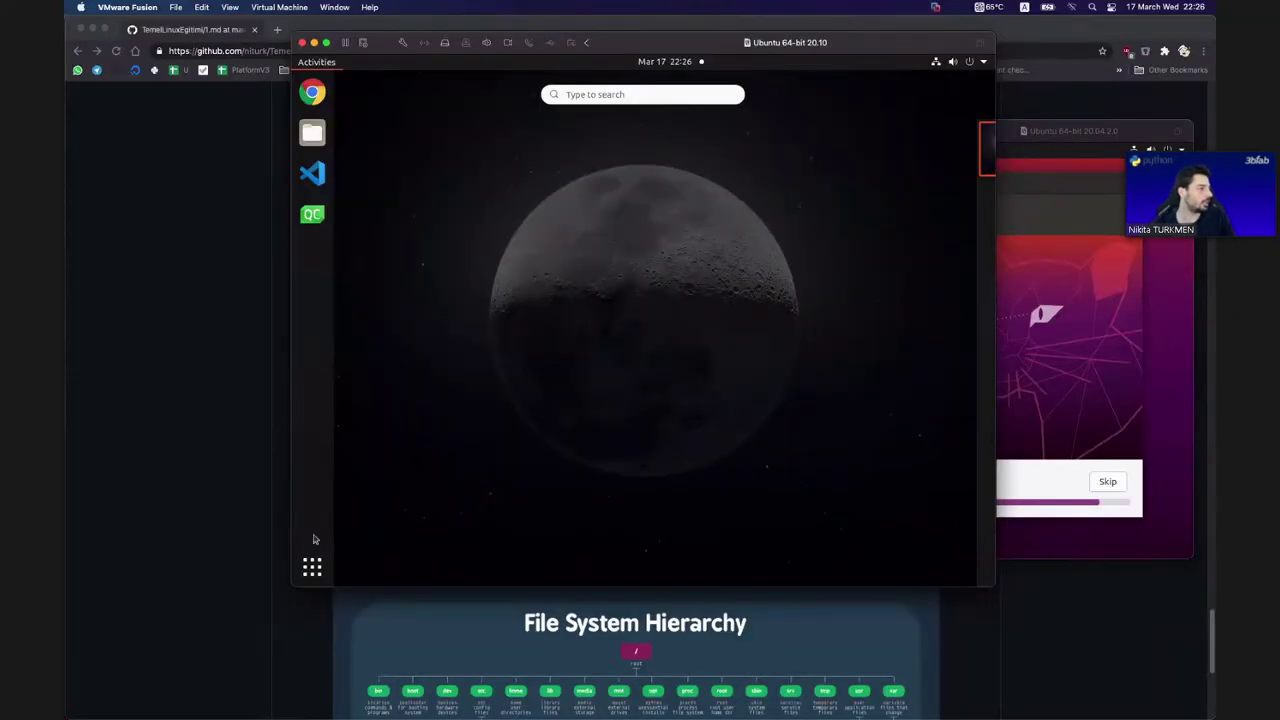
pyautogui.press('Escape')
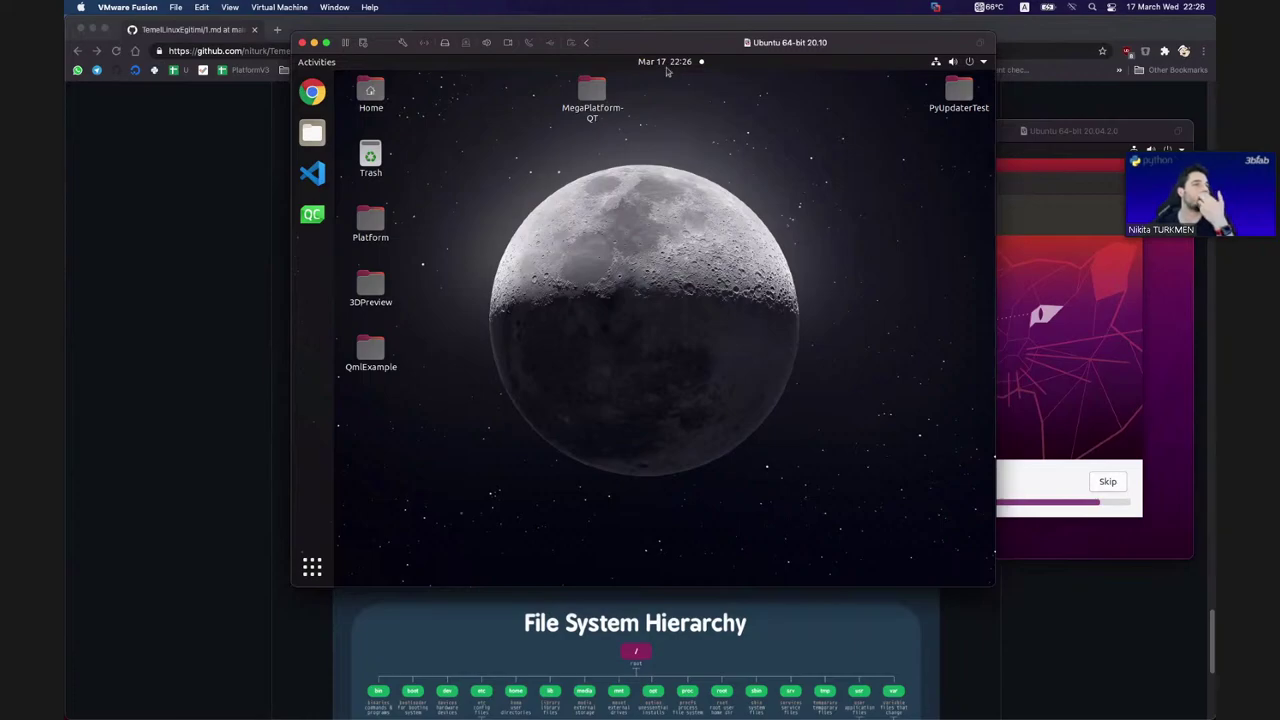
# - Dismiss the backup notification, toggle Do Not Disturb on then off, and open the system menu
pyautogui.click(665, 66)
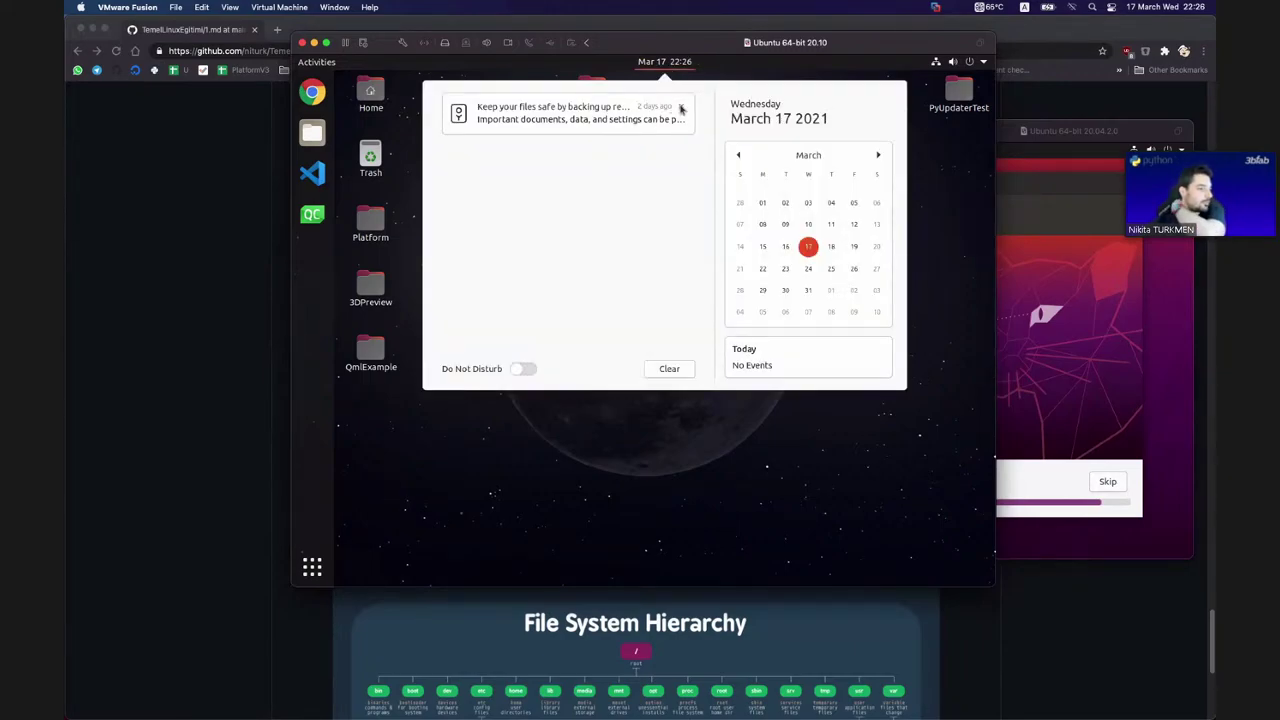
pyautogui.click(681, 107)
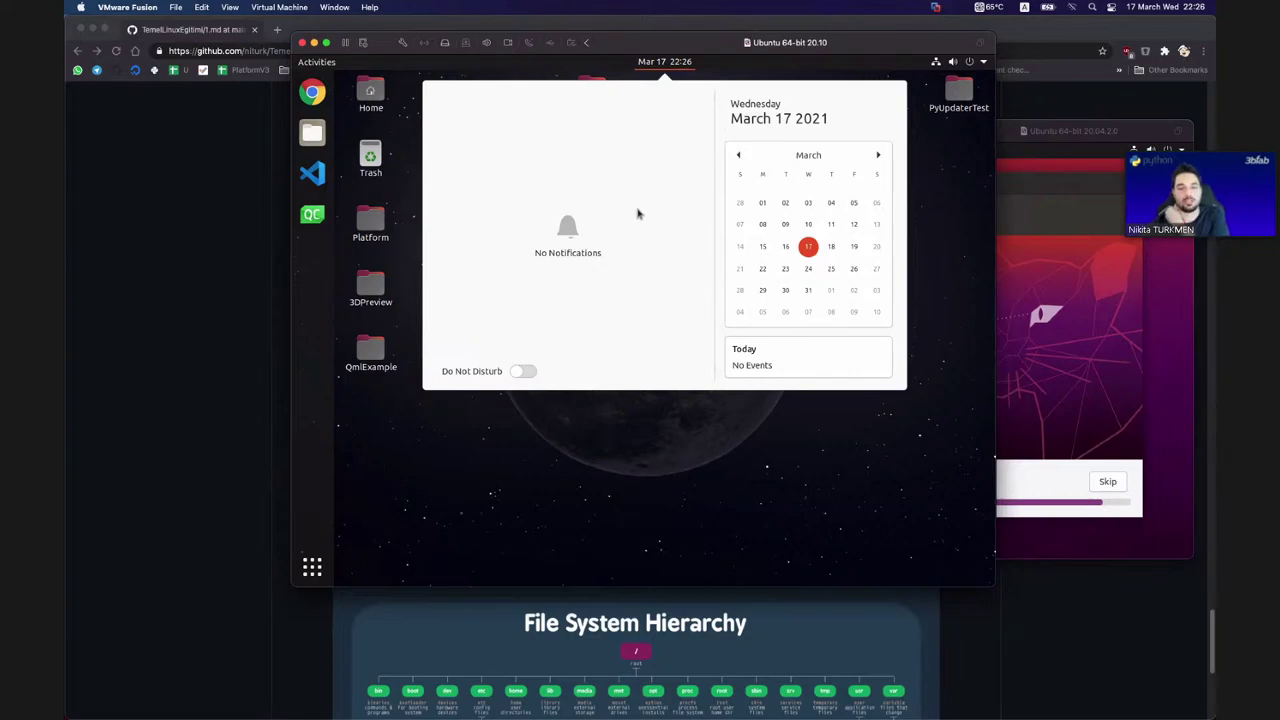
pyautogui.click(527, 372)
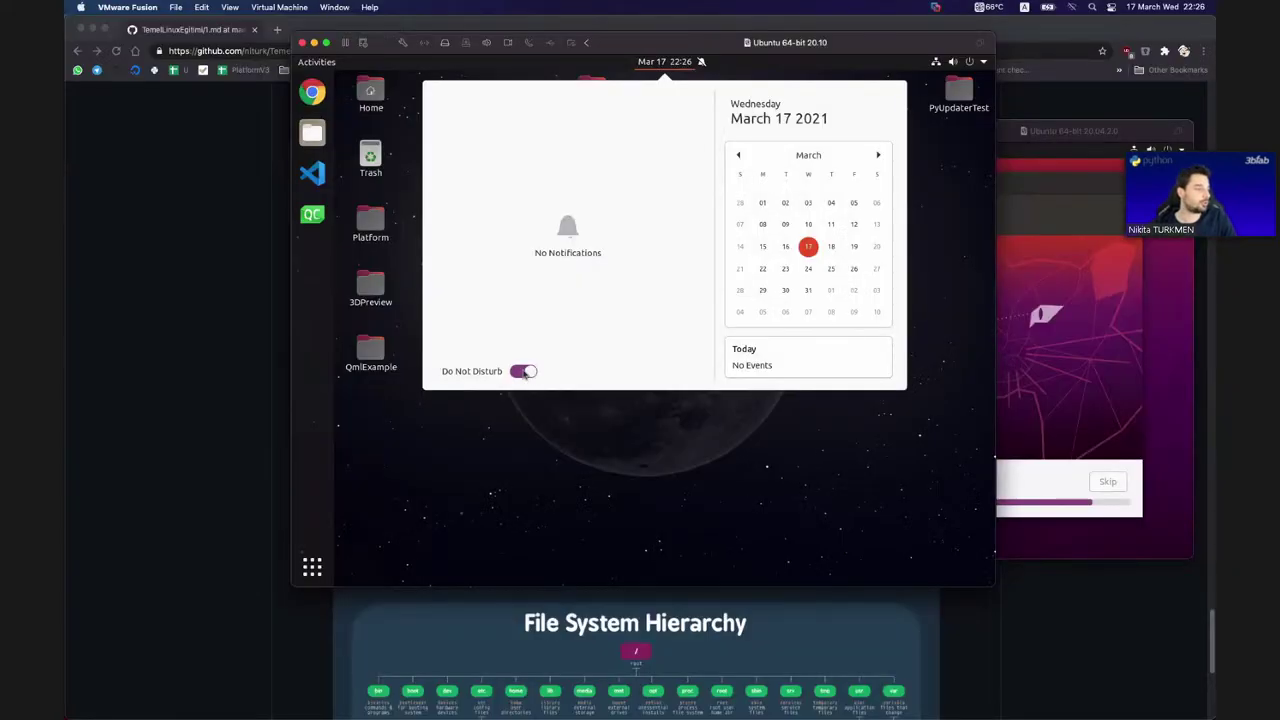
pyautogui.click(524, 372)
pyautogui.click(666, 64)
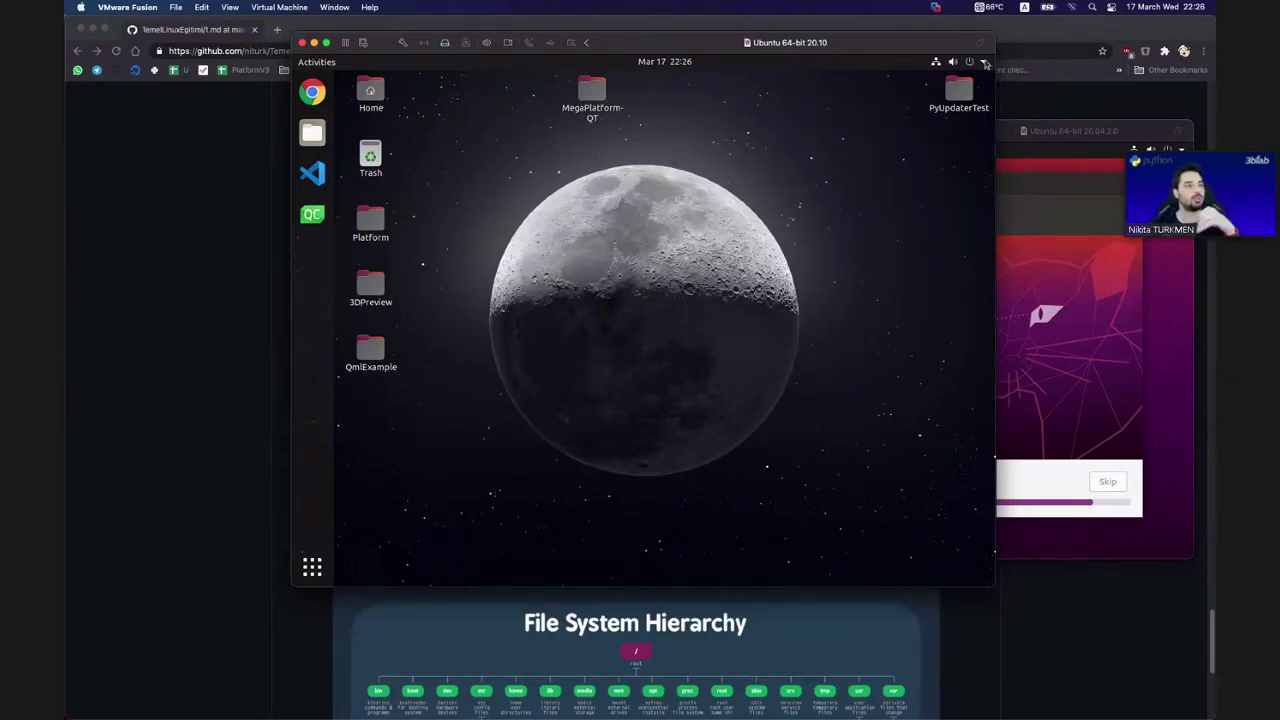
pyautogui.click(984, 63)
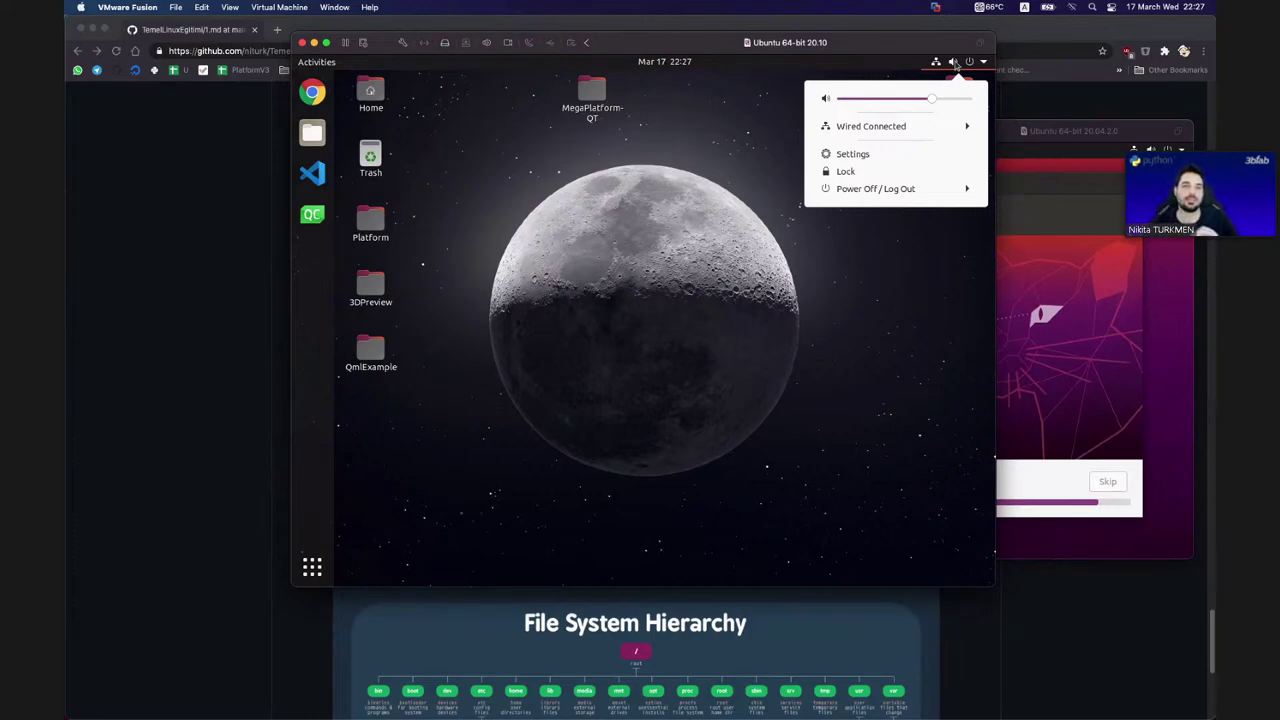
# - Raise the Ubuntu VM's volume to near maximum from the system menu
pyautogui.click(965, 63)
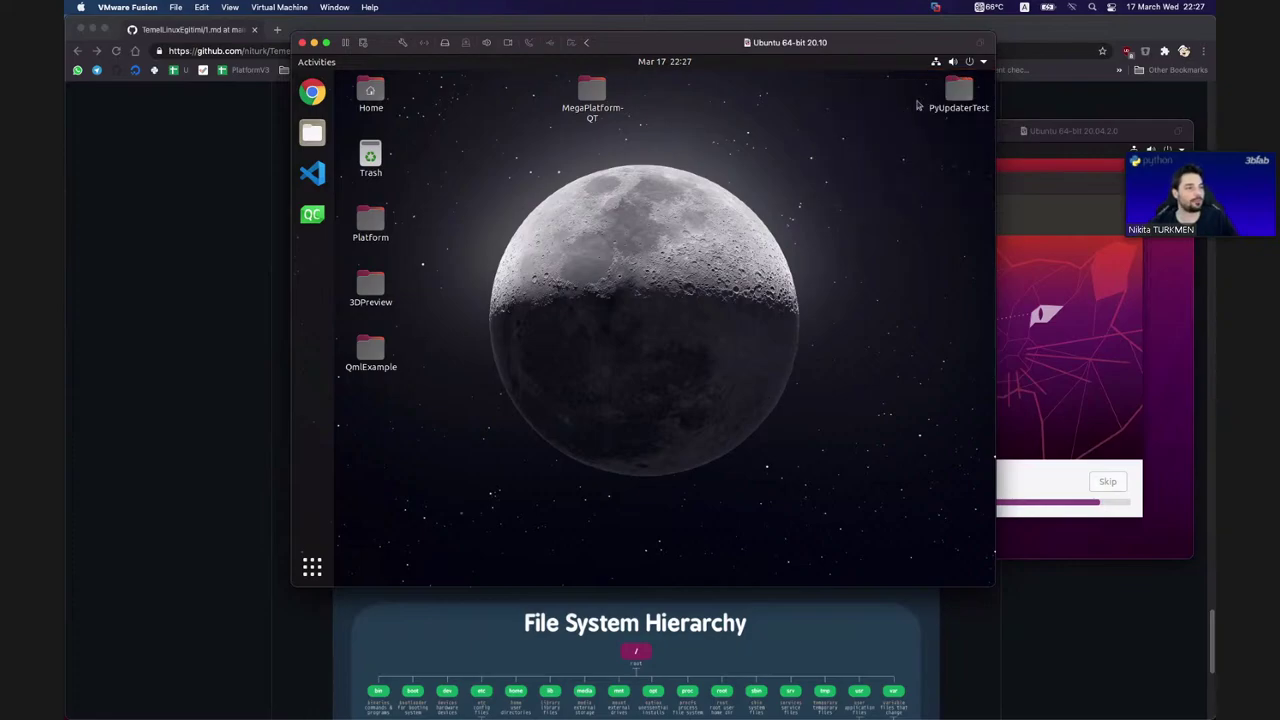
pyautogui.click(959, 63)
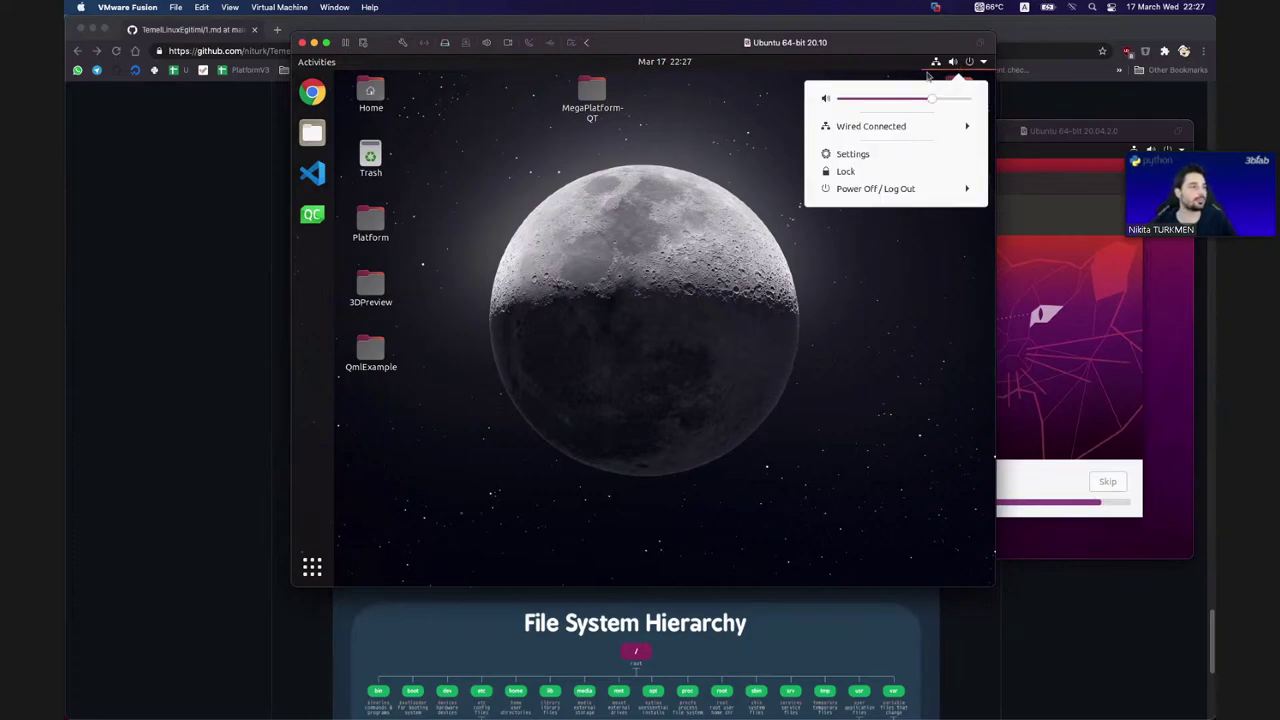
pyautogui.moveTo(930, 98); pyautogui.dragTo(970, 108)
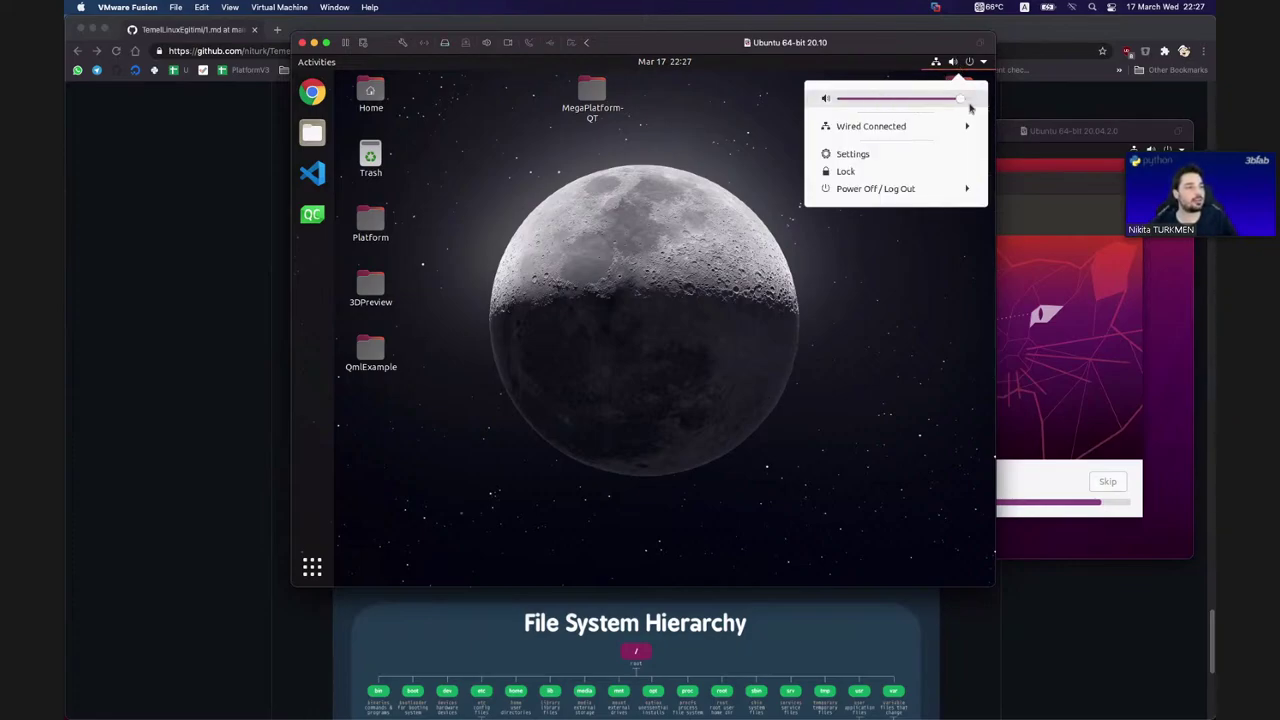
# - Open Wired Settings, close it, then relaunch Settings onto the Network page
pyautogui.click(903, 126)
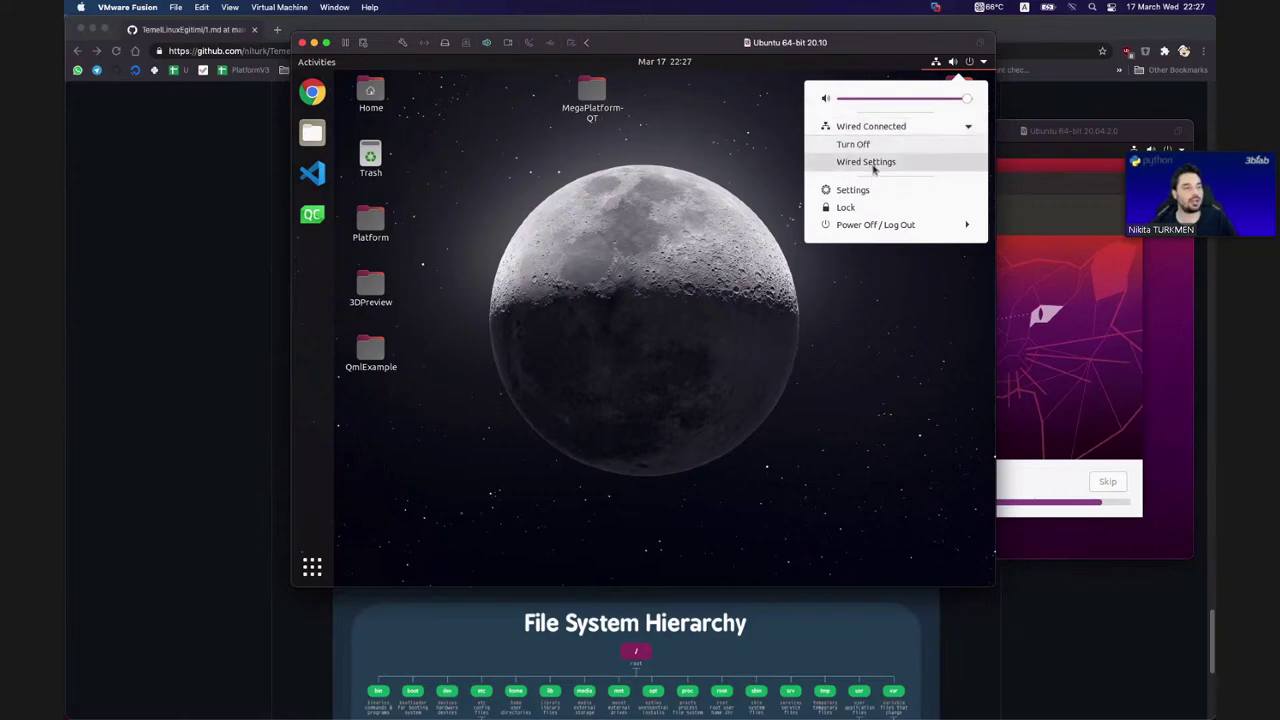
pyautogui.click(873, 168)
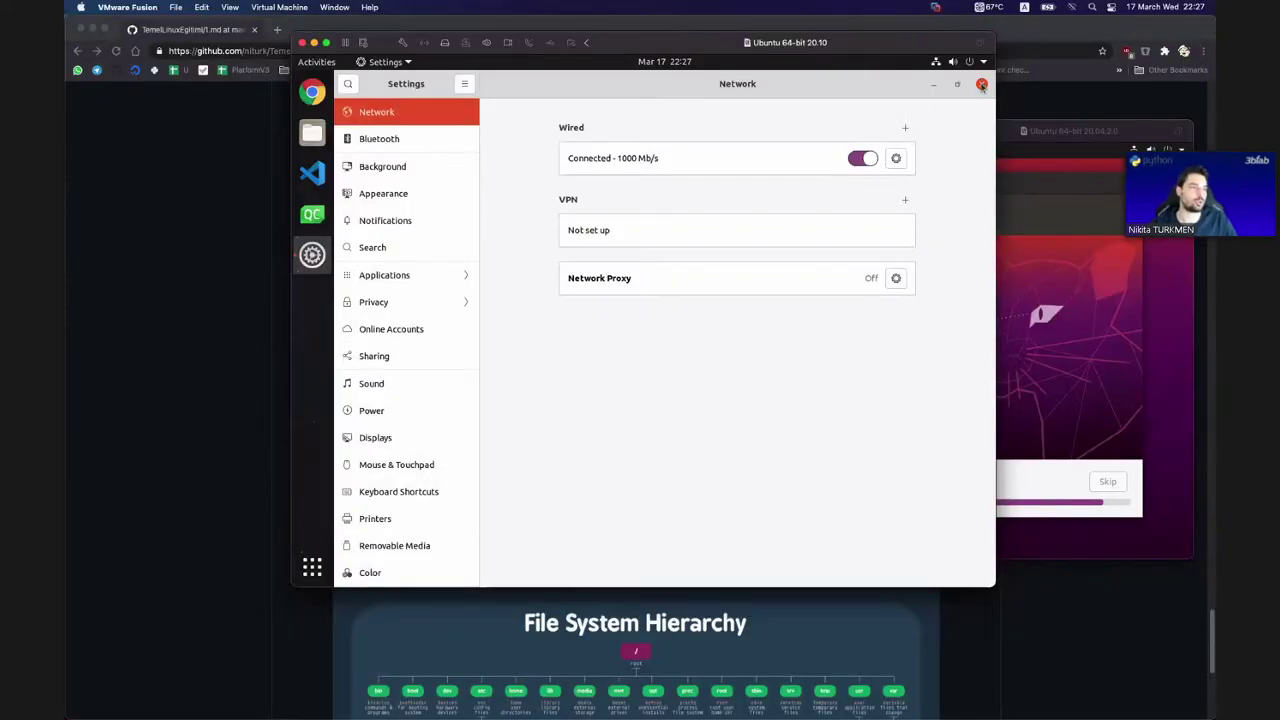
pyautogui.click(982, 85)
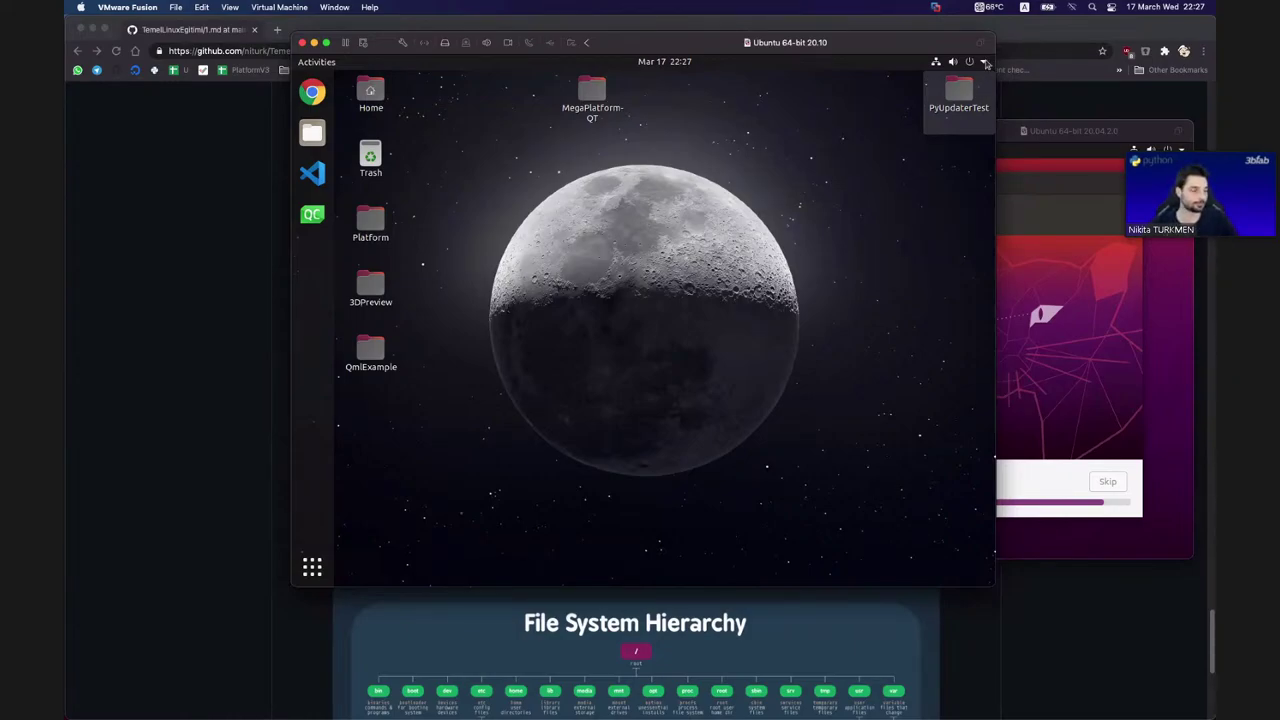
pyautogui.click(985, 62)
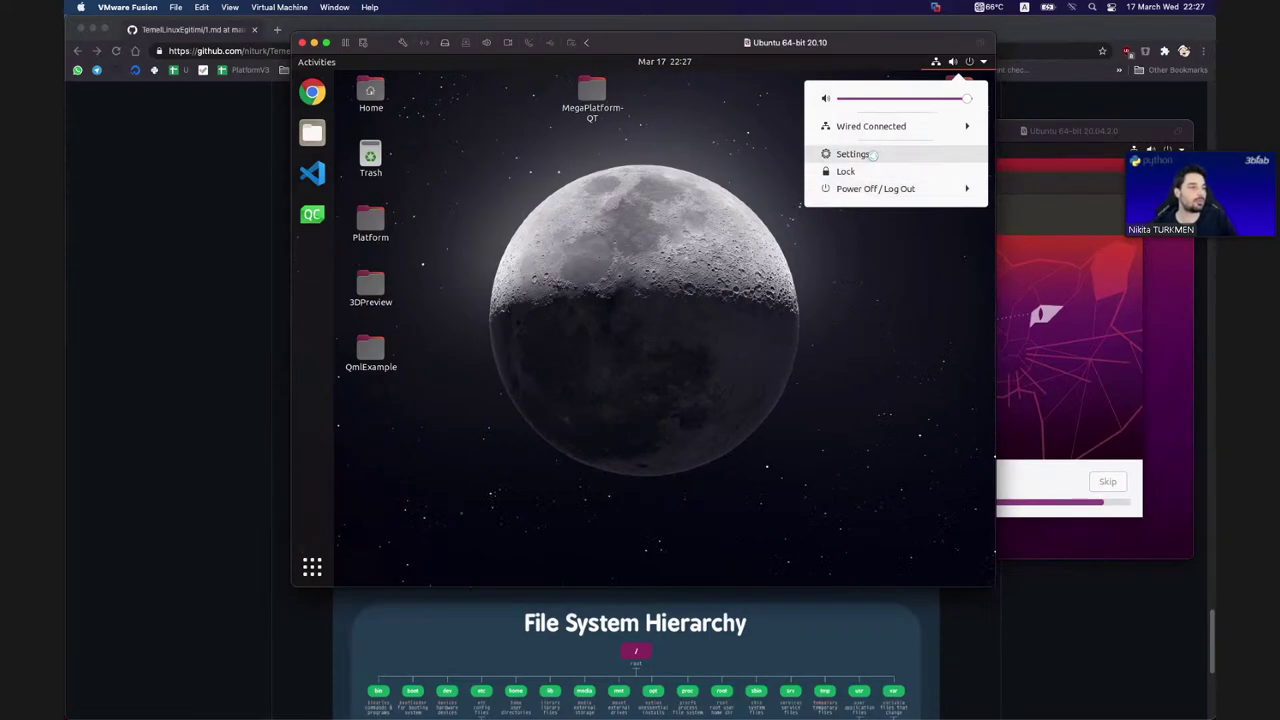
pyautogui.click(873, 154)
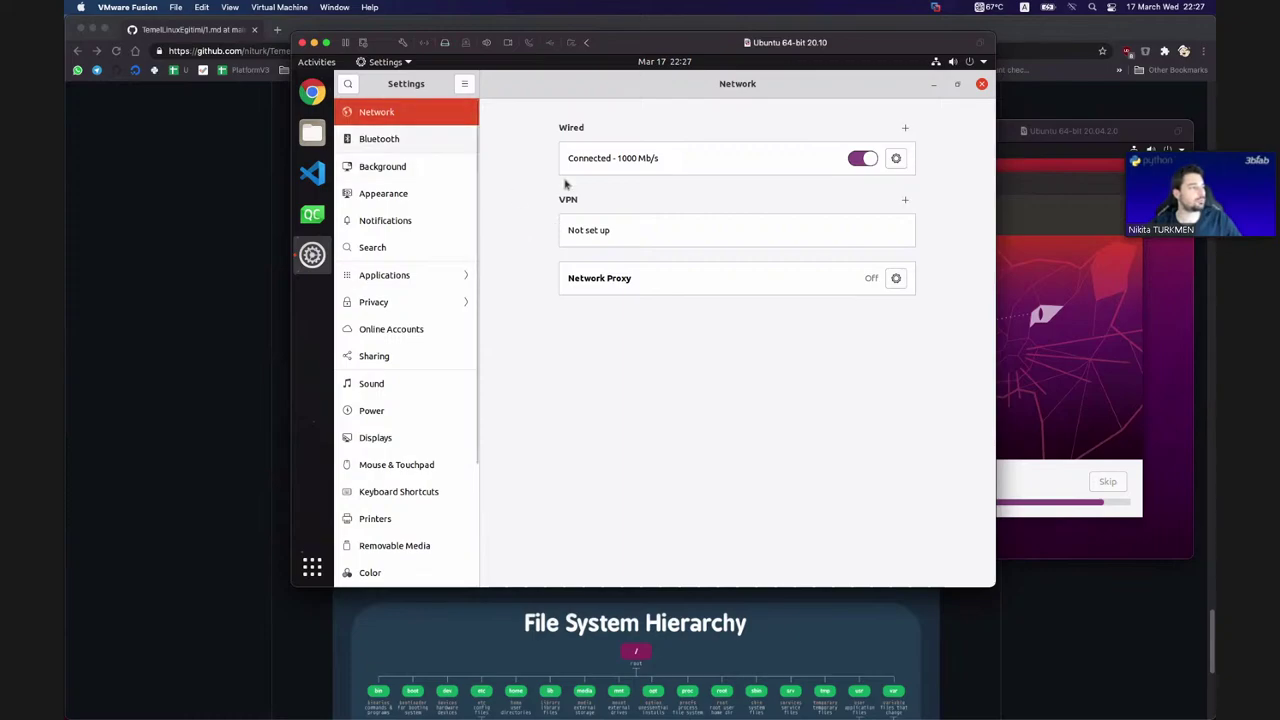
# - View Bluetooth, then Background settings, and bring the Ubuntu 64-bit 20.04.2.0 VM forward
pyautogui.click(400, 140)
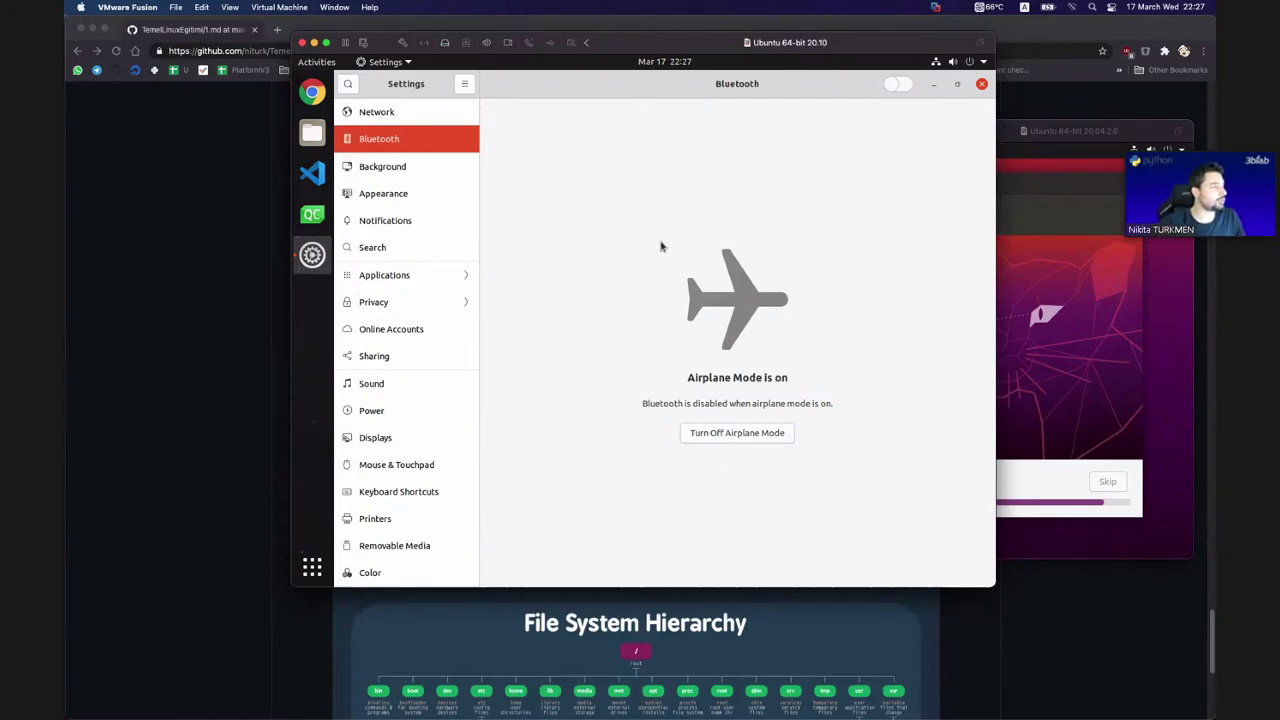
pyautogui.click(404, 169)
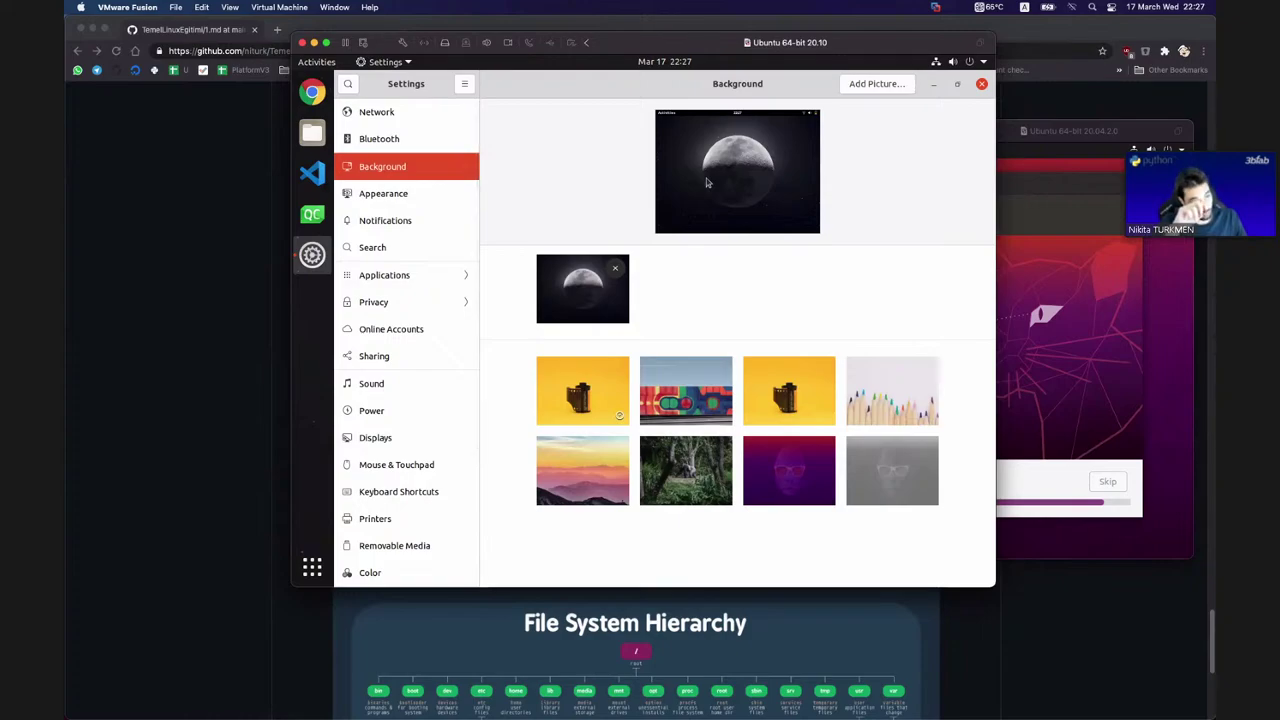
pyautogui.click(1133, 135)
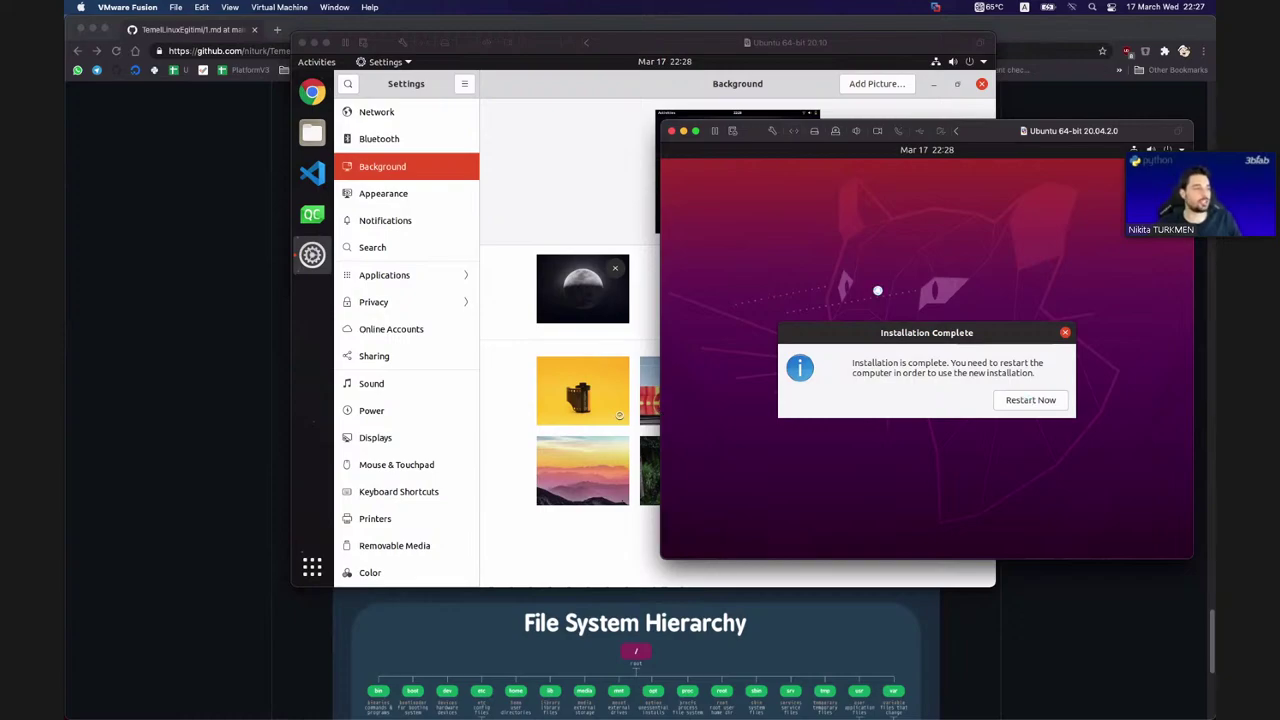
# - Place the 20.04 and 20.10 VM windows side by side and confirm the reboot after removing installation media
pyautogui.moveTo(999, 122); pyautogui.dragTo(1011, 73)
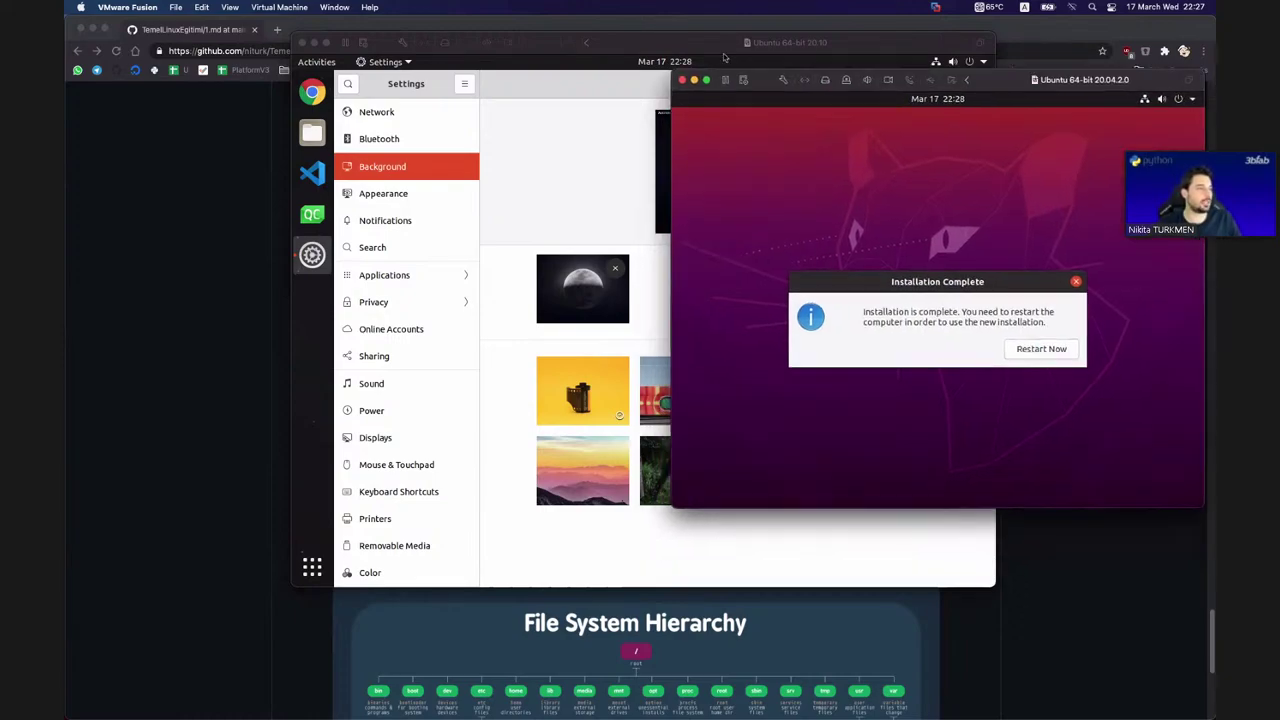
pyautogui.moveTo(673, 42); pyautogui.dragTo(568, 64)
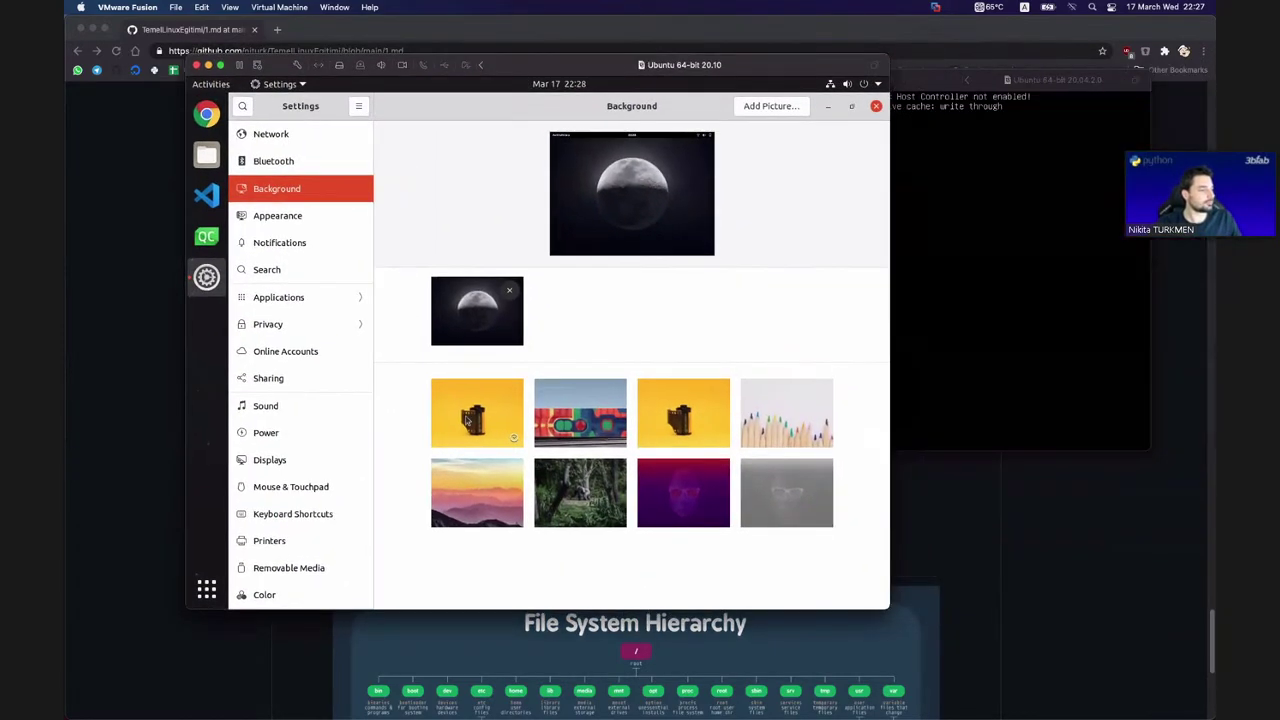
pyautogui.click(993, 85)
pyautogui.moveTo(465, 63); pyautogui.dragTo(348, 56)
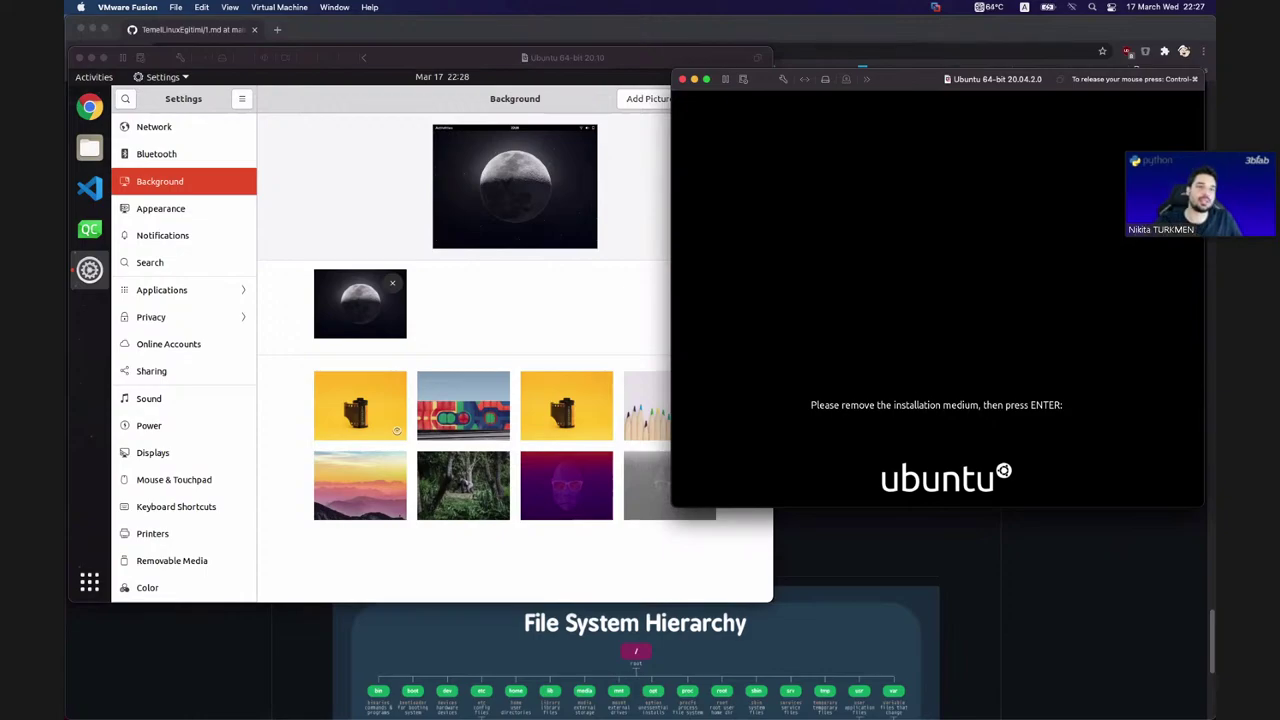
pyautogui.press('Return')
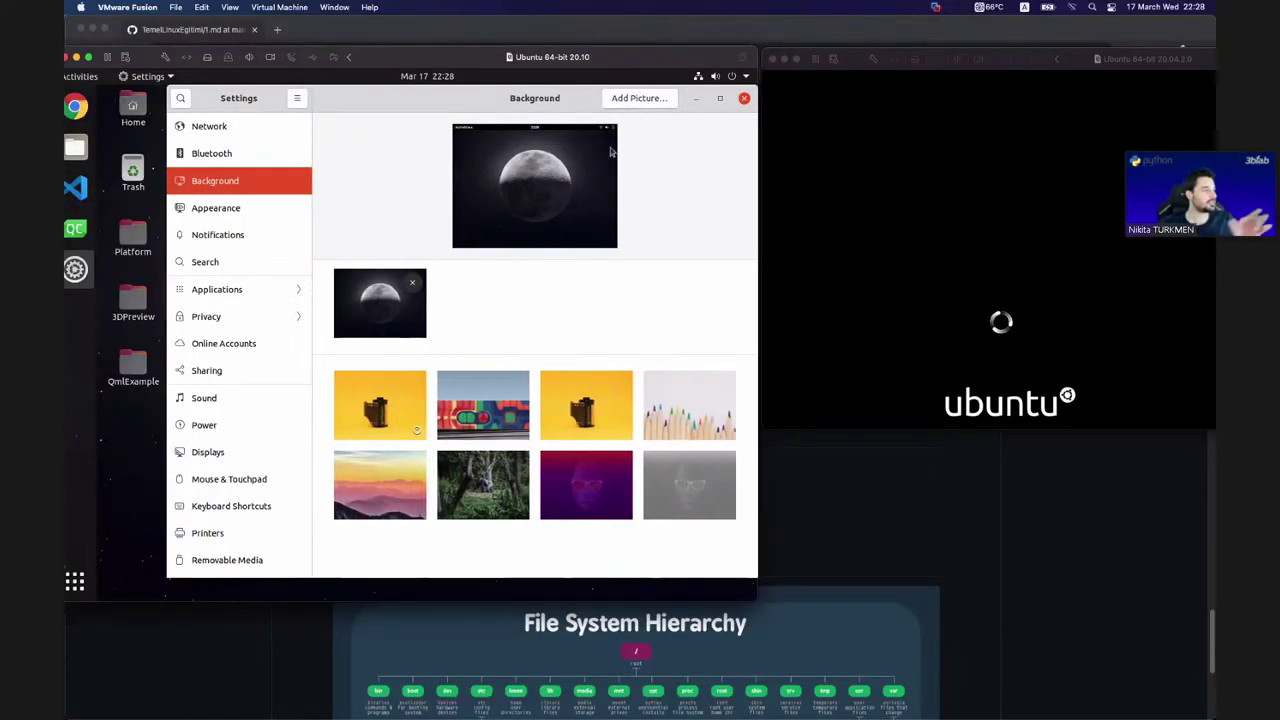
# - In Appearance, try Standard window colours, then settle on Dark
pyautogui.click(226, 207)
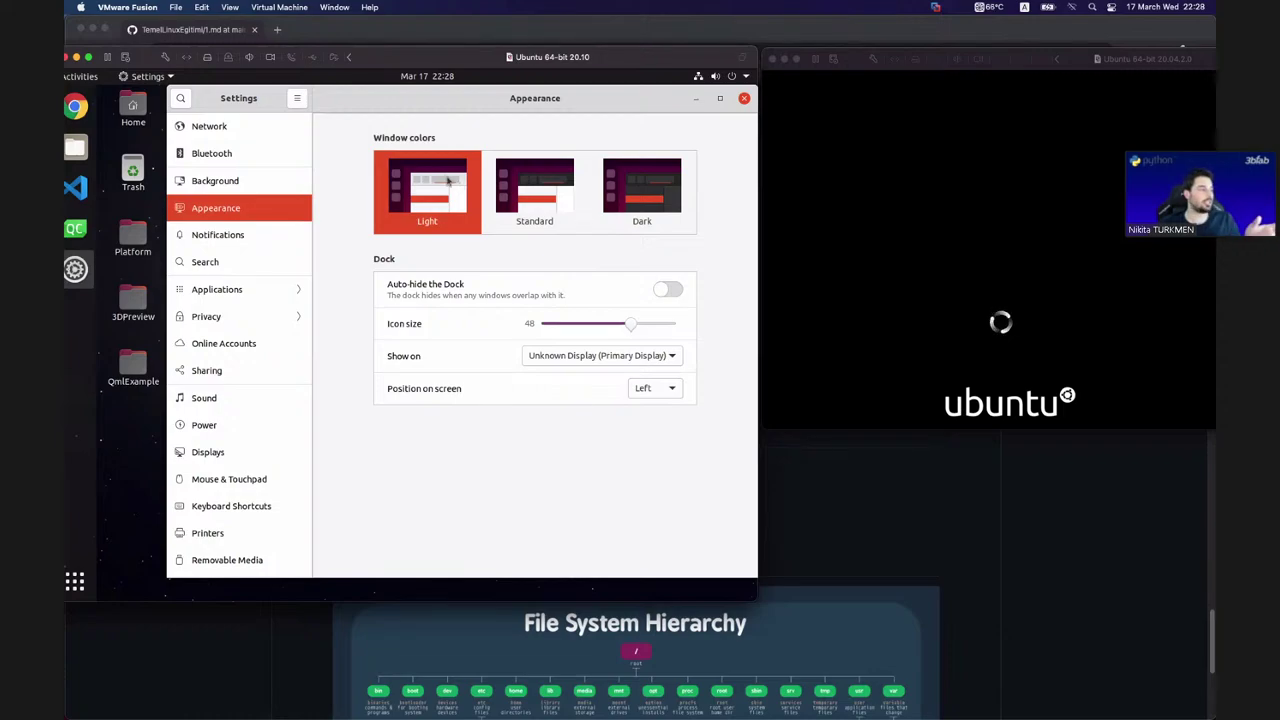
pyautogui.click(540, 182)
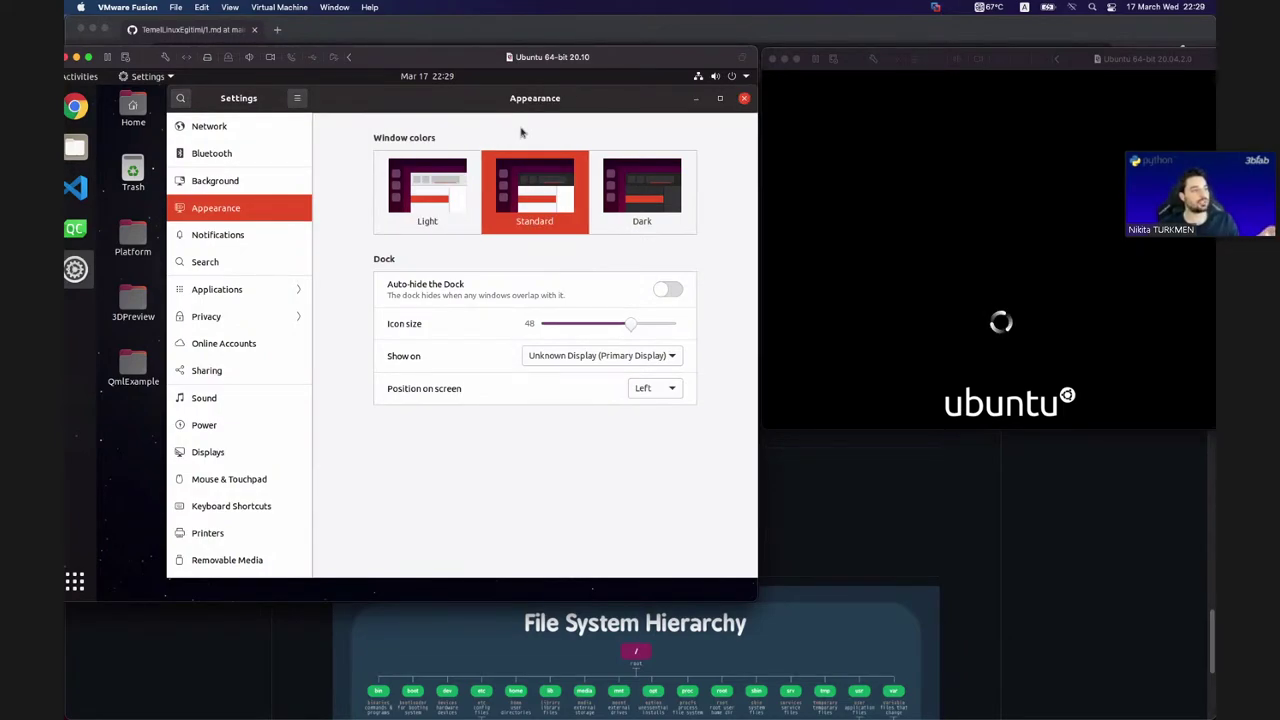
pyautogui.click(629, 190)
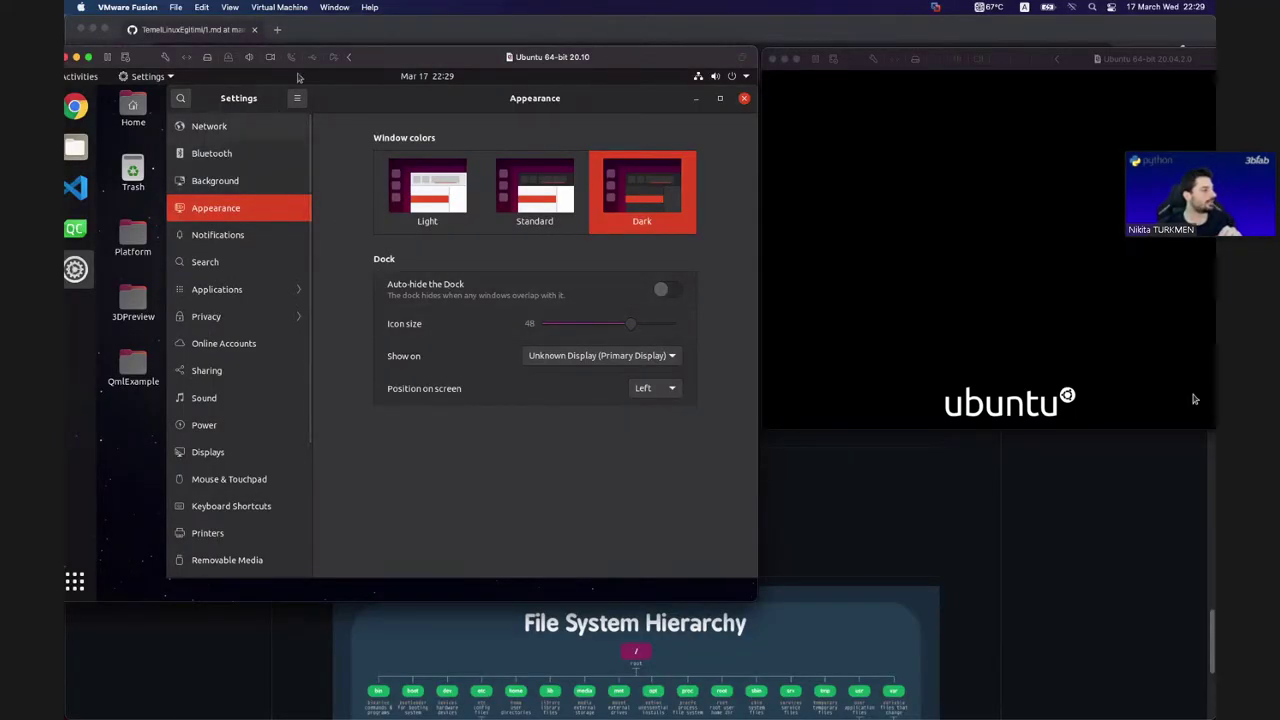
pyautogui.moveTo(454, 63); pyautogui.dragTo(545, 62)
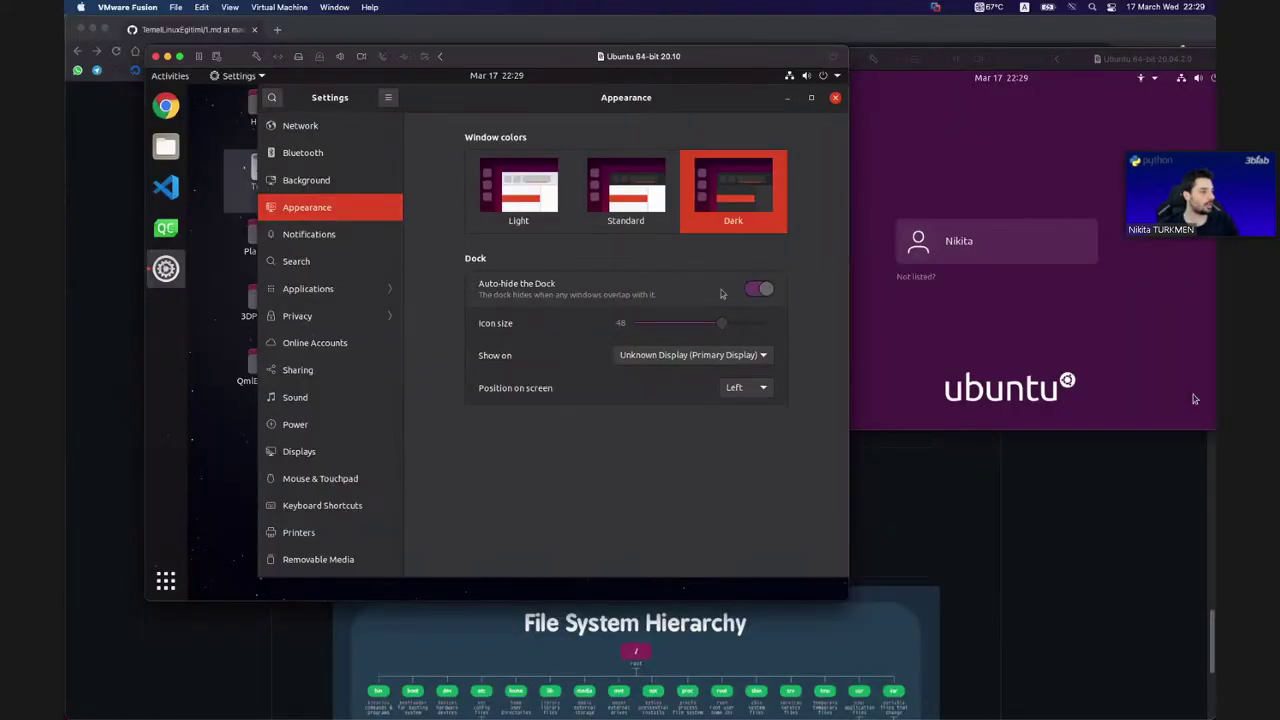
# - Turn off dock auto-hide and try Bottom and Right positions before returning to Left
pyautogui.click(722, 293)
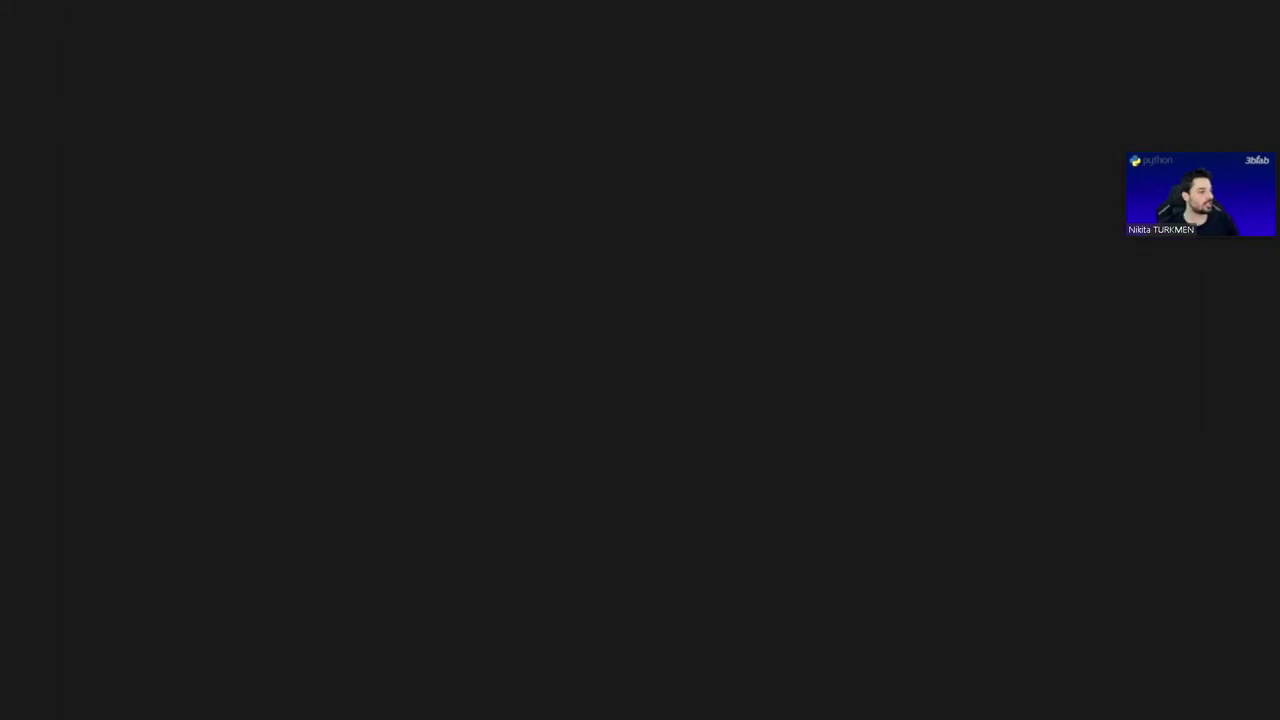
pyautogui.click(751, 400)
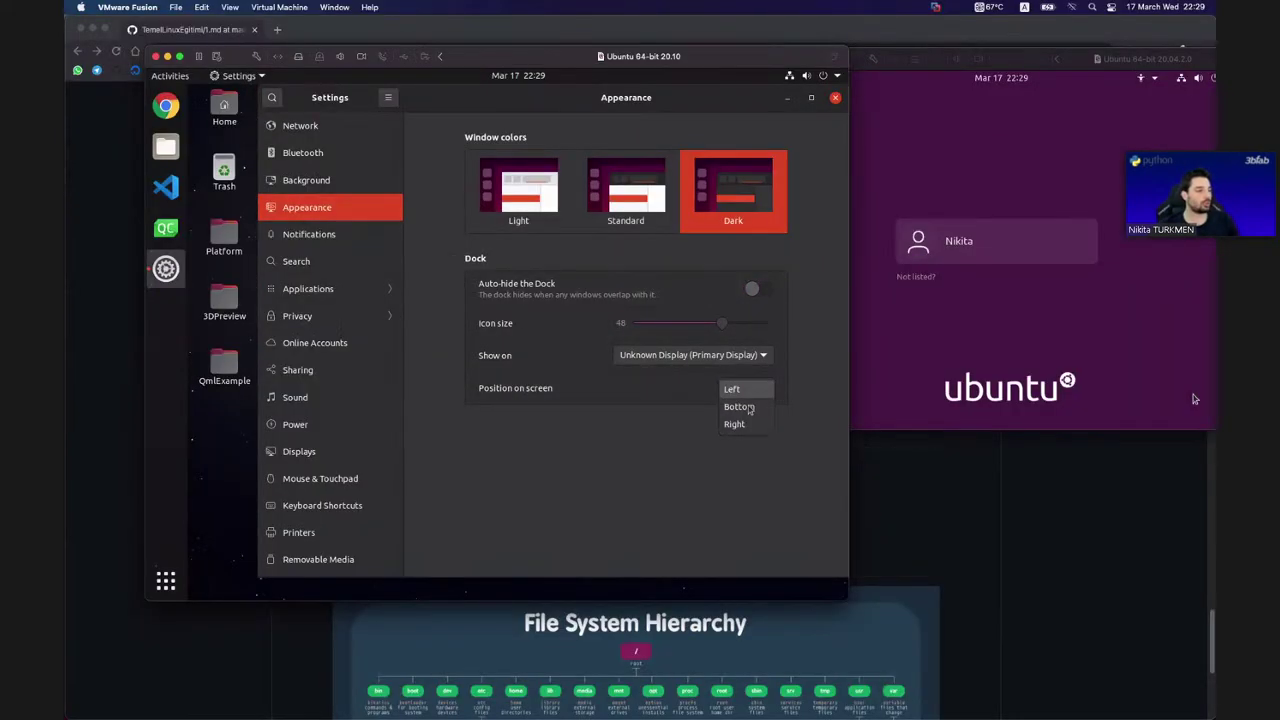
pyautogui.click(749, 406)
pyautogui.click(748, 393)
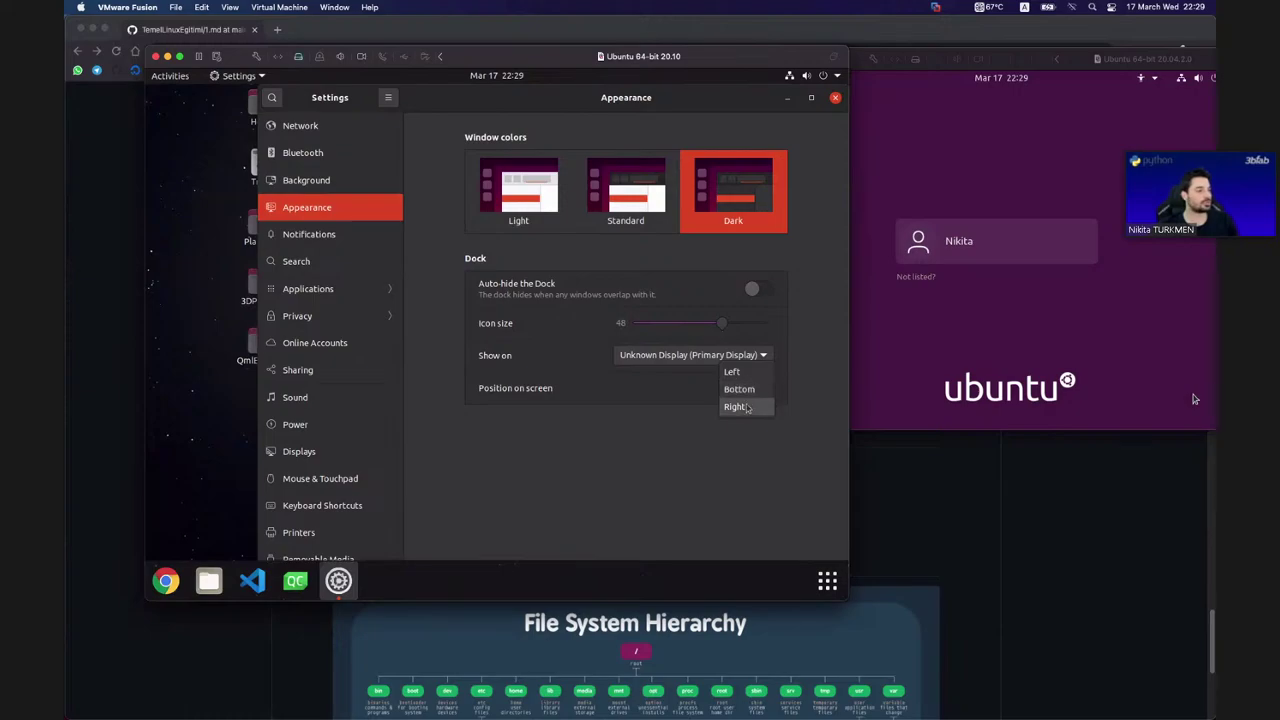
pyautogui.click(746, 405)
pyautogui.click(712, 389)
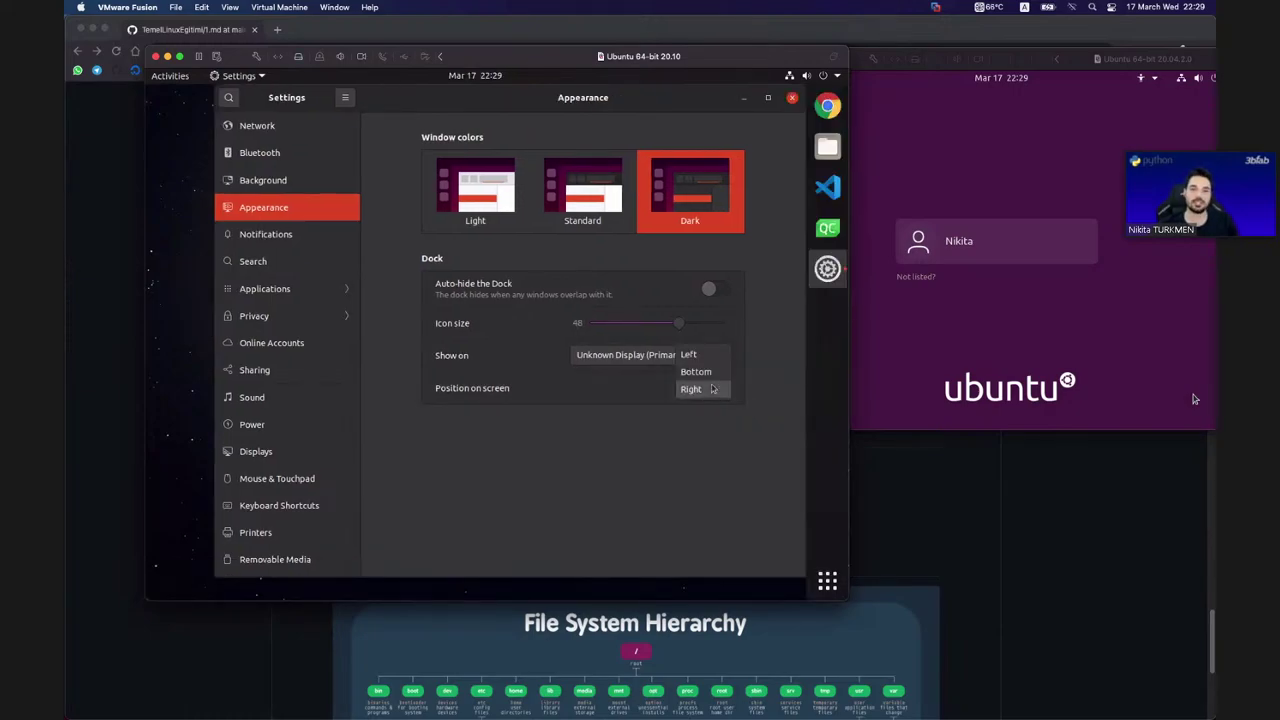
pyautogui.click(690, 354)
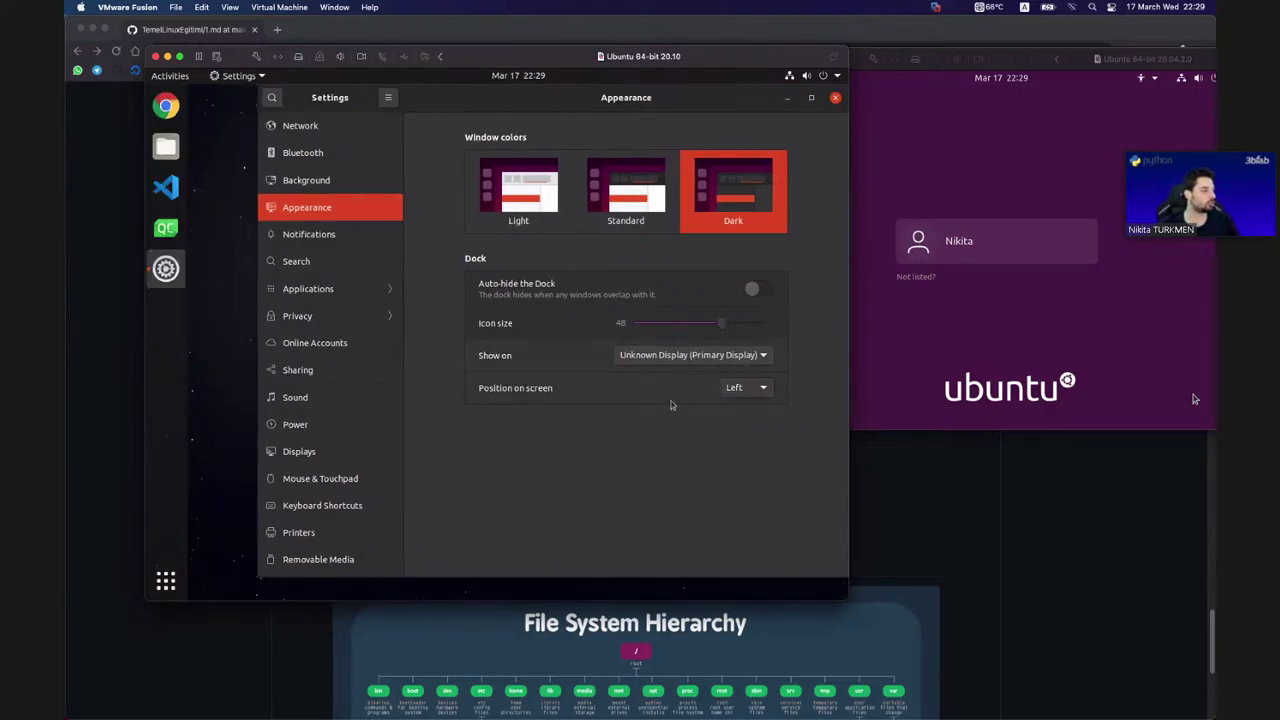
# - Try showing the dock on all displays, then keep it on the primary display
pyautogui.click(706, 356)
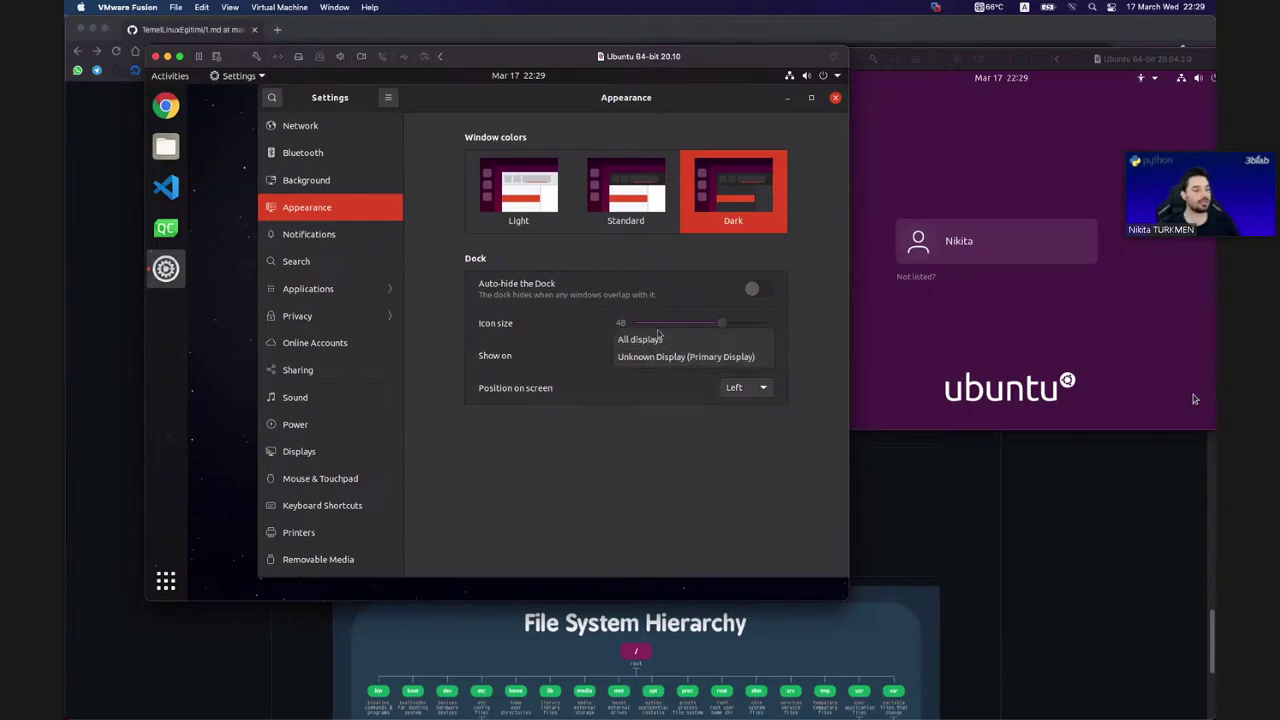
pyautogui.click(660, 340)
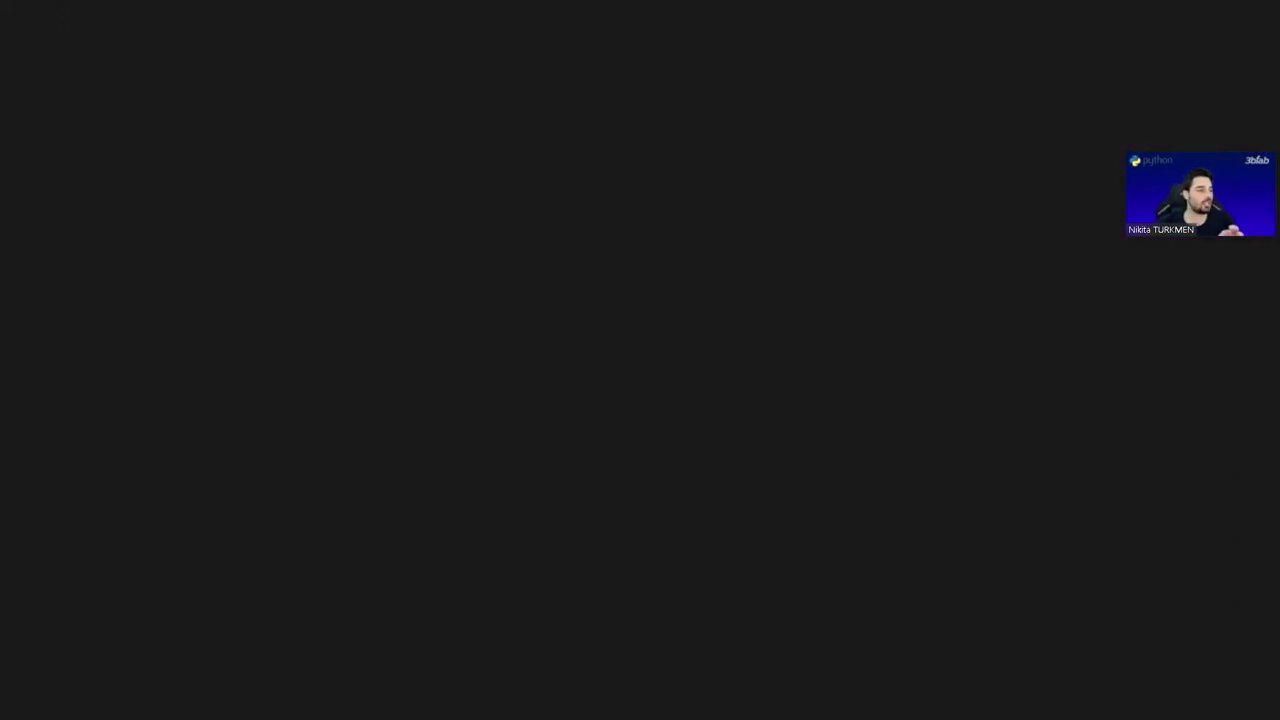
pyautogui.click(664, 358)
pyautogui.click(662, 373)
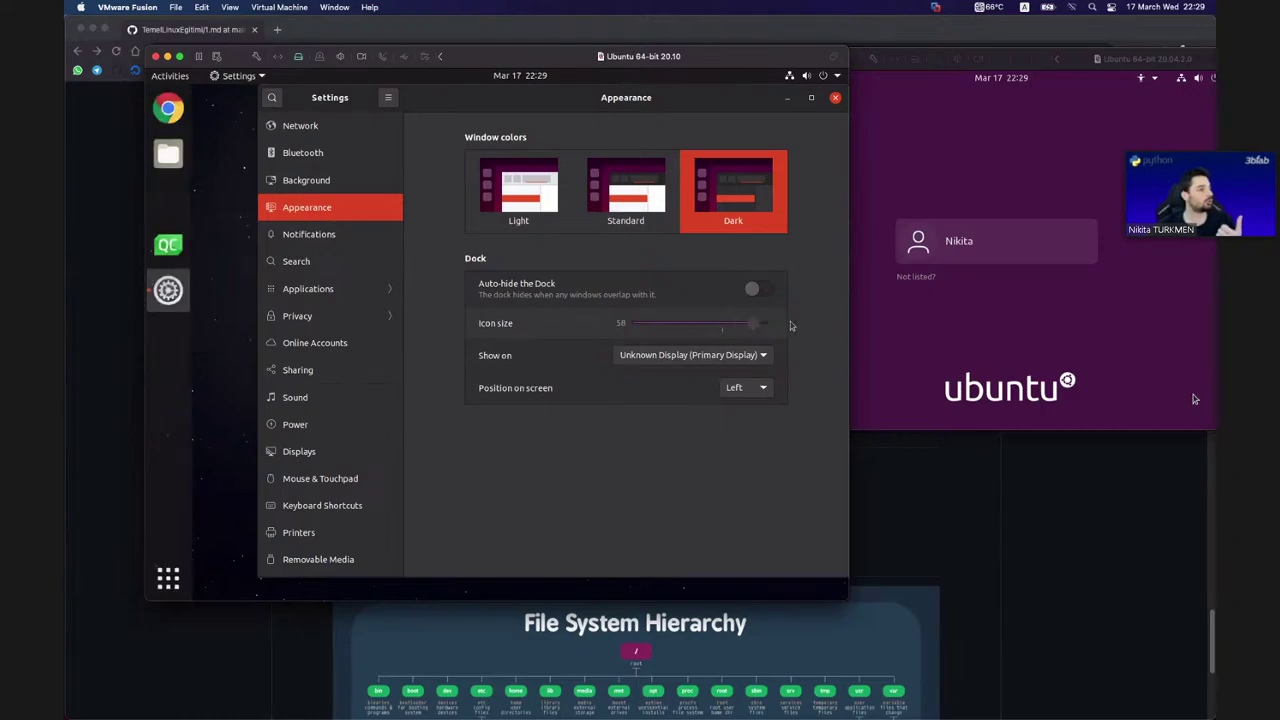
# - Scroll through per-app Notifications, then show the Search page and its enabled sources
pyautogui.click(312, 236)
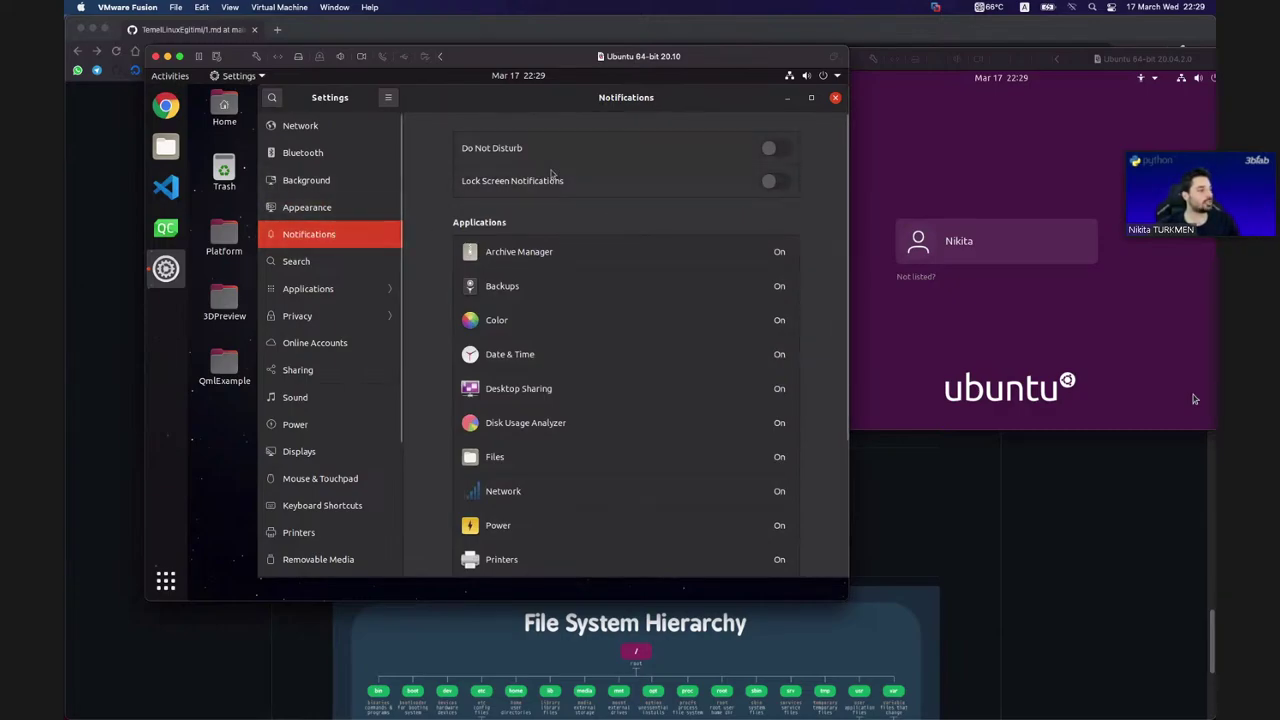
pyautogui.scroll(-4, 550, 174)
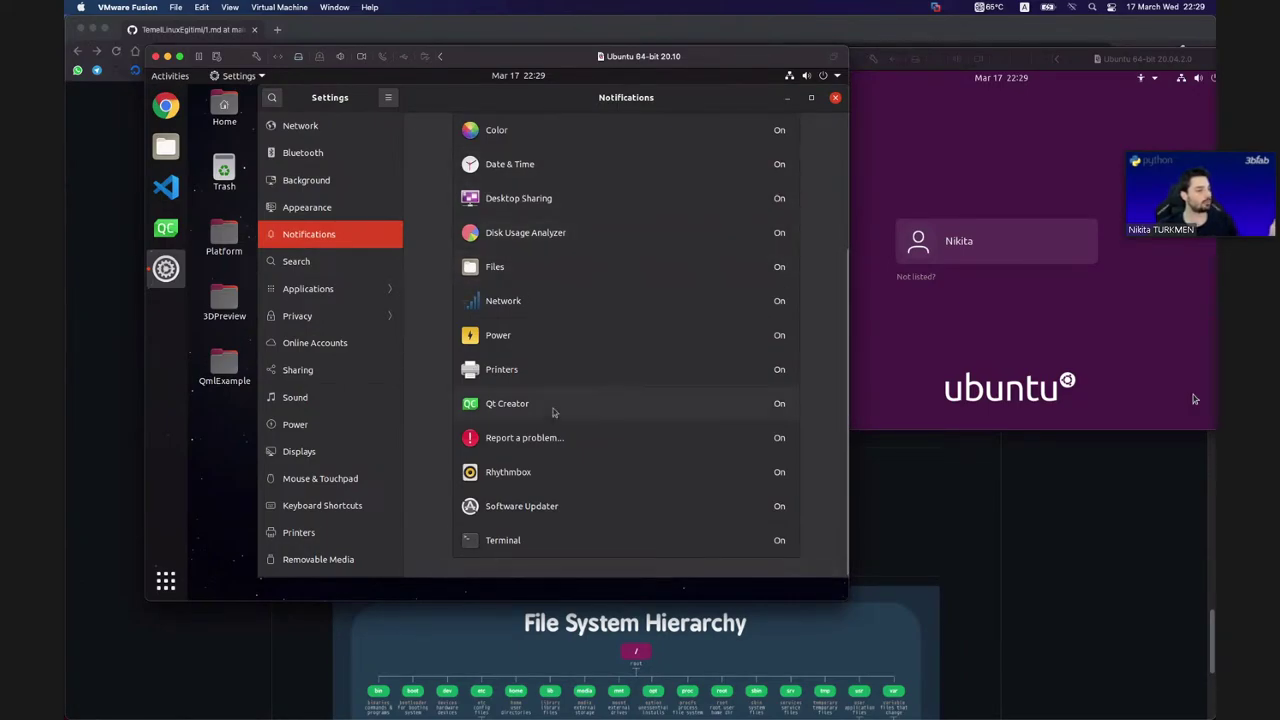
pyautogui.scroll(5, 552, 411)
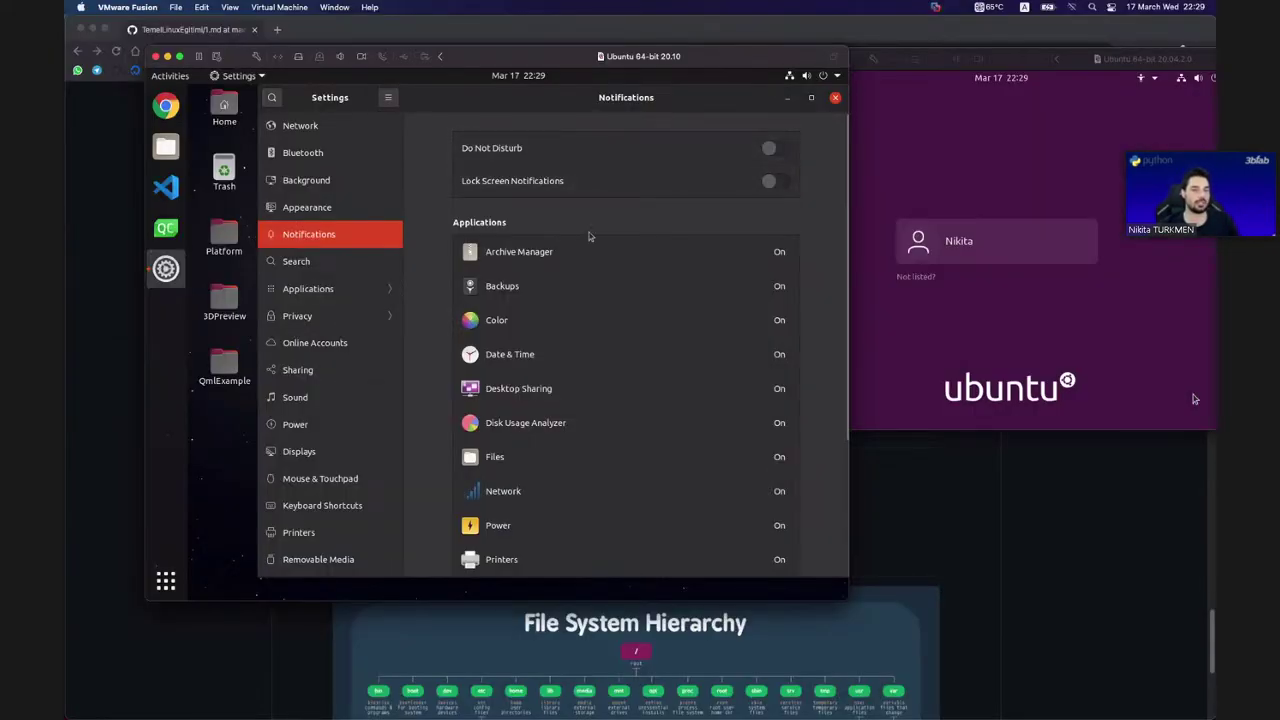
pyautogui.click(326, 262)
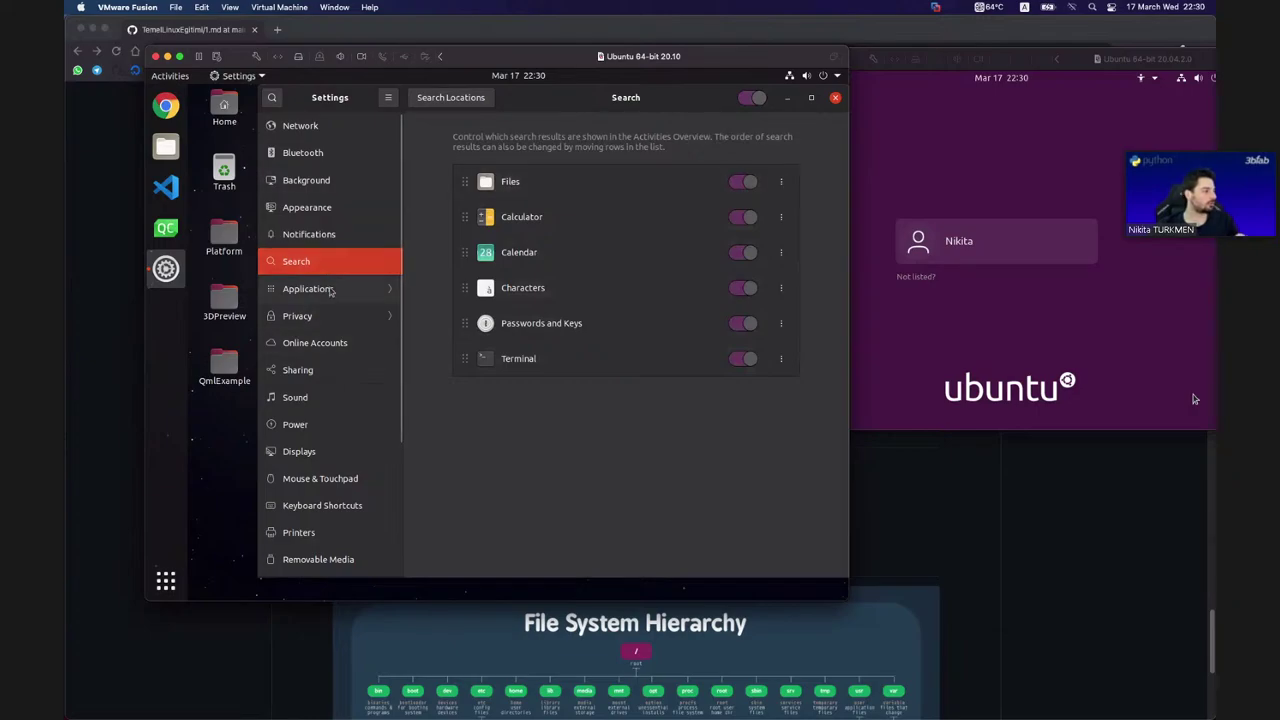
# - Browse Applications, then Privacy's Location Services, Thunderbolt, File History & Trash, Screen Lock and Diagnostics pages
pyautogui.click(331, 290)
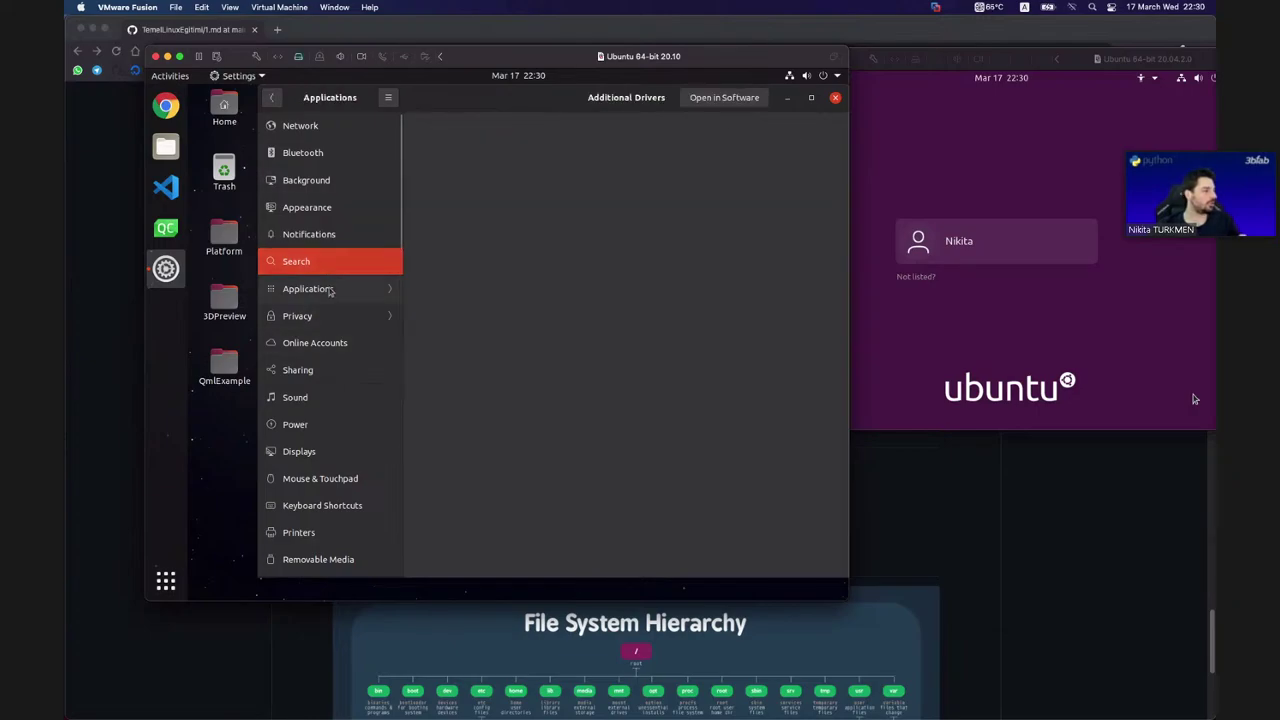
pyautogui.click(275, 100)
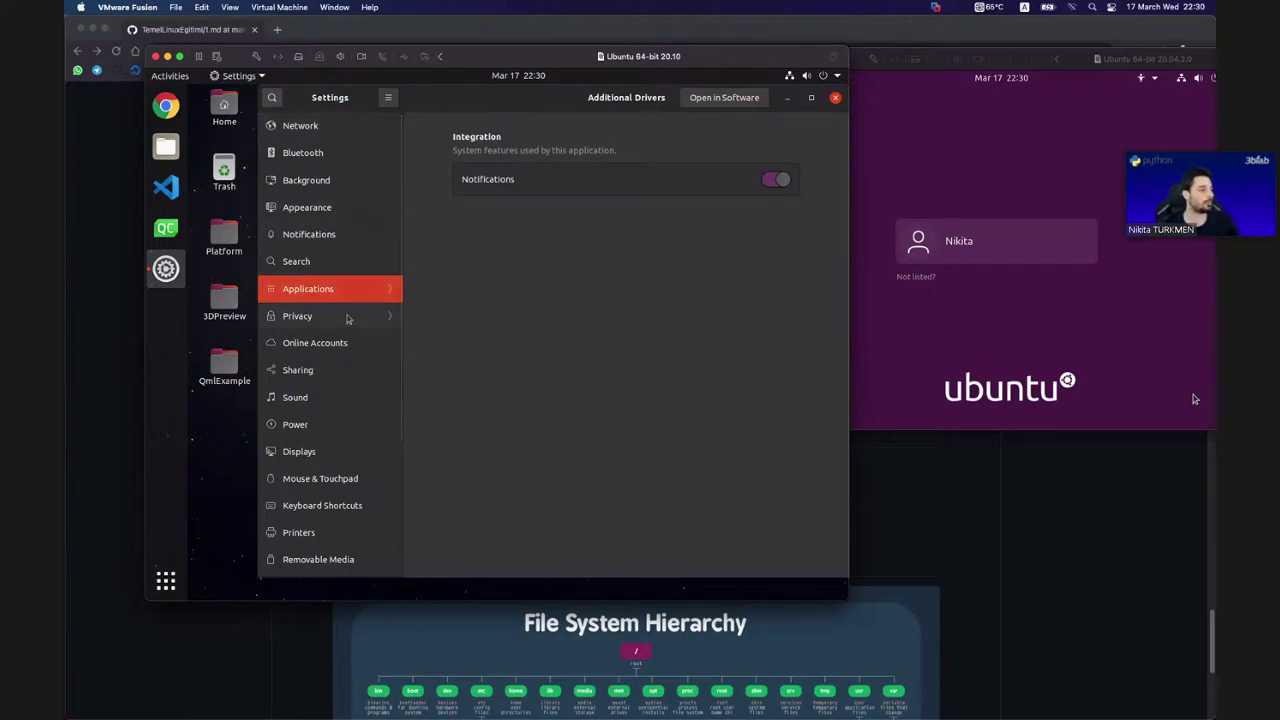
pyautogui.click(348, 318)
pyautogui.click(327, 151)
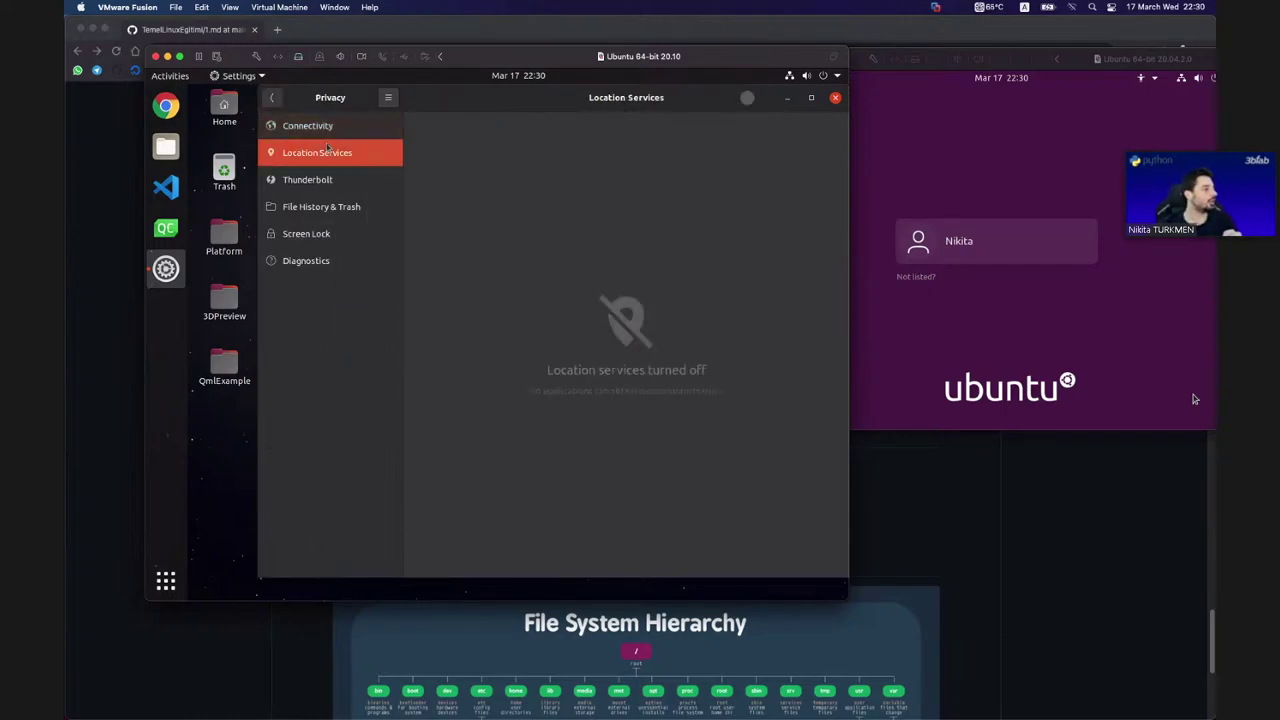
pyautogui.click(316, 181)
pyautogui.click(312, 212)
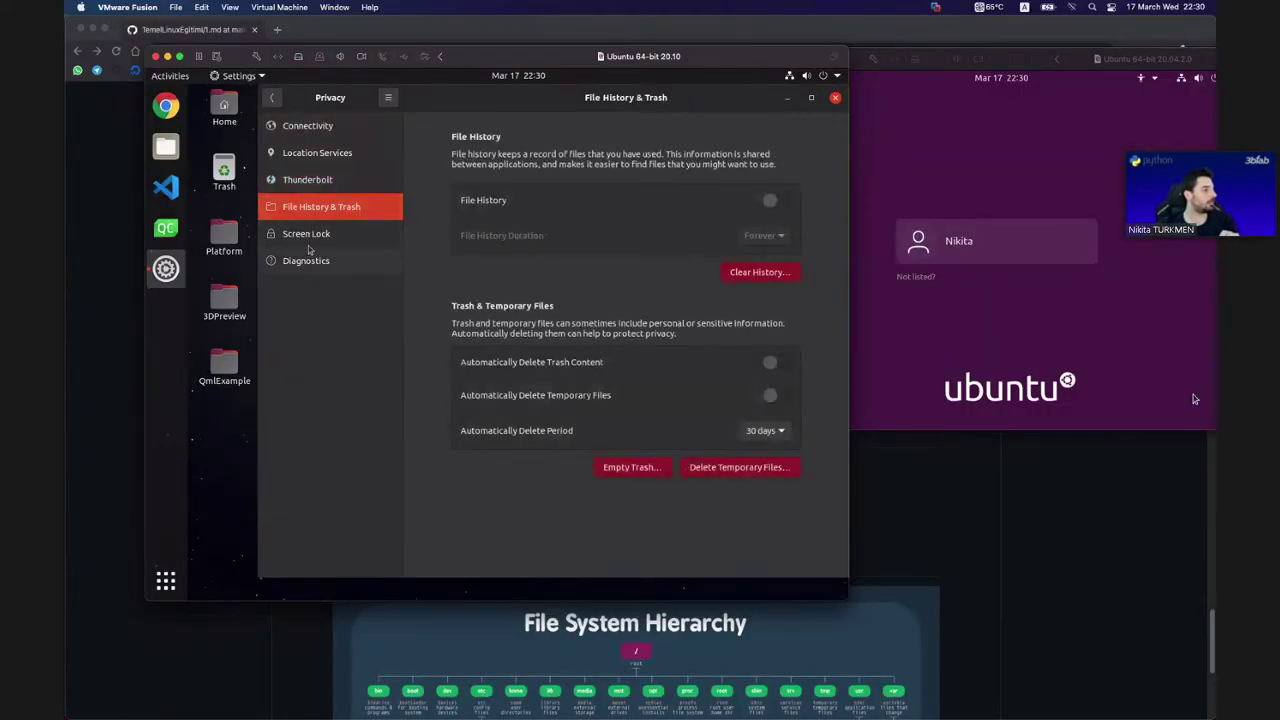
pyautogui.click(311, 236)
pyautogui.click(310, 257)
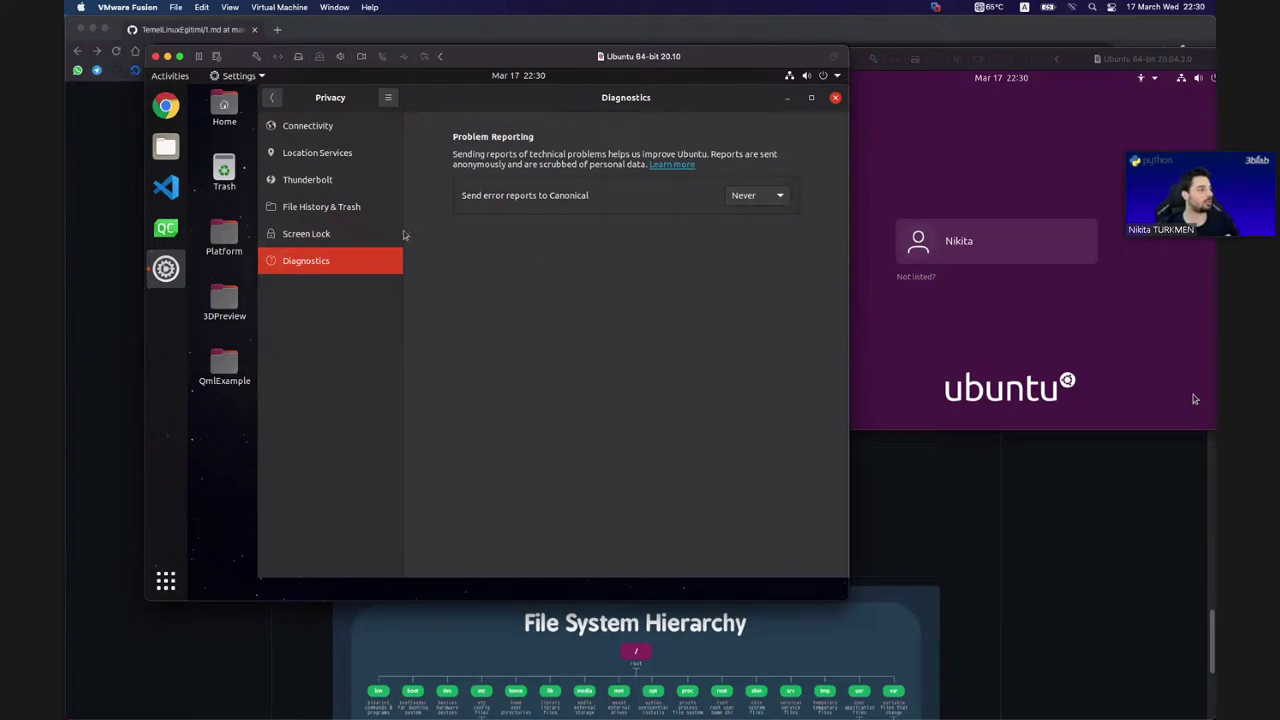
pyautogui.click(309, 243)
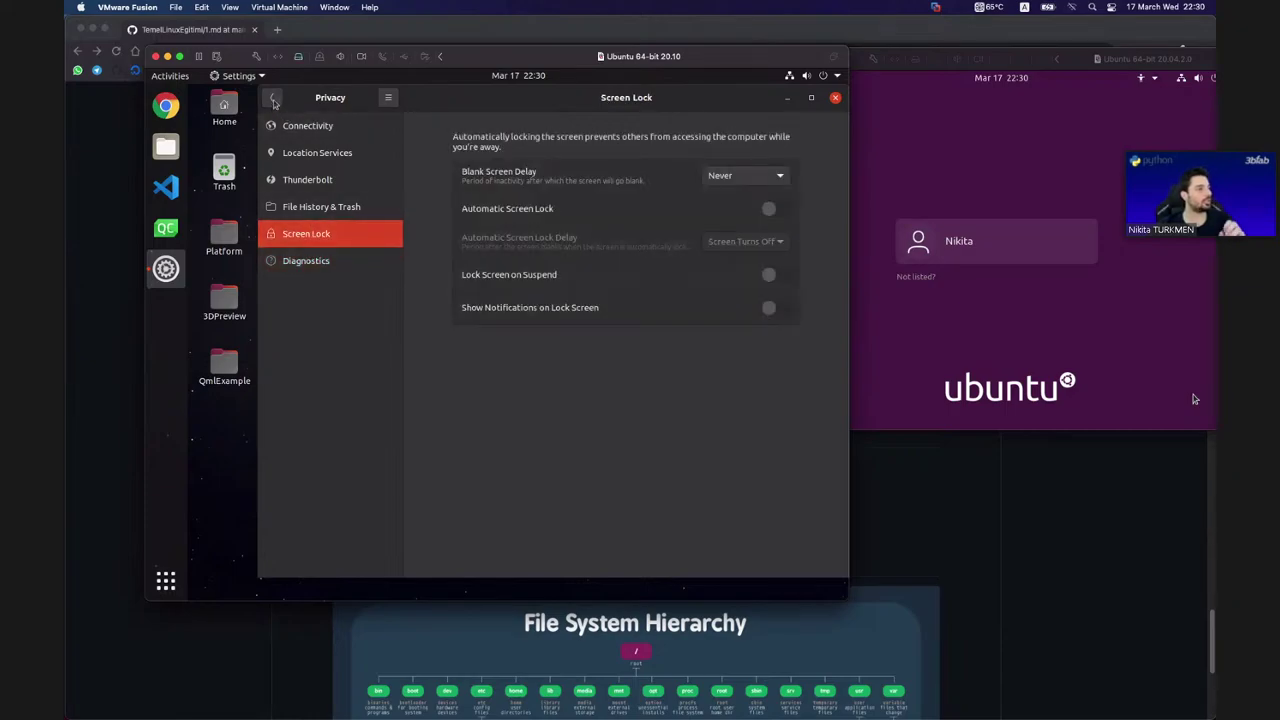
pyautogui.click(273, 99)
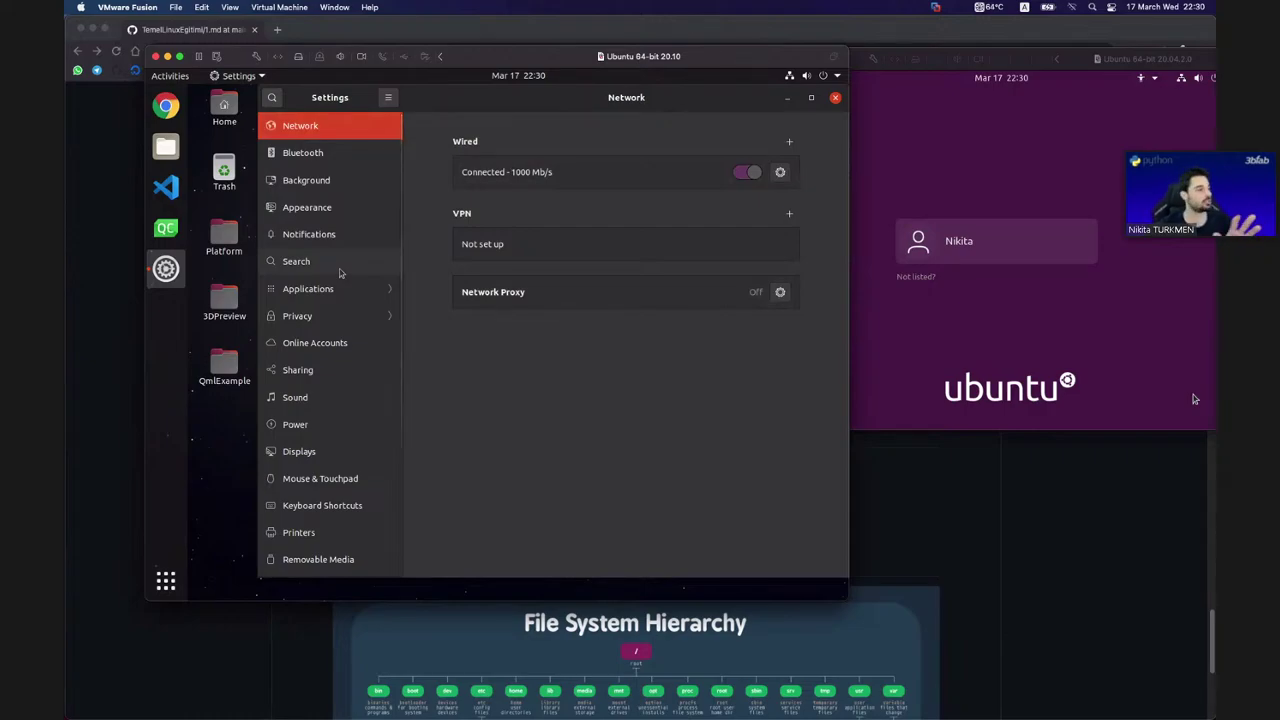
# - View the Online Accounts and Sharing pages, then the Sound page
pyautogui.click(327, 346)
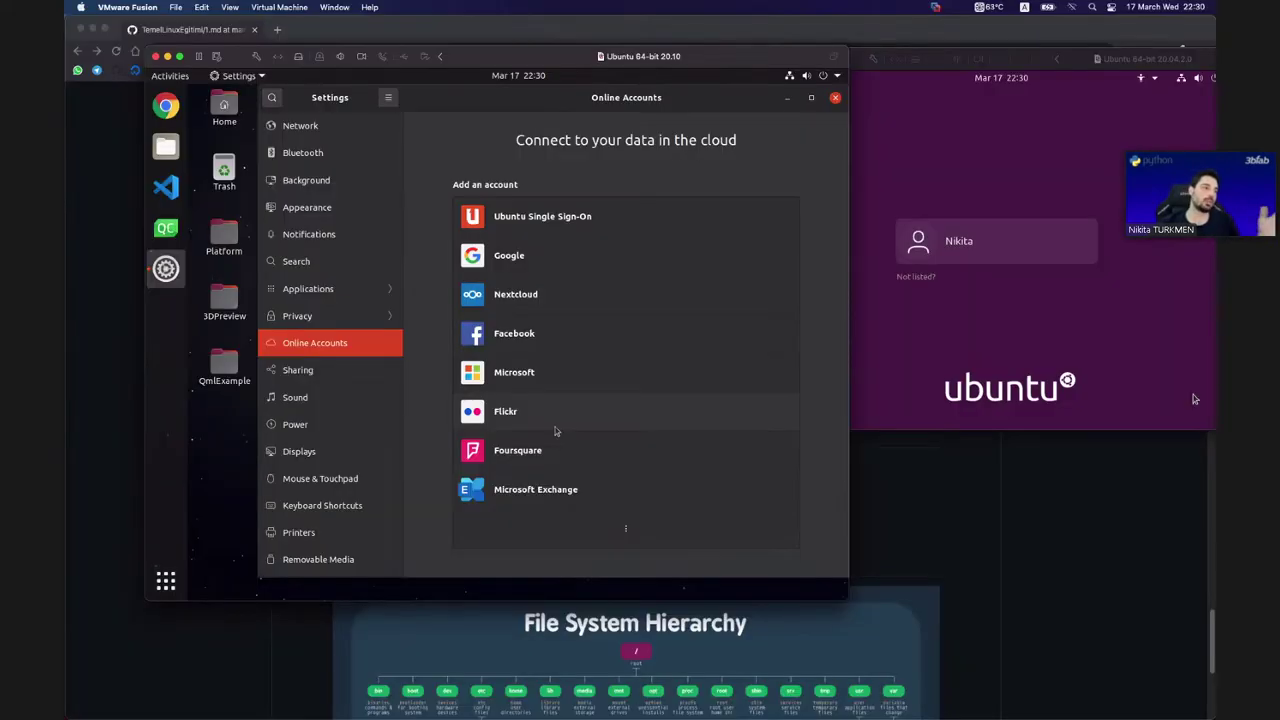
pyautogui.click(319, 372)
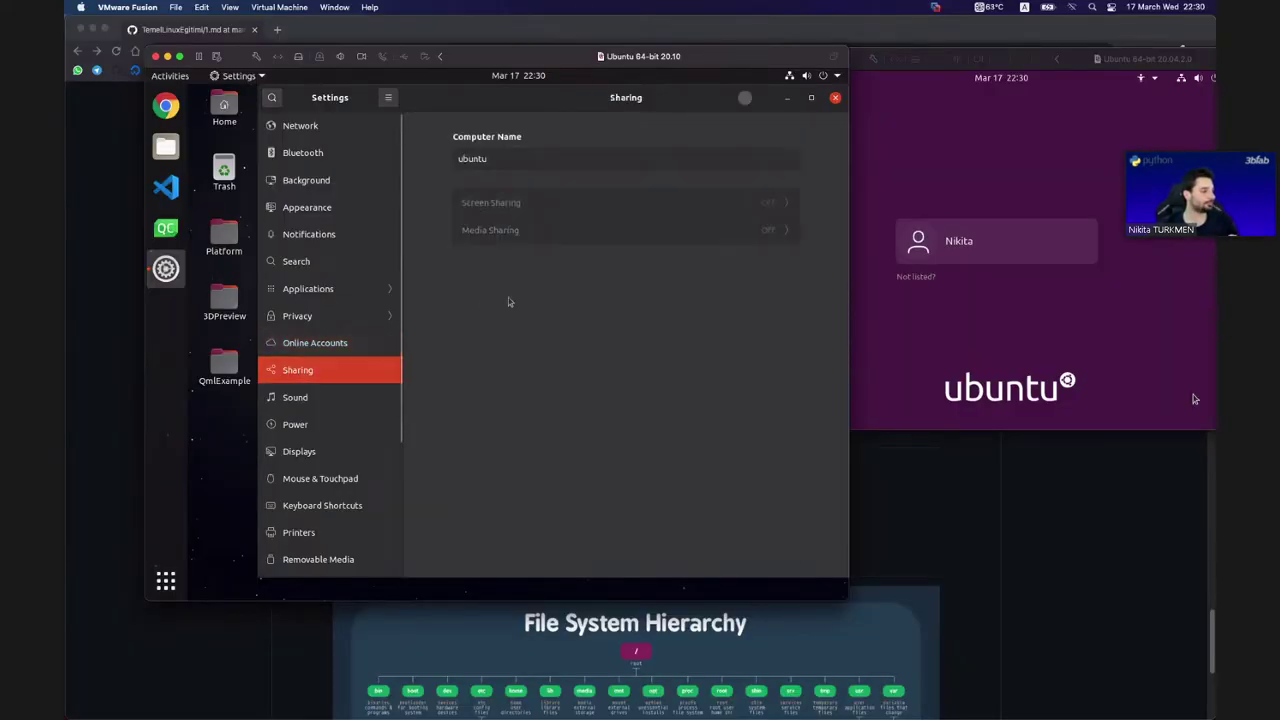
pyautogui.click(346, 402)
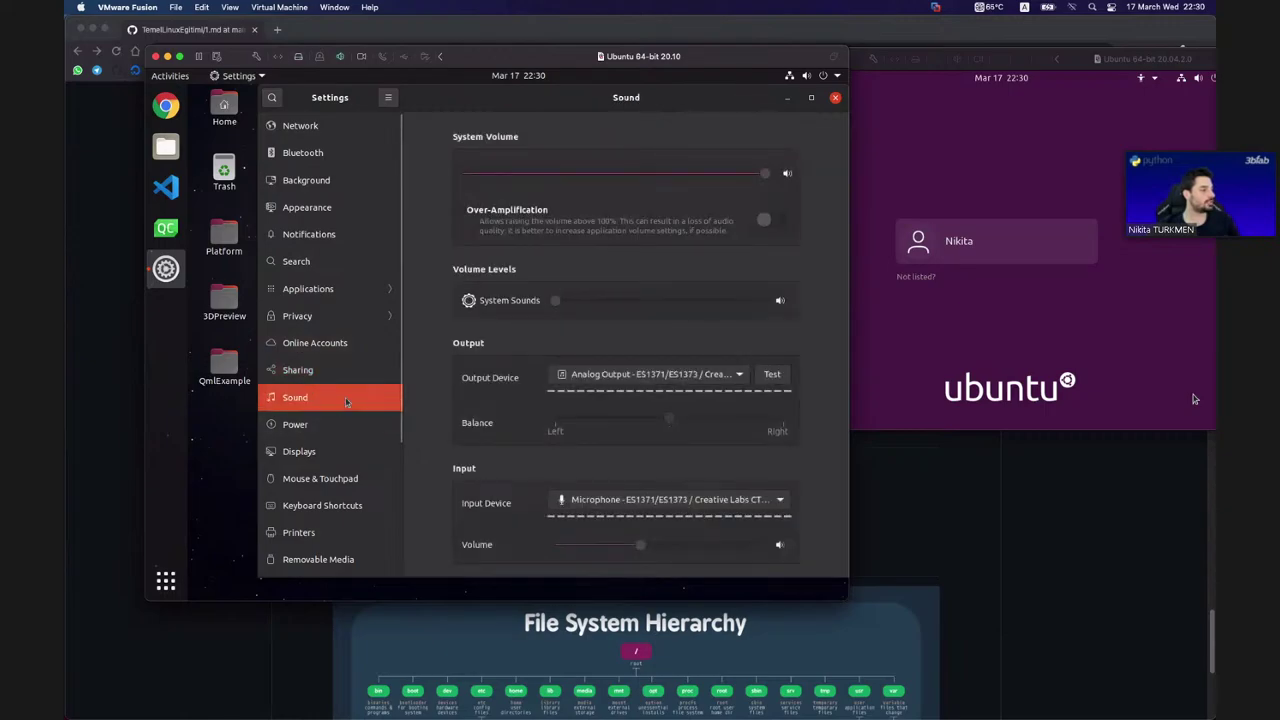
# - Enable Over-Amplification, set system volume slightly above 100%, then go to Power settings
pyautogui.click(768, 219)
pyautogui.moveTo(660, 168); pyautogui.dragTo(701, 172)
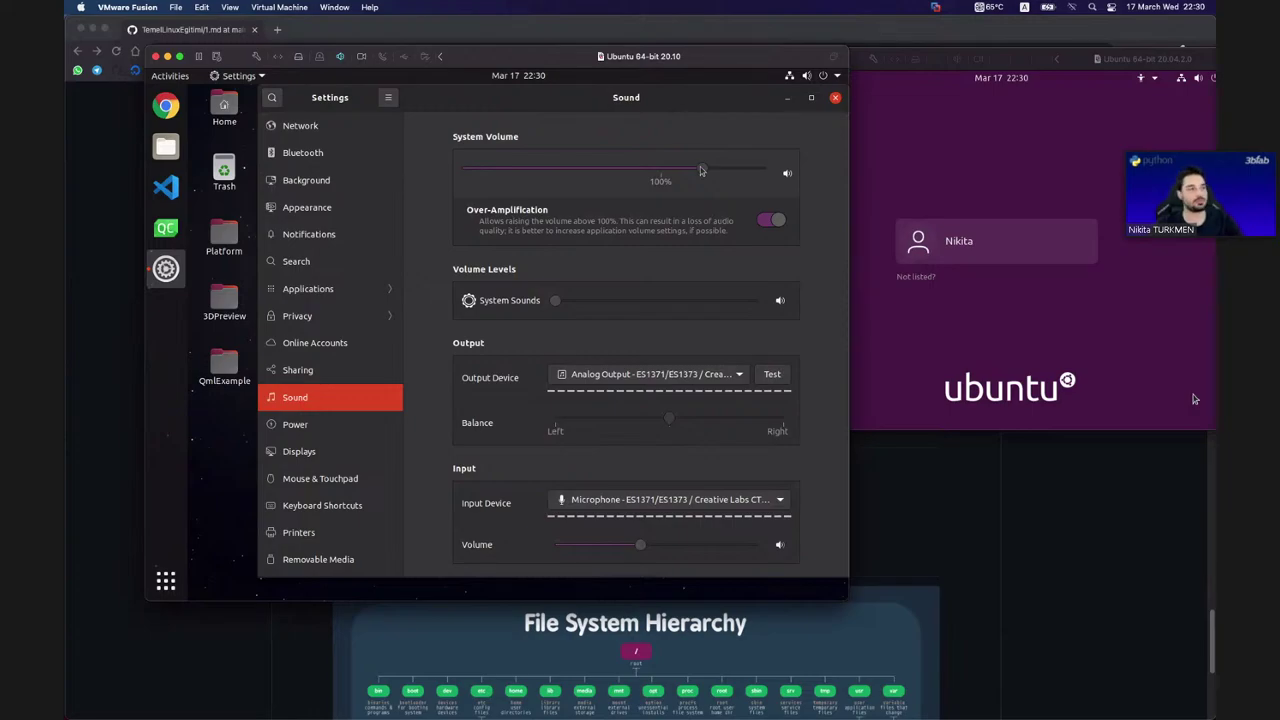
pyautogui.moveTo(697, 168); pyautogui.dragTo(766, 168)
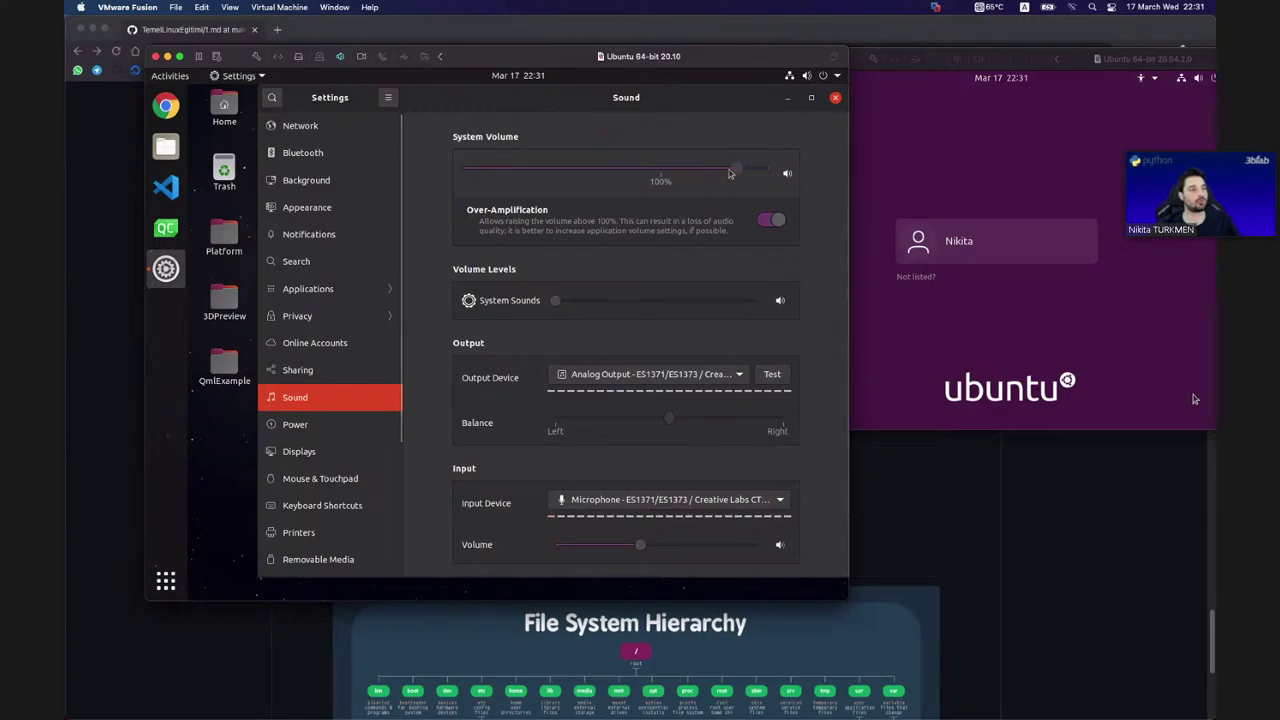
pyautogui.moveTo(753, 171); pyautogui.dragTo(714, 170)
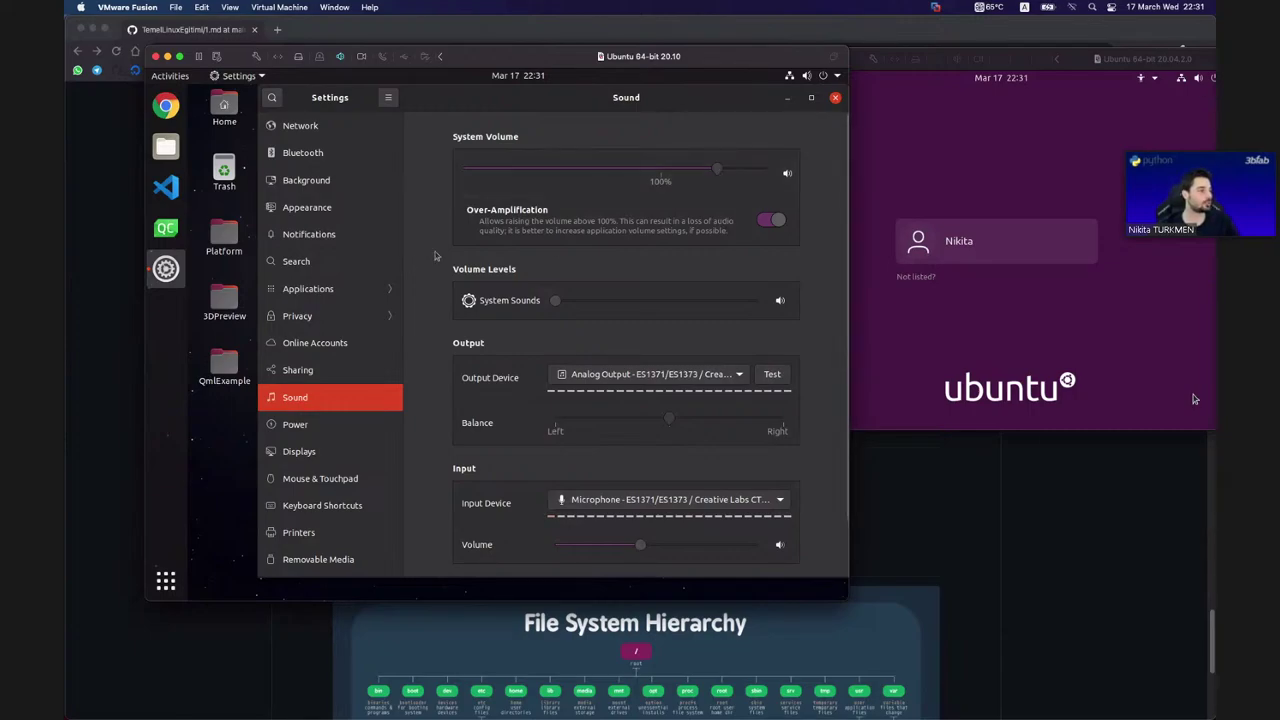
pyautogui.click(295, 424)
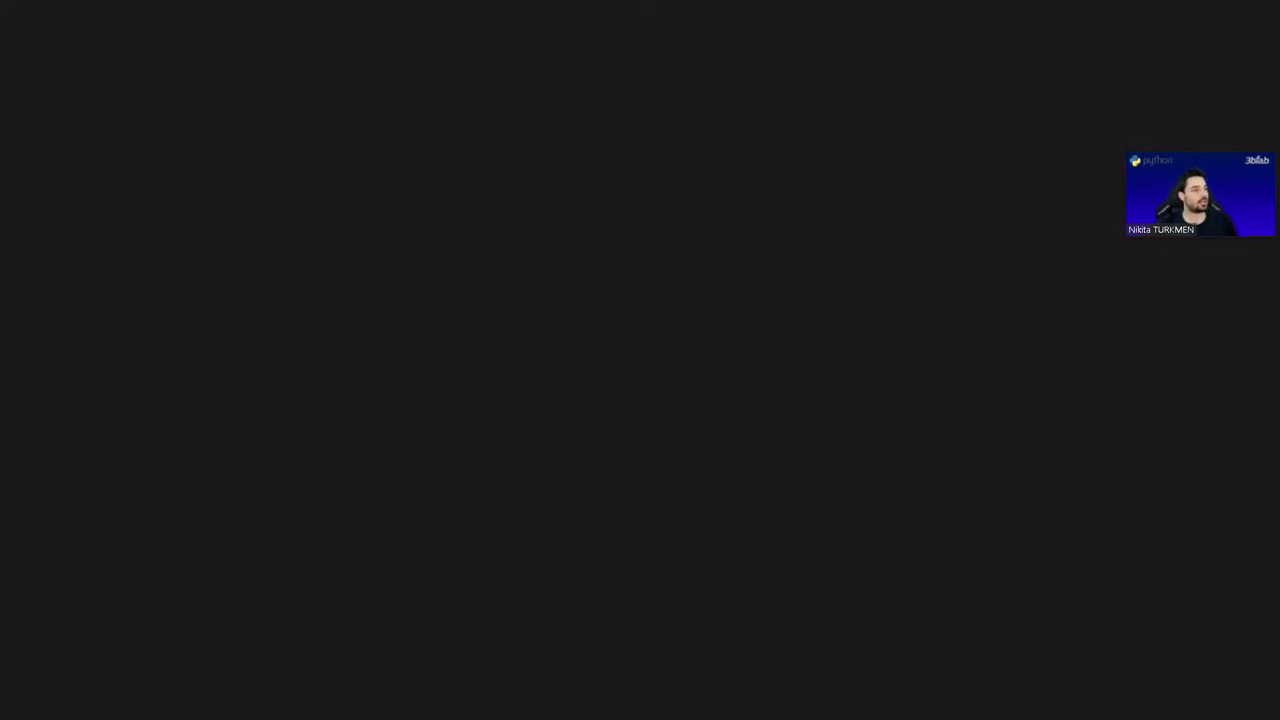
# - Keep Blank Screen at Never and Displays orientation Landscape, then show Mouse & Touchpad
pyautogui.click(765, 170)
pyautogui.click(662, 144)
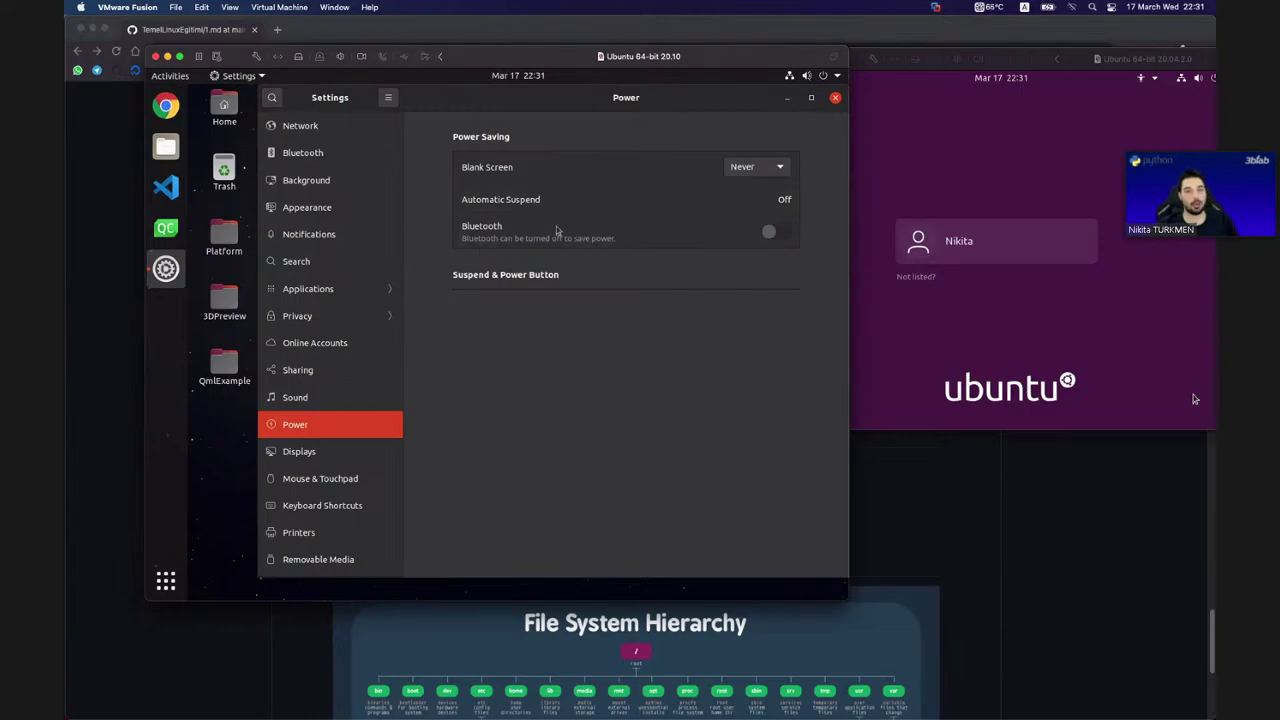
pyautogui.click(332, 452)
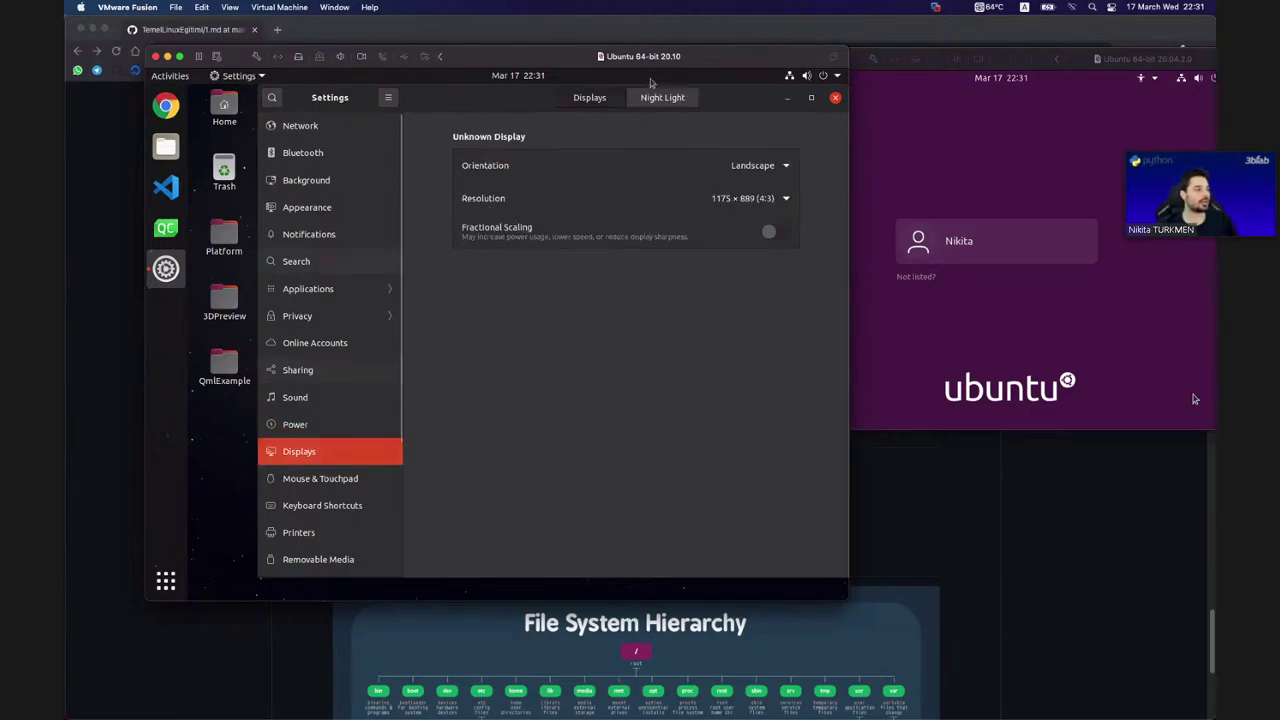
pyautogui.click(759, 199)
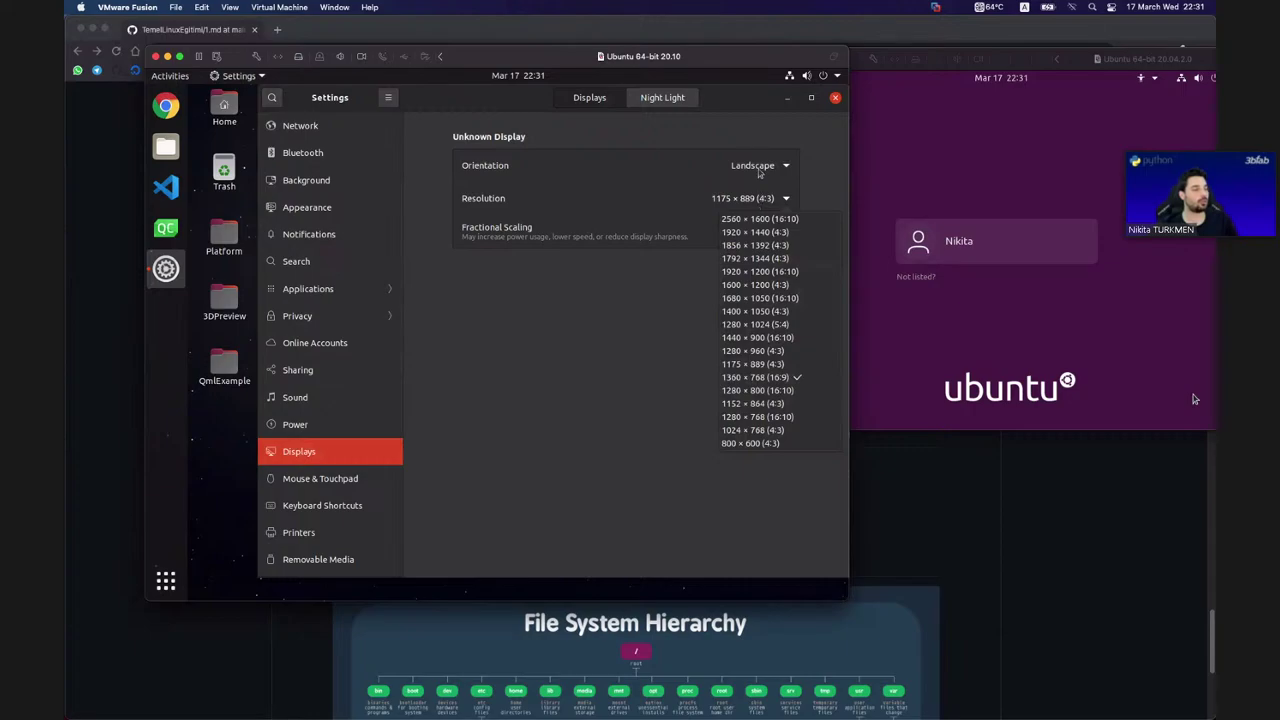
pyautogui.click(759, 172)
pyautogui.click(758, 170)
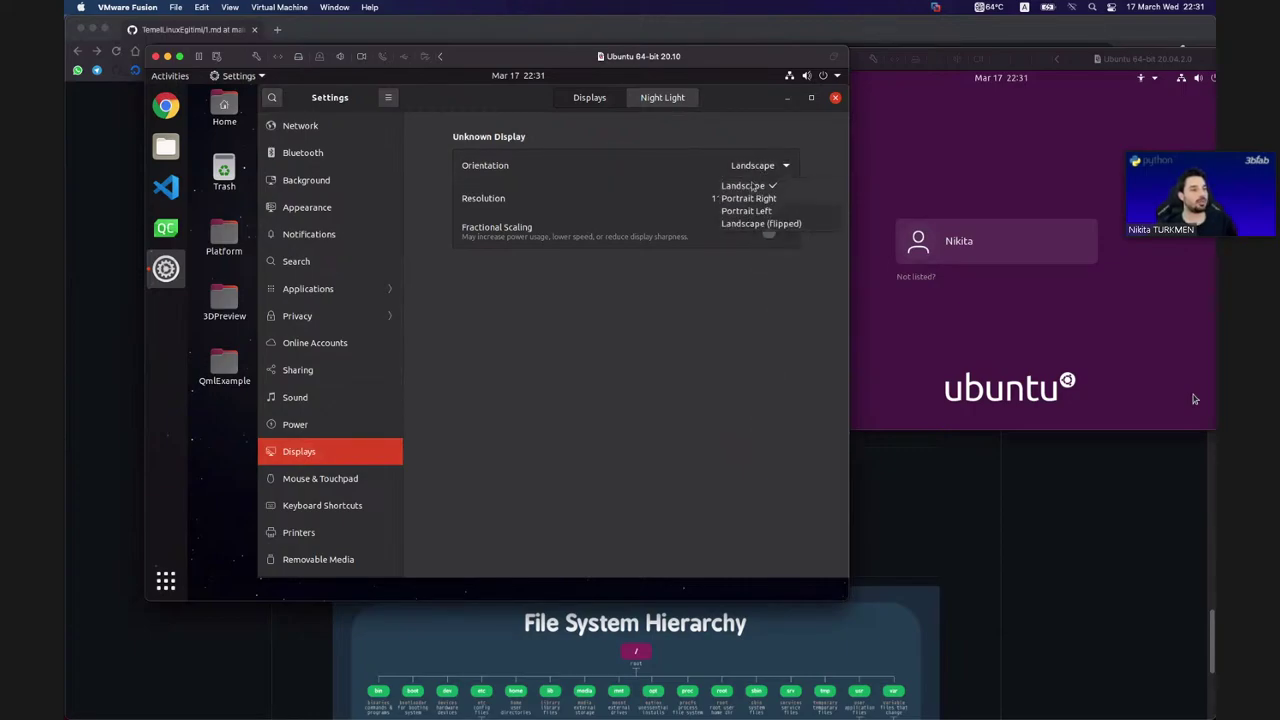
pyautogui.click(648, 299)
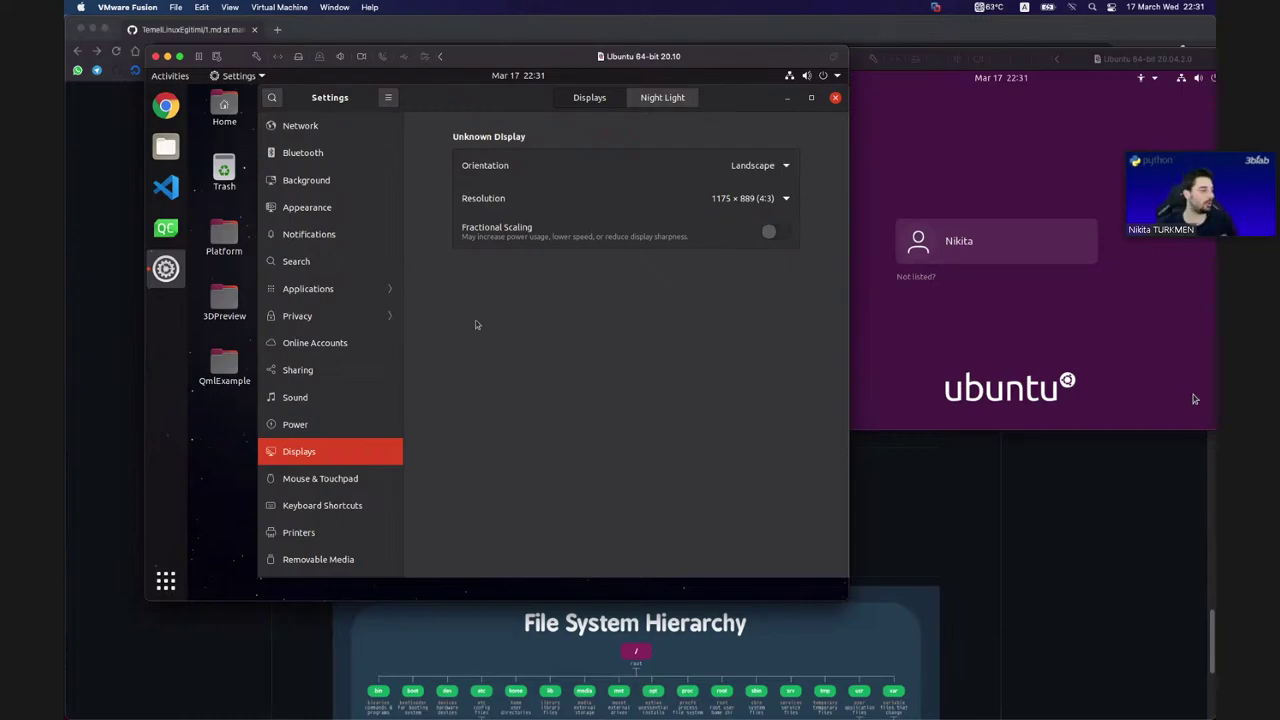
pyautogui.click(342, 480)
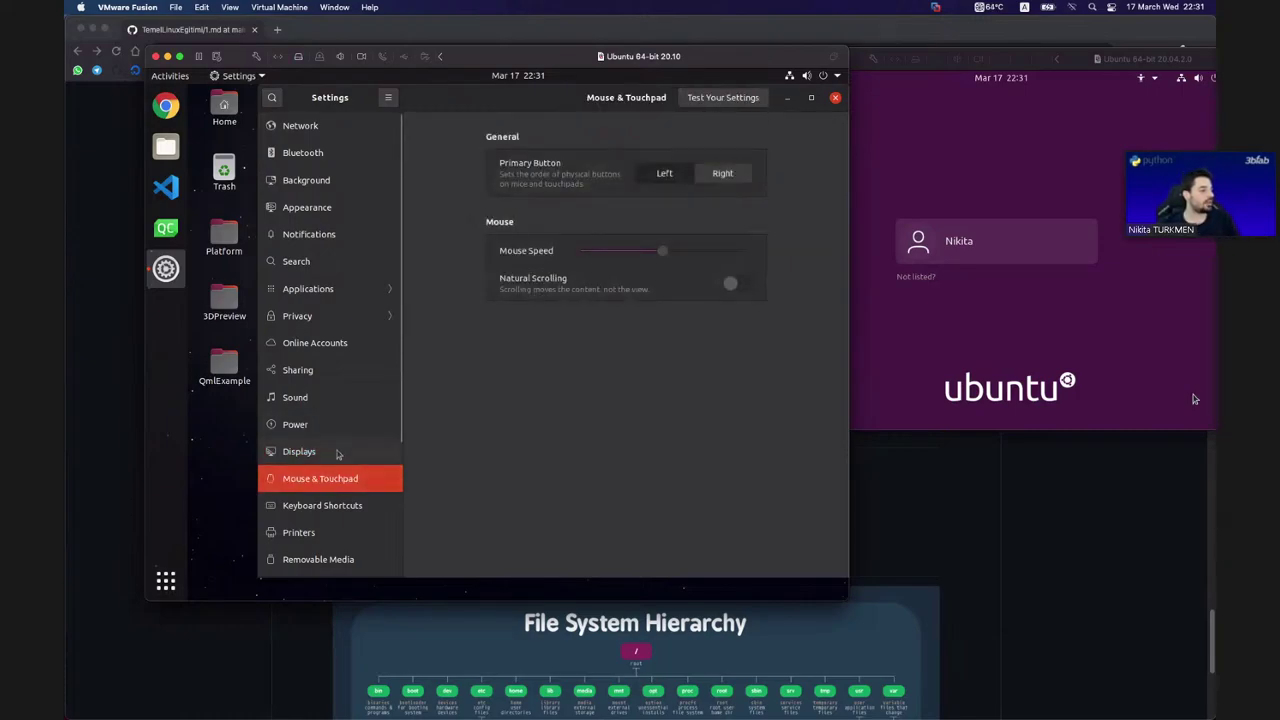
# - Browse the Keyboard Shortcuts, Printers, Removable Media and Color settings pages
pyautogui.click(330, 508)
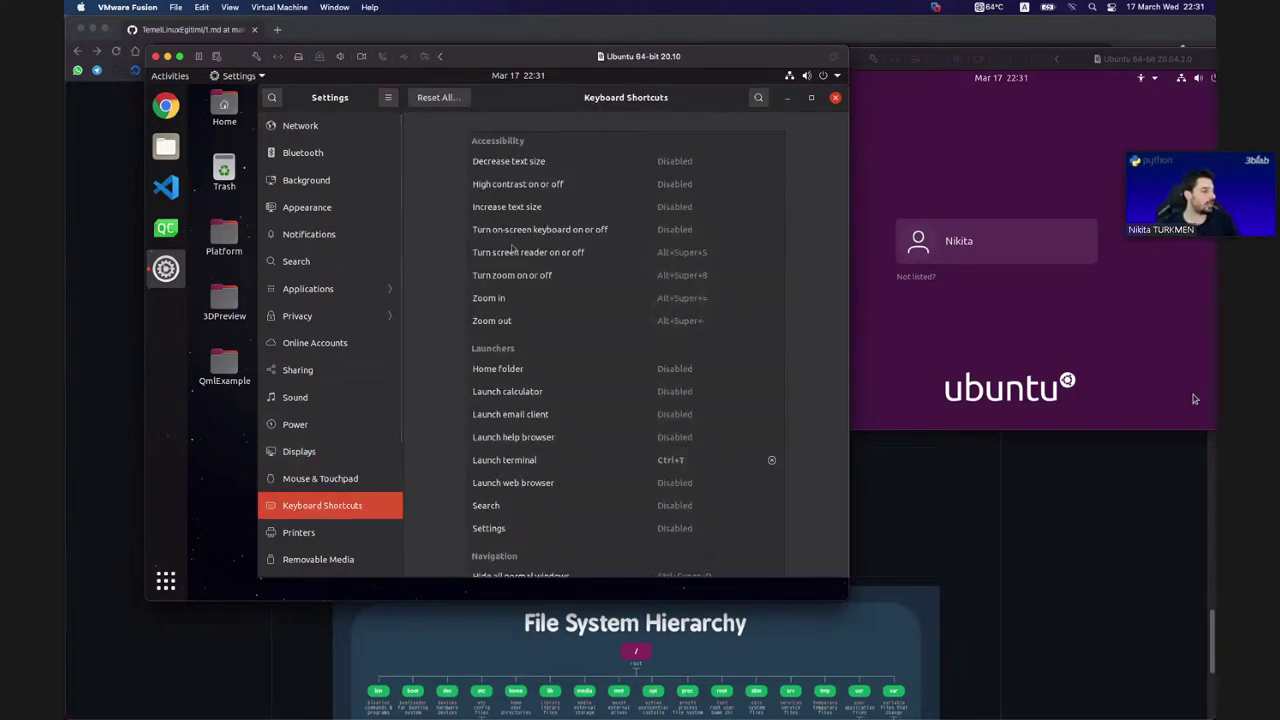
pyautogui.click(324, 532)
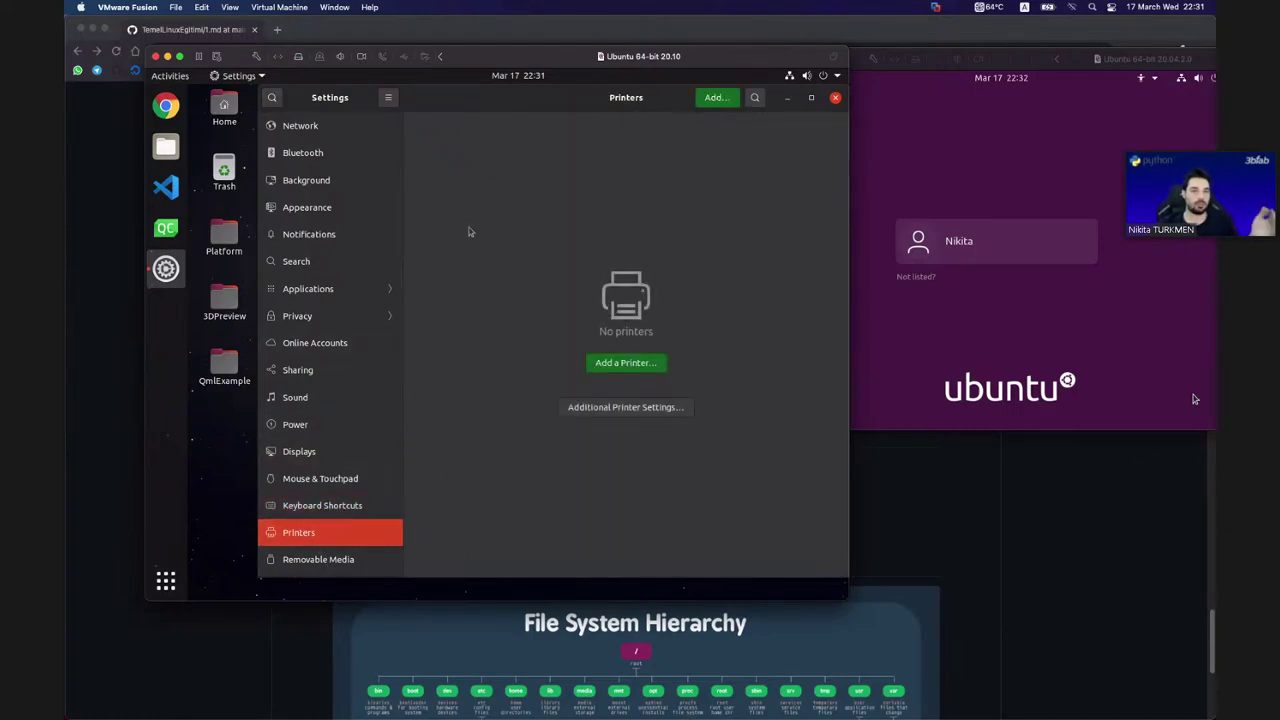
pyautogui.scroll(-2, 326, 440)
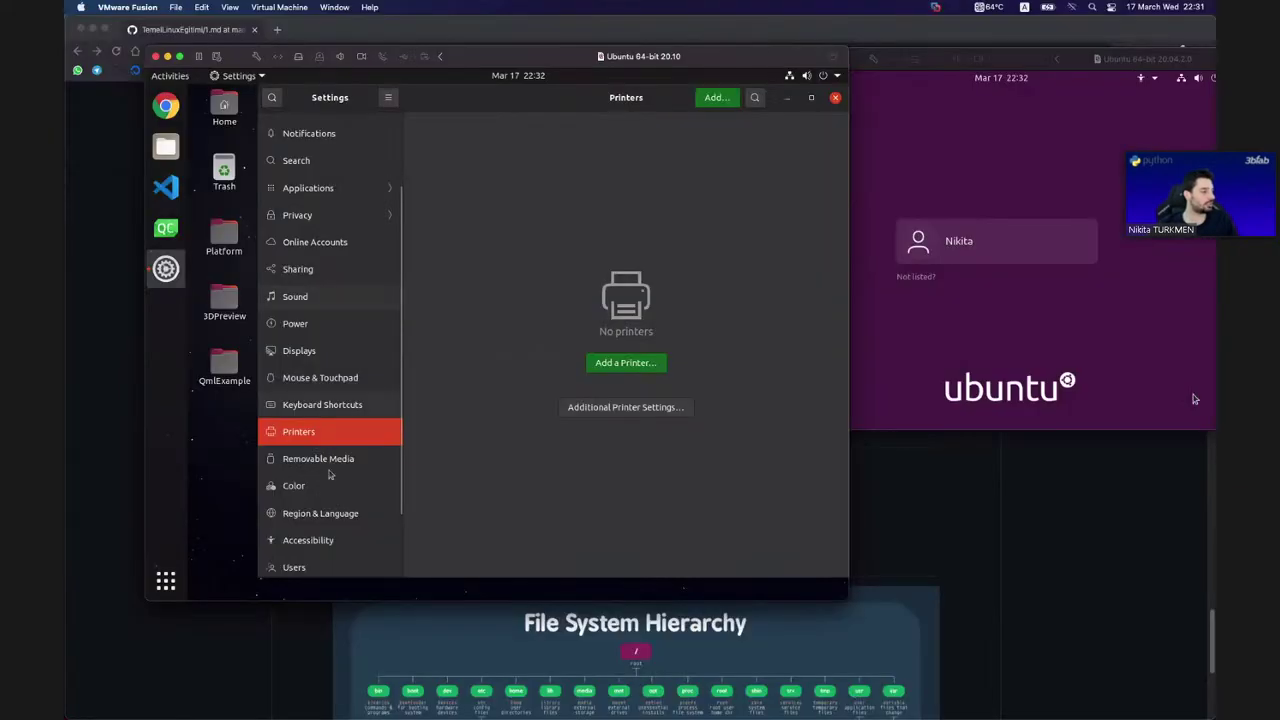
pyautogui.click(336, 456)
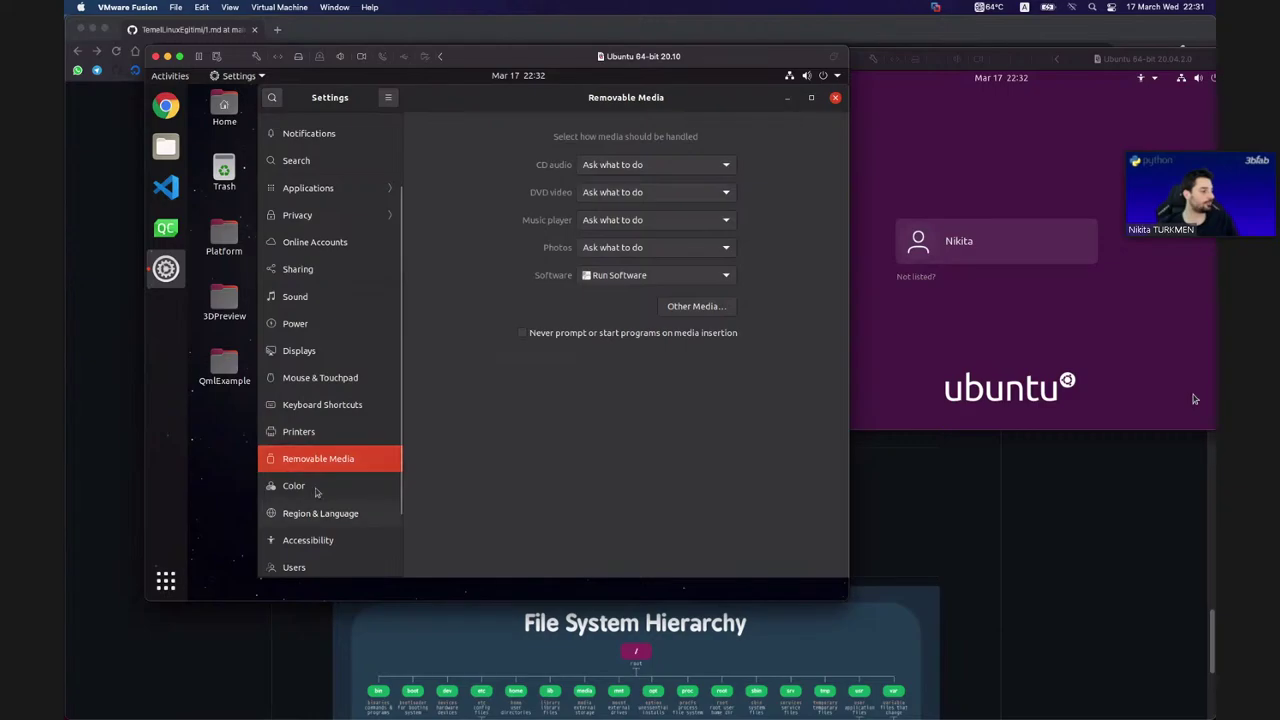
pyautogui.click(316, 487)
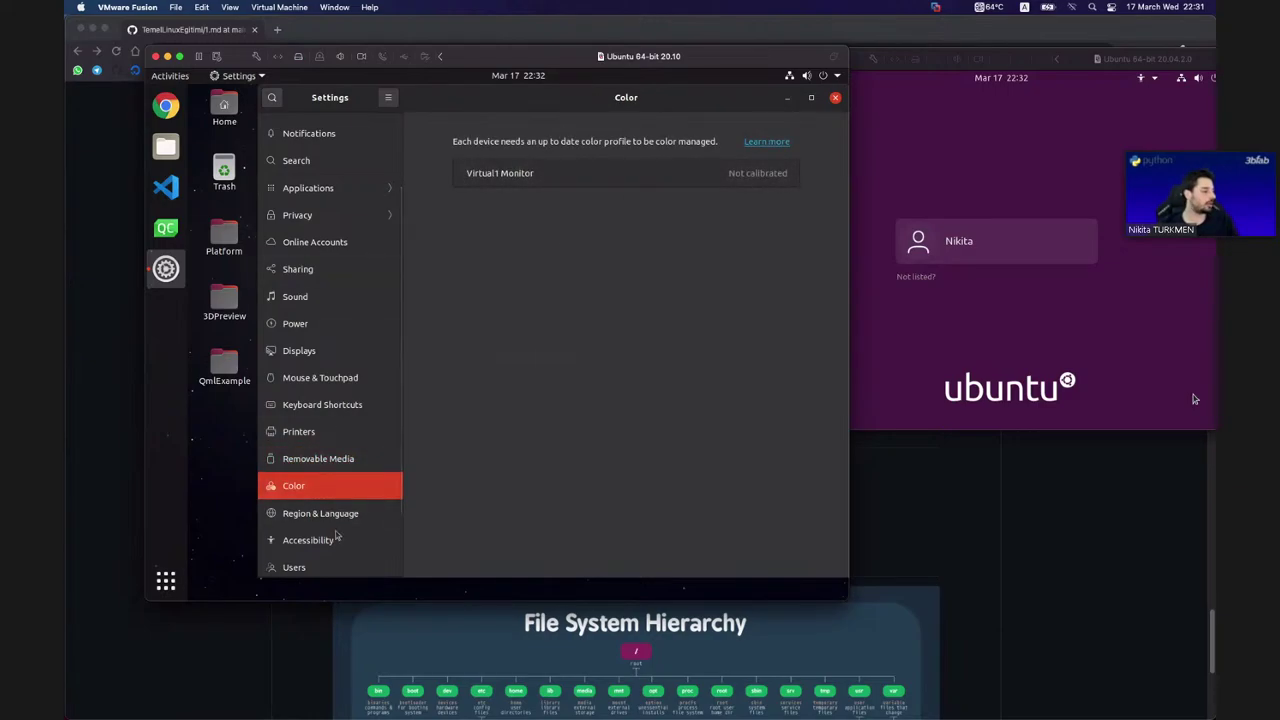
# - In Region & Language, keep English (United States) as the display language
pyautogui.press('Down')
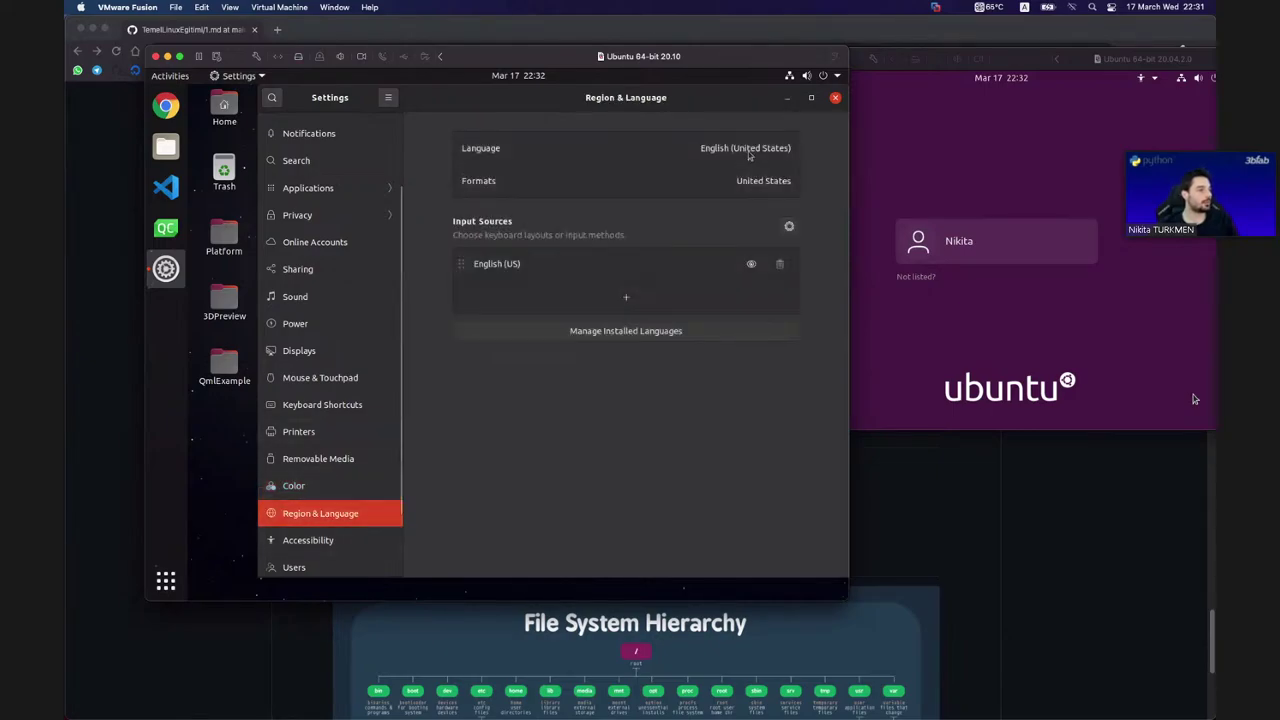
pyautogui.click(510, 150)
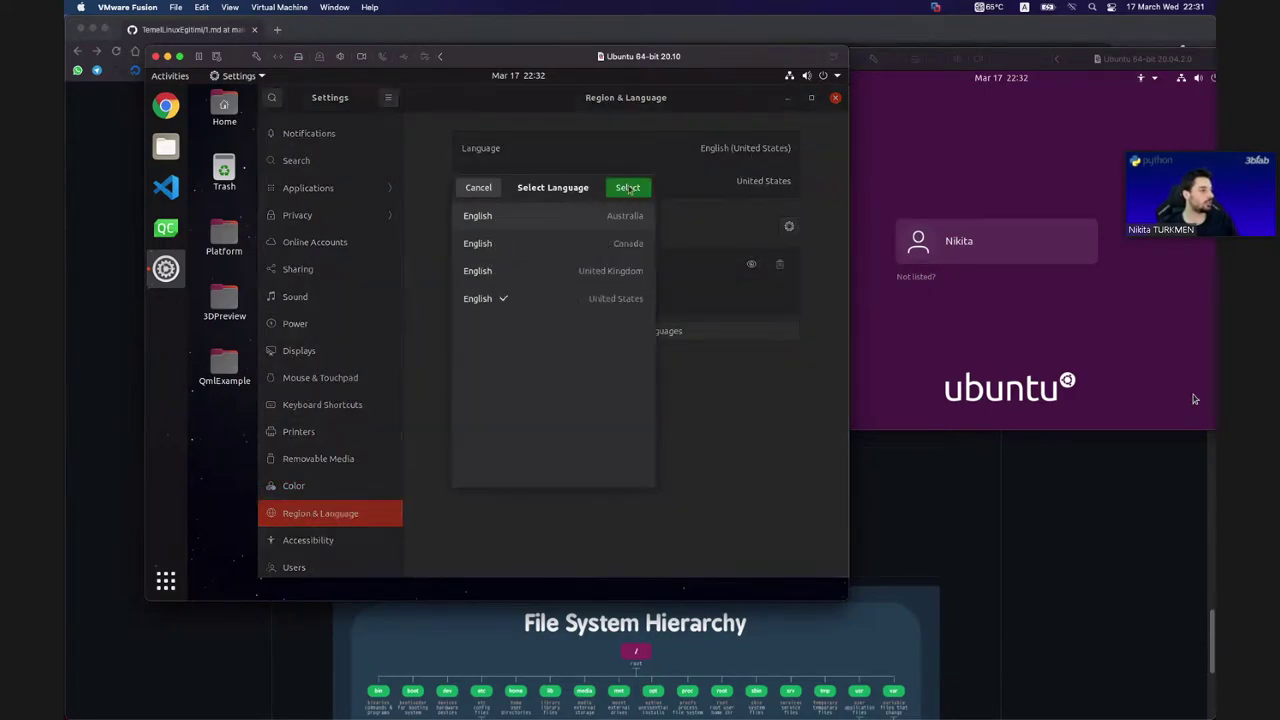
pyautogui.click(629, 188)
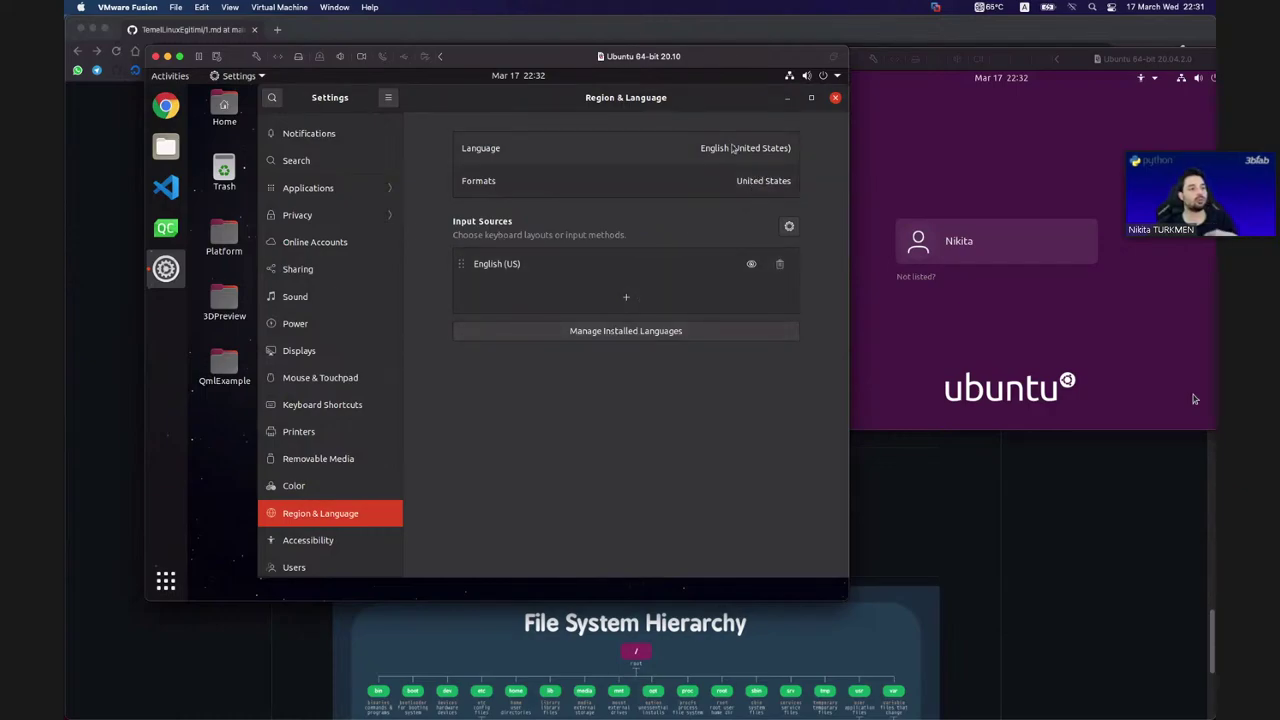
# - Turn on the Screen Keyboard in Accessibility settings and open the top-bar accessibility menu
pyautogui.click(340, 548)
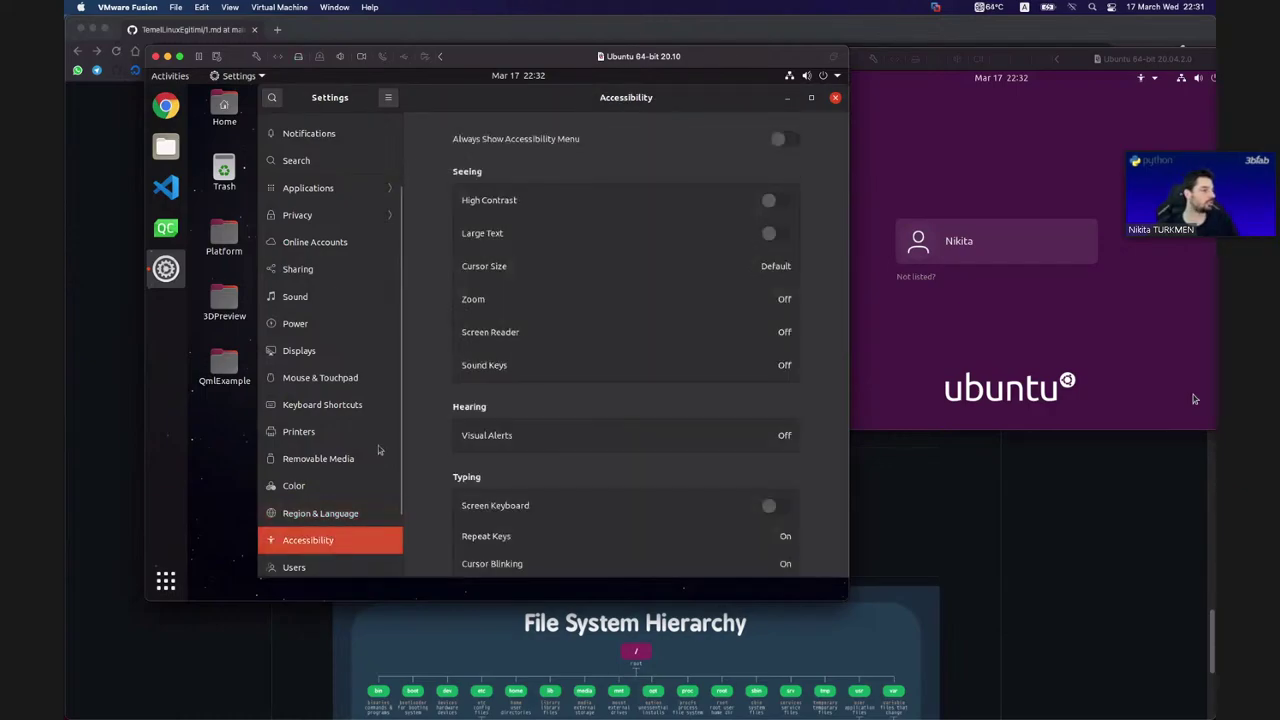
pyautogui.scroll(-2, 430, 220)
pyautogui.scroll(-3, 430, 220)
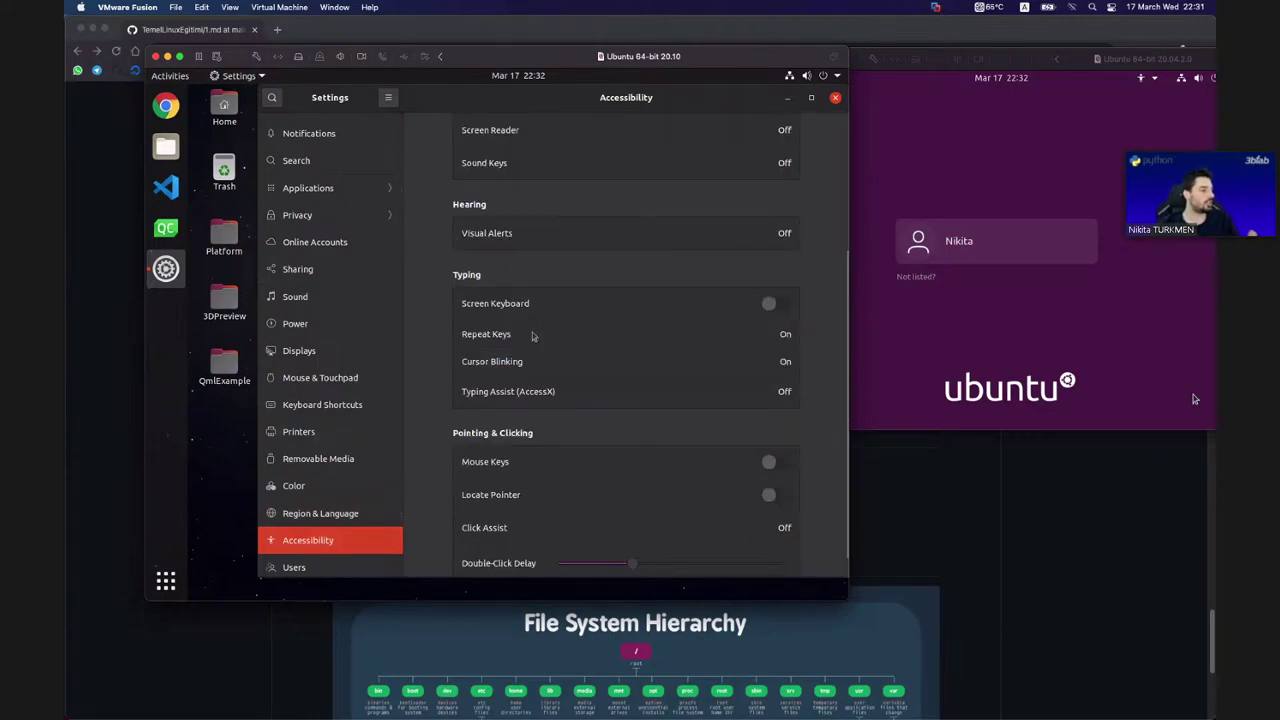
pyautogui.click(782, 307)
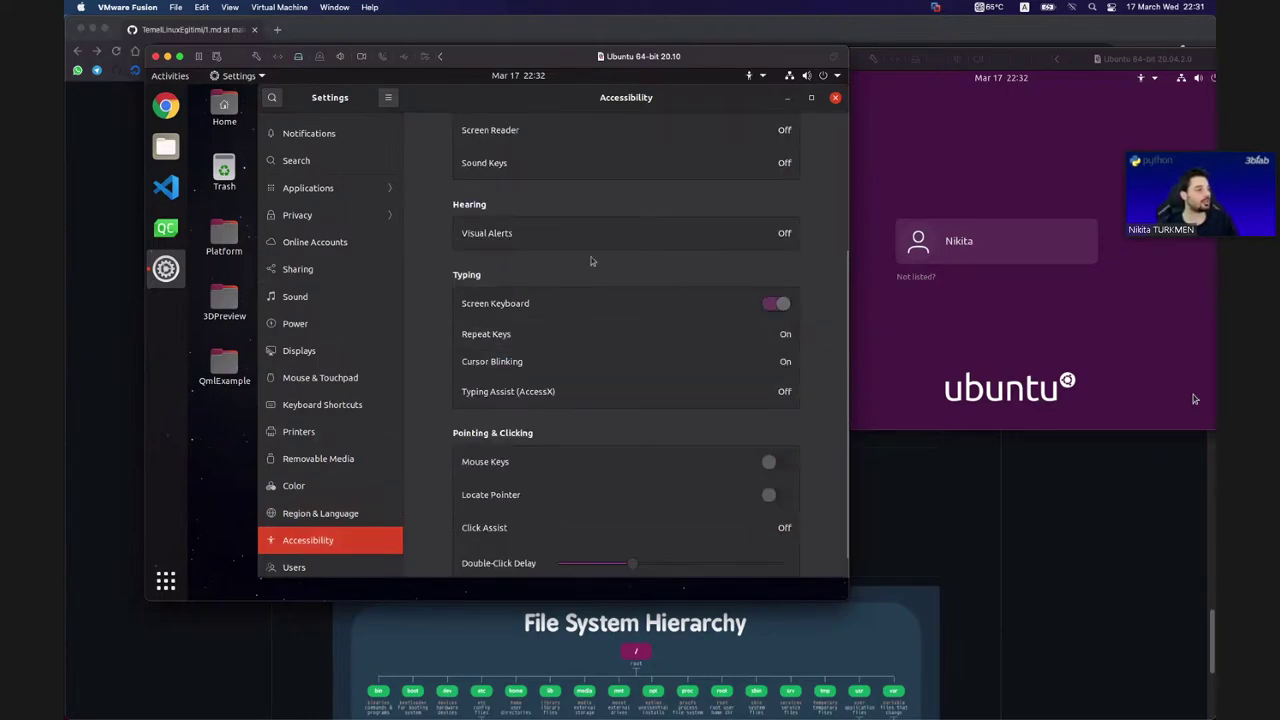
pyautogui.click(758, 75)
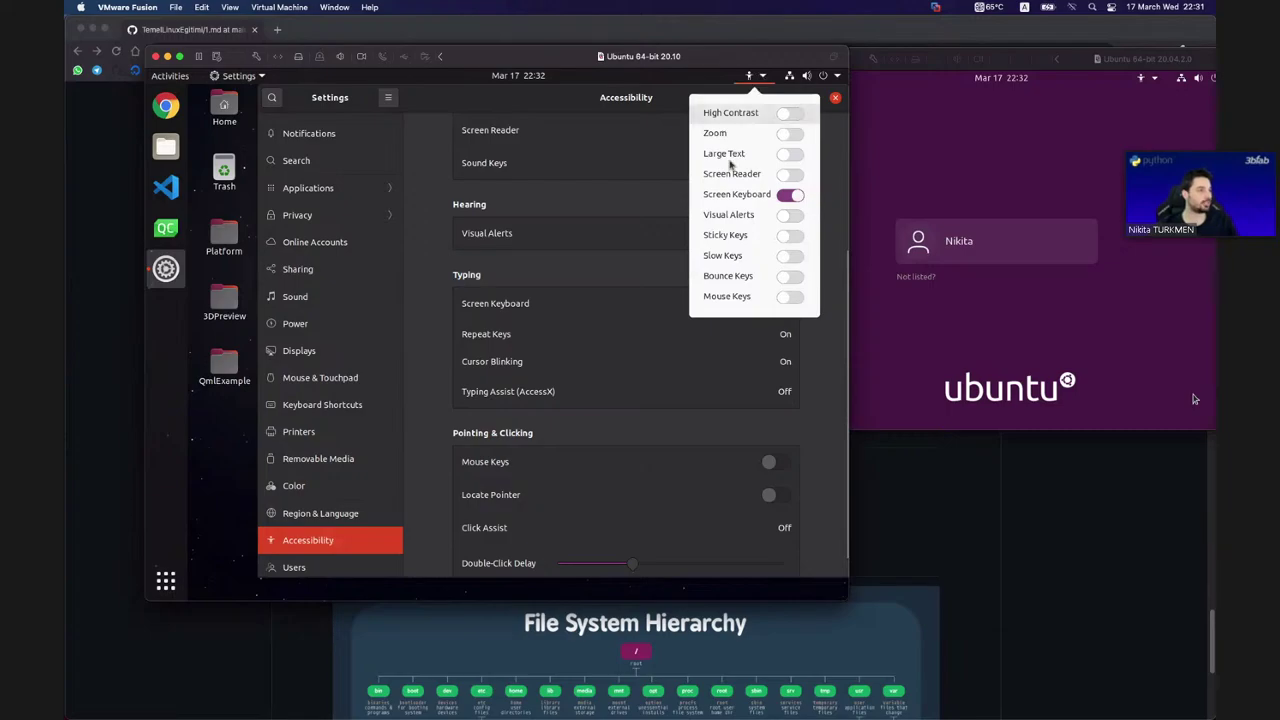
# - Type a search word into Chrome's address bar using the on-screen keyboard
pyautogui.click(440, 270)
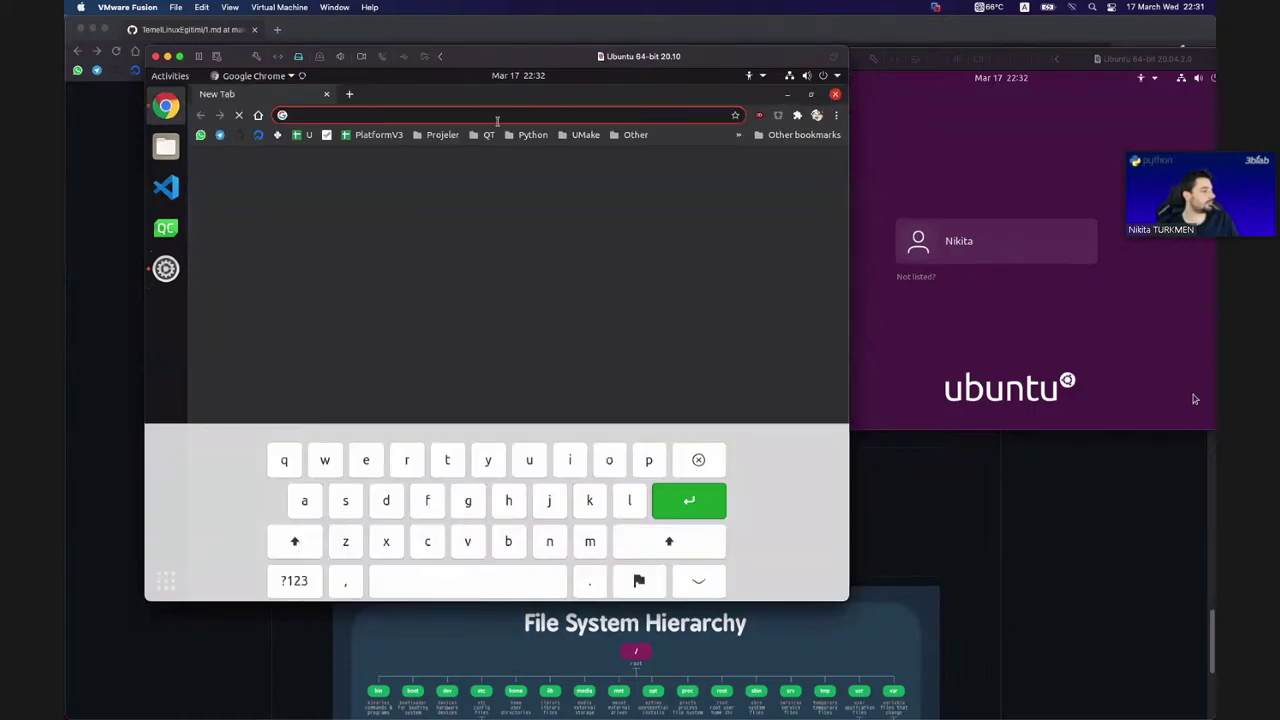
pyautogui.click(497, 117)
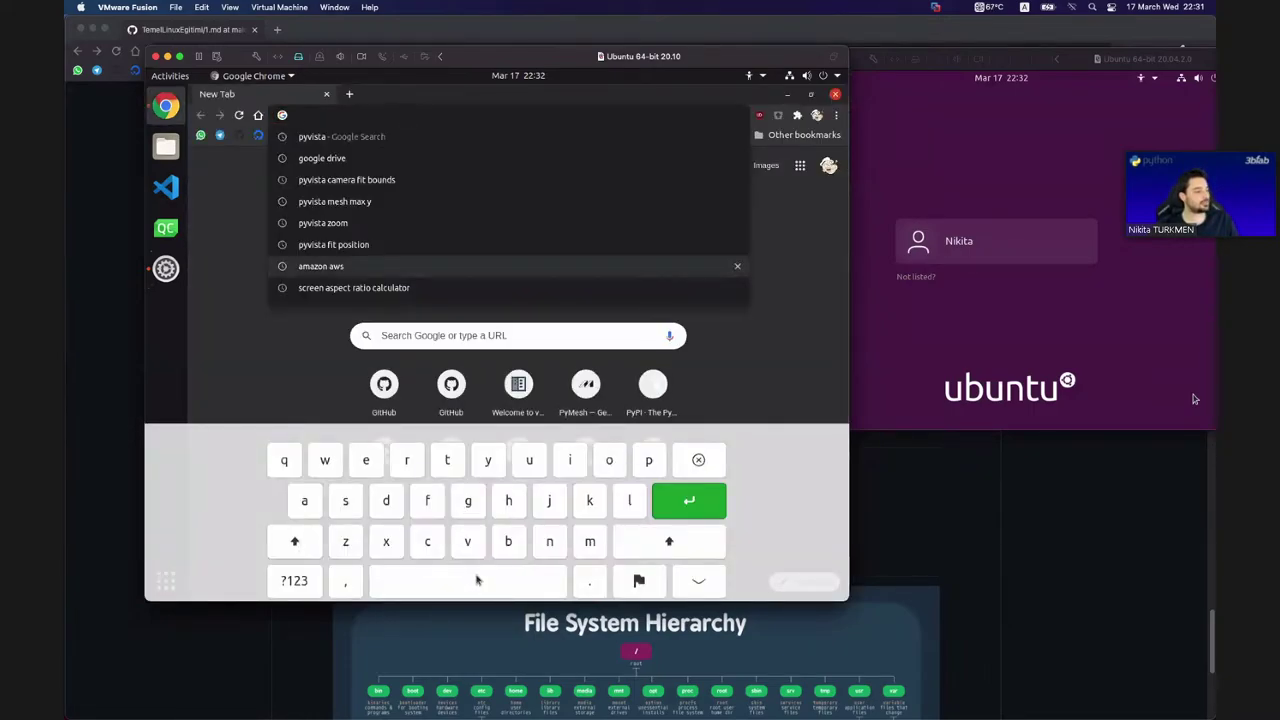
pyautogui.click(549, 541)
pyautogui.click(569, 462)
pyautogui.click(590, 497)
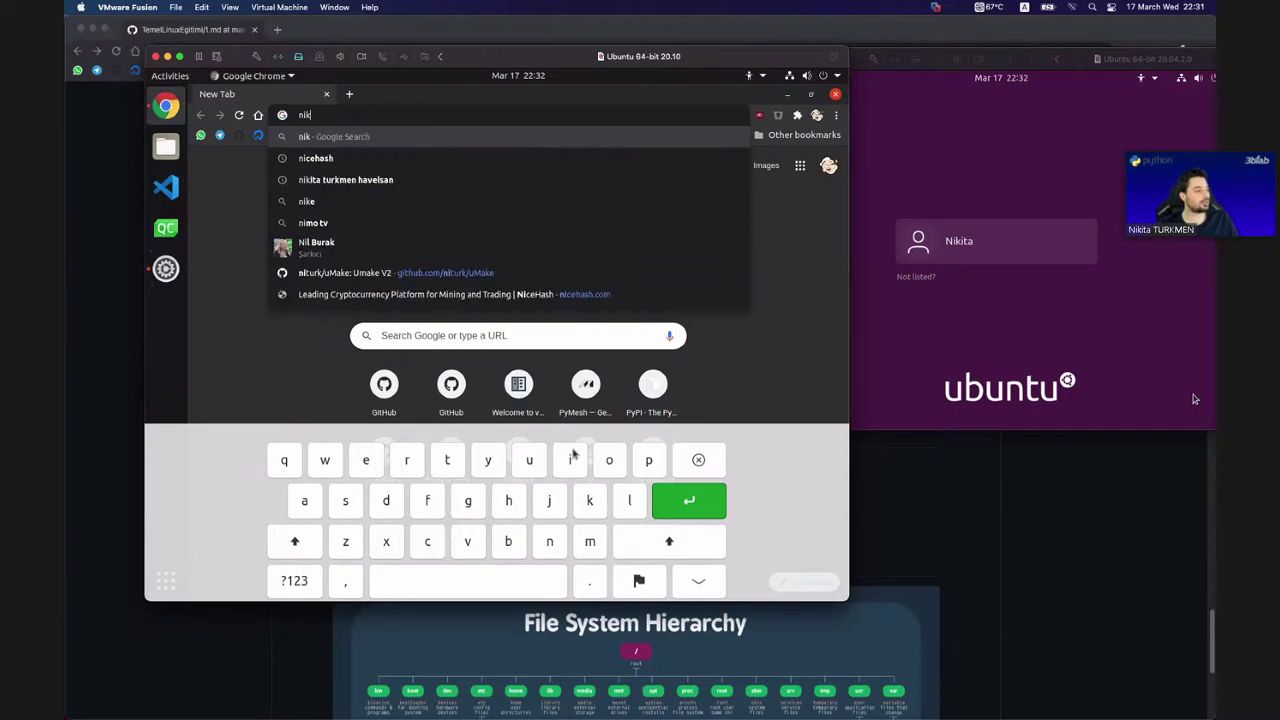
pyautogui.click(570, 460)
pyautogui.click(447, 460)
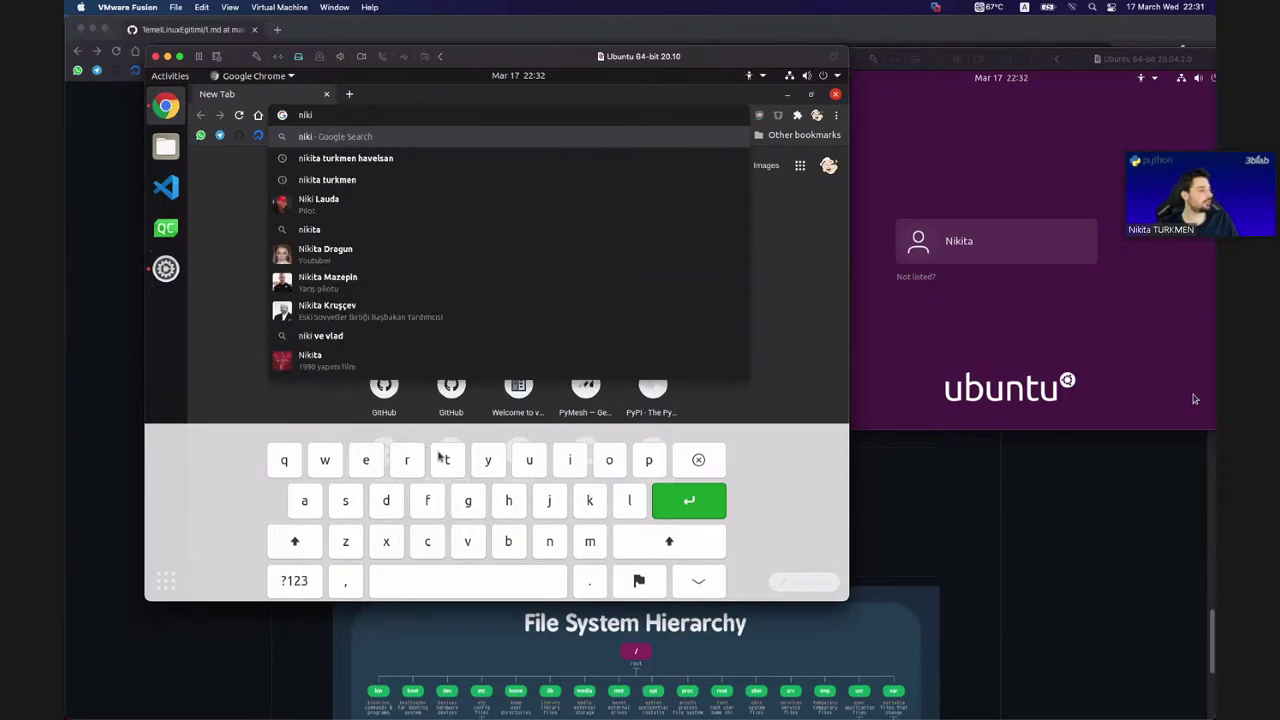
pyautogui.click(305, 502)
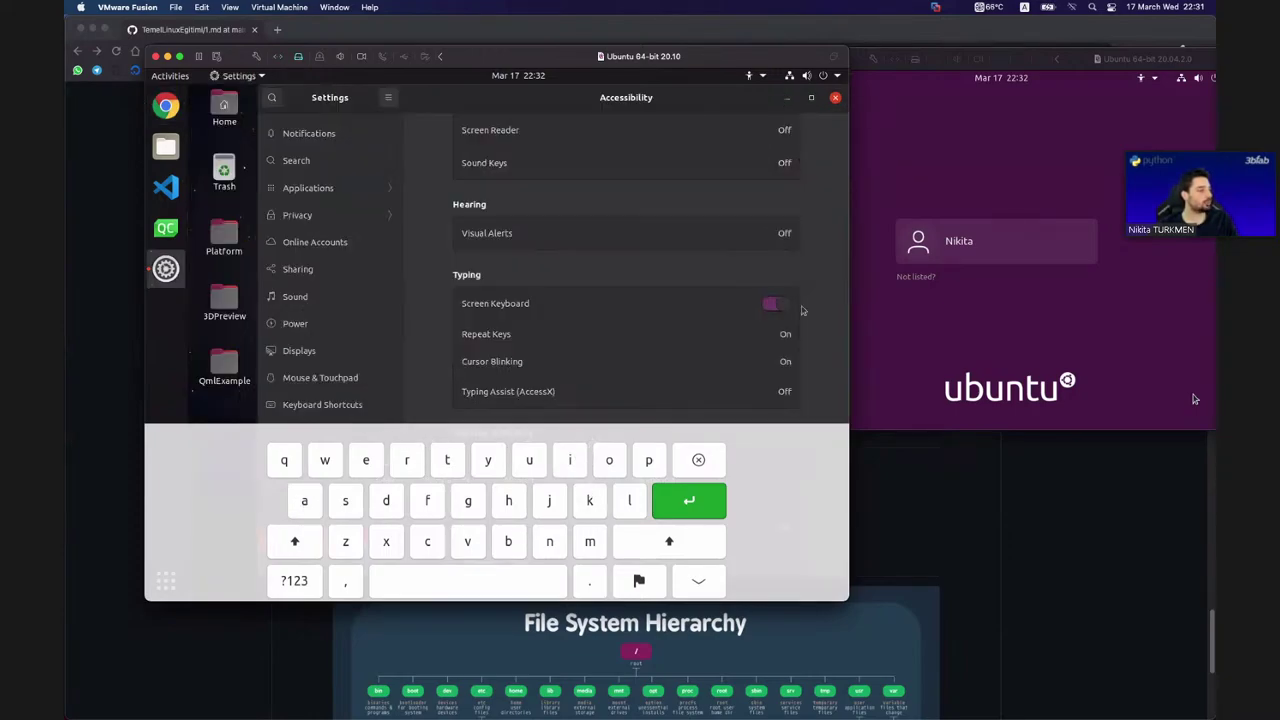
# - Turn the Screen Keyboard back off in Accessibility settings
pyautogui.click(798, 309)
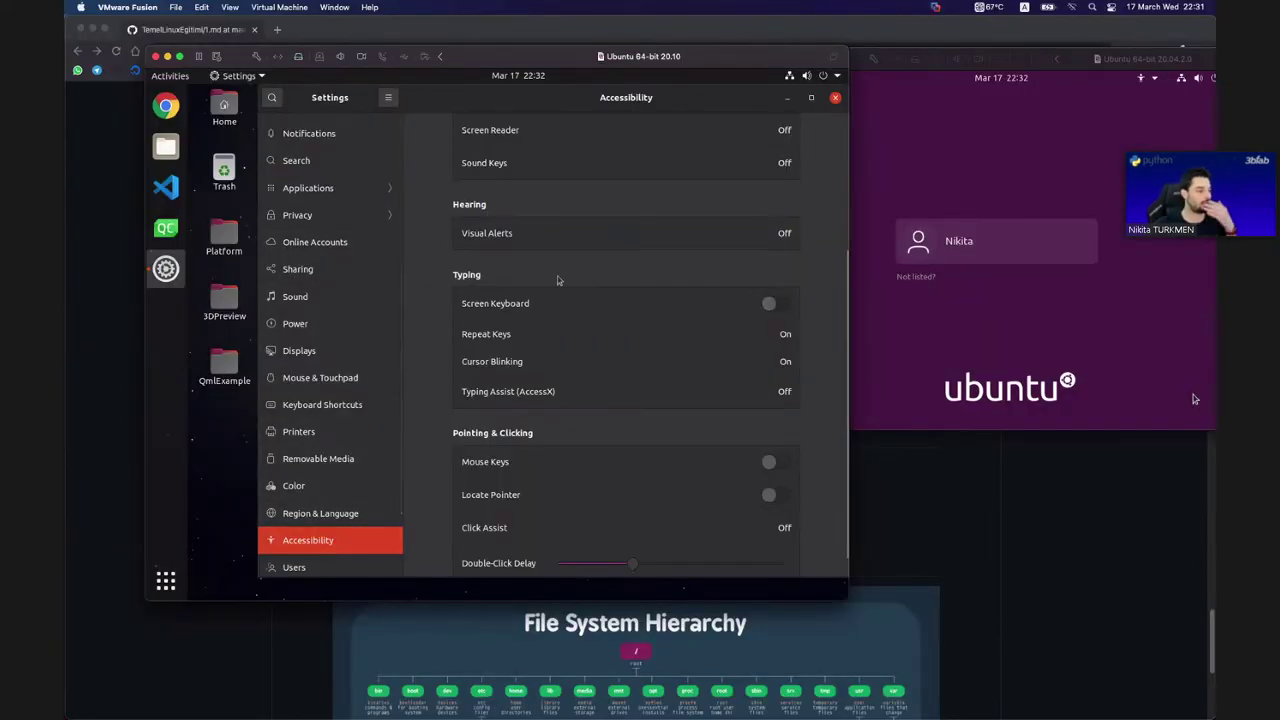
pyautogui.scroll(-1, 558, 281)
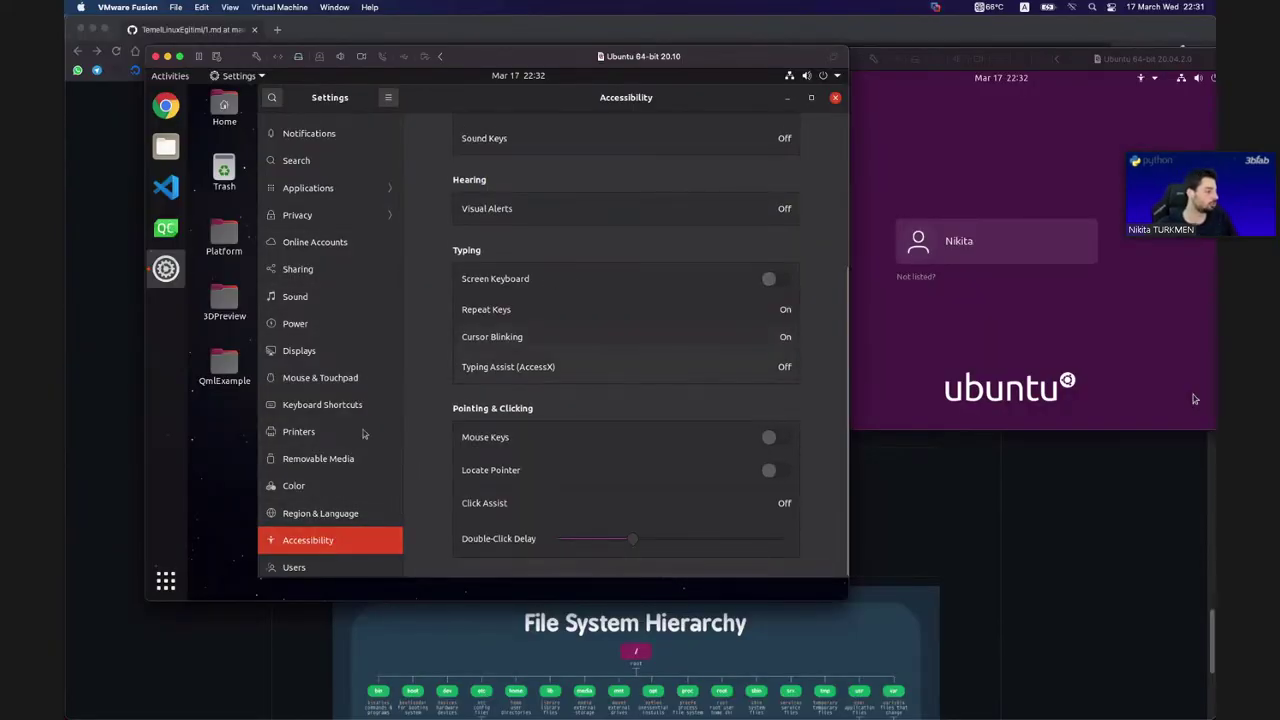
pyautogui.scroll(-3, 305, 488)
# - Go through Users to the Default Applications page, which lists Google Chrome as web browser
pyautogui.click(294, 482)
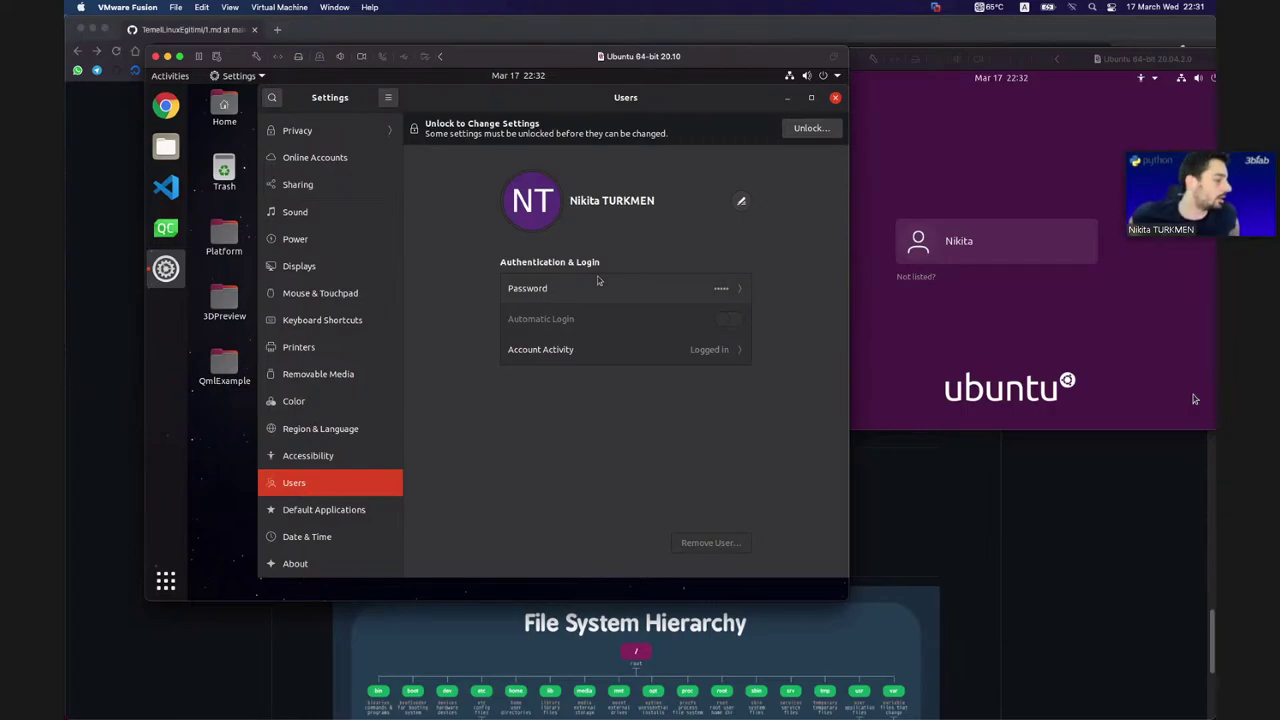
pyautogui.click(374, 510)
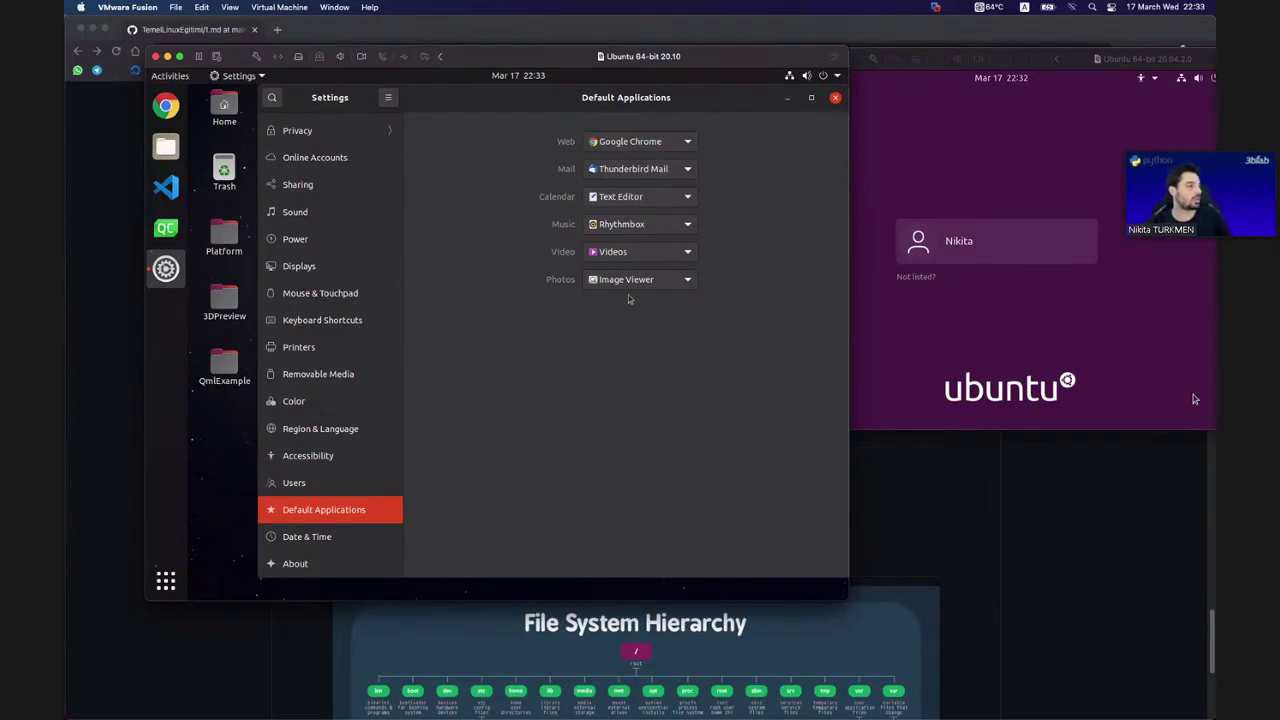
# - Switch the default web browser to Firefox, then back to Google Chrome
pyautogui.click(666, 140)
pyautogui.click(658, 157)
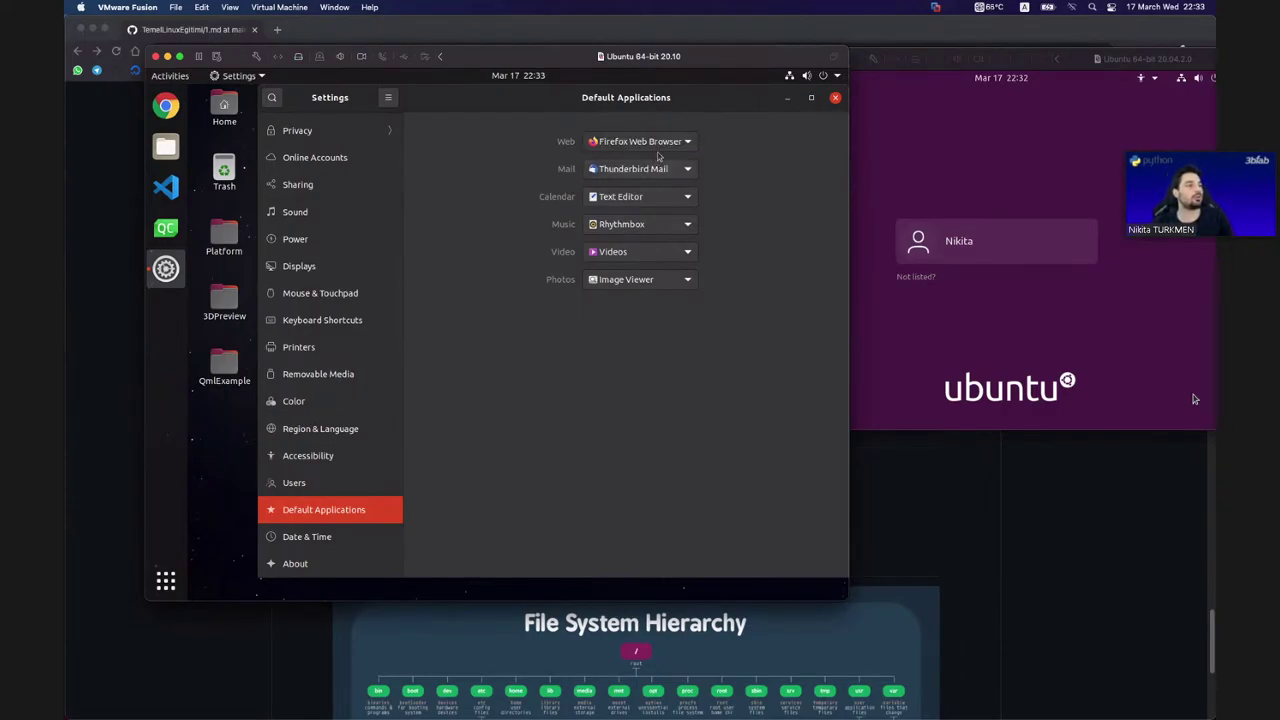
pyautogui.click(658, 146)
pyautogui.click(641, 130)
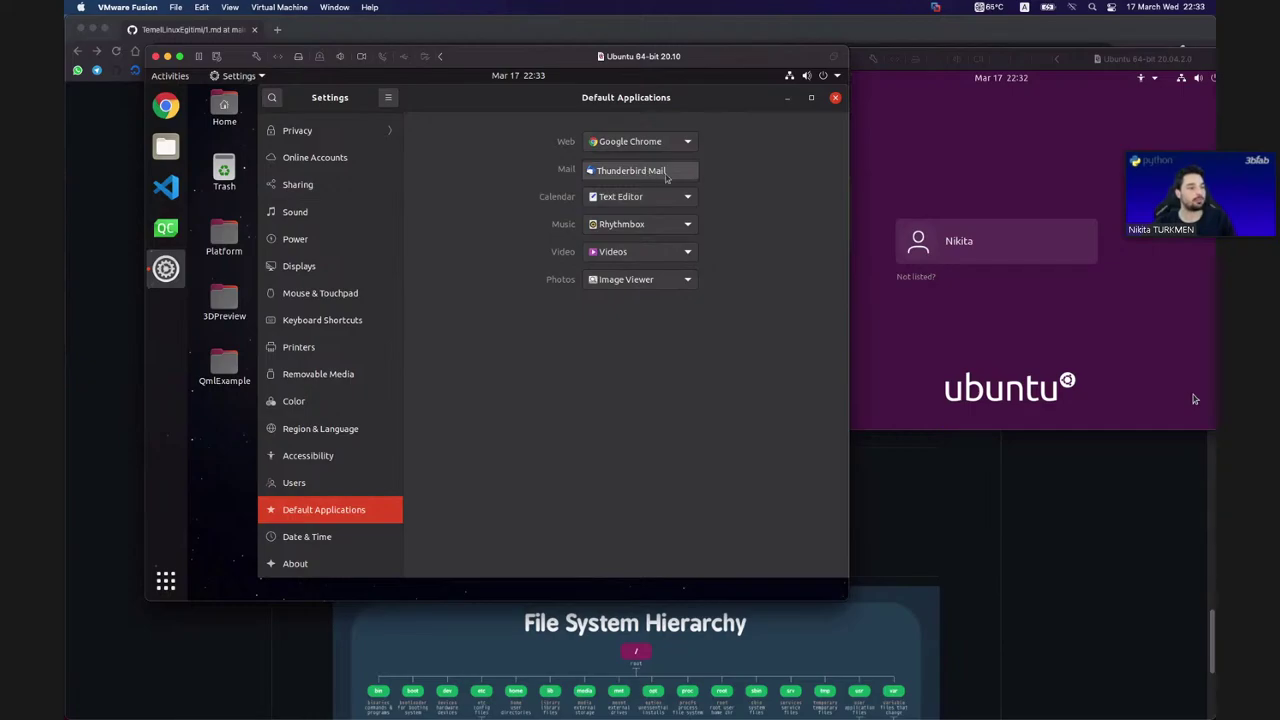
# - Keep Thunderbird Mail, Rhythmbox, Videos and Image Viewer as defaults, then view Date & Time
pyautogui.click(665, 175)
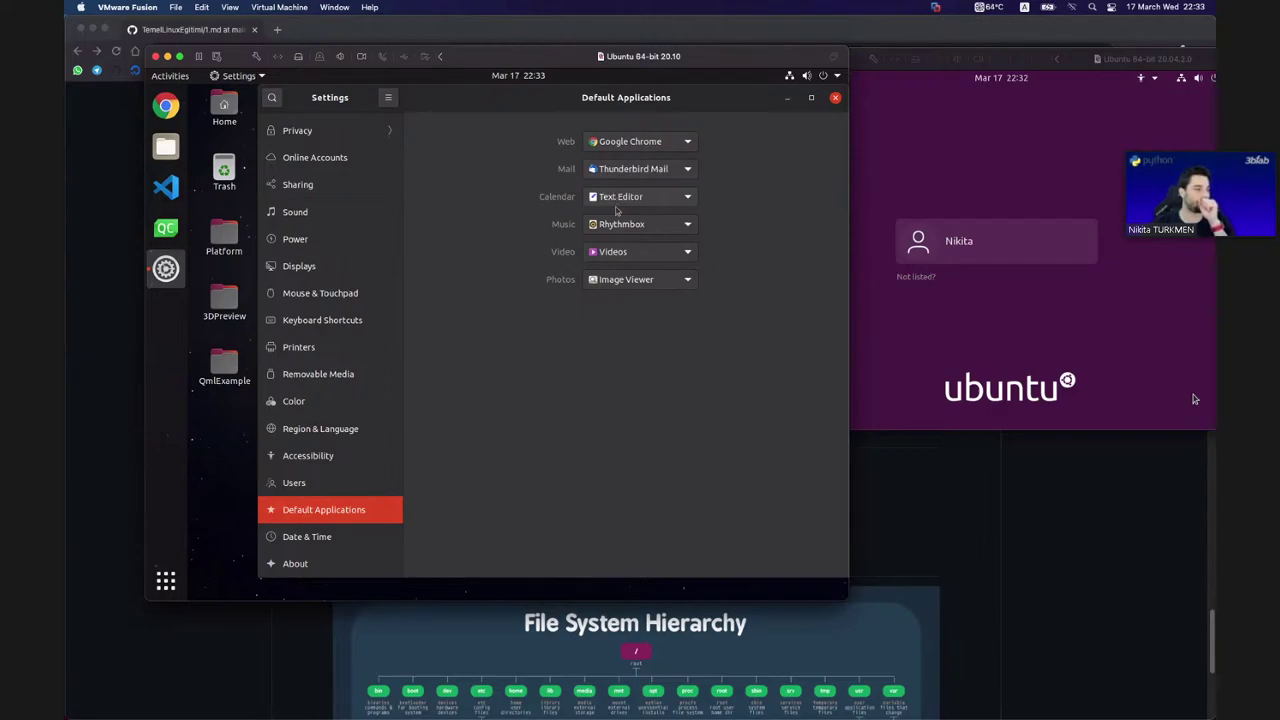
pyautogui.click(655, 225)
pyautogui.click(654, 226)
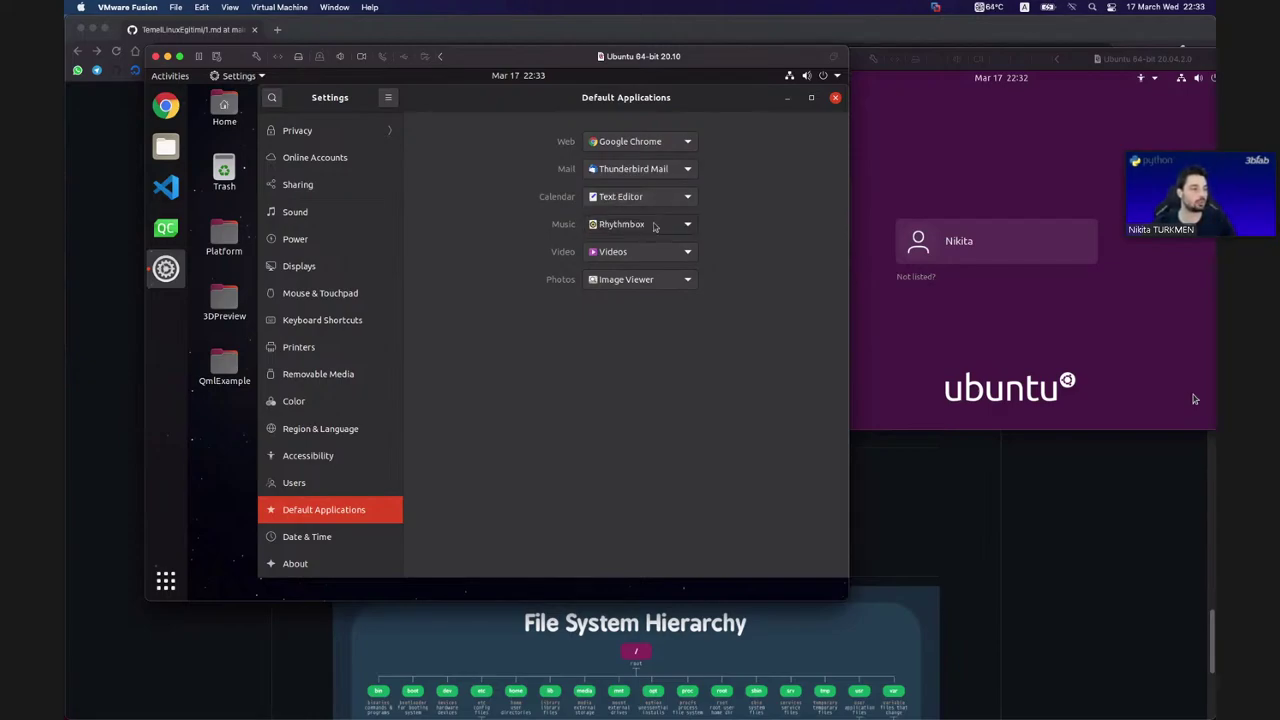
pyautogui.click(647, 256)
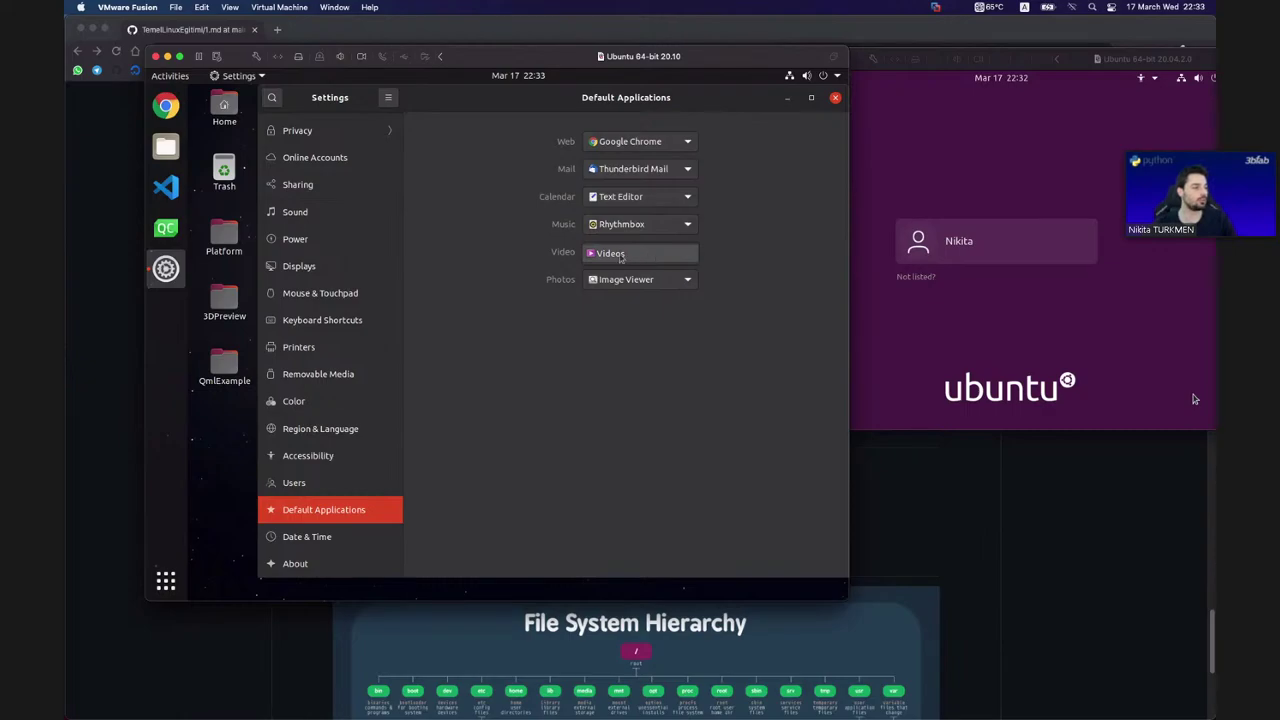
pyautogui.click(648, 256)
pyautogui.click(646, 288)
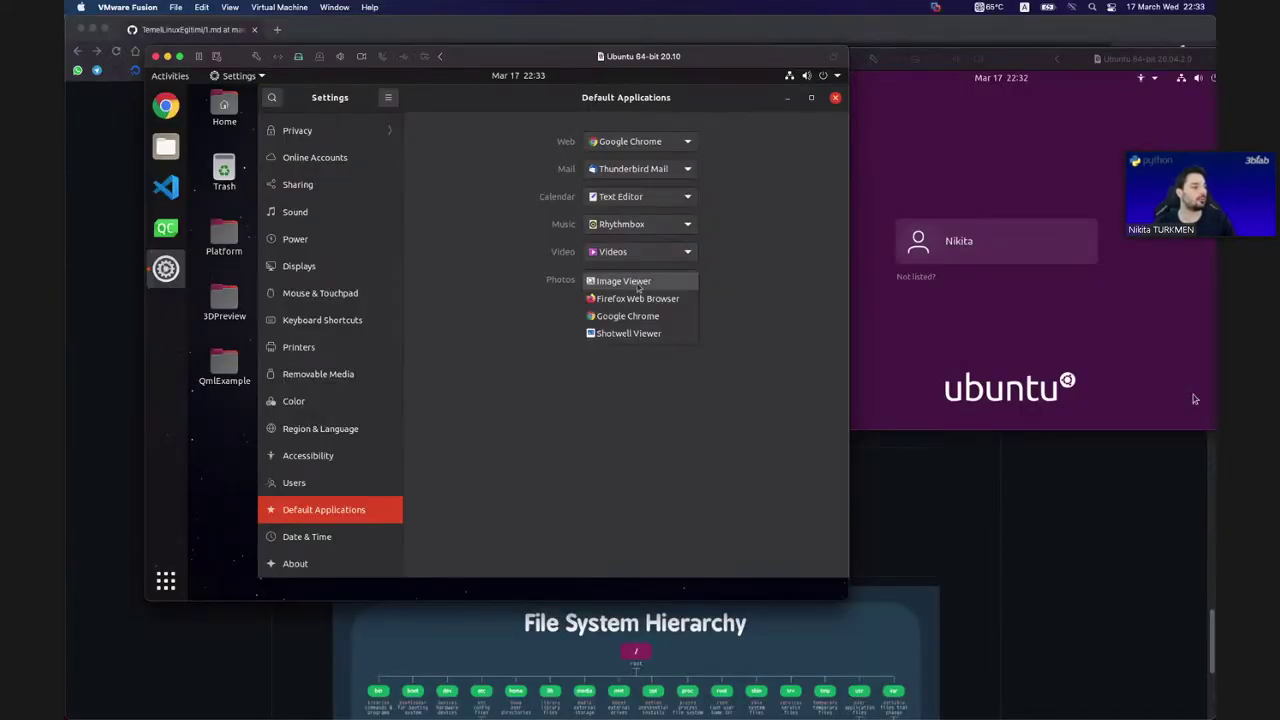
pyautogui.click(510, 302)
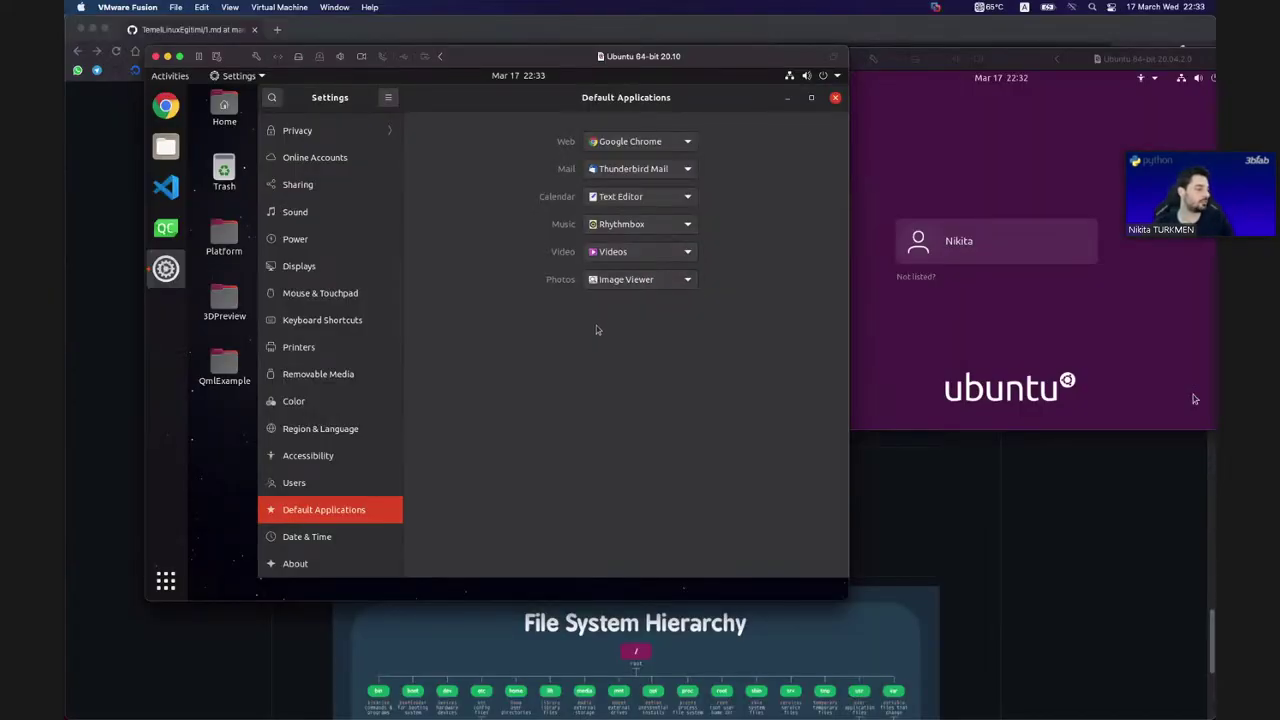
pyautogui.click(333, 538)
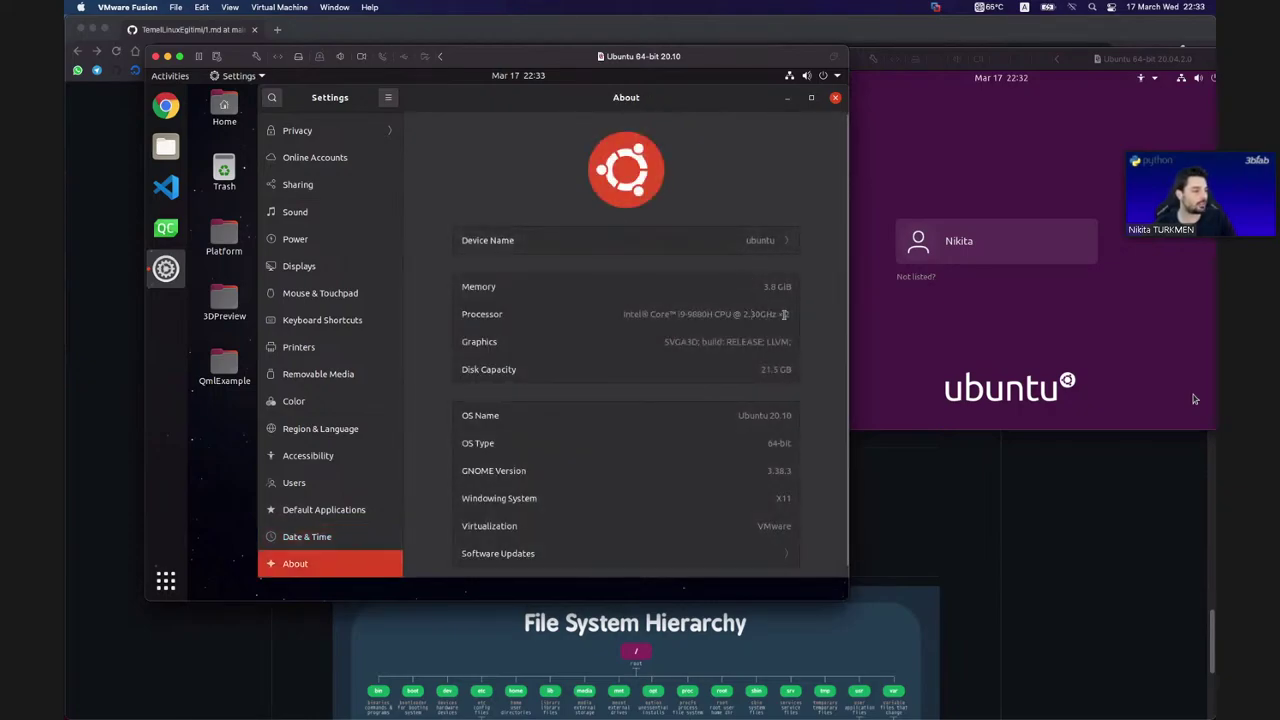
# - Highlight the processor model on the About page, then close the 20.10 Settings window
pyautogui.moveTo(615, 314); pyautogui.dragTo(759, 341)
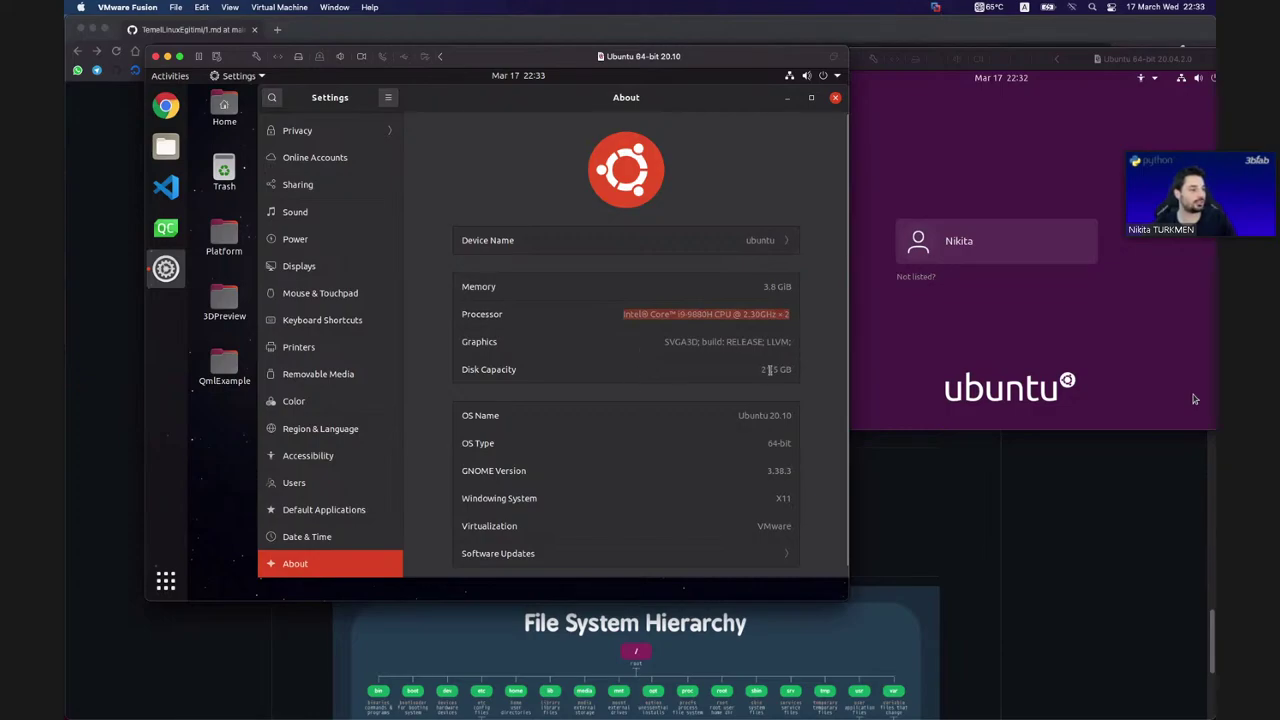
pyautogui.scroll(-1, 769, 369)
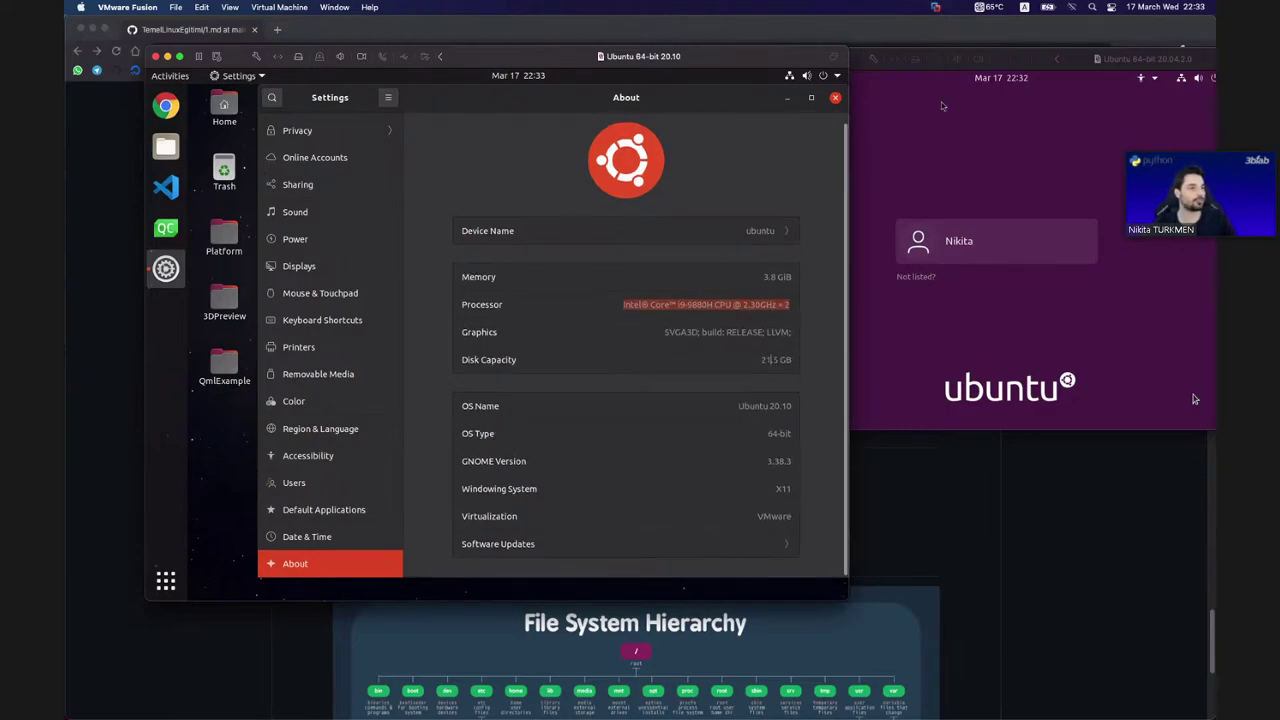
pyautogui.click(992, 136)
pyautogui.click(672, 146)
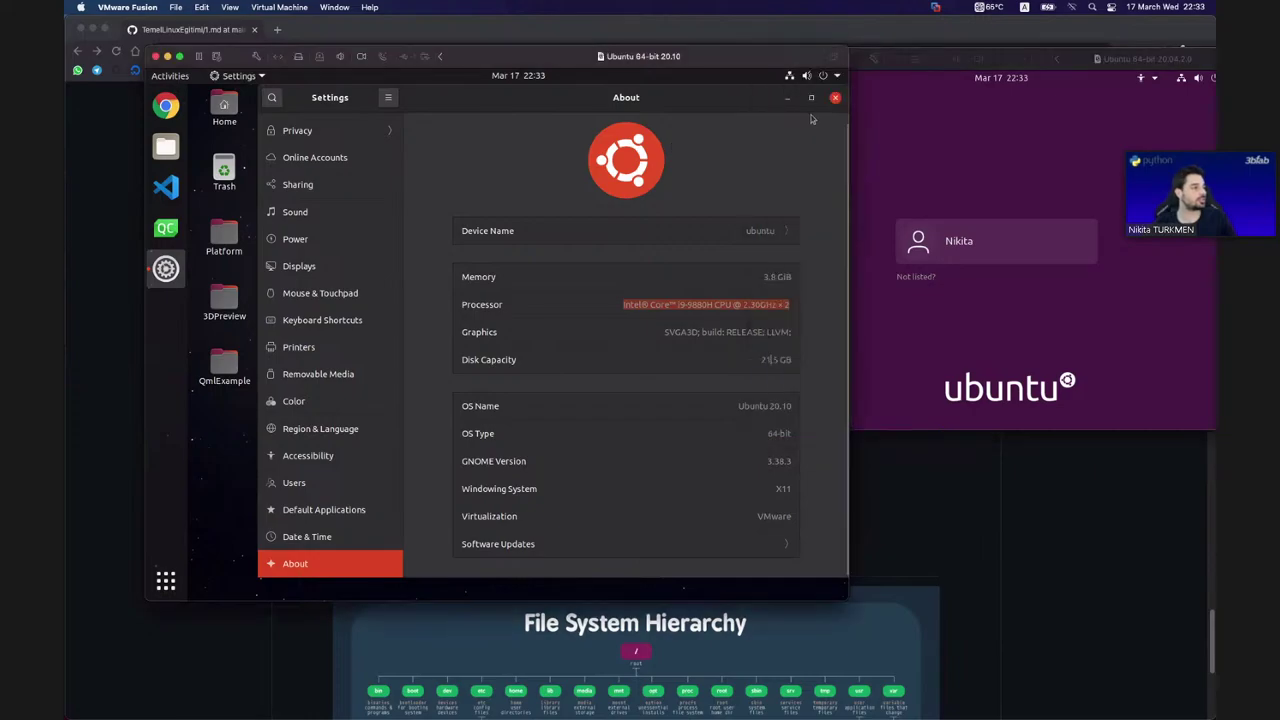
pyautogui.click(836, 98)
# - Power off the Ubuntu 20.10 VM and centre the Ubuntu 20.04 VM window
pyautogui.click(838, 76)
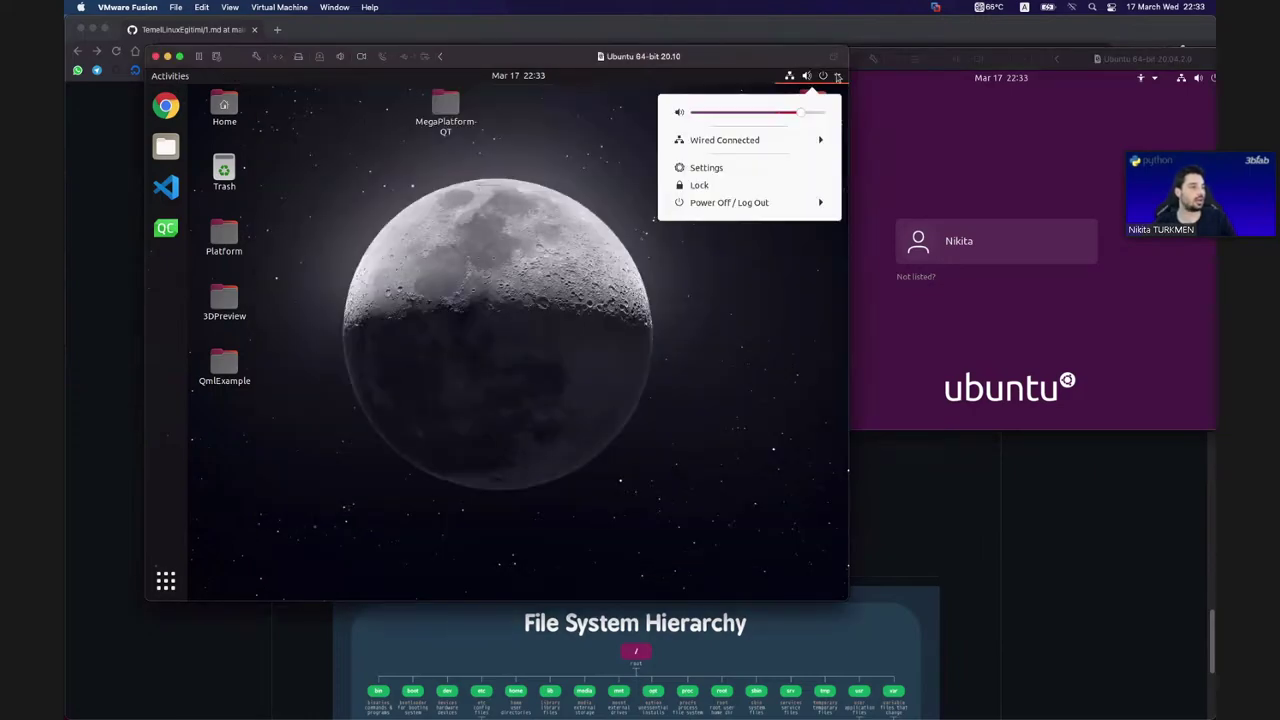
pyautogui.click(739, 202)
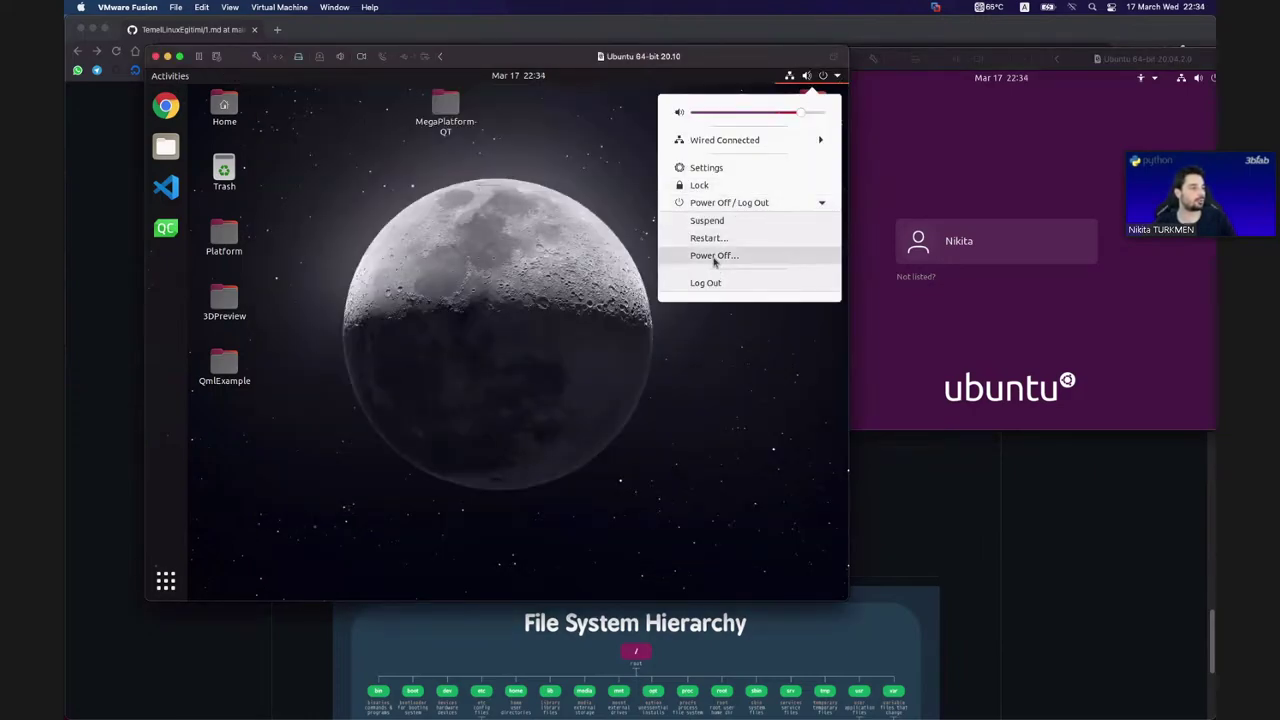
pyautogui.click(714, 263)
pyautogui.click(548, 376)
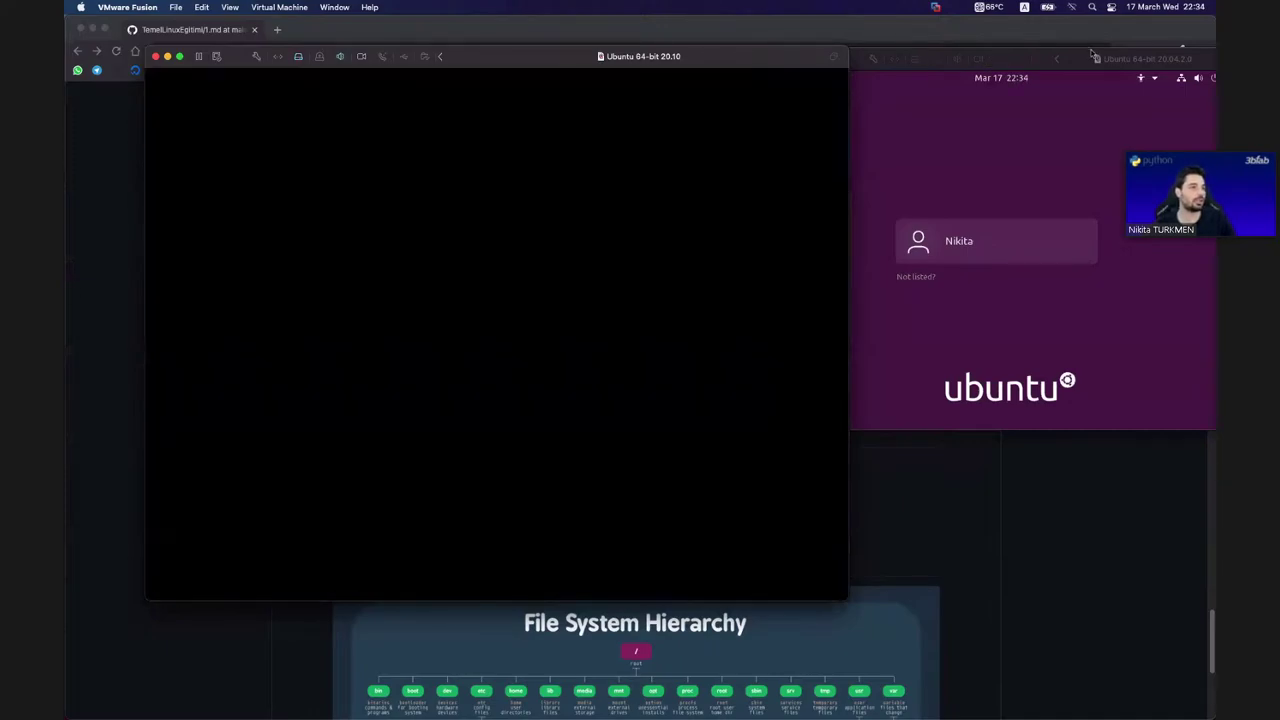
pyautogui.moveTo(1078, 62); pyautogui.dragTo(910, 96)
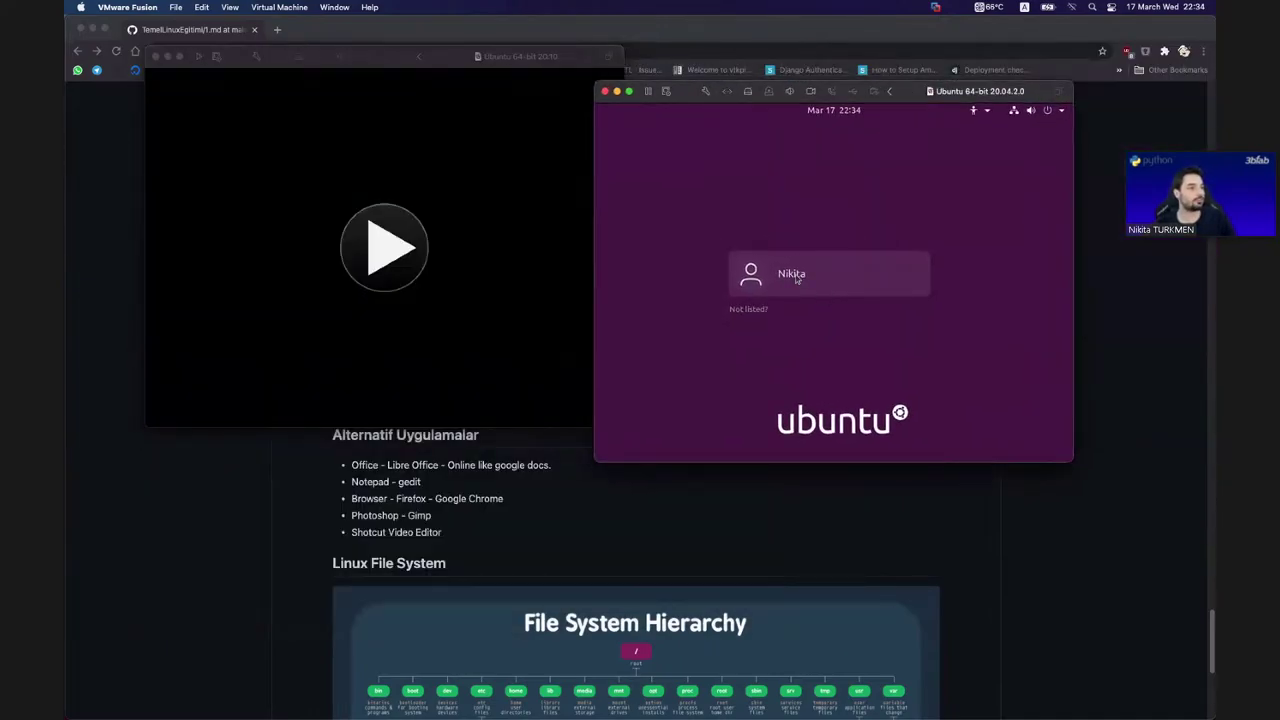
# - Select the user, close the powered-off 20.10 window, and log in with the account password
pyautogui.click(797, 279)
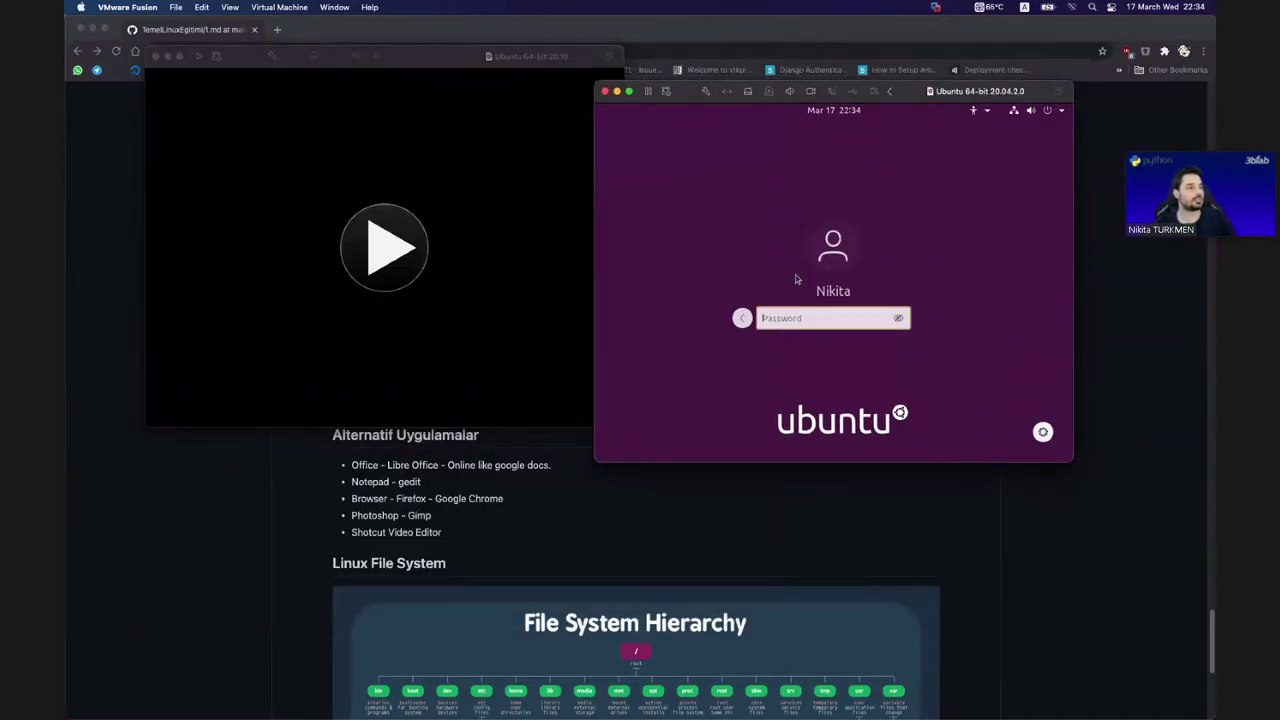
pyautogui.click(156, 56)
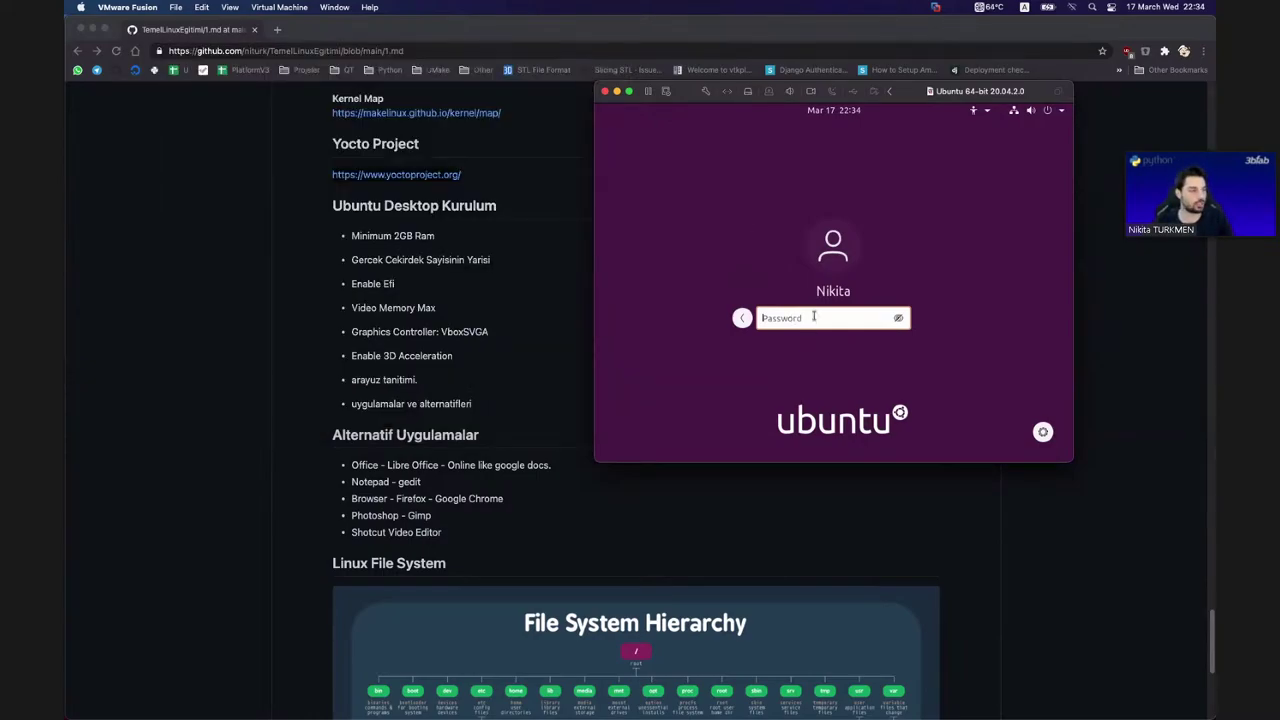
pyautogui.write('**********')
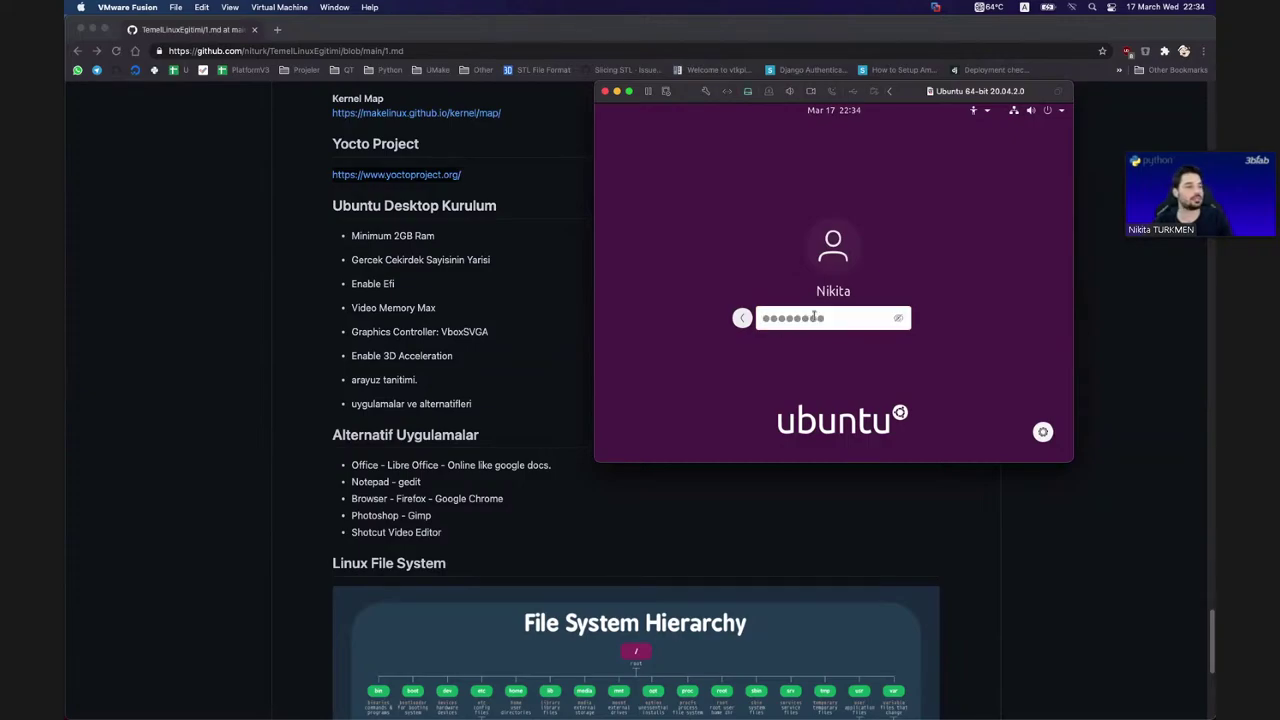
pyautogui.press('Return')
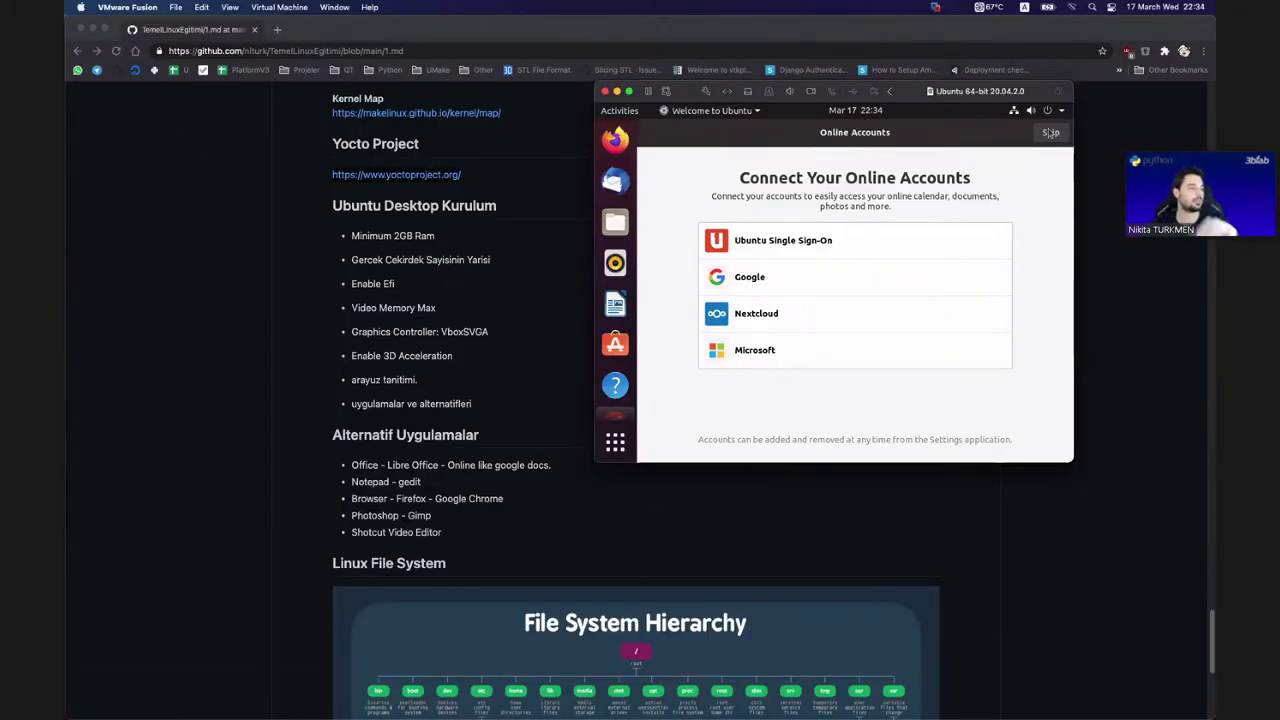
# - Skip online accounts, Livepatch, system-info sharing and location services, then finish the welcome wizard
pyautogui.click(1050, 133)
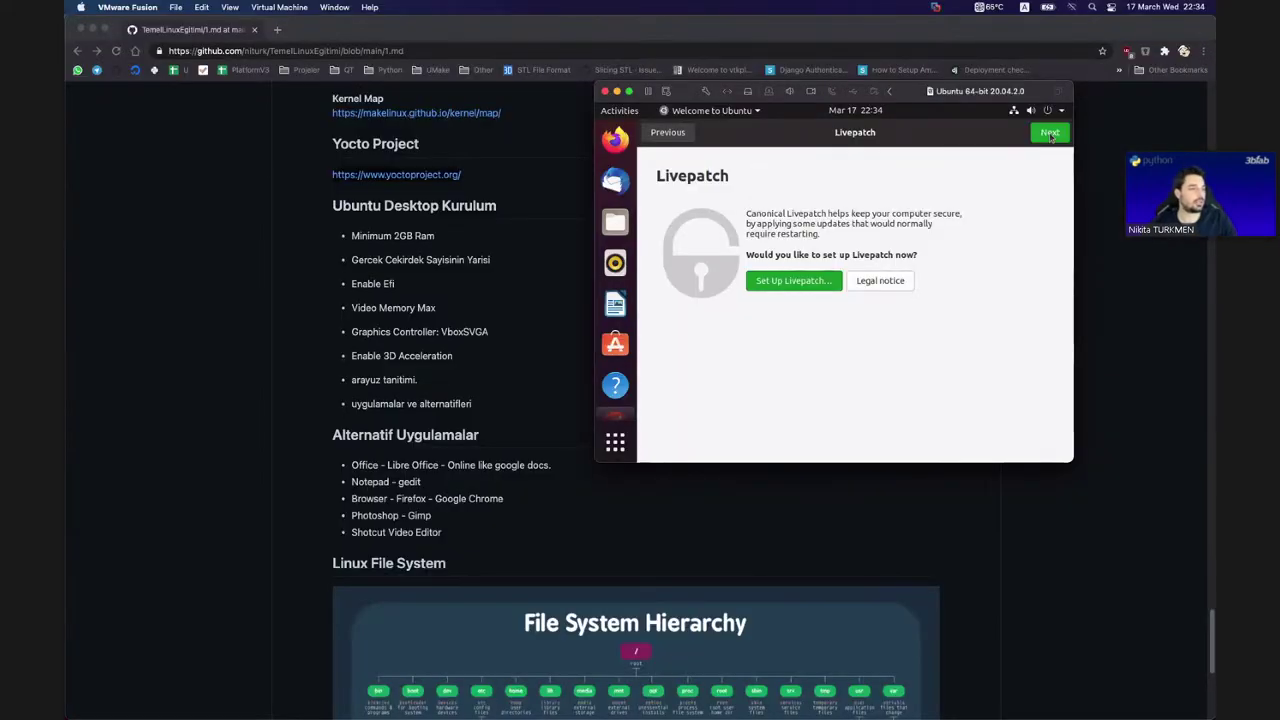
pyautogui.click(1050, 134)
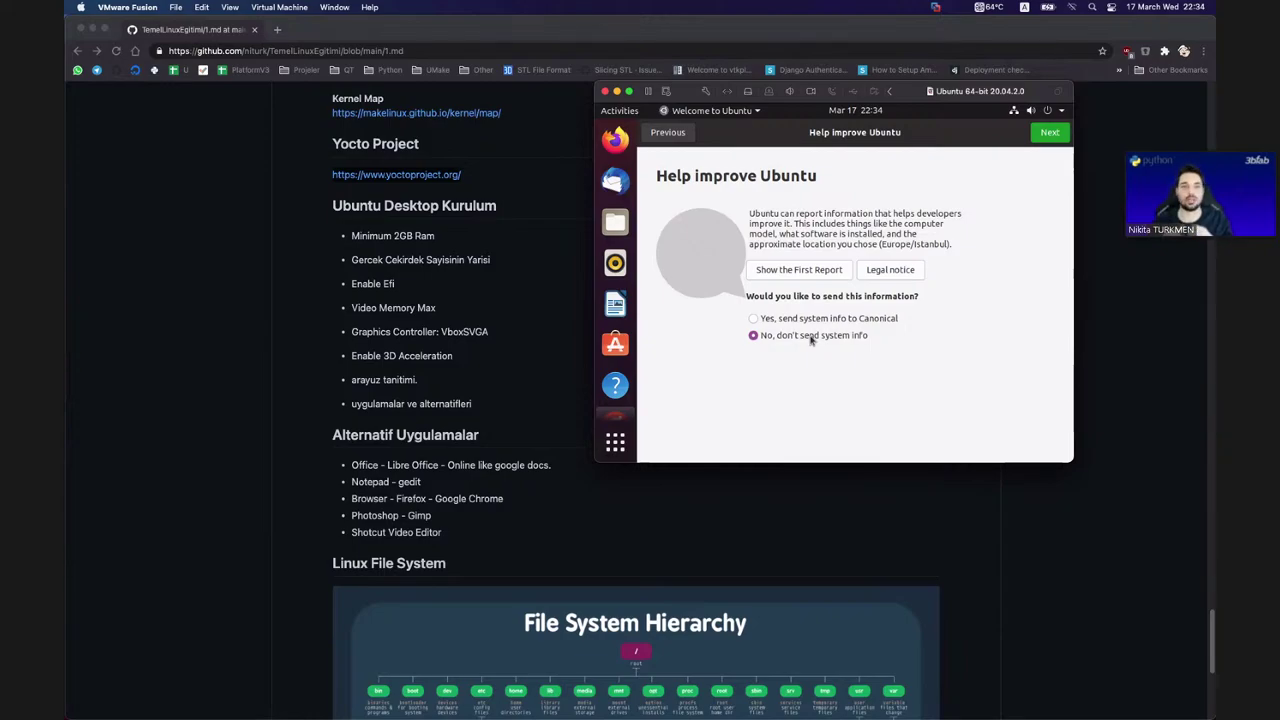
pyautogui.click(1047, 133)
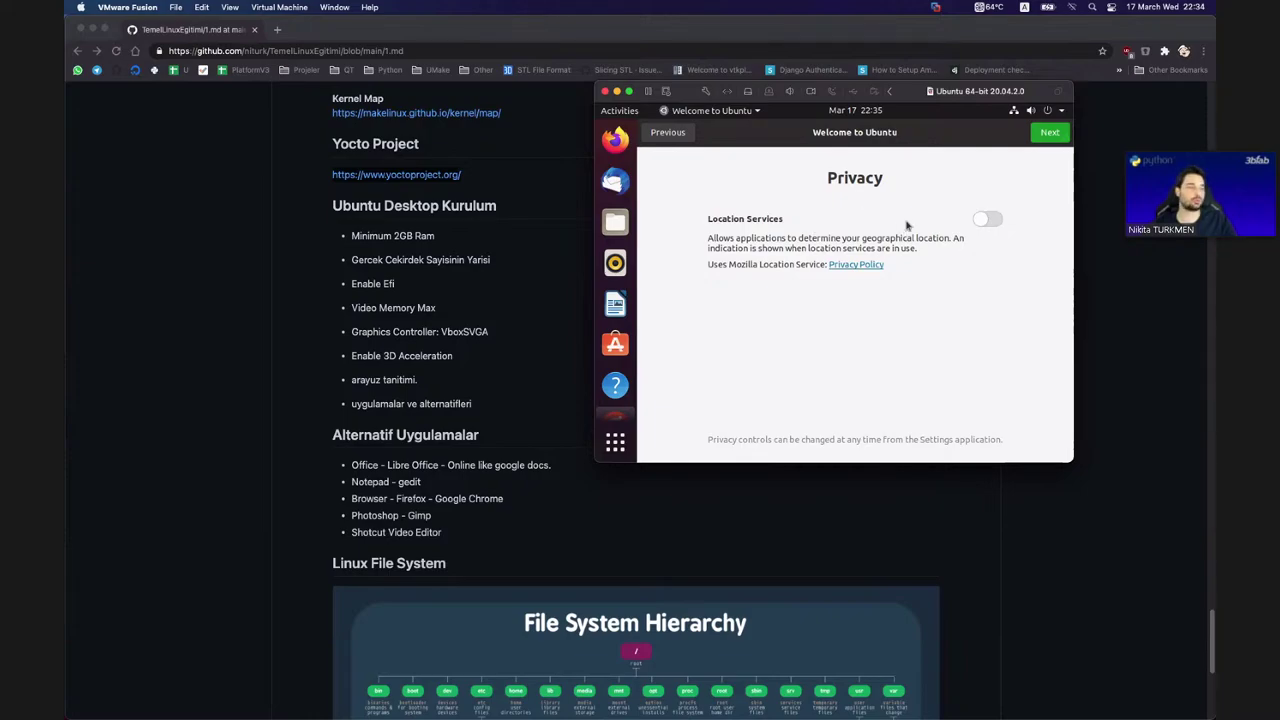
pyautogui.click(1052, 134)
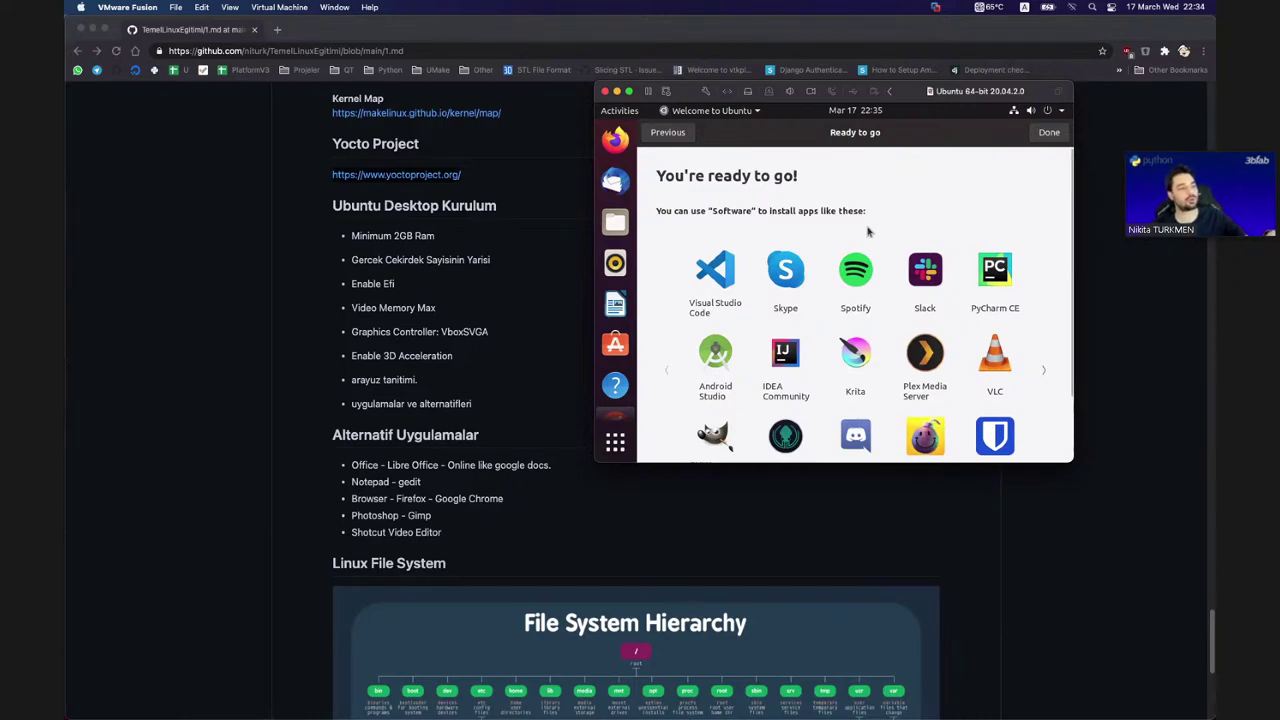
pyautogui.scroll(-2, 850, 290)
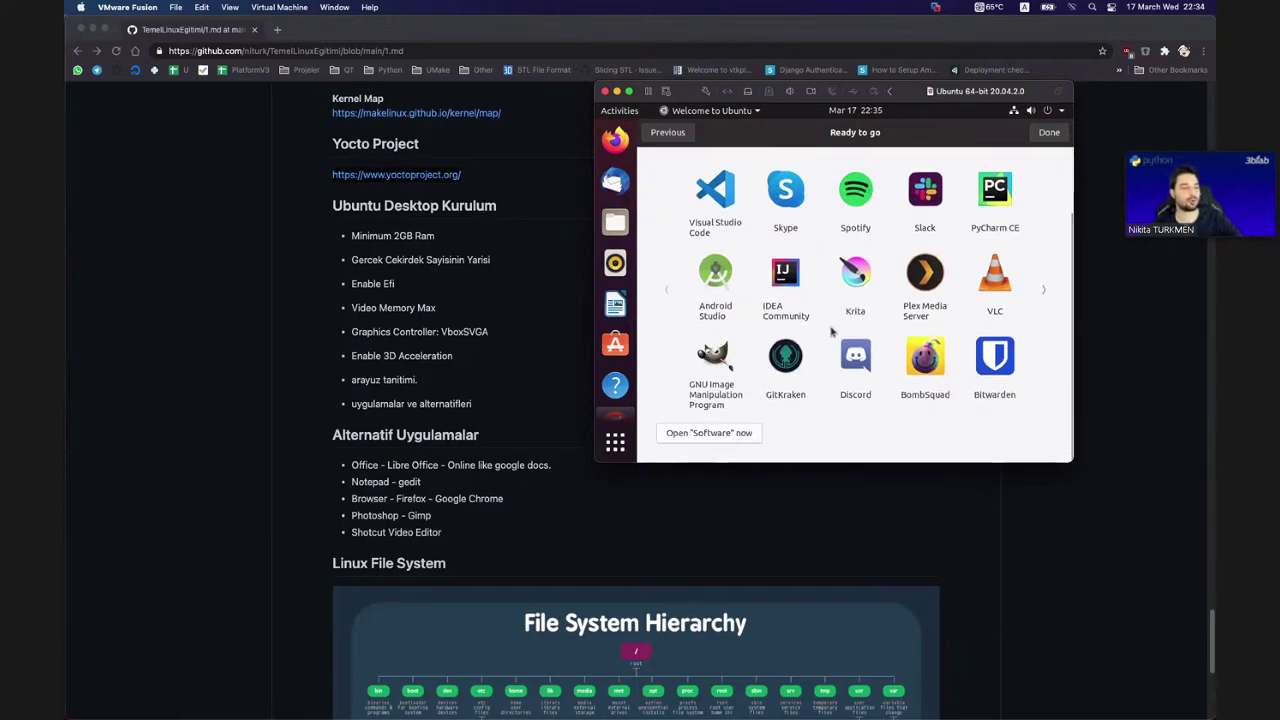
pyautogui.scroll(1, 831, 332)
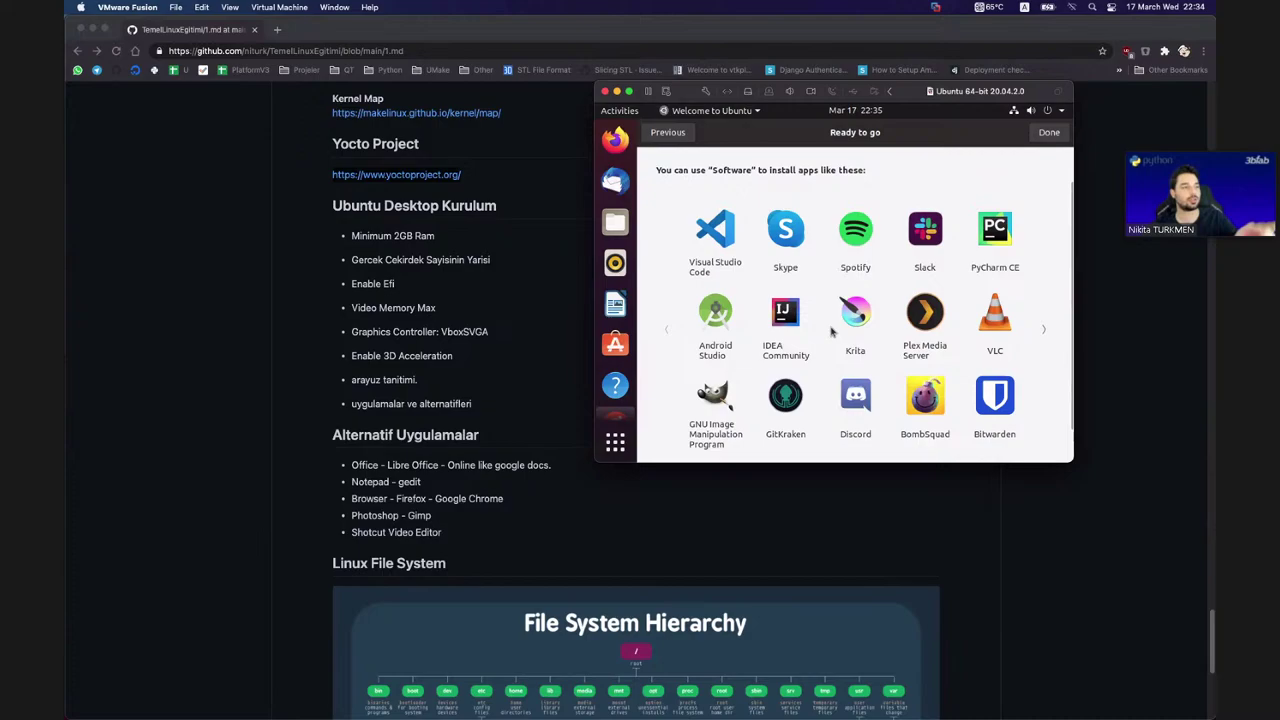
pyautogui.click(1048, 133)
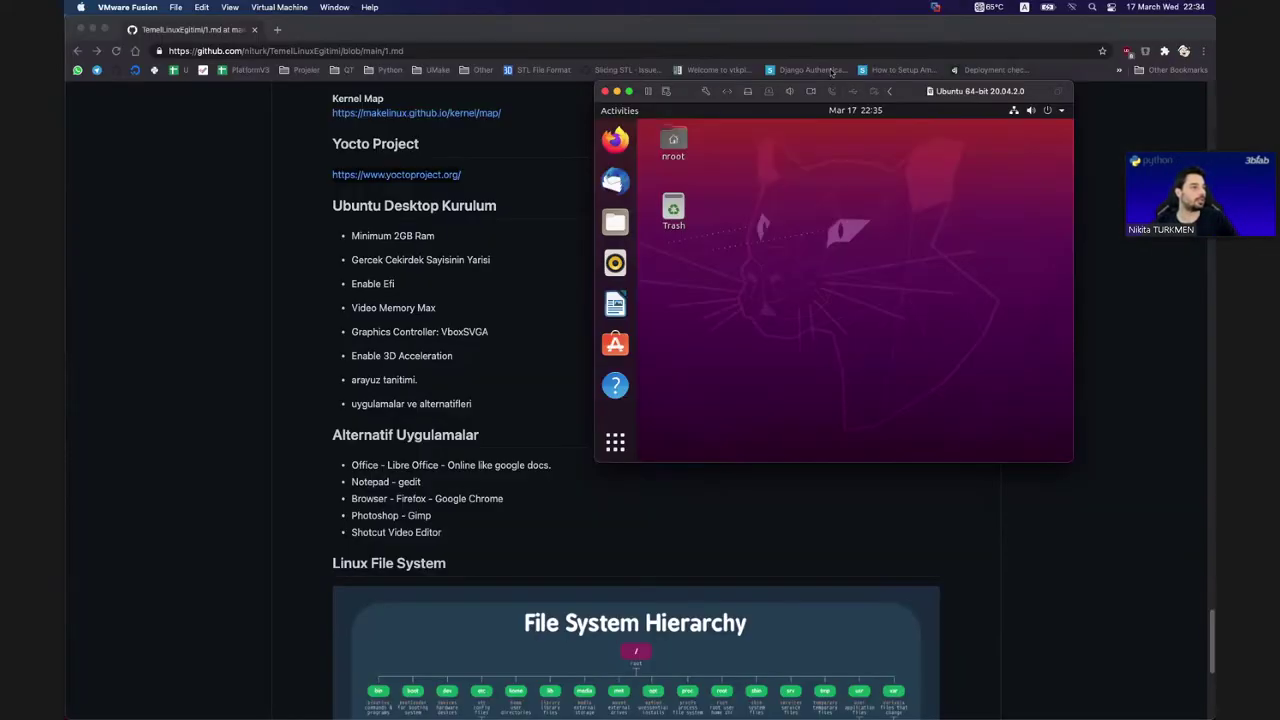
# - Move the Ubuntu 20.04 VM window up-left and launch Settings from the system menu
pyautogui.moveTo(963, 96); pyautogui.dragTo(831, 70)
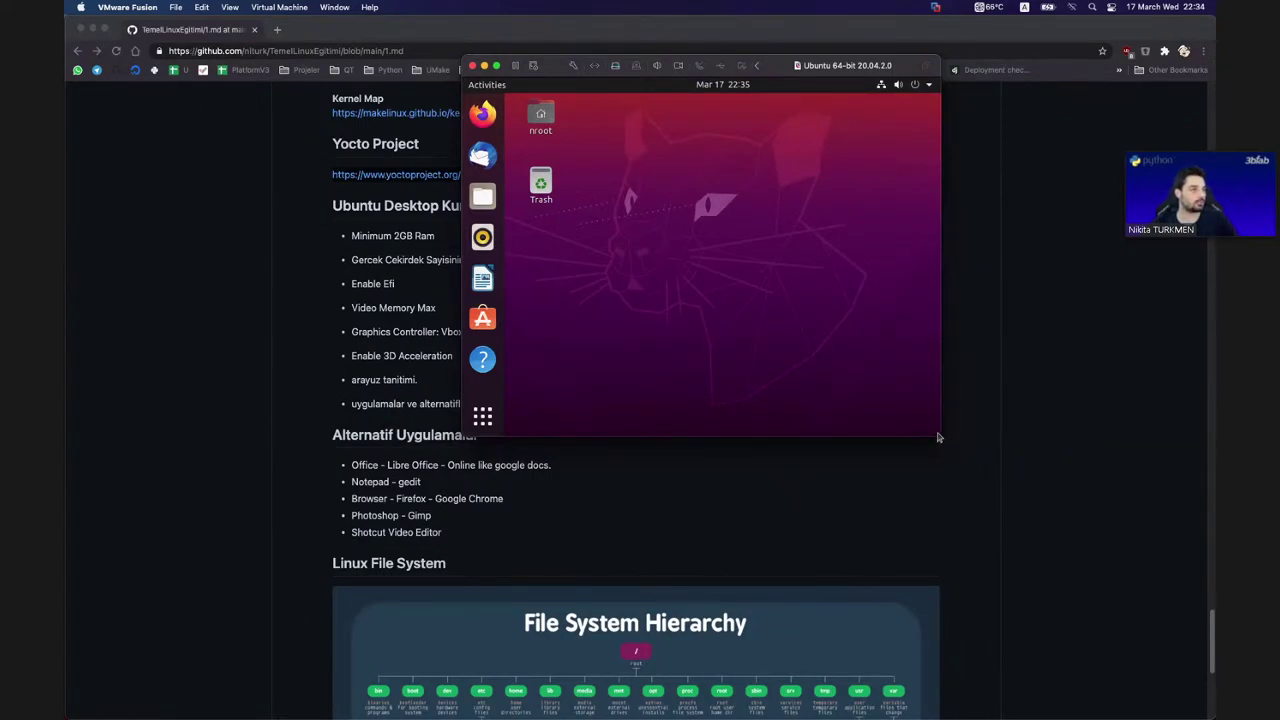
pyautogui.click(927, 86)
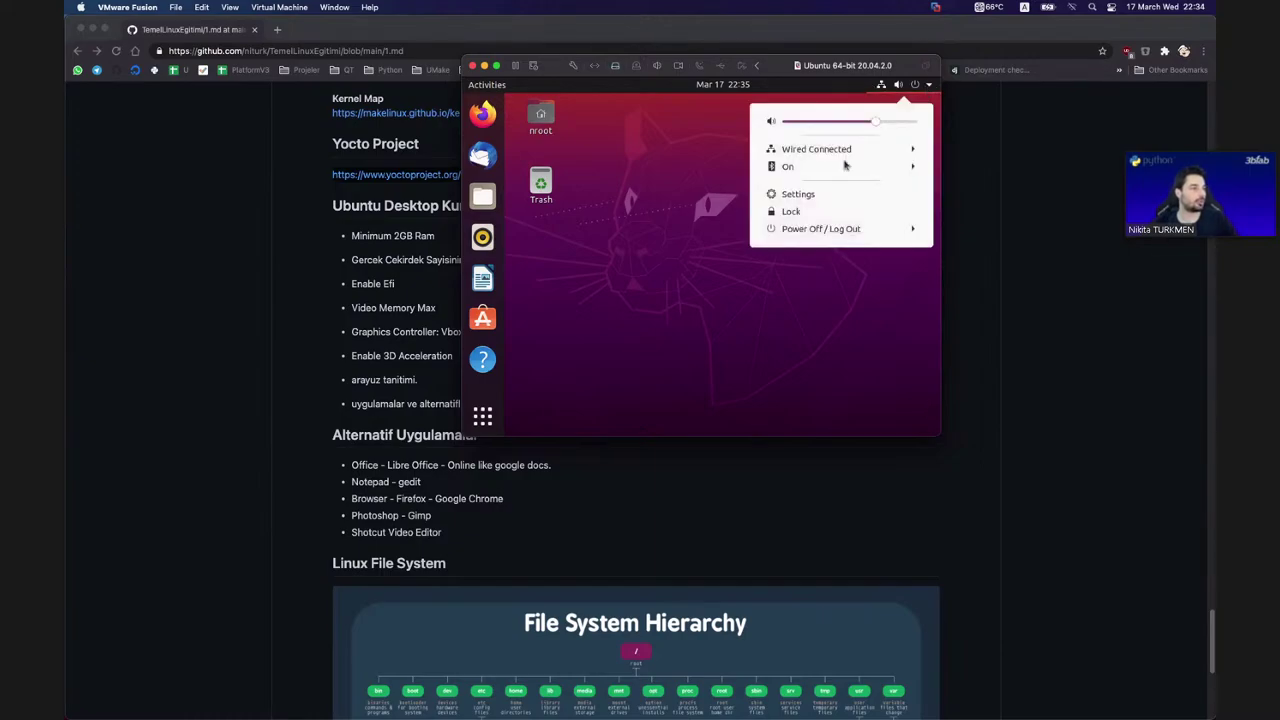
pyautogui.click(795, 194)
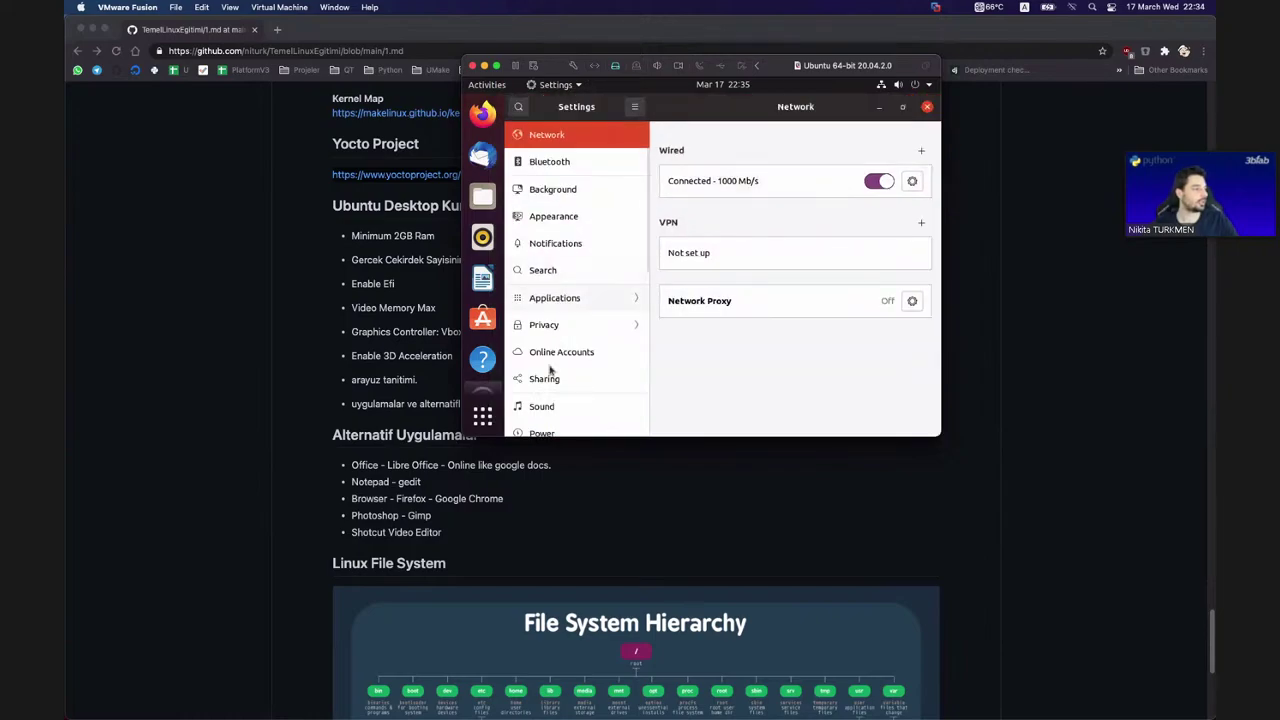
# - Set the display resolution to 1360 × 768 (16:9), apply it and keep the changes
pyautogui.scroll(-3, 553, 333)
pyautogui.click(550, 304)
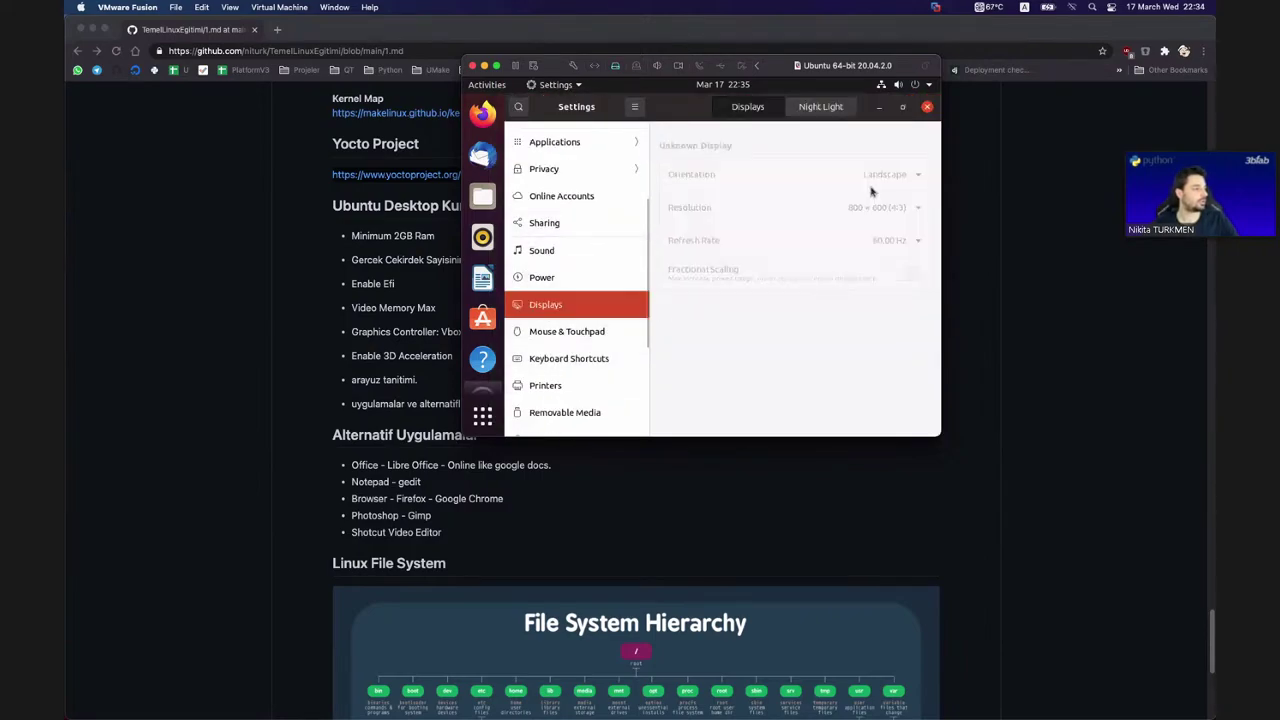
pyautogui.click(898, 208)
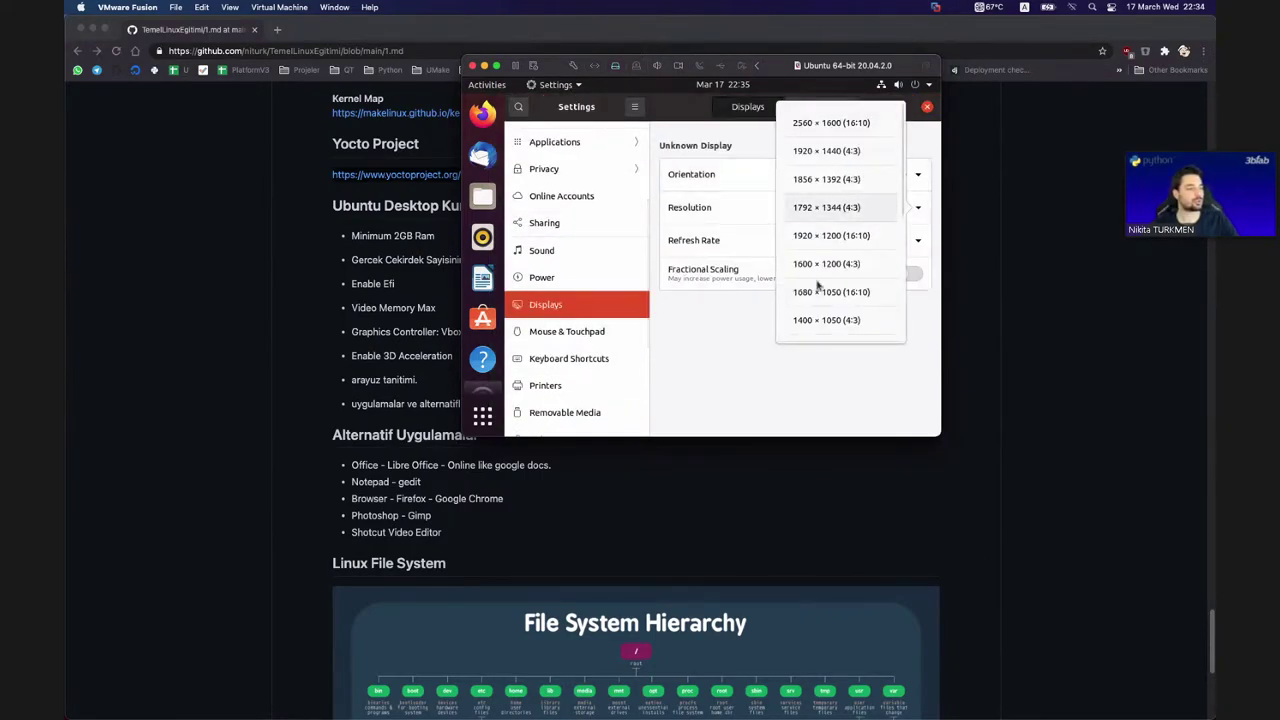
pyautogui.scroll(-1, 820, 300)
pyautogui.scroll(-4, 829, 243)
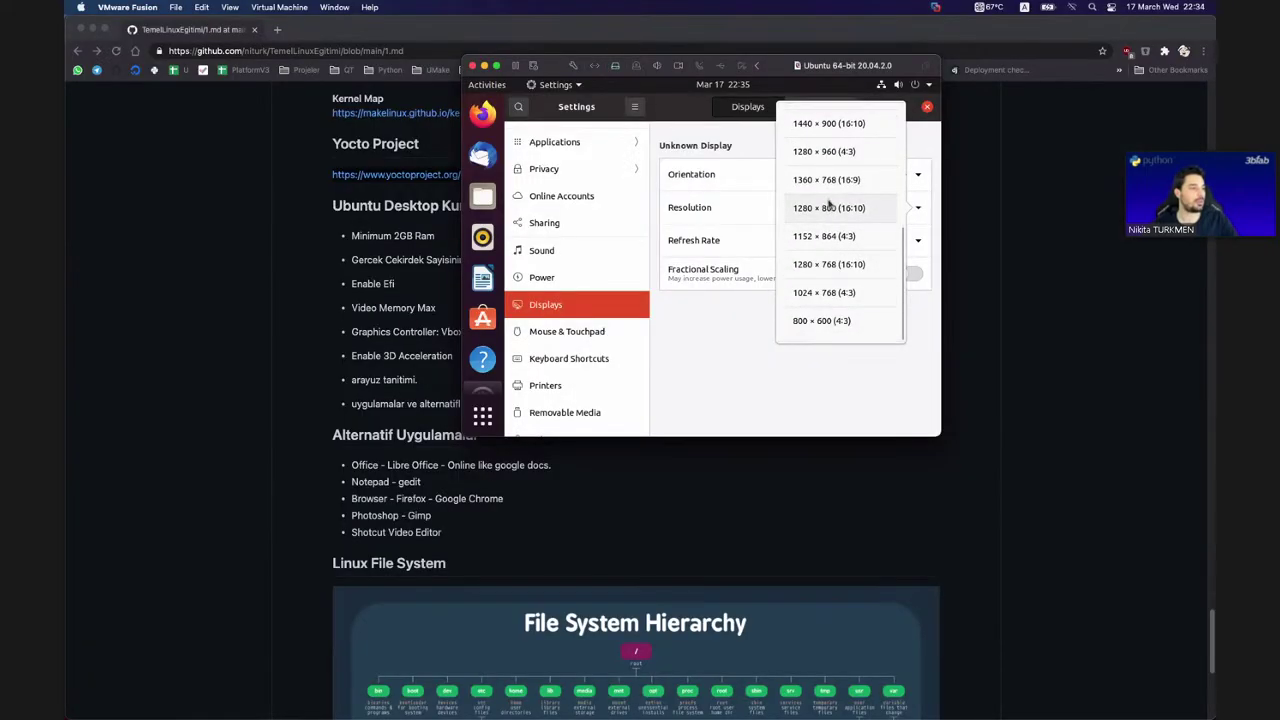
pyautogui.click(826, 180)
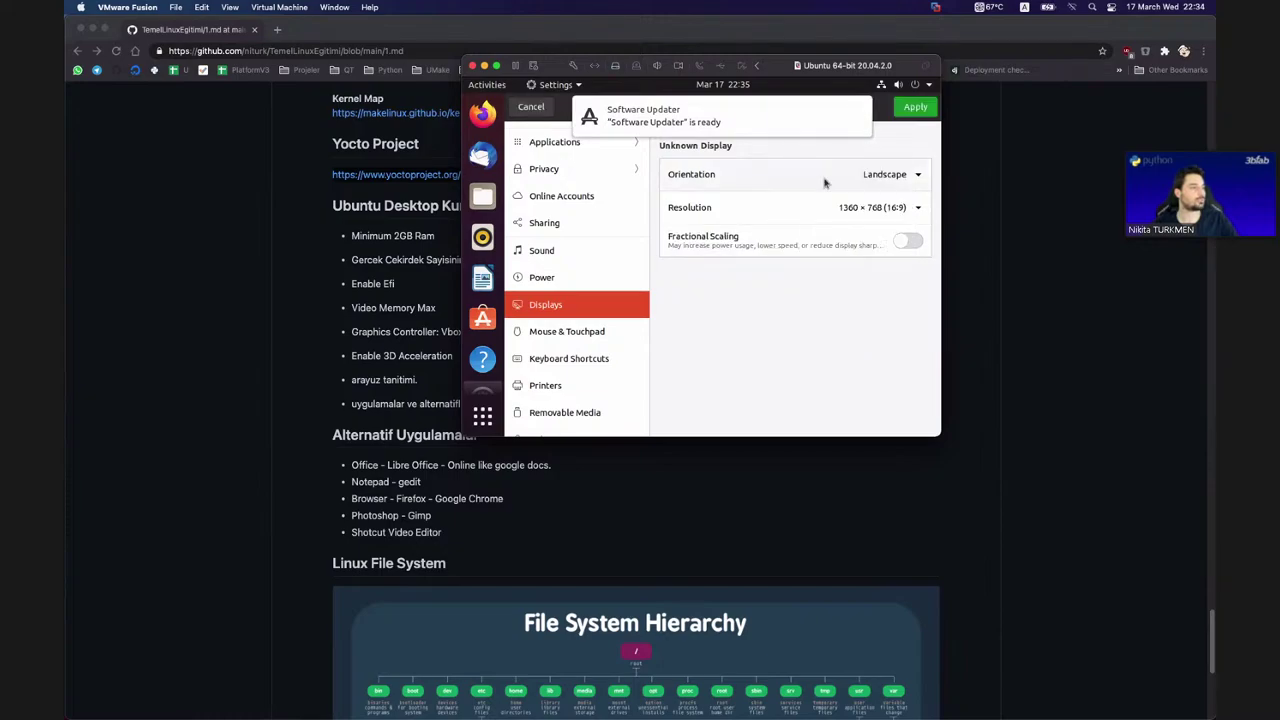
pyautogui.click(912, 106)
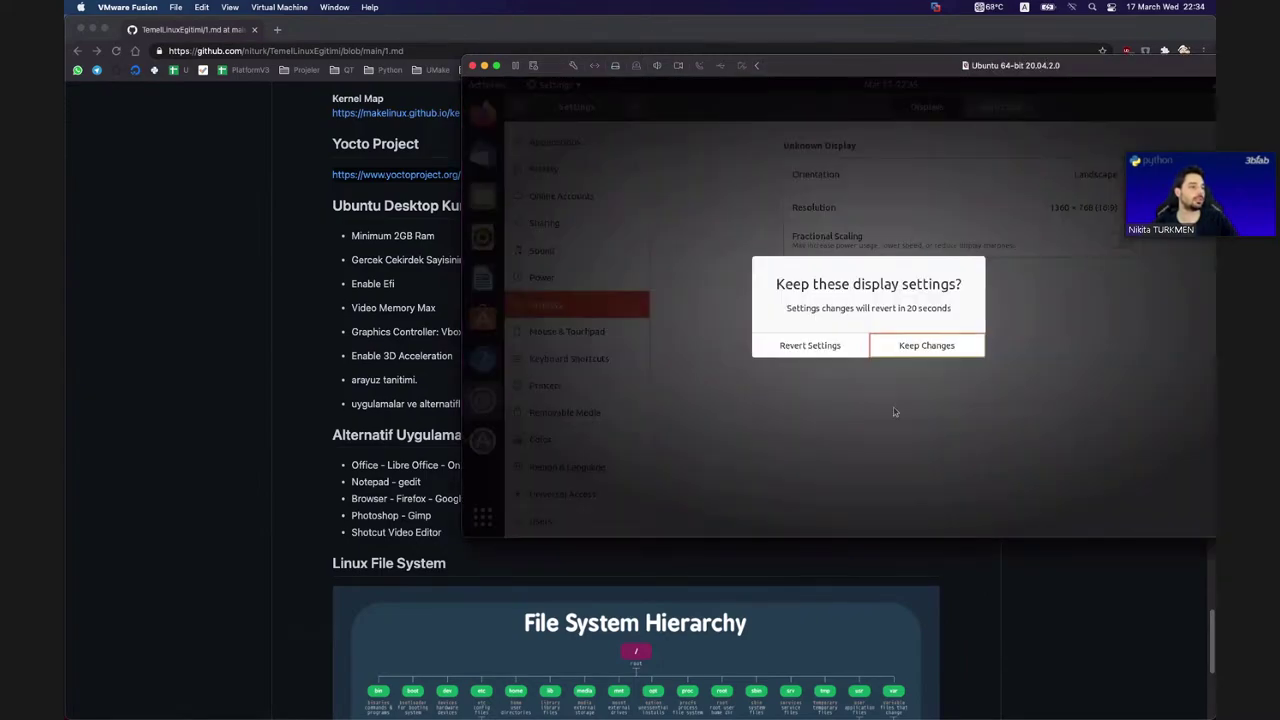
pyautogui.click(955, 348)
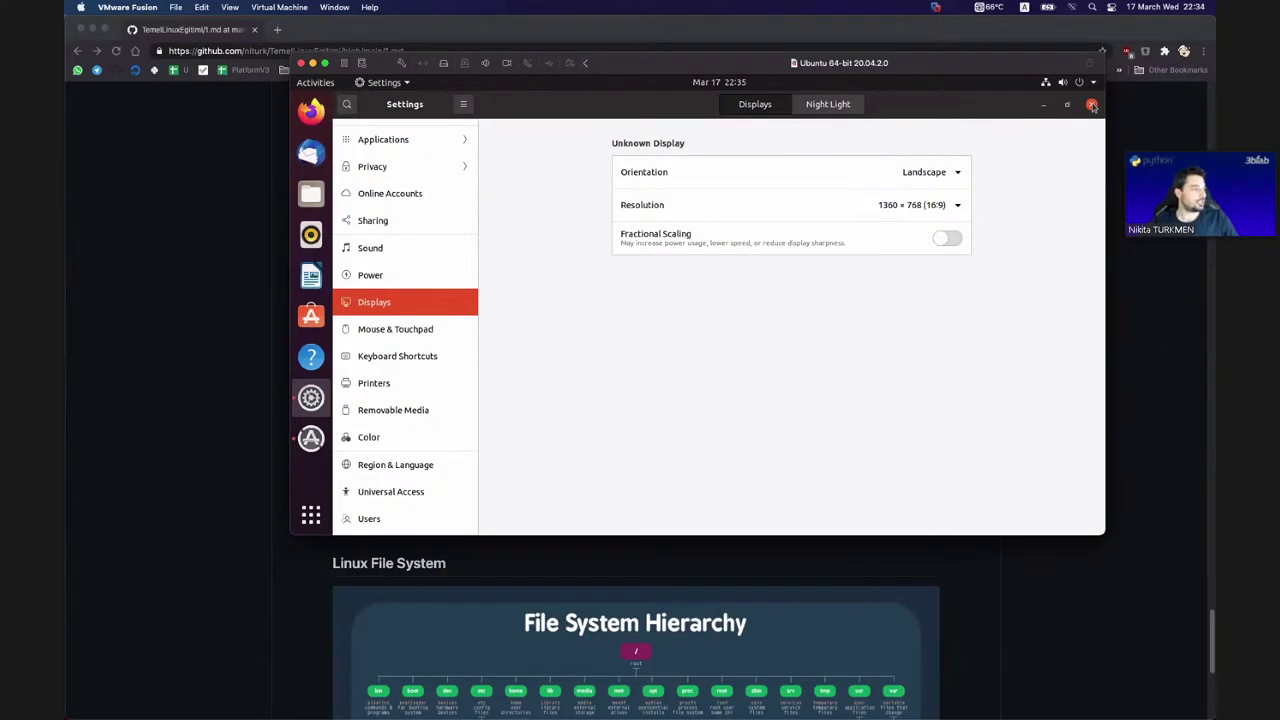
# - Close Settings and the Software Updater prompt, reposition the VM window, and browse the Virtual Machine menu
pyautogui.click(1092, 105)
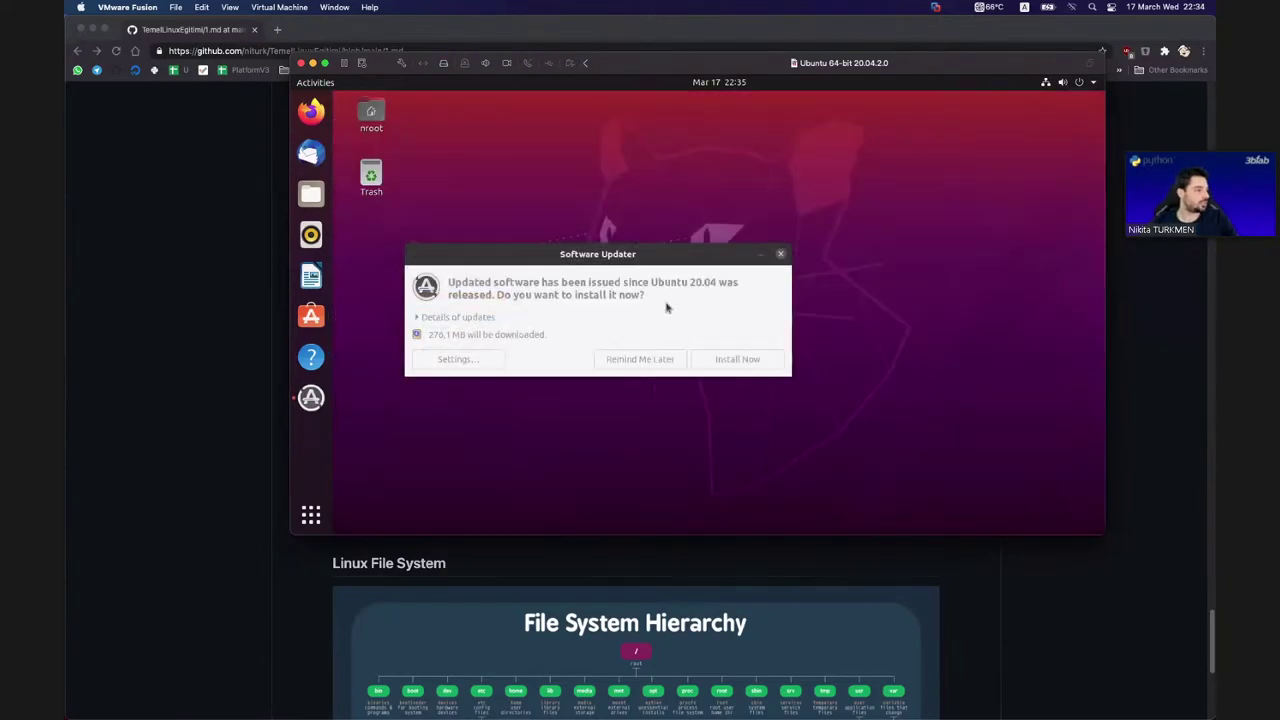
pyautogui.click(780, 254)
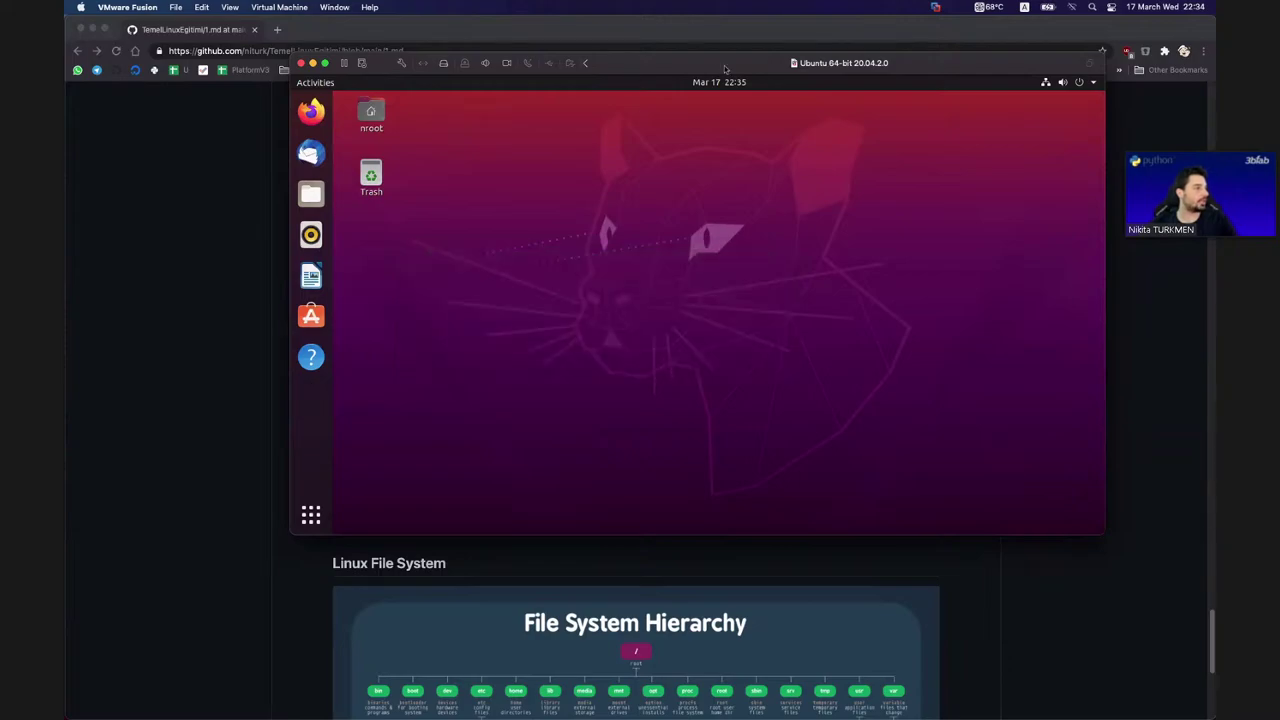
pyautogui.moveTo(726, 67); pyautogui.dragTo(777, 50)
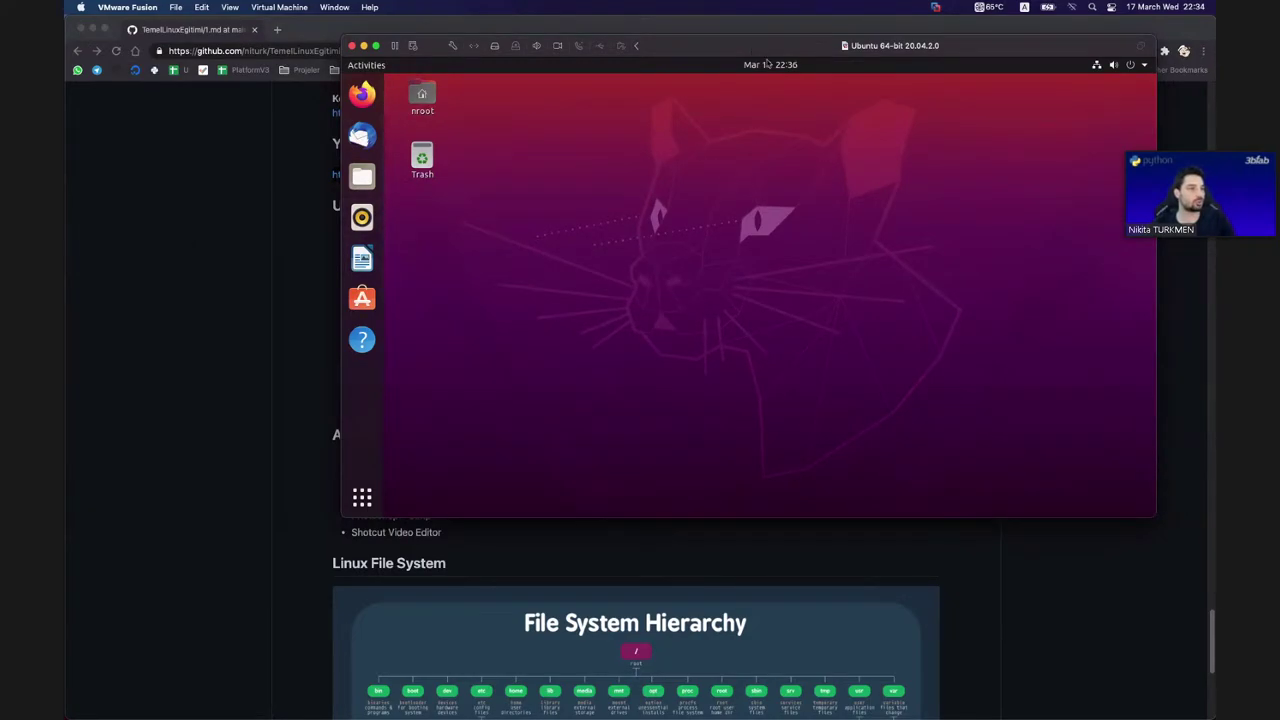
pyautogui.moveTo(751, 45); pyautogui.dragTo(771, 61)
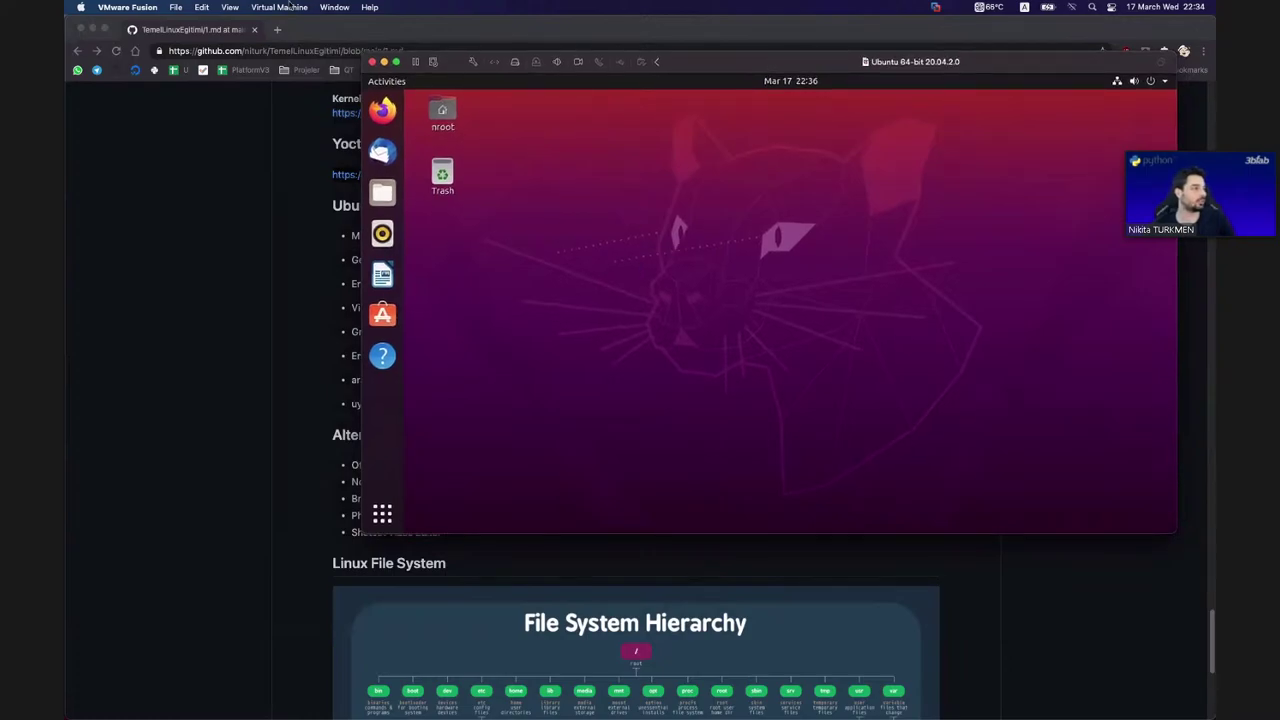
pyautogui.click(203, 8)
pyautogui.moveTo(230, 8)
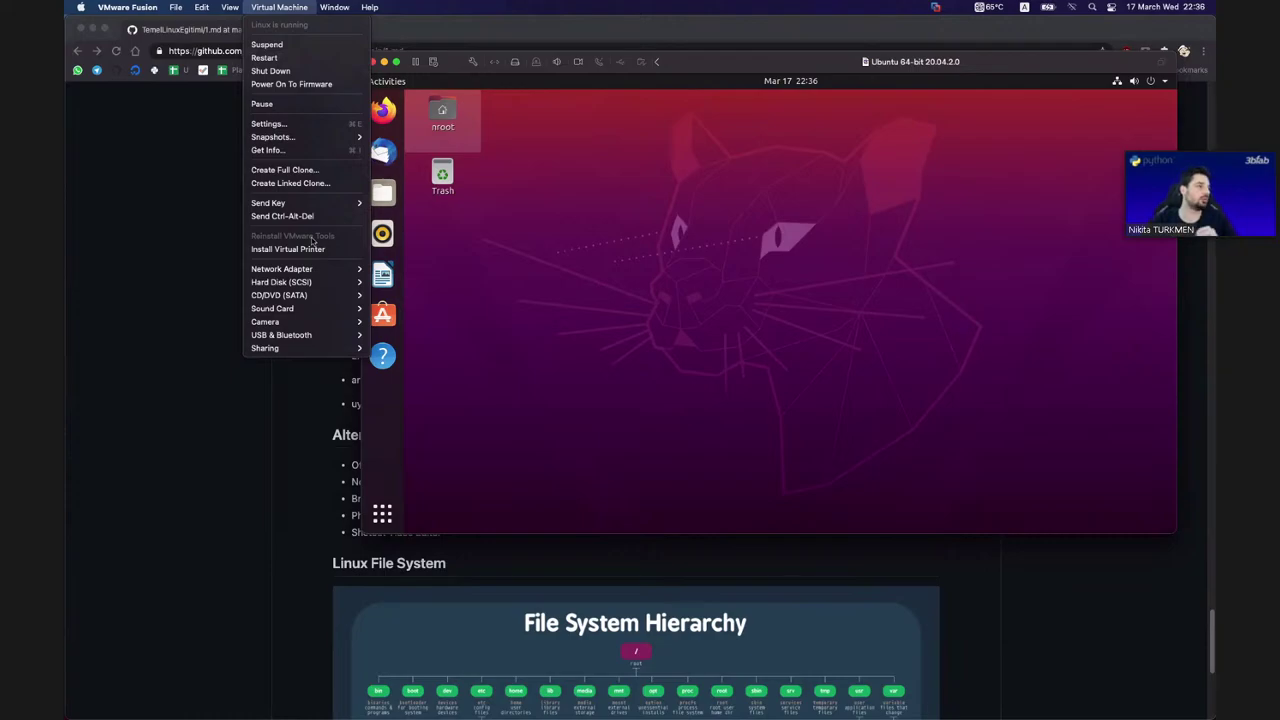
# - Hide Chrome, drag 64bit server.7z from the Mac into Ubuntu's home folder, then restore Chrome
pyautogui.click(92, 29)
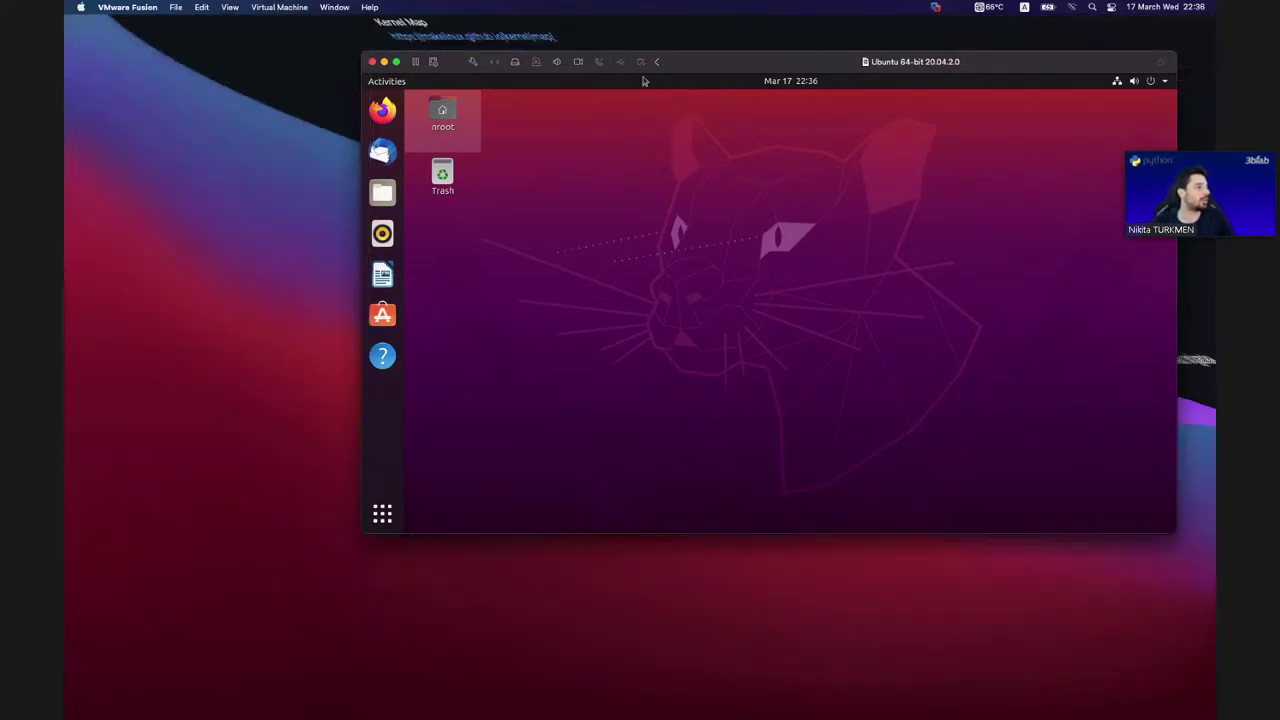
pyautogui.moveTo(517, 63); pyautogui.dragTo(345, 56)
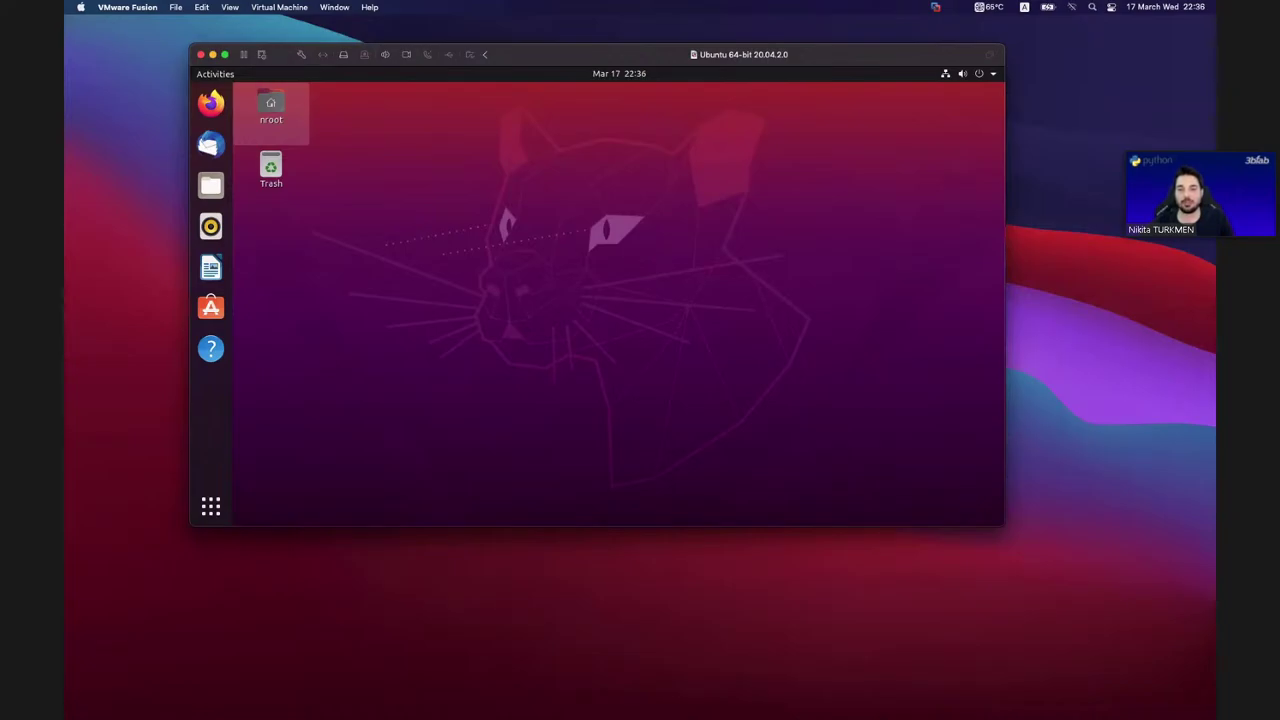
pyautogui.moveTo(894, 194); pyautogui.dragTo(499, 148)
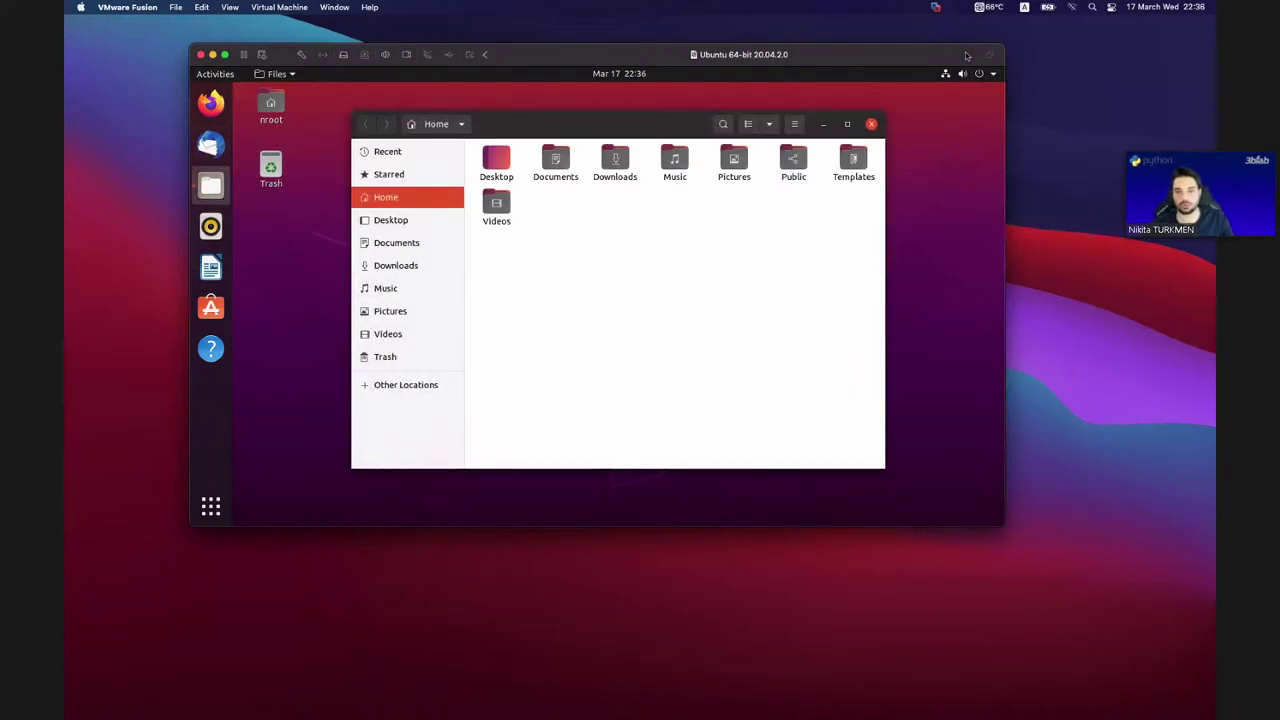
pyautogui.moveTo(1080, 264); pyautogui.dragTo(563, 246)
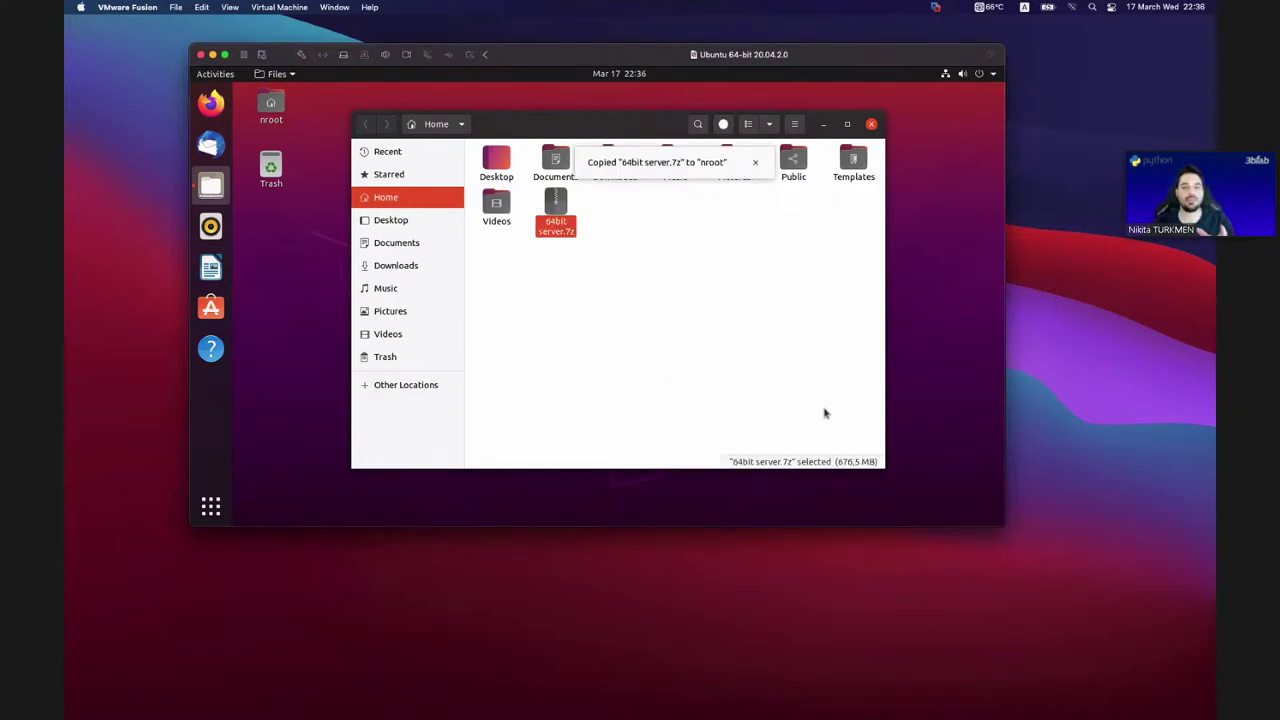
pyautogui.moveTo(1022, 716)
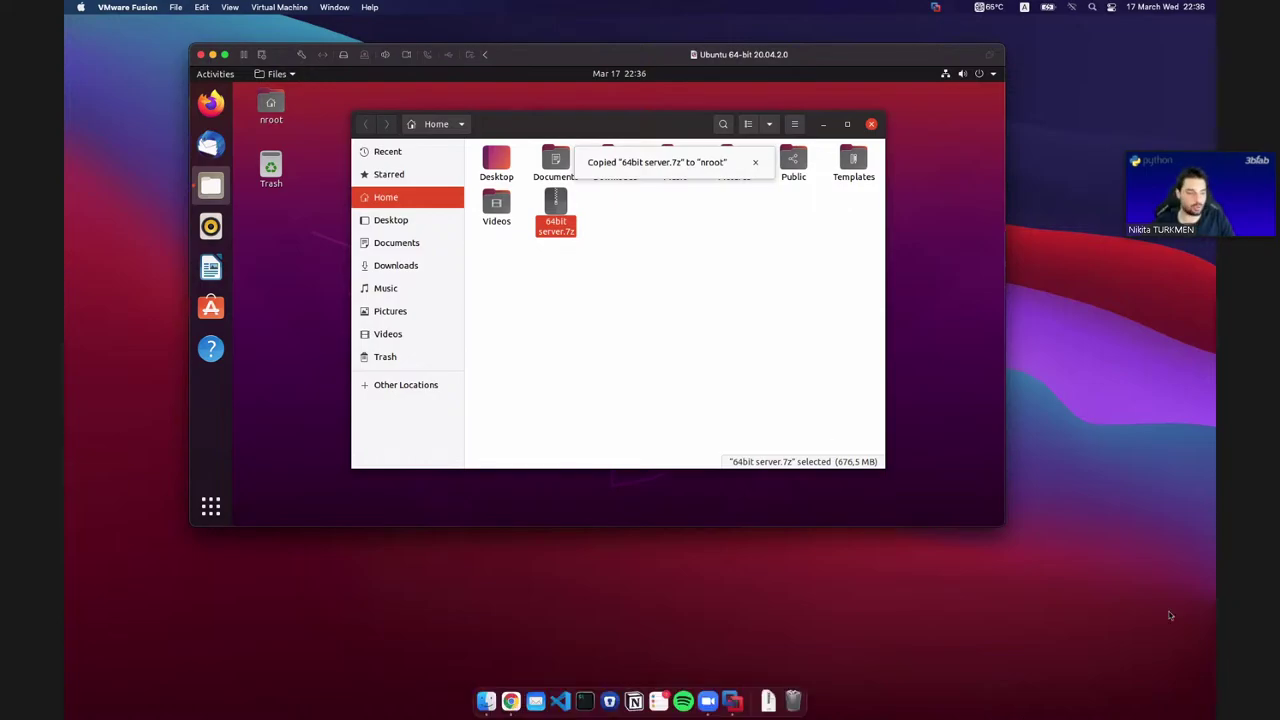
pyautogui.click(510, 701)
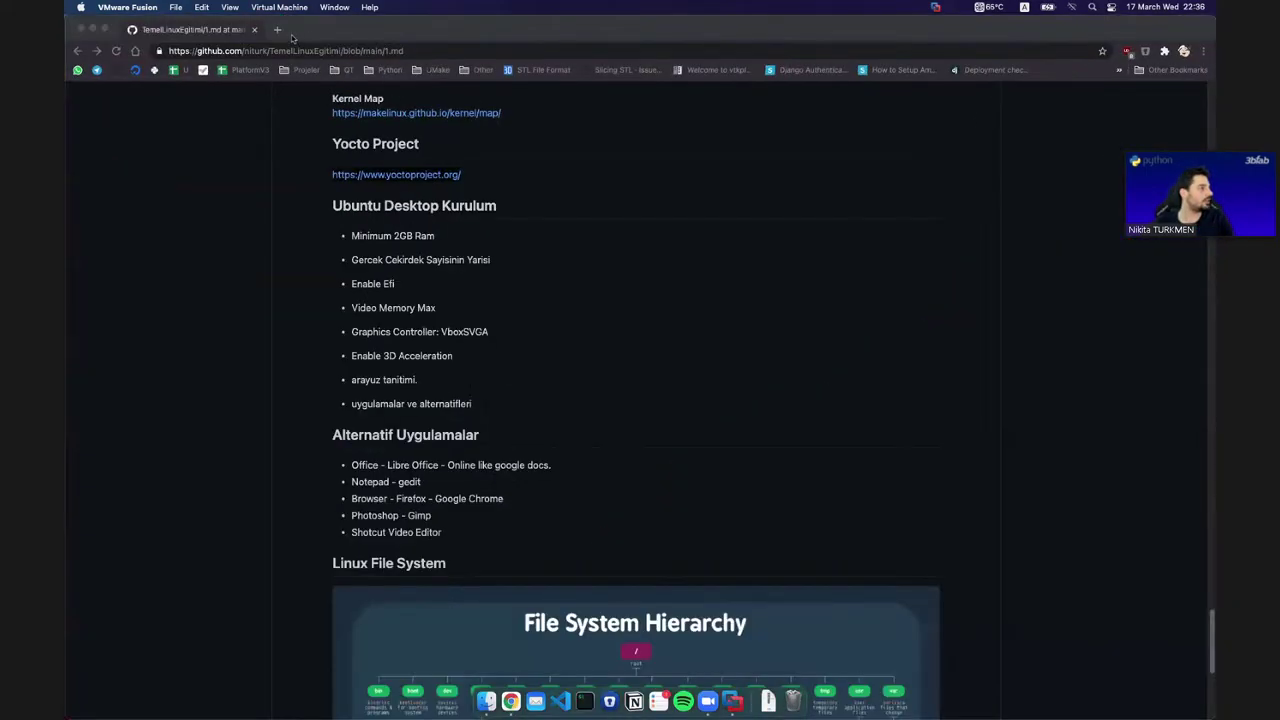
# - In a new tab, search Google for 'virtualbox box tools'
pyautogui.click(278, 29)
pyautogui.write('virtualbox')
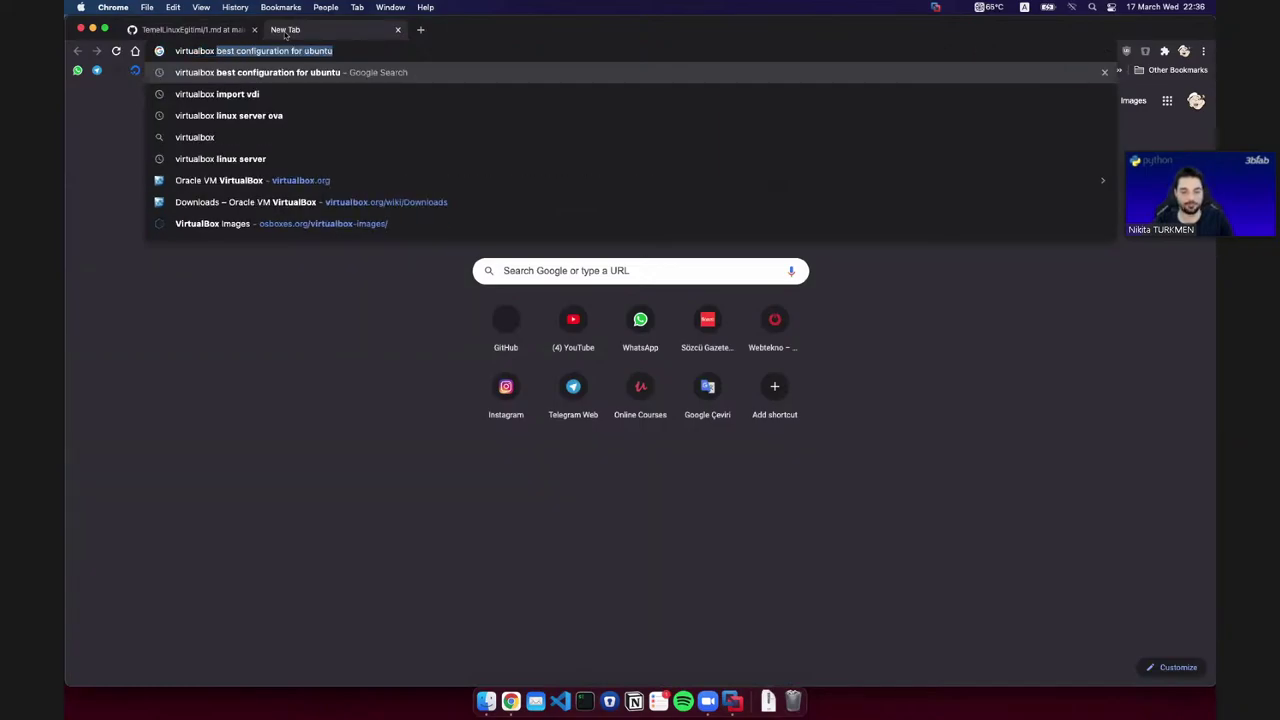
pyautogui.write(' v')
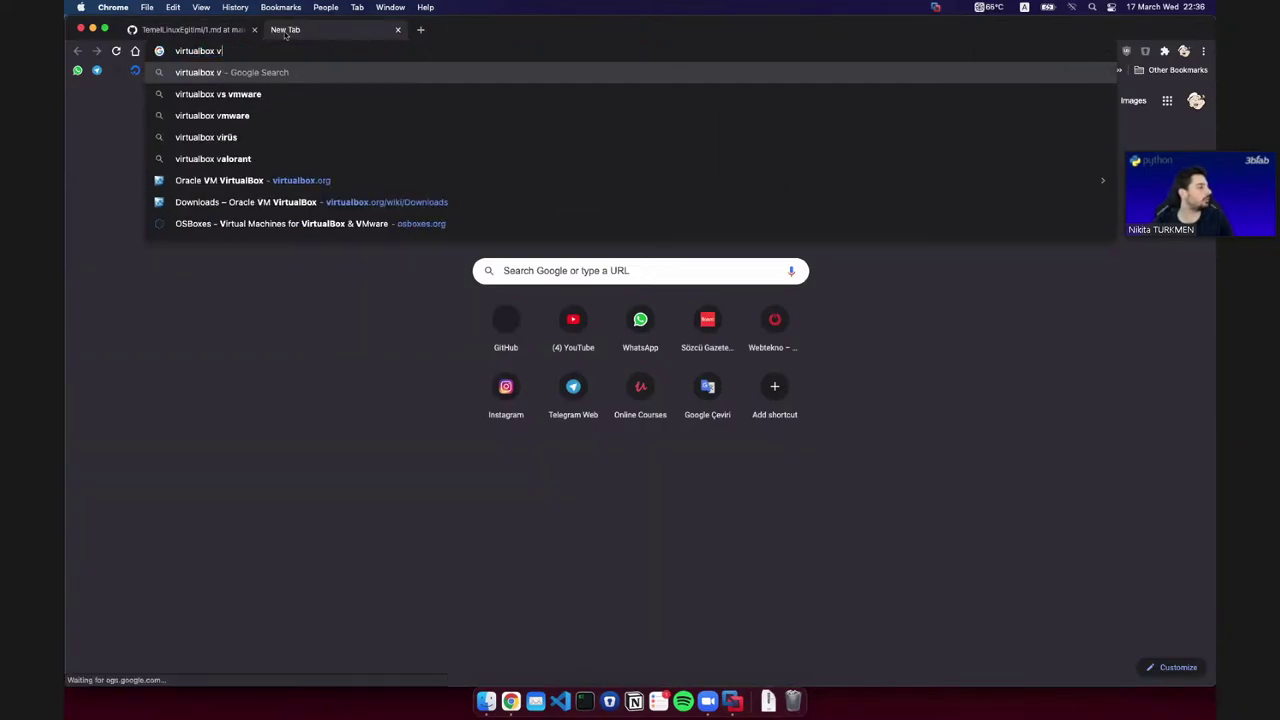
pyautogui.write('mbox')
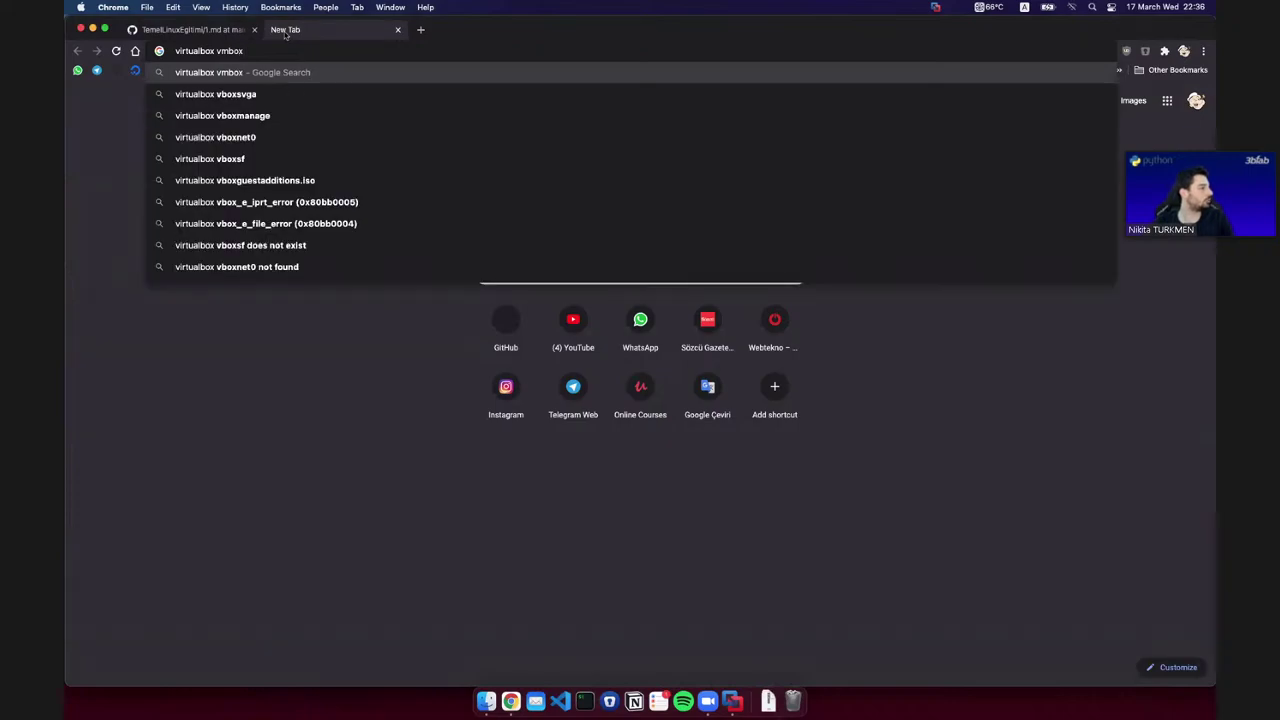
pyautogui.press('BackSpace')
pyautogui.press('BackSpace')
pyautogui.press('BackSpace')
pyautogui.press('BackSpace')
pyautogui.press('BackSpace')
pyautogui.write('box tools')
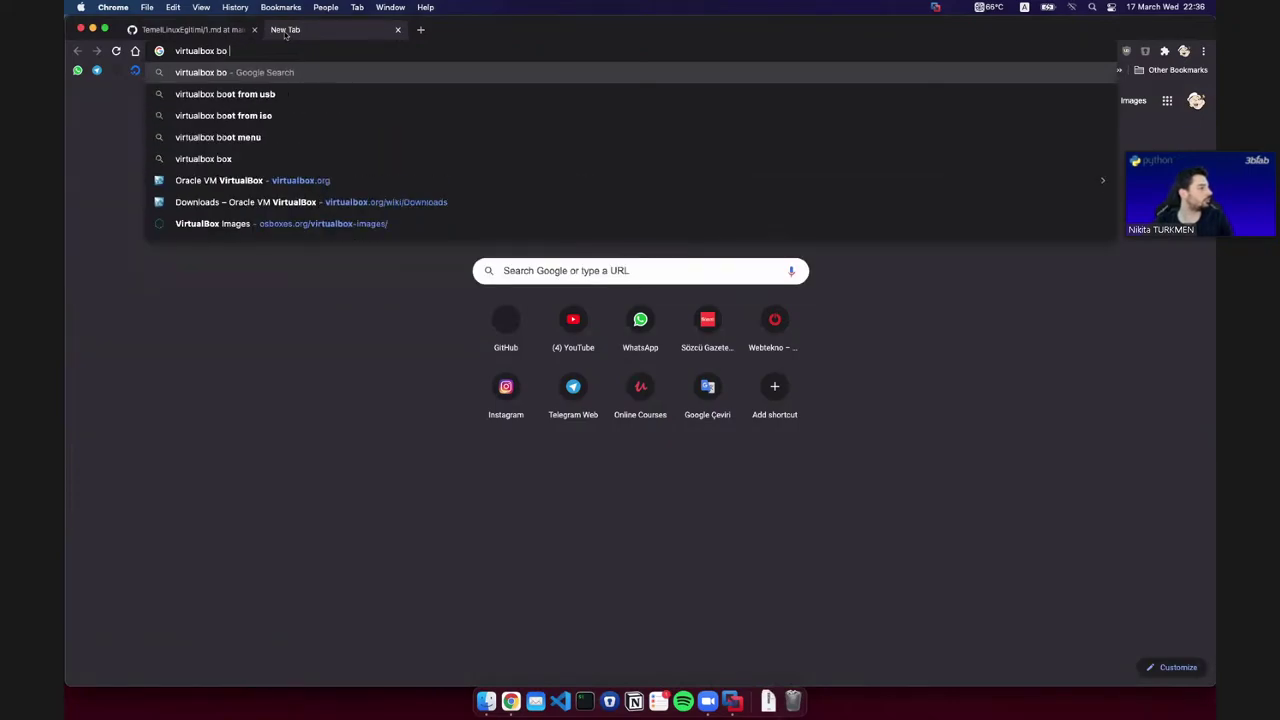
pyautogui.press('Return')
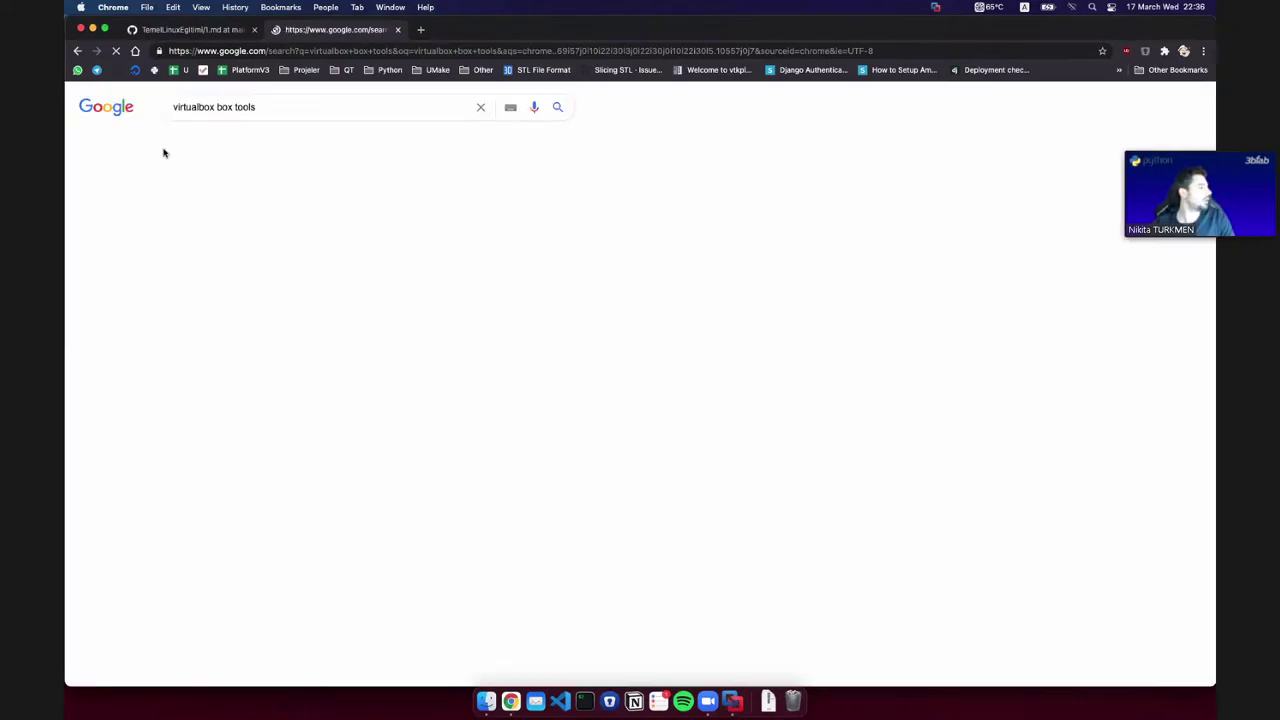
# - Read the VirtualBox manual's Guest Additions chapter, then return to the search results
pyautogui.scroll(-1, 292, 203)
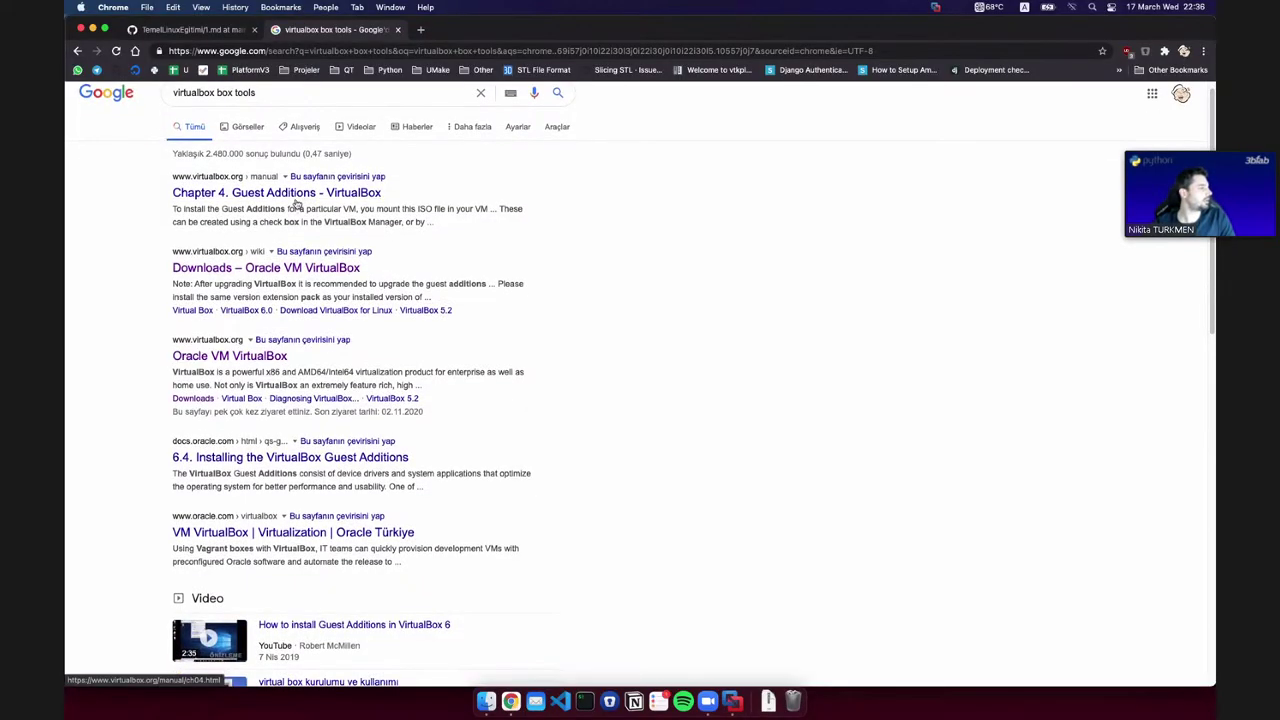
pyautogui.click(297, 198)
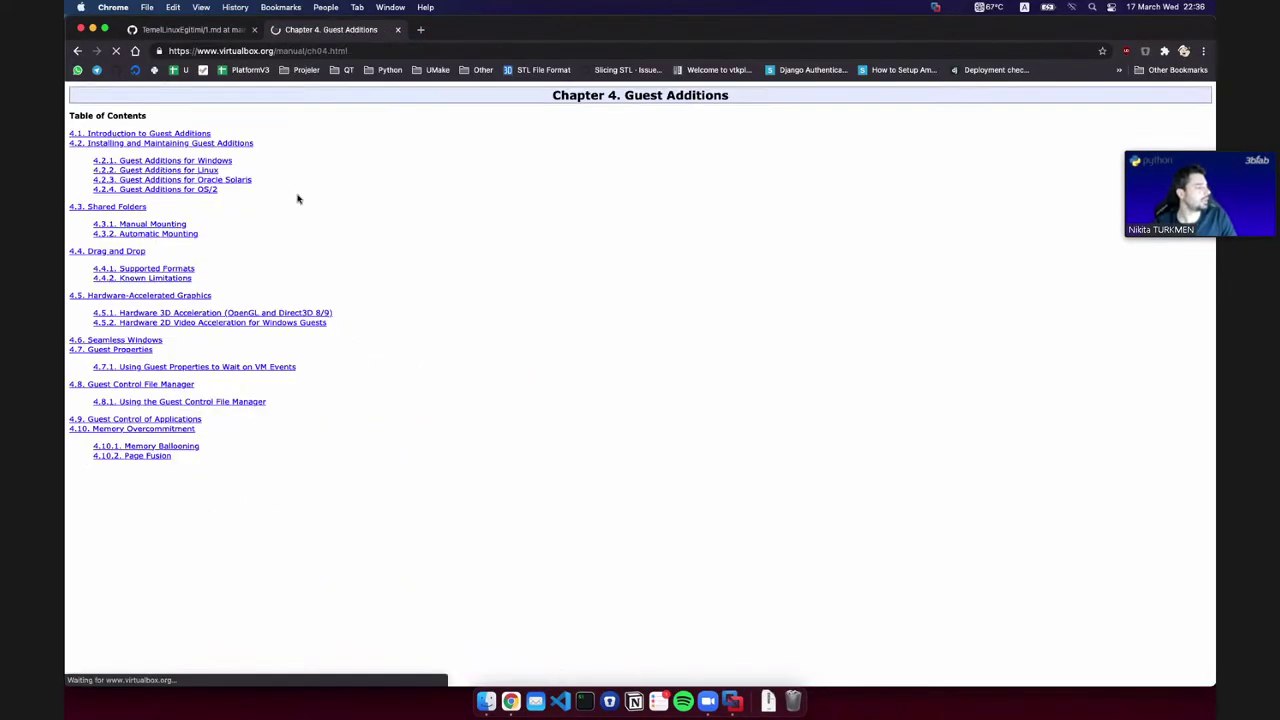
pyautogui.scroll(-4, 297, 198)
pyautogui.scroll(-20, 297, 198)
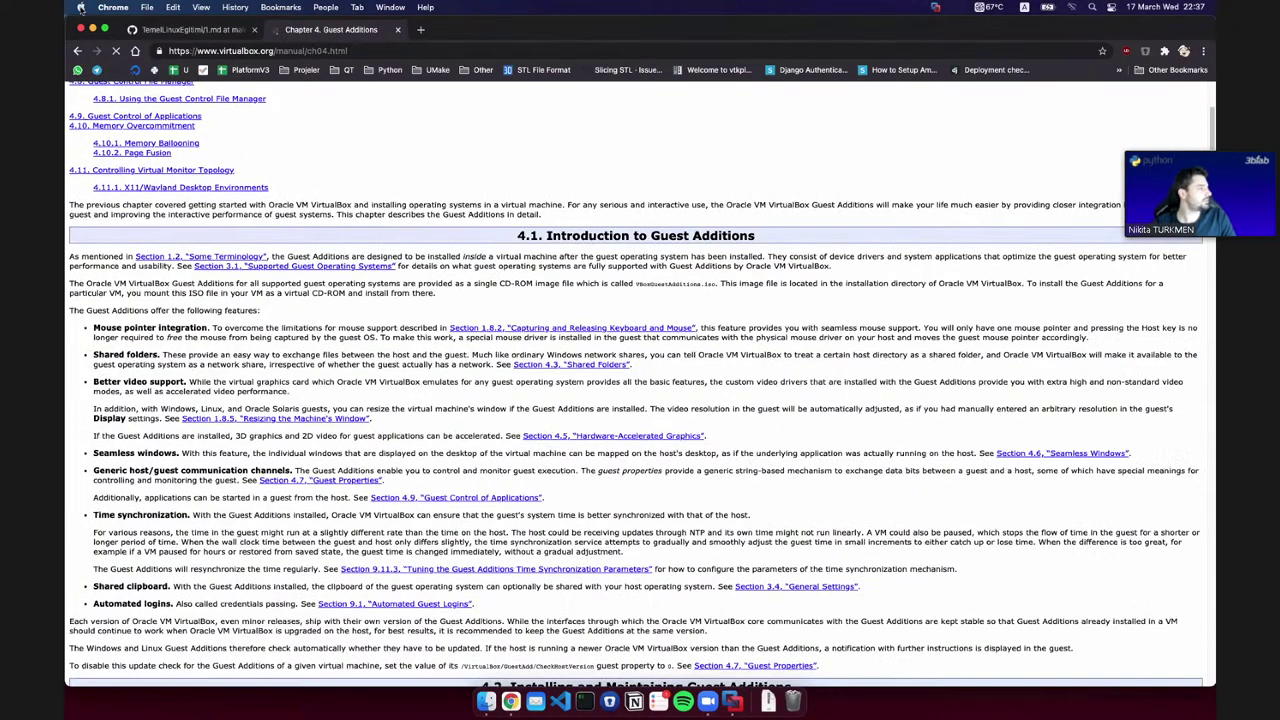
pyautogui.scroll(-1, 160, 297)
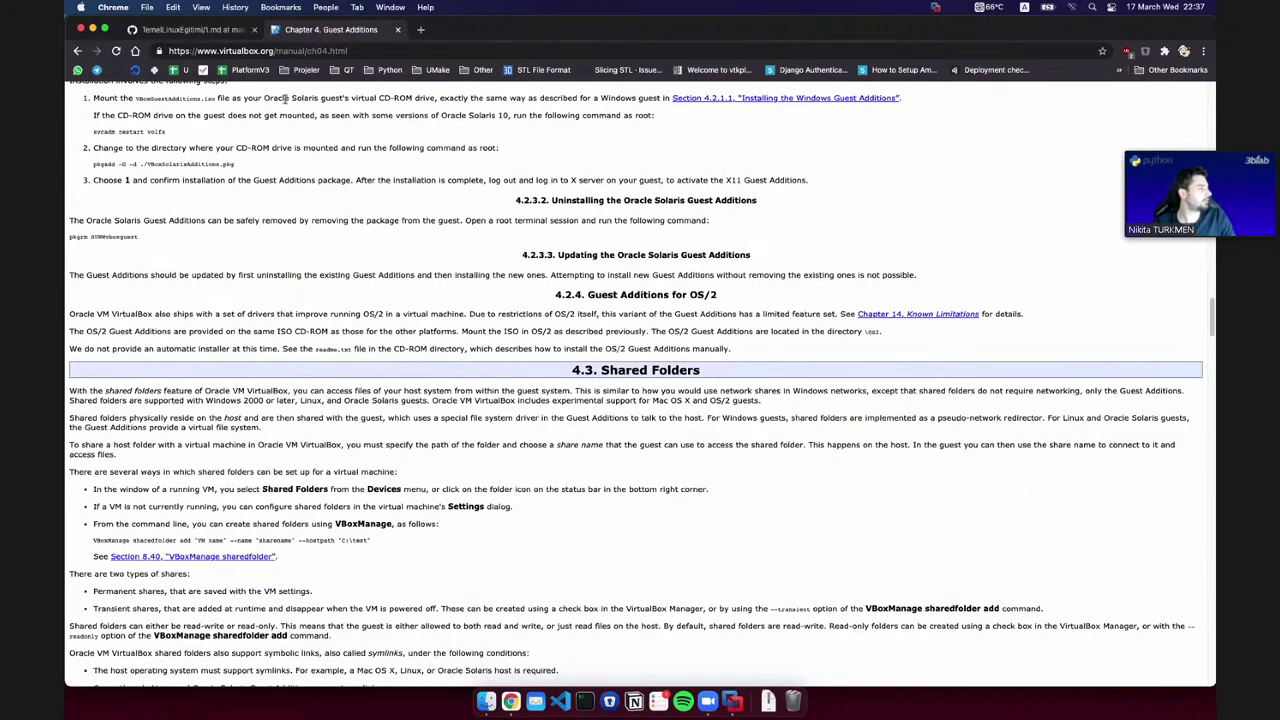
pyautogui.click(78, 50)
# - Change the query to 'virtualbox guest additions ubuntu' and search again
pyautogui.click(256, 92)
pyautogui.press('BackSpace')
pyautogui.press('BackSpace')
pyautogui.press('BackSpace')
pyautogui.press('BackSpace')
pyautogui.press('BackSpace')
pyautogui.press('BackSpace')
pyautogui.press('BackSpace')
pyautogui.press('BackSpace')
pyautogui.press('BackSpace')
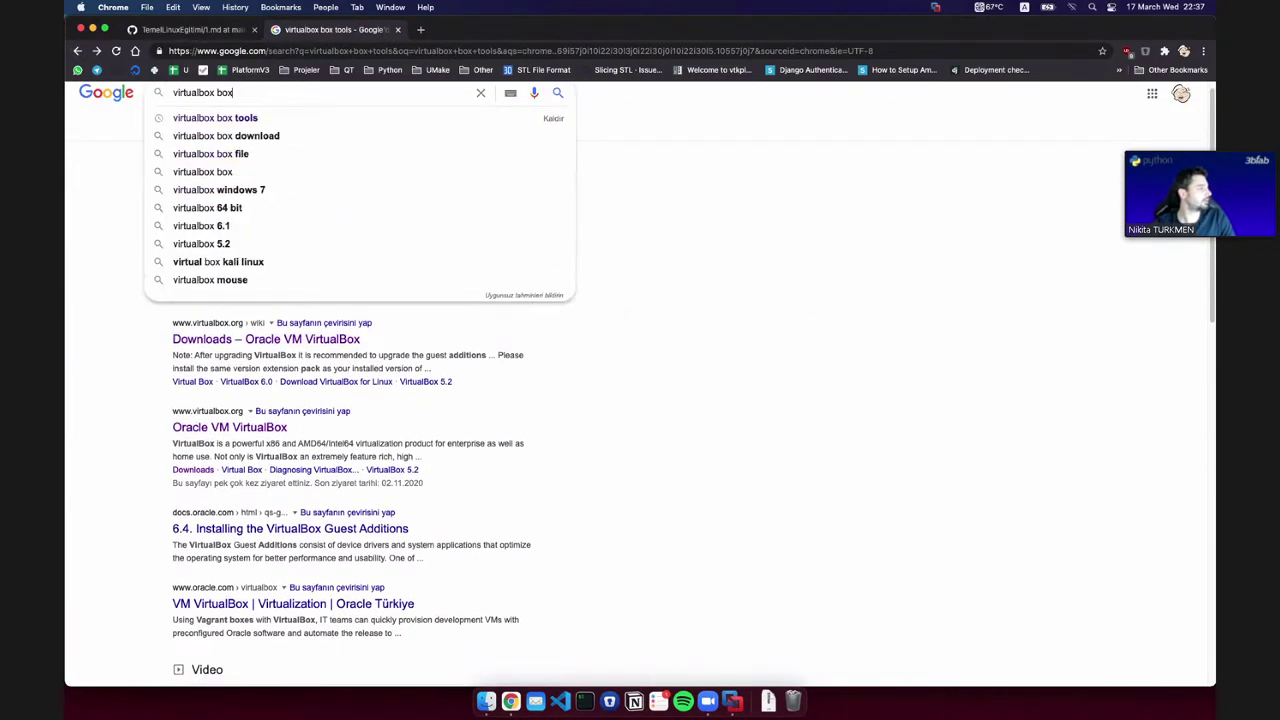
pyautogui.write('gi')
pyautogui.press('BackSpace')
pyautogui.write('uest')
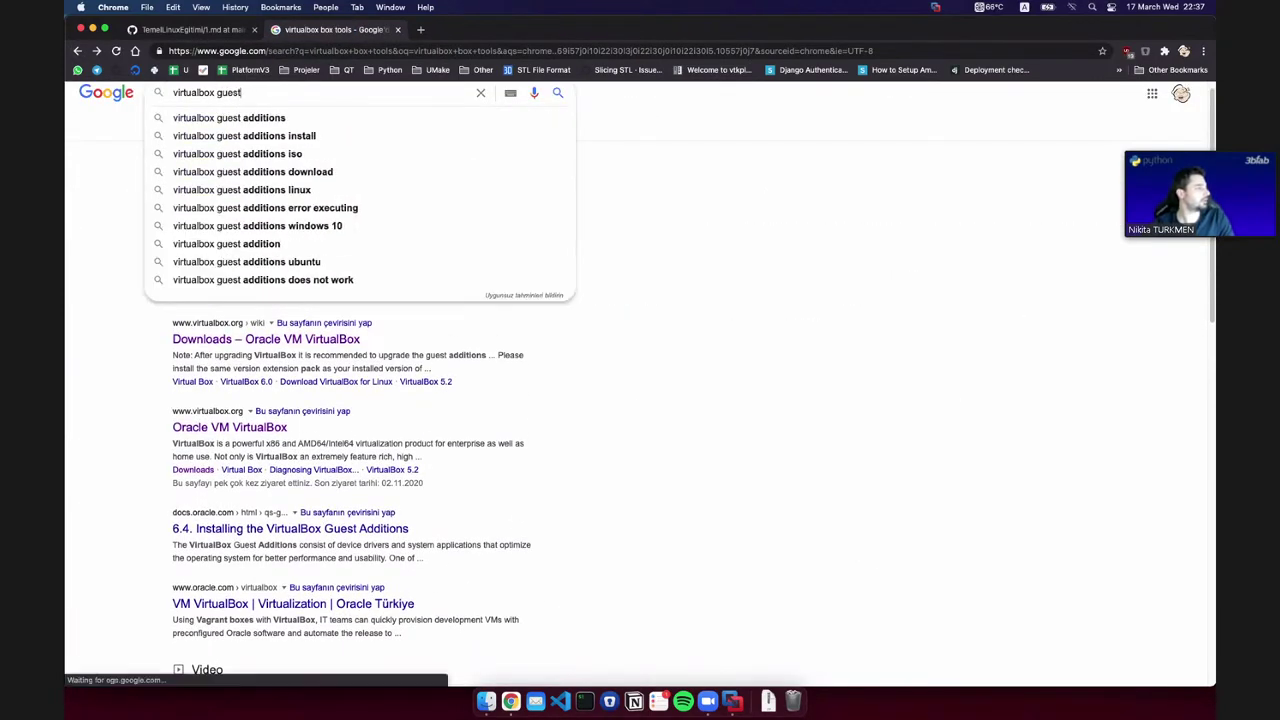
pyautogui.write(' additions ubuntu')
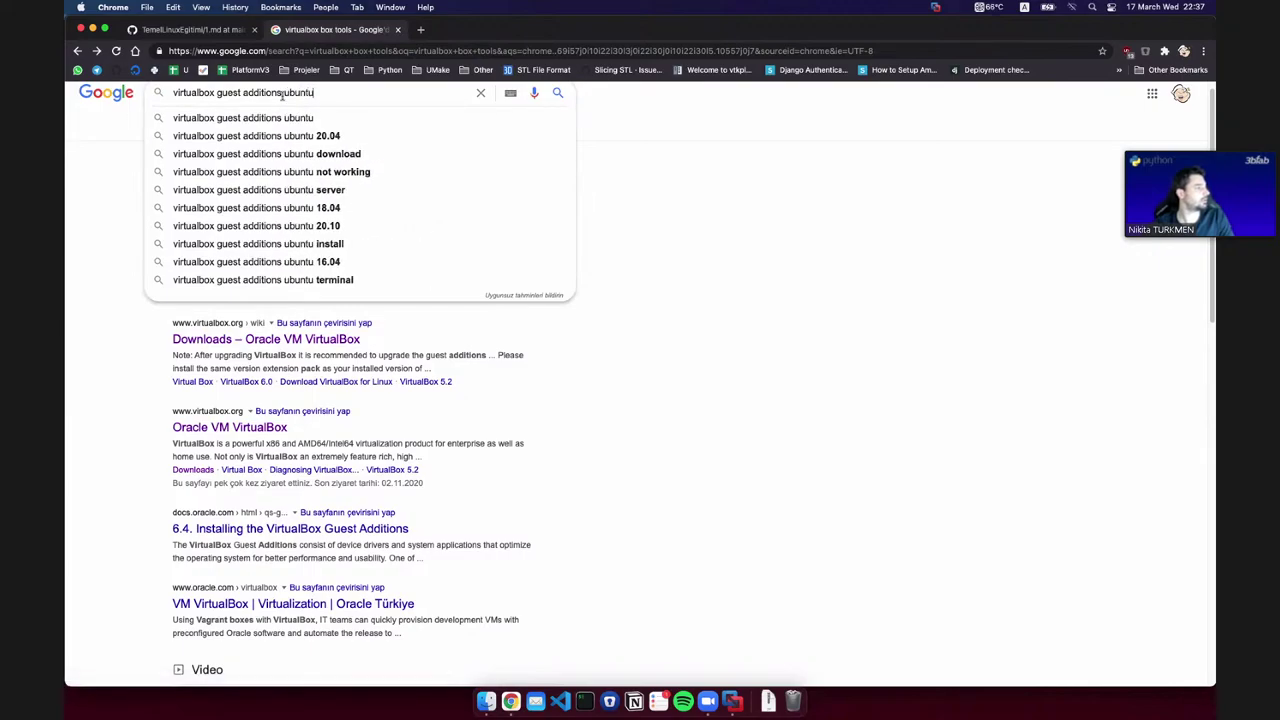
pyautogui.press('Return')
# - Open the Tecmint Guest Additions guide and read through it
pyautogui.click(300, 214)
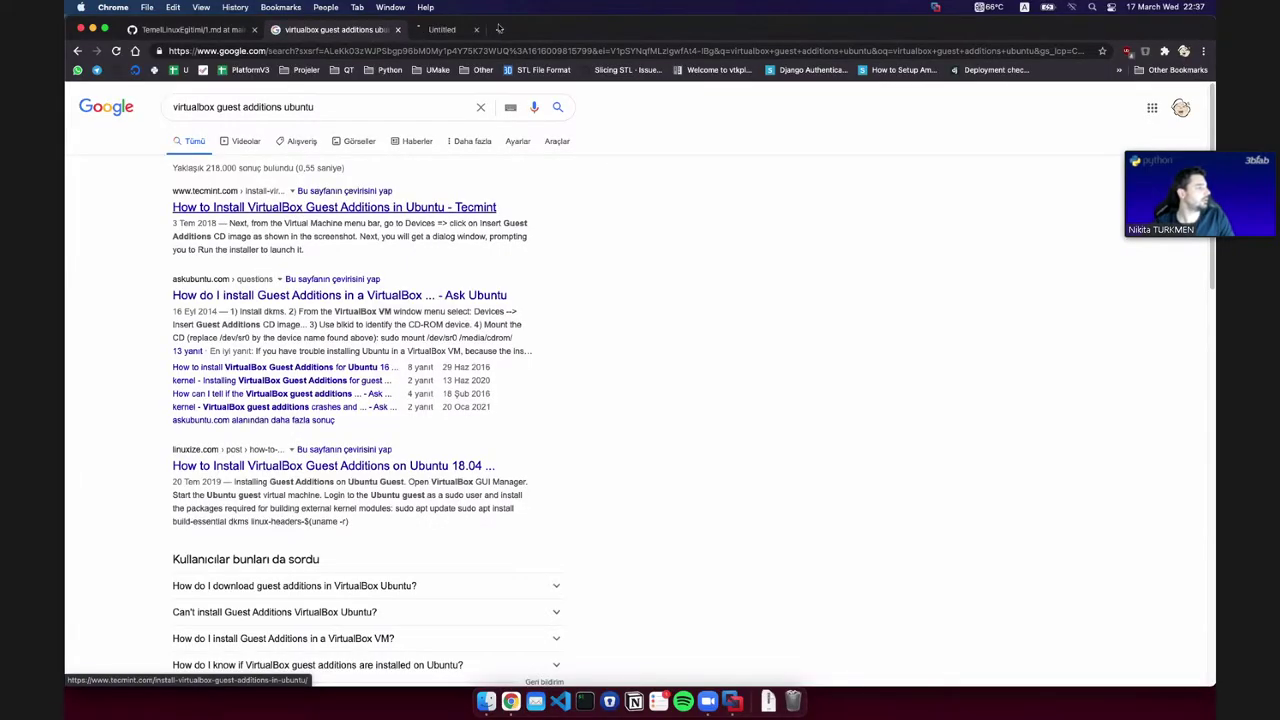
pyautogui.scroll(-1, 502, 202)
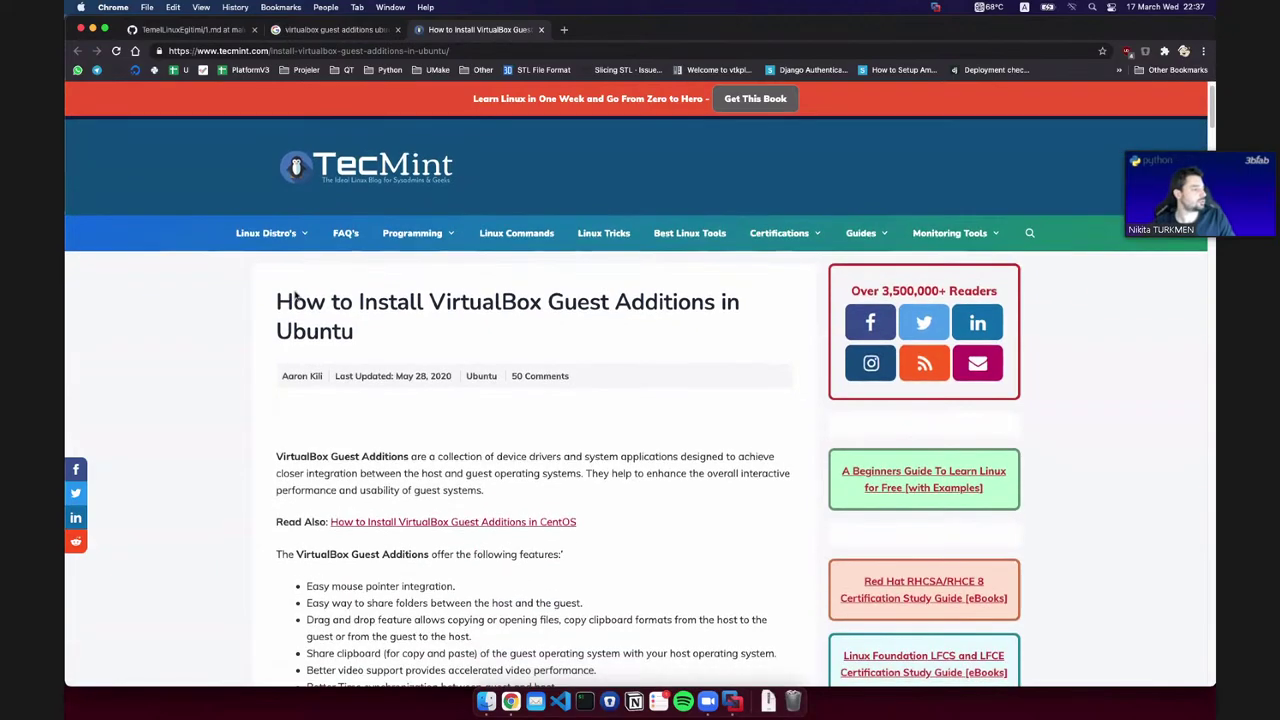
pyautogui.scroll(-5, 295, 295)
pyautogui.scroll(-8, 295, 295)
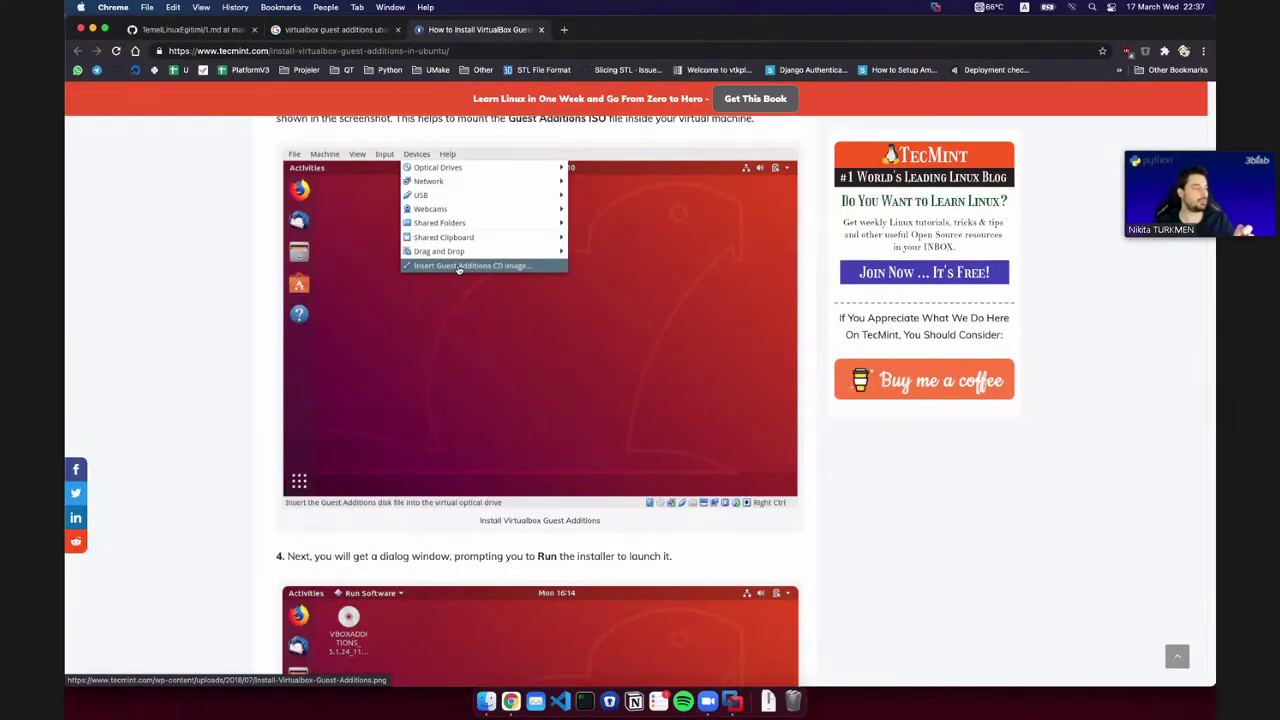
pyautogui.scroll(-5, 451, 278)
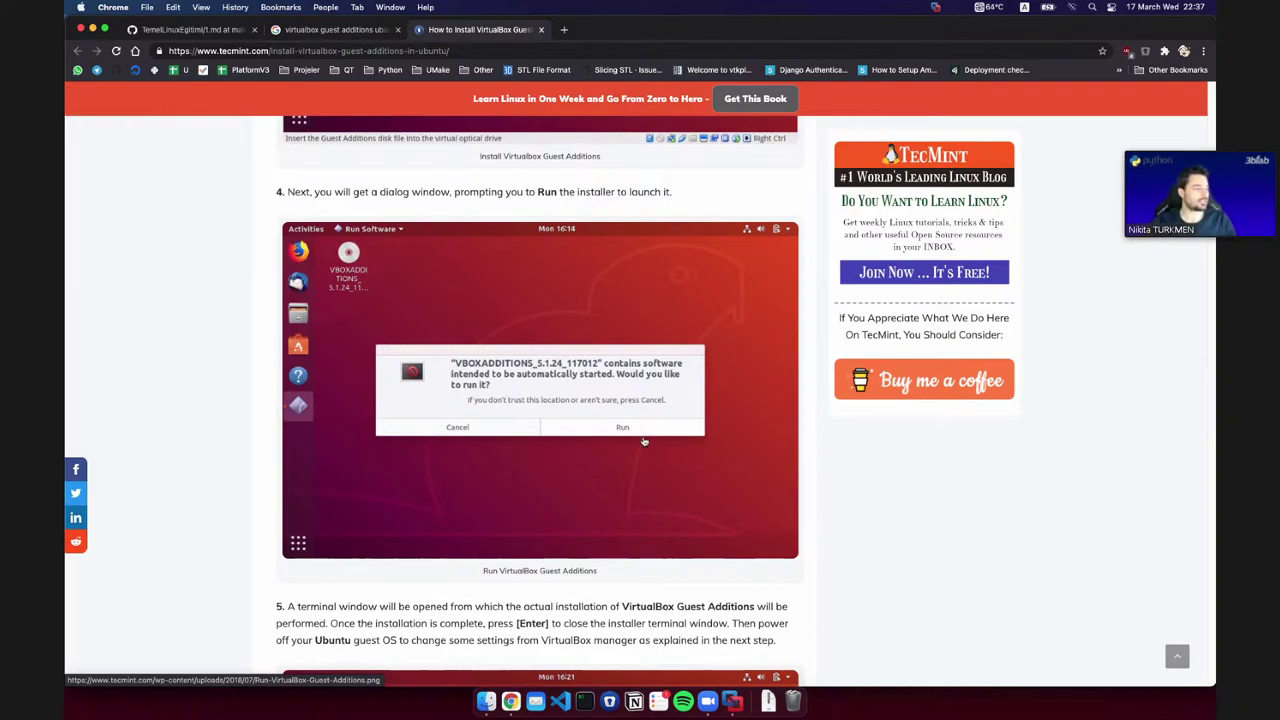
pyautogui.scroll(-5, 622, 428)
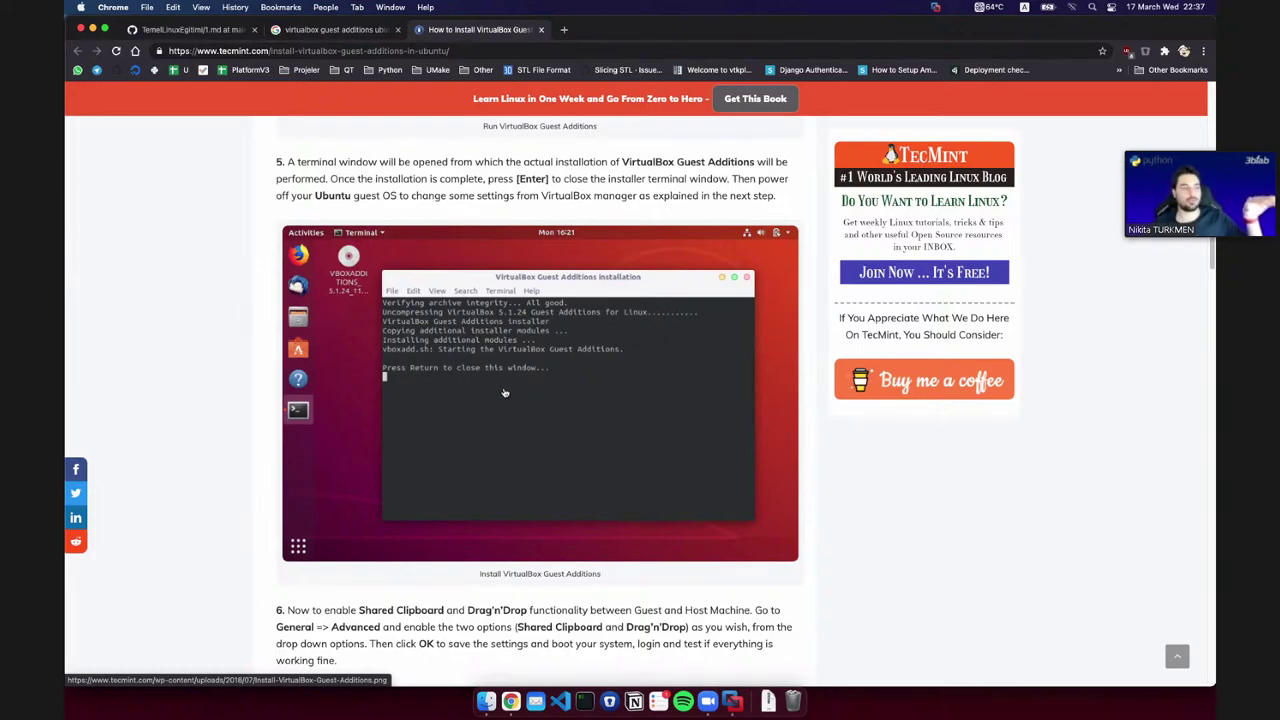
pyautogui.scroll(-8, 505, 393)
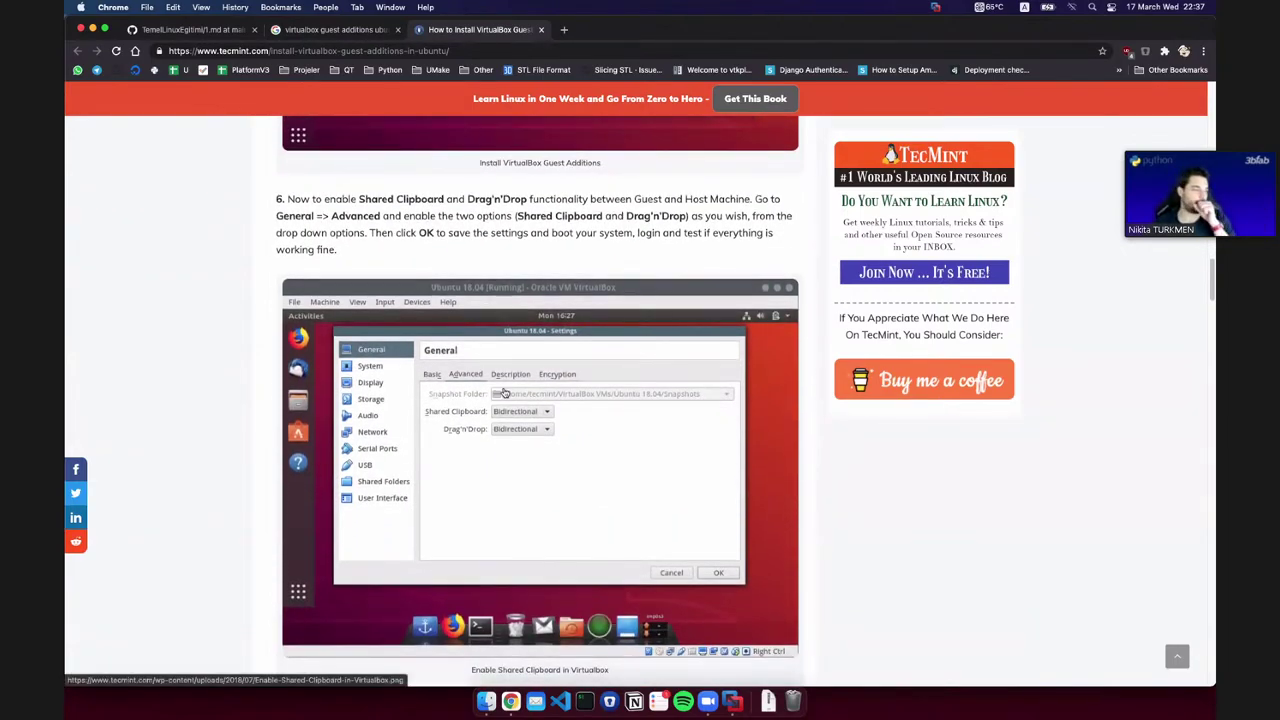
pyautogui.scroll(-2, 505, 393)
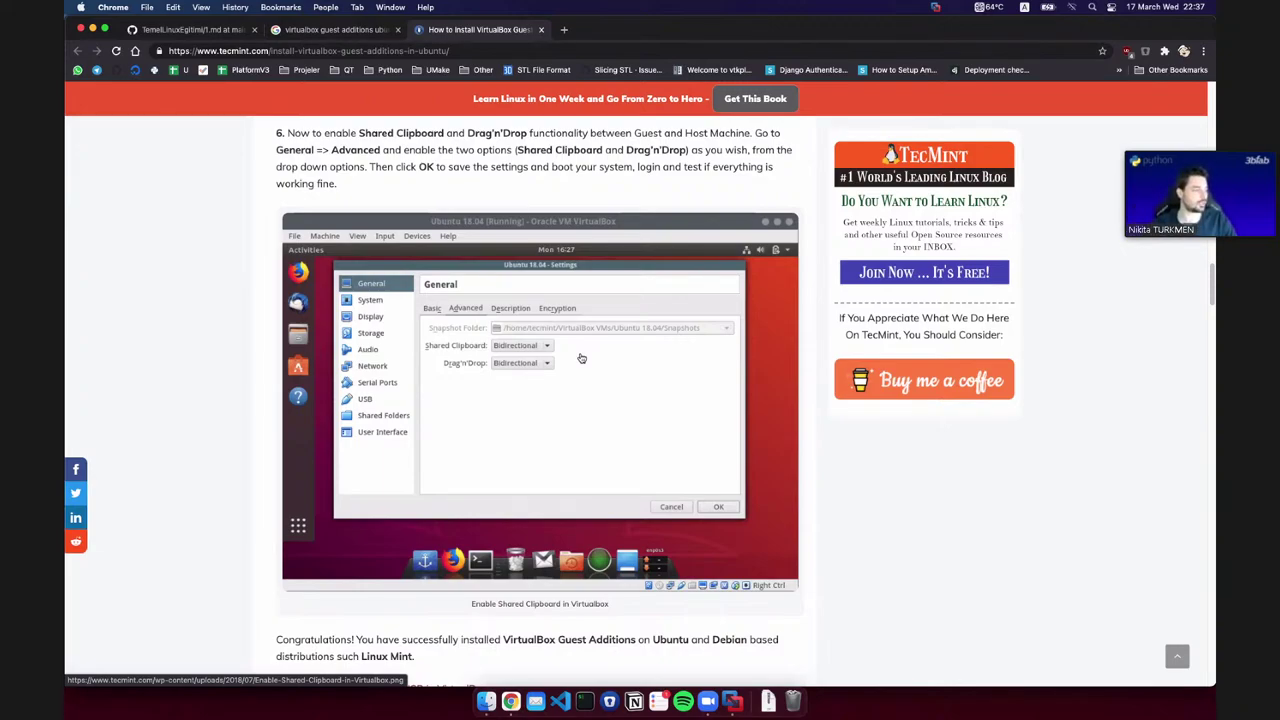
pyautogui.scroll(-1, 535, 252)
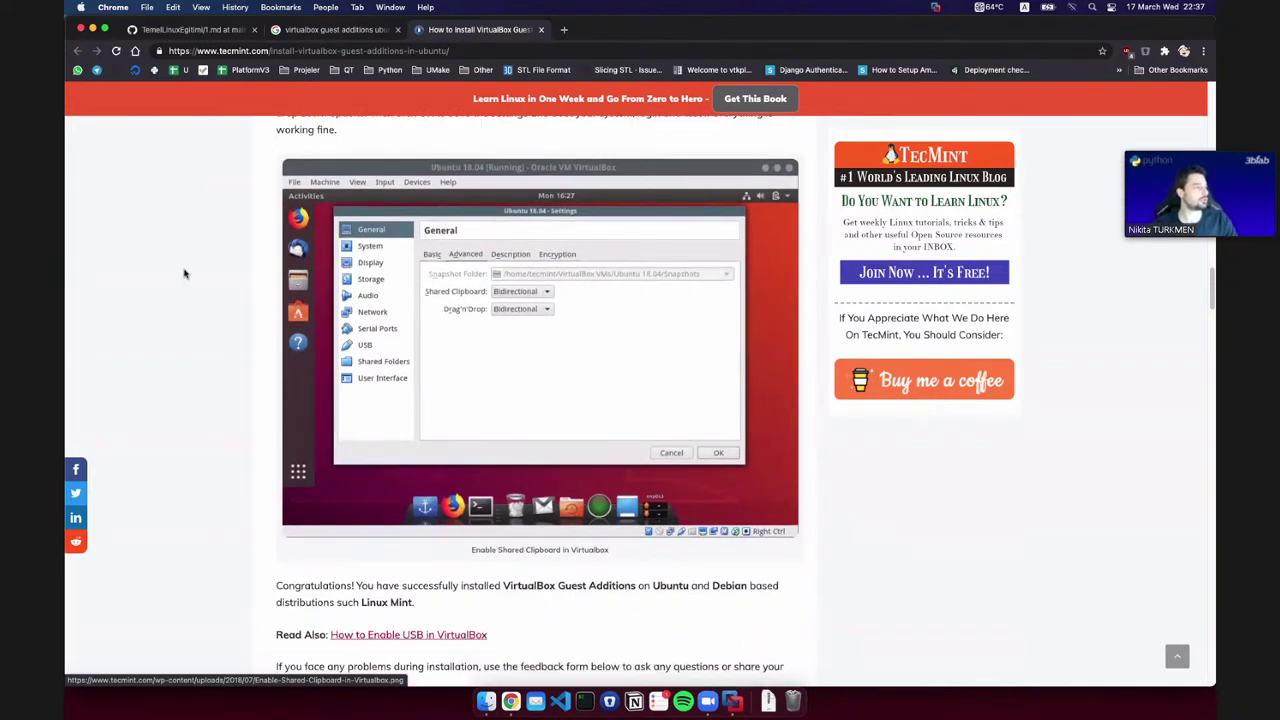
pyautogui.scroll(-1, 184, 273)
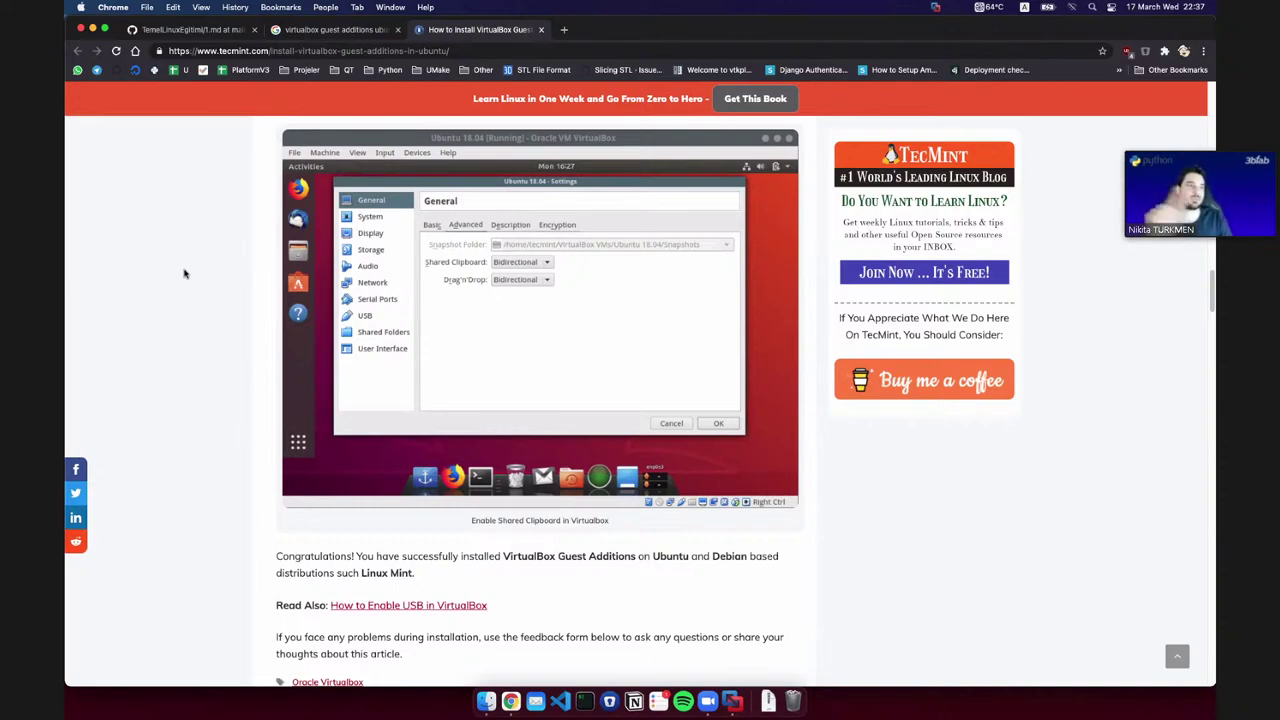
pyautogui.scroll(-3, 166, 255)
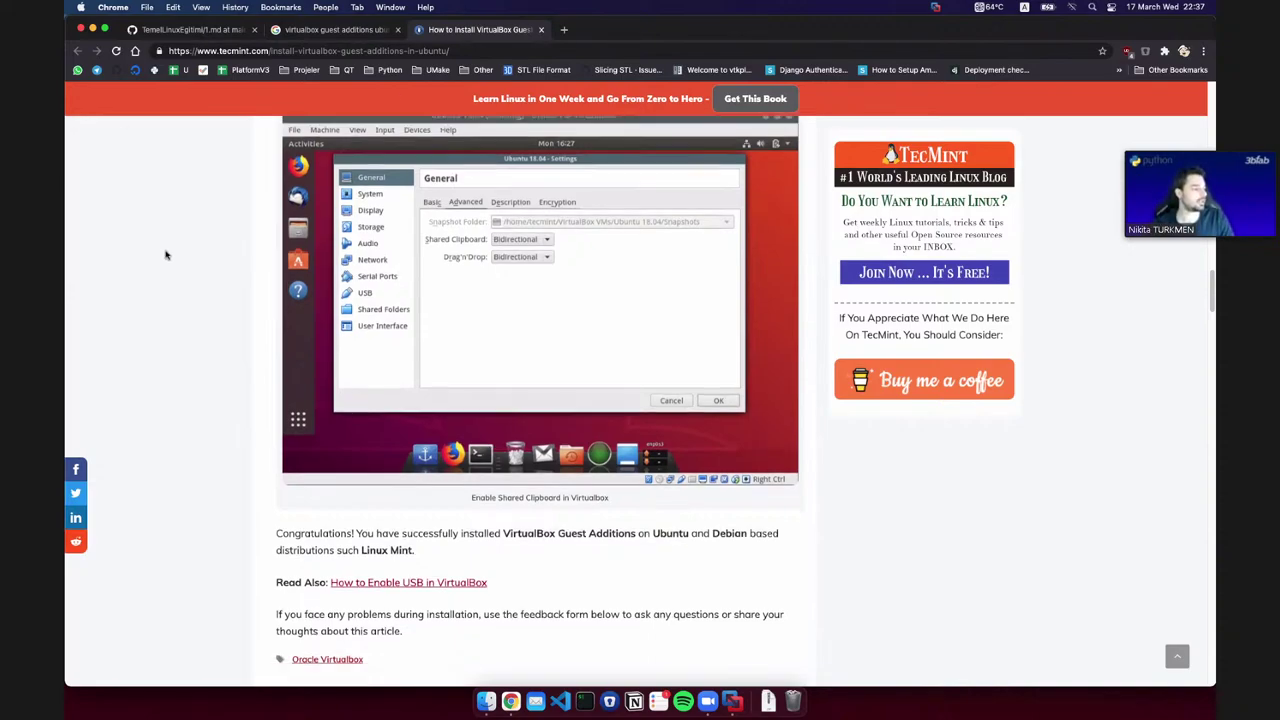
pyautogui.scroll(7, 172, 246)
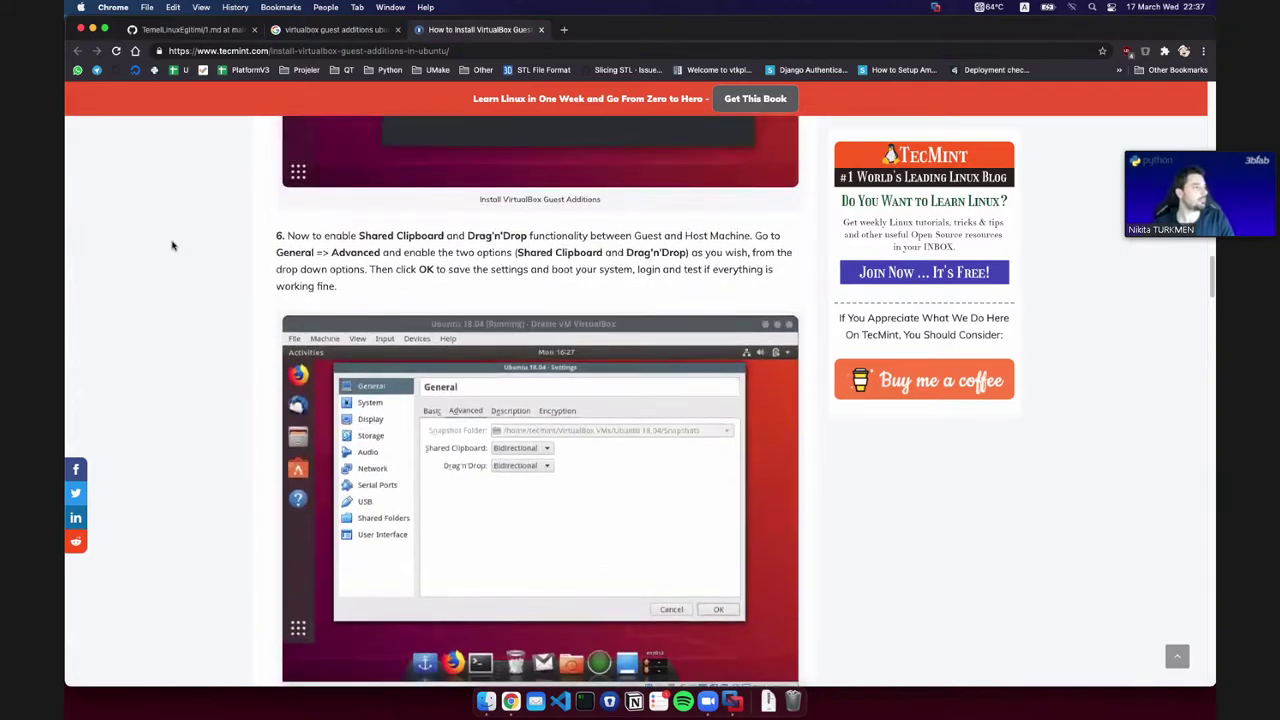
# - Close the guide and Google results tabs, then bring the Ubuntu VM forward
pyautogui.press('super+w')
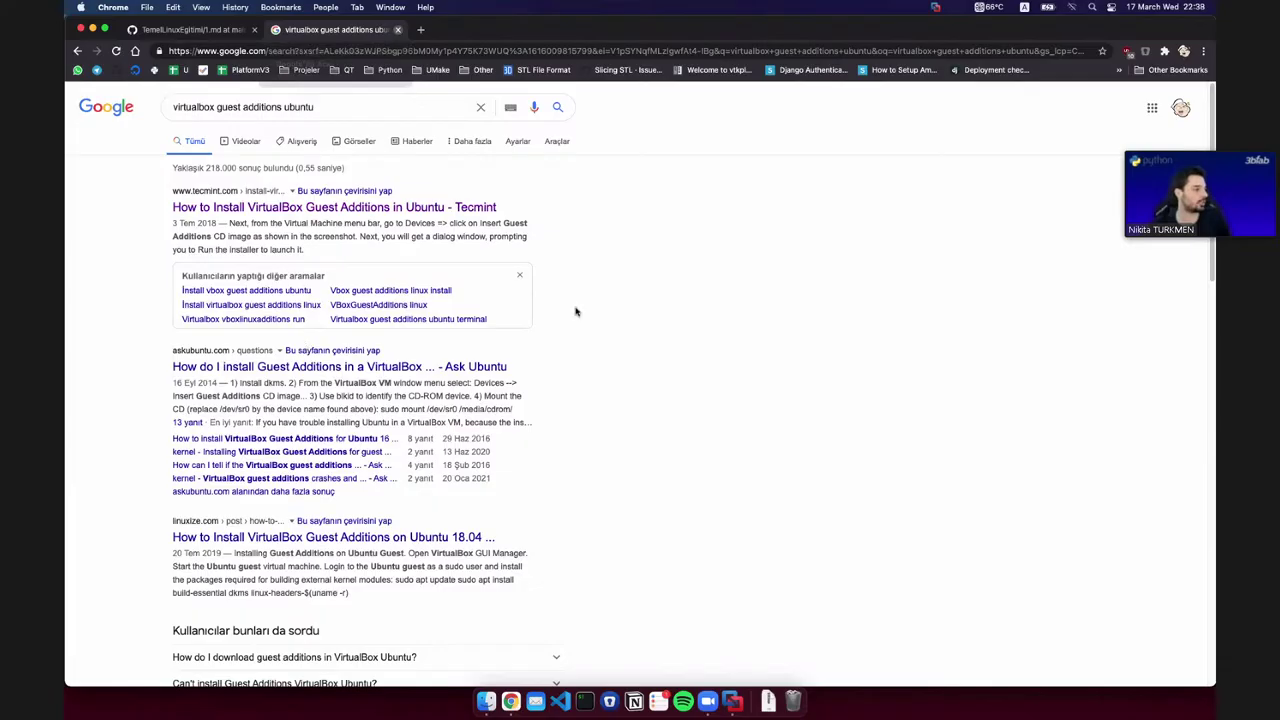
pyautogui.press('super+w')
pyautogui.click(561, 279)
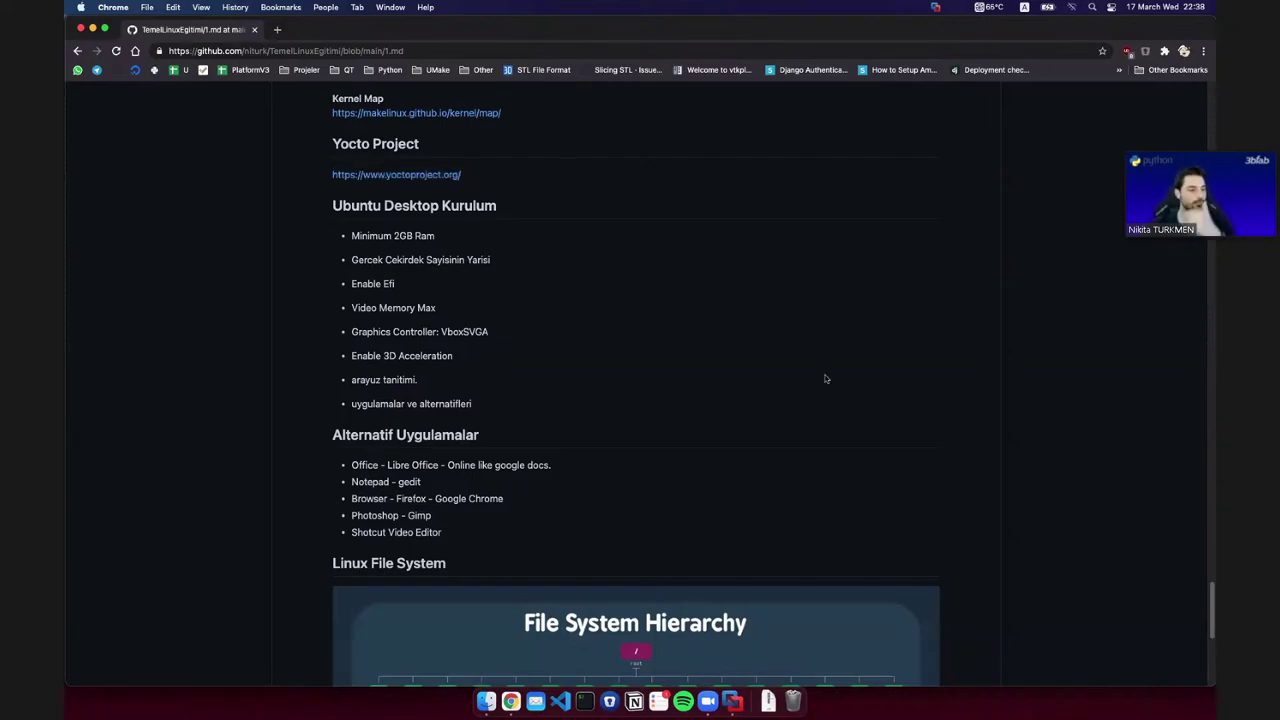
pyautogui.click(731, 701)
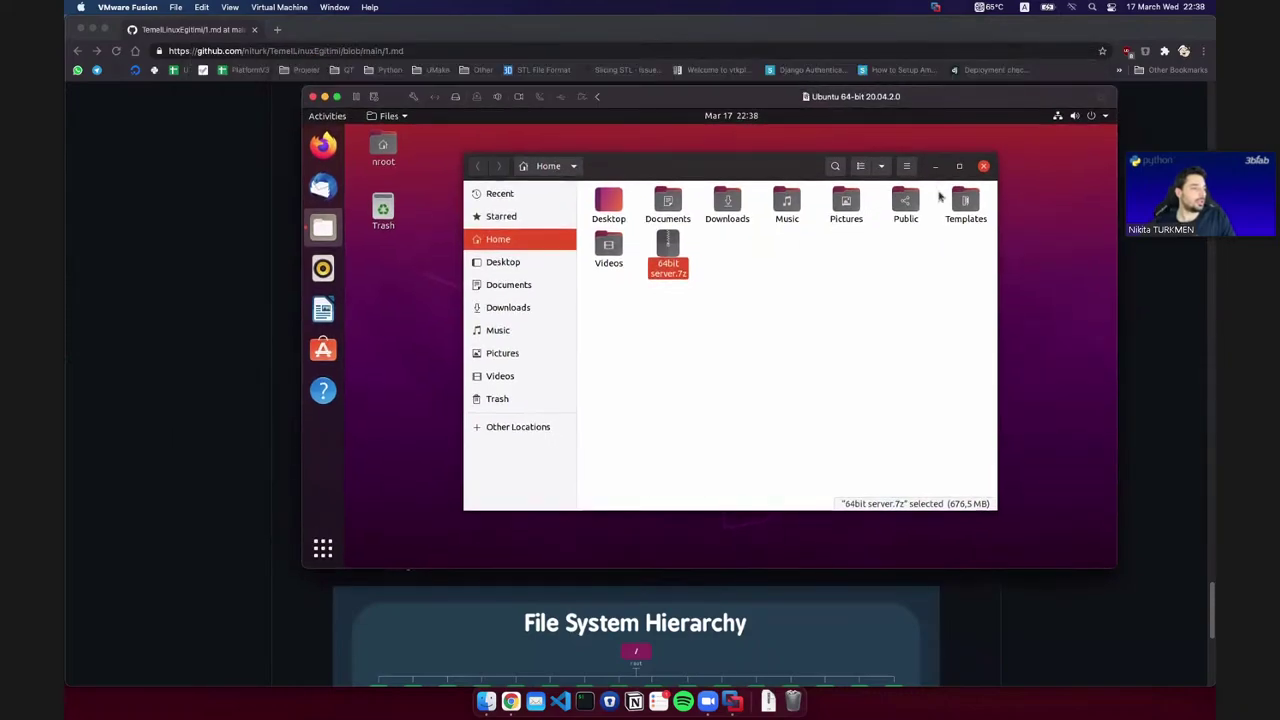
# - Quit Files, expand Bluetooth in the system status menu, then launch Firefox
pyautogui.hotkey('ctrl', 'q')
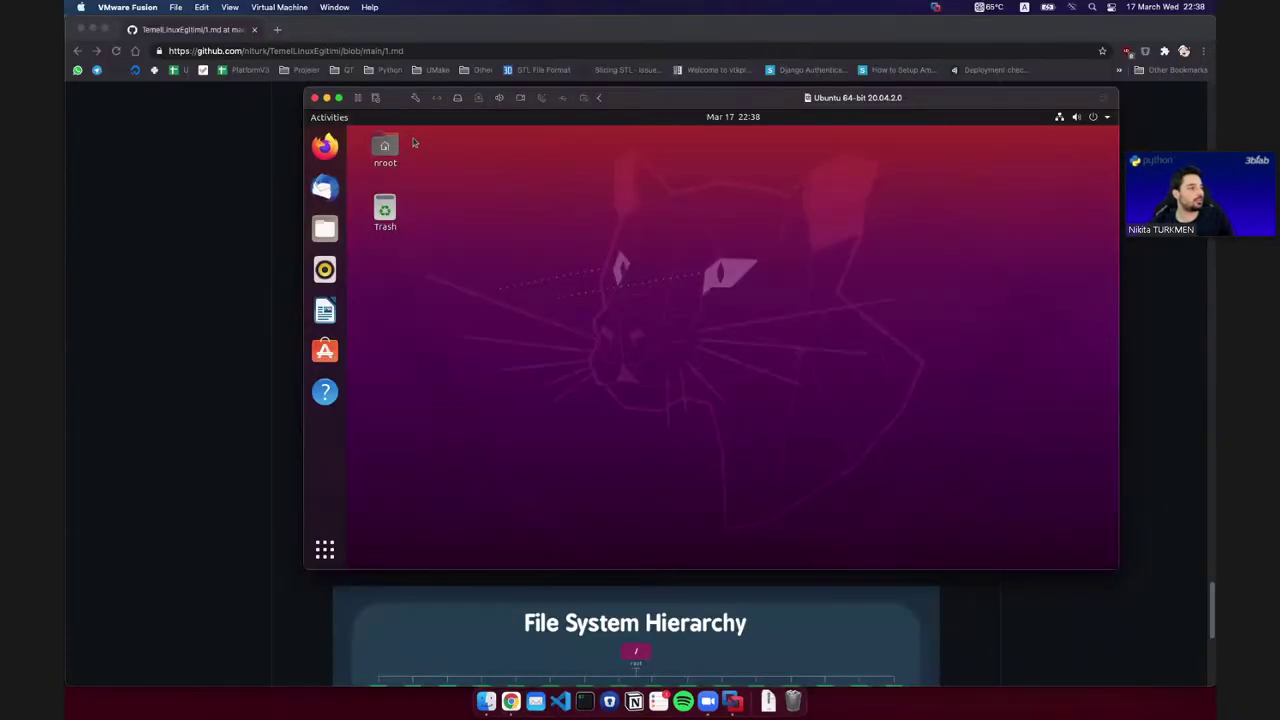
pyautogui.click(385, 212)
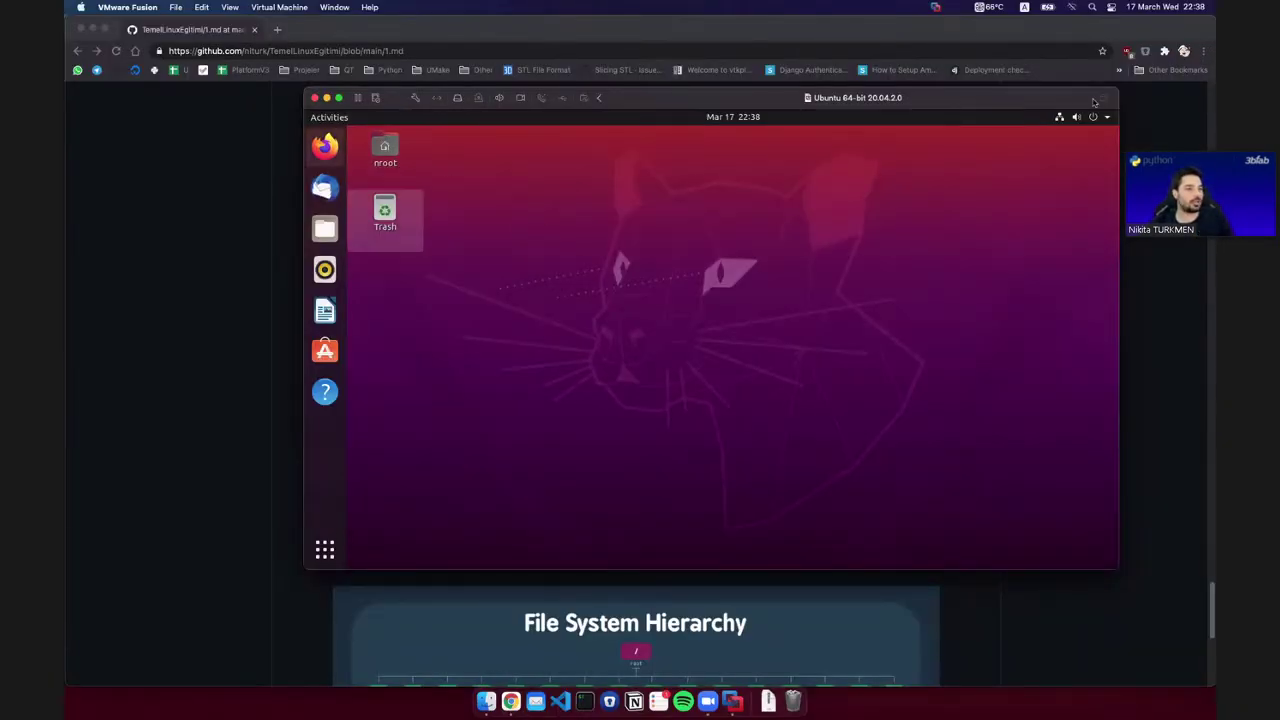
pyautogui.click(1076, 117)
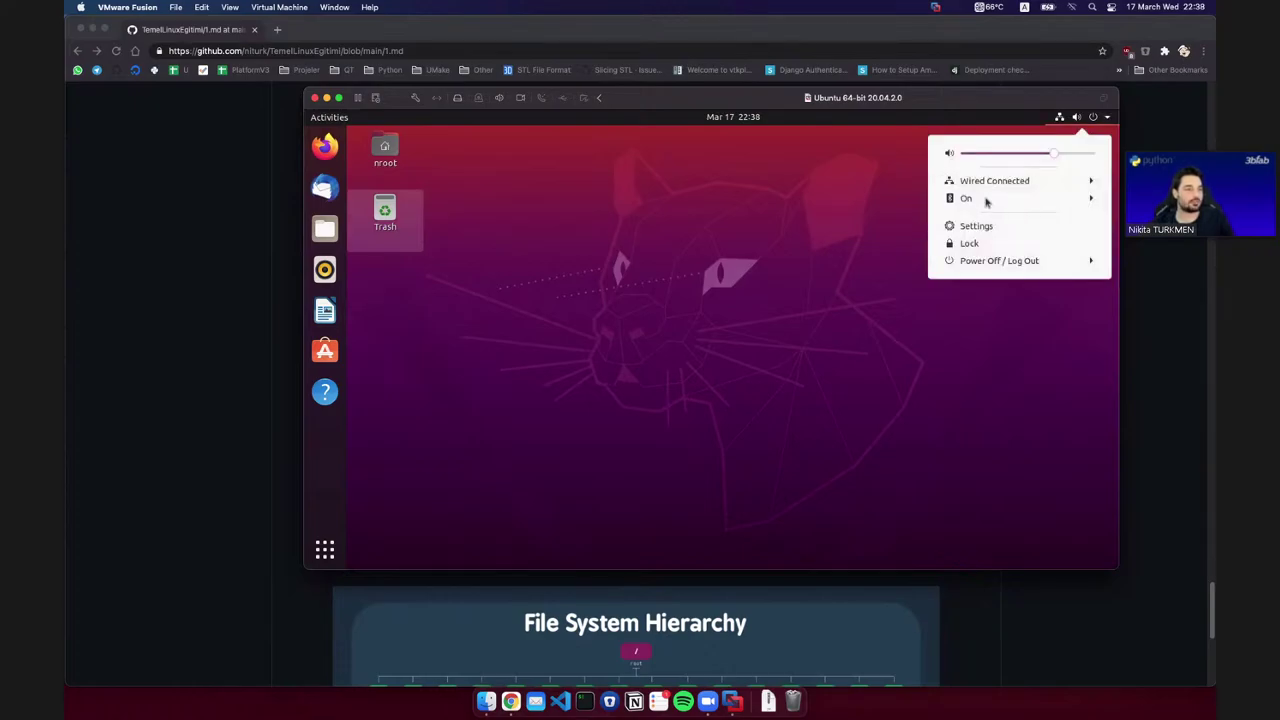
pyautogui.click(988, 199)
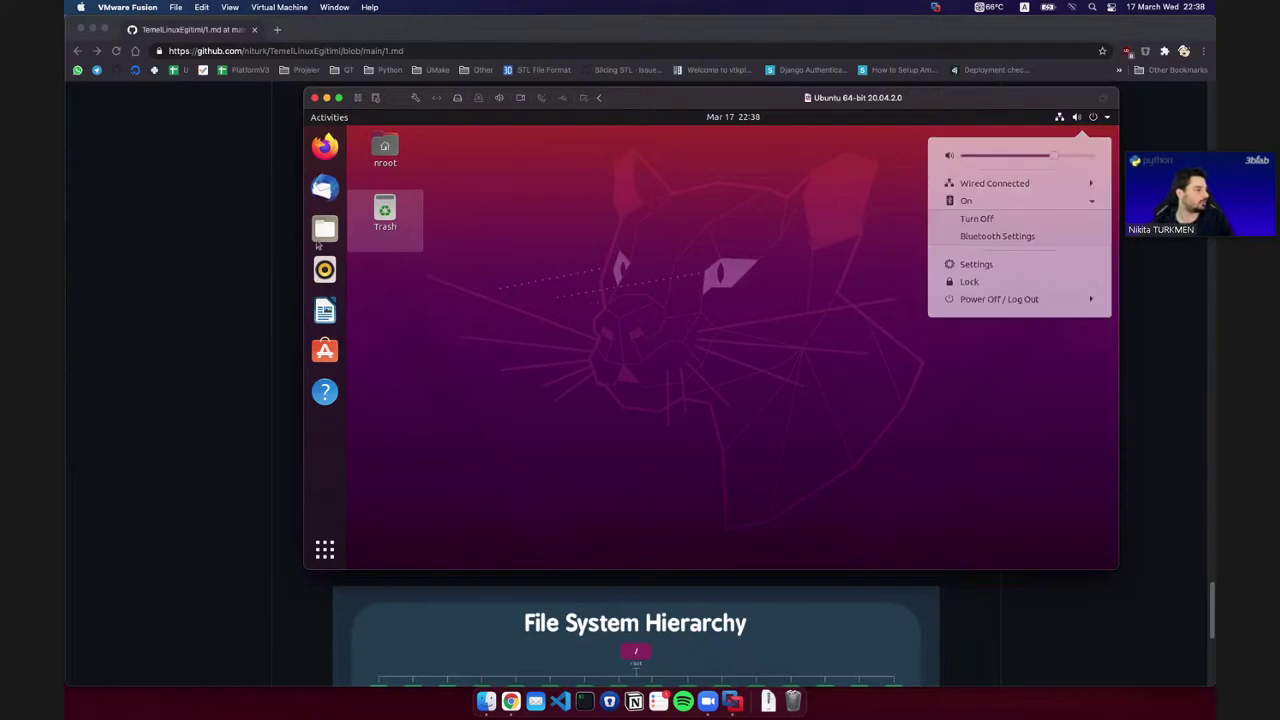
pyautogui.click(381, 341)
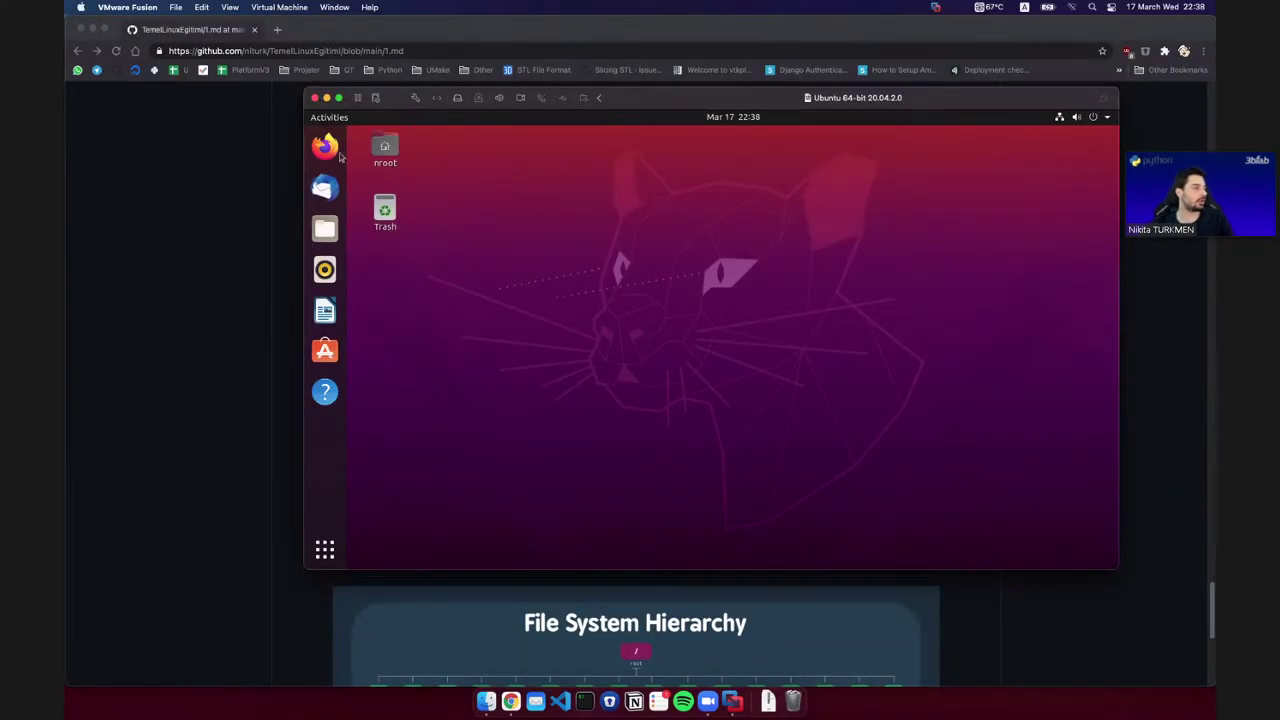
pyautogui.click(324, 148)
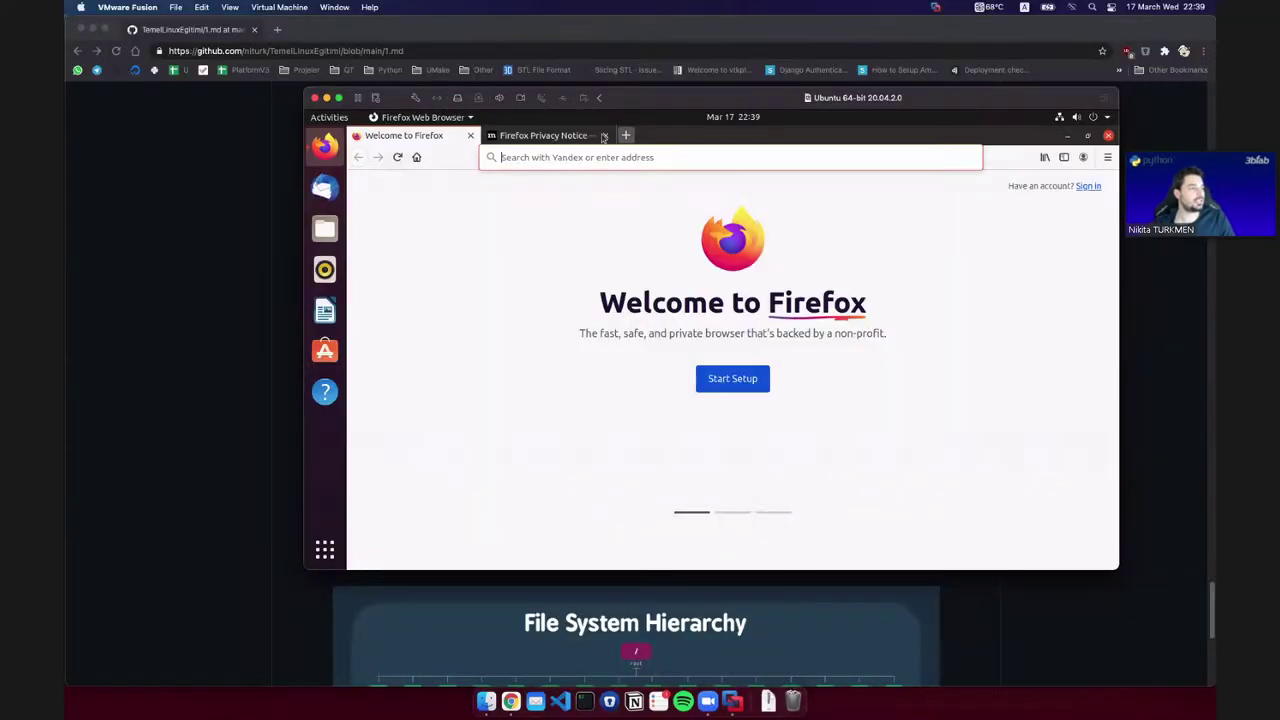
# - Close the Privacy Notice, then open a private window, visit Getting Started, and close it
pyautogui.click(604, 135)
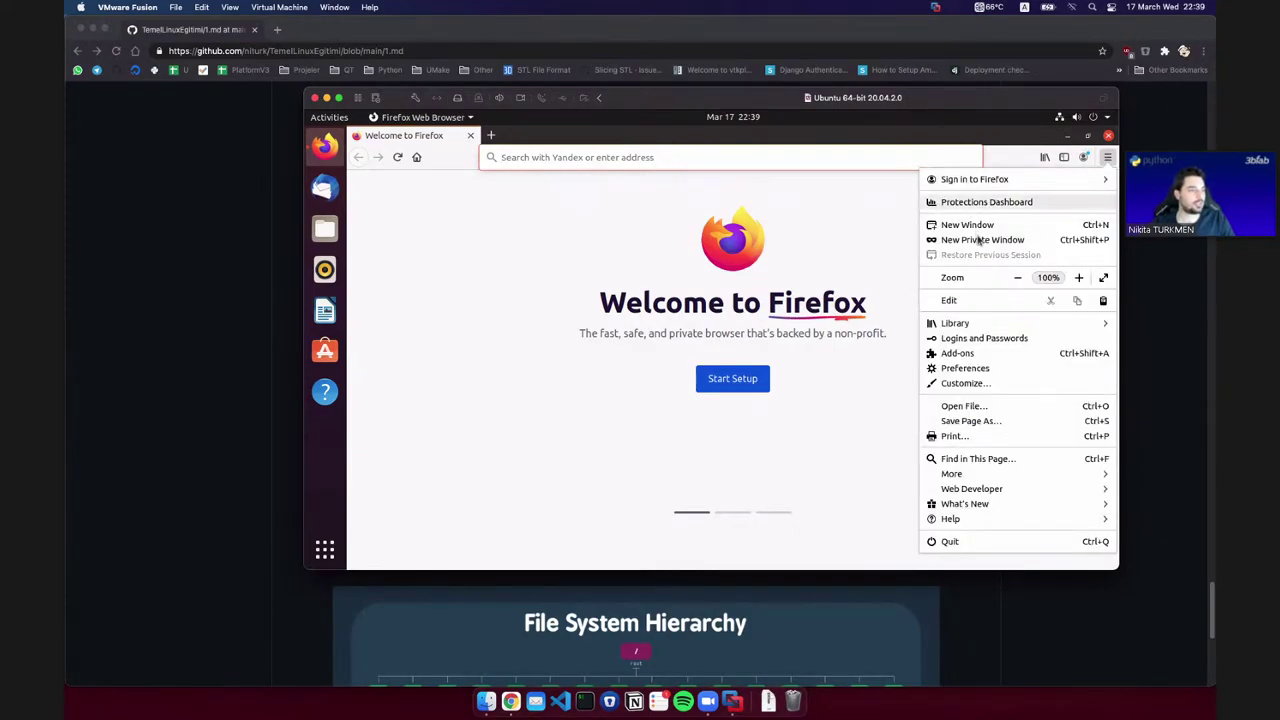
pyautogui.click(978, 240)
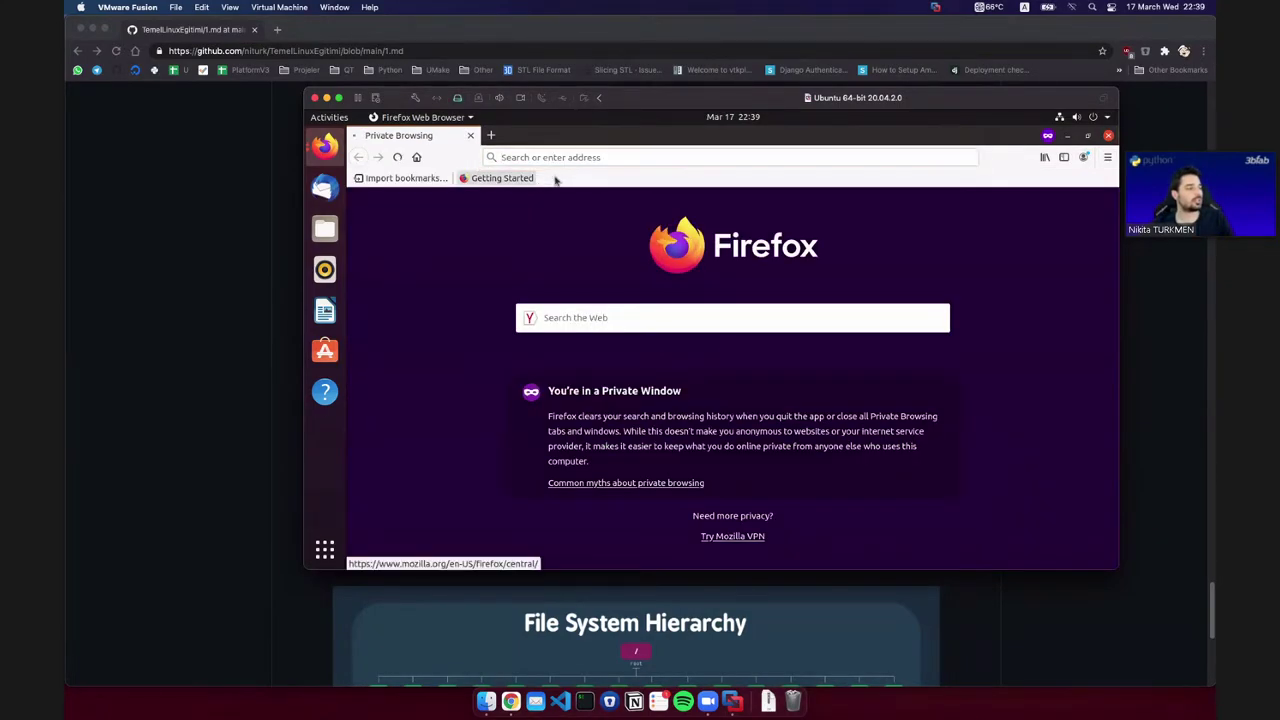
pyautogui.click(540, 177)
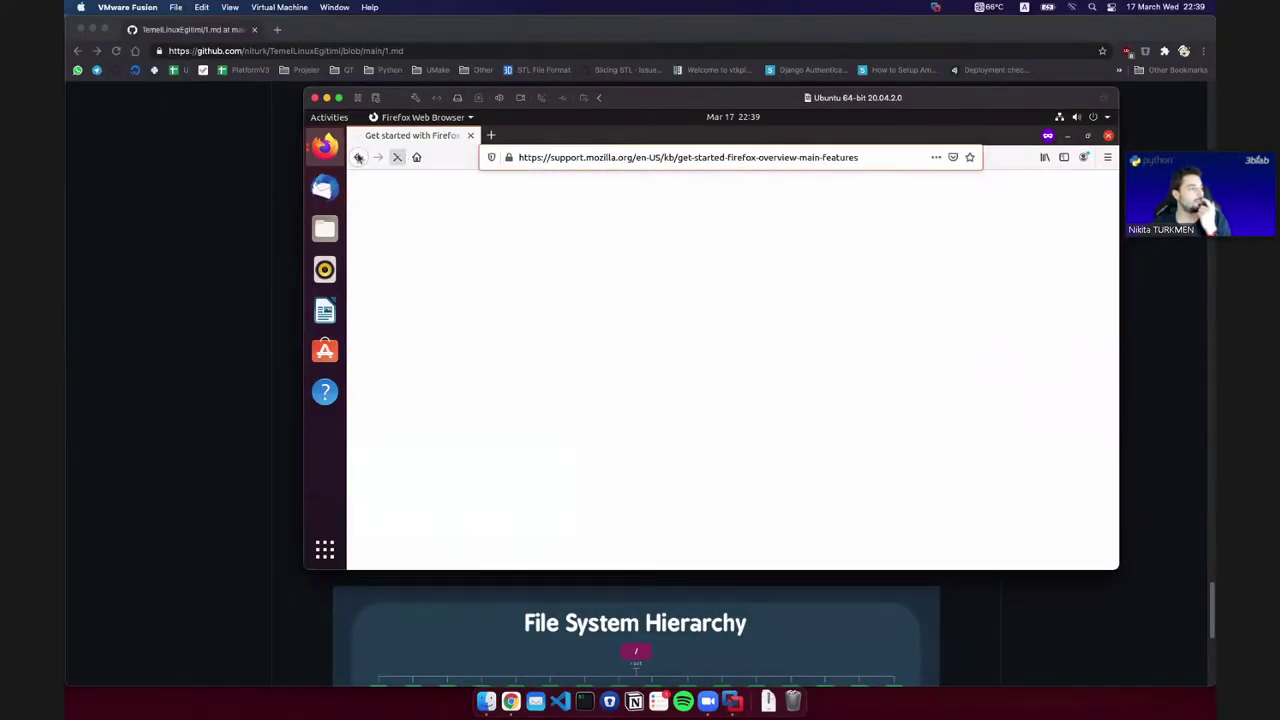
pyautogui.hotkey('alt', 'Left')
pyautogui.click(685, 327)
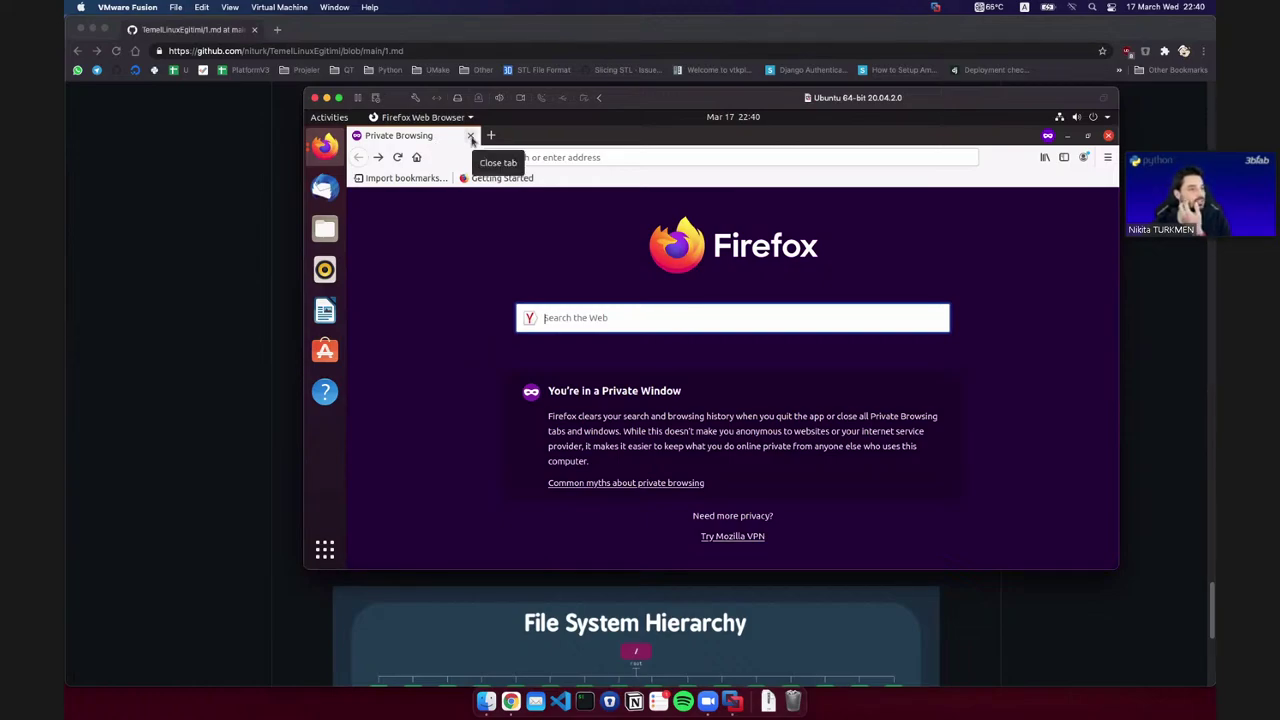
pyautogui.click(471, 137)
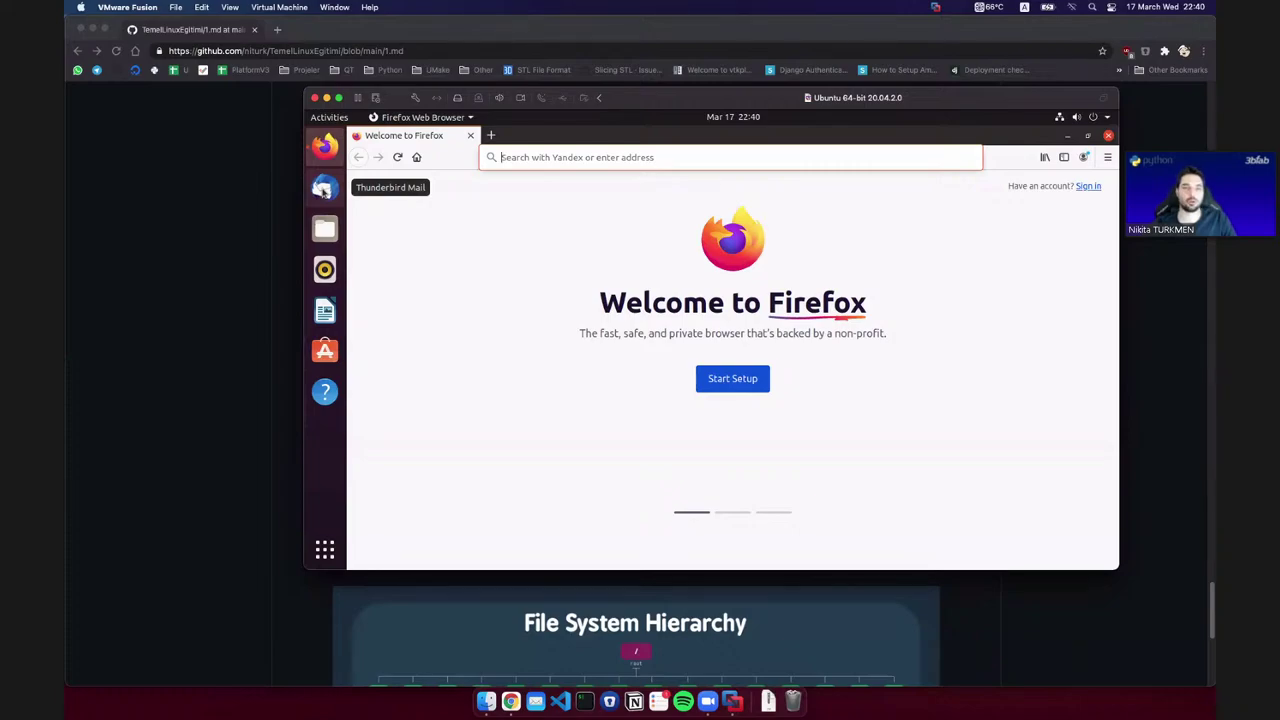
# - Launch Thunderbird, skip the account setup and telemetry bar, then close it
pyautogui.click(323, 190)
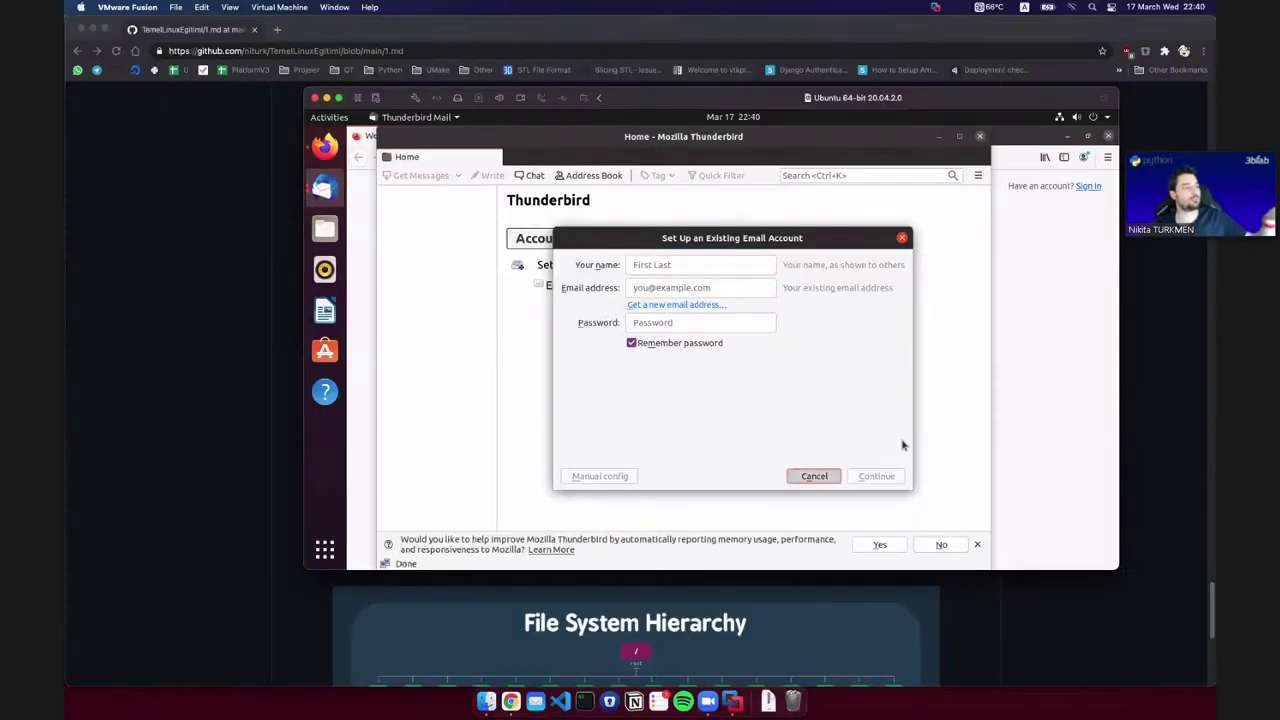
pyautogui.press('Escape')
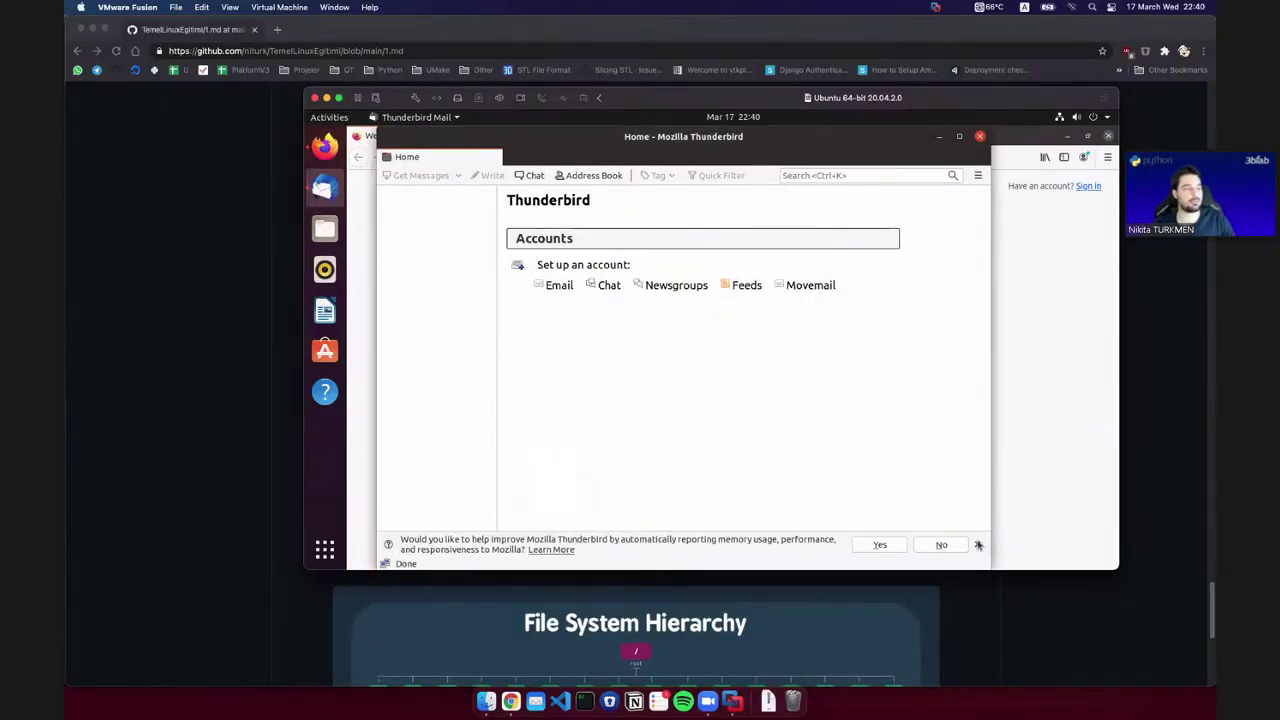
pyautogui.click(977, 544)
pyautogui.click(979, 137)
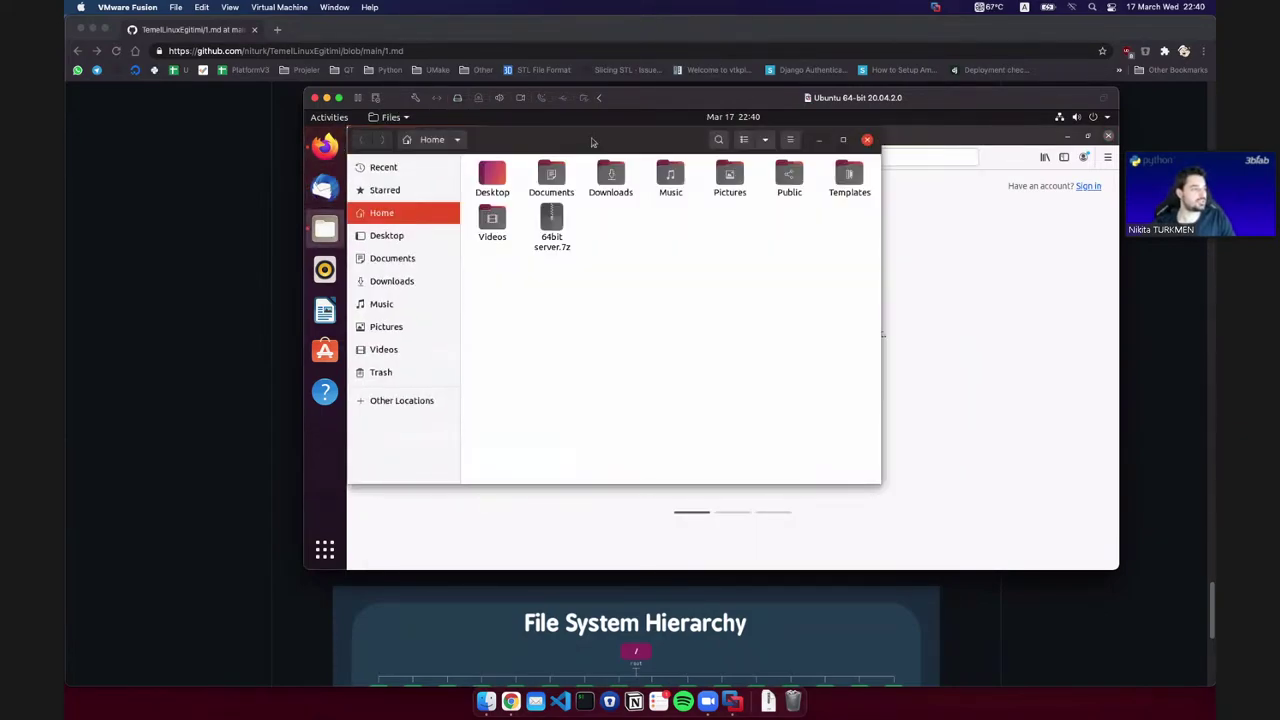
# - Browse Desktop, Documents, Downloads, Music, Pictures, Videos and Trash in Files, then close it
pyautogui.moveTo(592, 137); pyautogui.dragTo(708, 177)
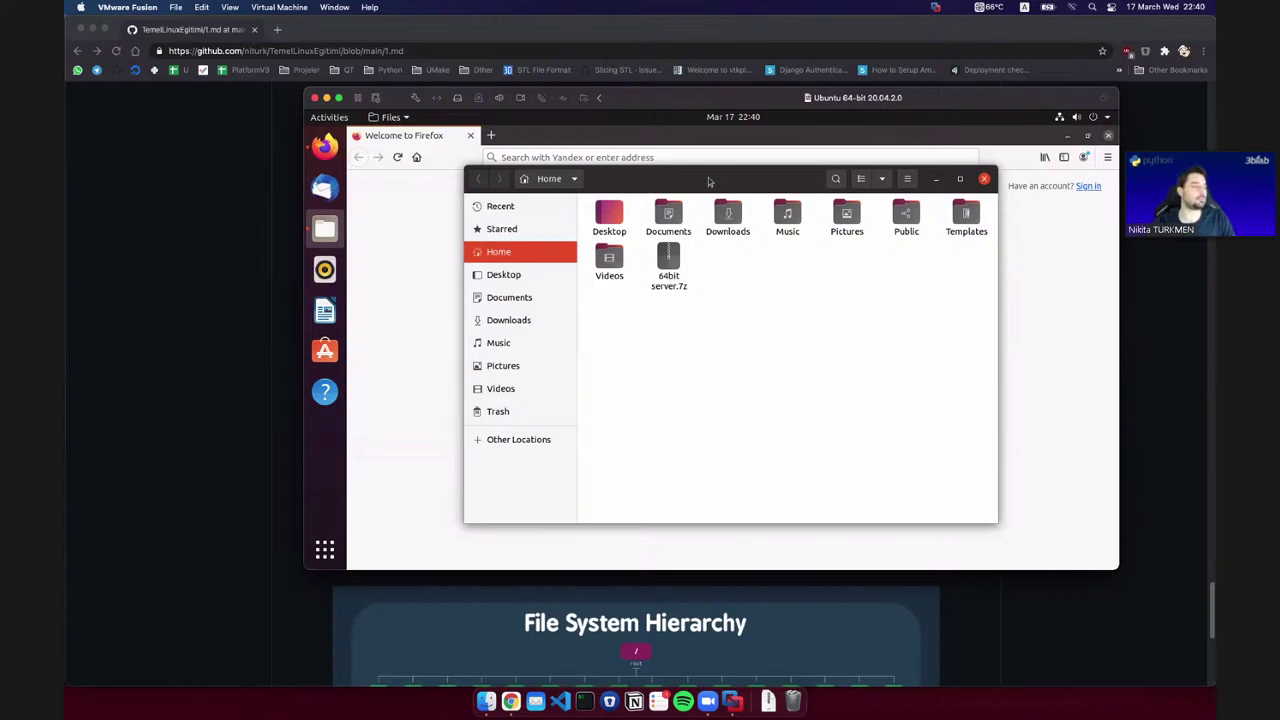
pyautogui.click(508, 276)
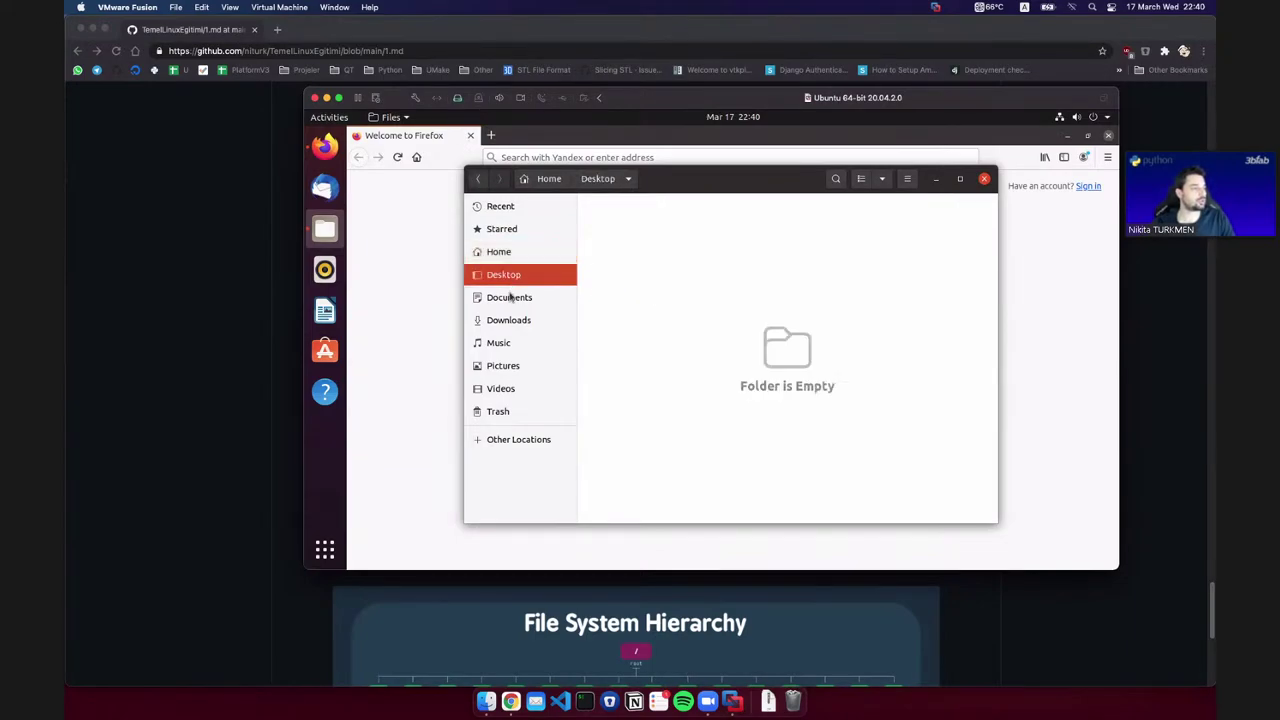
pyautogui.click(510, 297)
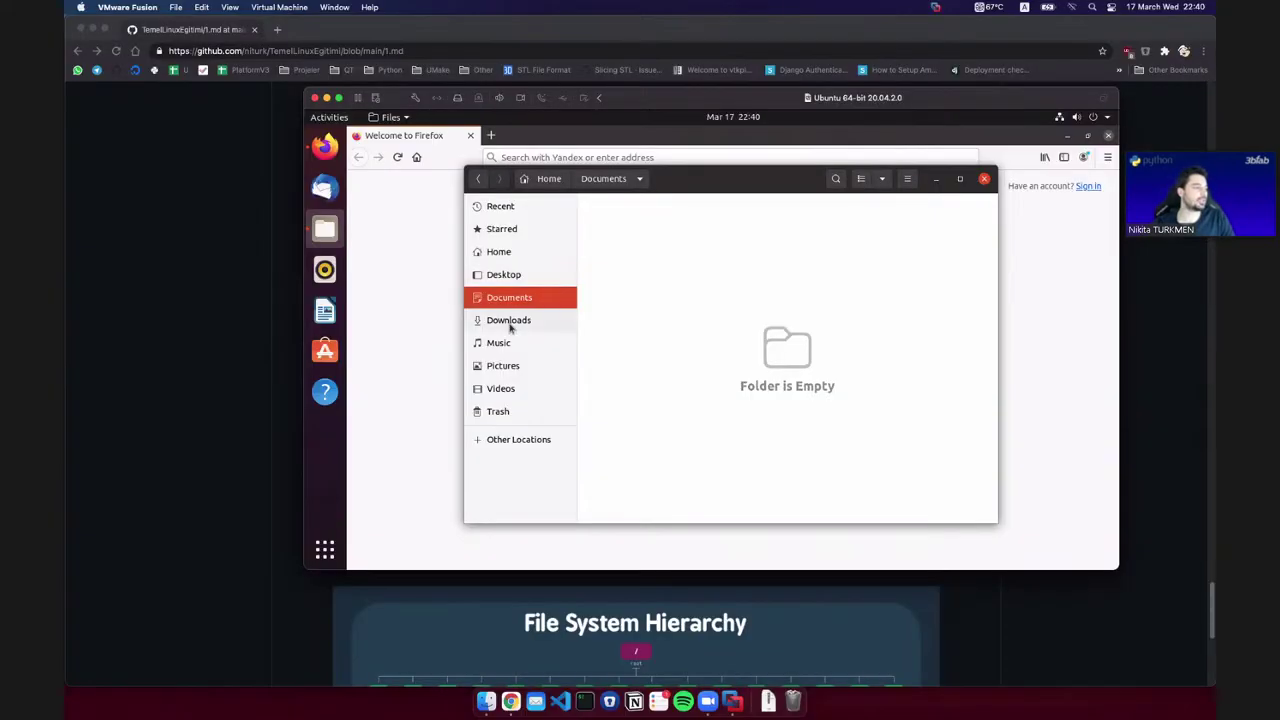
pyautogui.click(510, 321)
pyautogui.click(507, 343)
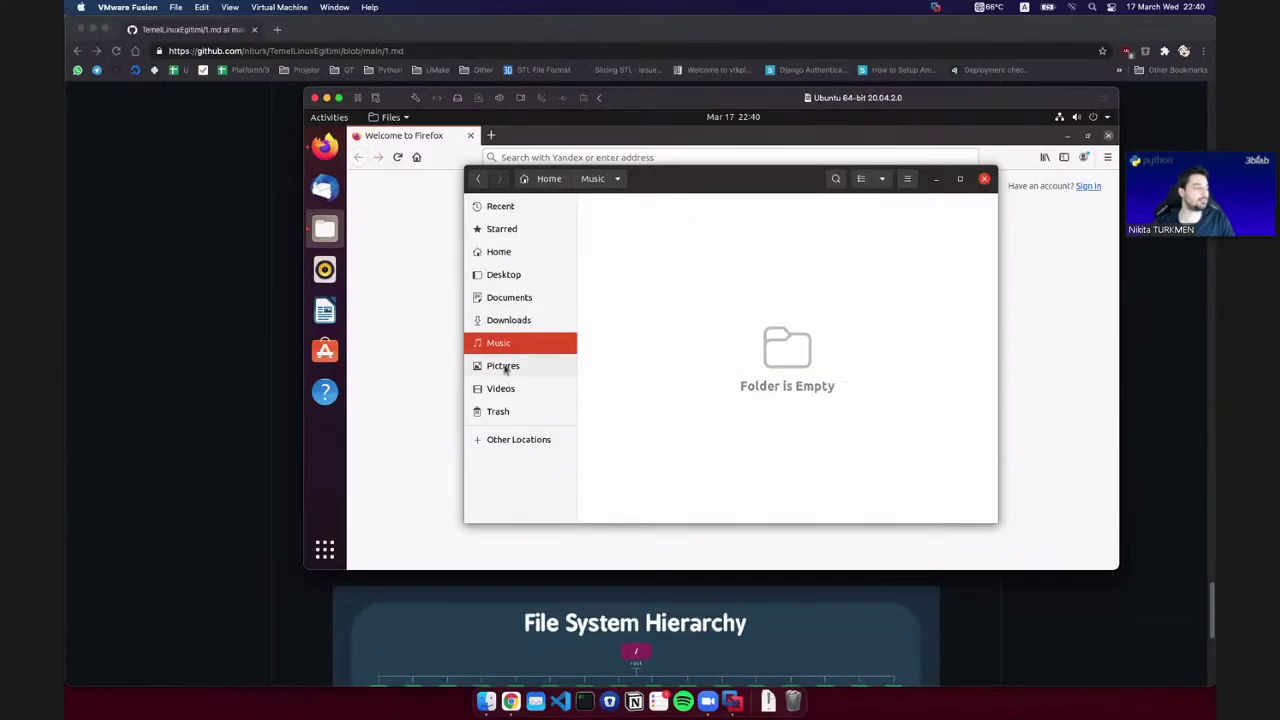
pyautogui.click(505, 368)
pyautogui.click(508, 390)
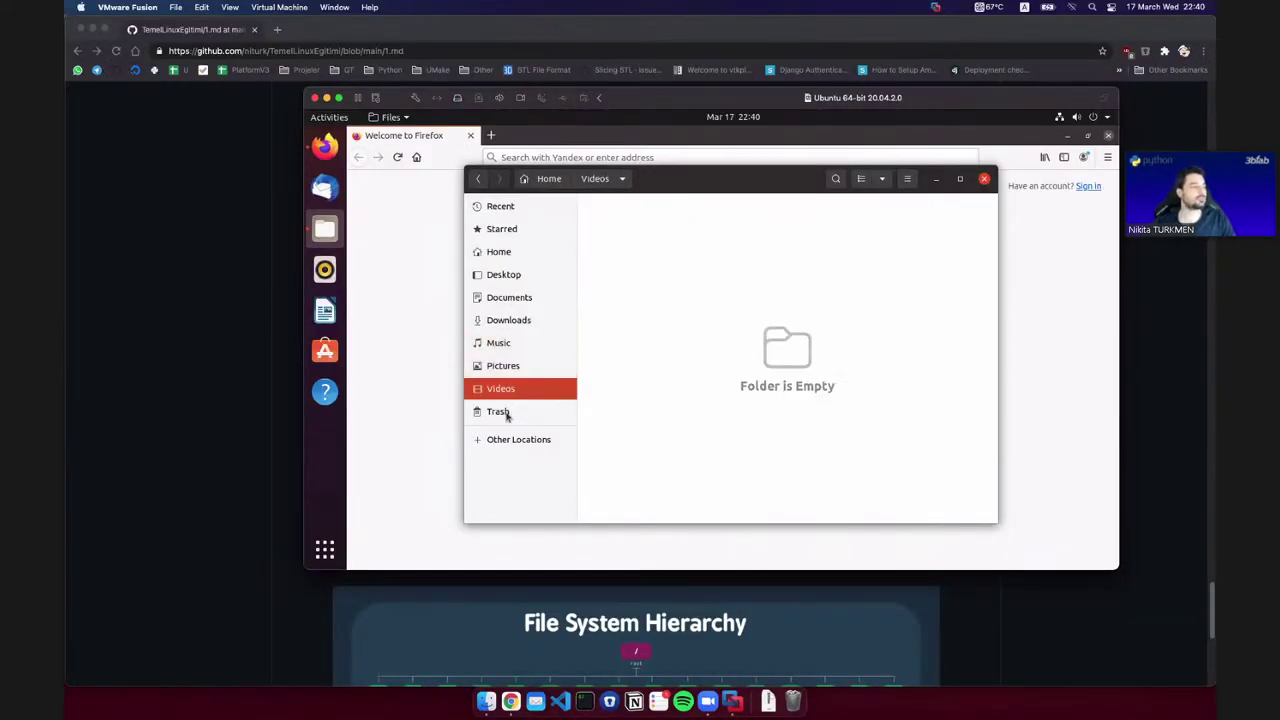
pyautogui.click(507, 414)
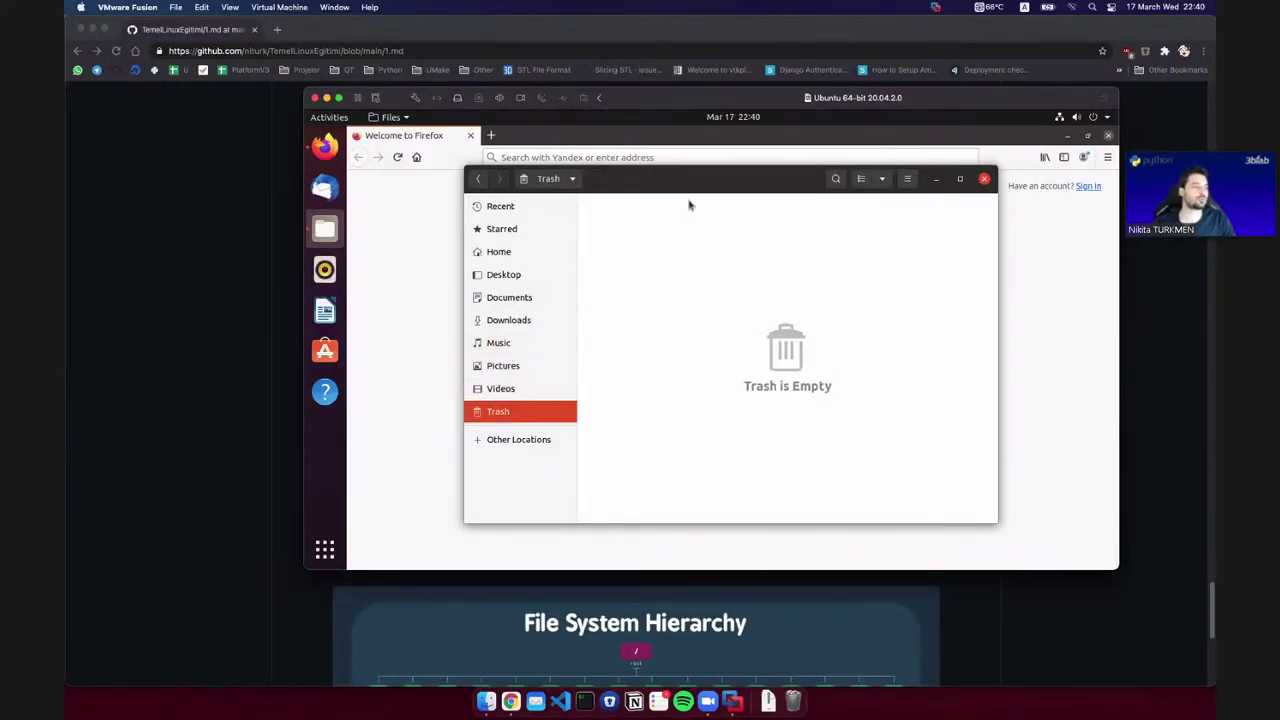
pyautogui.click(503, 274)
pyautogui.click(498, 251)
pyautogui.click(733, 311)
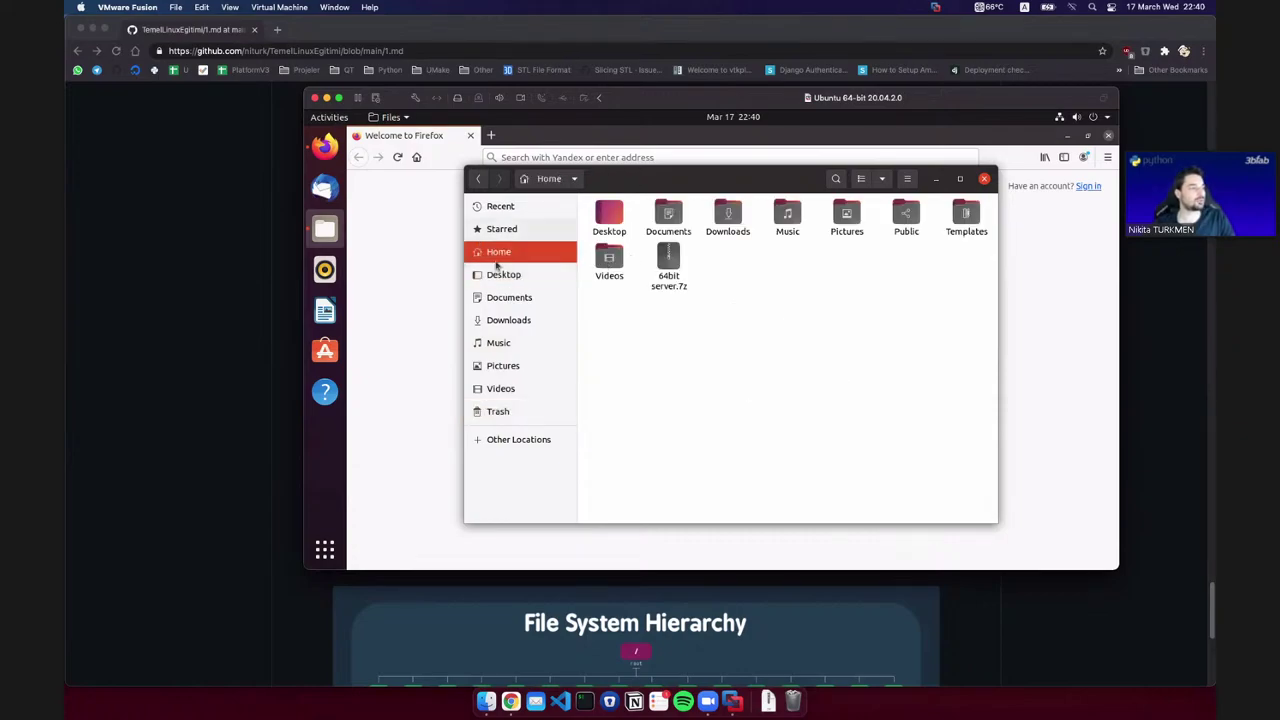
pyautogui.click(984, 180)
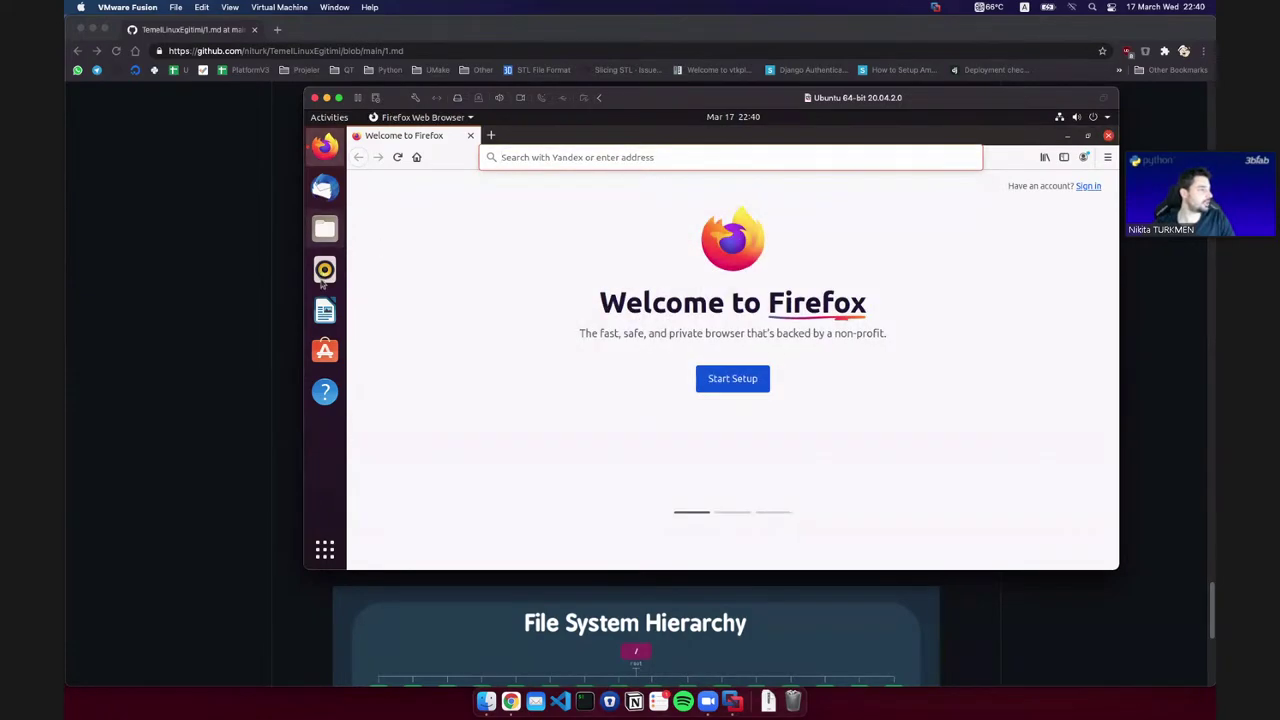
# - Open LibreOffice Writer, type 'Bla lablablabasdls' and centre the line
pyautogui.click(324, 269)
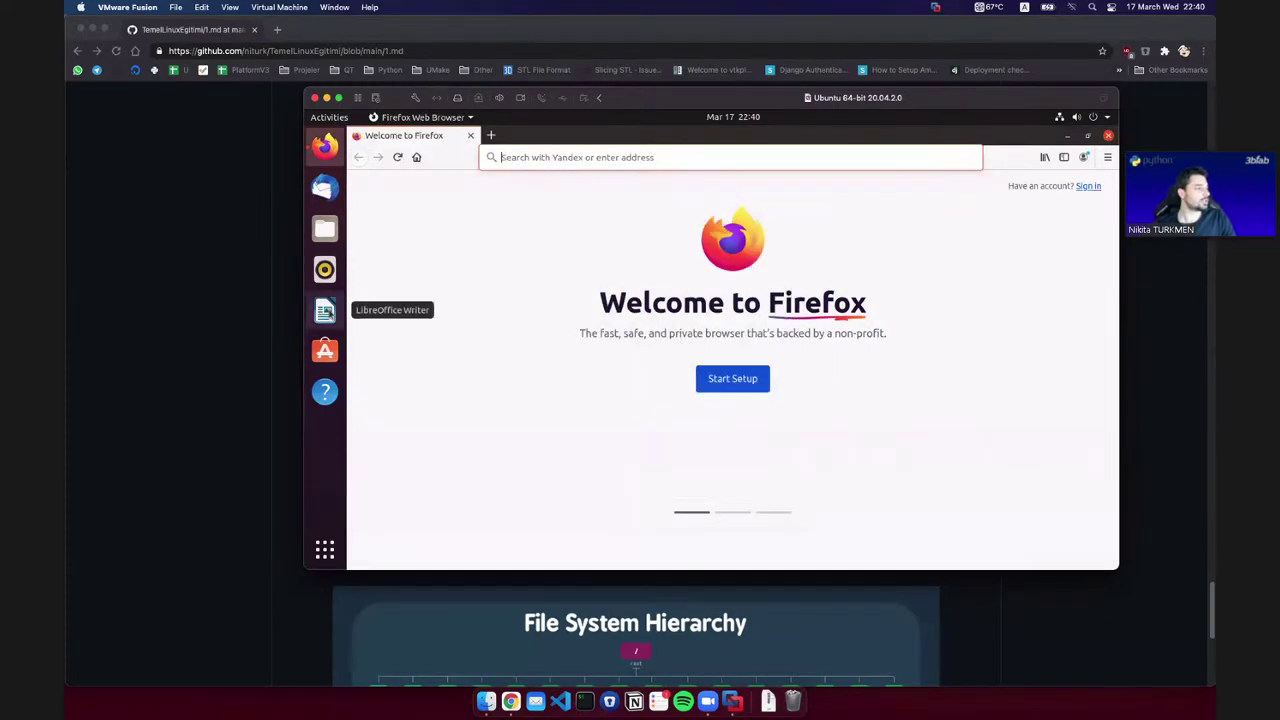
pyautogui.click(324, 311)
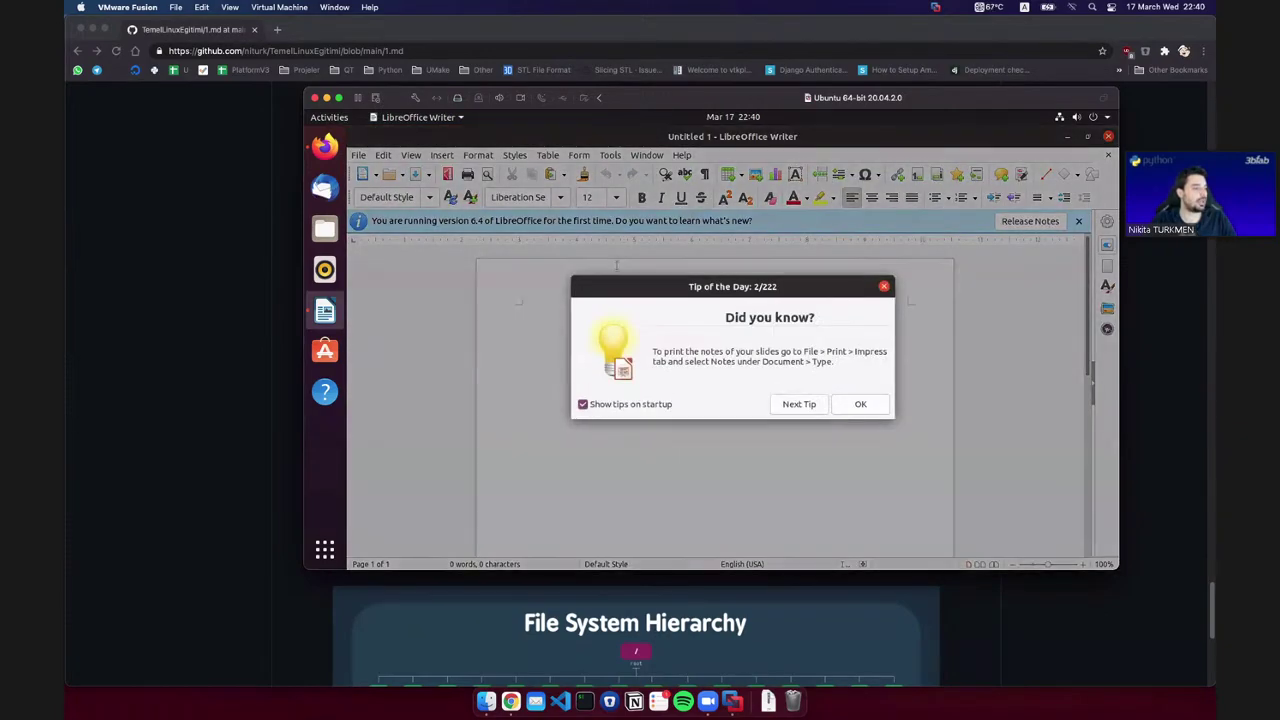
pyautogui.click(884, 286)
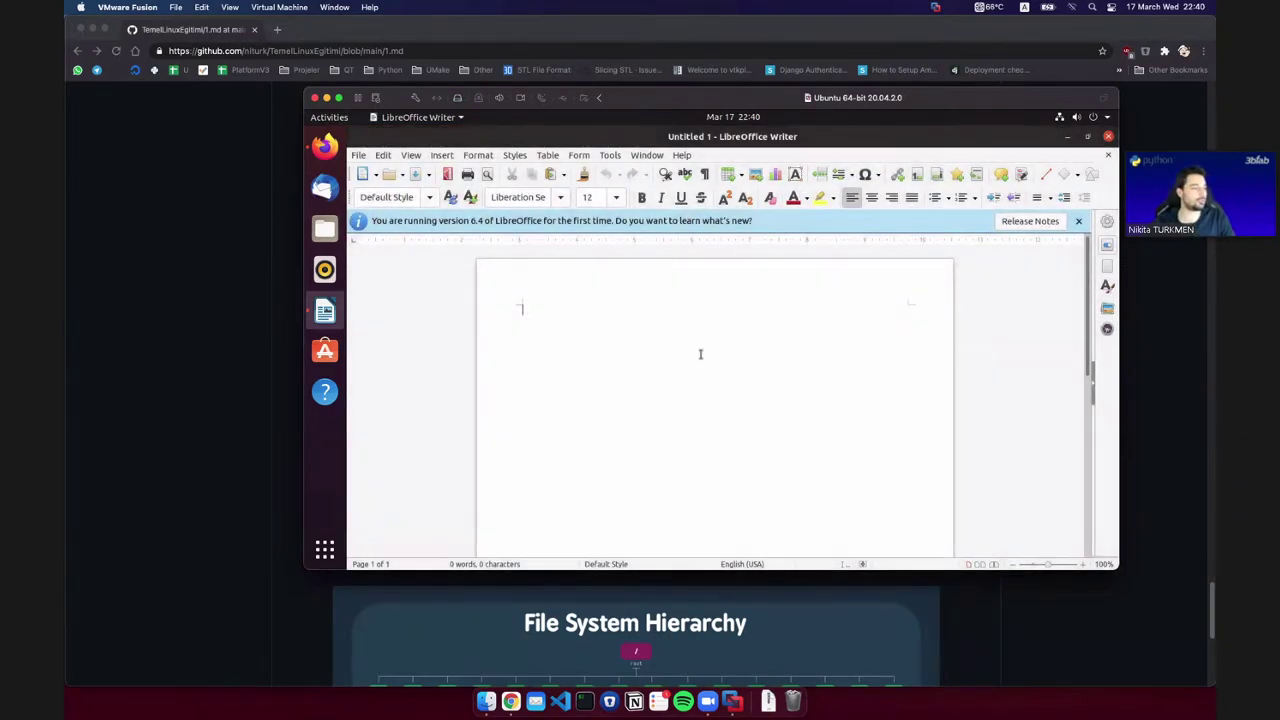
pyautogui.write('Bla lablablabasdls')
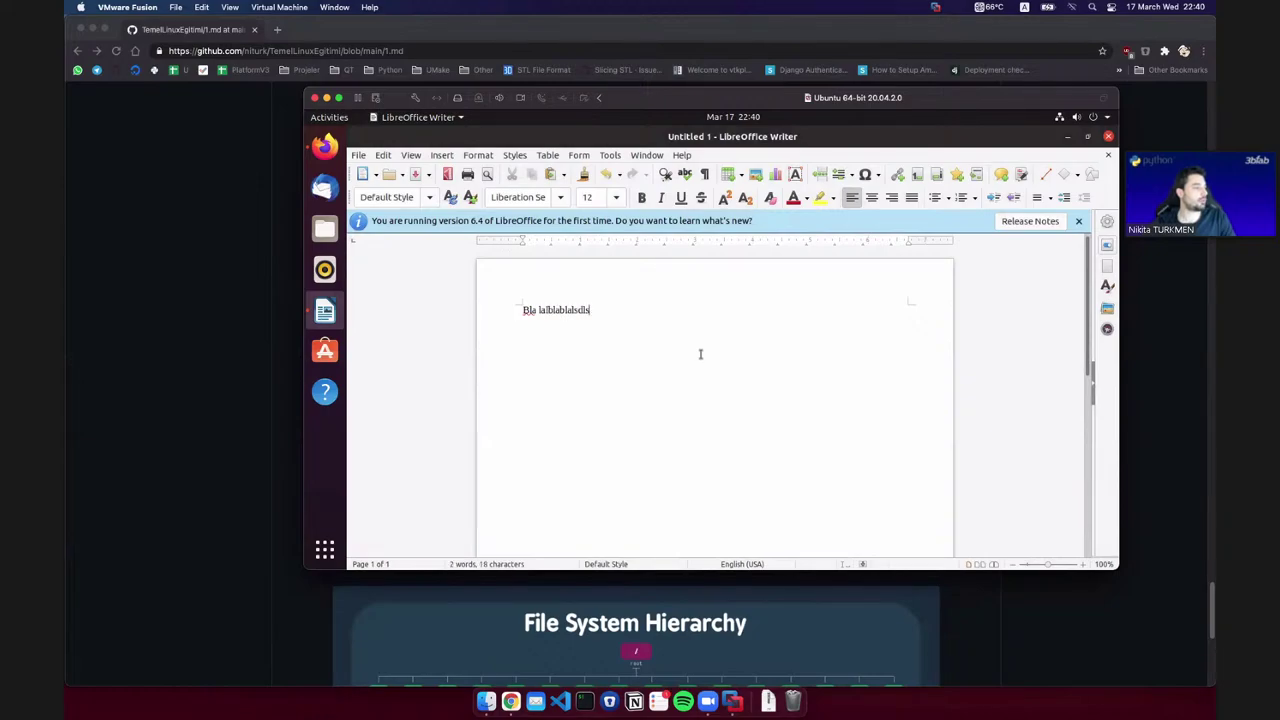
pyautogui.hotkey('ctrl', 'a')
pyautogui.click(872, 198)
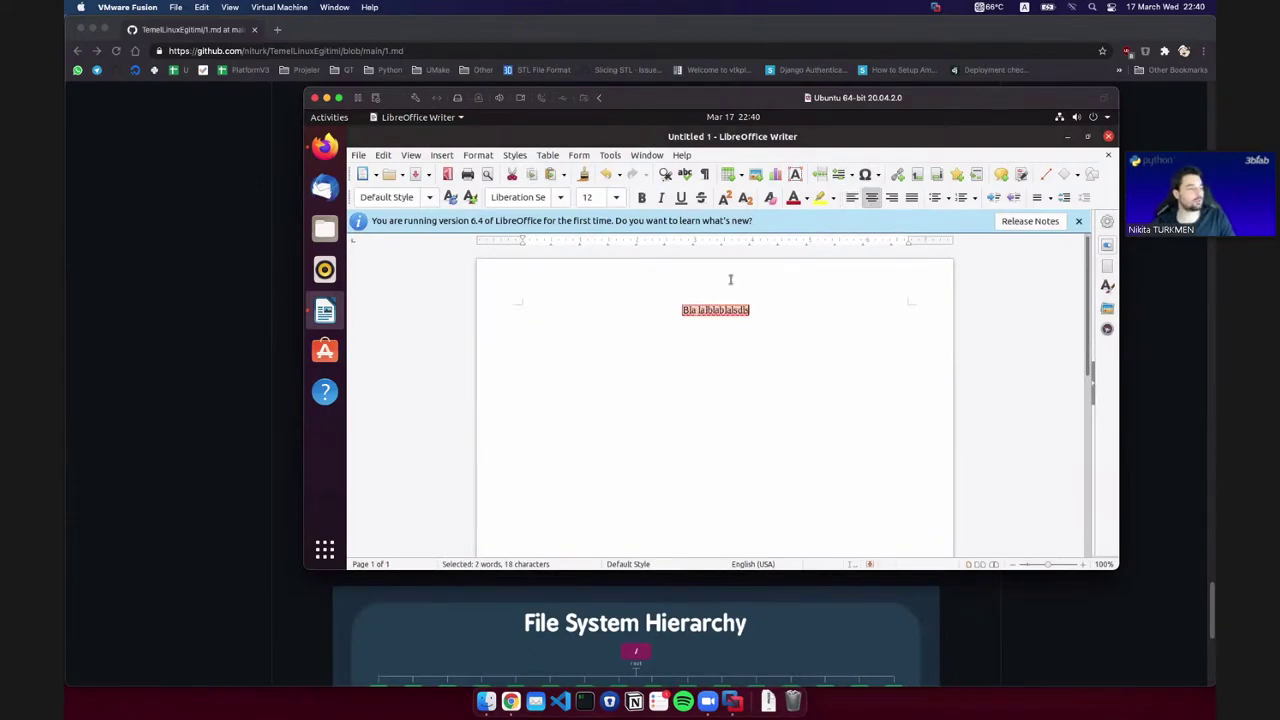
# - Add blank lines above the text, then close Writer with Don't Save
pyautogui.click(680, 311)
pyautogui.press('Return')
pyautogui.press('Return')
pyautogui.press('Return')
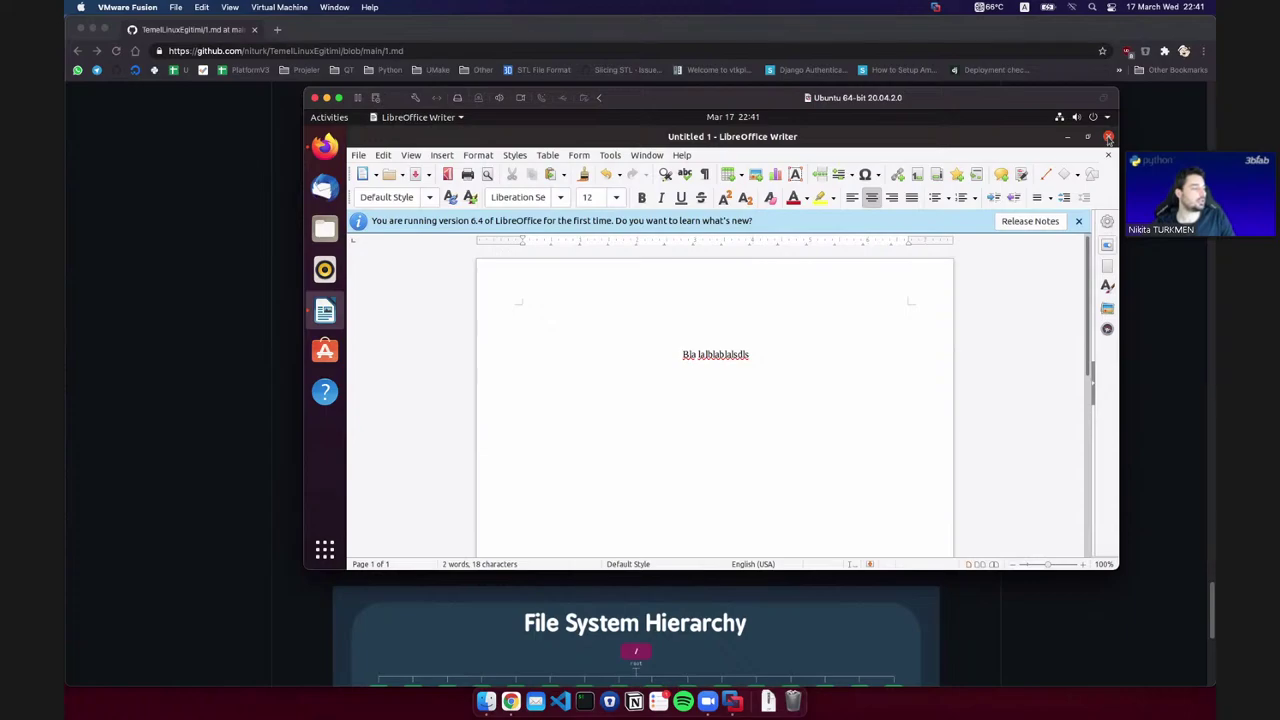
pyautogui.click(1108, 137)
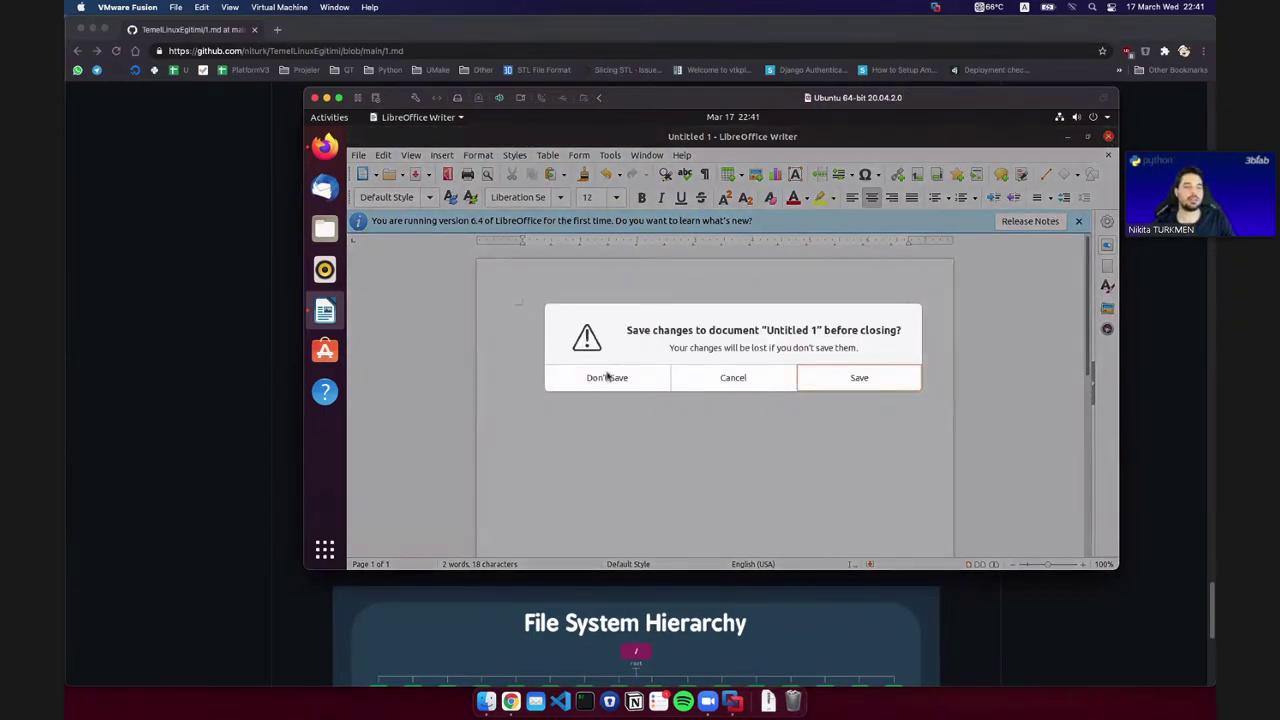
pyautogui.click(607, 377)
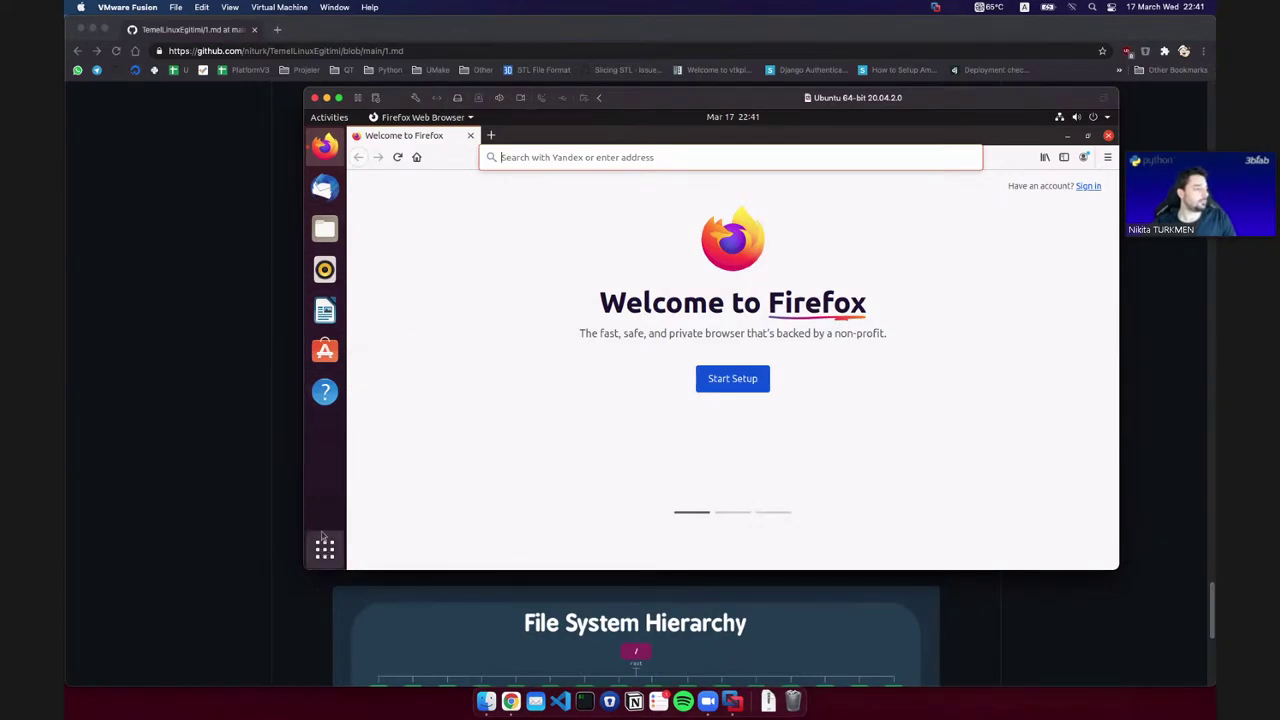
pyautogui.click(325, 549)
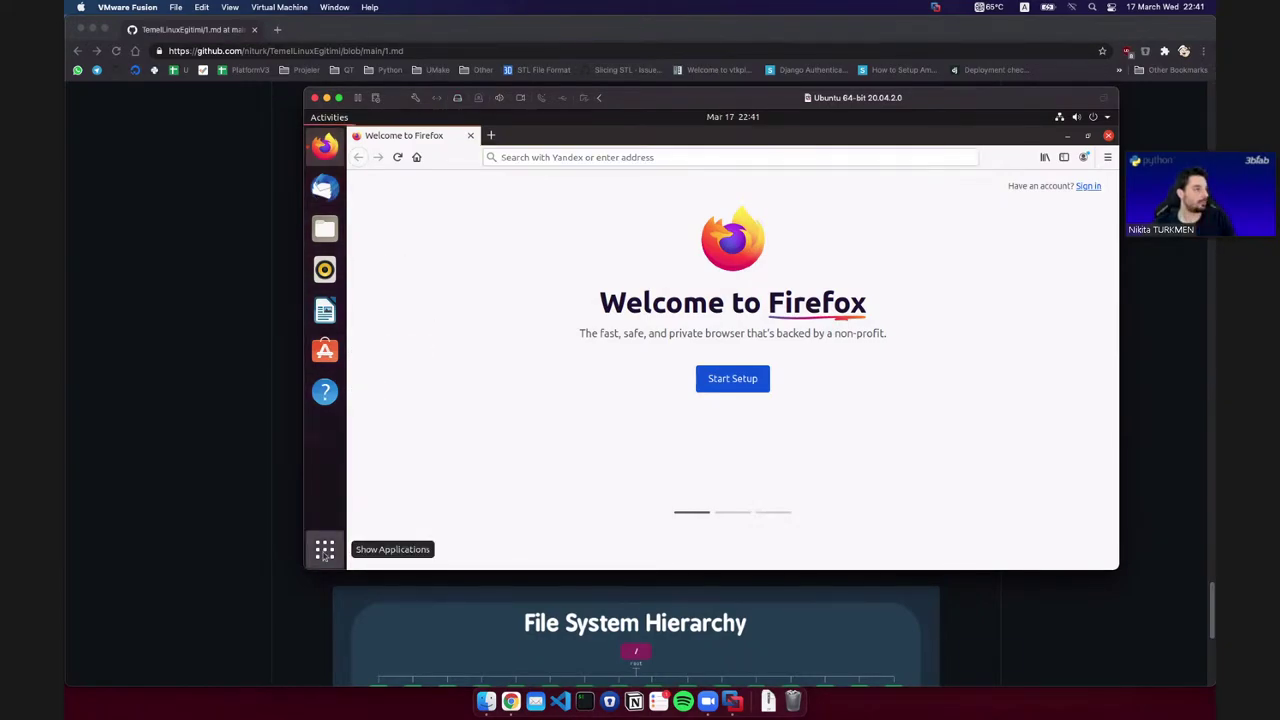
# - Launch Ubuntu Software, close Firefox, and reposition the Software window while Editor's Picks loads
pyautogui.click(325, 551)
pyautogui.click(325, 551)
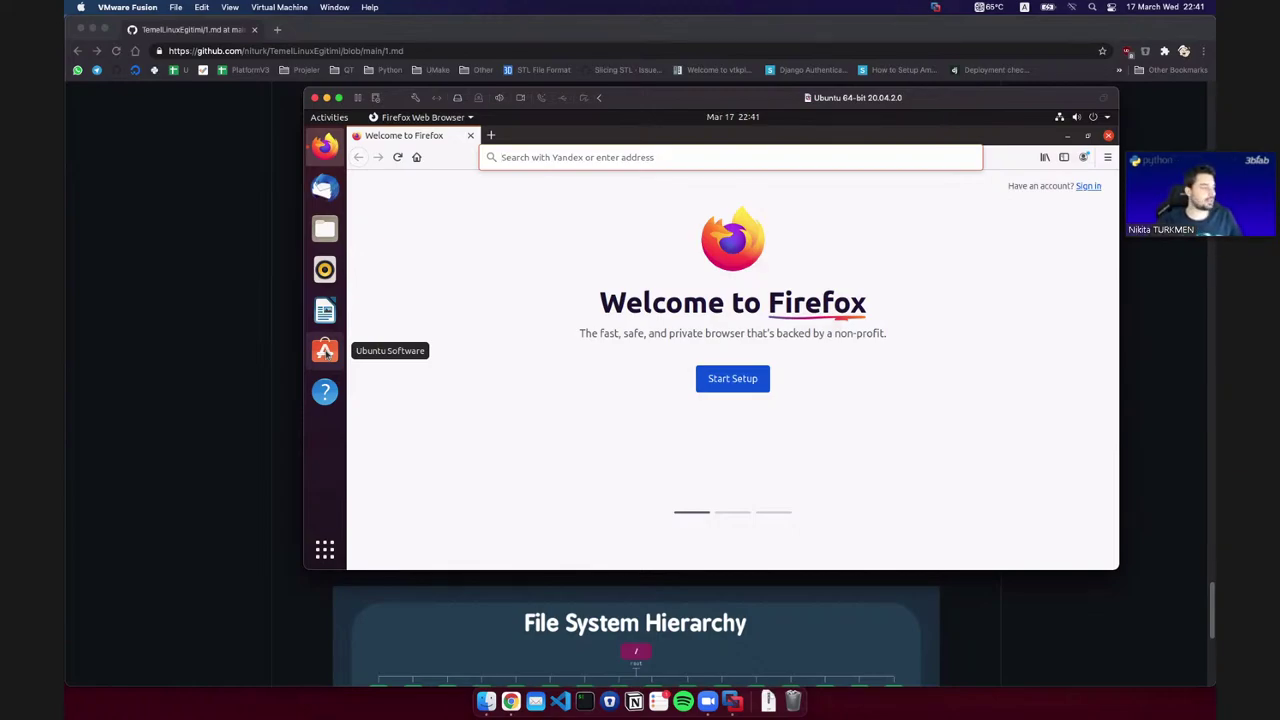
pyautogui.click(325, 350)
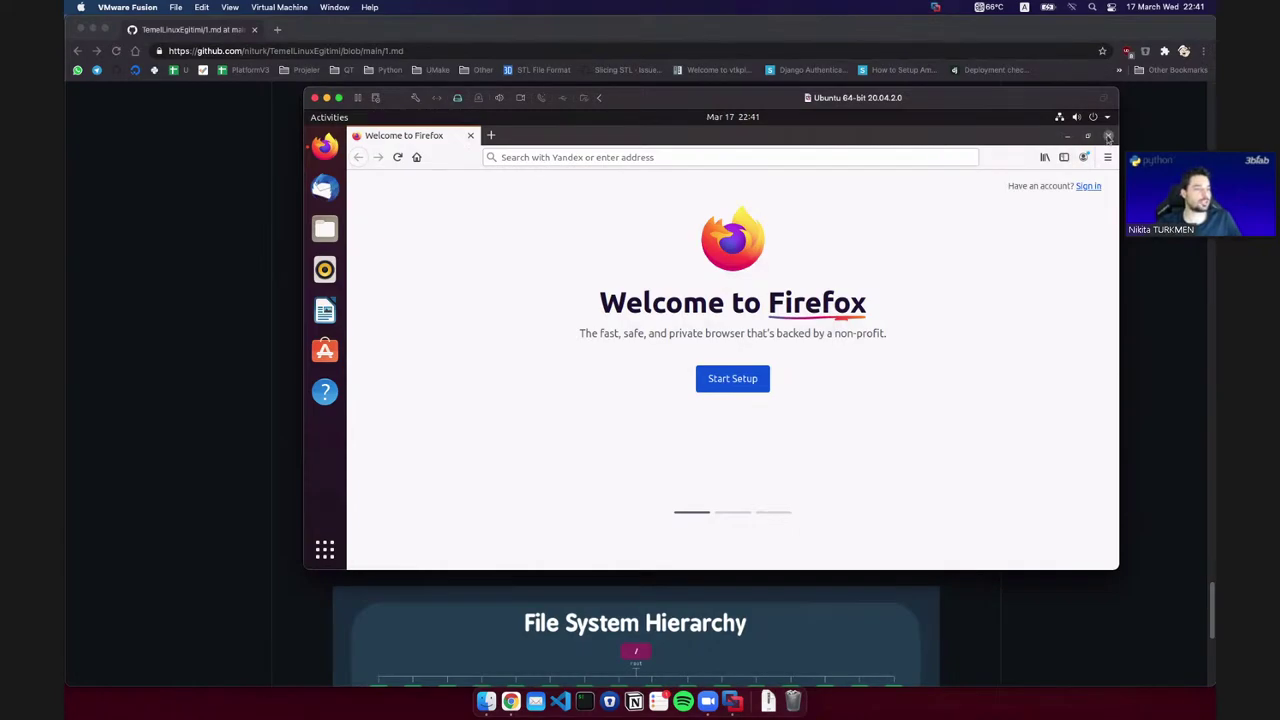
pyautogui.click(1108, 136)
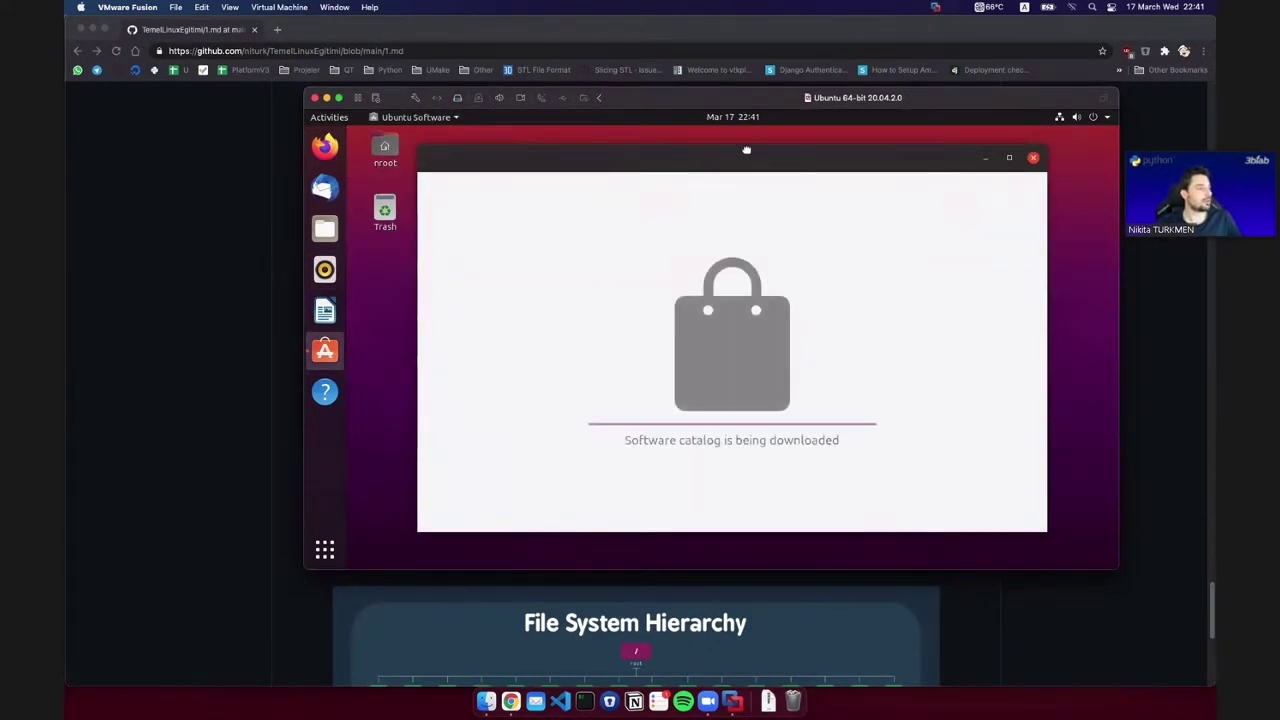
pyautogui.moveTo(746, 150); pyautogui.dragTo(744, 136)
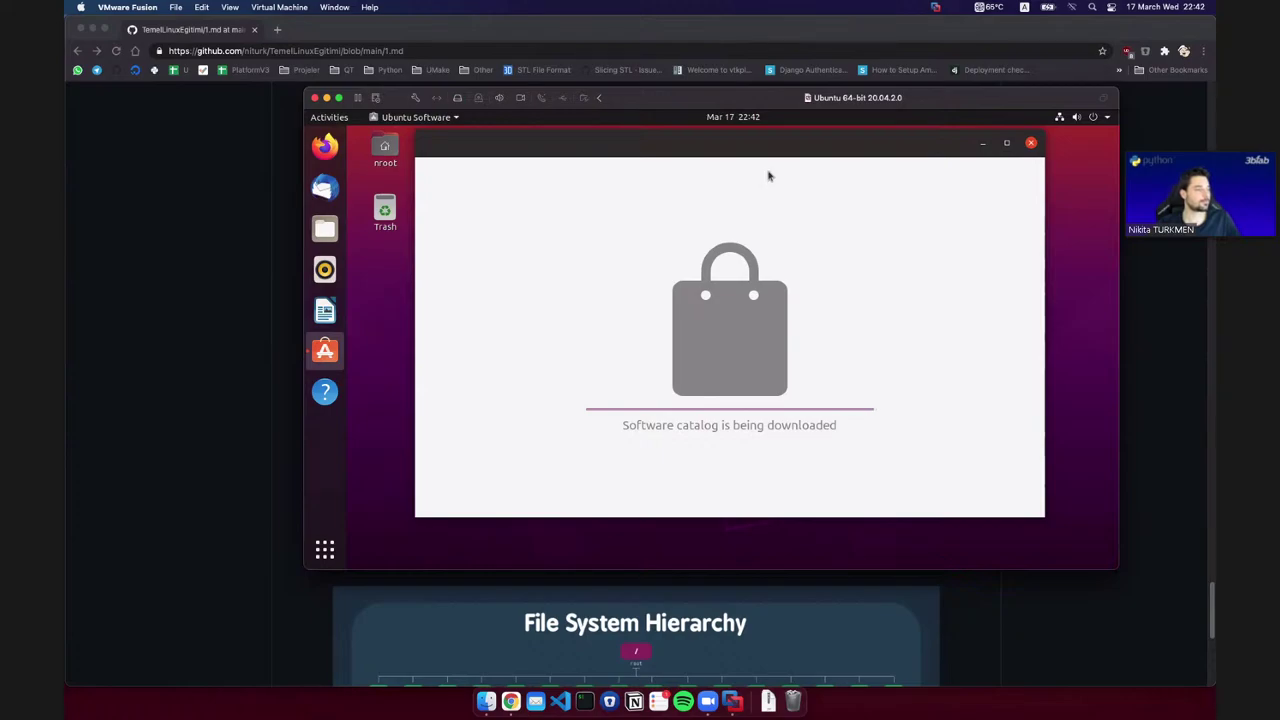
pyautogui.moveTo(748, 151); pyautogui.dragTo(736, 147)
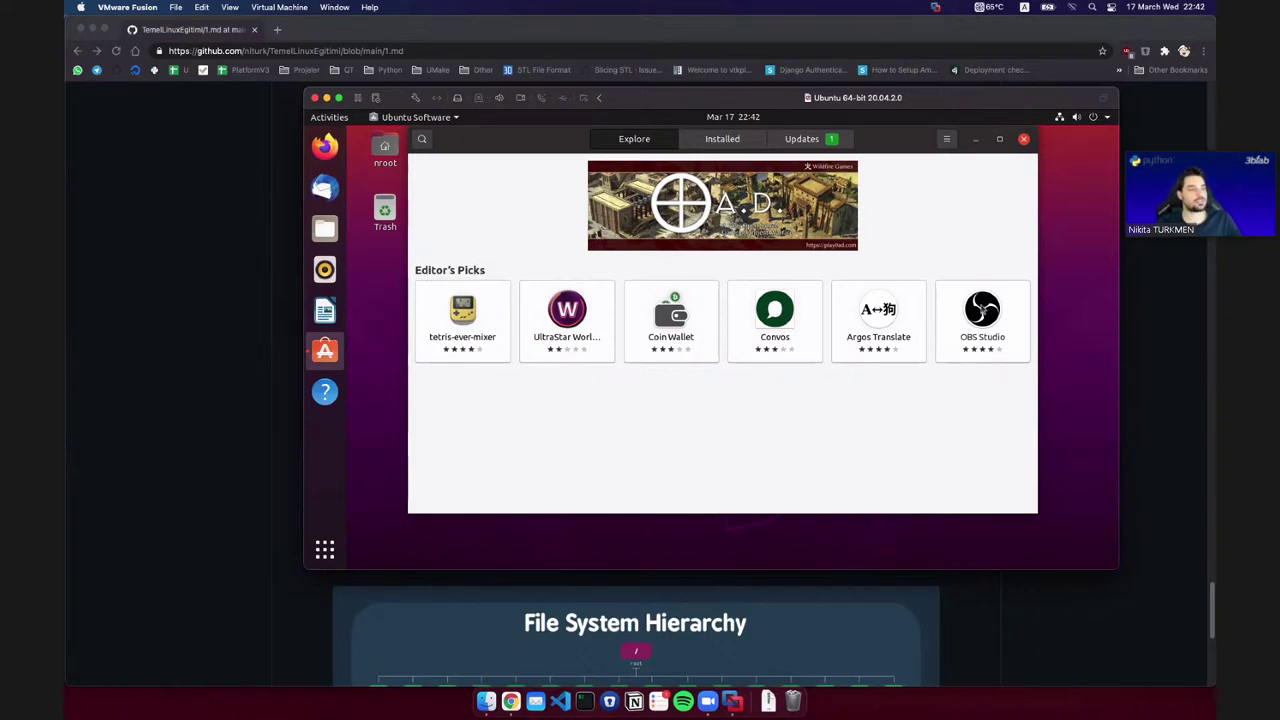
# - Open the OBS Studio page, click Install and authenticate with the account password
pyautogui.click(983, 312)
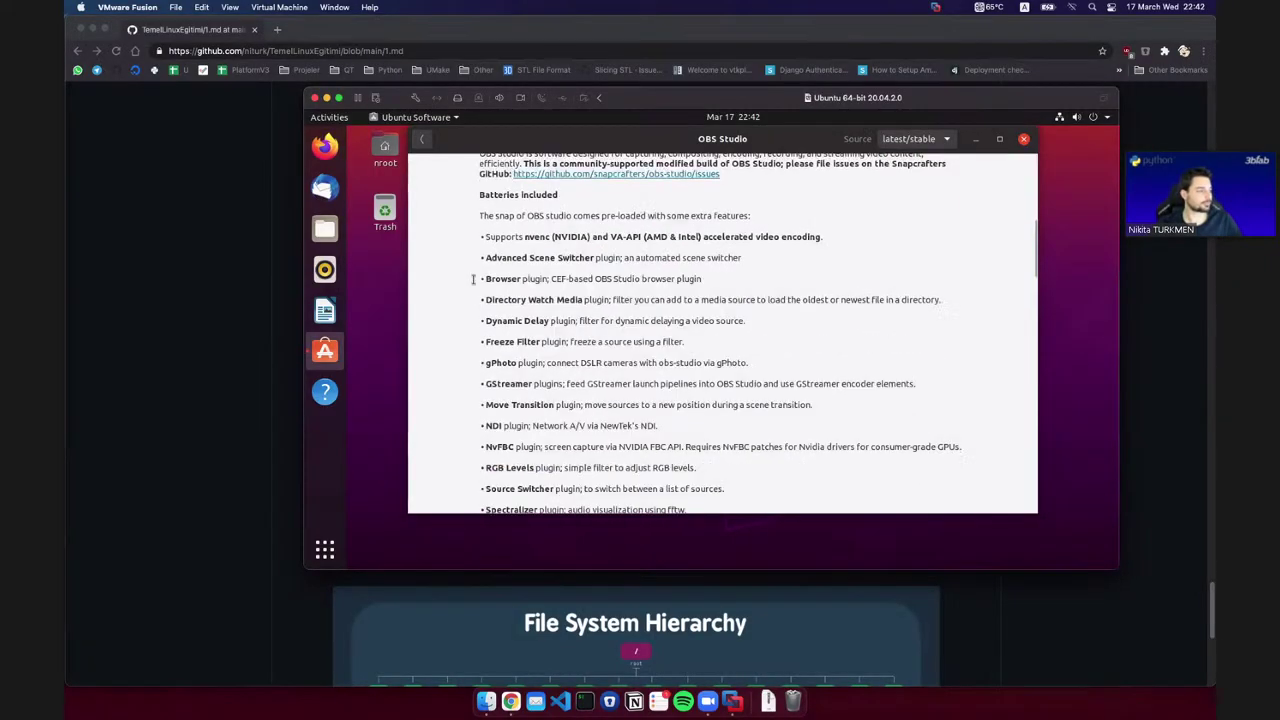
pyautogui.scroll(-5, 473, 279)
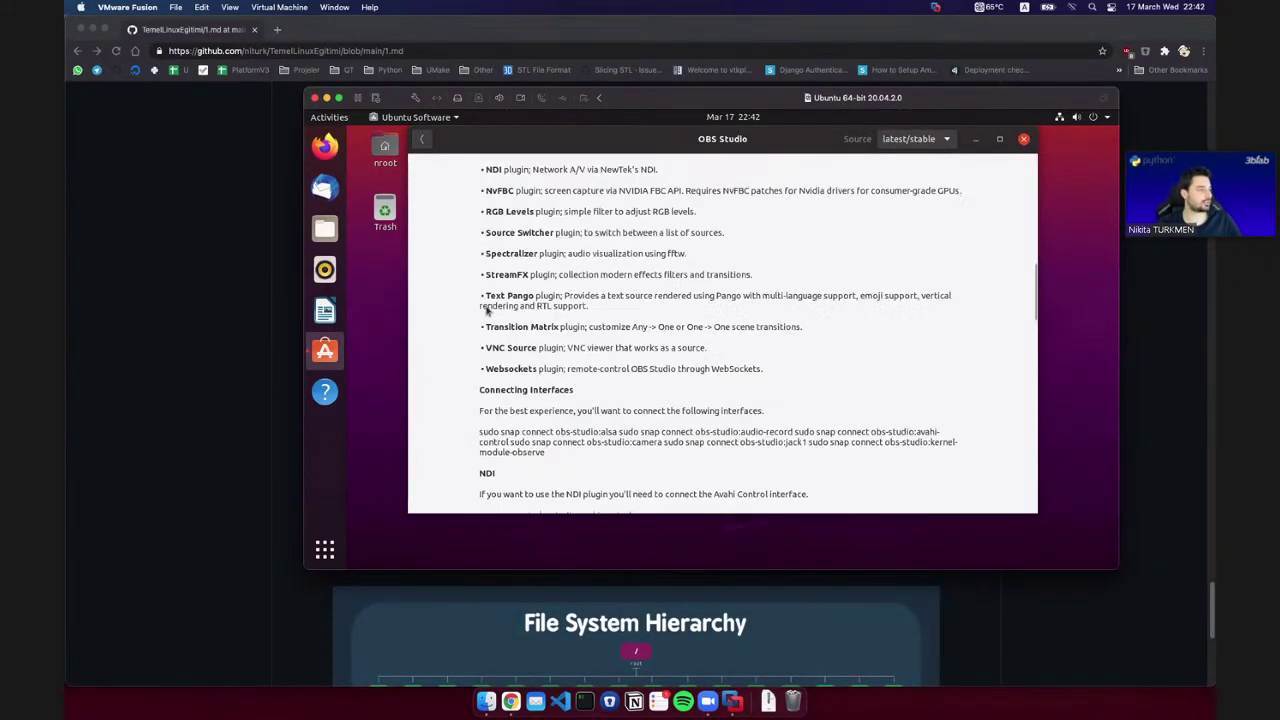
pyautogui.scroll(10, 487, 311)
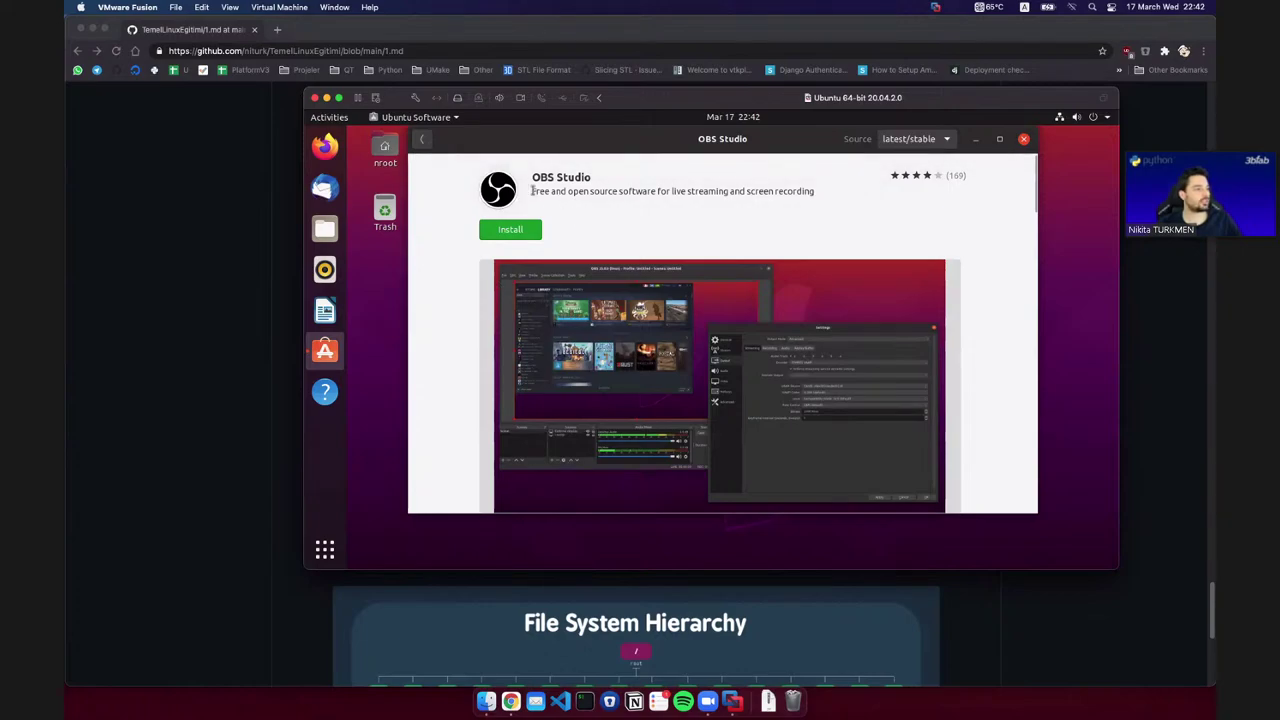
pyautogui.moveTo(532, 191); pyautogui.dragTo(621, 187)
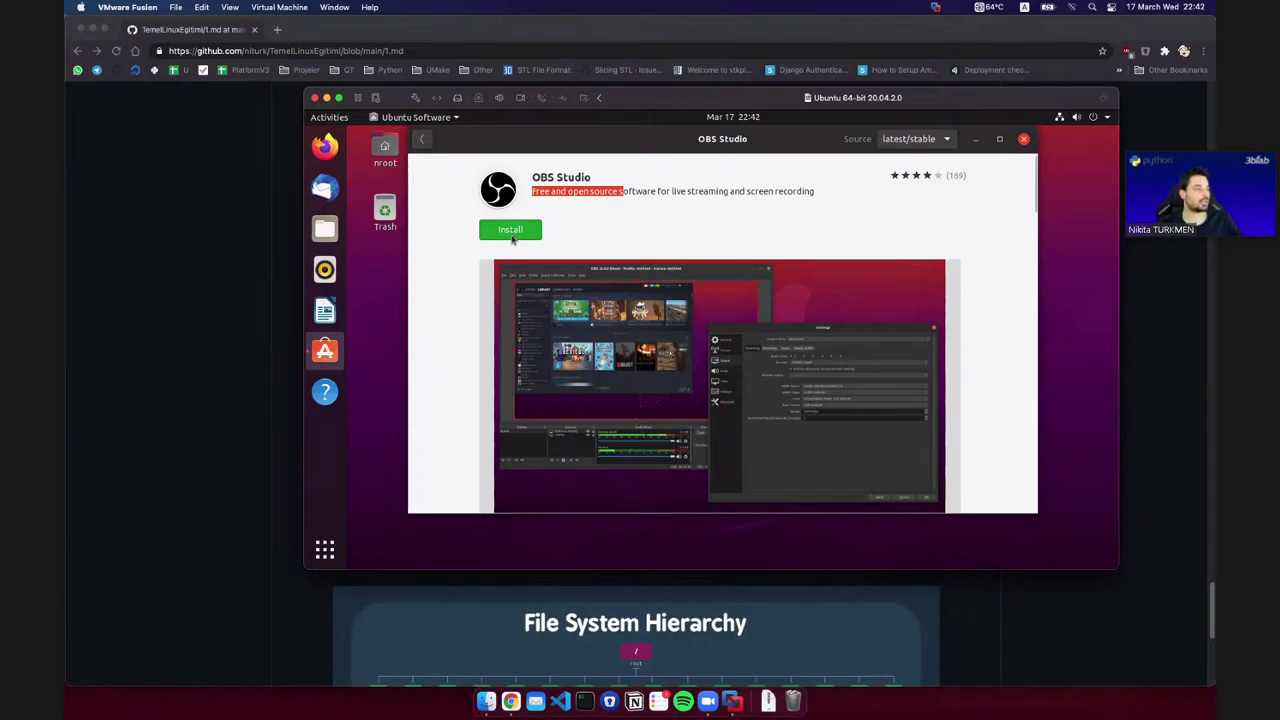
pyautogui.click(511, 232)
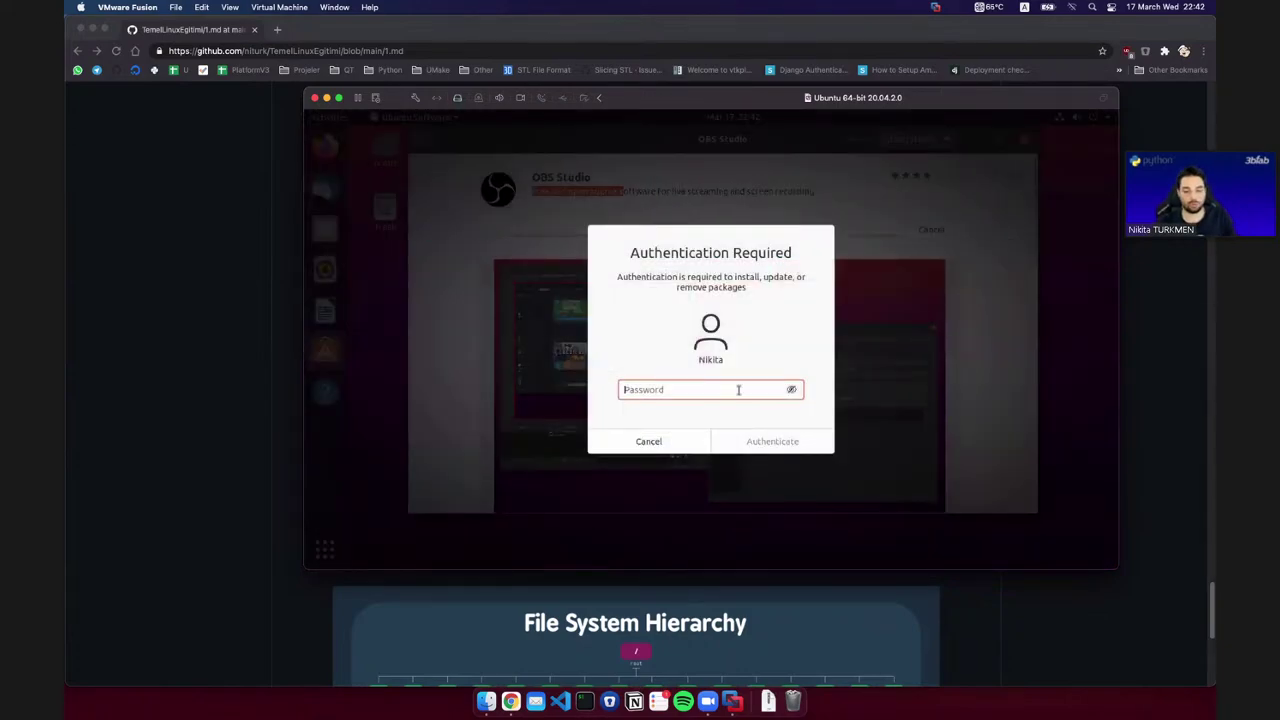
pyautogui.write('password')
pyautogui.press('Return')
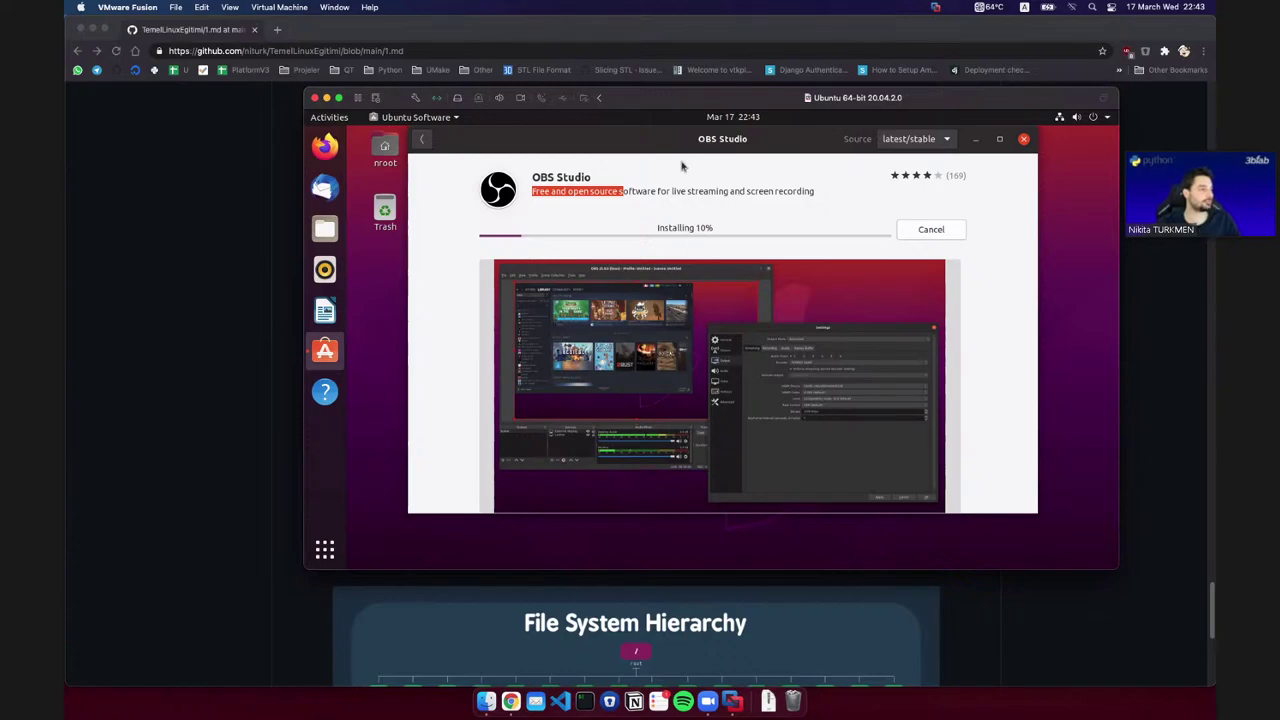
pyautogui.moveTo(752, 138)
pyautogui.mouseDown()
pyautogui.moveTo(805, 140)
pyautogui.moveTo(772, 144)
pyautogui.mouseUp()
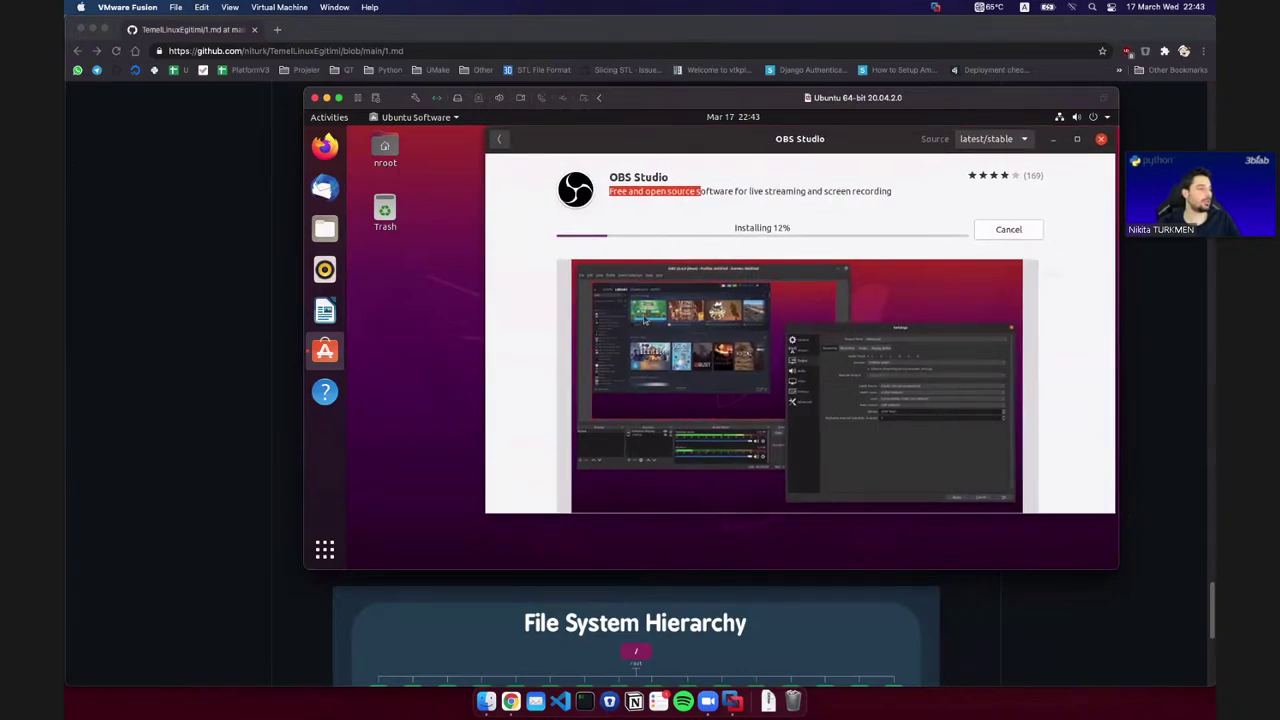
# - Launch Mines, start a 30×16 game and reveal a few squares
pyautogui.click(325, 549)
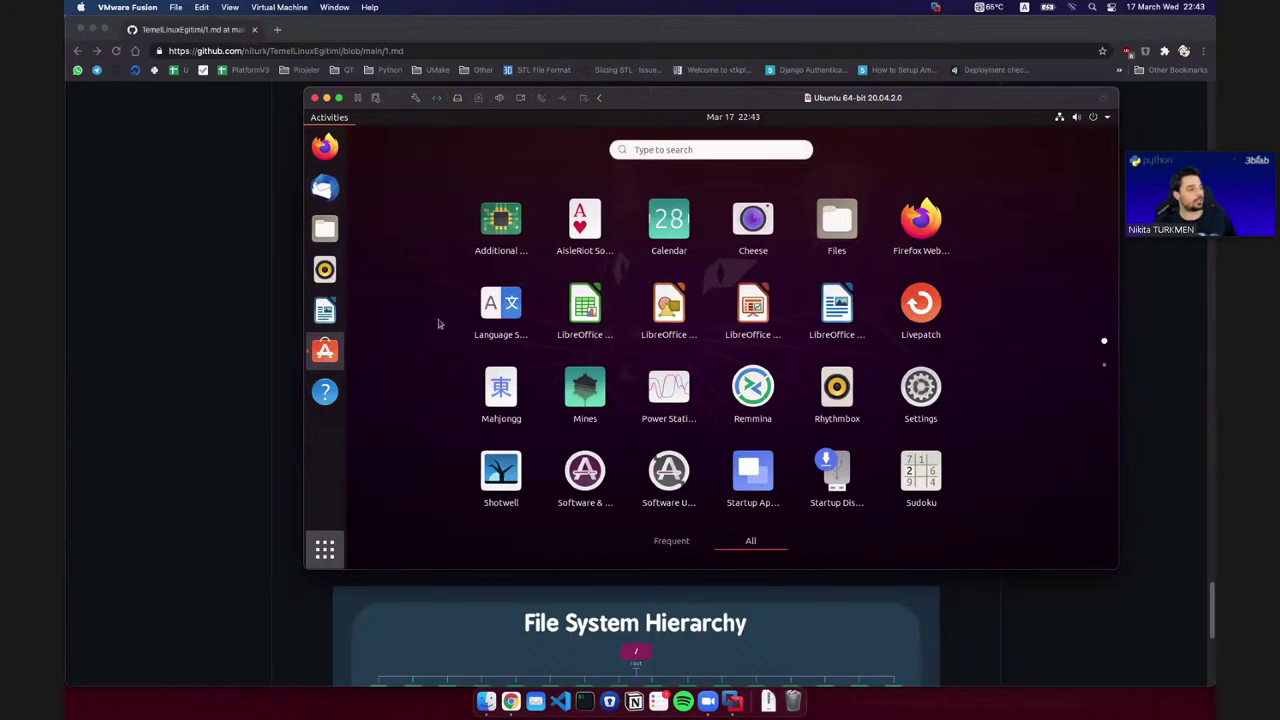
pyautogui.click(585, 388)
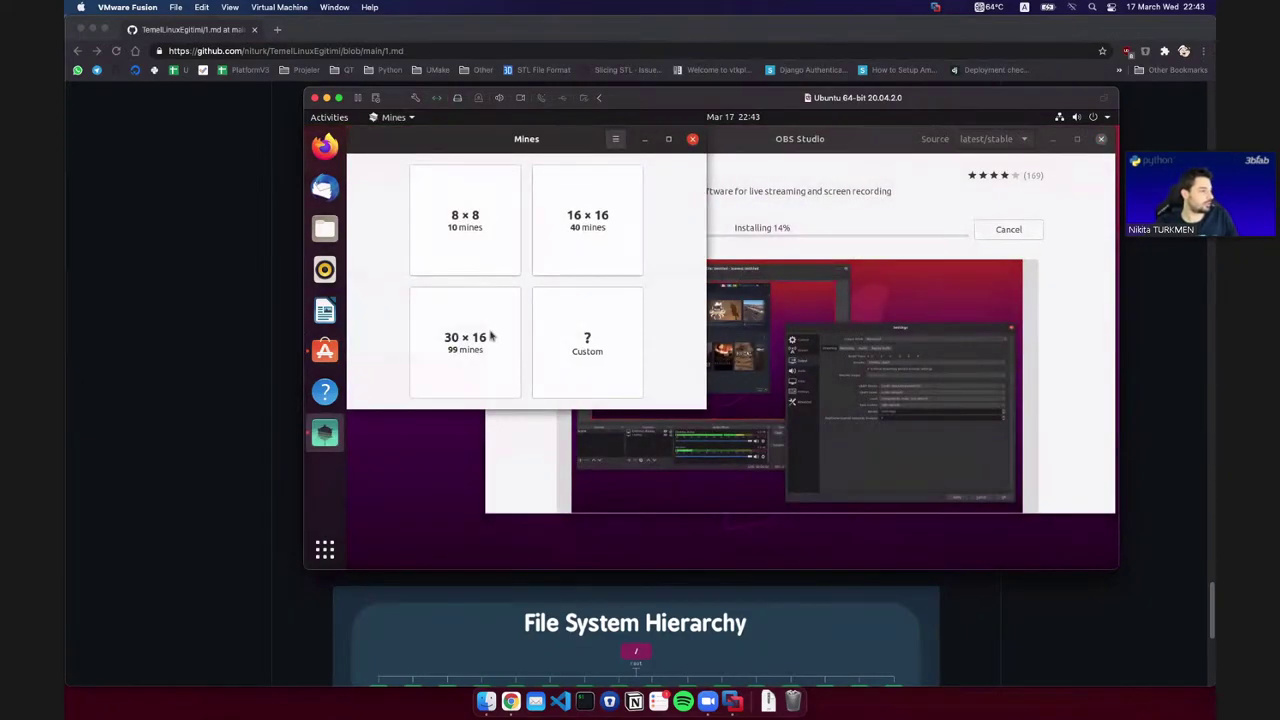
pyautogui.click(490, 337)
pyautogui.click(474, 258)
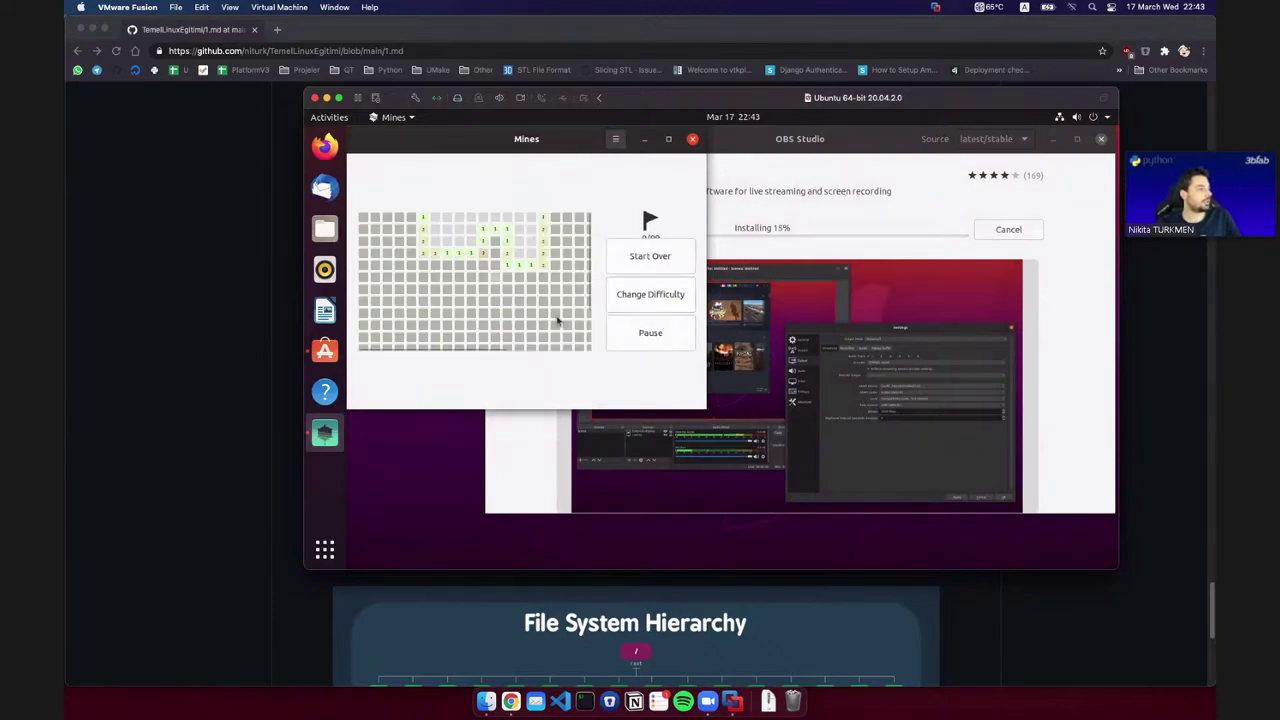
pyautogui.click(556, 314)
pyautogui.click(483, 314)
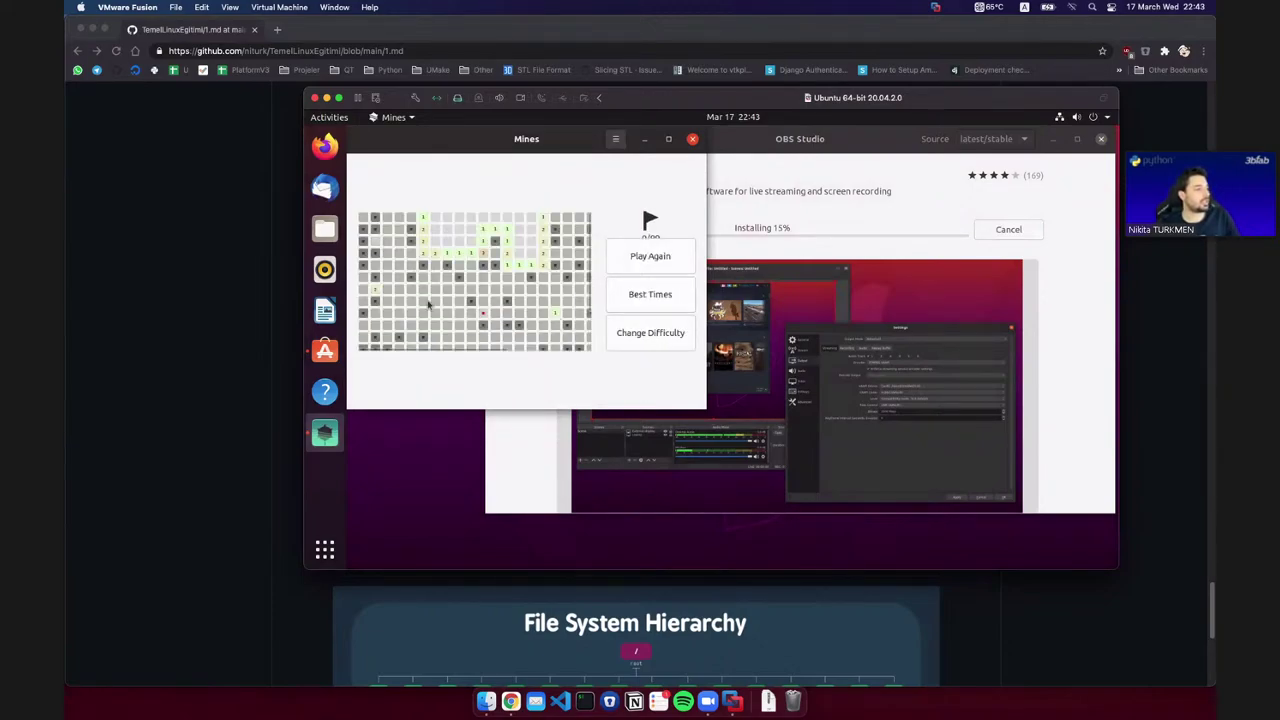
# - Play again on a new board, reveal several squares, then quit Mines
pyautogui.click(650, 256)
pyautogui.click(470, 290)
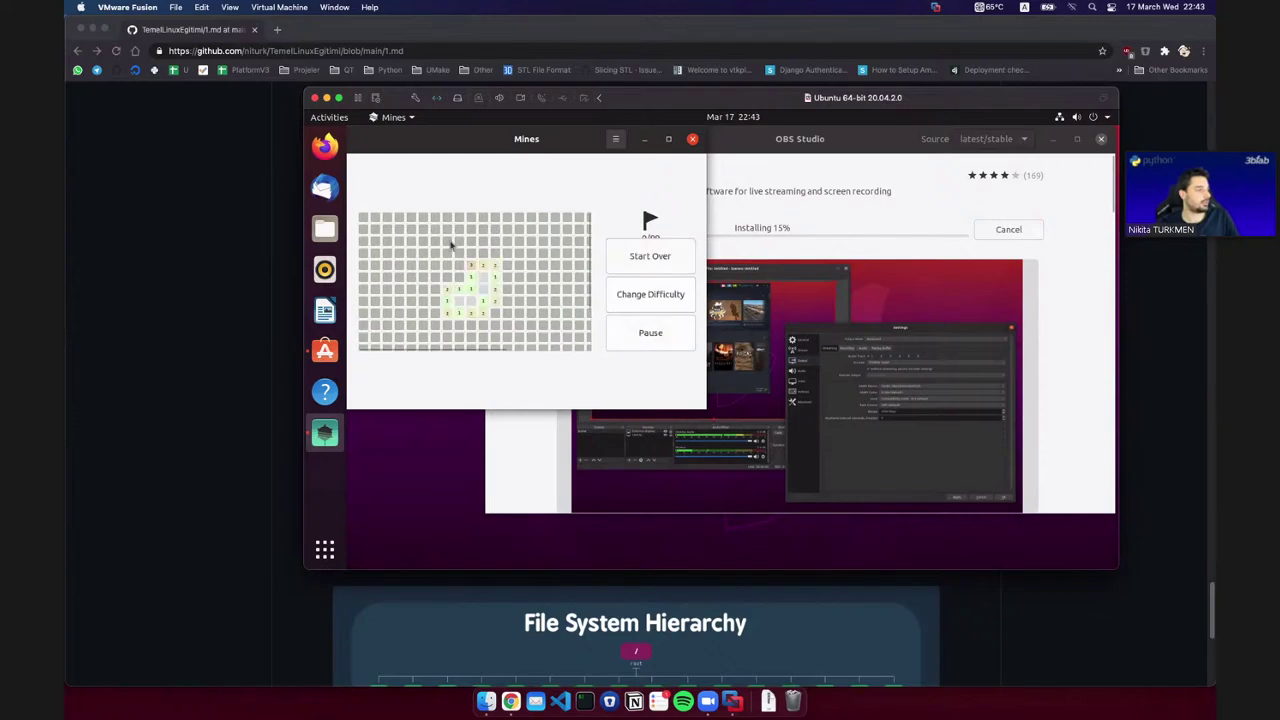
pyautogui.click(435, 229)
pyautogui.click(558, 313)
pyautogui.click(531, 226)
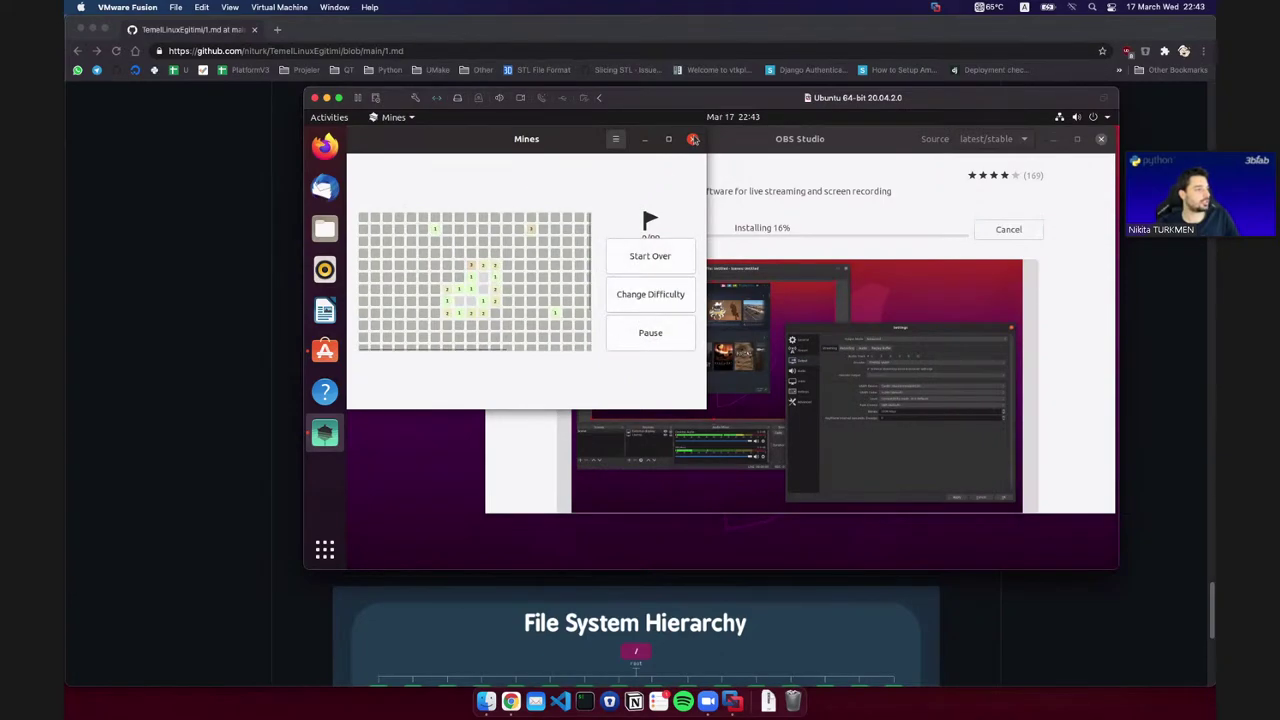
pyautogui.hotkey('ctrl', 'q')
pyautogui.click(324, 549)
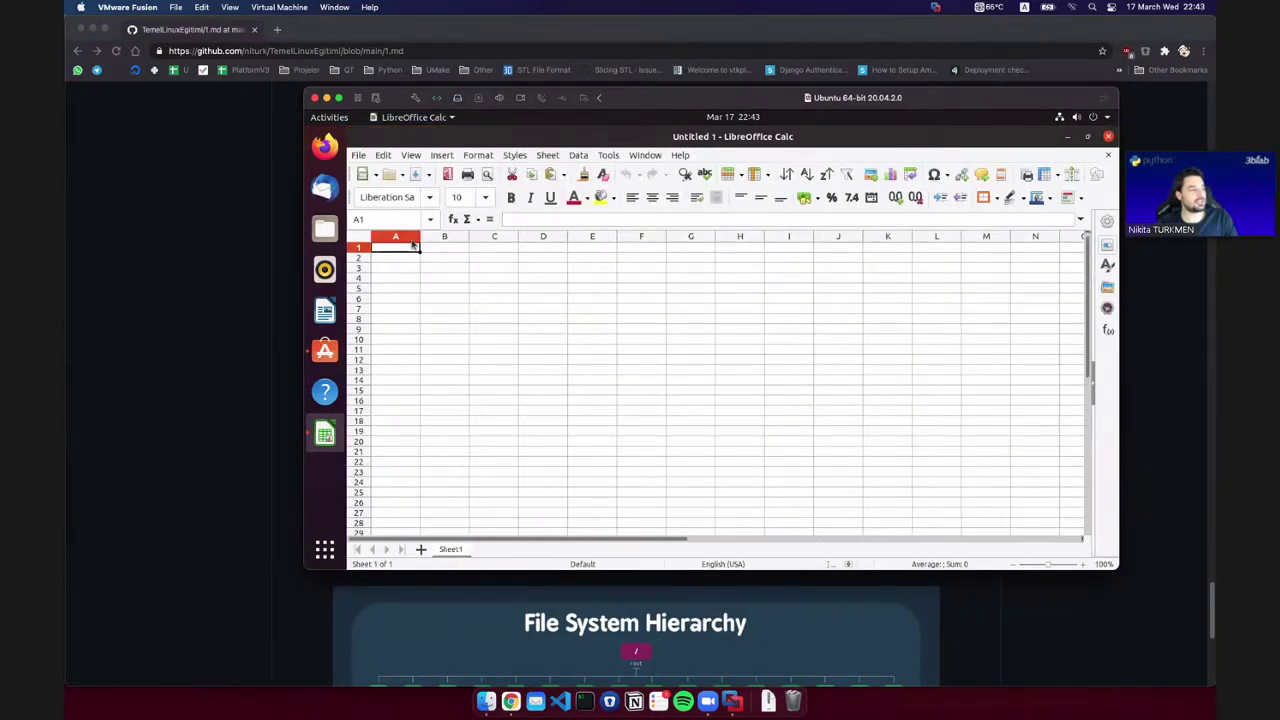
# - Start a LibreOffice Impress presentation with the Alizarin template, then close it
pyautogui.click(325, 549)
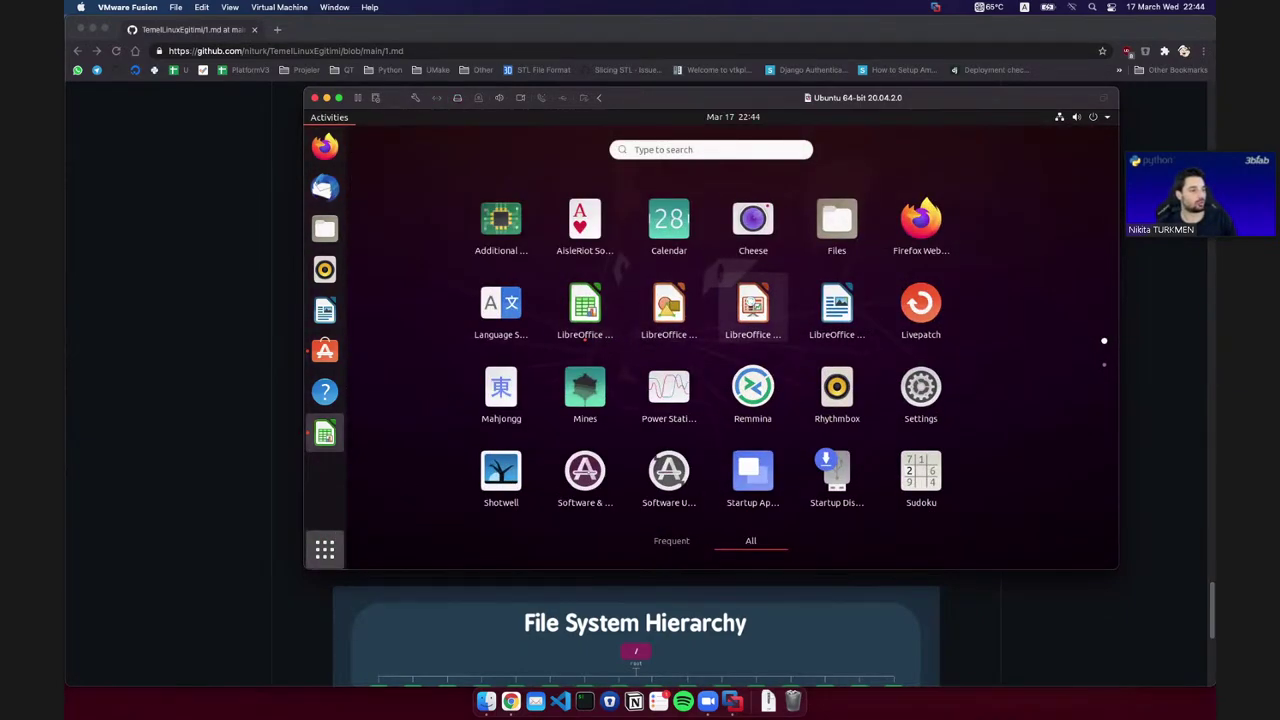
pyautogui.click(751, 305)
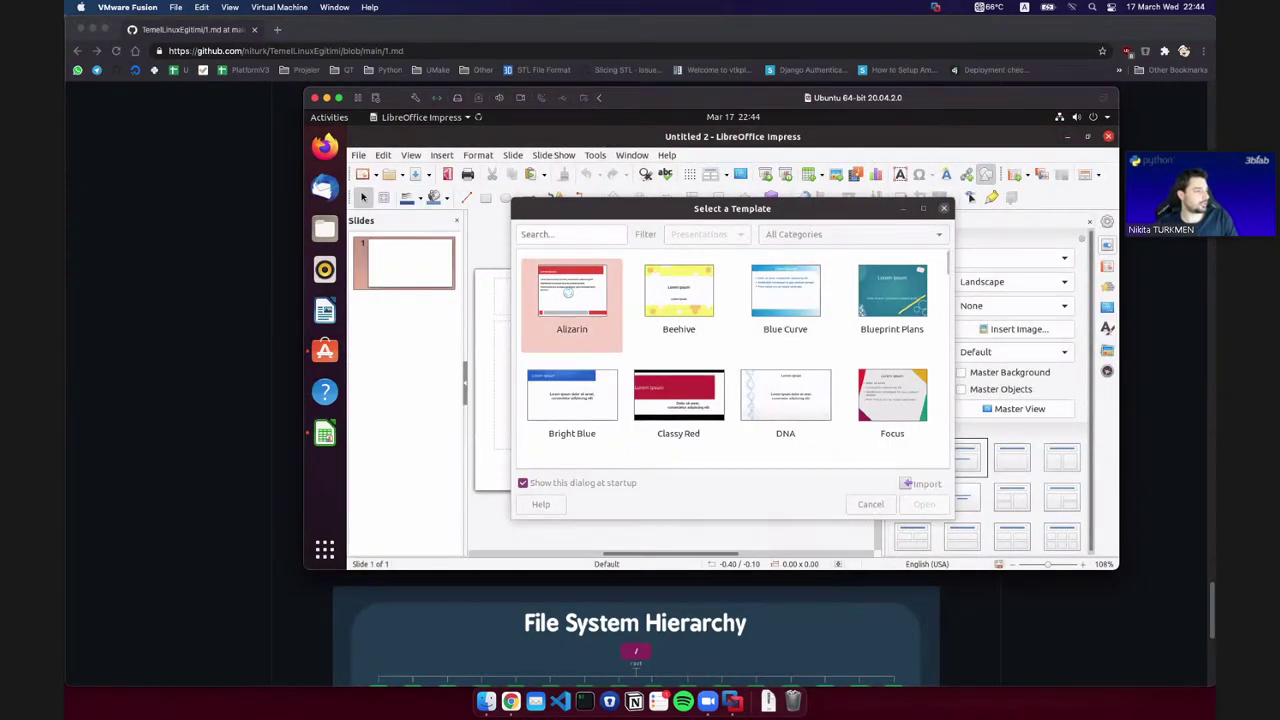
pyautogui.doubleClick(568, 291)
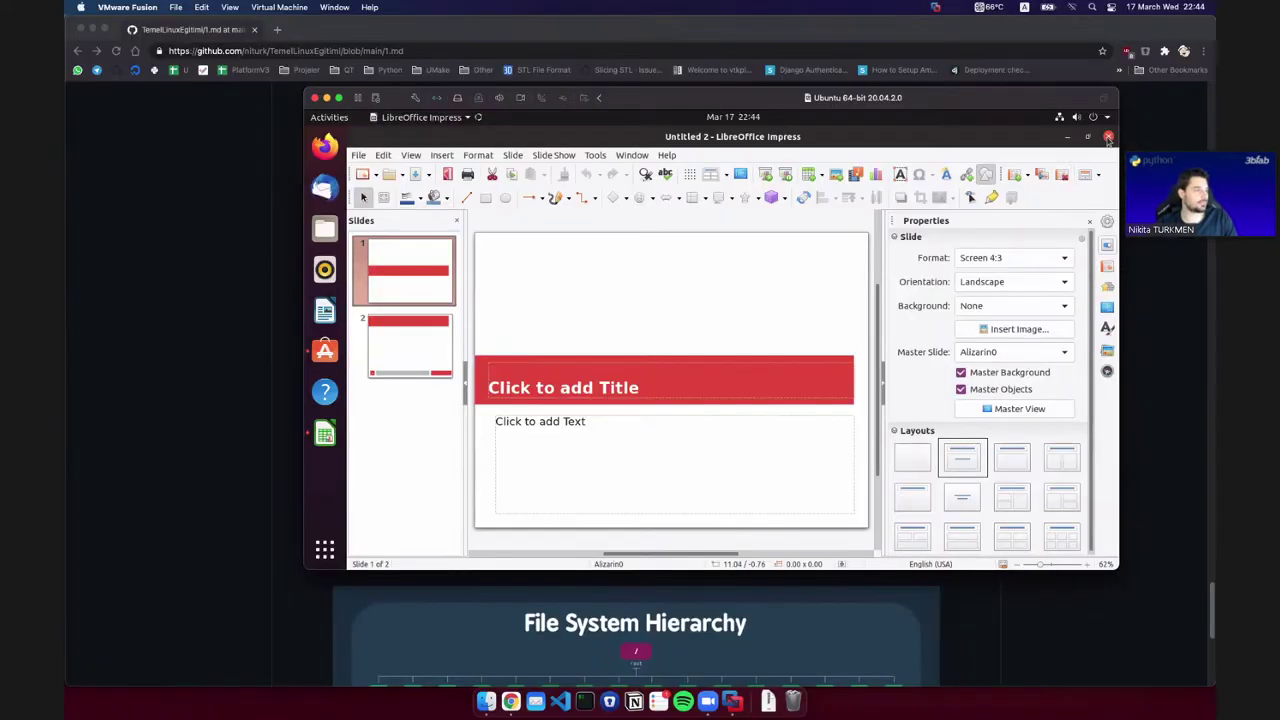
pyautogui.click(328, 435)
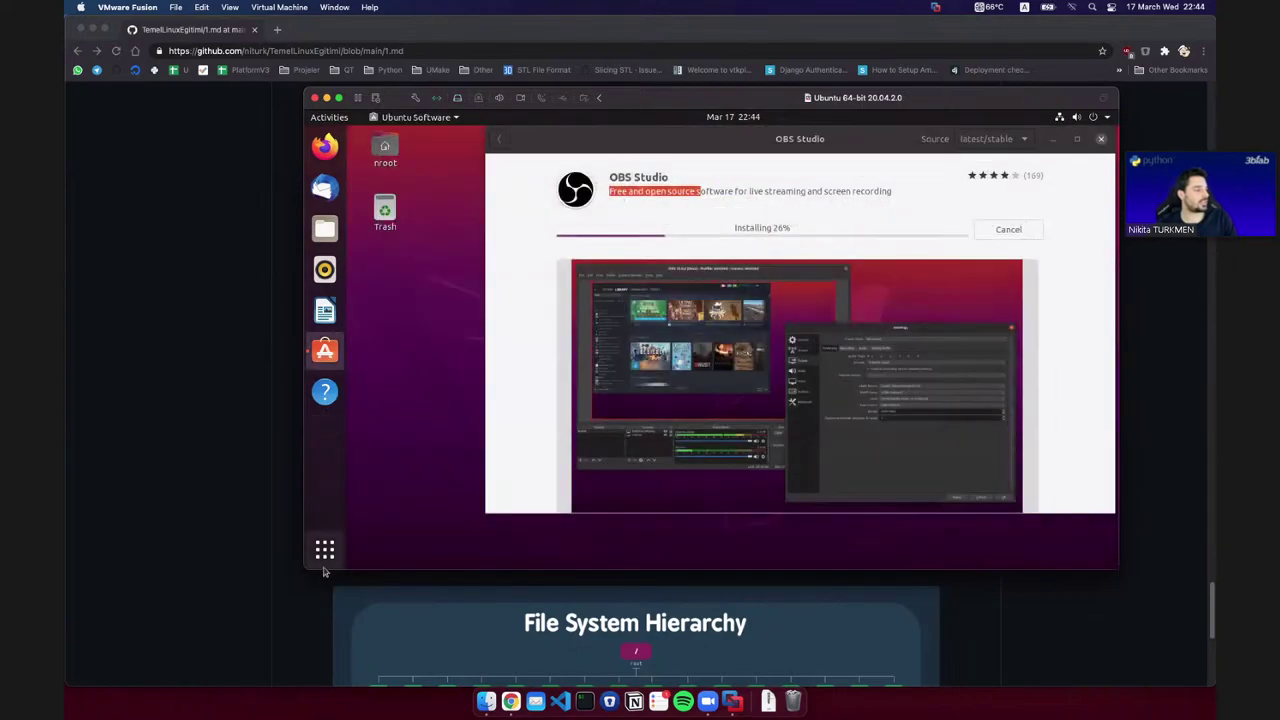
pyautogui.click(325, 553)
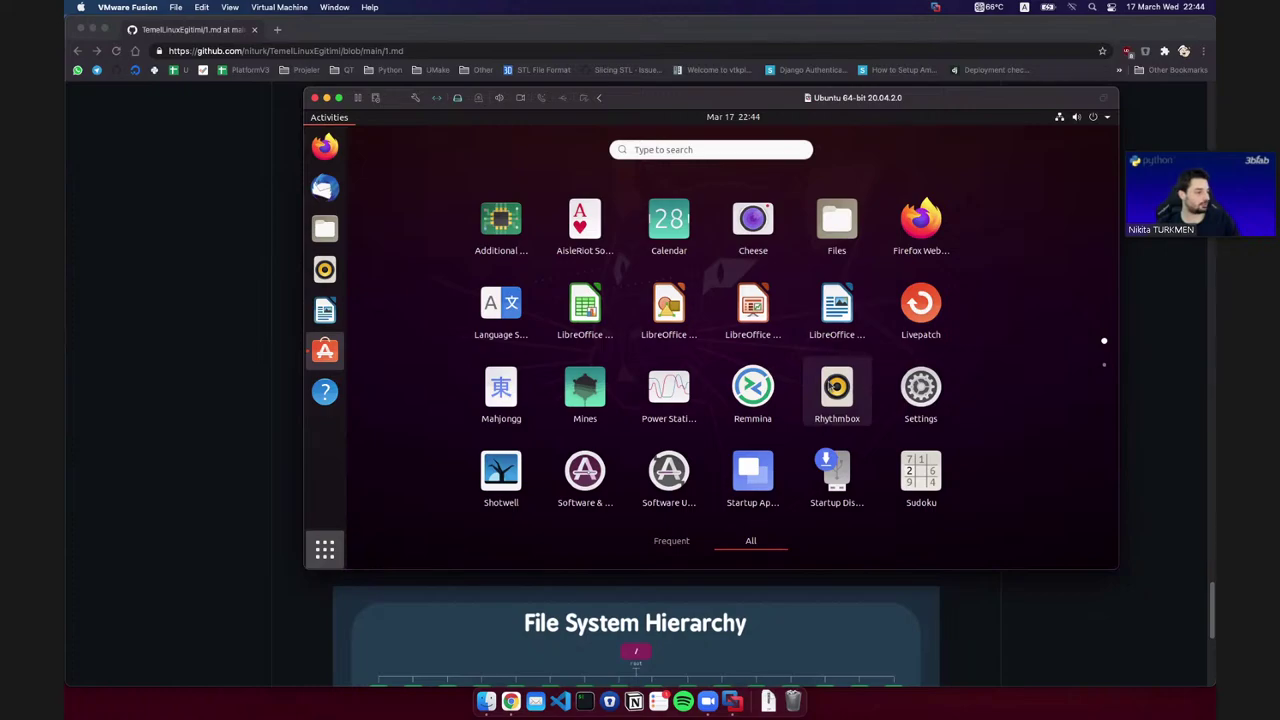
pyautogui.scroll(-1, 755, 442)
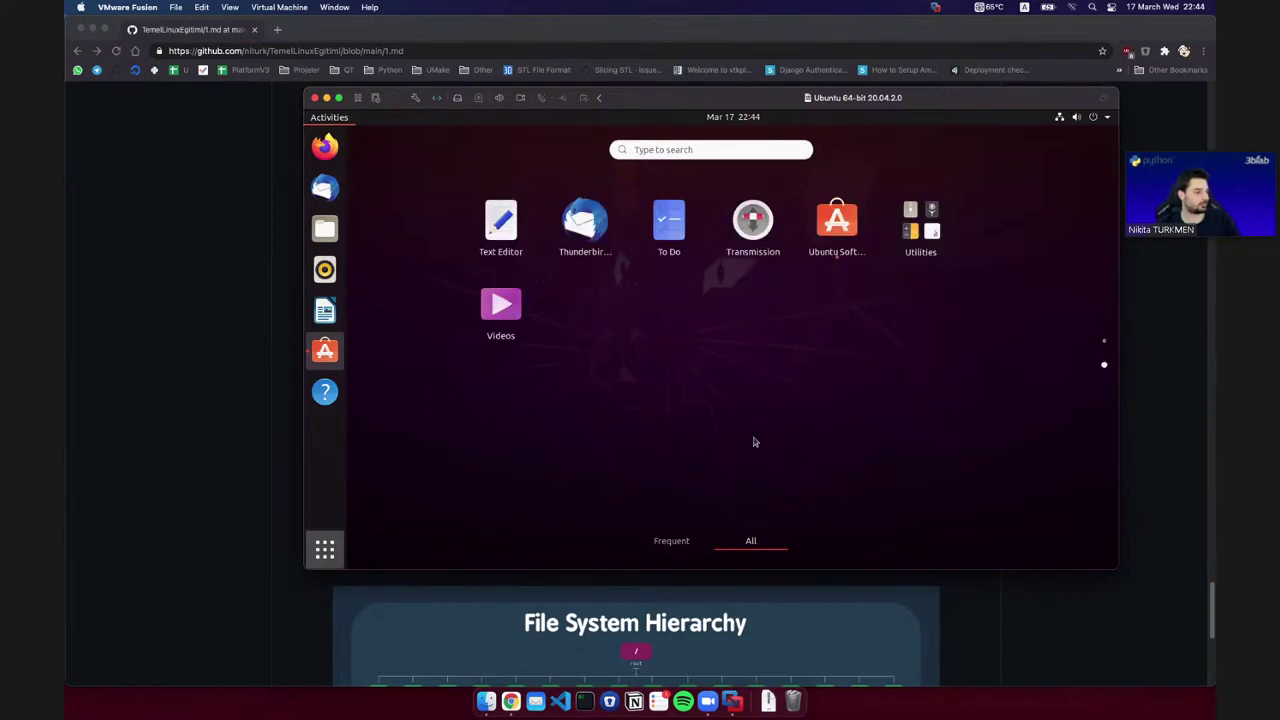
pyautogui.click(500, 218)
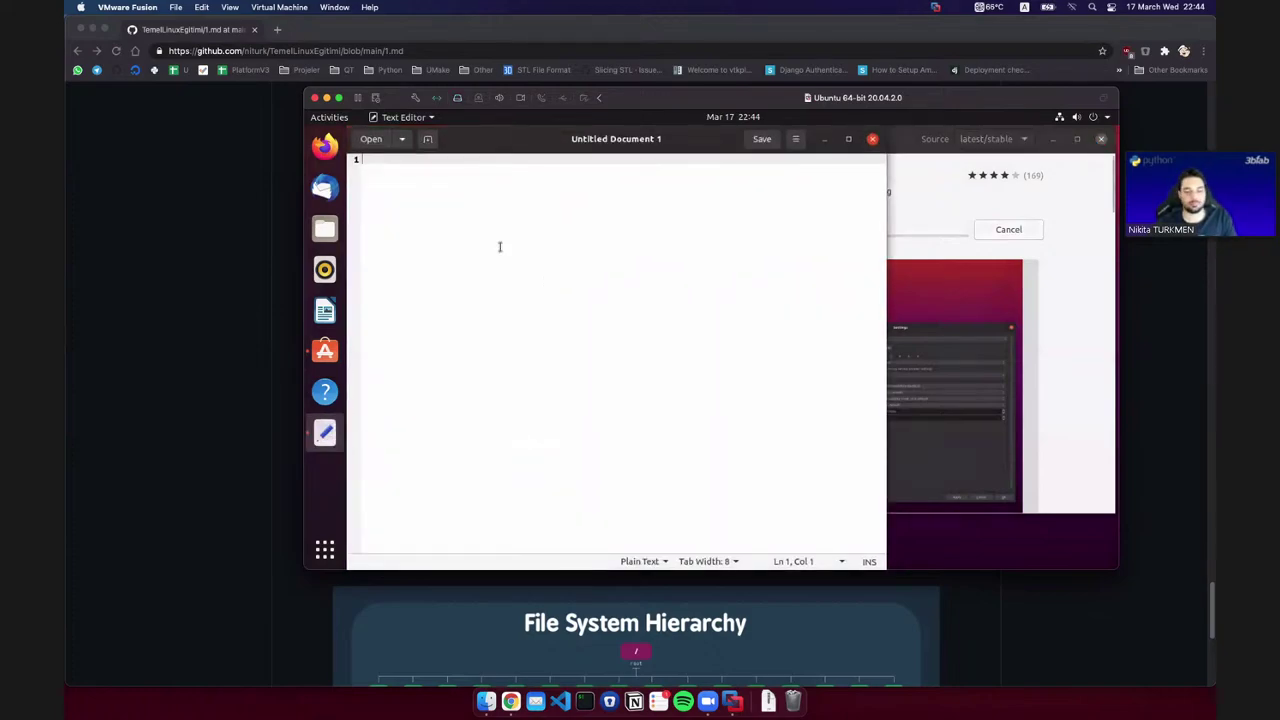
pyautogui.write('niklasdaisdasdasdasdas dasd ')
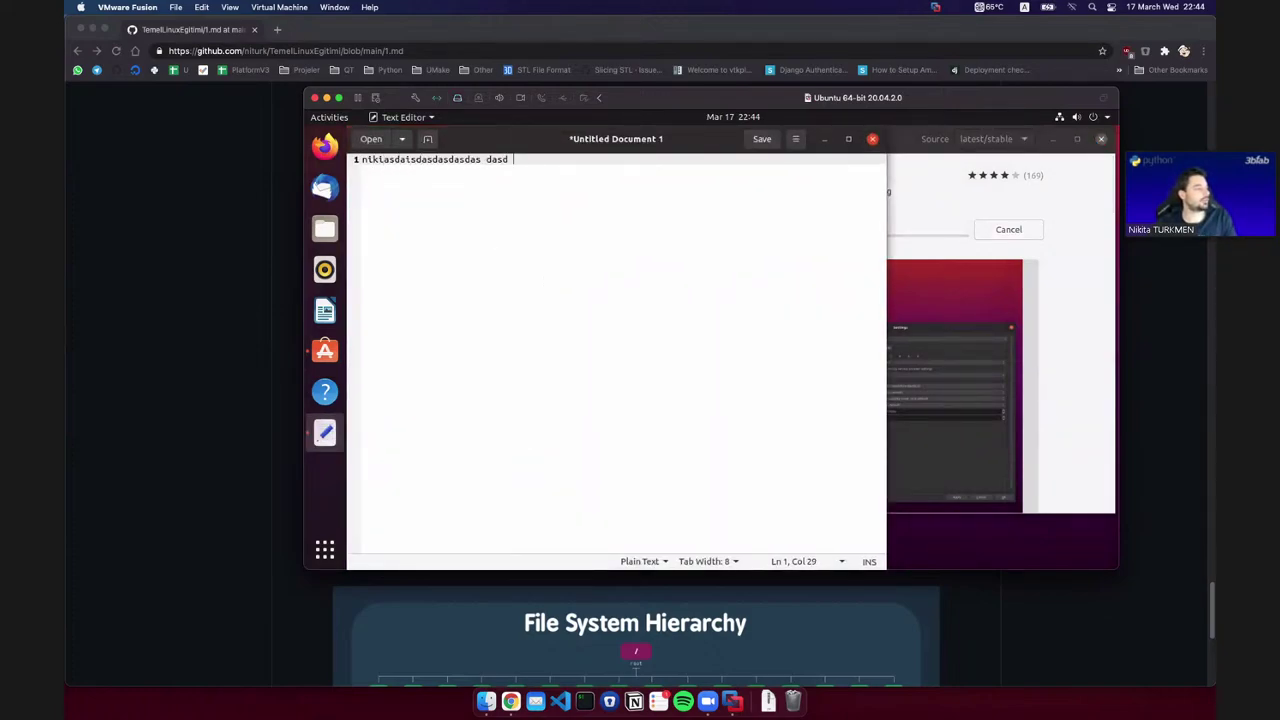
pyautogui.write('asd')
pyautogui.press('Return')
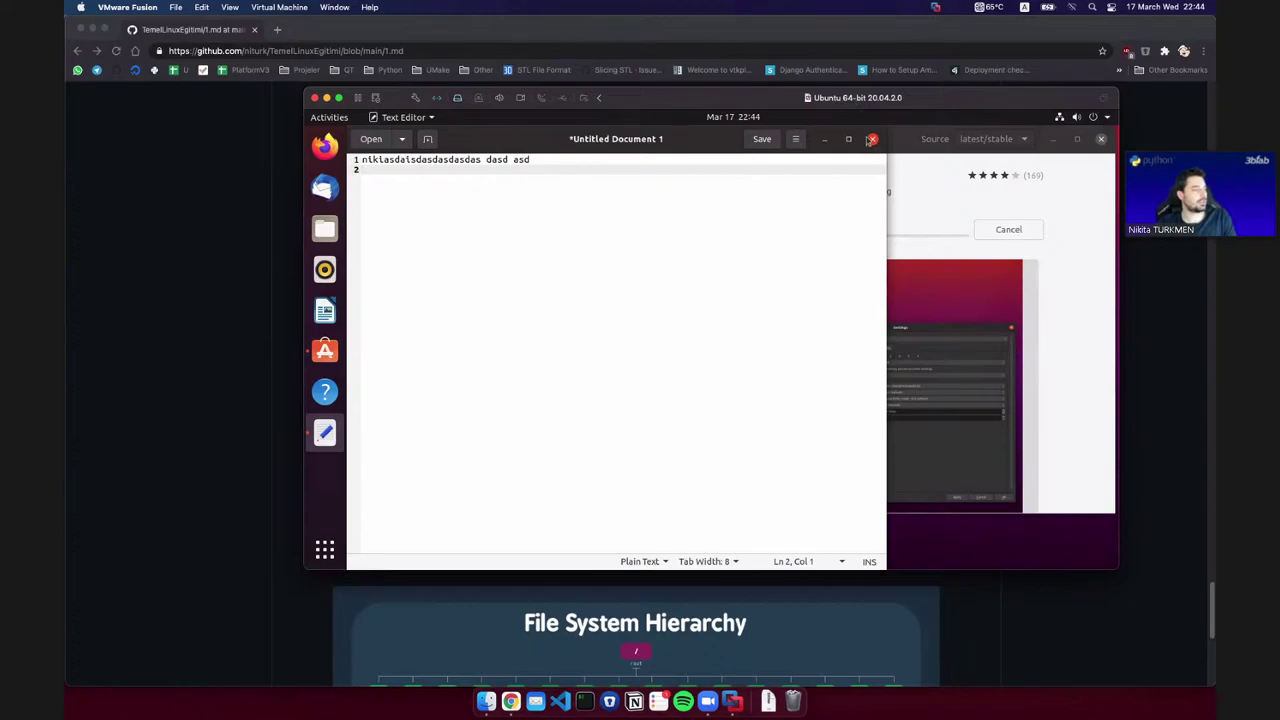
pyautogui.click(871, 140)
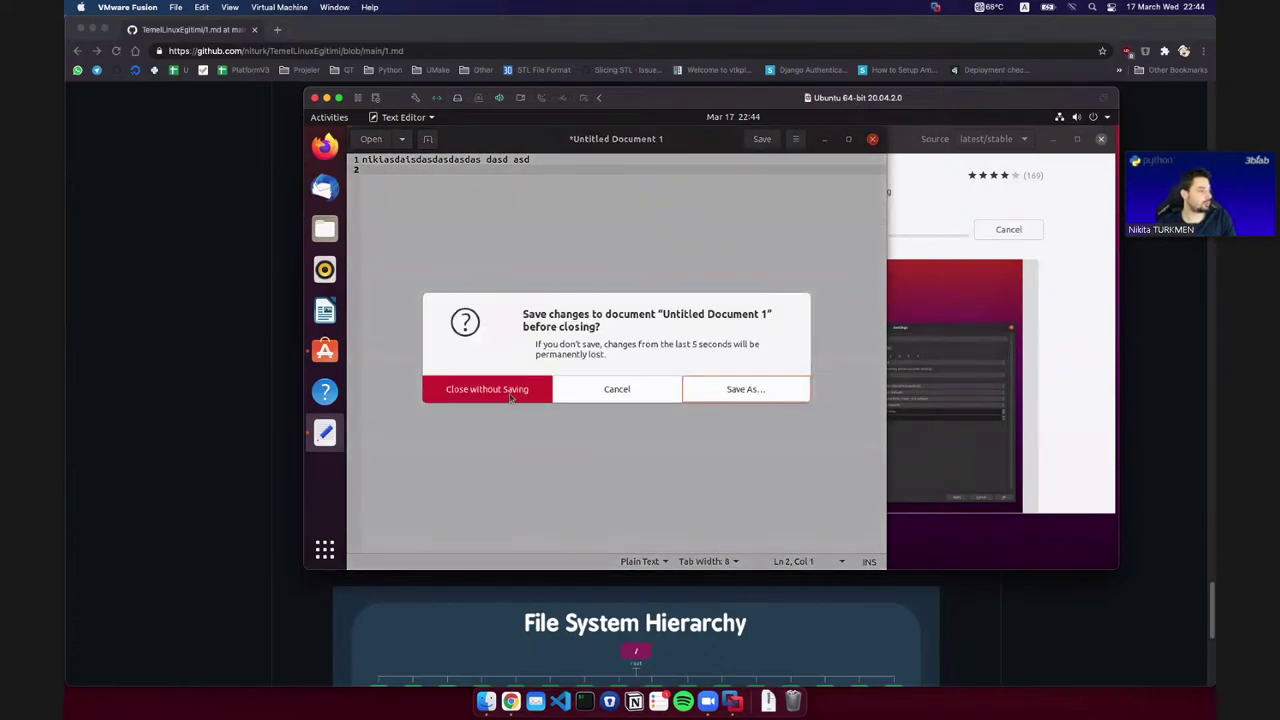
pyautogui.click(509, 389)
pyautogui.press('super')
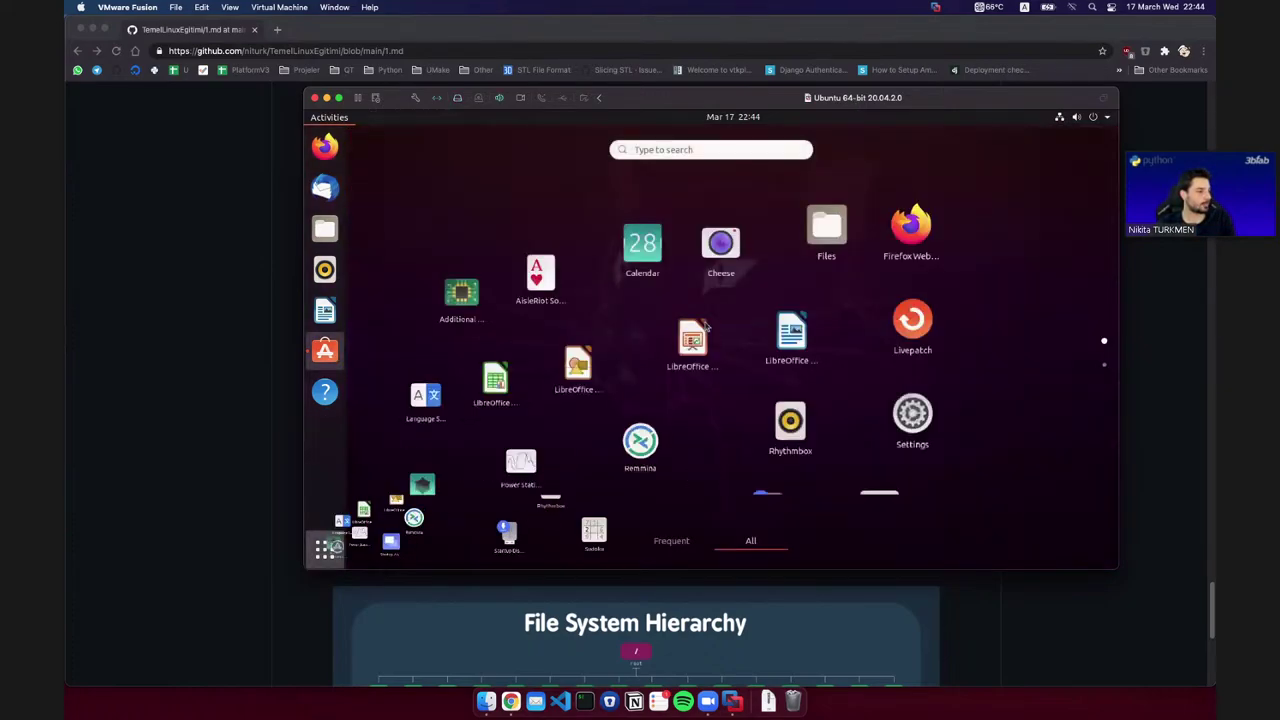
# - Add a 'linux 2.ders' task to the Personal list, mark it done, and close To Do
pyautogui.scroll(-1, 705, 324)
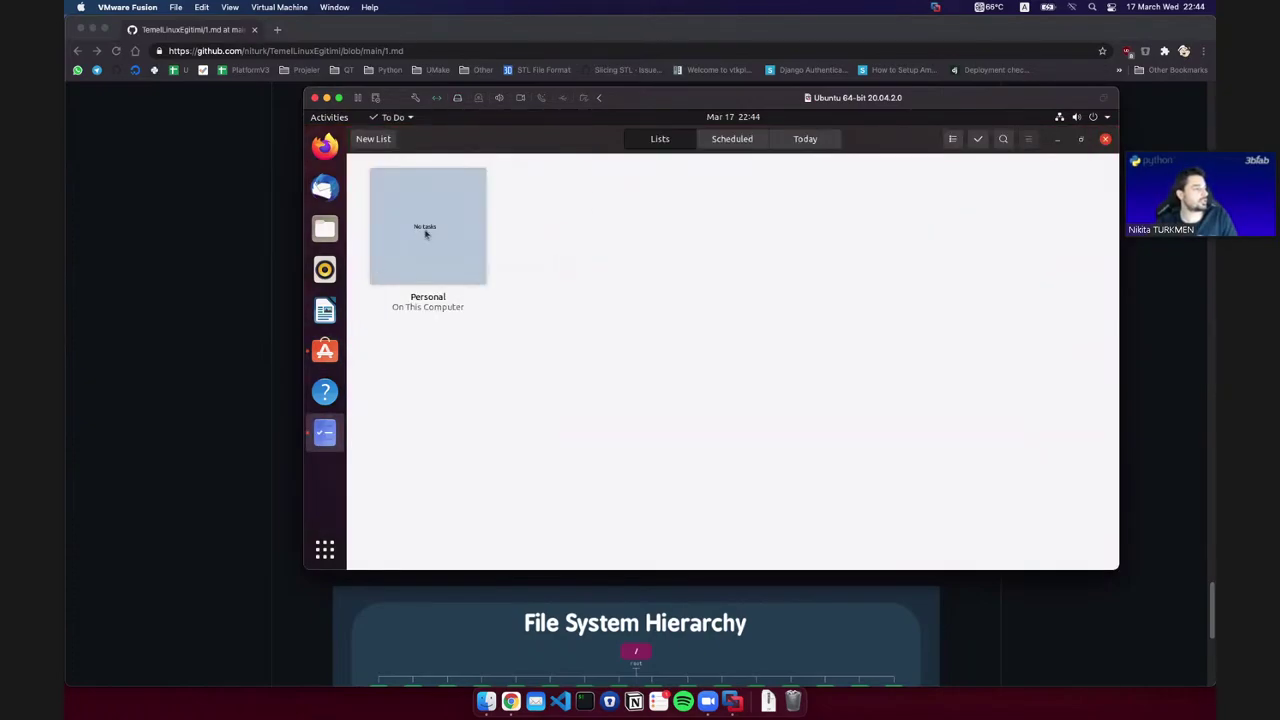
pyautogui.click(428, 228)
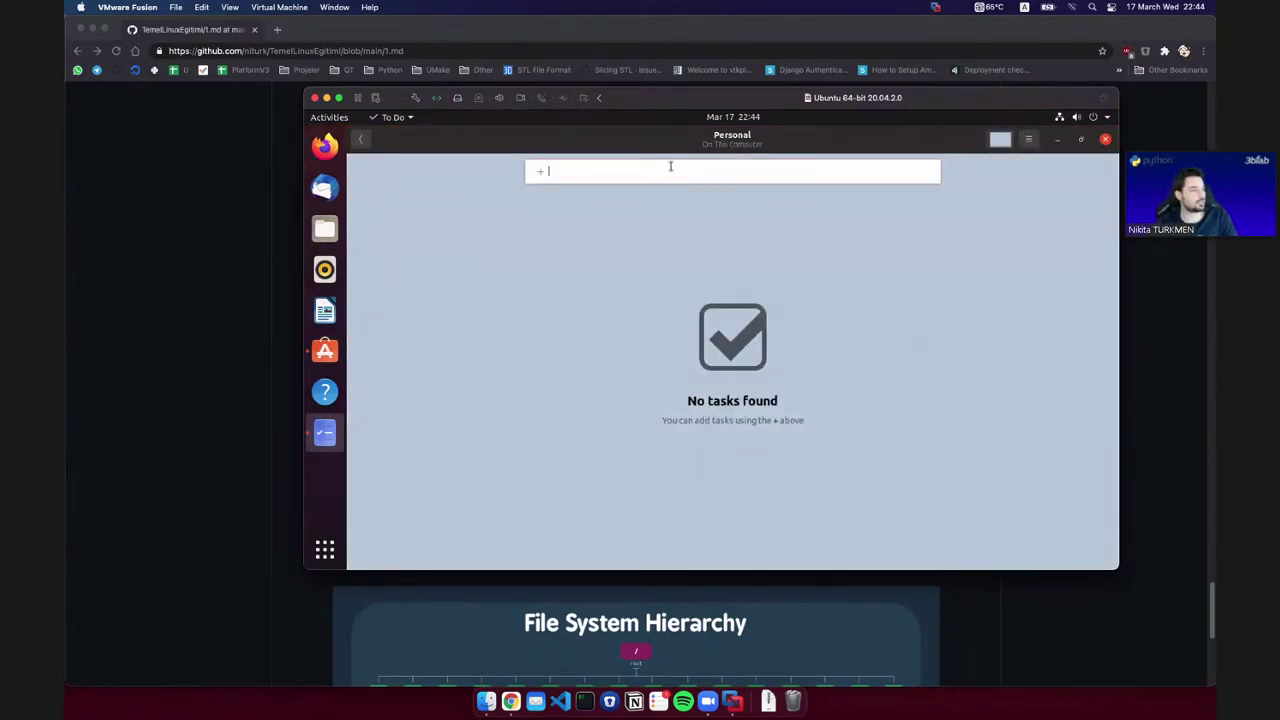
pyautogui.write('linux 2.ders')
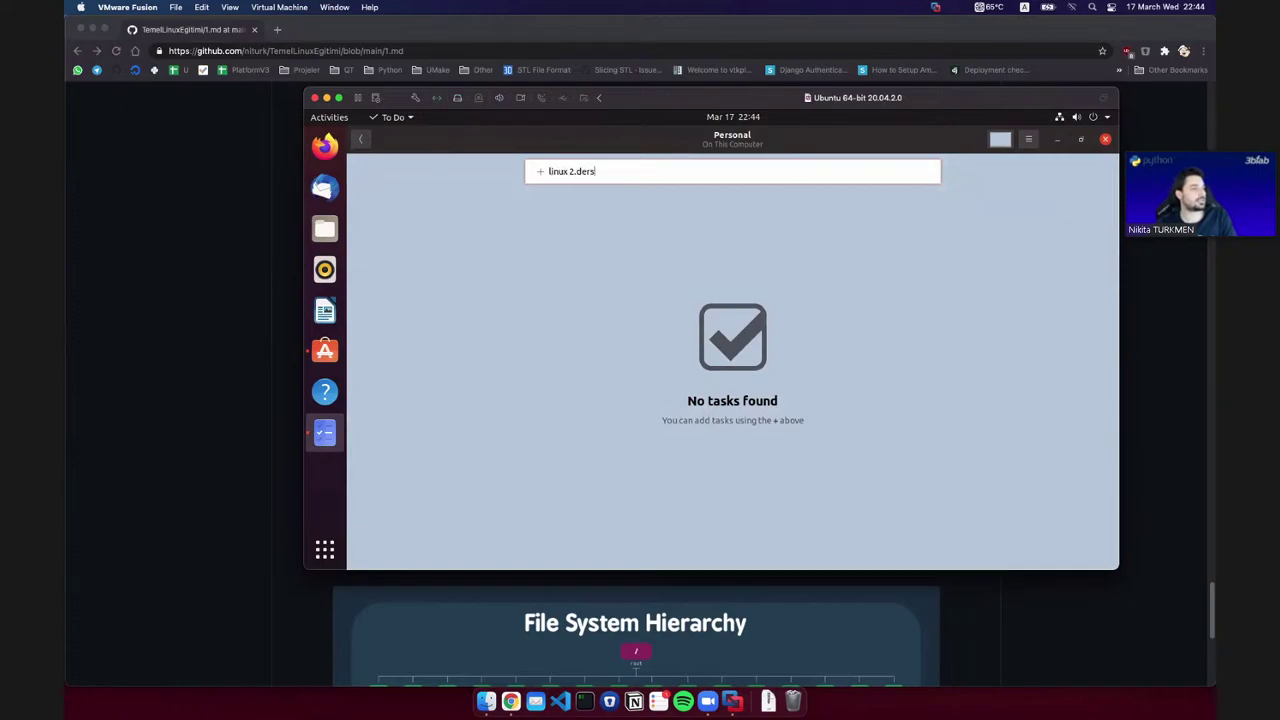
pyautogui.press('Return')
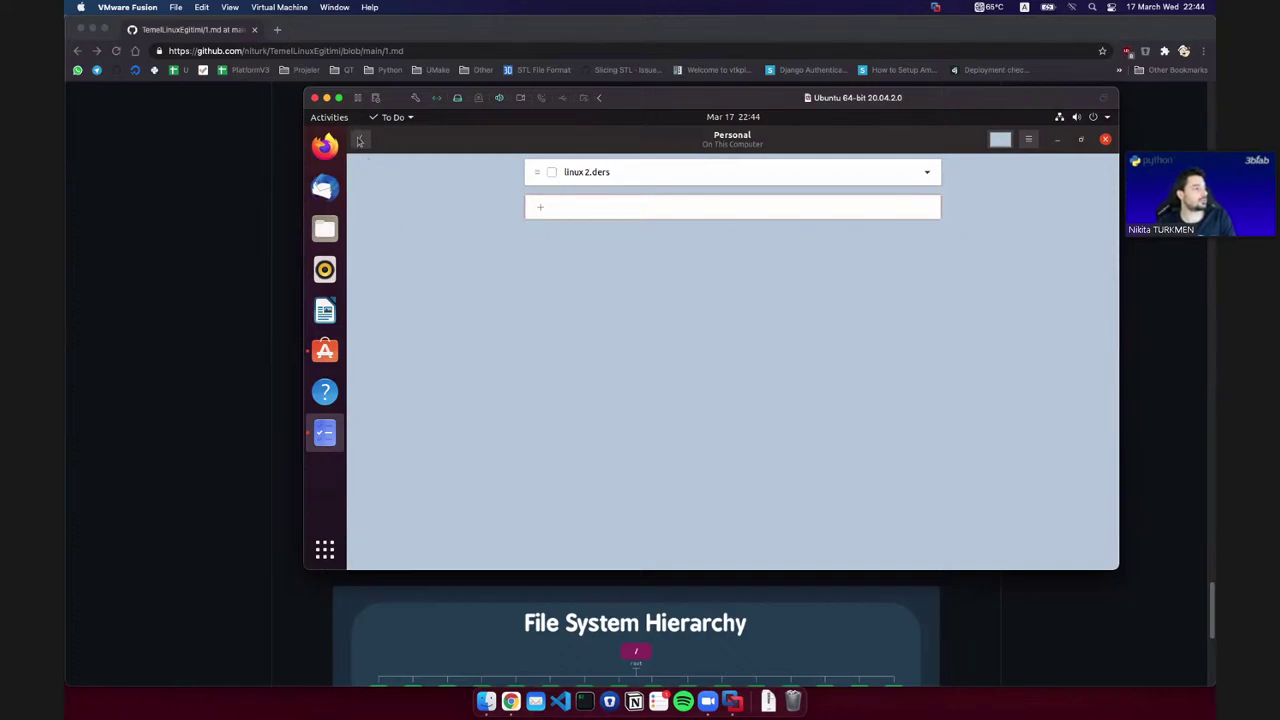
pyautogui.click(551, 172)
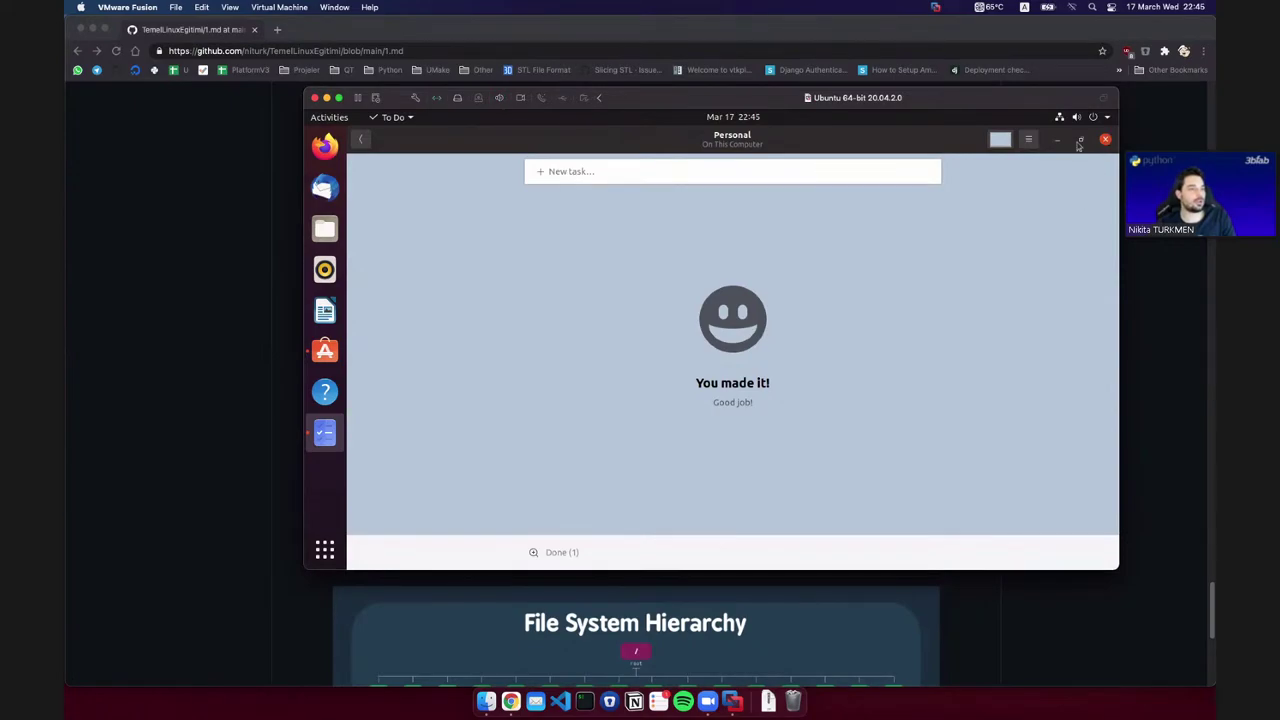
pyautogui.click(1105, 139)
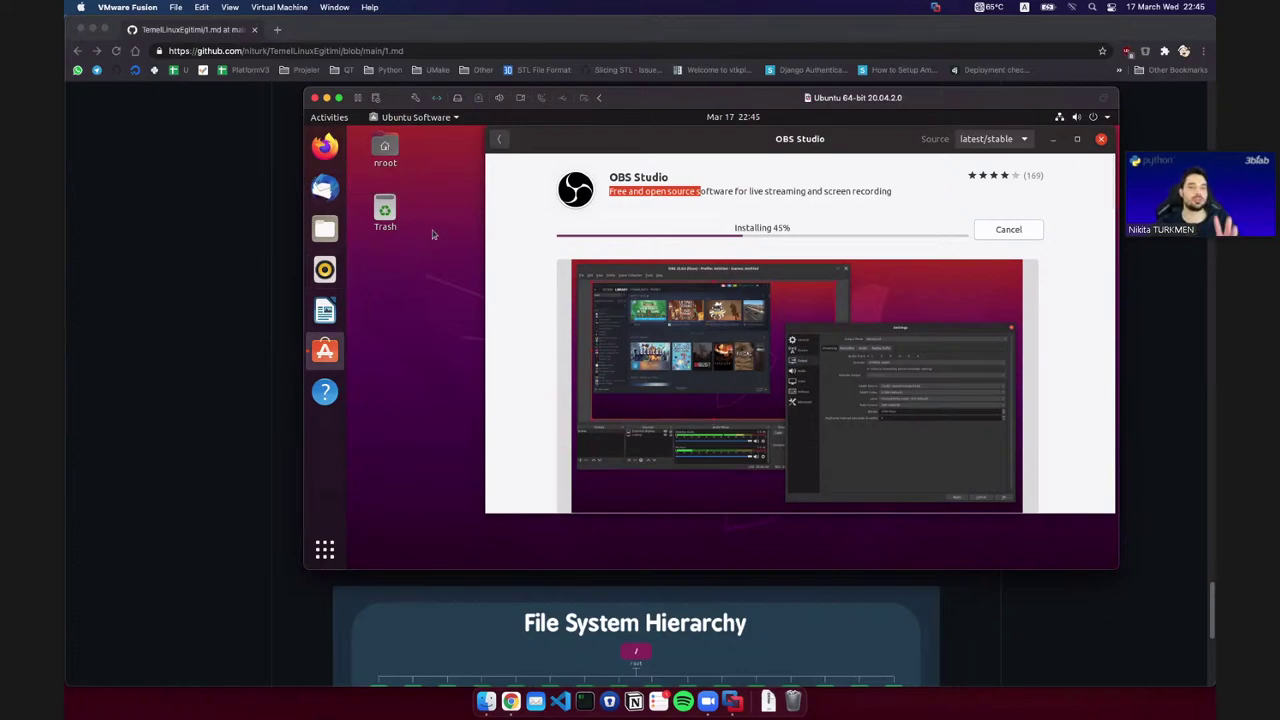
pyautogui.click(277, 31)
pyautogui.click(277, 31)
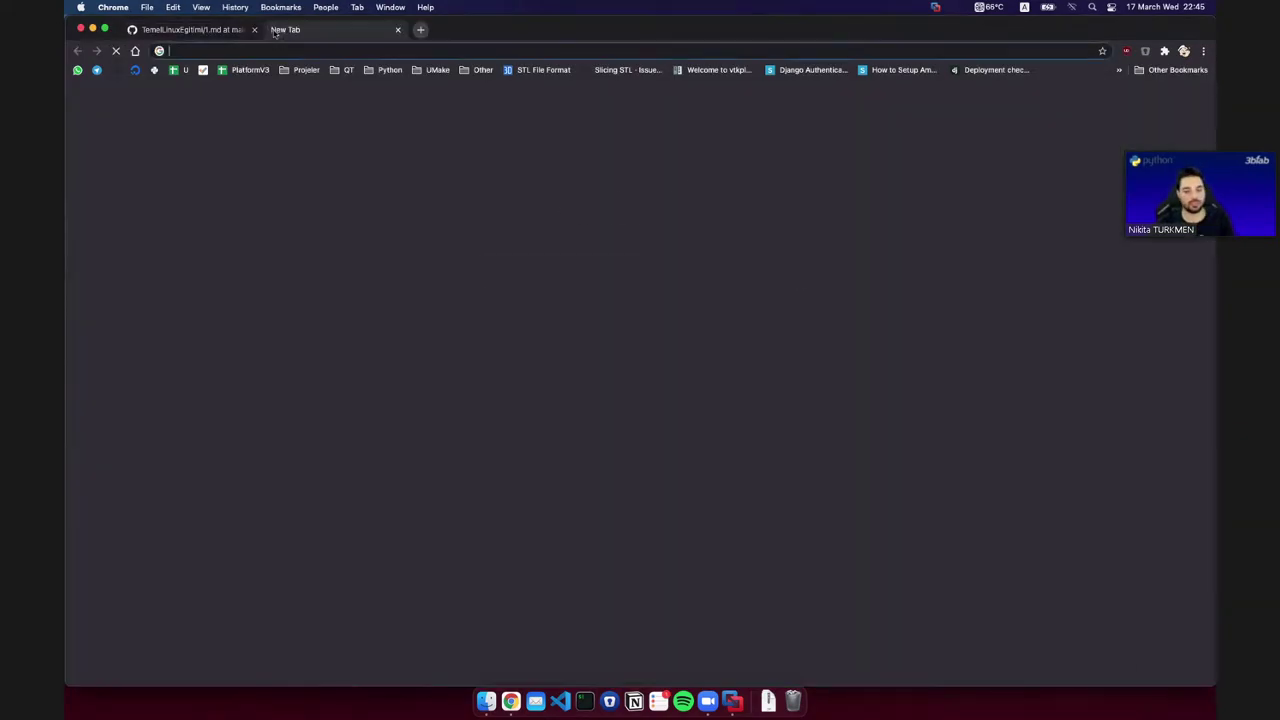
pyautogui.write('wine')
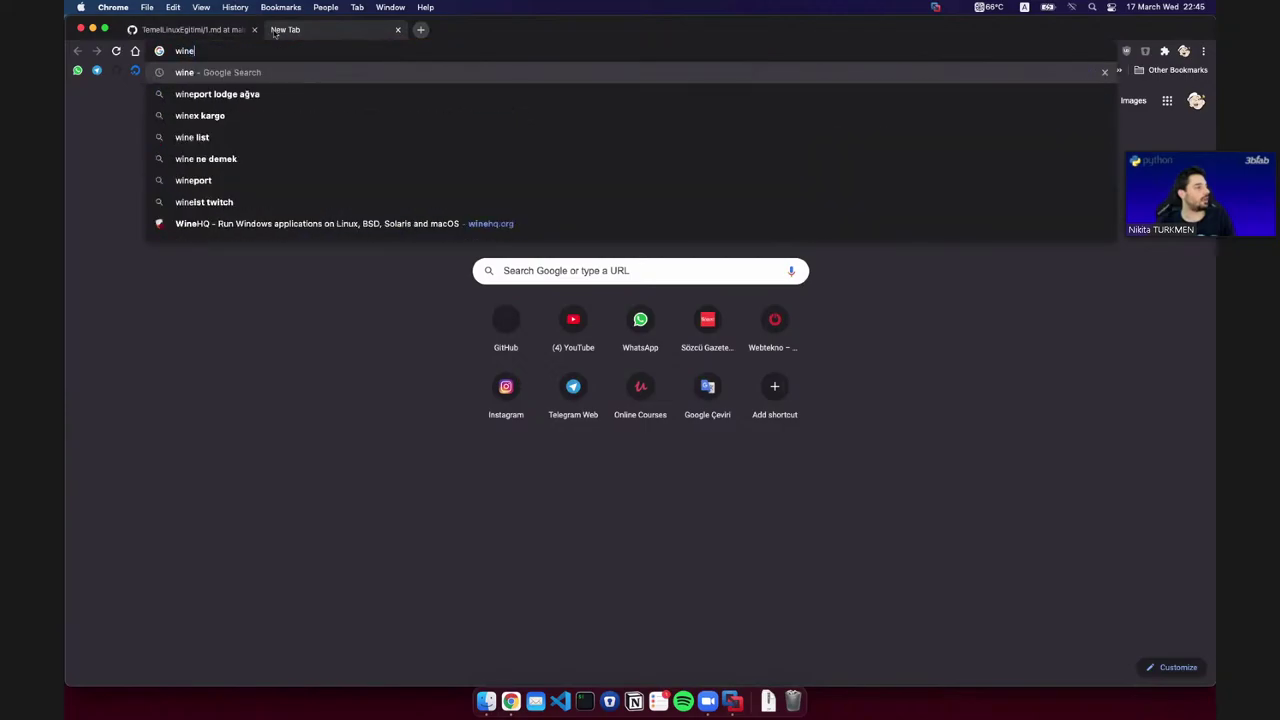
pyautogui.press('Return')
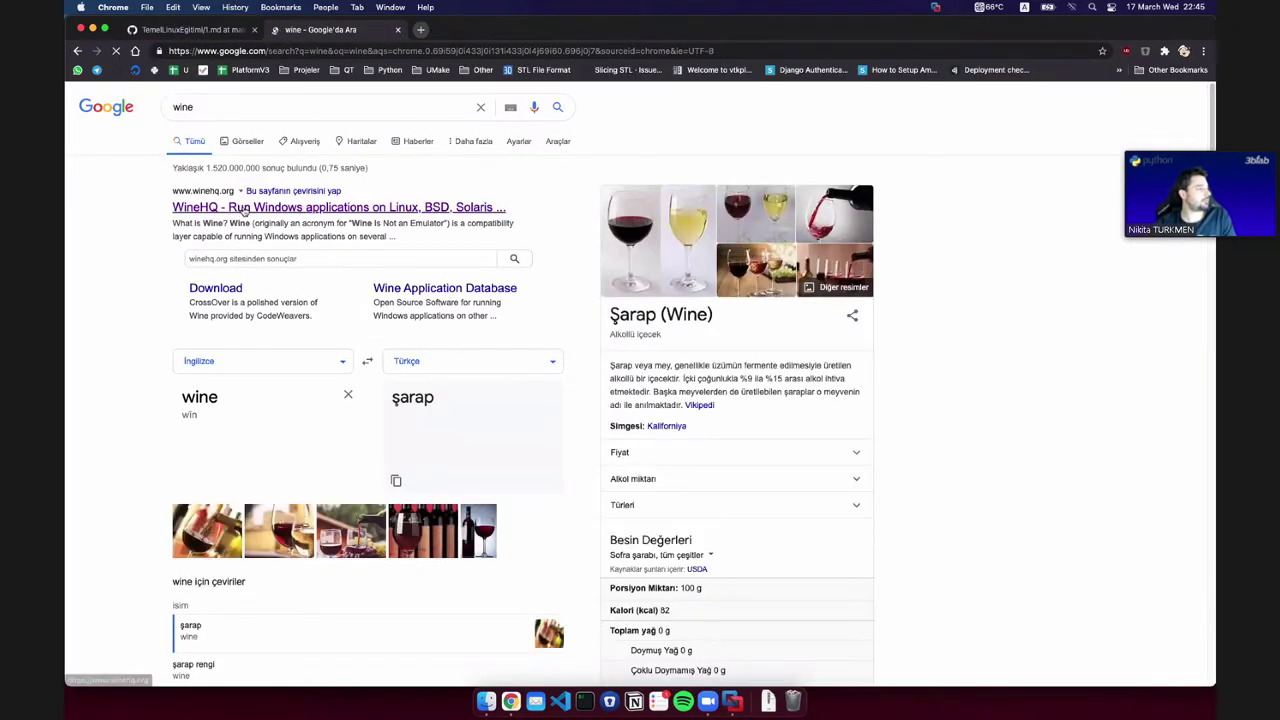
pyautogui.click(241, 207)
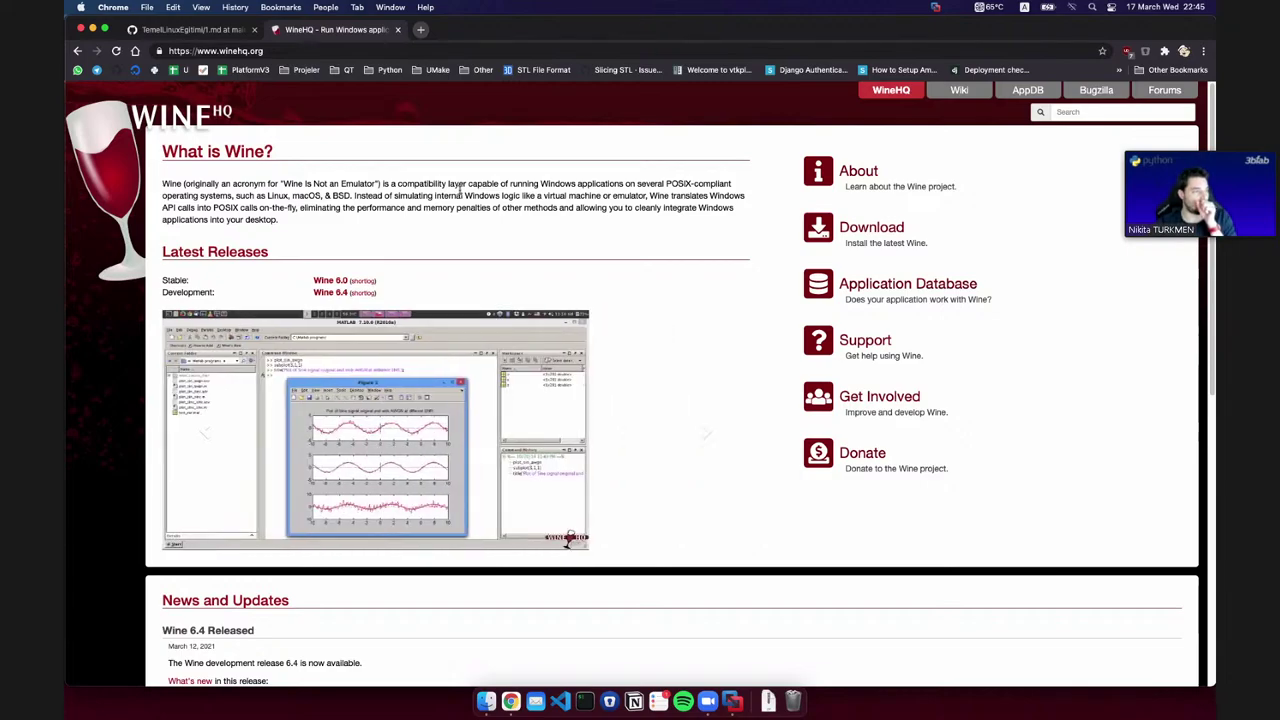
pyautogui.moveTo(468, 183); pyautogui.dragTo(646, 182)
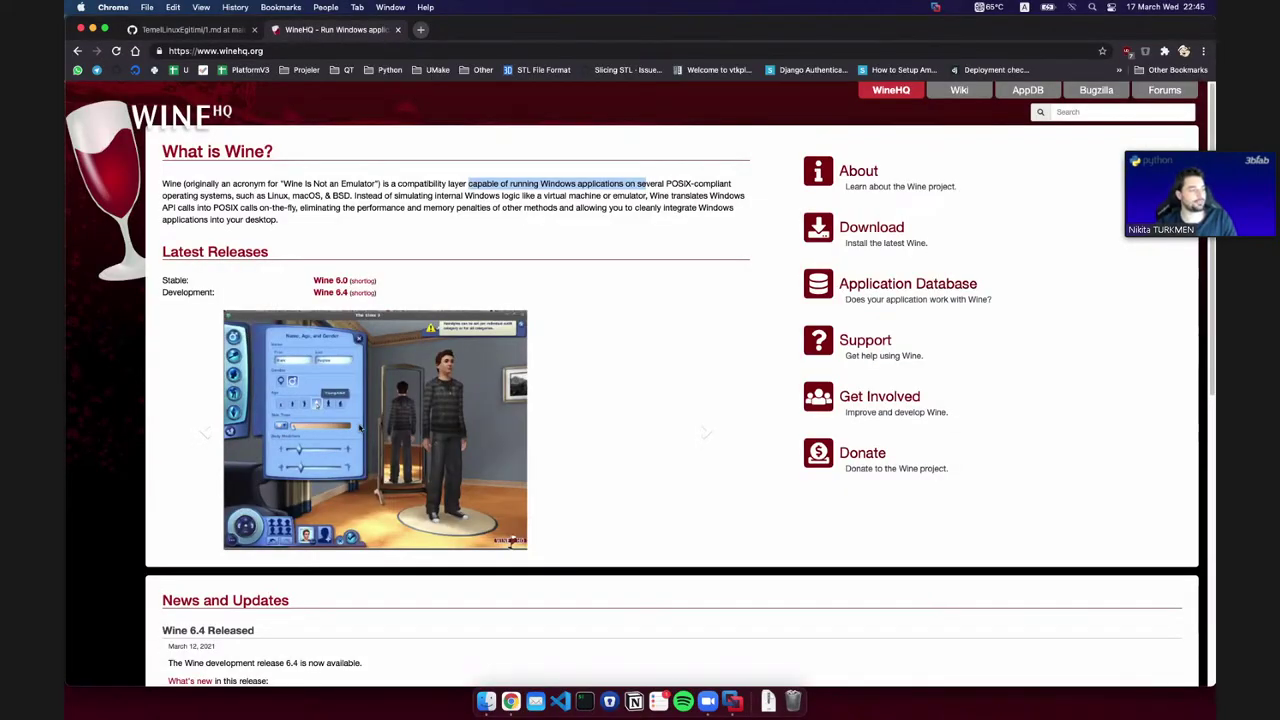
pyautogui.click(707, 432)
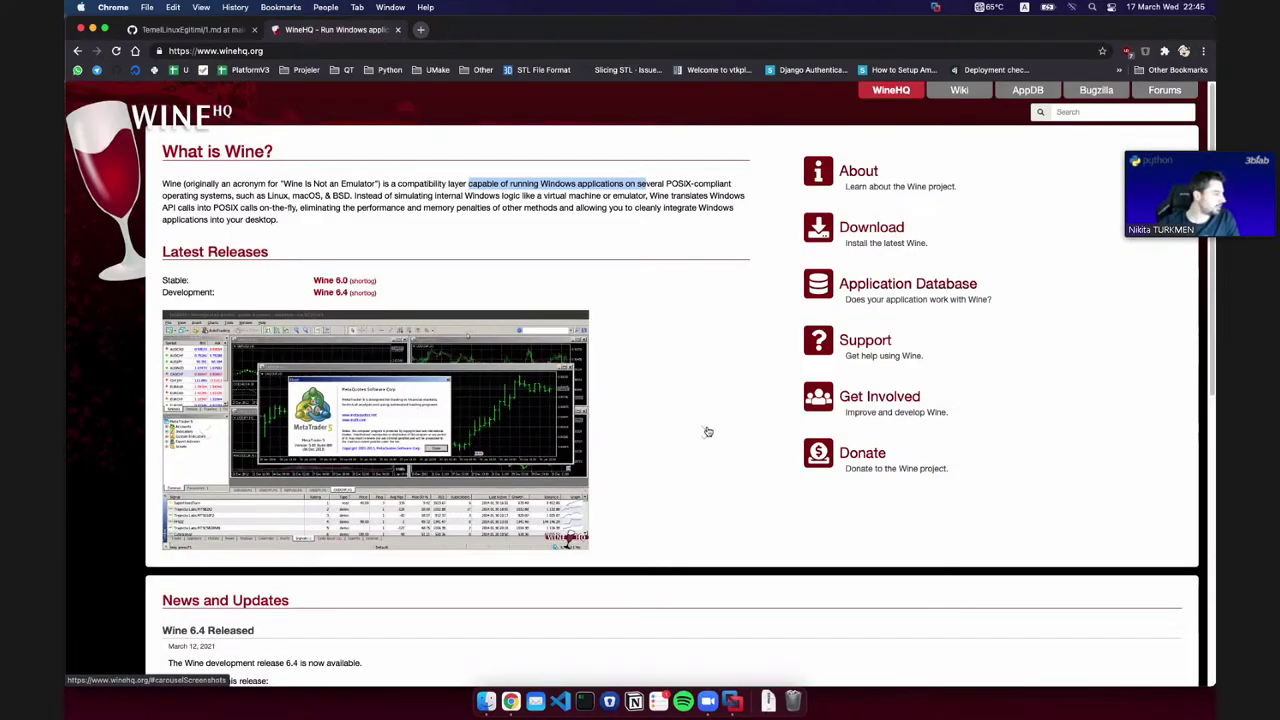
pyautogui.click(707, 432)
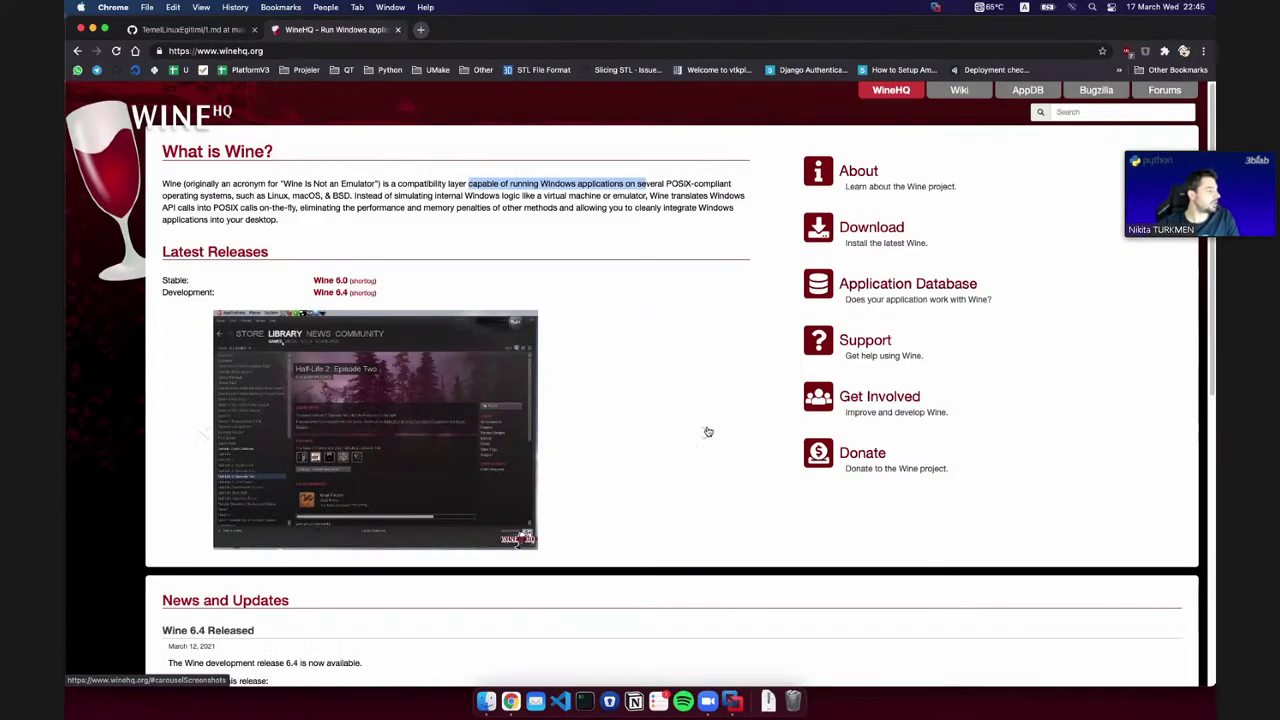
pyautogui.click(707, 432)
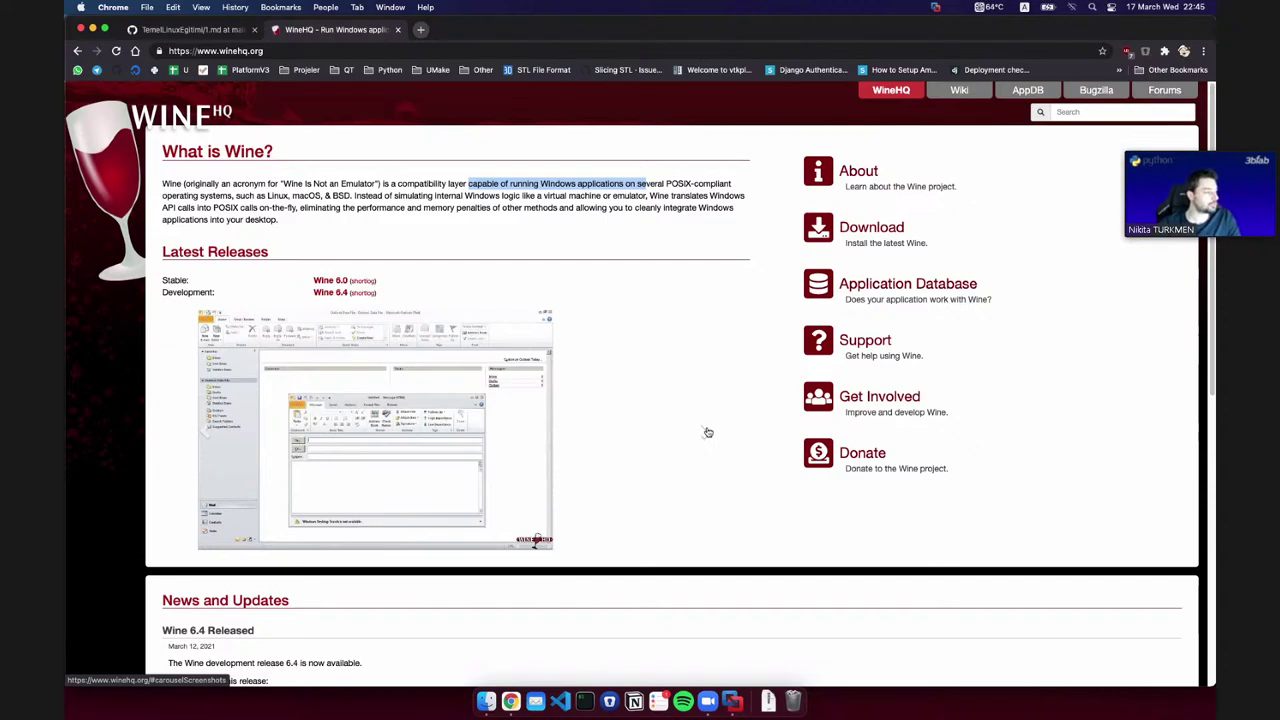
pyautogui.click(707, 432)
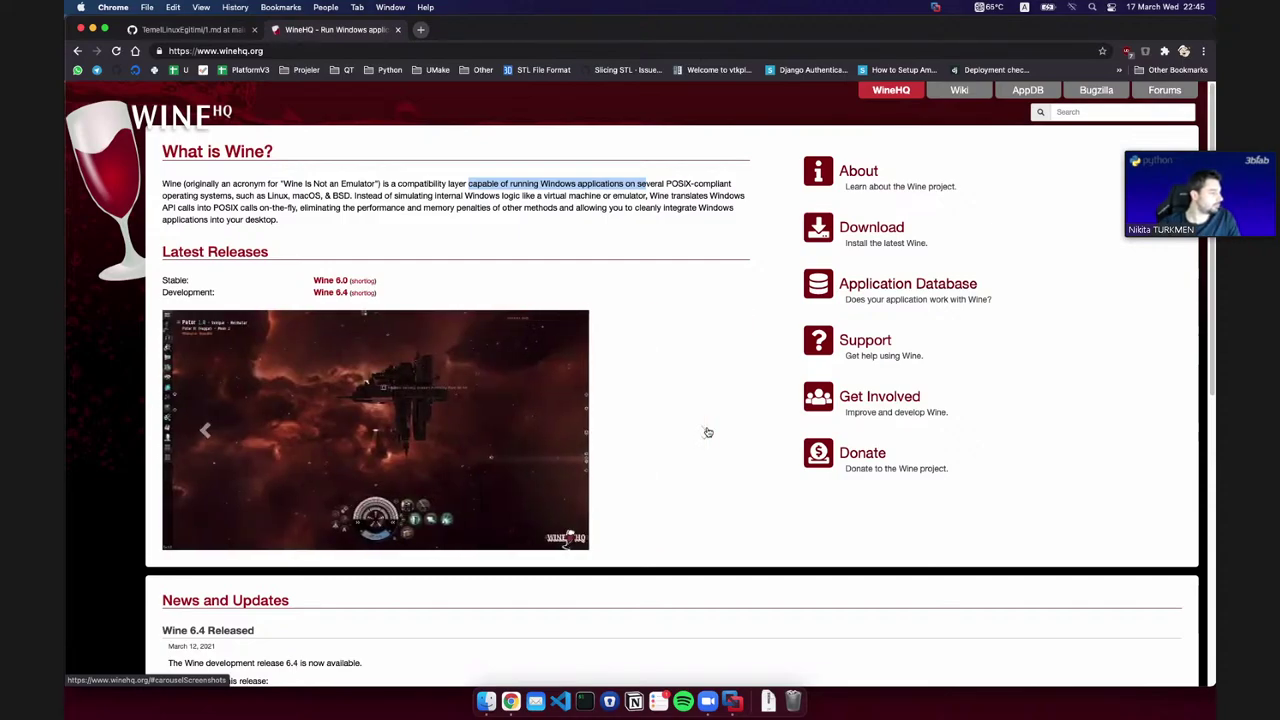
pyautogui.click(707, 432)
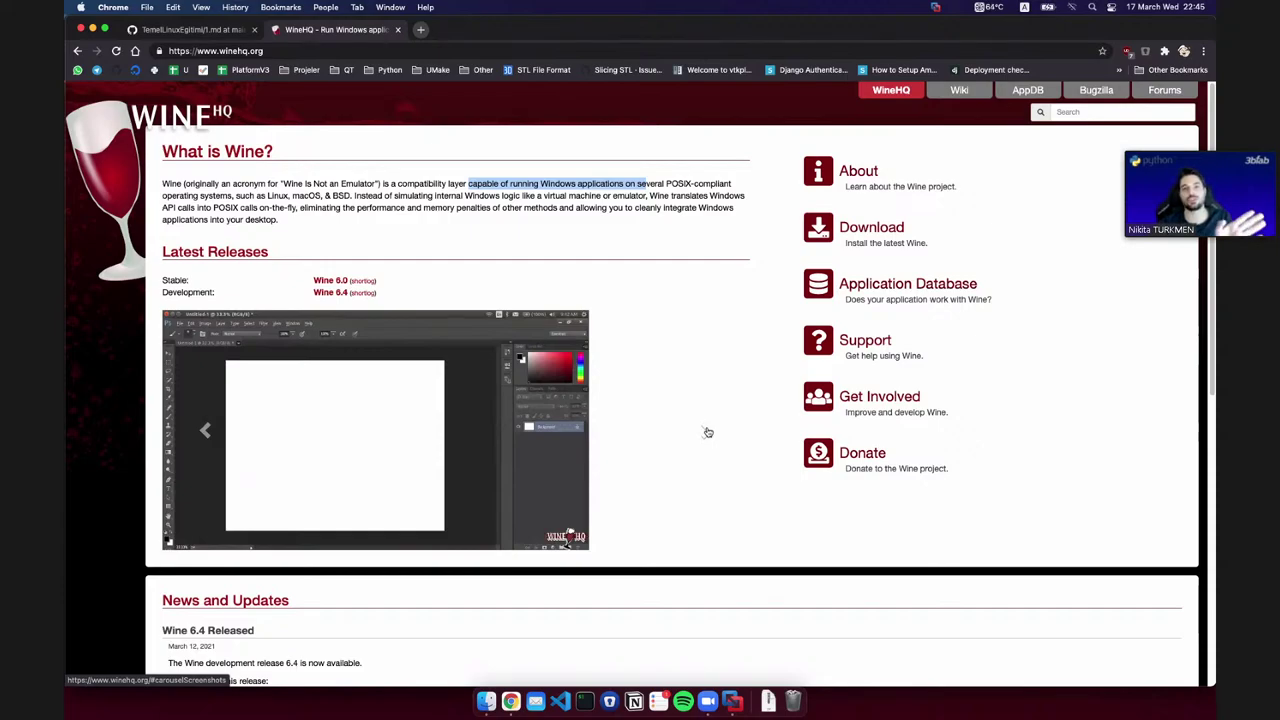
pyautogui.click(707, 432)
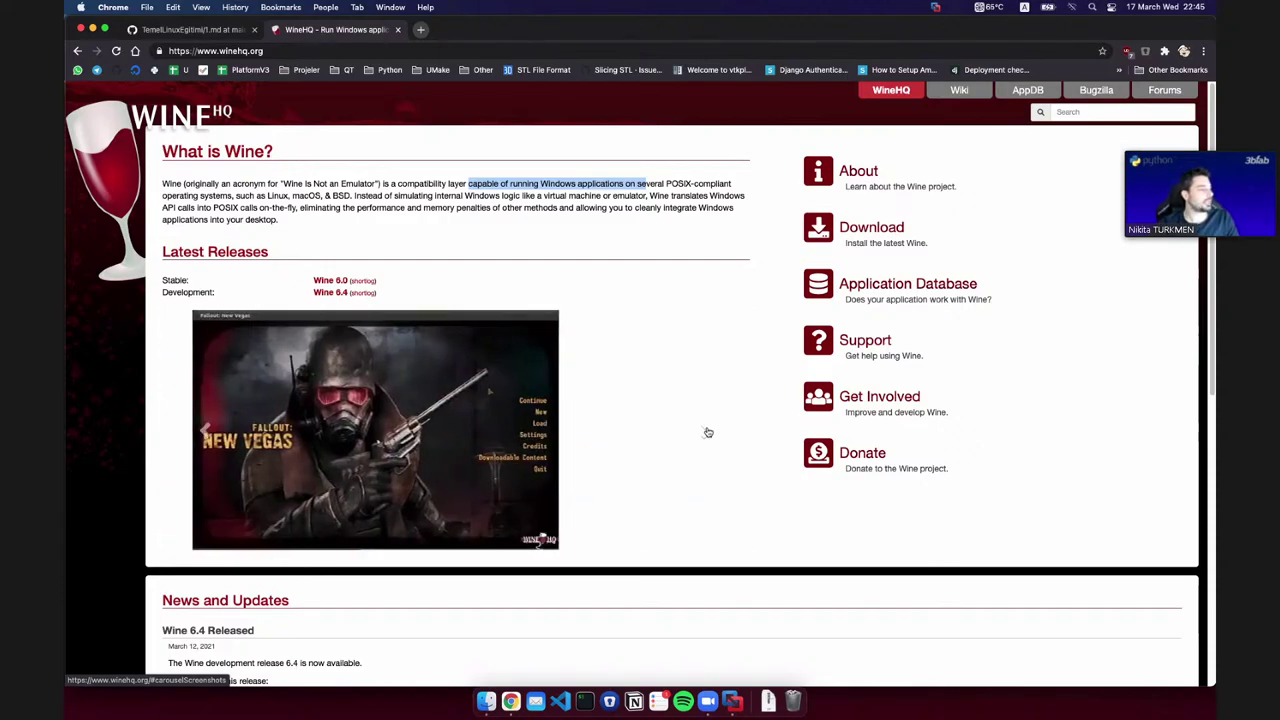
pyautogui.click(707, 432)
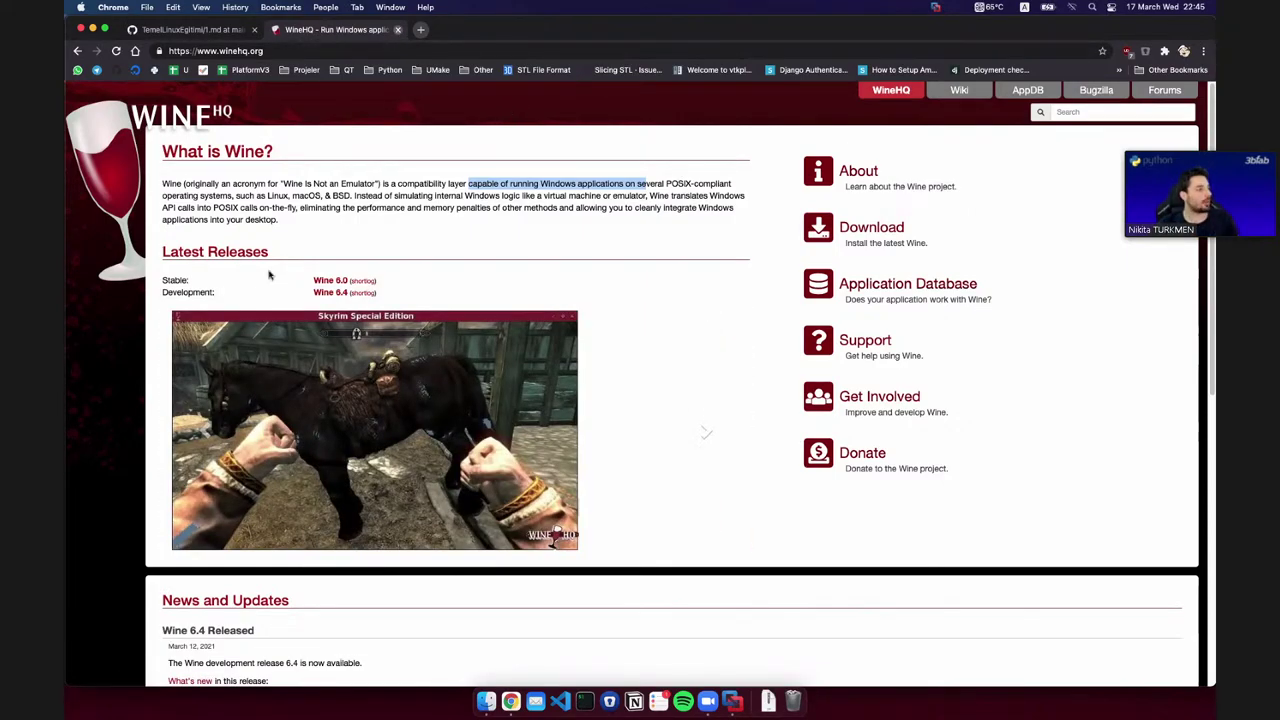
pyautogui.press('super+w')
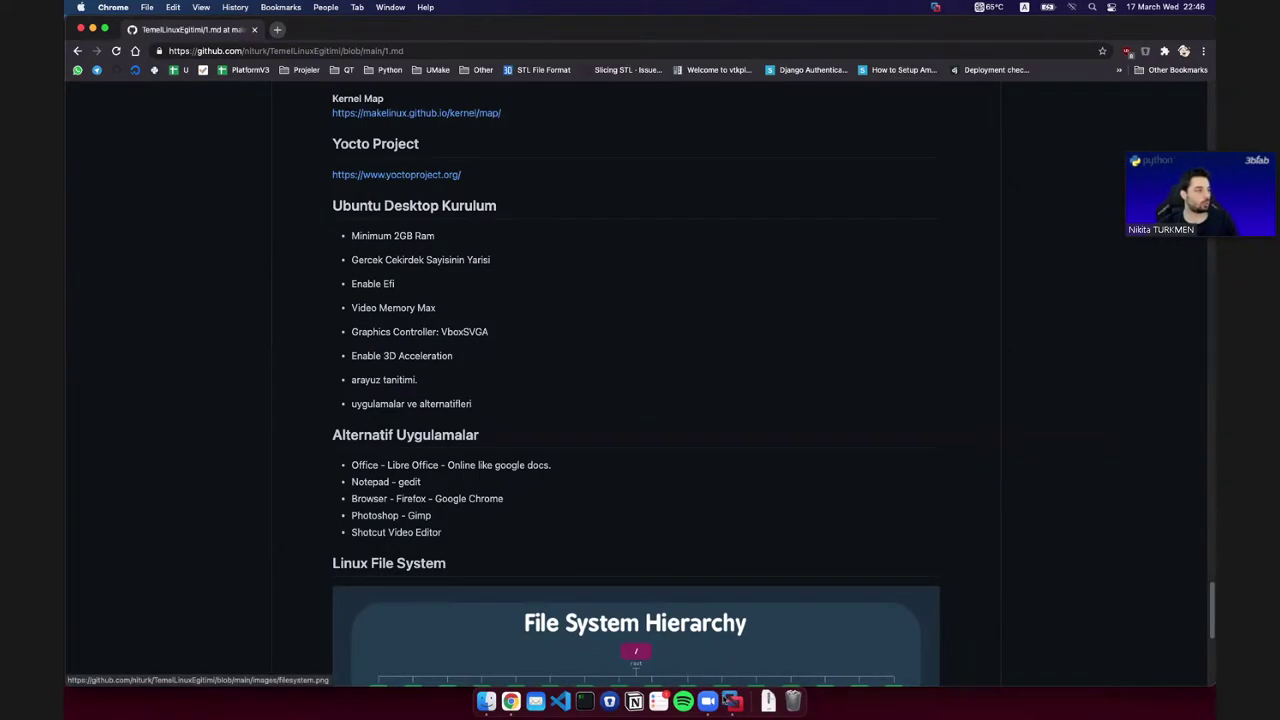
pyautogui.click(732, 700)
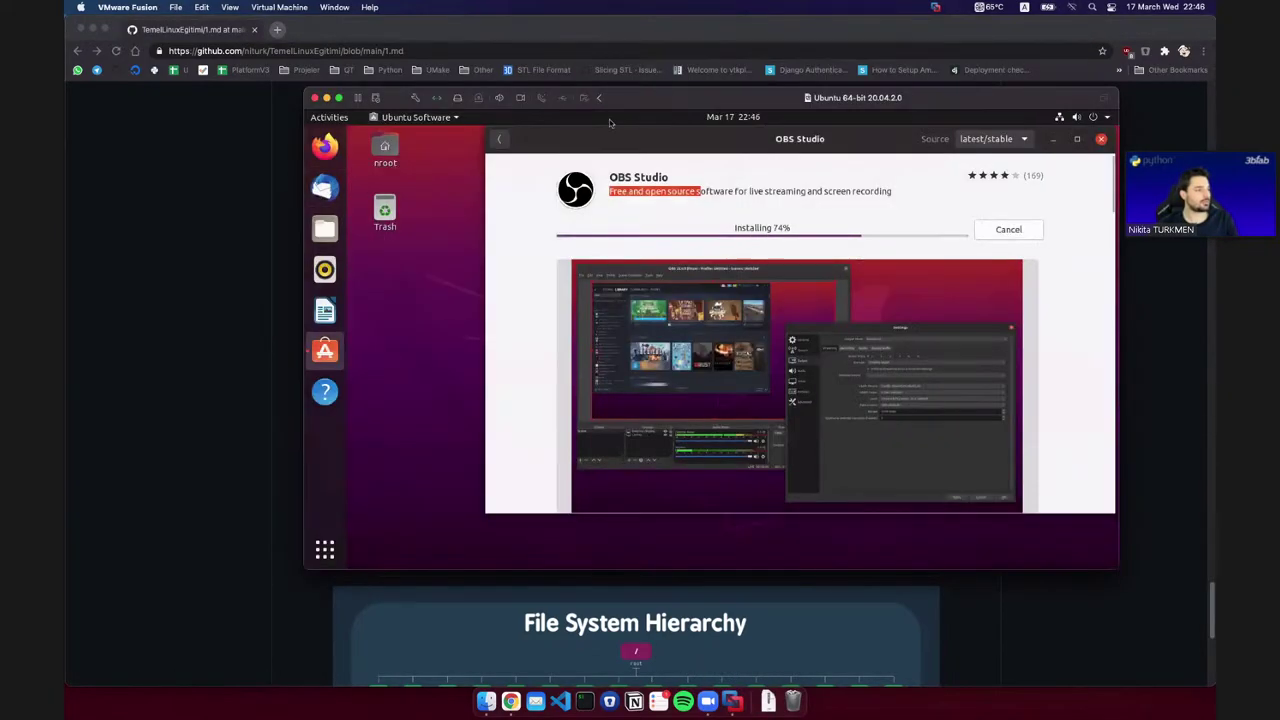
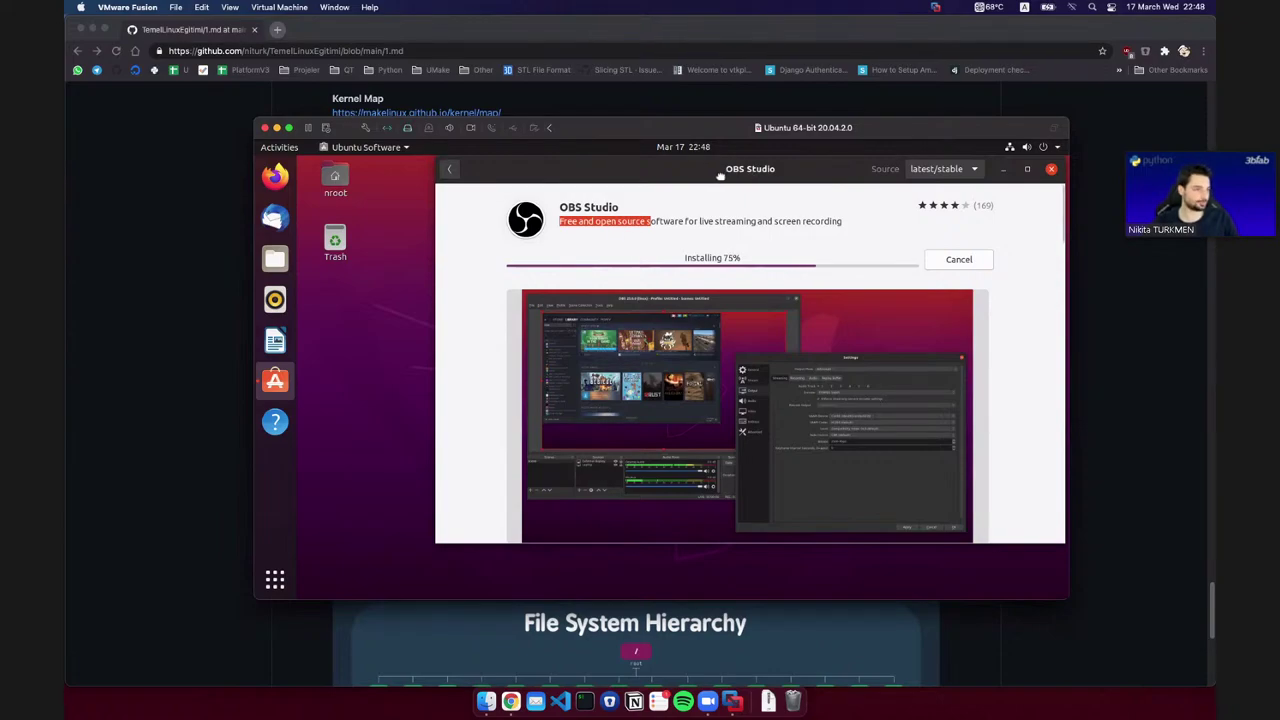
# - Nudge the Ubuntu Software window aside while OBS Studio installs up to 99%
pyautogui.moveTo(716, 176)
pyautogui.mouseDown()
pyautogui.moveTo(681, 182)
pyautogui.moveTo(737, 186)
pyautogui.mouseUp()
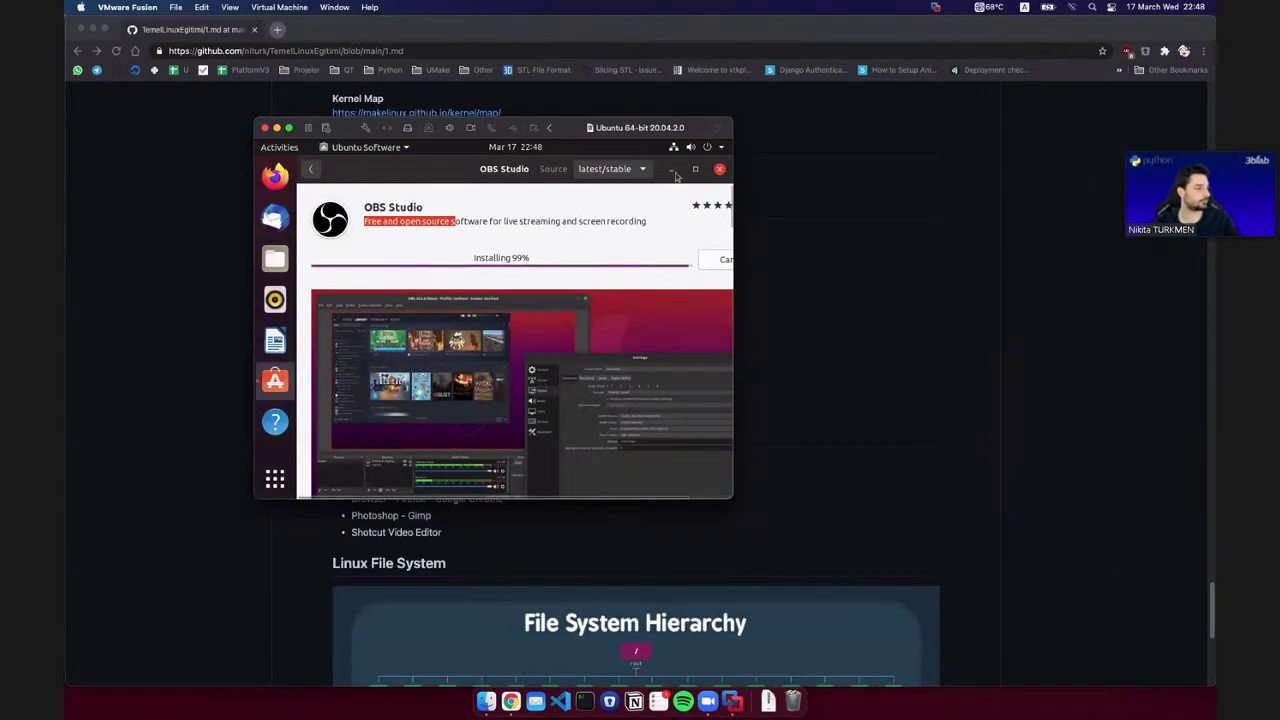
# - From the system menu's Settings, pick a display resolution larger than 800 × 600
pyautogui.click(714, 147)
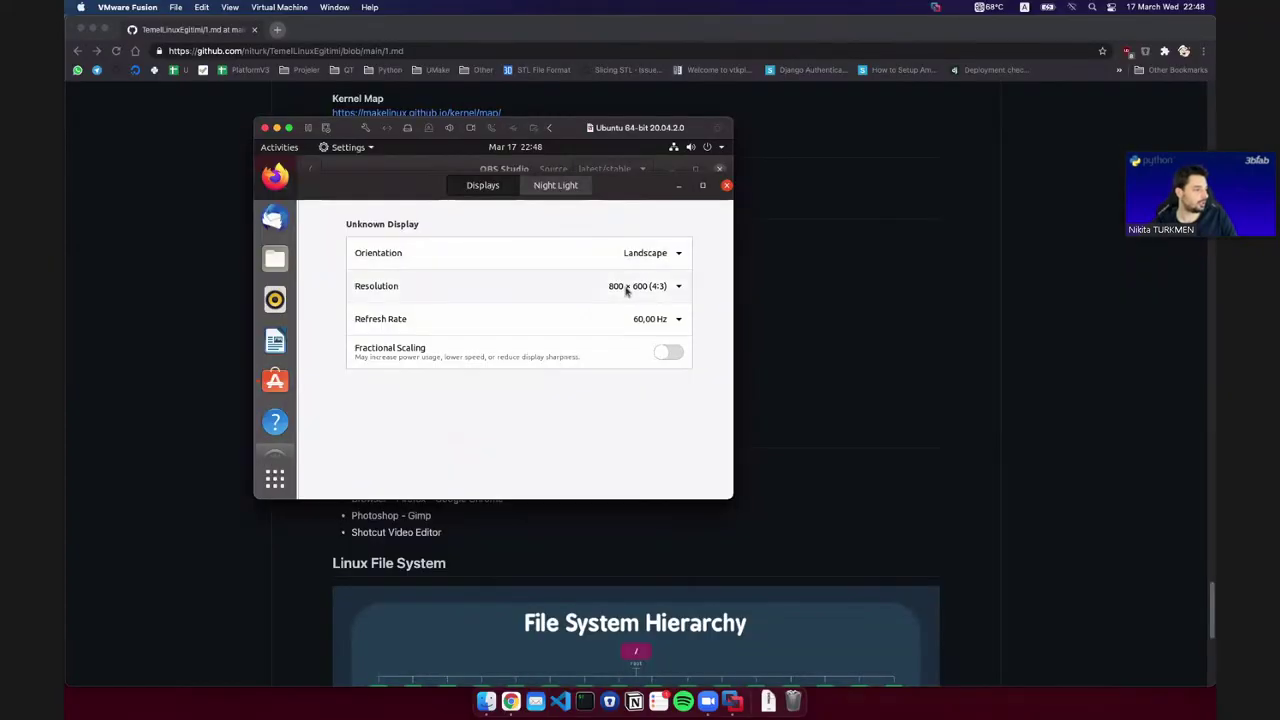
pyautogui.click(625, 286)
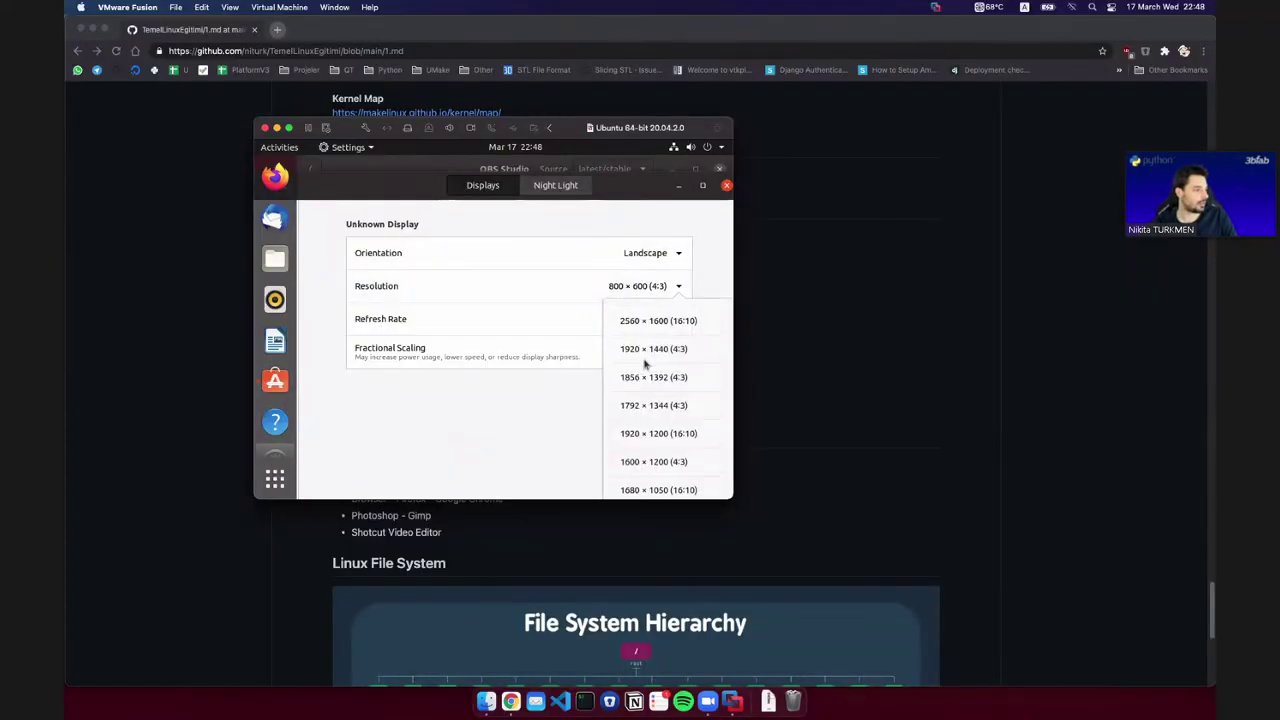
pyautogui.click(92, 698)
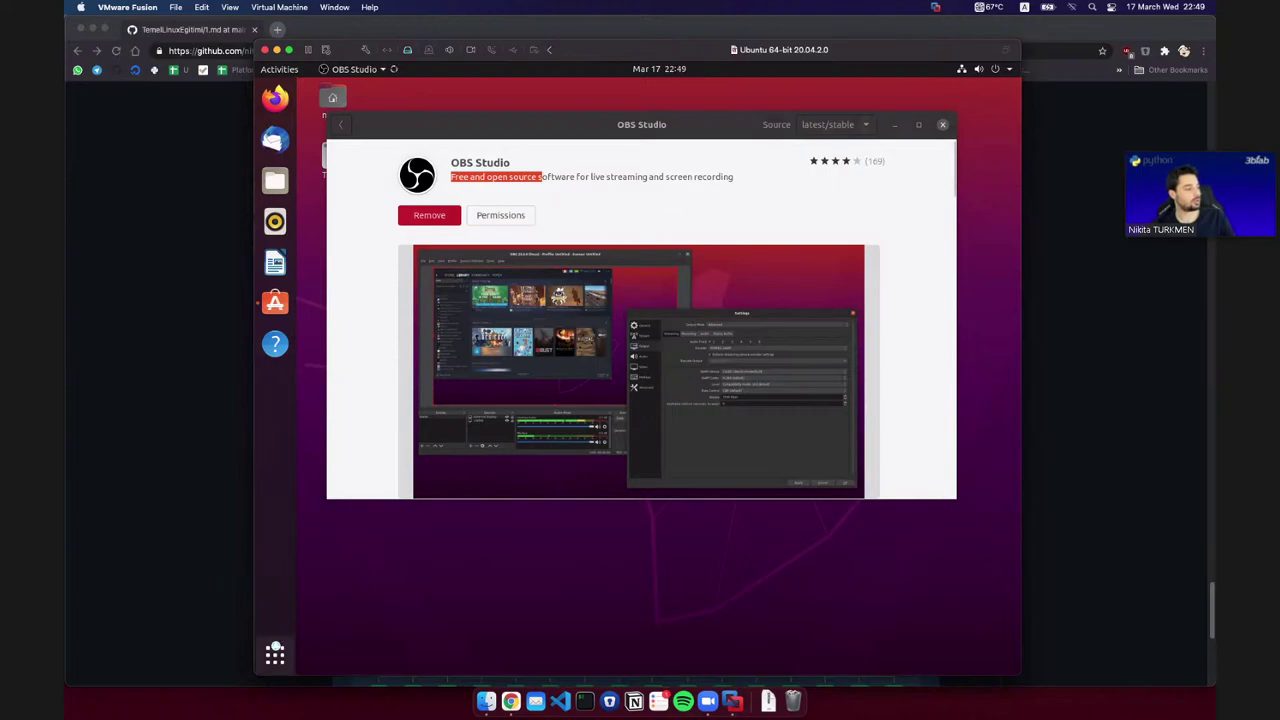
# - Launch OBS Studio, cancel its Auto-Configuration Wizard, then close OBS and Ubuntu Software
pyautogui.click(274, 654)
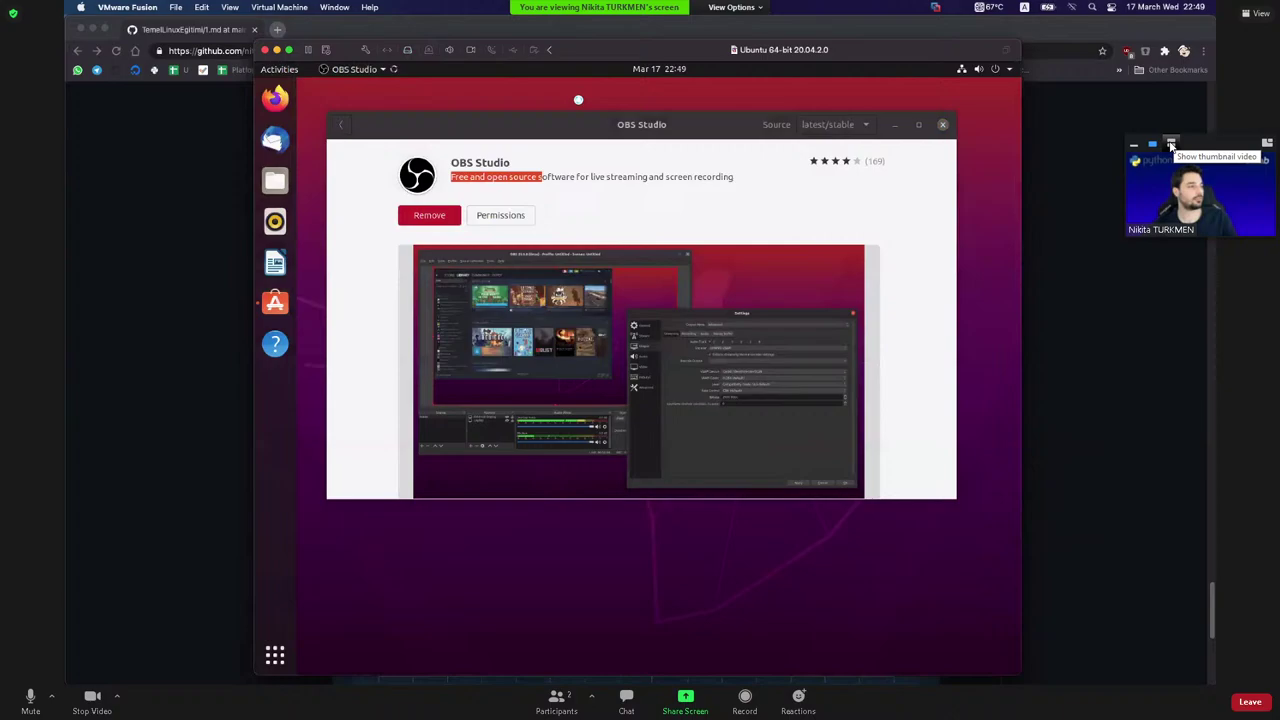
pyautogui.click(1171, 146)
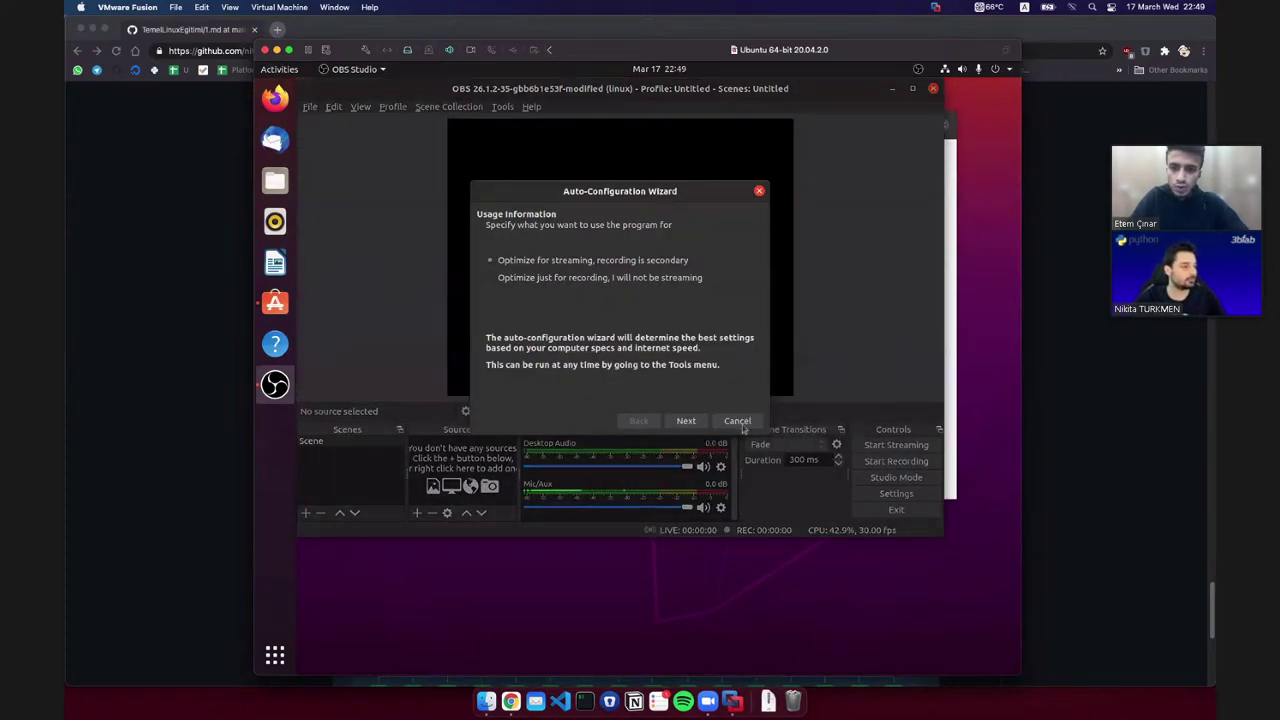
pyautogui.click(738, 420)
pyautogui.click(933, 88)
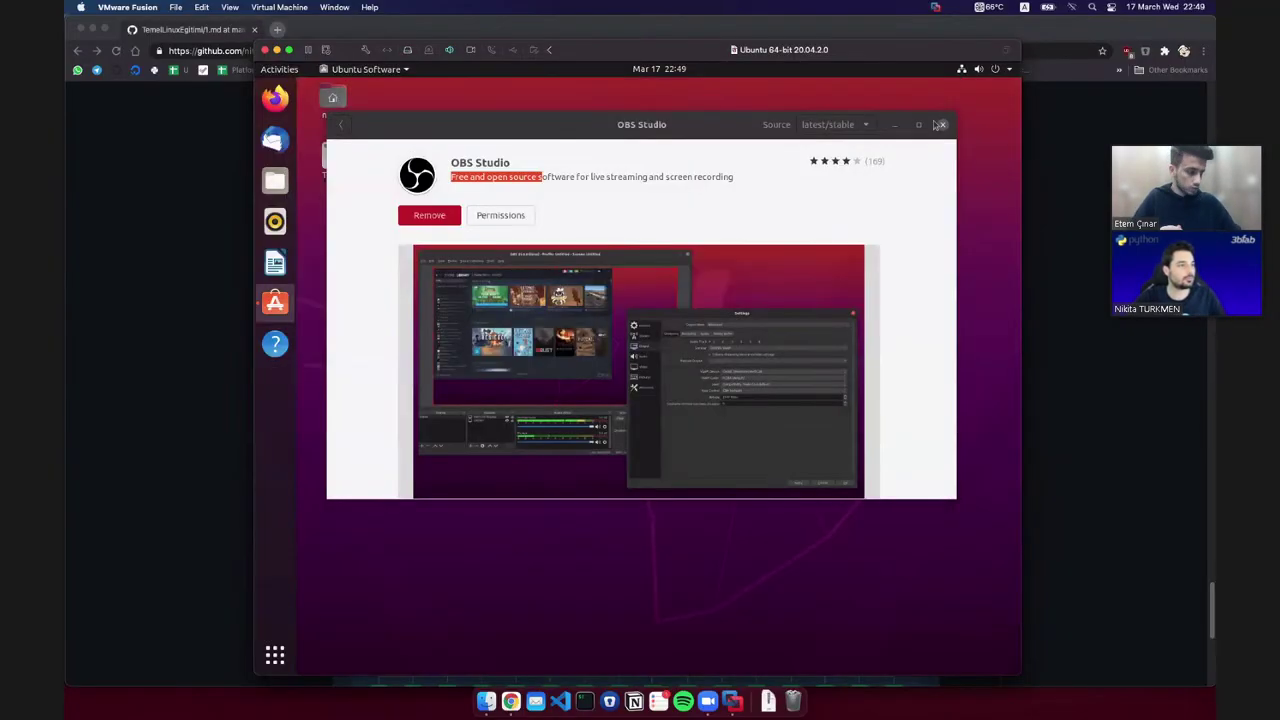
pyautogui.click(941, 126)
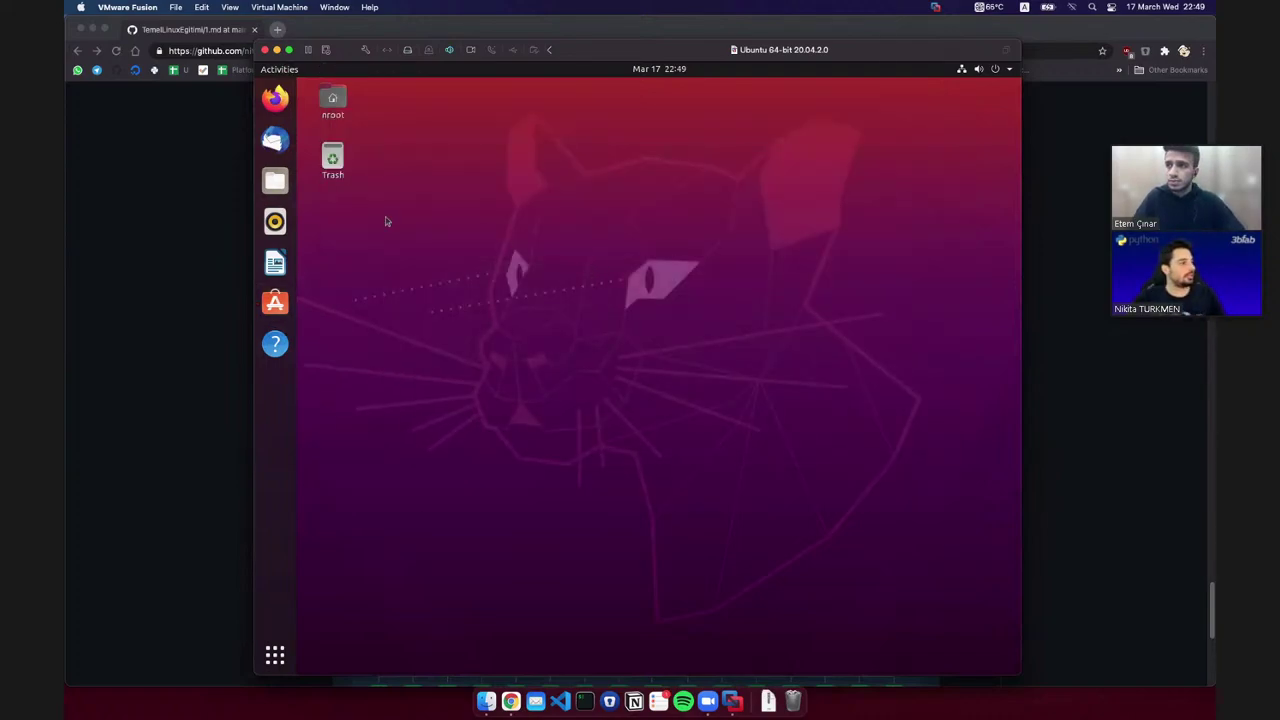
# - Search 'ter' in the applications view to launch Terminal and move its window lower right
pyautogui.click(289, 663)
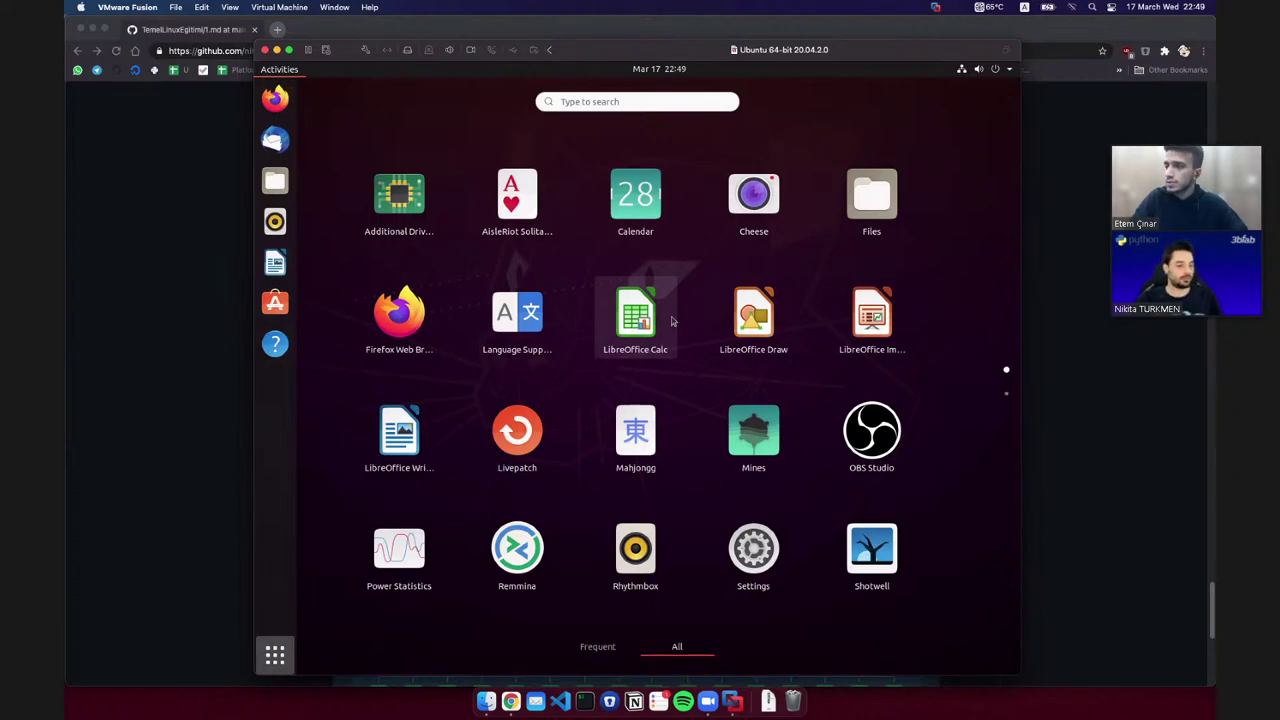
pyautogui.write('ter')
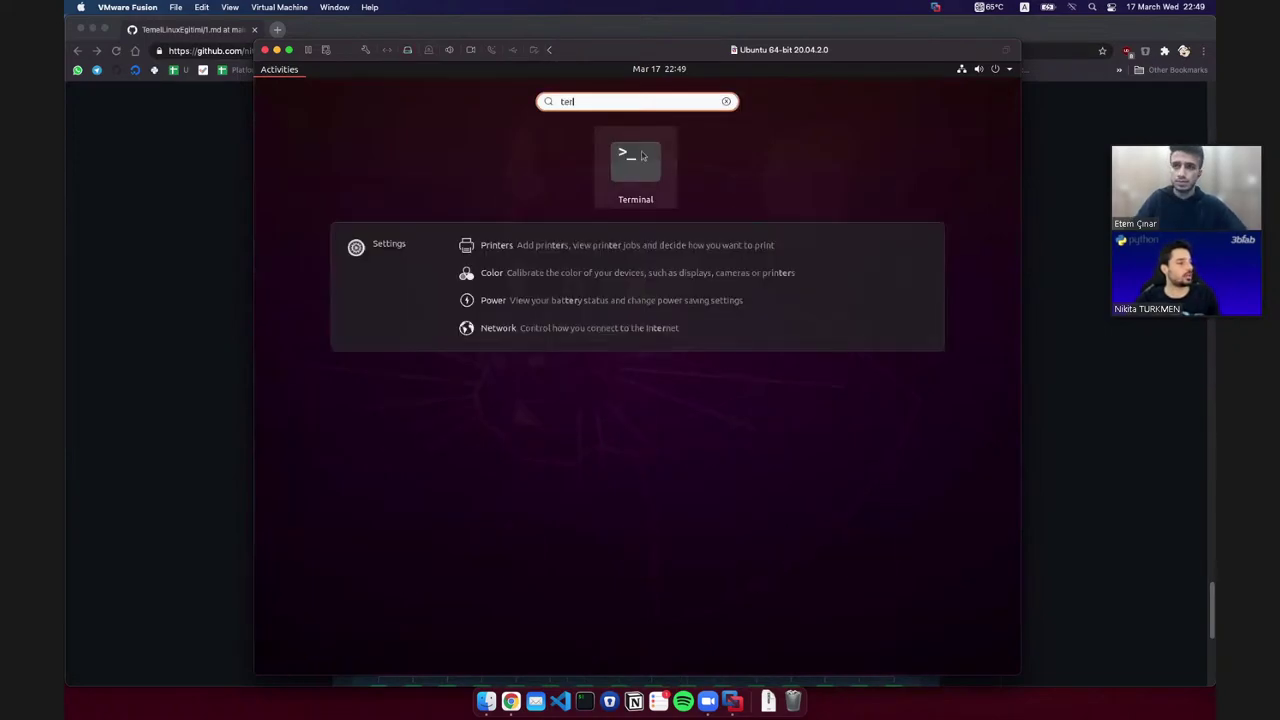
pyautogui.click(642, 155)
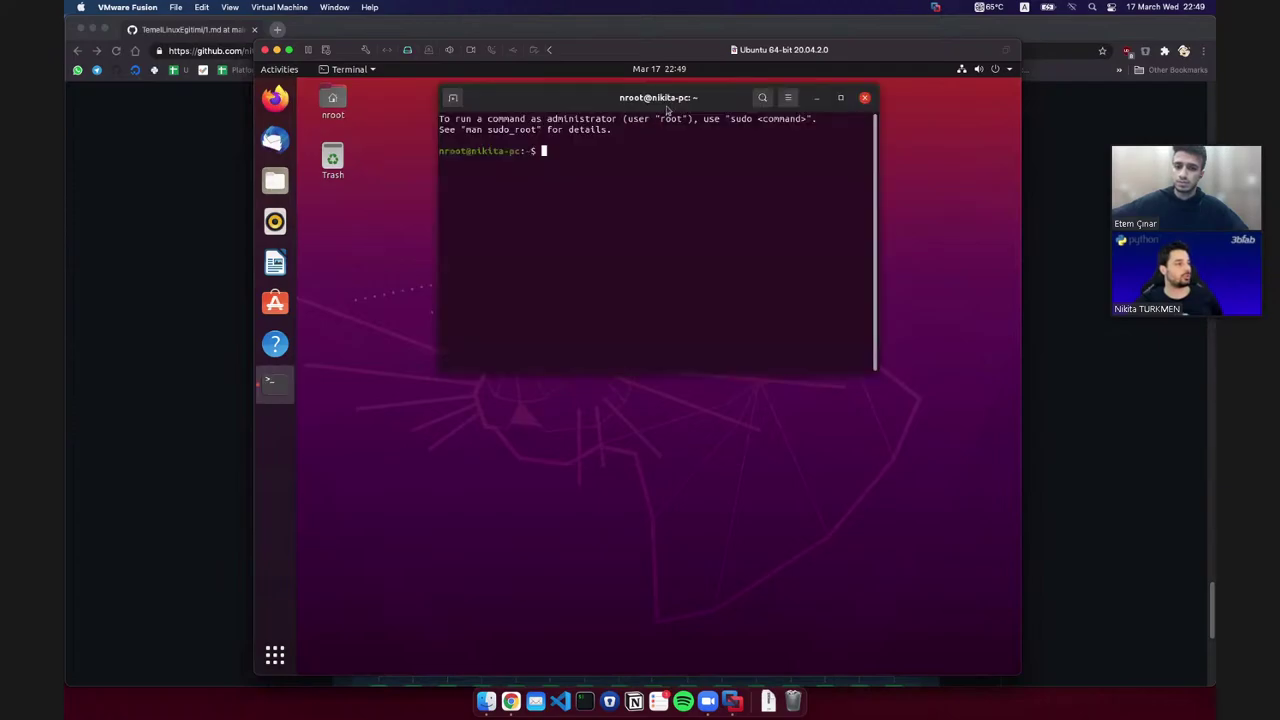
pyautogui.moveTo(667, 109); pyautogui.dragTo(663, 192)
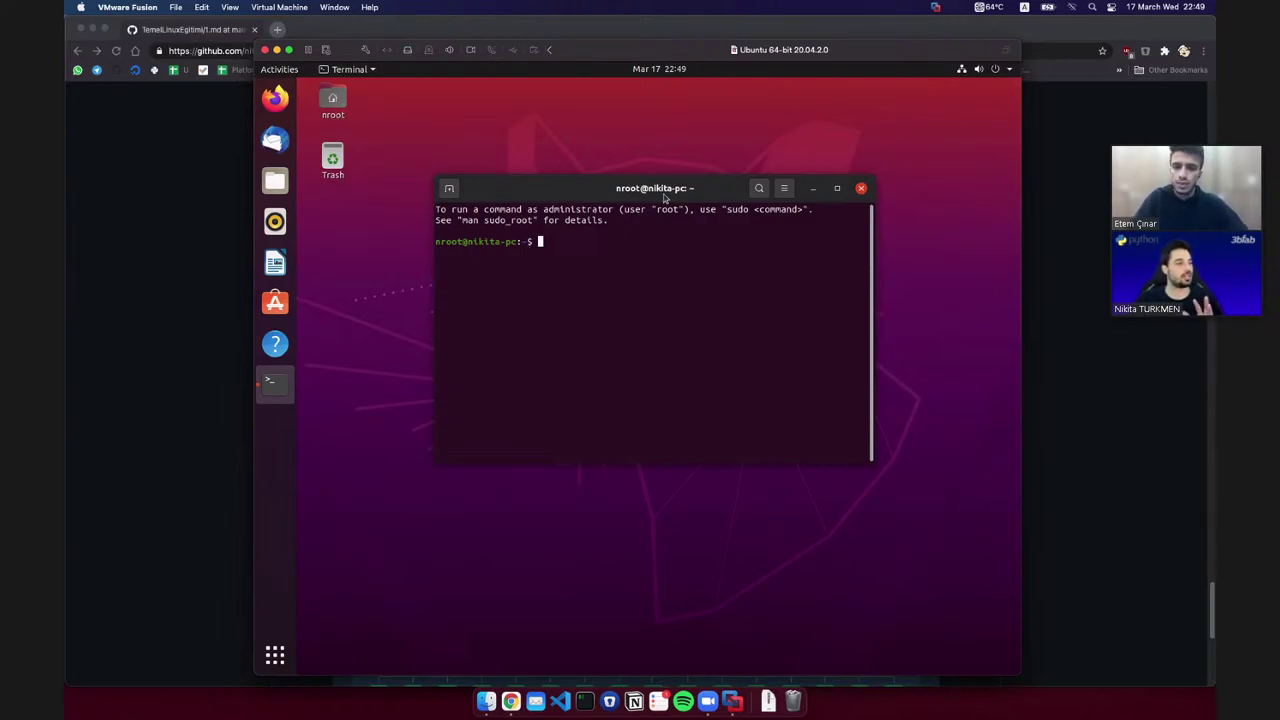
pyautogui.moveTo(670, 190); pyautogui.dragTo(830, 190)
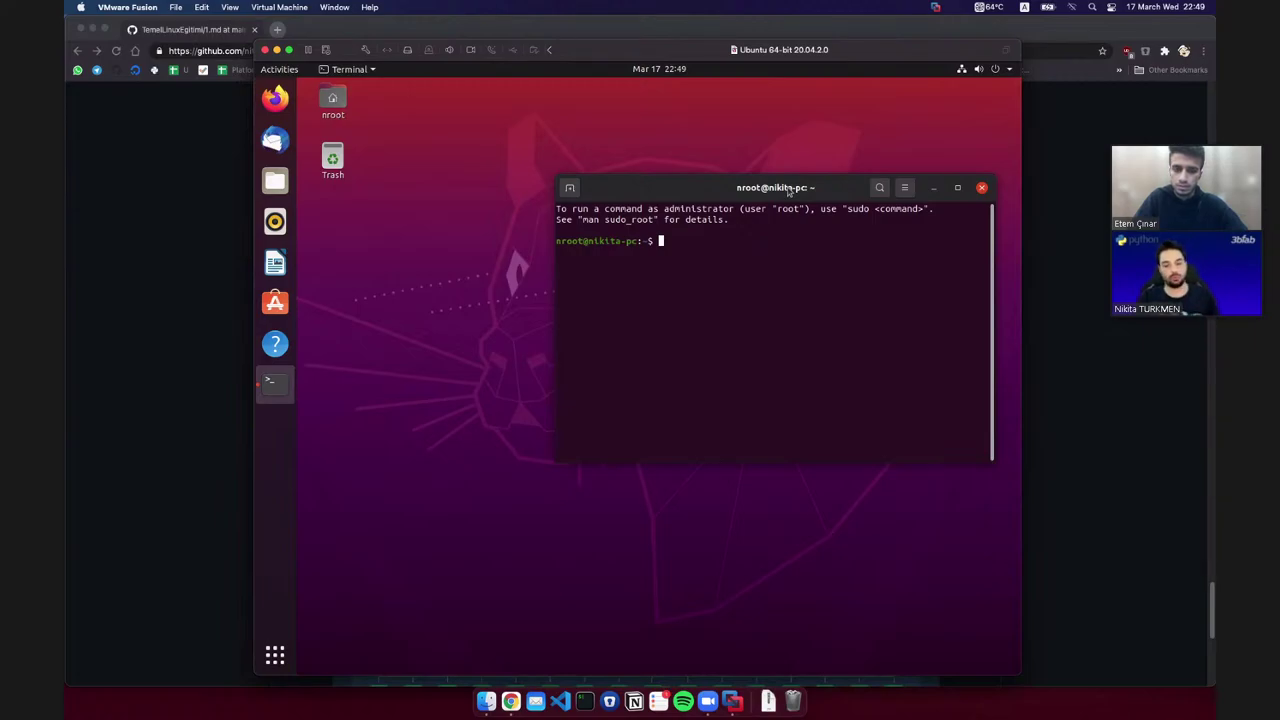
# - Run cd Desktop/, ls, and mkdir yenidosya to create the folder on the desktop
pyautogui.write('cd Desktop/')
pyautogui.press('Return')
pyautogui.write('ls')
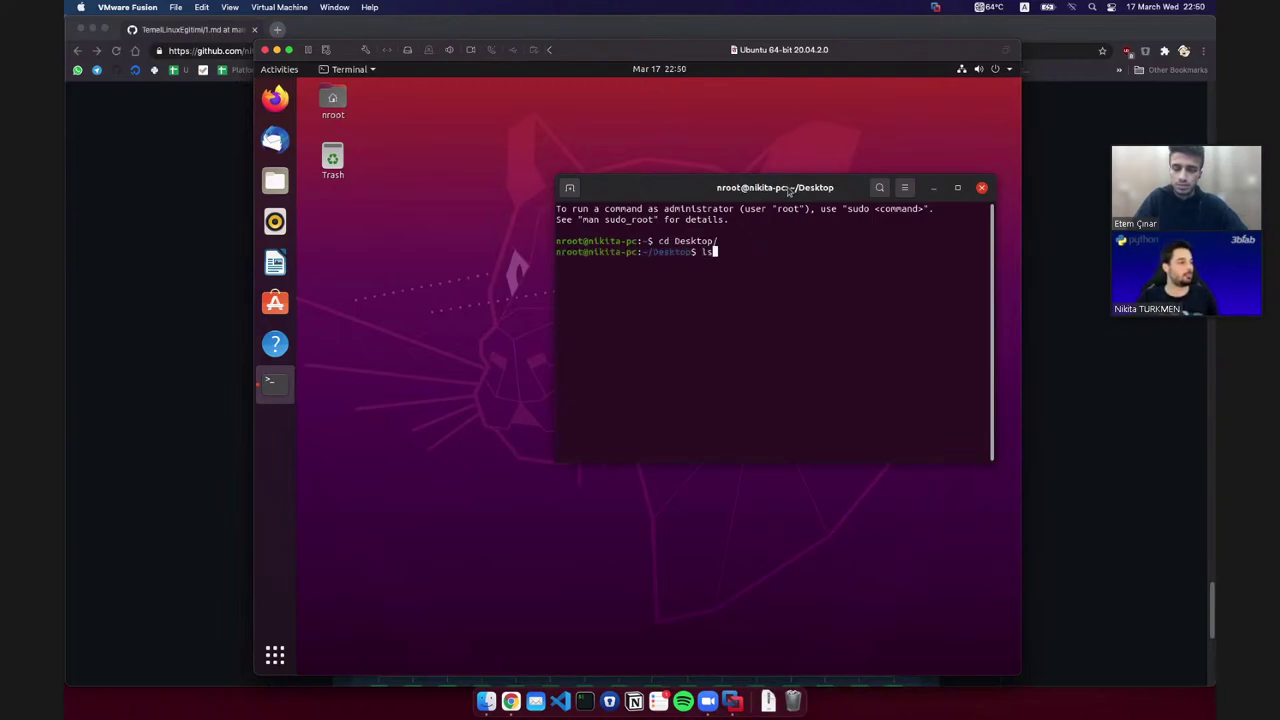
pyautogui.press('Return')
pyautogui.write('mkdir')
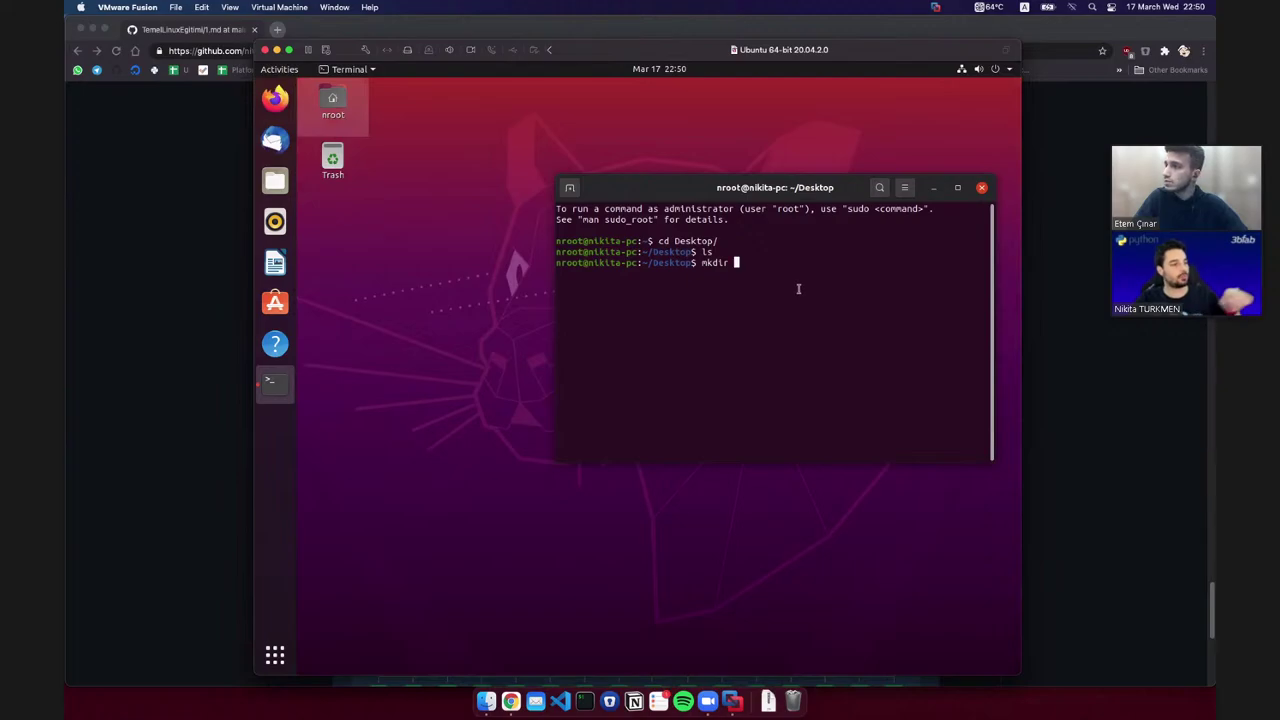
pyautogui.write('yenidosya')
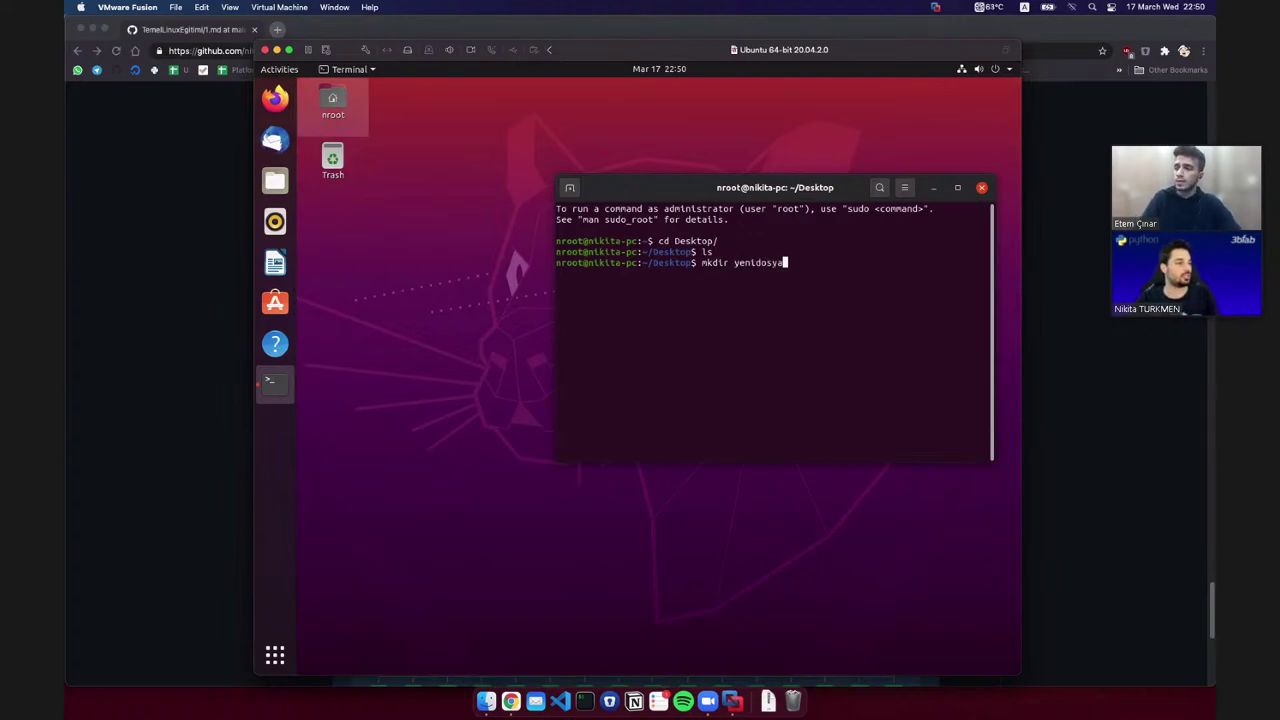
pyautogui.press('Return')
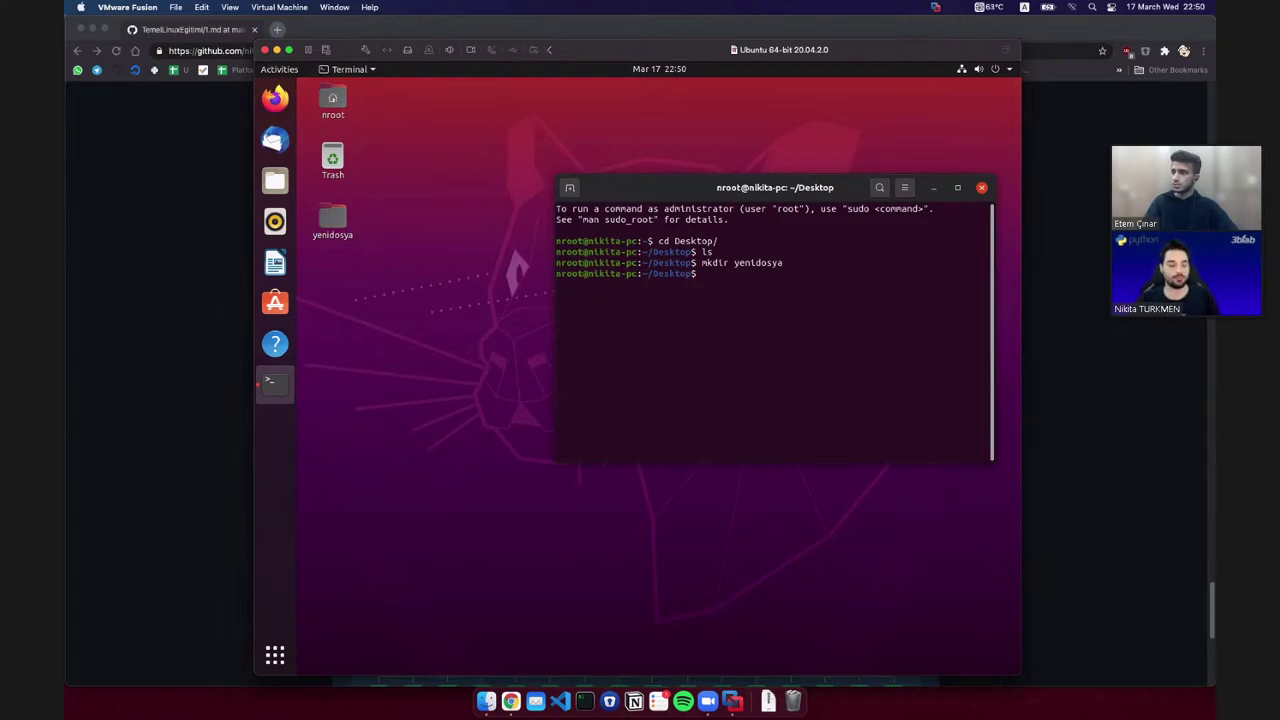
# - Delete the yenidosya folder with rmdir, tab-completing the folder name
pyautogui.write('rmdir y')
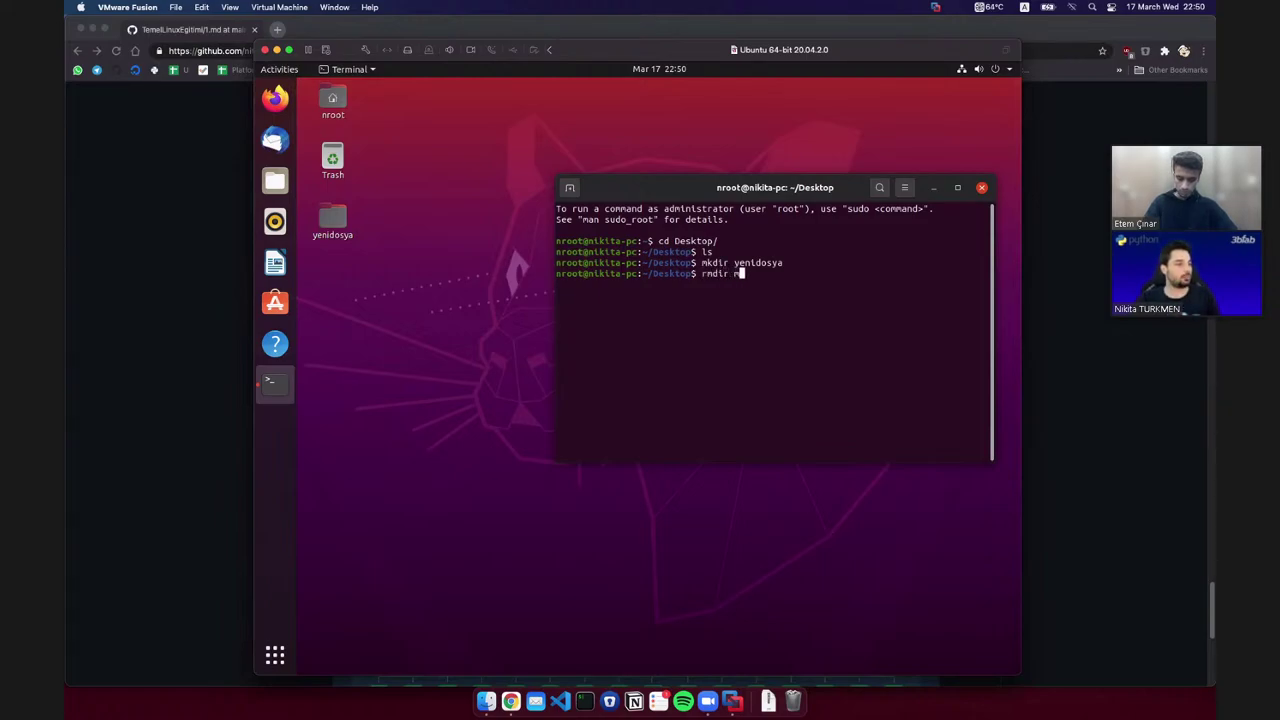
pyautogui.write('en')
pyautogui.press('Tab')
pyautogui.press('Return')
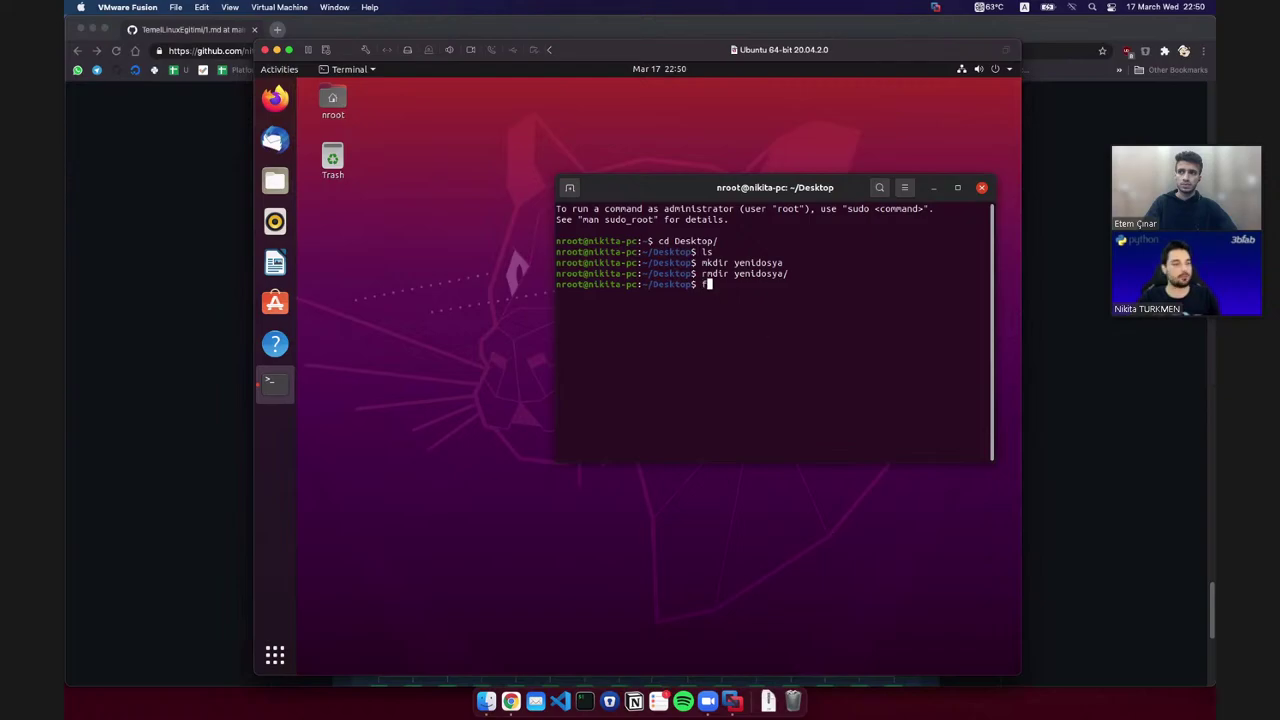
# - Start Firefox with the firefox command, then close its window
pyautogui.write('firefox')
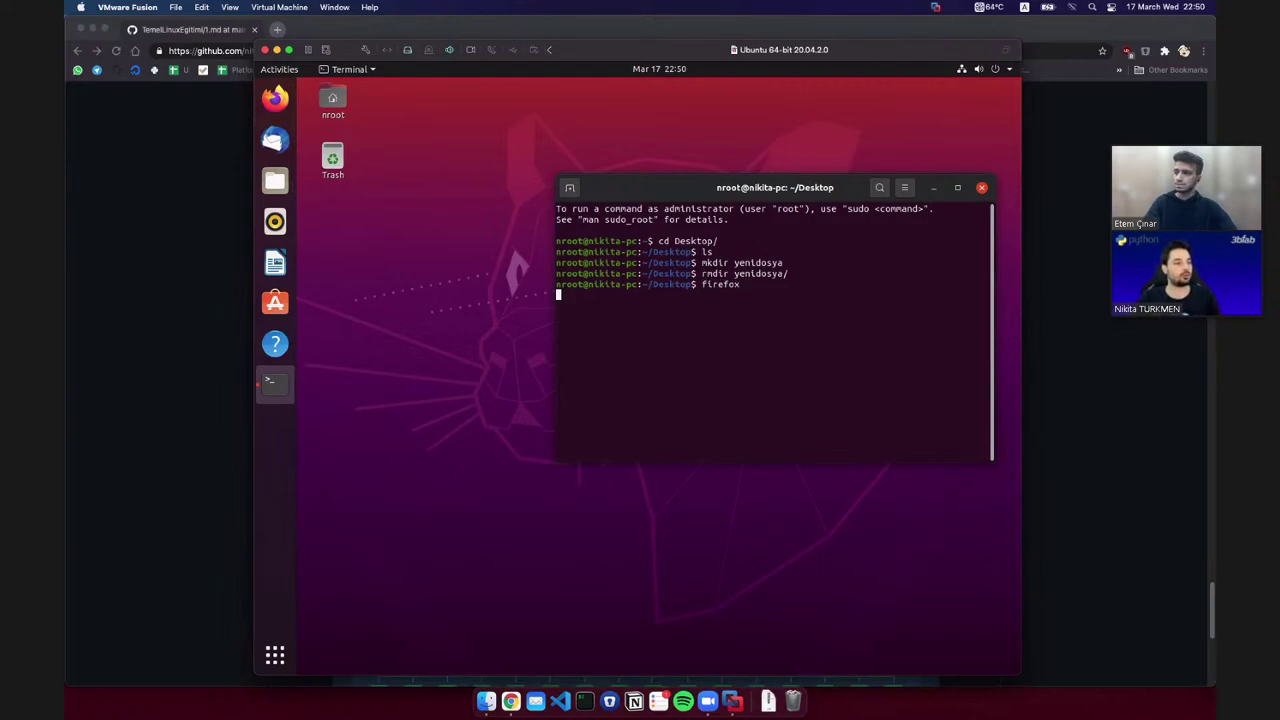
pyautogui.press('Return')
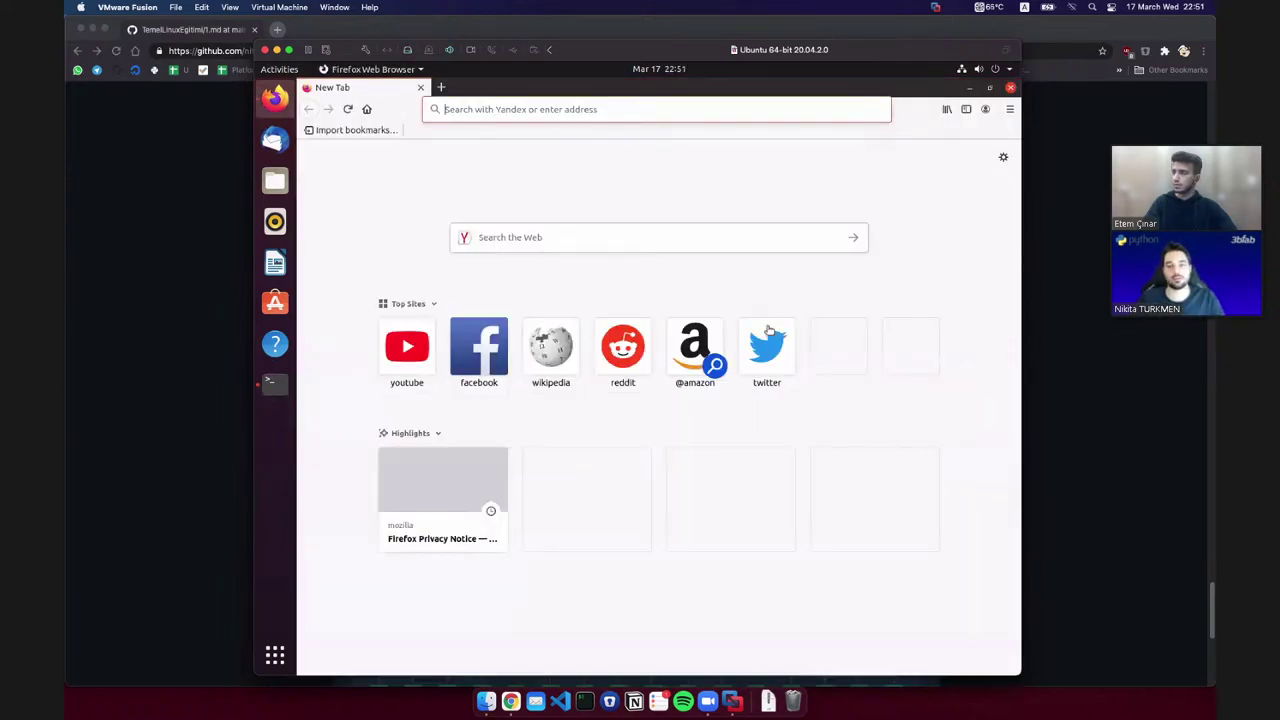
pyautogui.click(1011, 88)
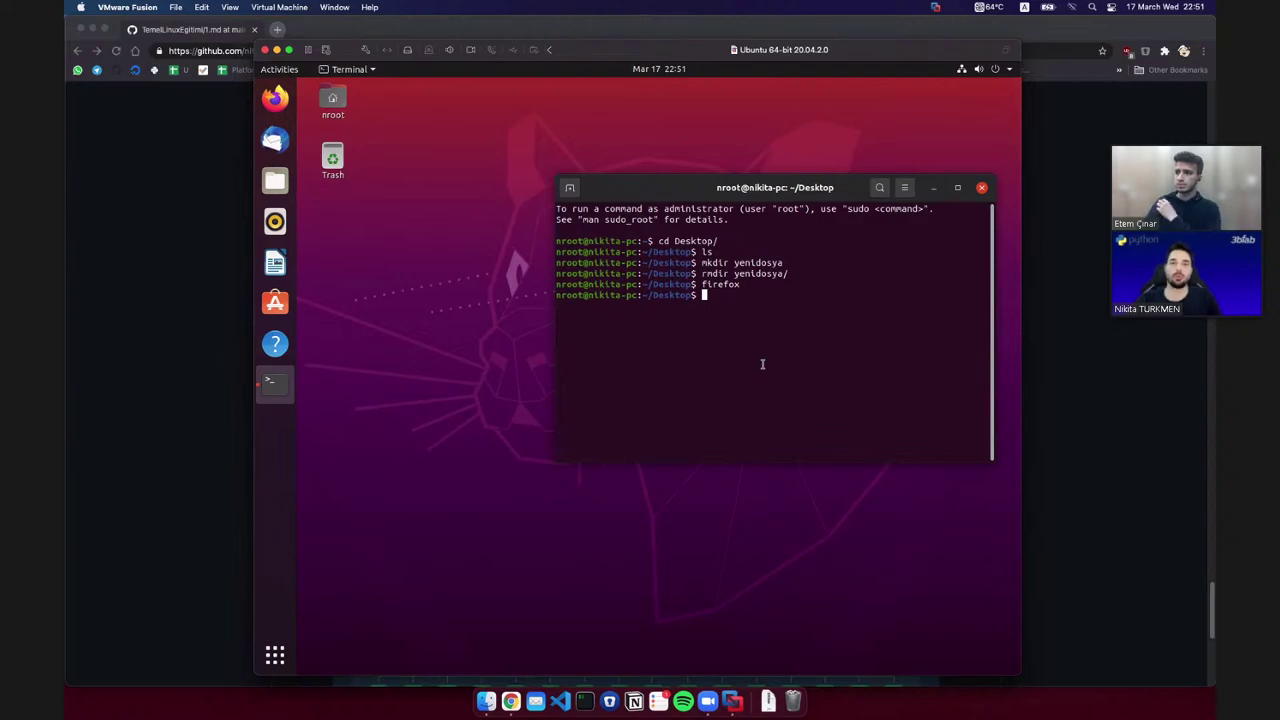
# - Close the terminal window, leaving only the nroot and Trash icons on the desktop
pyautogui.click(982, 188)
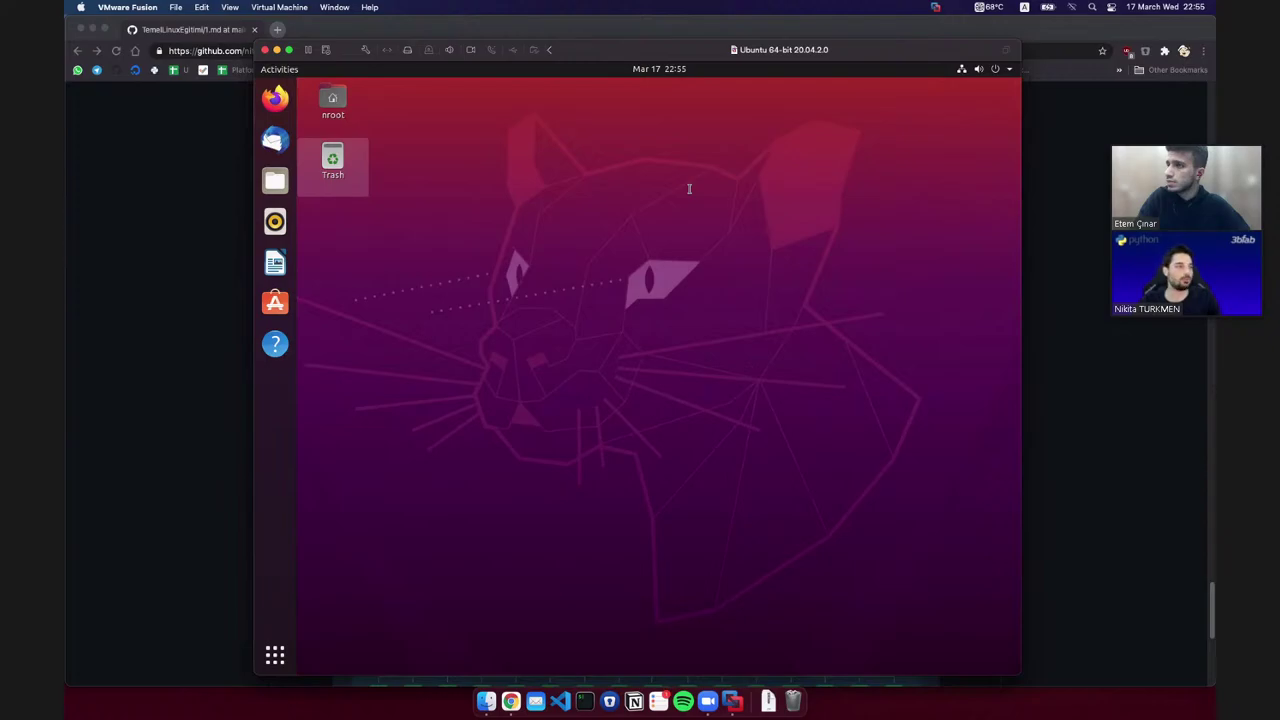
pyautogui.hotkey('ctrl', 'alt', 't')
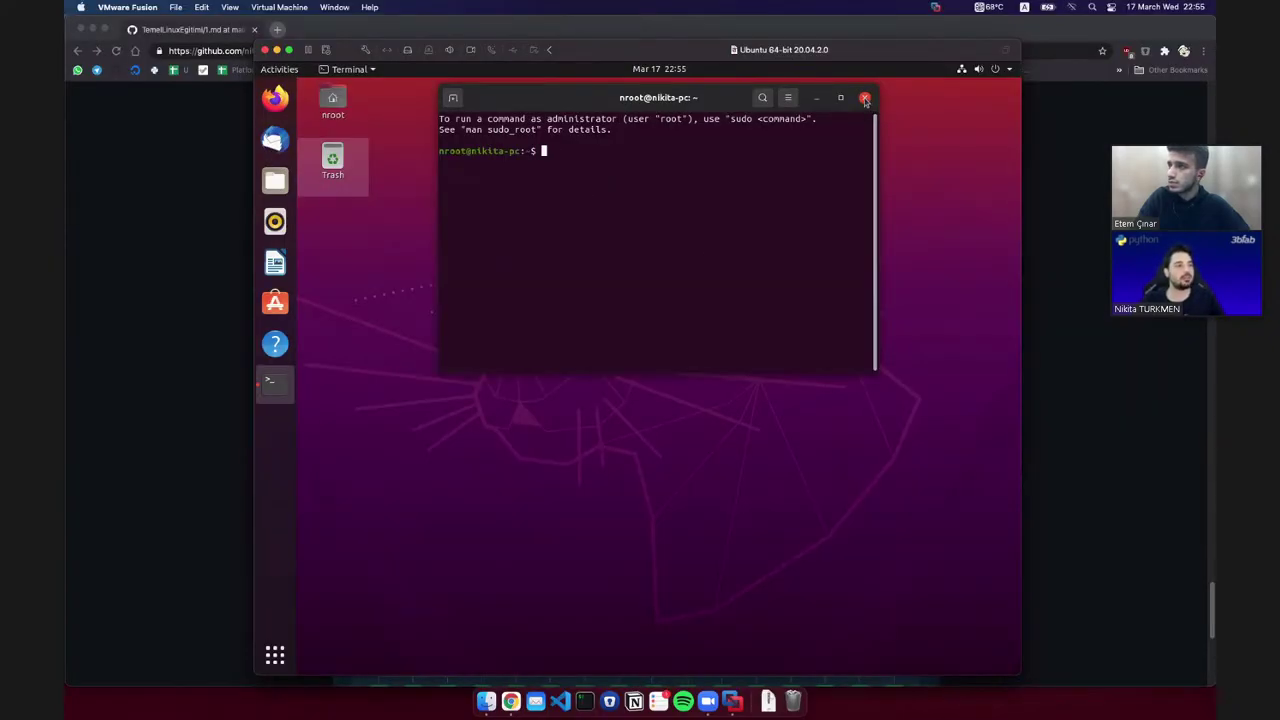
pyautogui.click(865, 98)
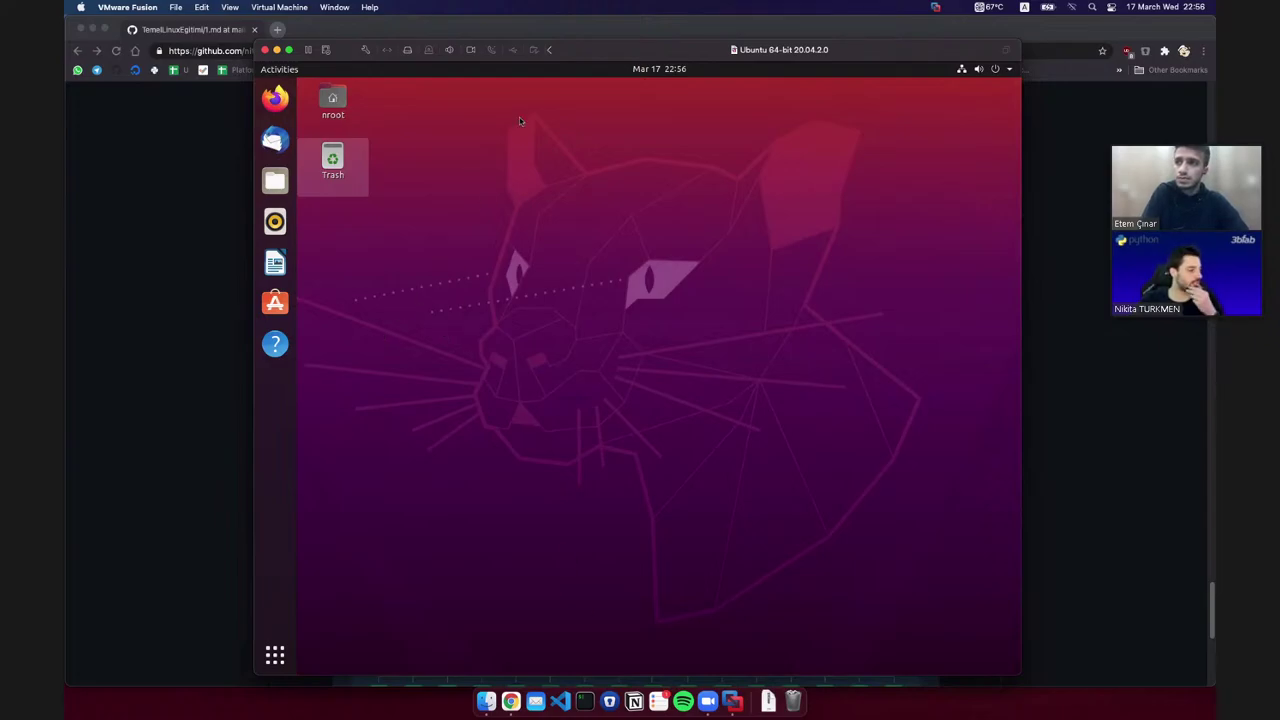
pyautogui.press('F4')
pyautogui.click(371, 246)
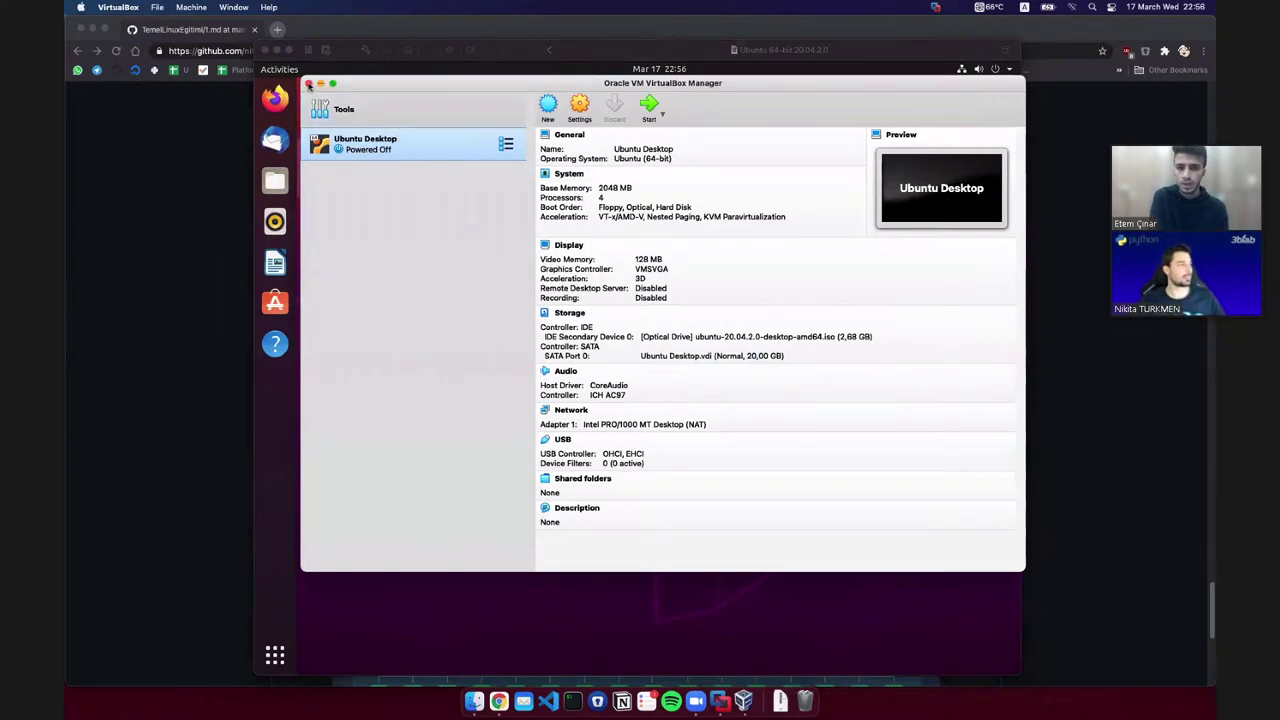
pyautogui.click(653, 56)
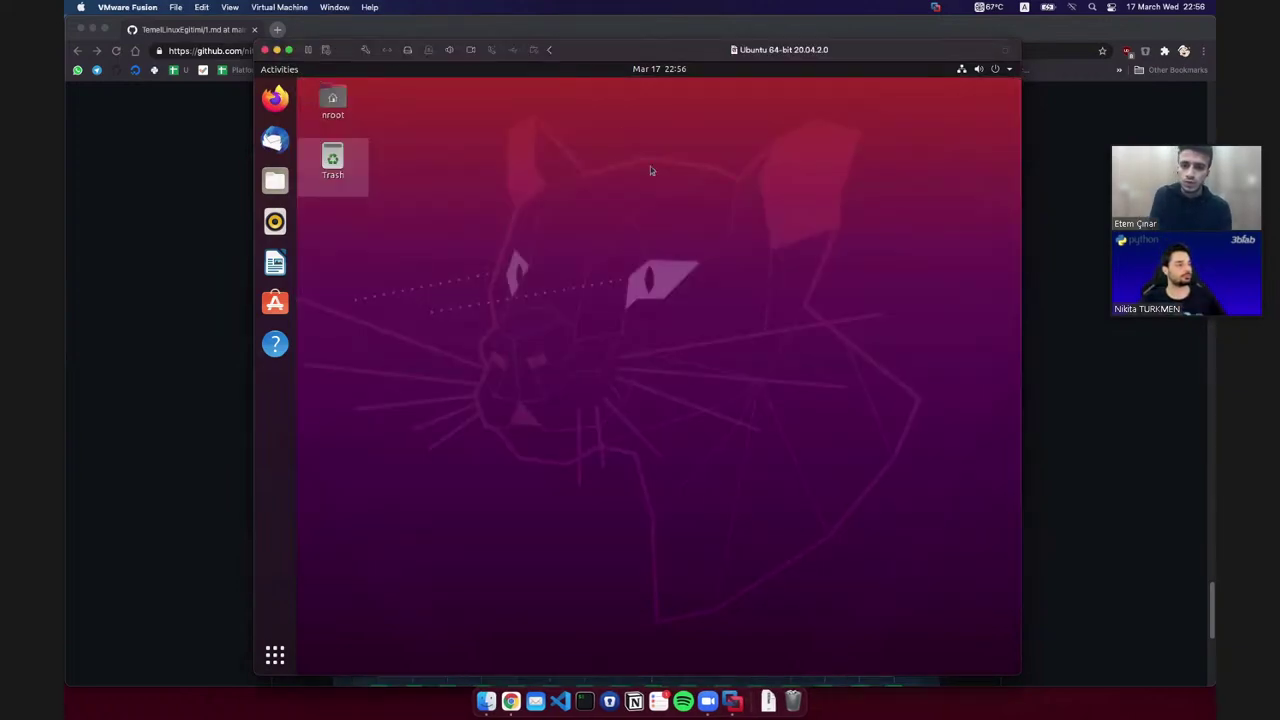